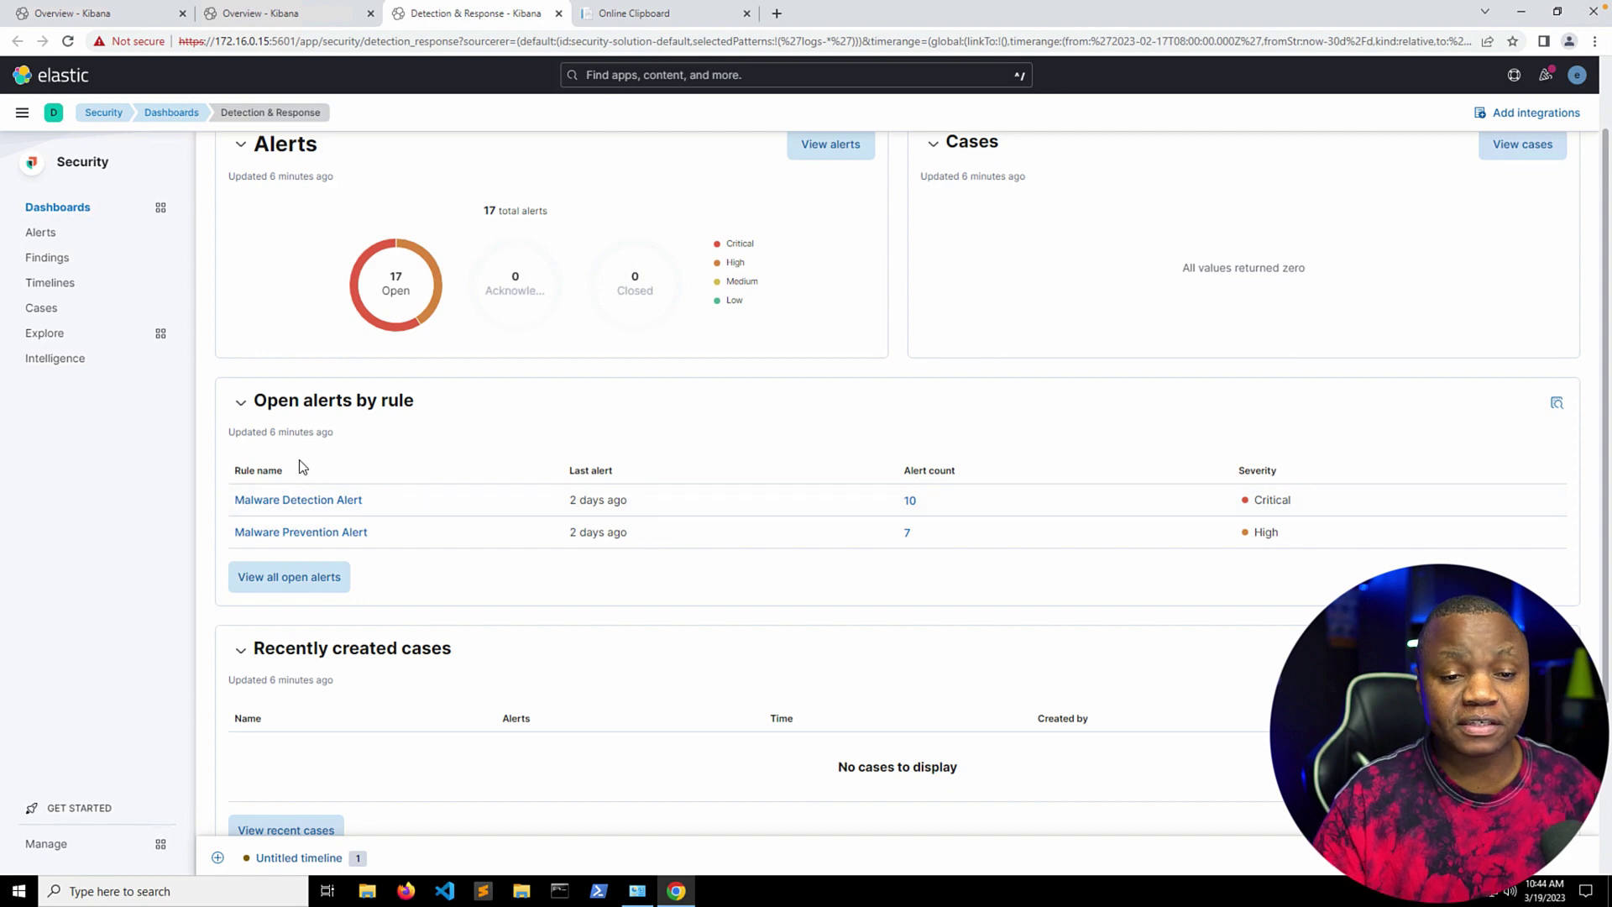
- Review the Detection & Response dashboard, including open alerts by rule, recently created cases, and hosts and users by alert severity
scroll(360, 476, up, 1)
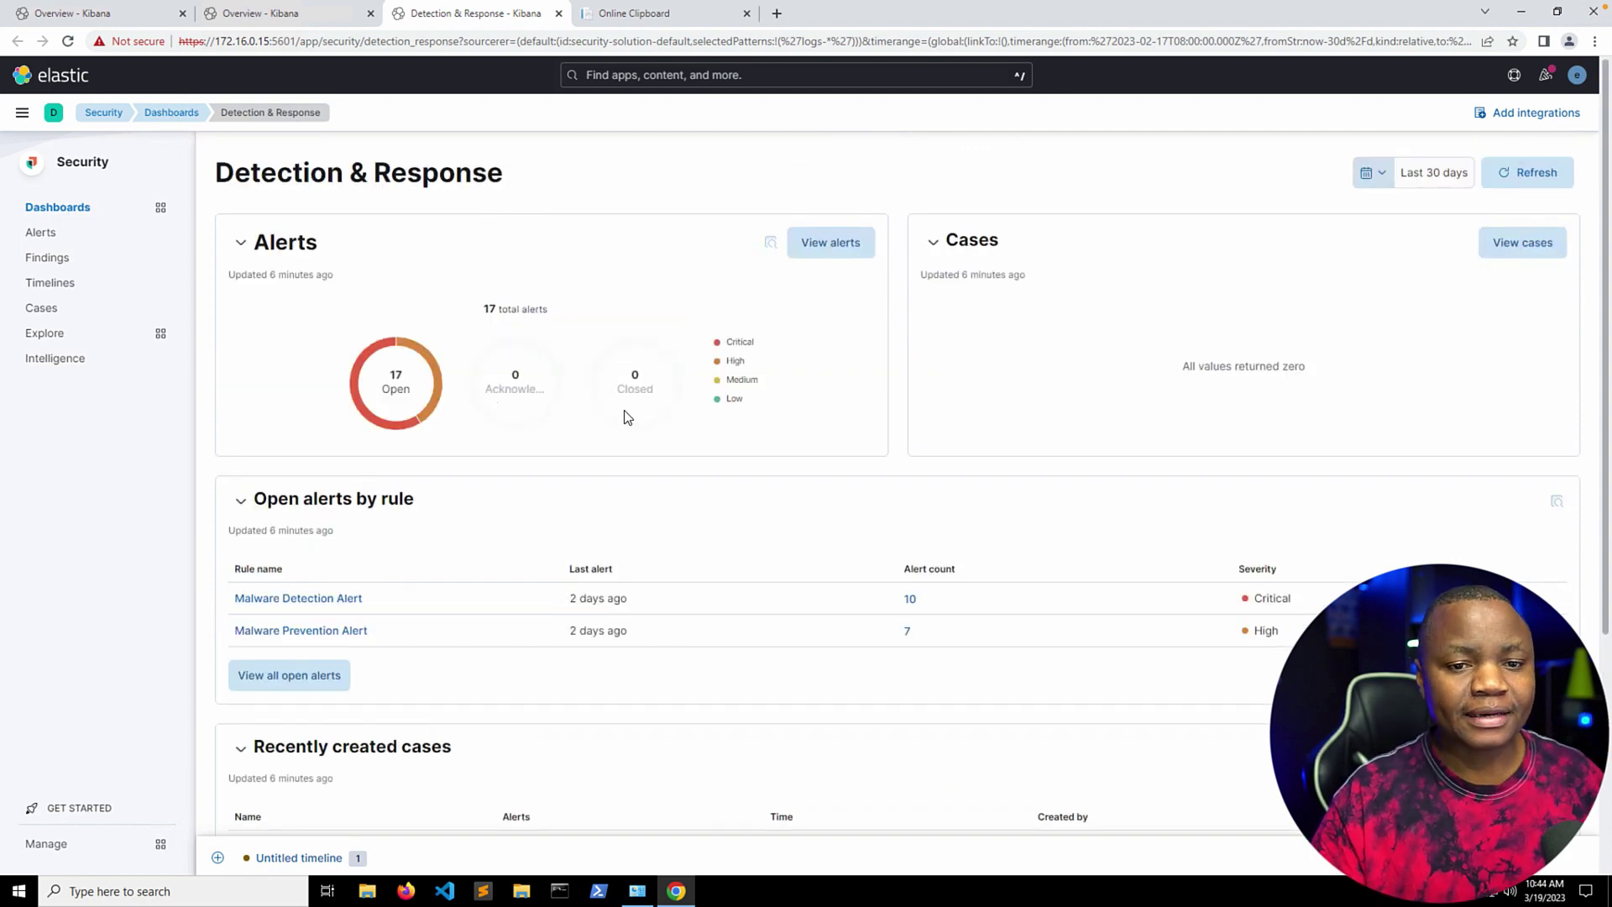
scroll(487, 493, down, 4)
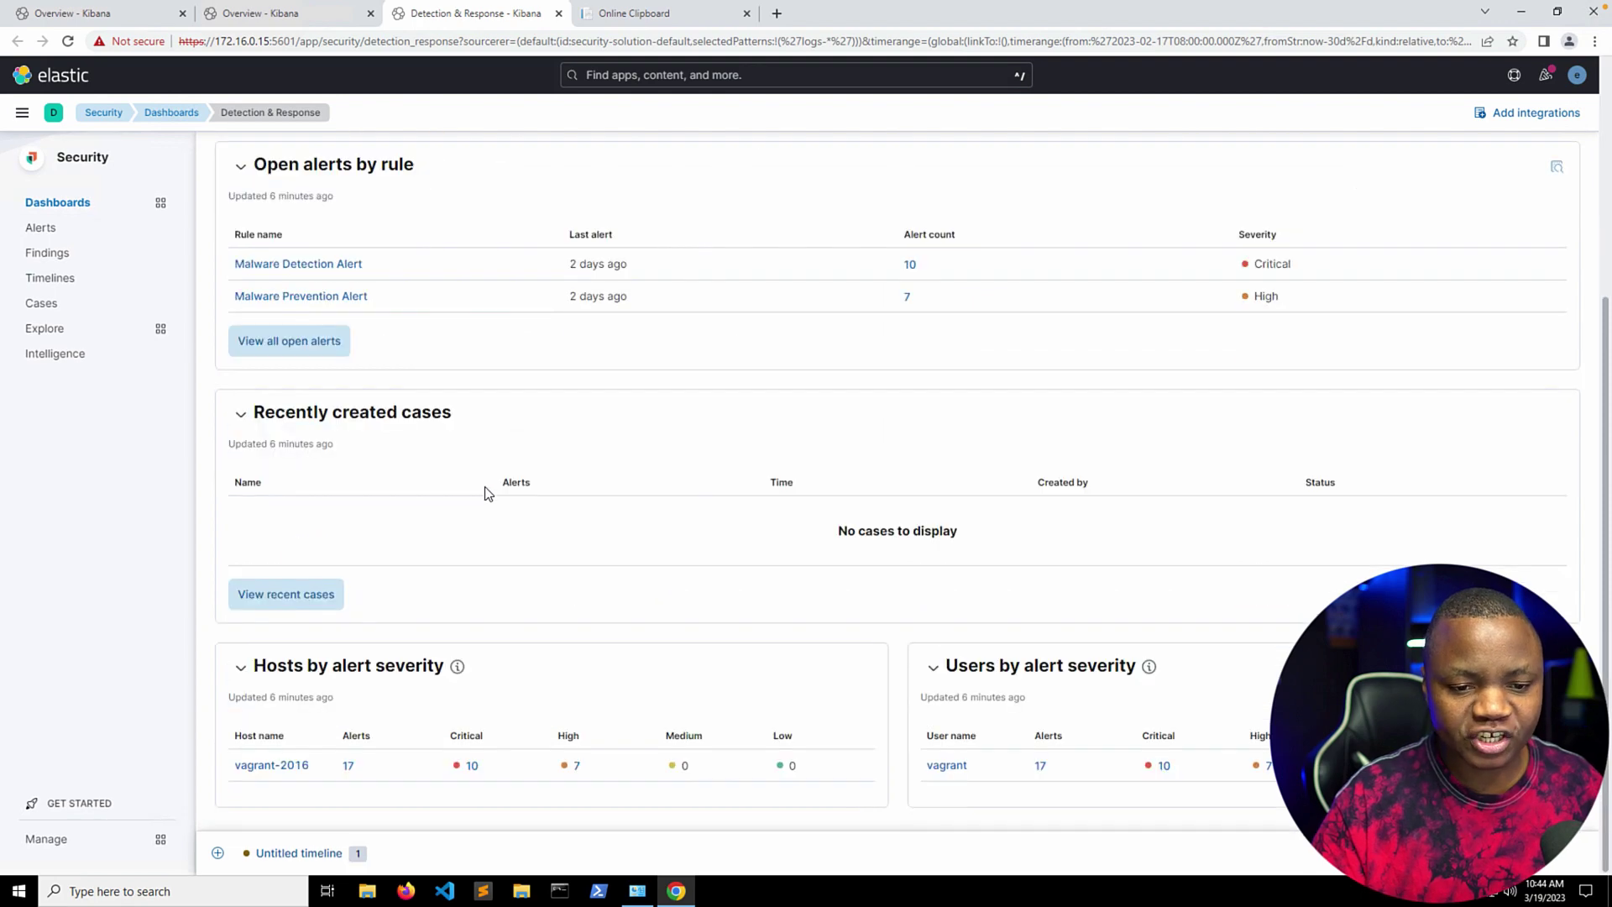
scroll(487, 492, up, 1)
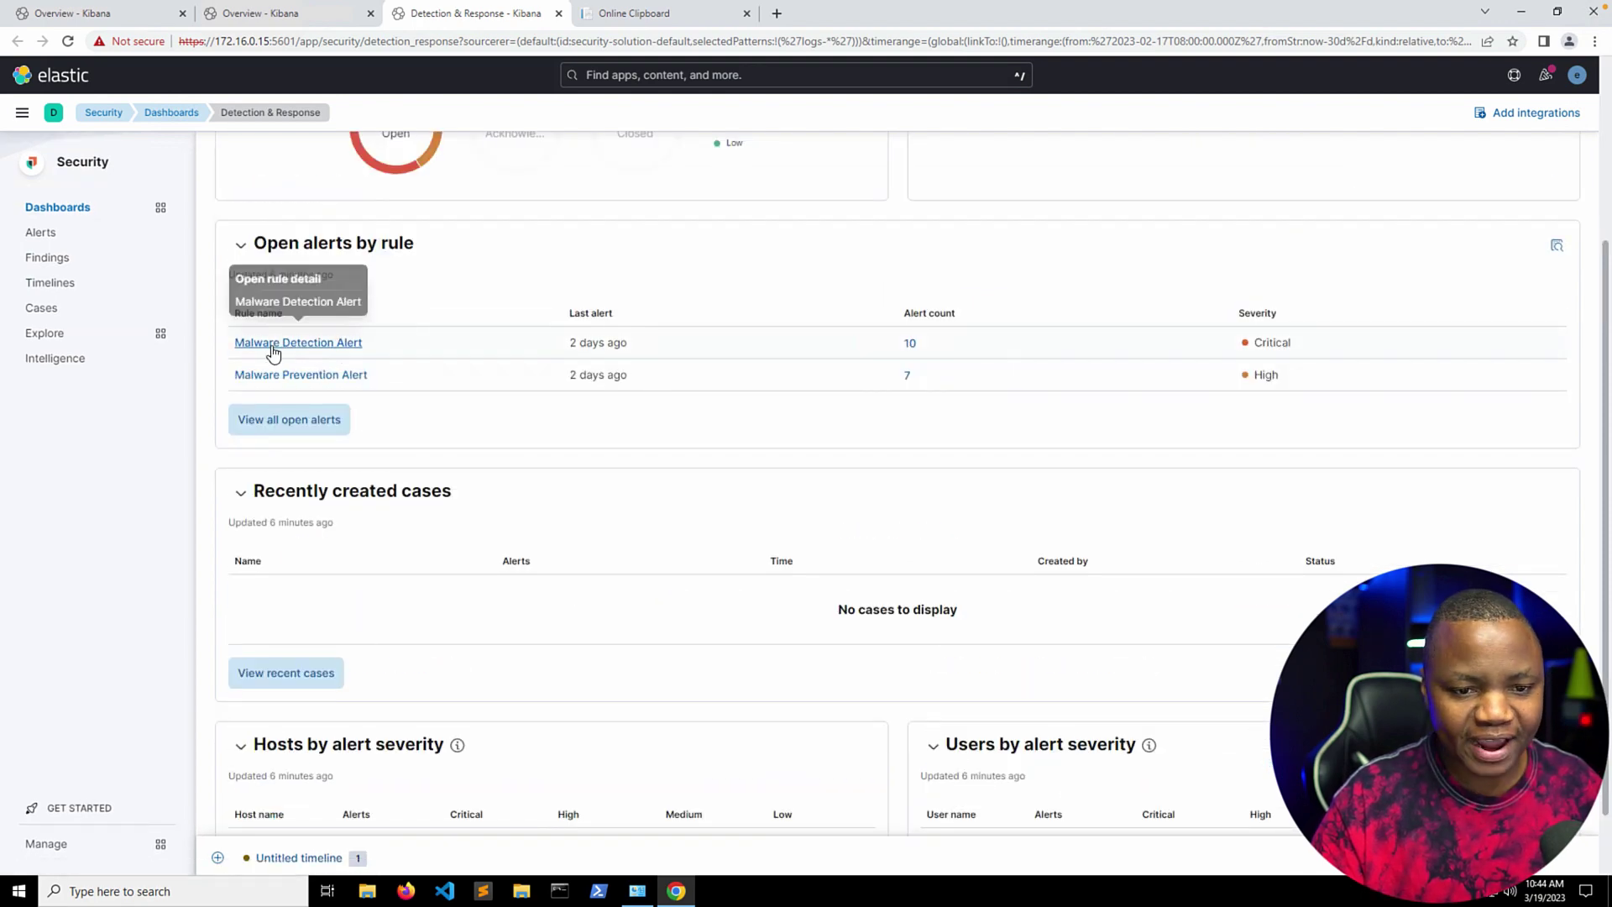
scroll(363, 544, down, 1)
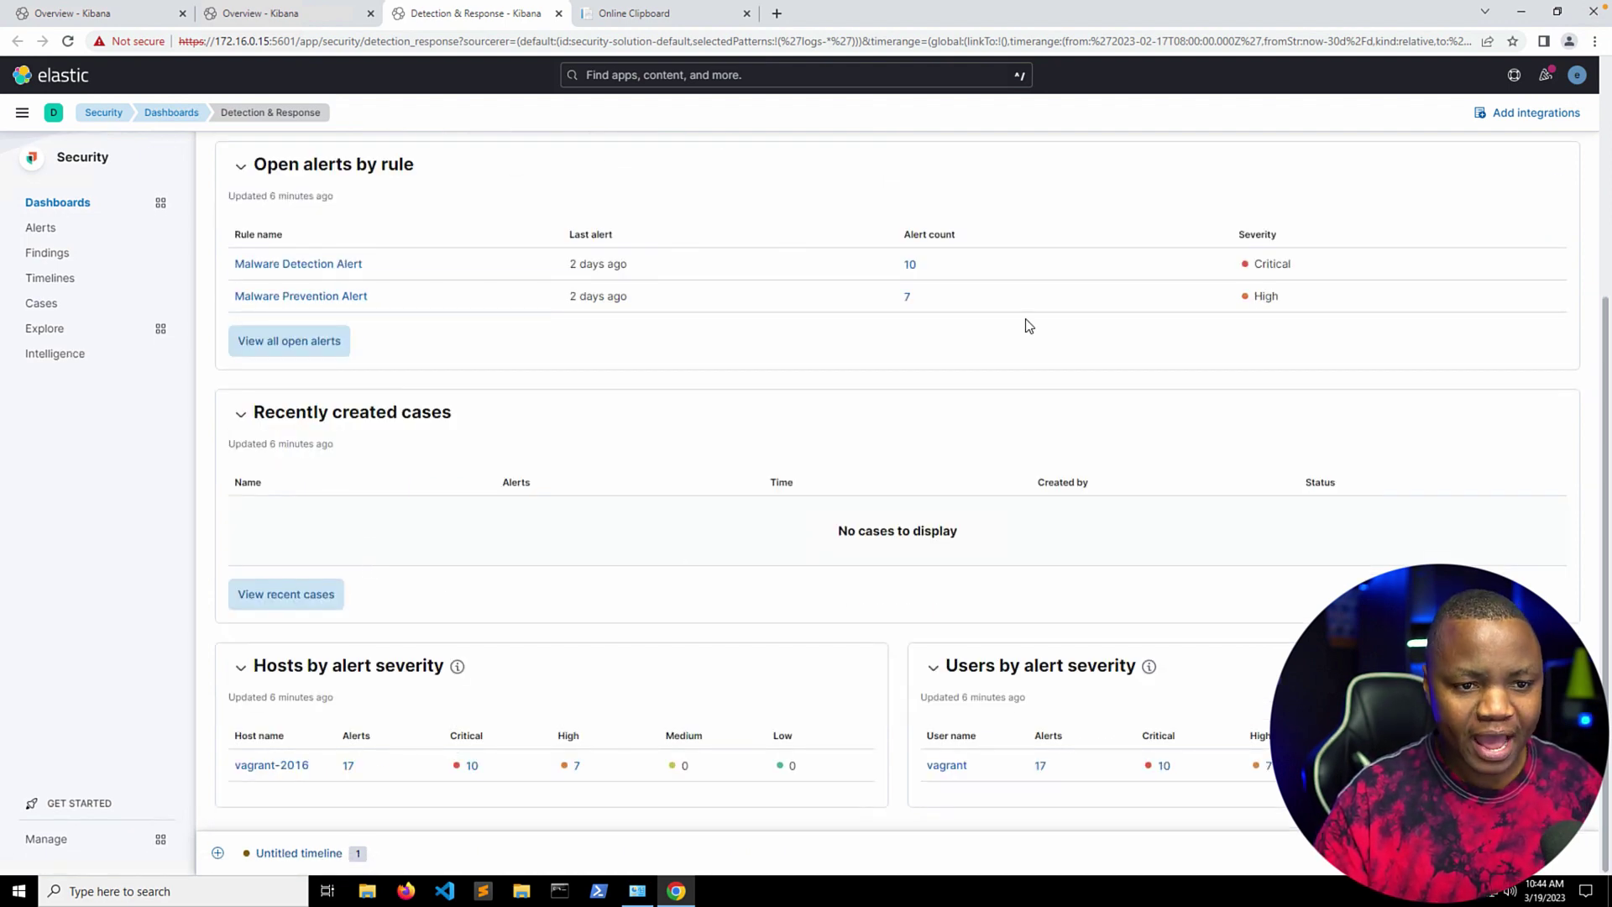
scroll(594, 626, up, 3)
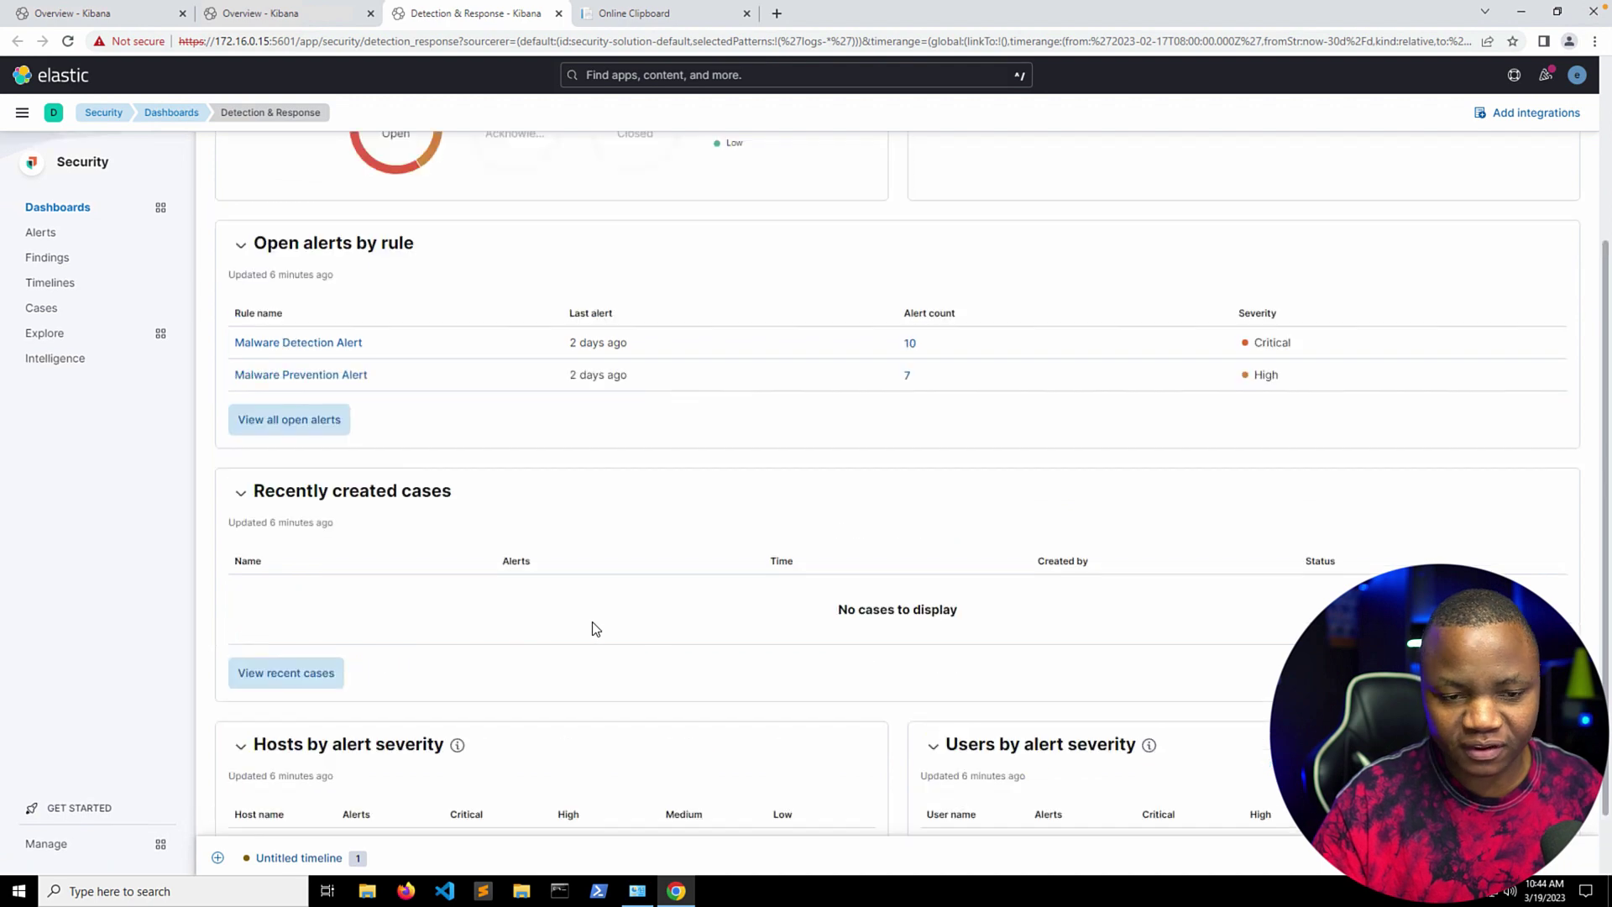
- Review the Security Overview dashboard's event histogram, host events, network events and threat intelligence sections
click(286, 18)
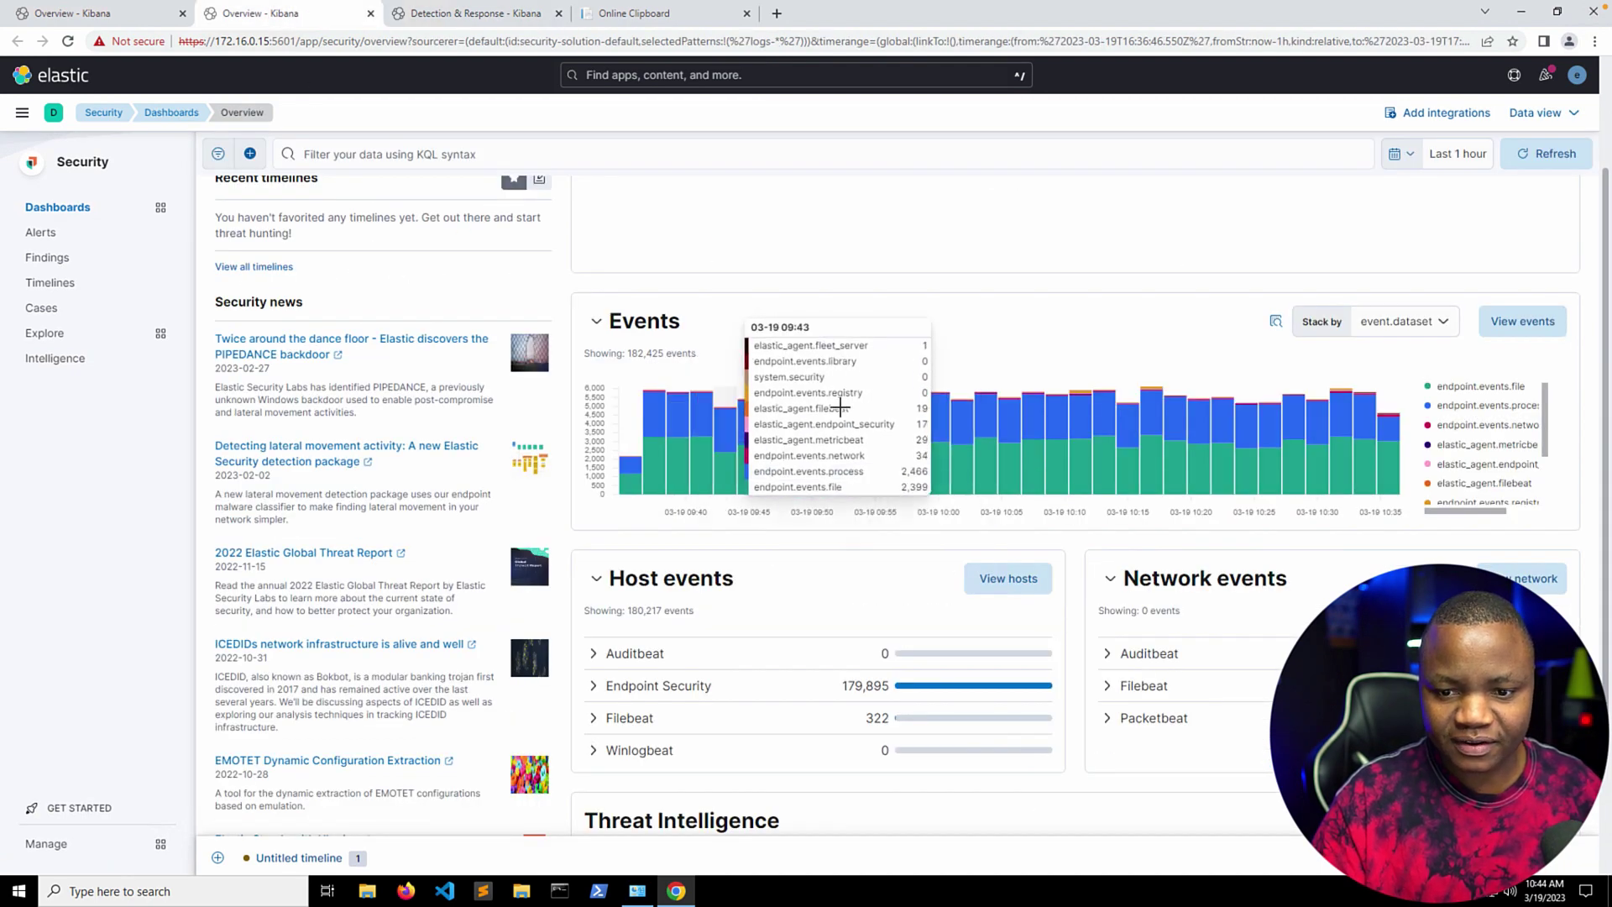
scroll(669, 570, down, 3)
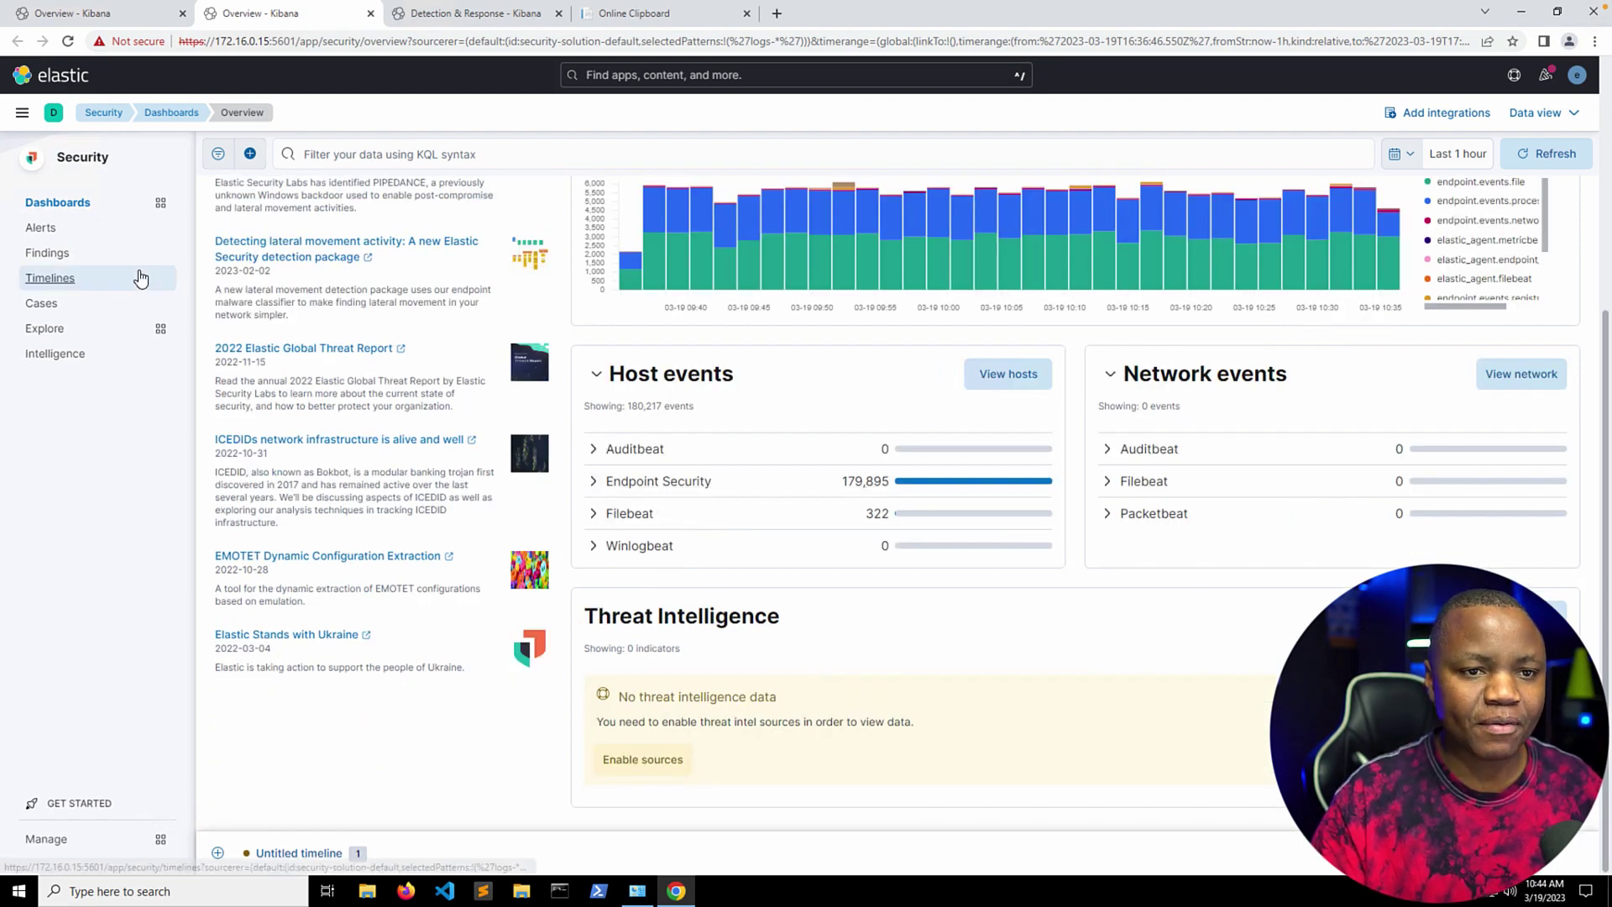
click(74, 17)
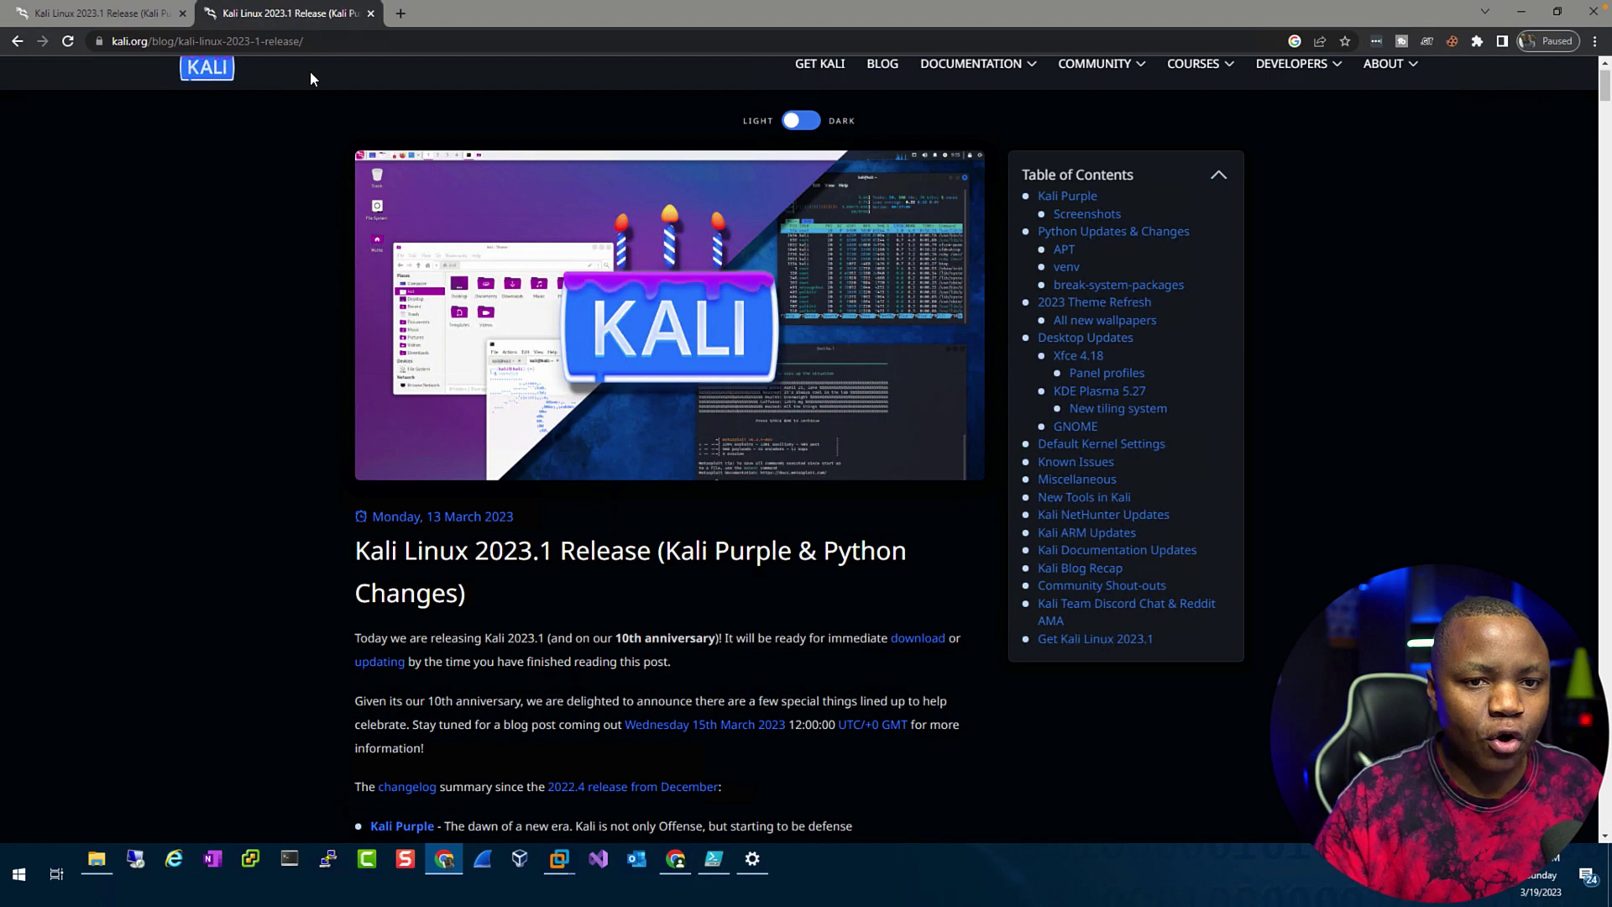
- Read the Kali Linux 2023.1 release post, covering the Kali Purple section, its defensive tools and the Elastic SIEM and Arkime screenshots
scroll(374, 508, down, 15)
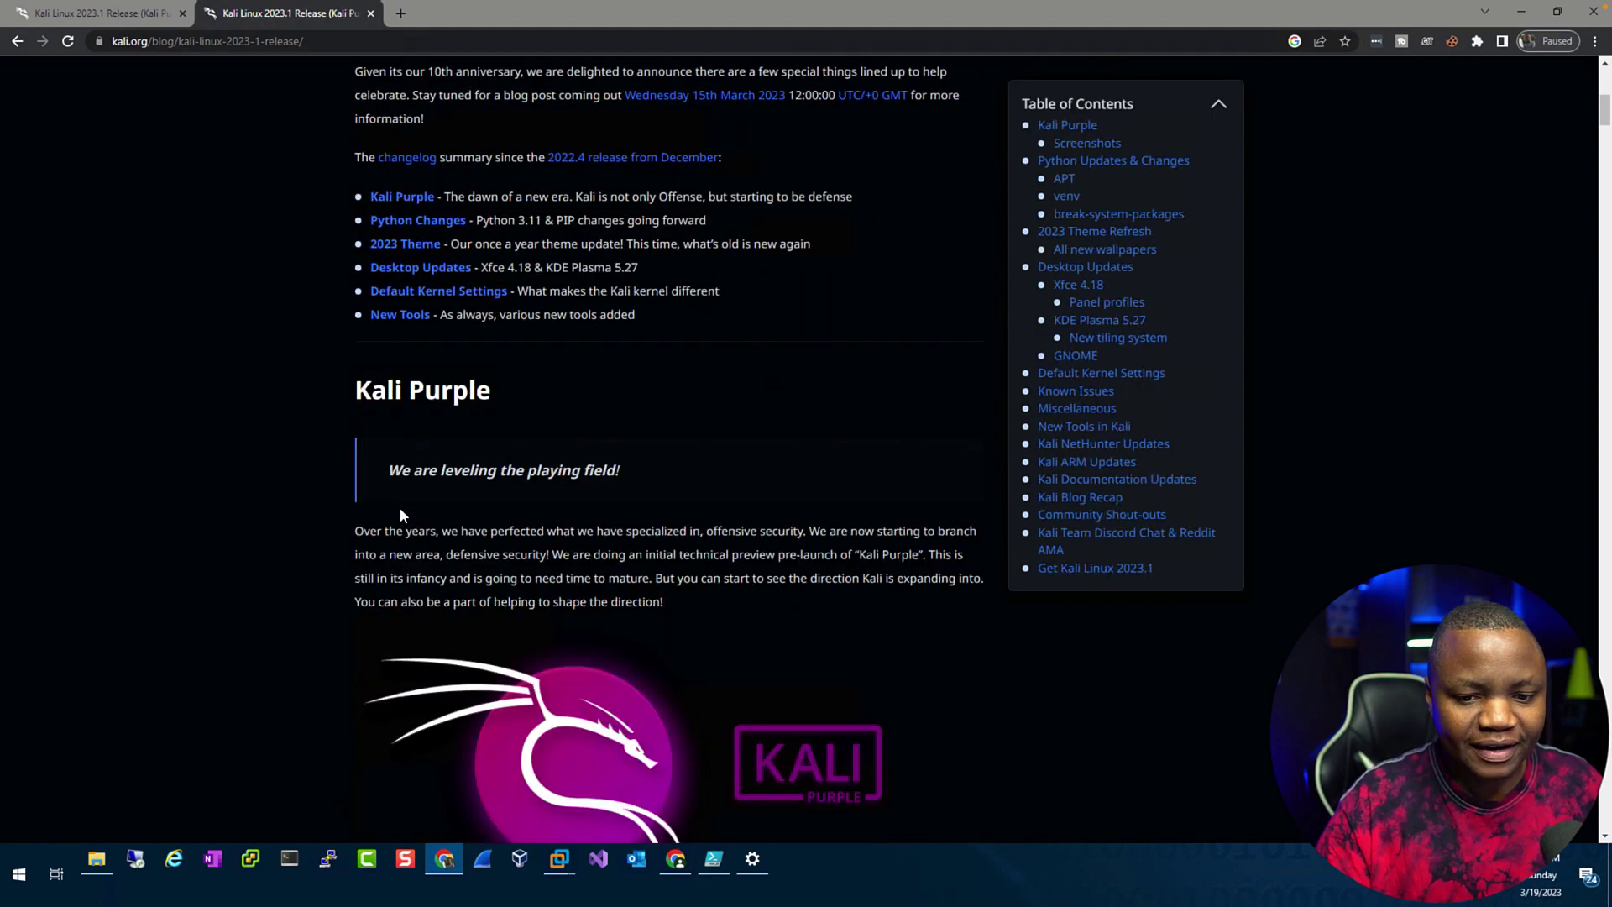
scroll(399, 507, down, 10)
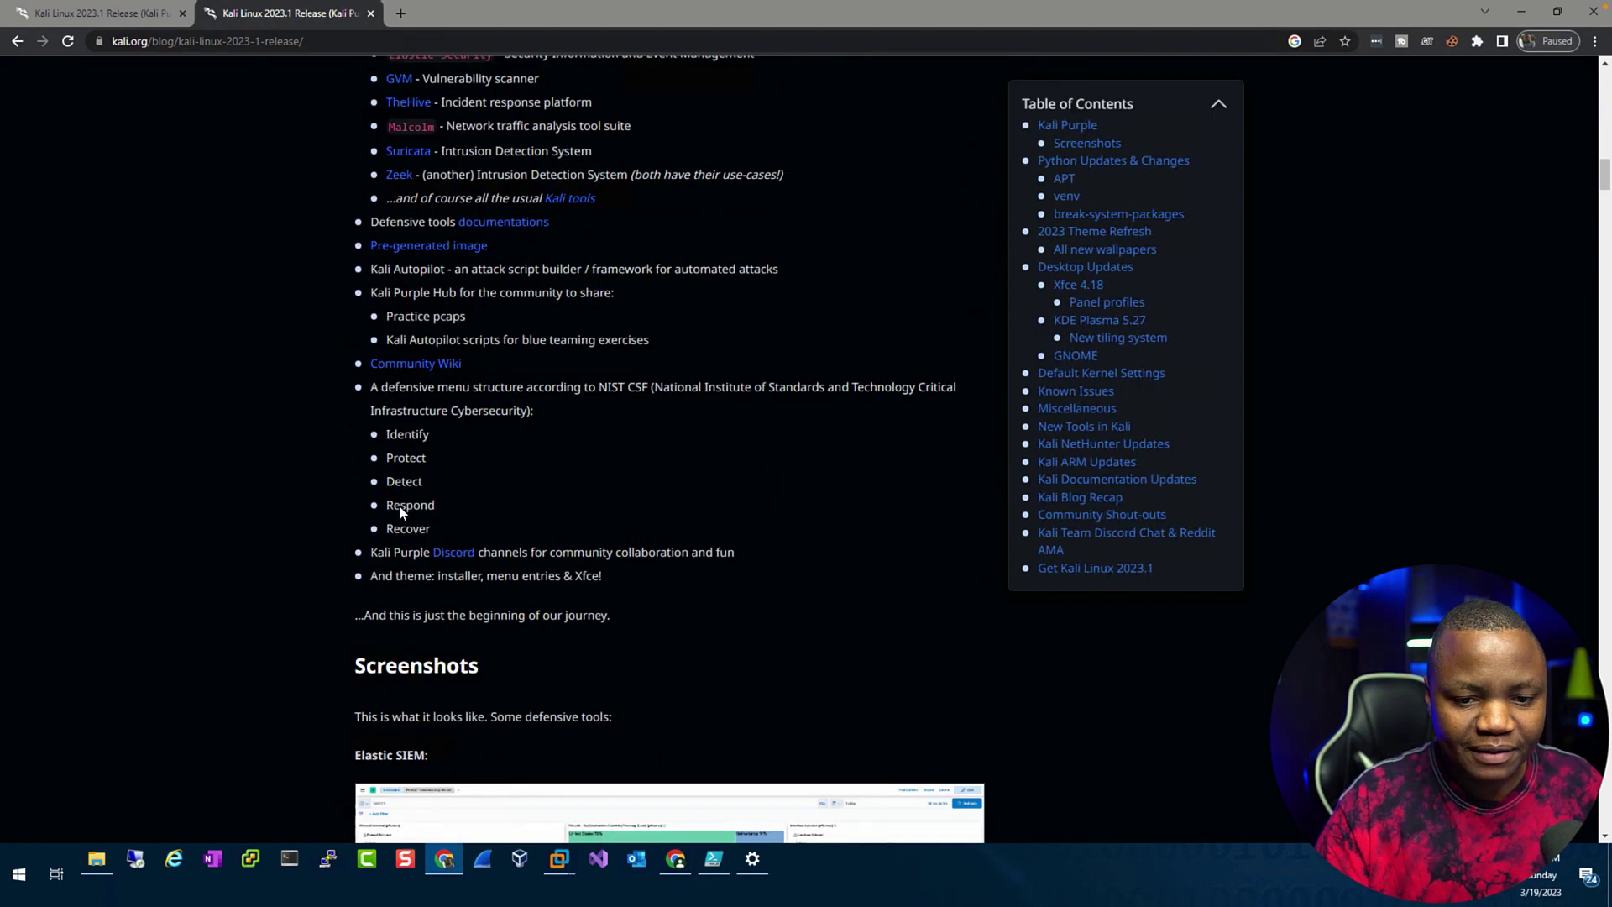
scroll(402, 504, down, 7)
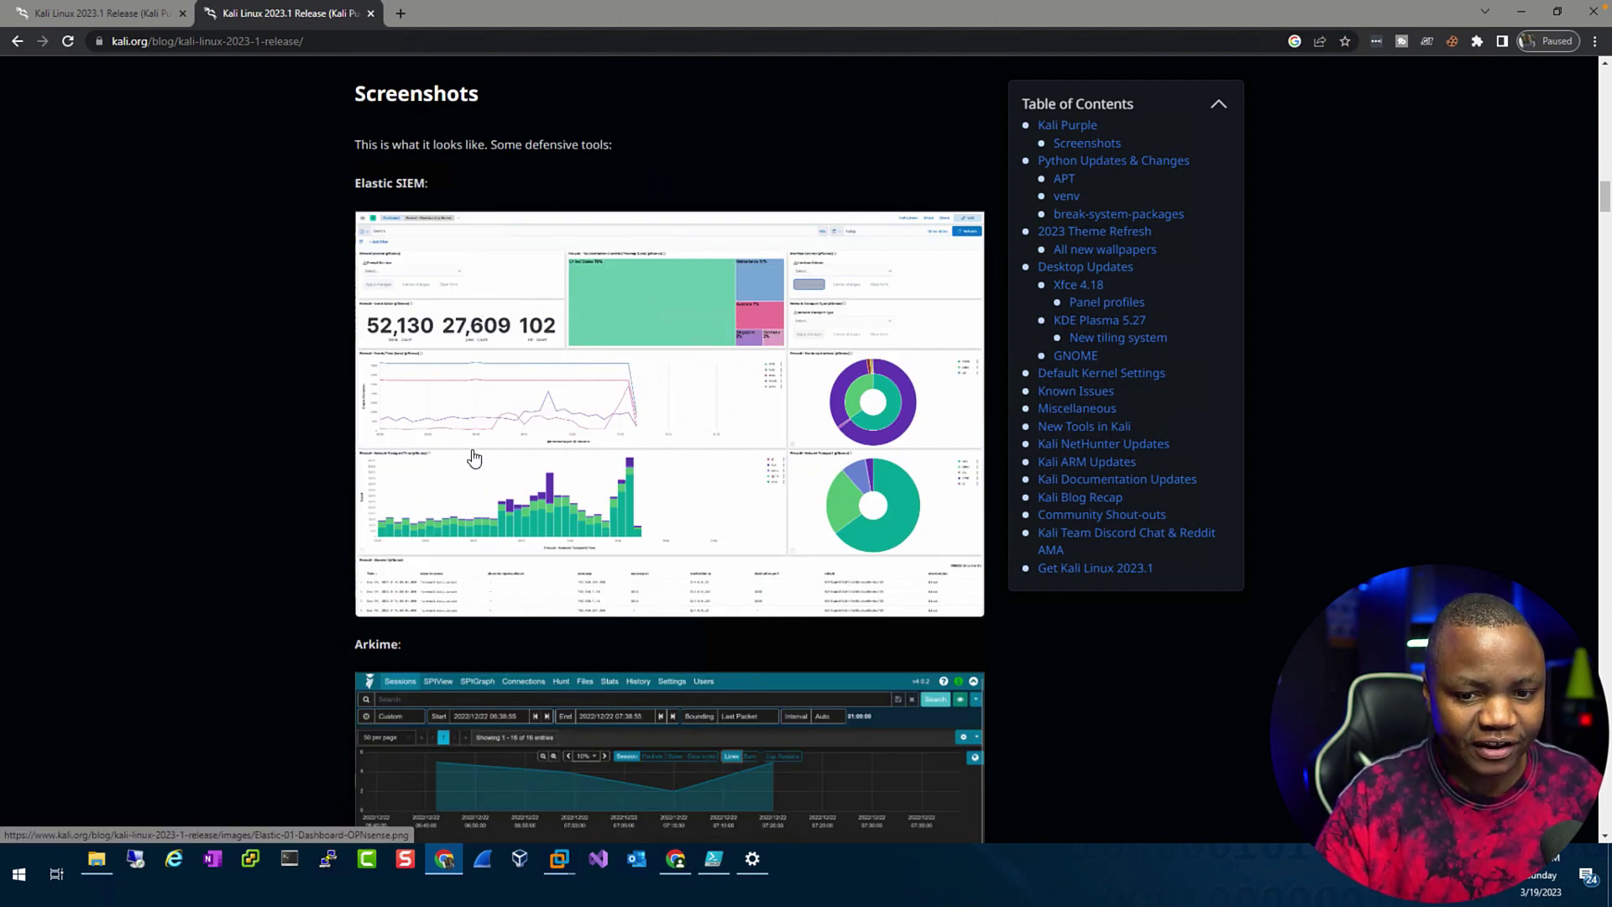
scroll(486, 499, down, 2)
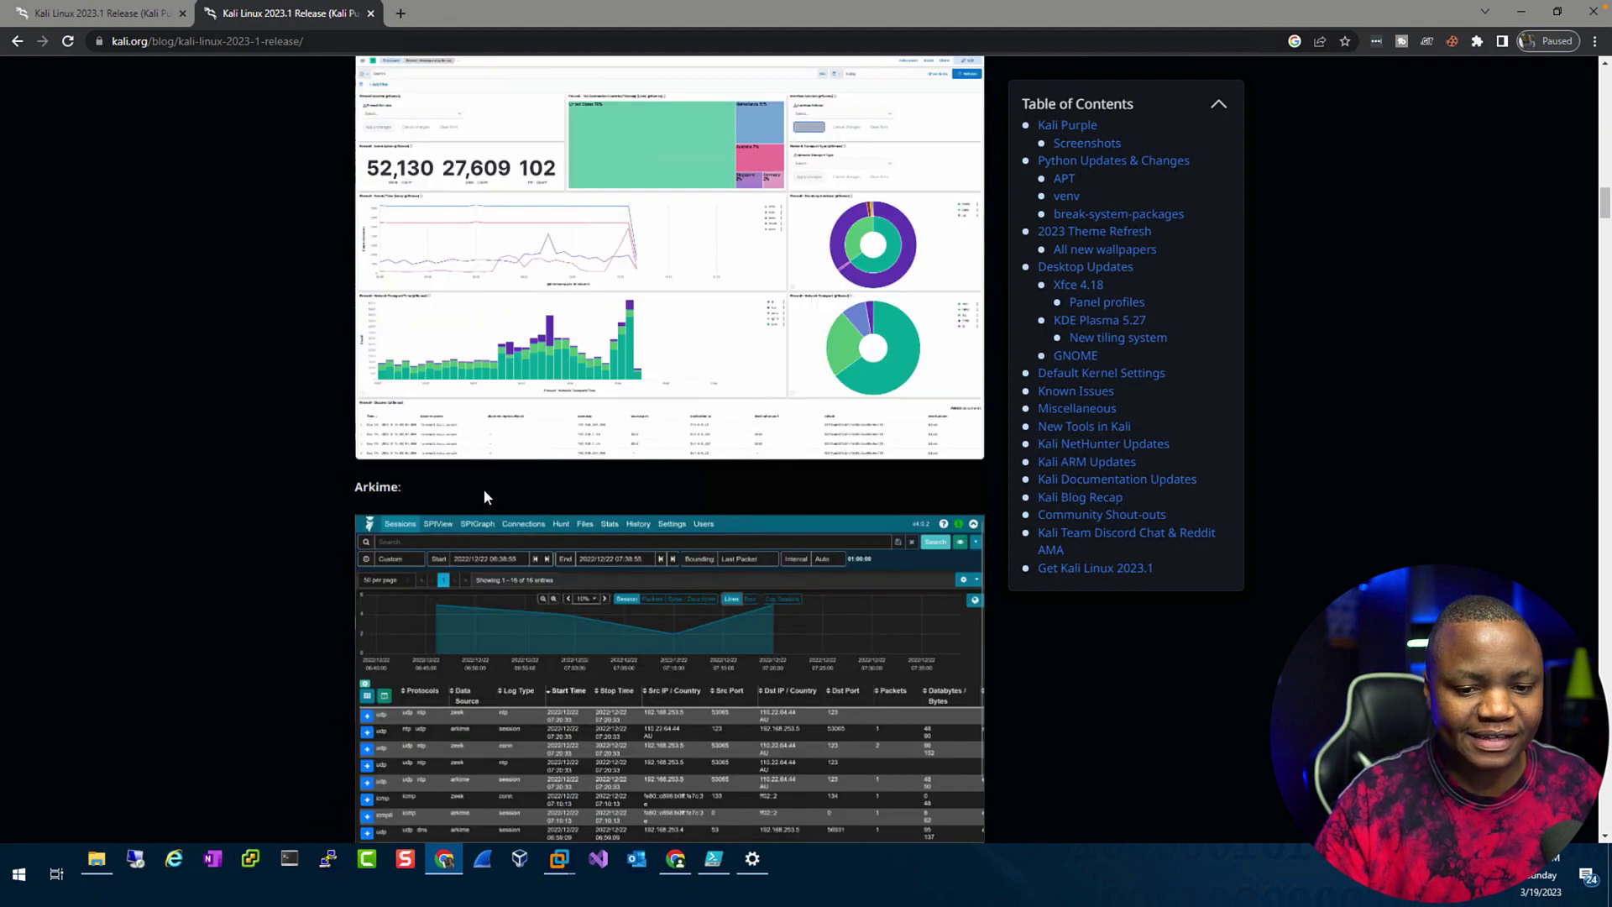
scroll(484, 489, up, 10)
scroll(750, 611, up, 10)
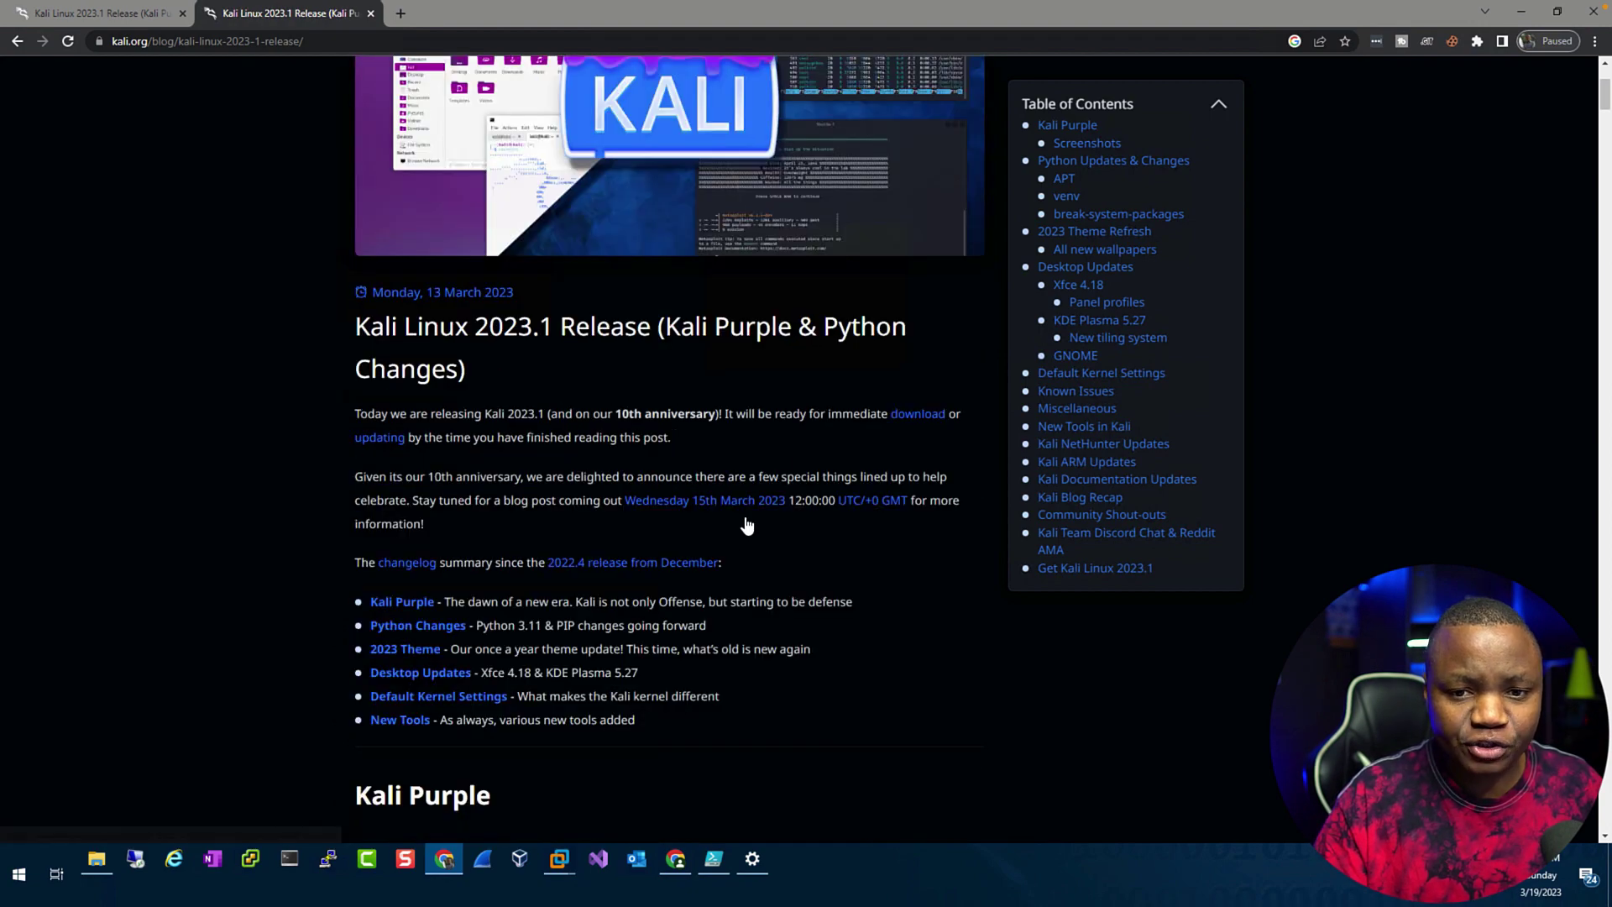
- Go from the release post to Kali's installer images and download the 64-bit Kali Purple installer
click(917, 417)
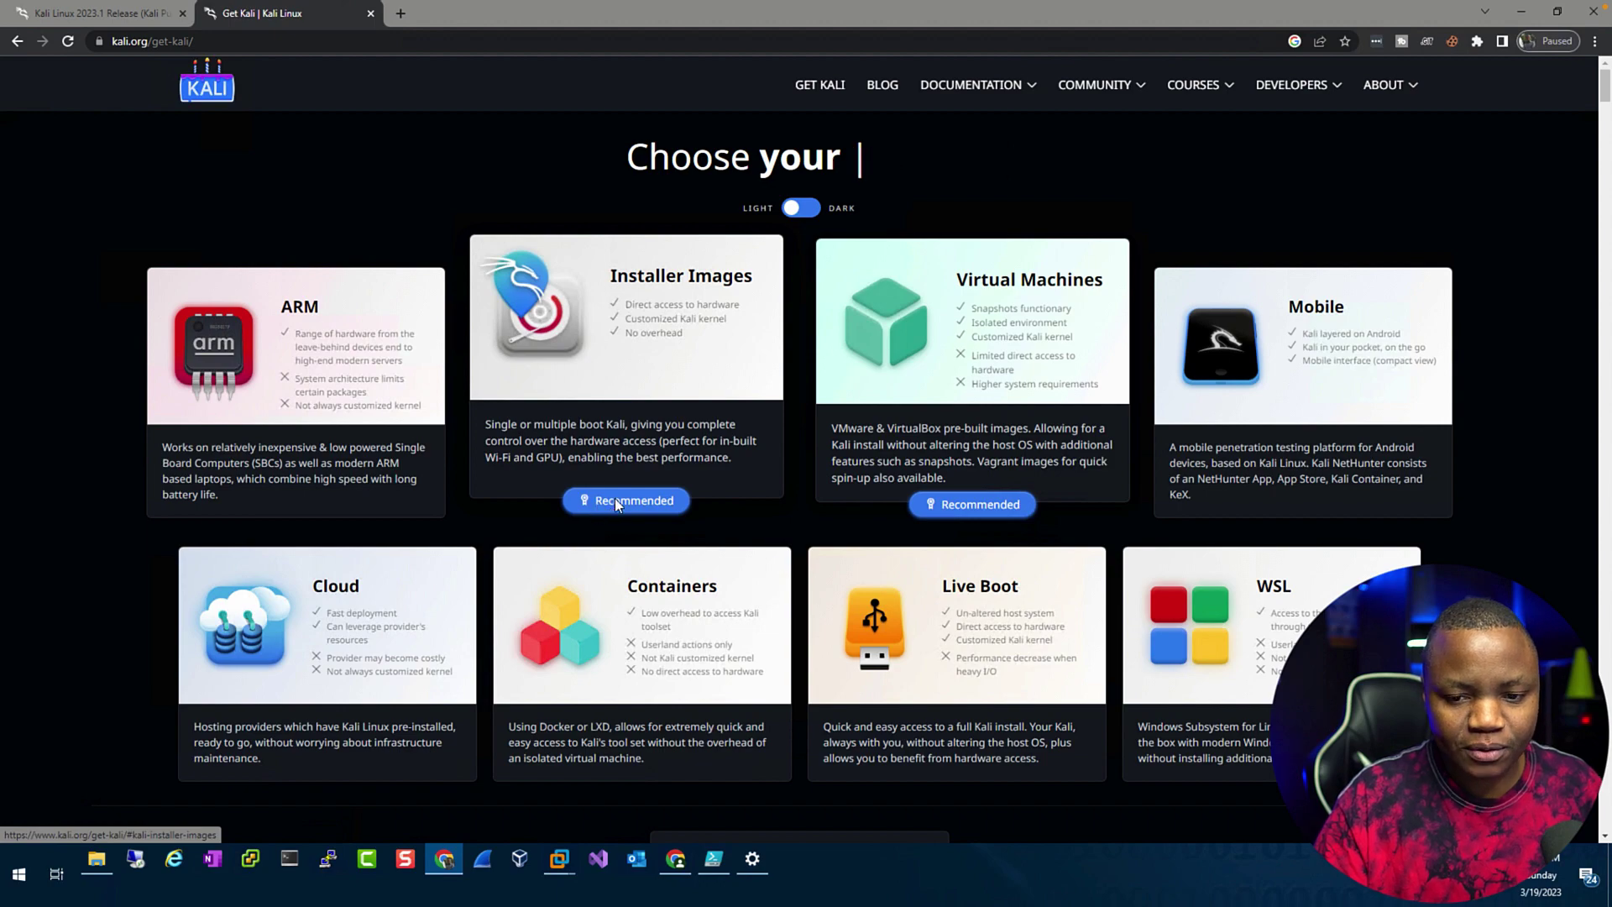
click(615, 497)
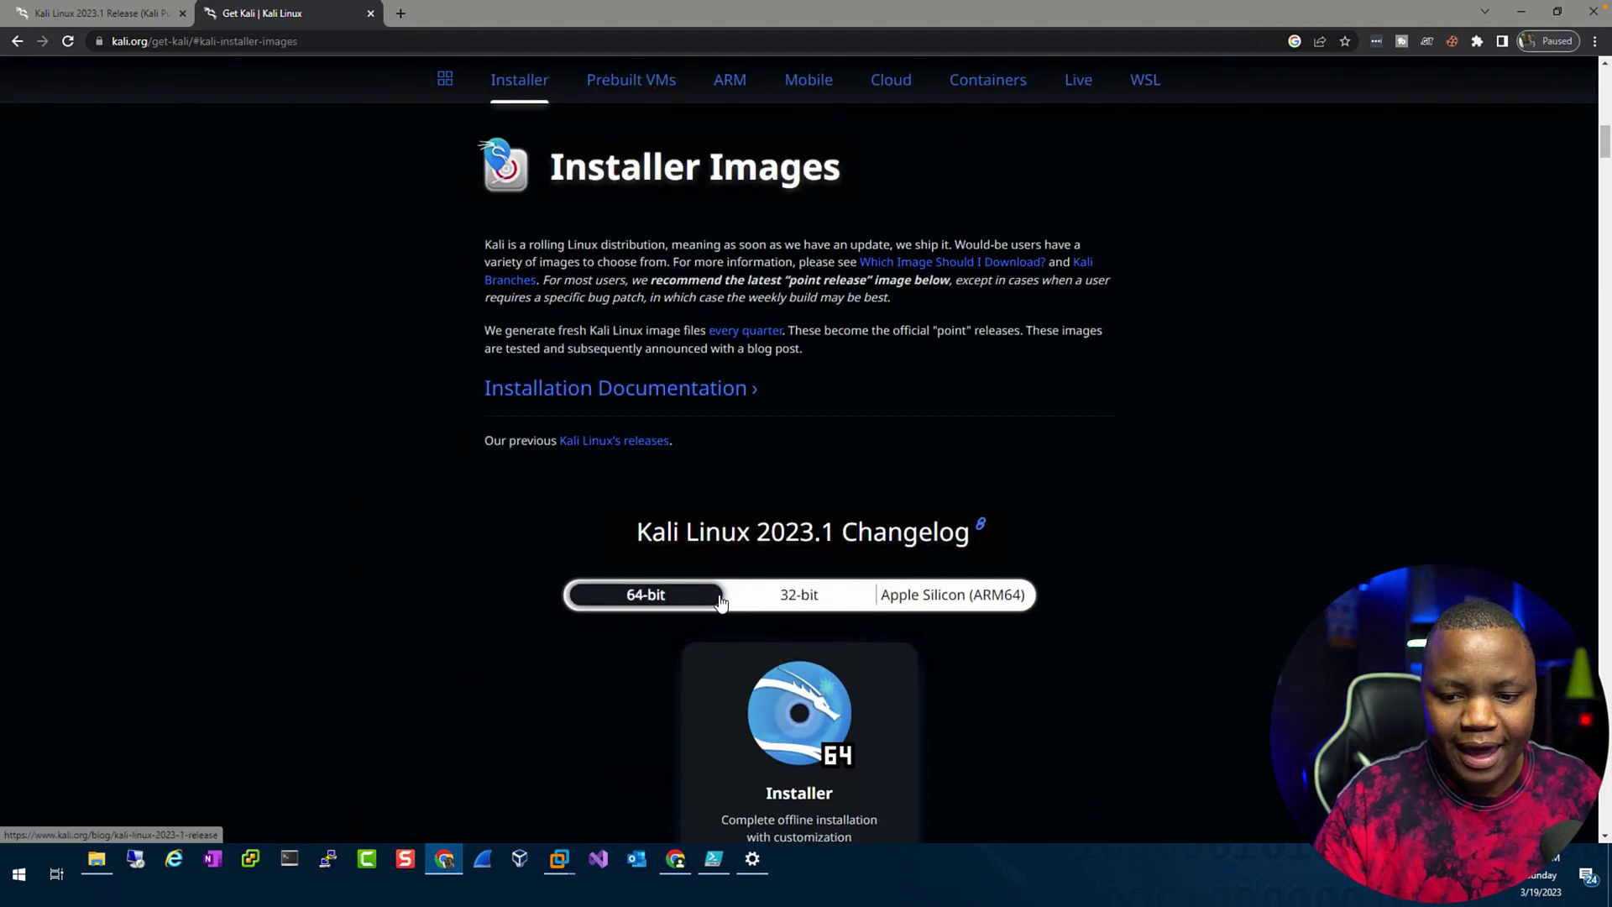
scroll(713, 592, down, 4)
scroll(713, 592, down, 2)
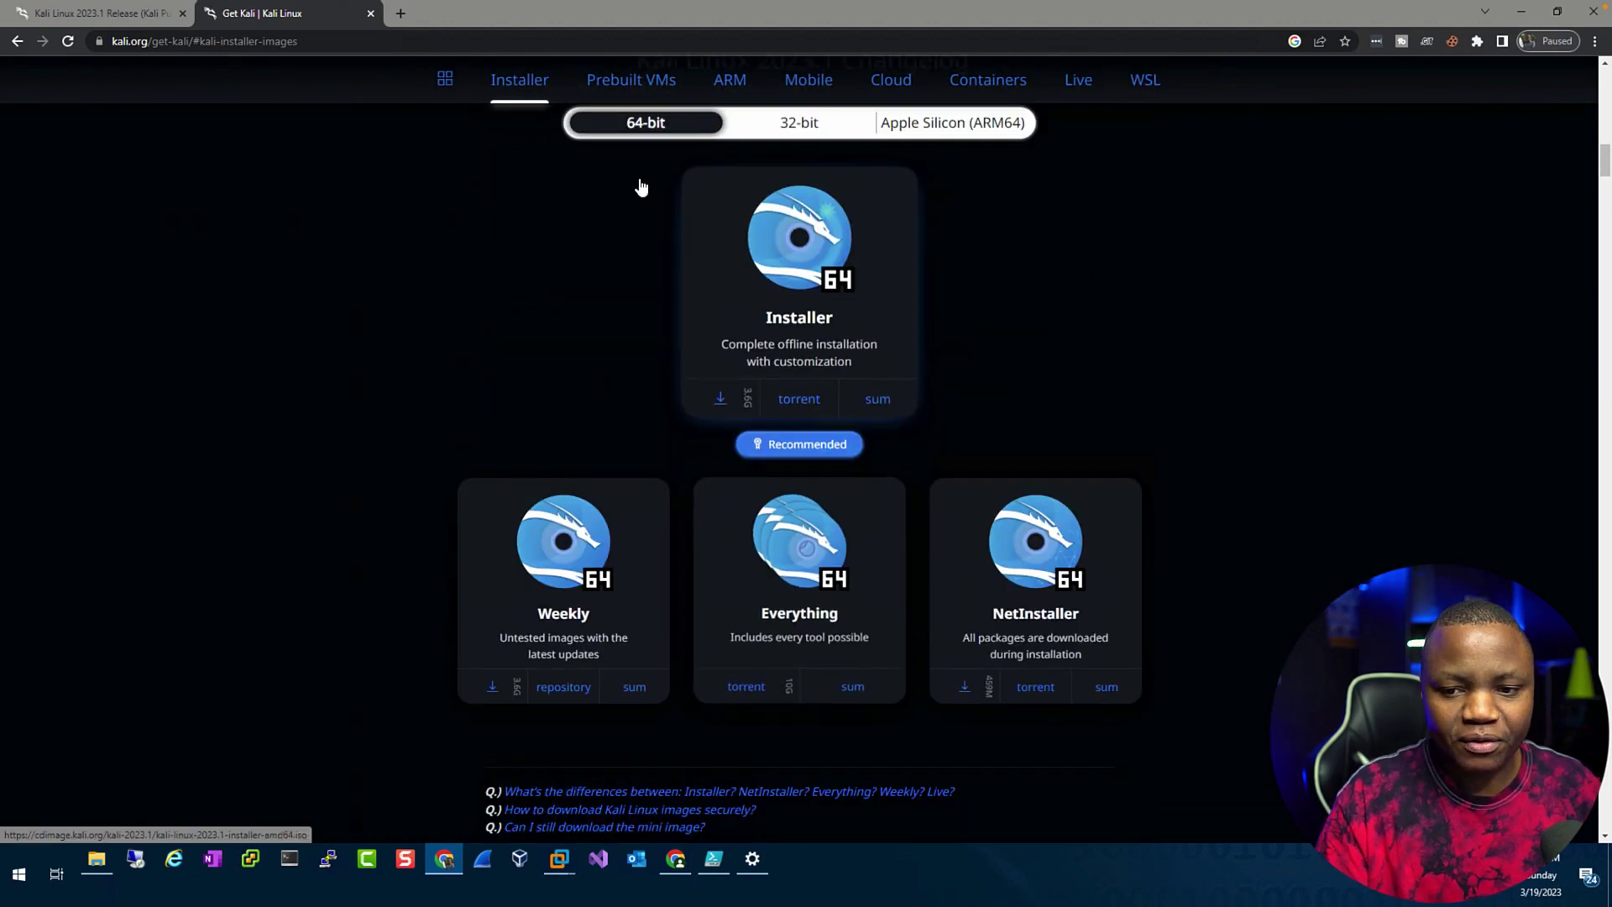
scroll(712, 428, down, 12)
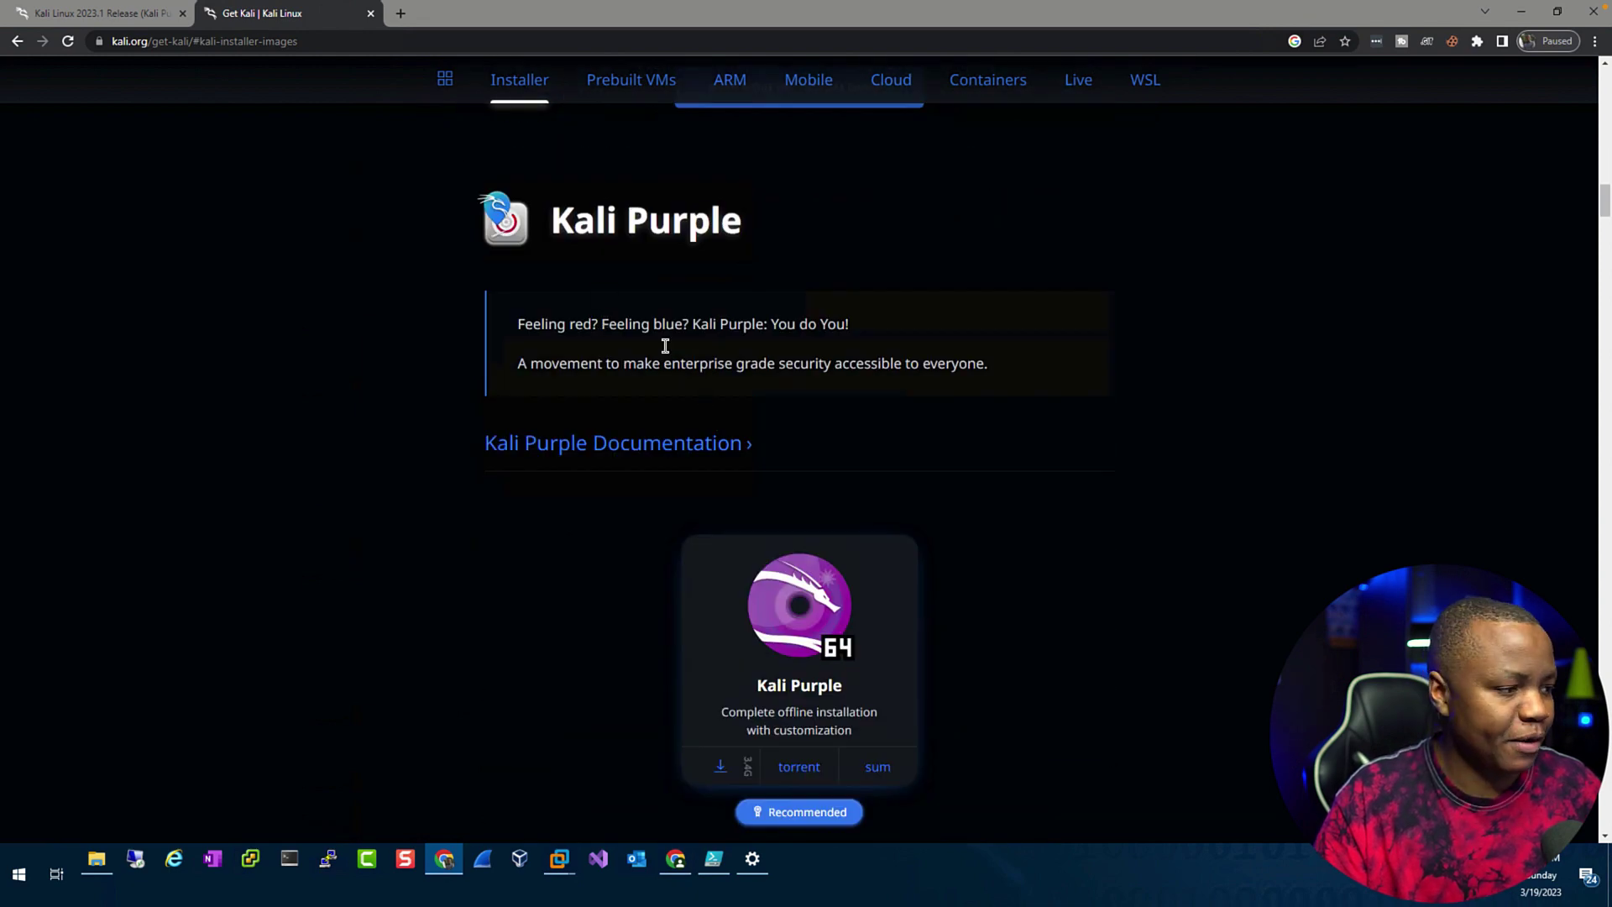
scroll(607, 508, down, 4)
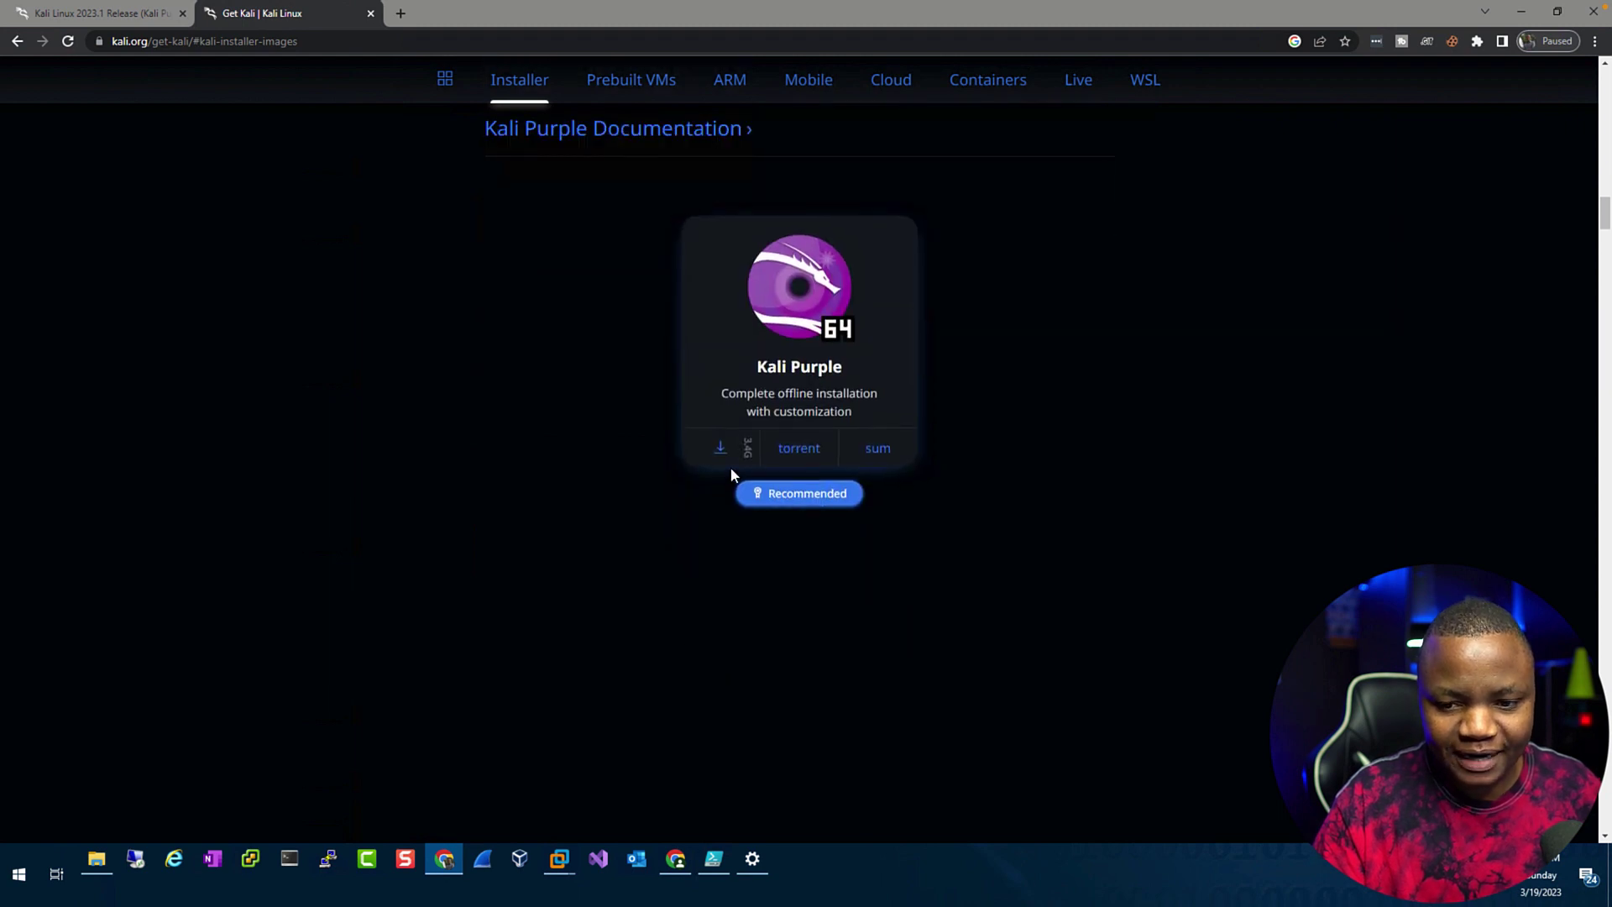
click(719, 447)
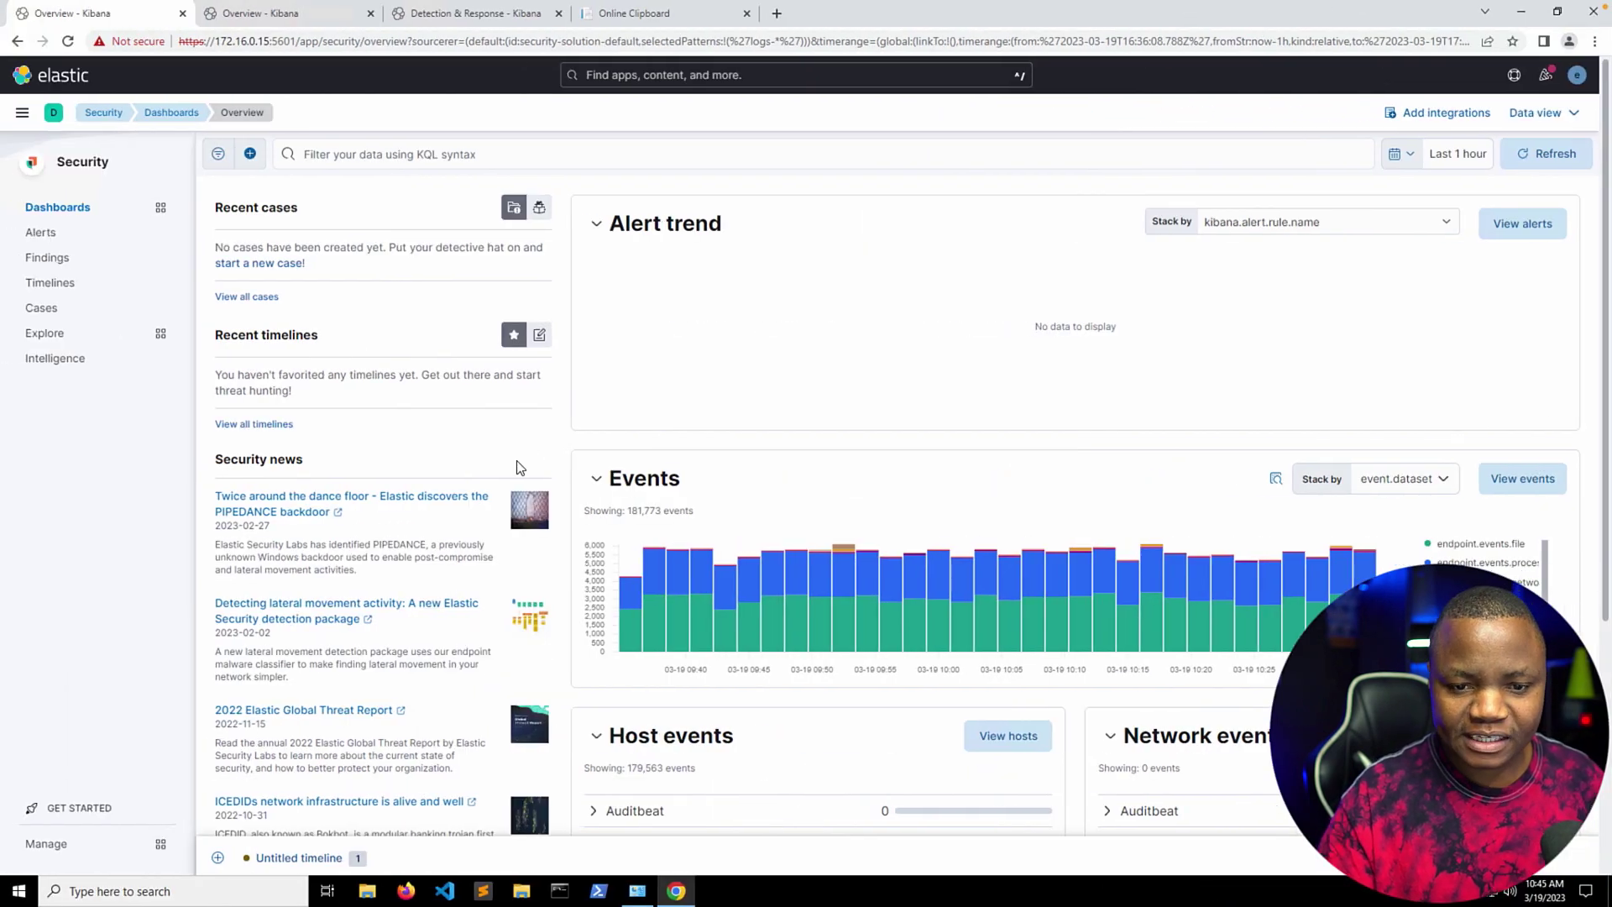
- Open the Malware Detection Alert rule from the Detection & Response dashboard in Kibana and examine its alert trend and alerts list
click(260, 13)
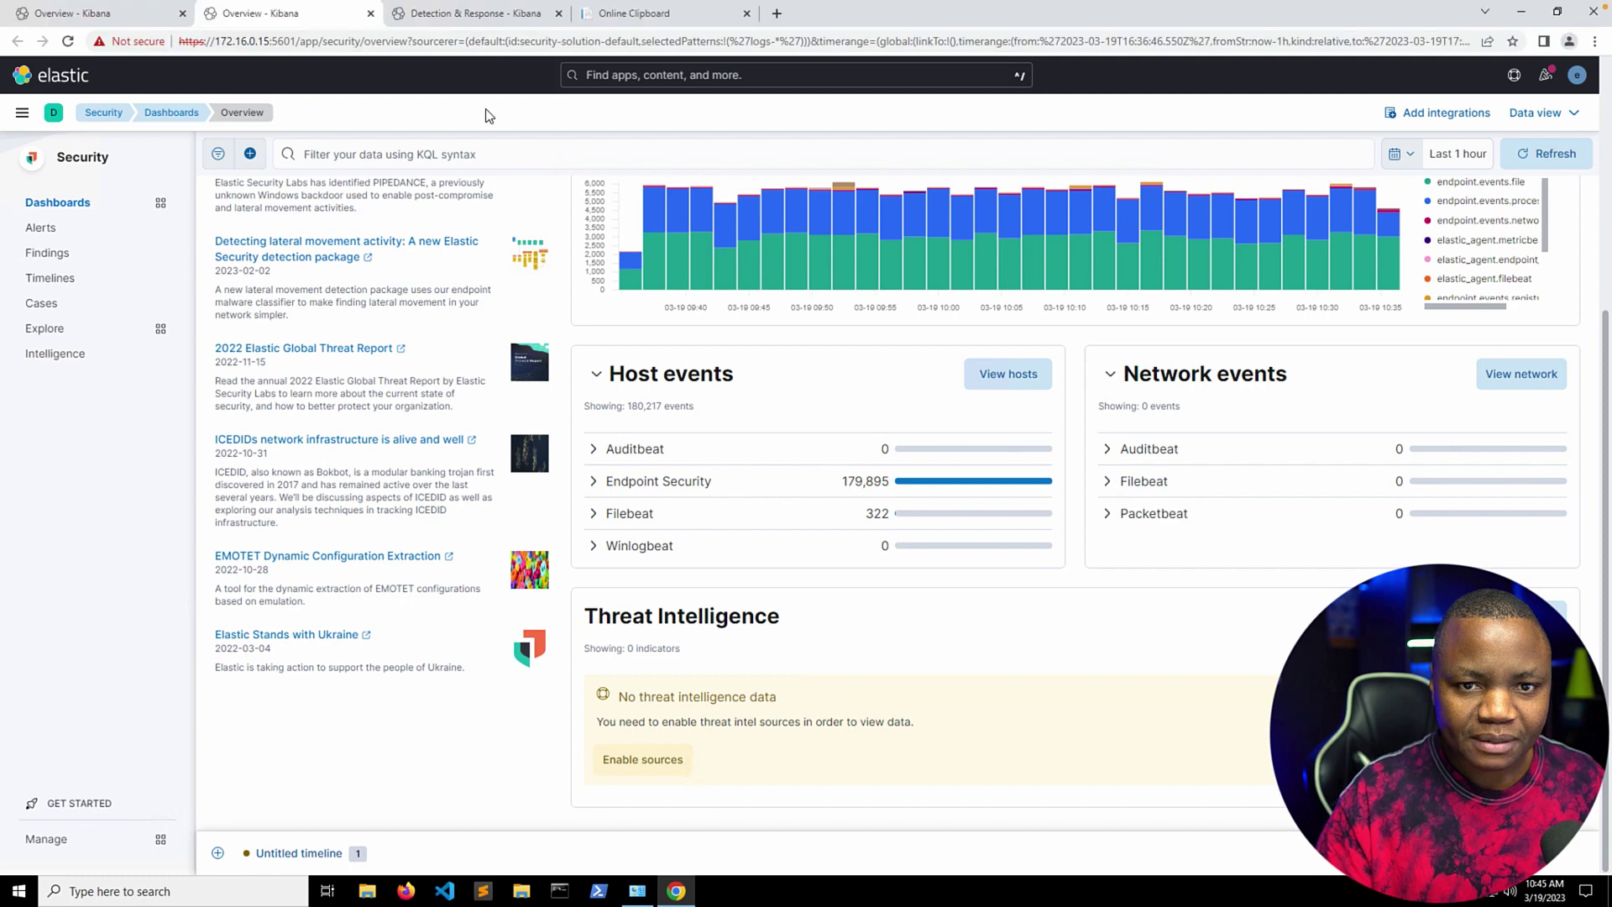
click(467, 15)
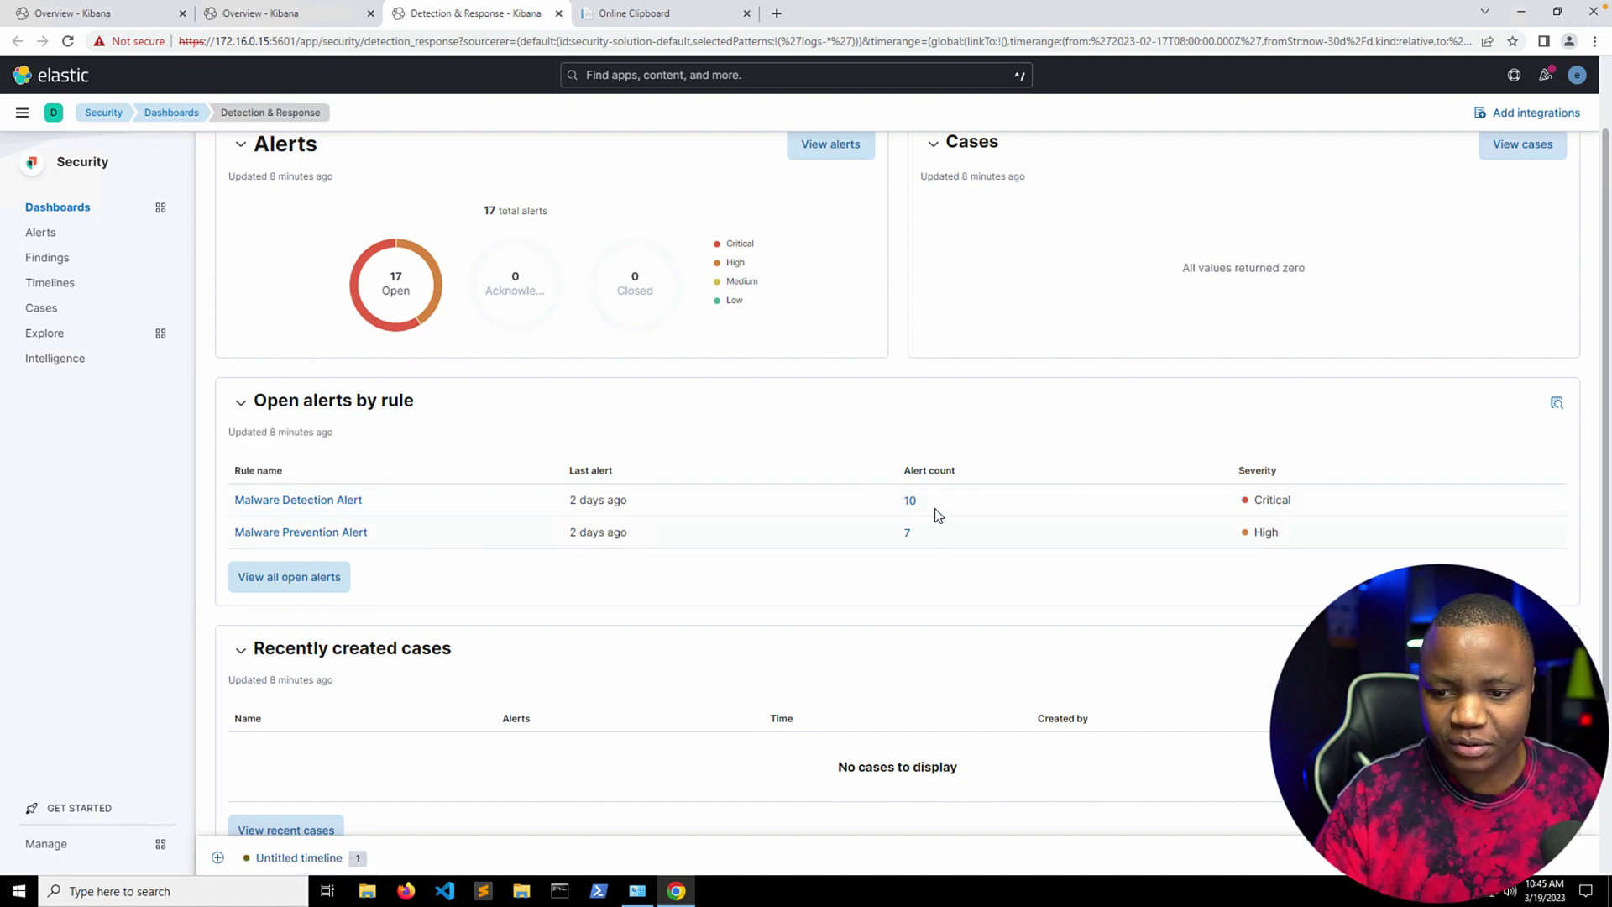
scroll(672, 564, down, 1)
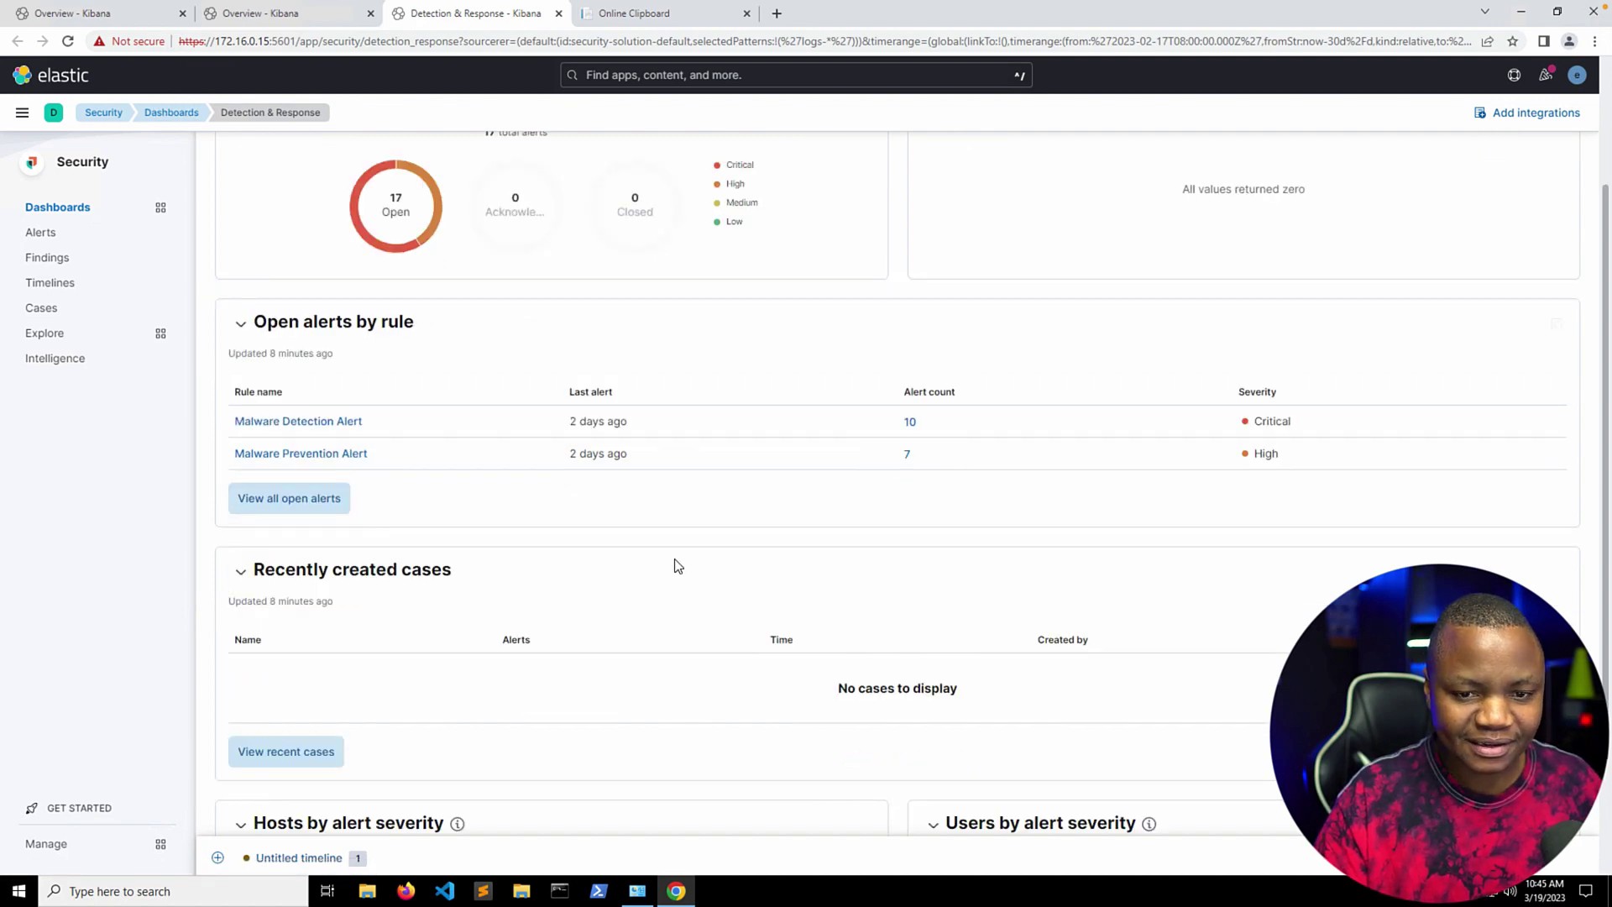
click(310, 429)
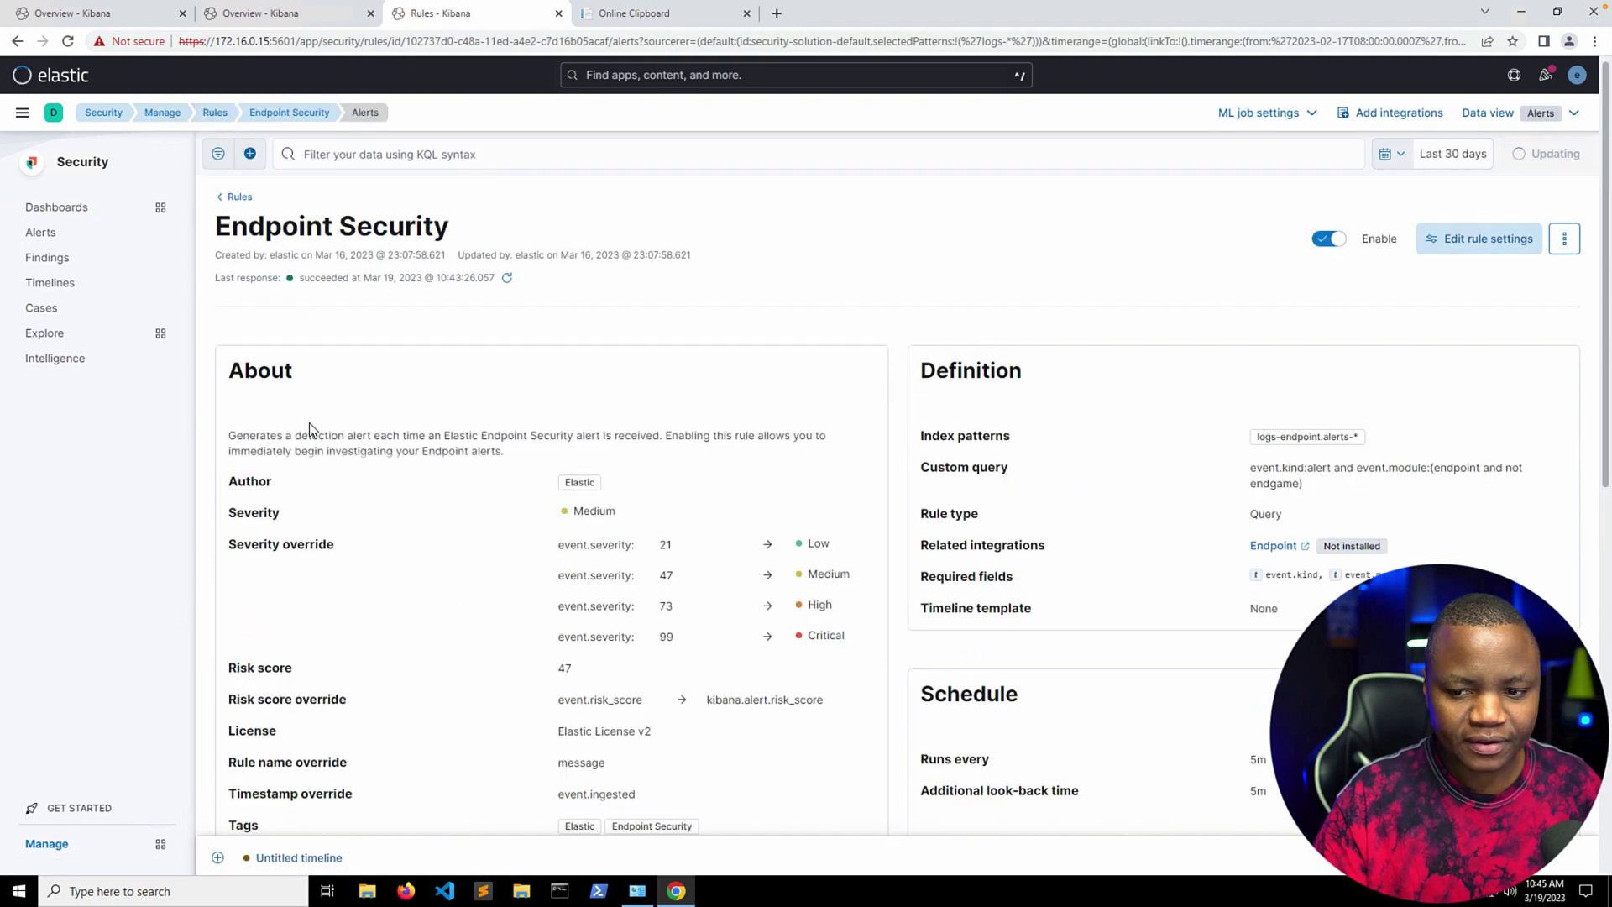
scroll(423, 495, down, 5)
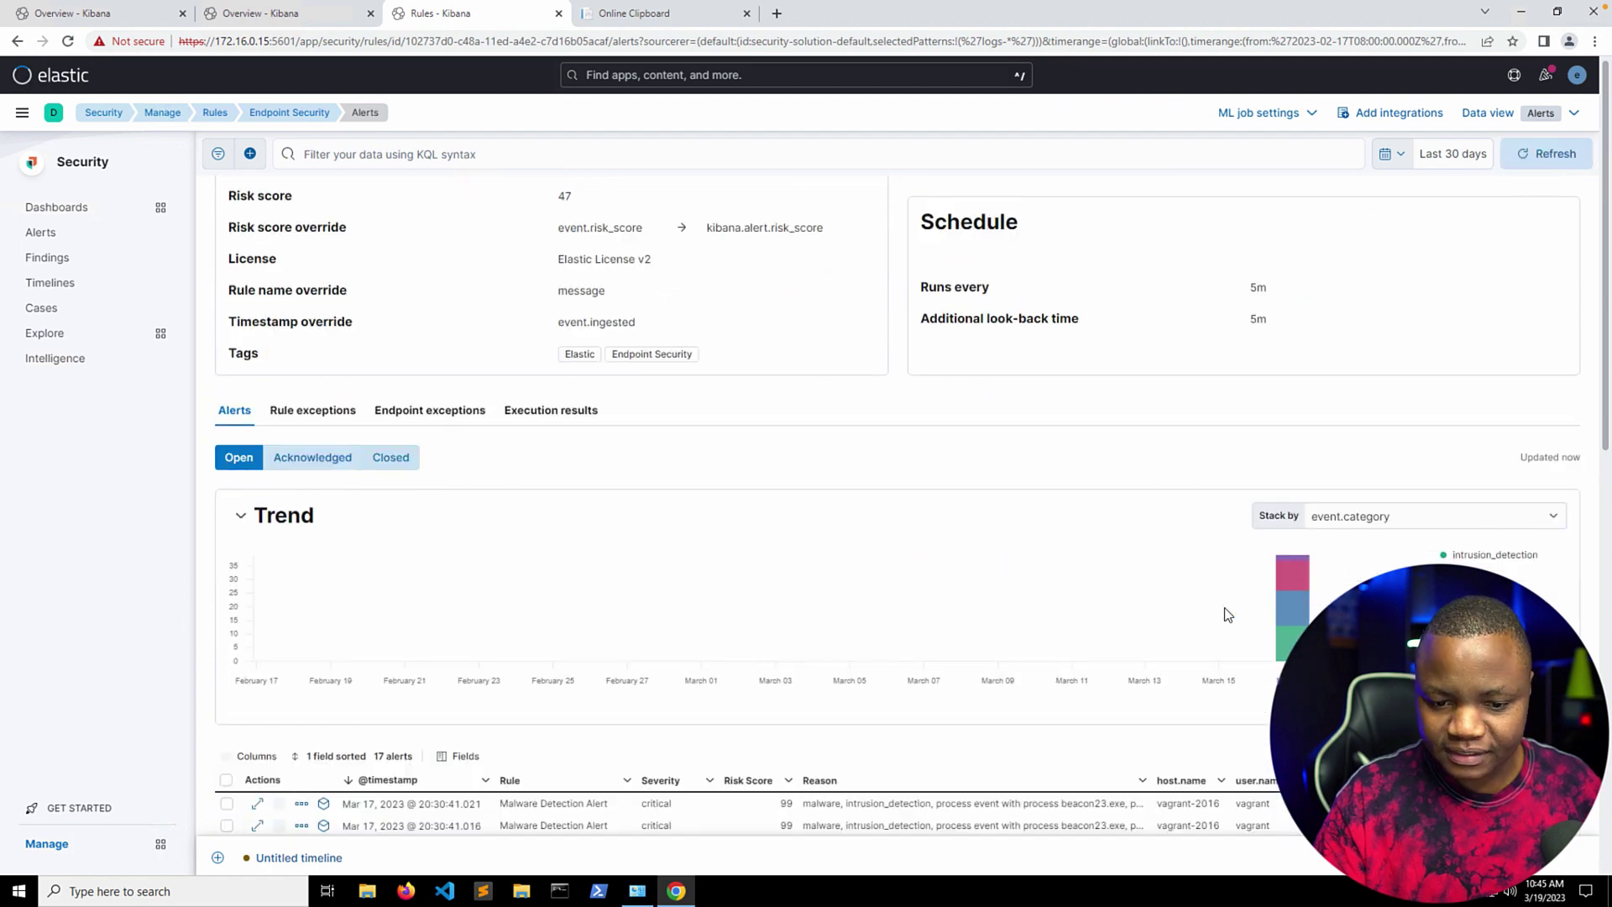
scroll(953, 554, down, 4)
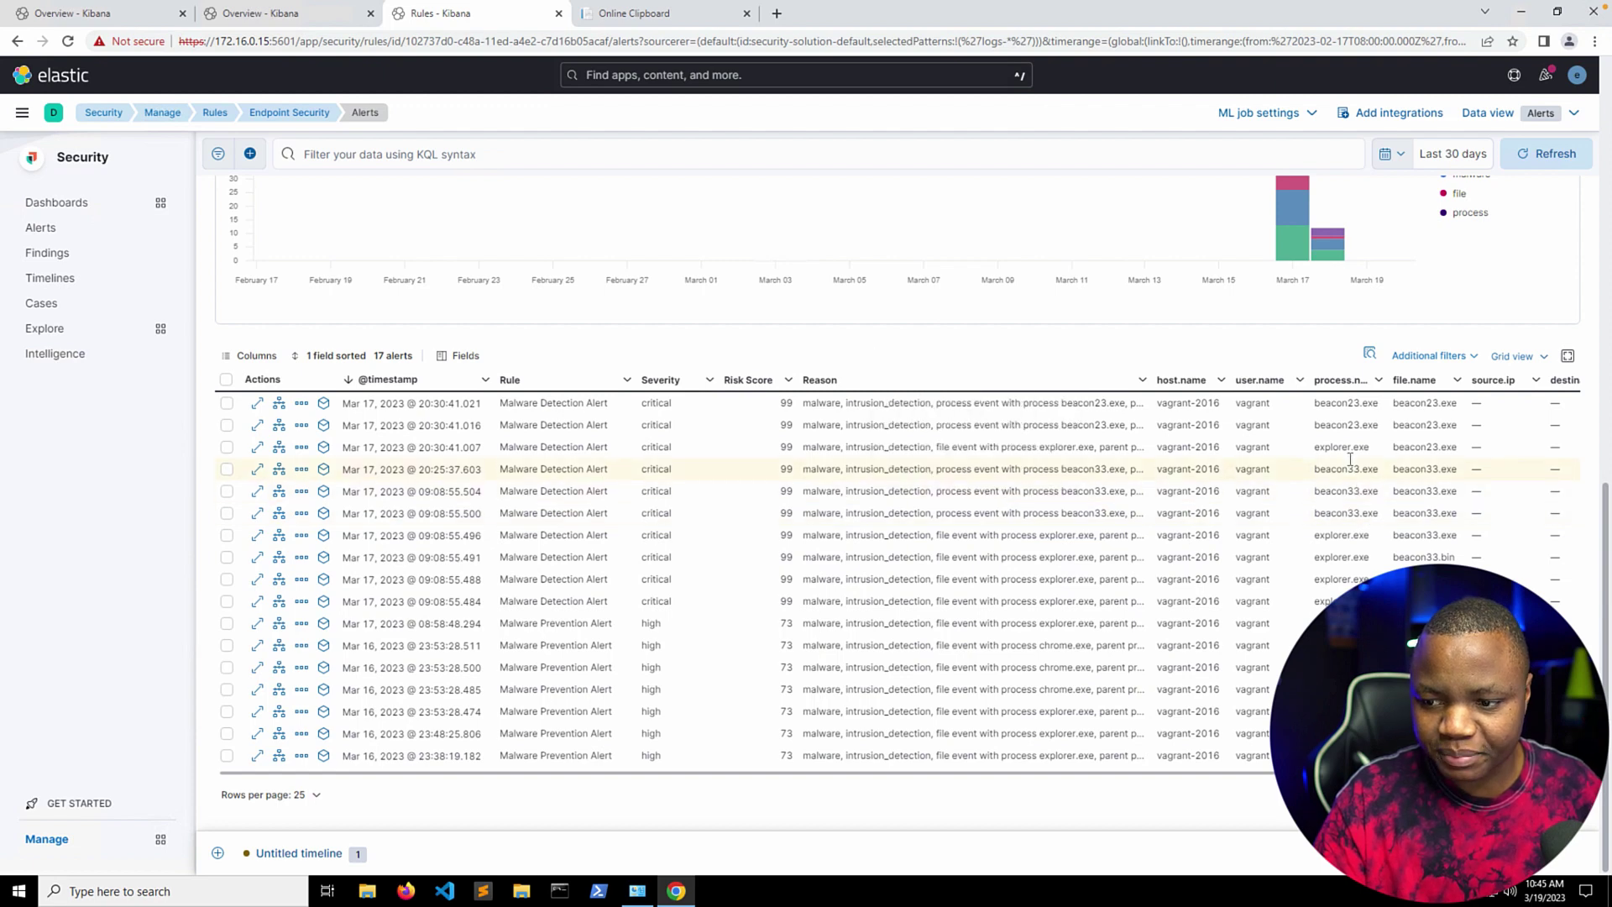
- View the details of the Mar 17, 2023 @ 20:30:41.007 alert and examine its reason and highlighted fields
click(257, 447)
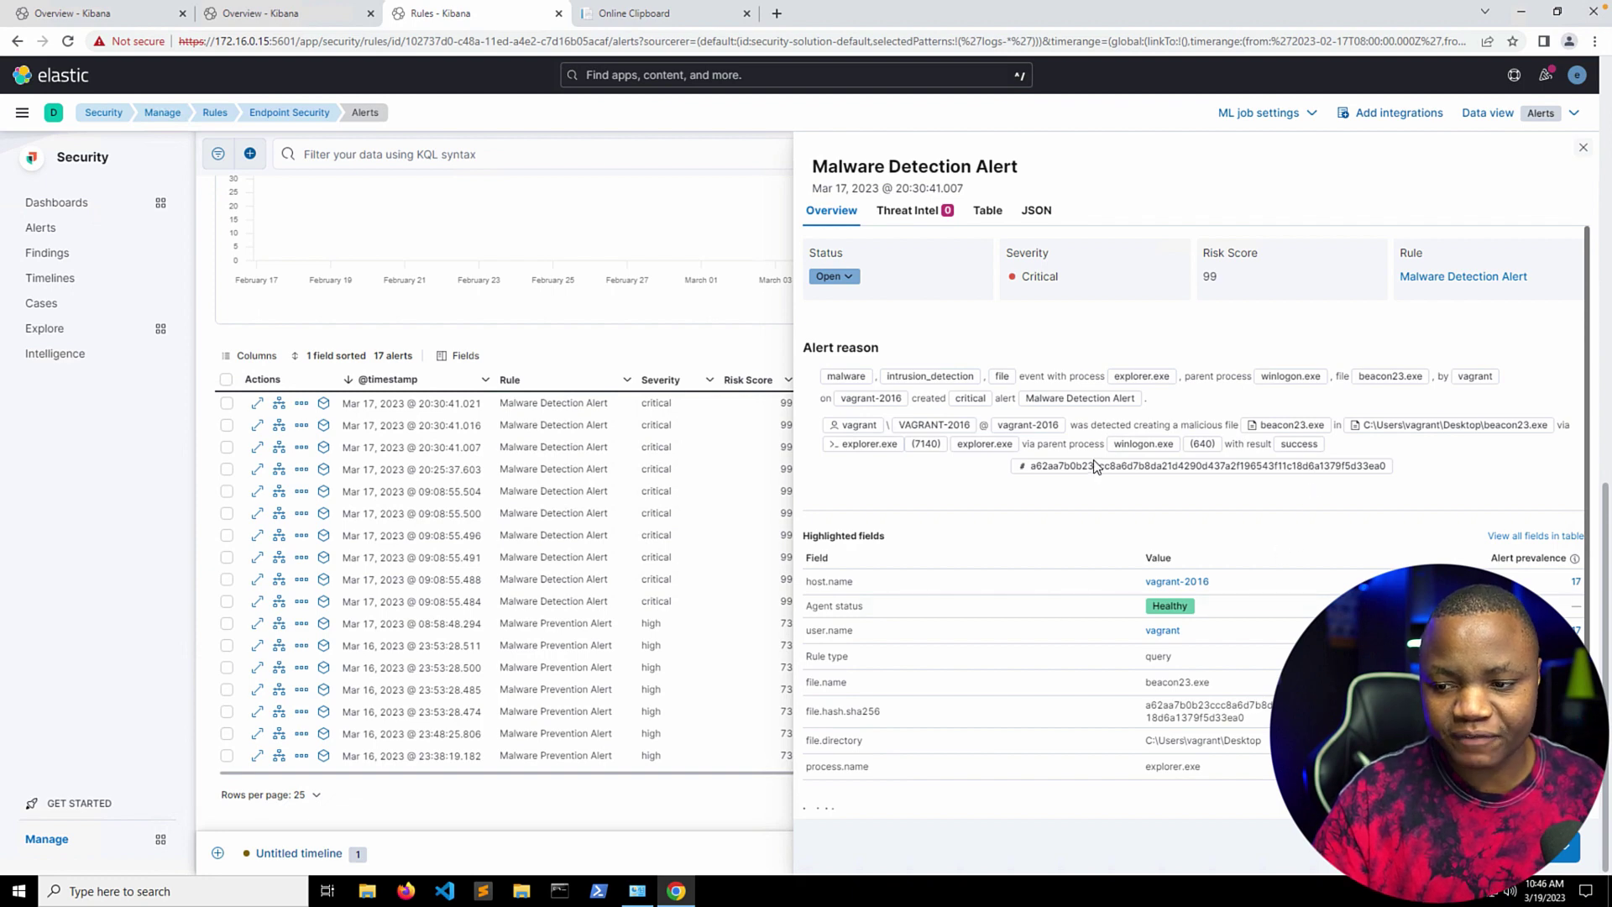
mouse_move(1095, 469)
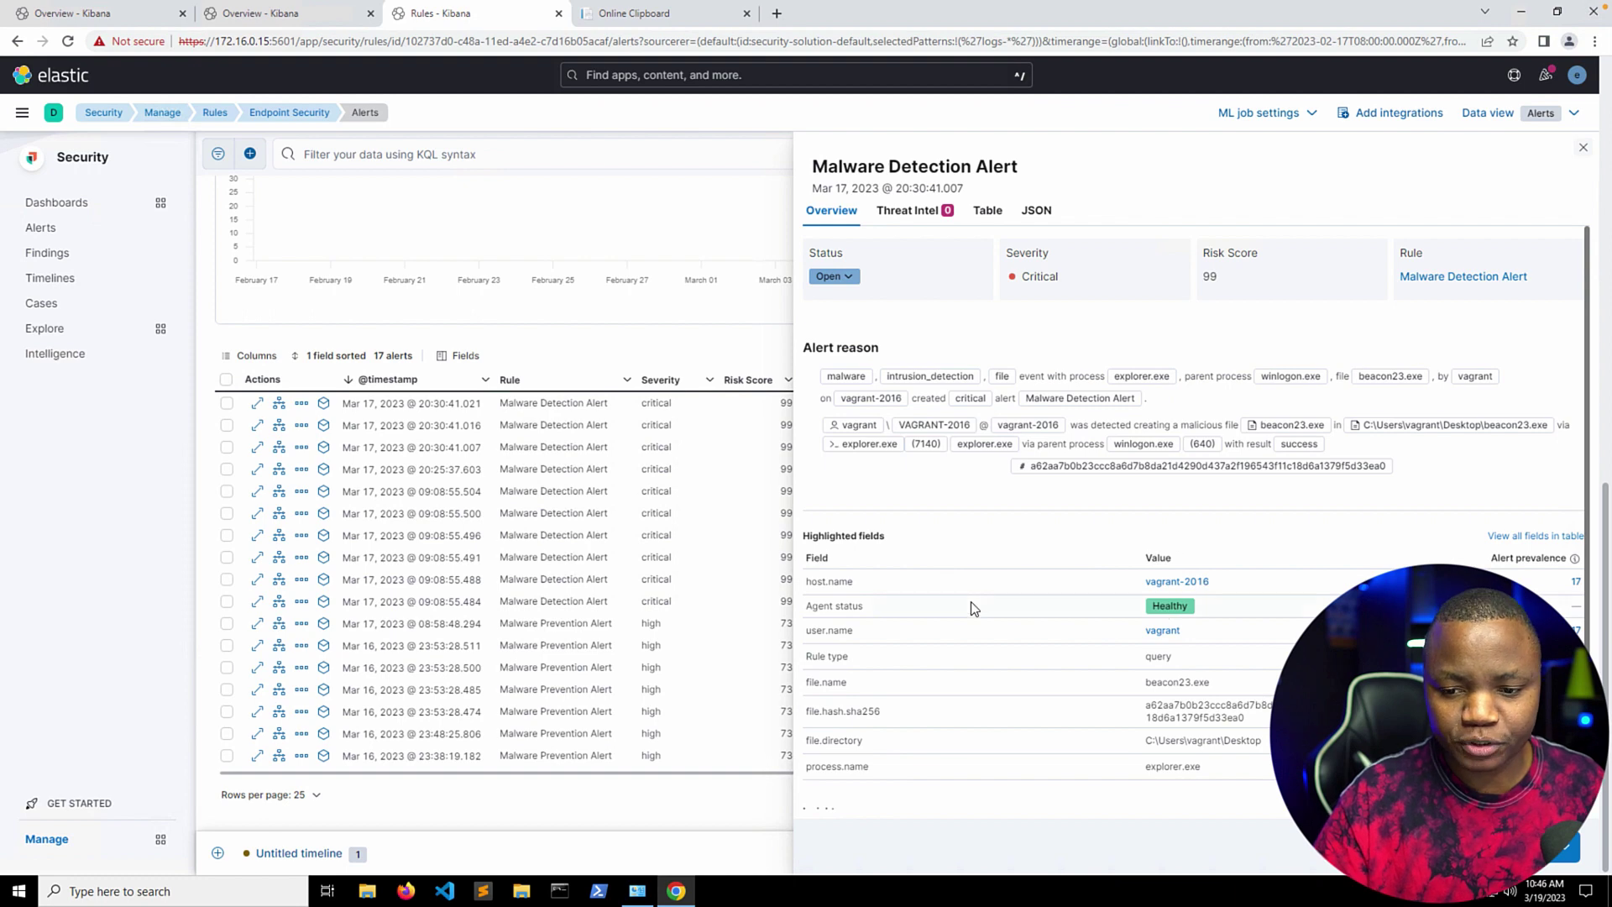
scroll(974, 600, down, 2)
scroll(974, 599, up, 1)
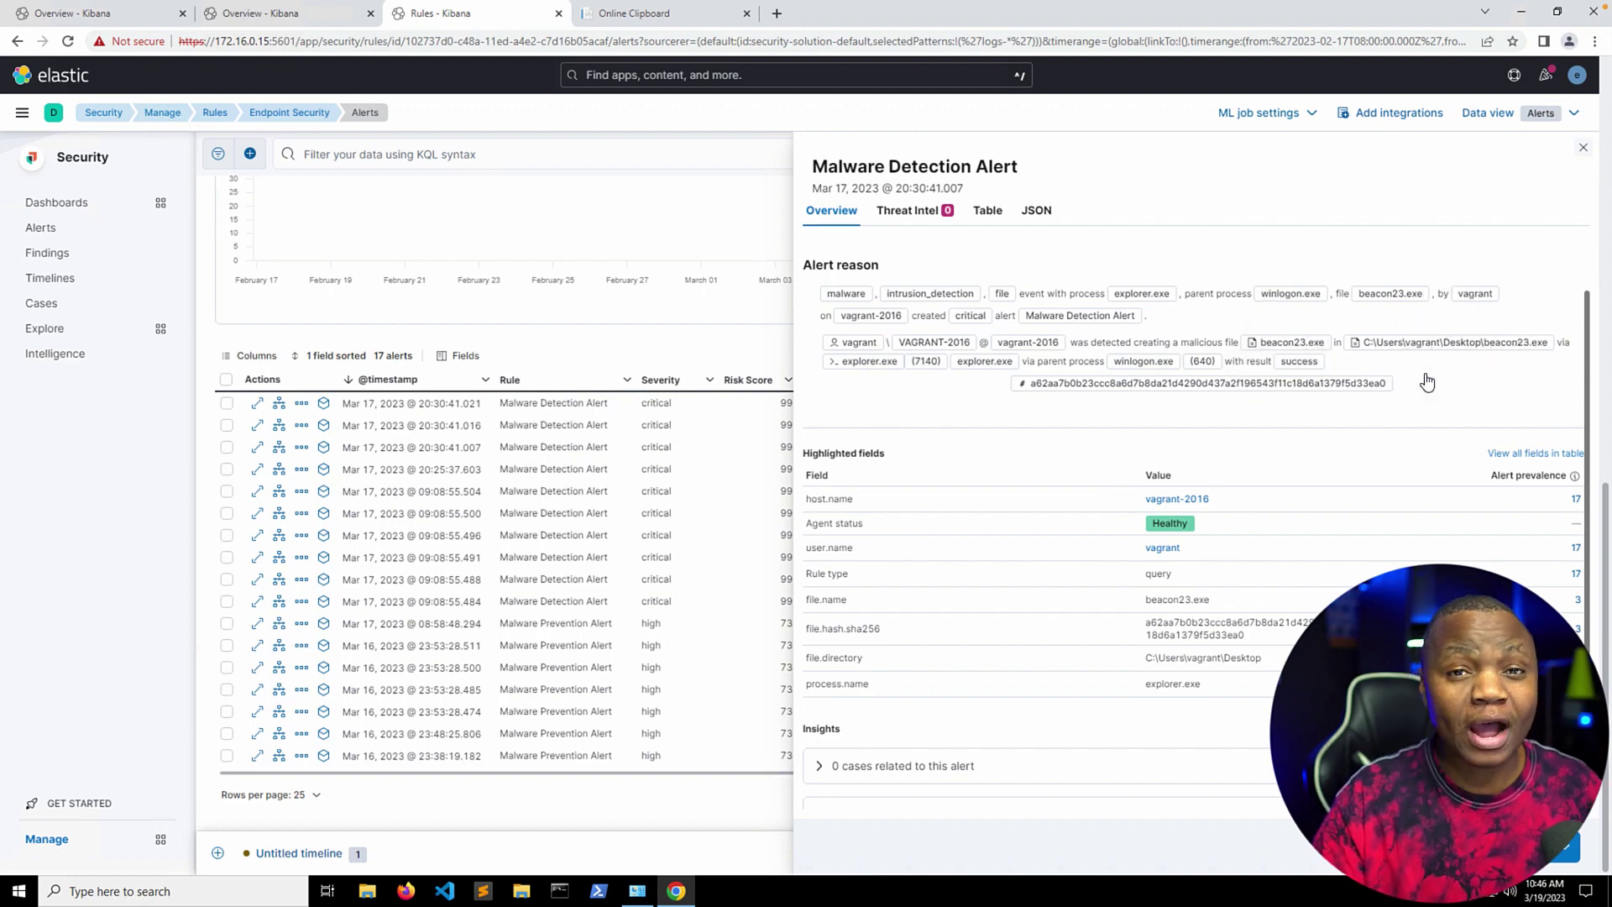
- Switch to the Kali Linux desktop
key(ctrl+Left)
key(ctrl+Left)
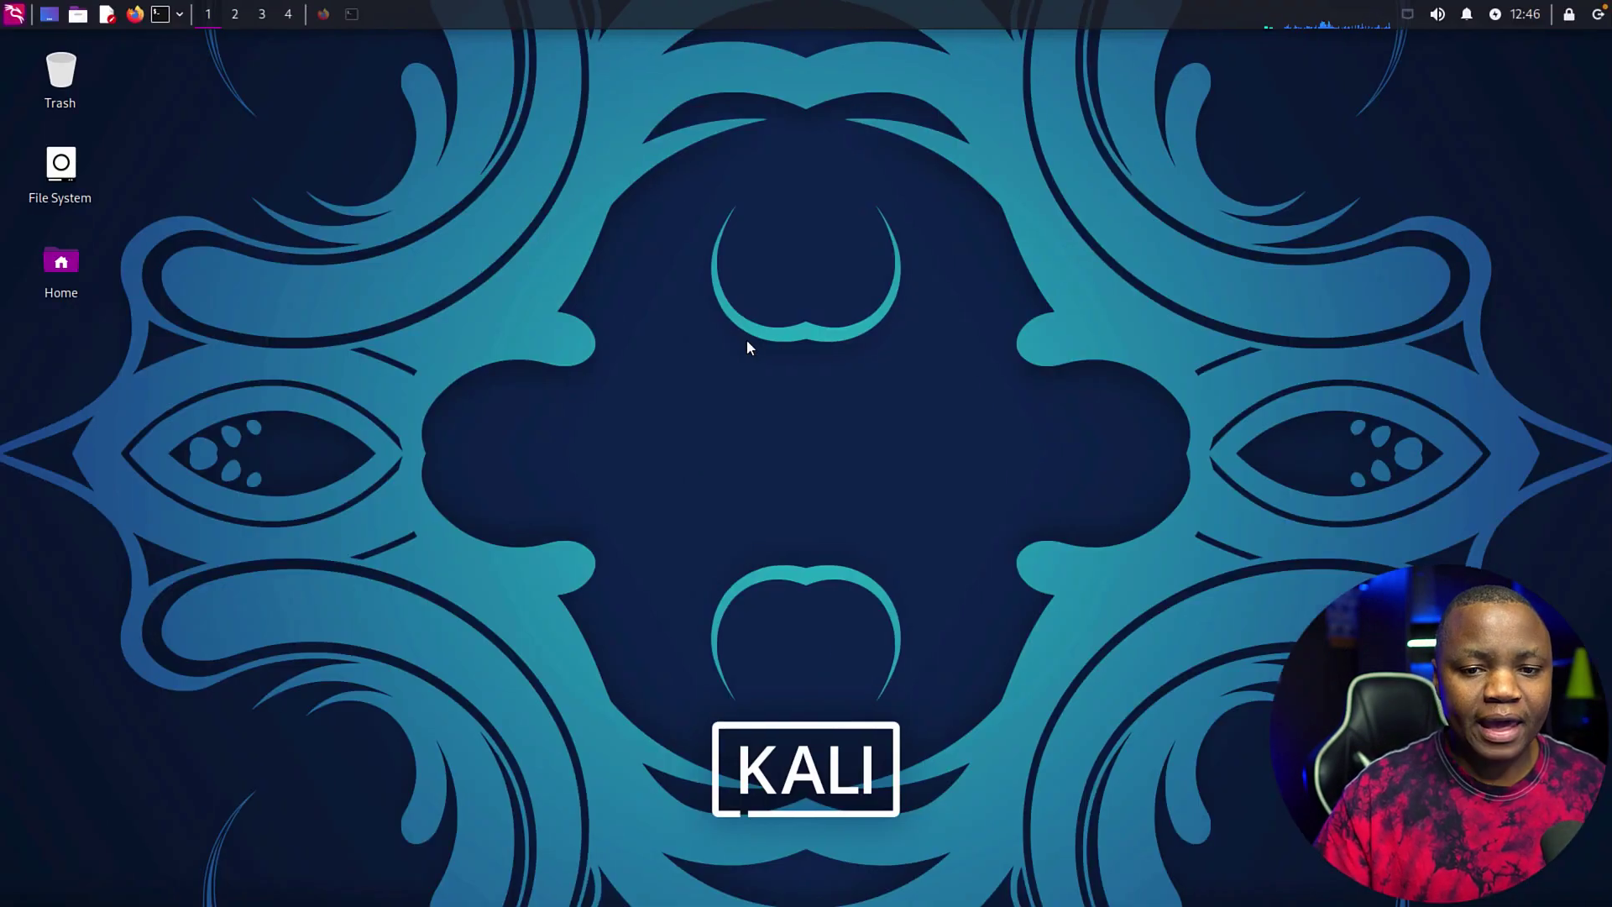
key(ctrl+Right)
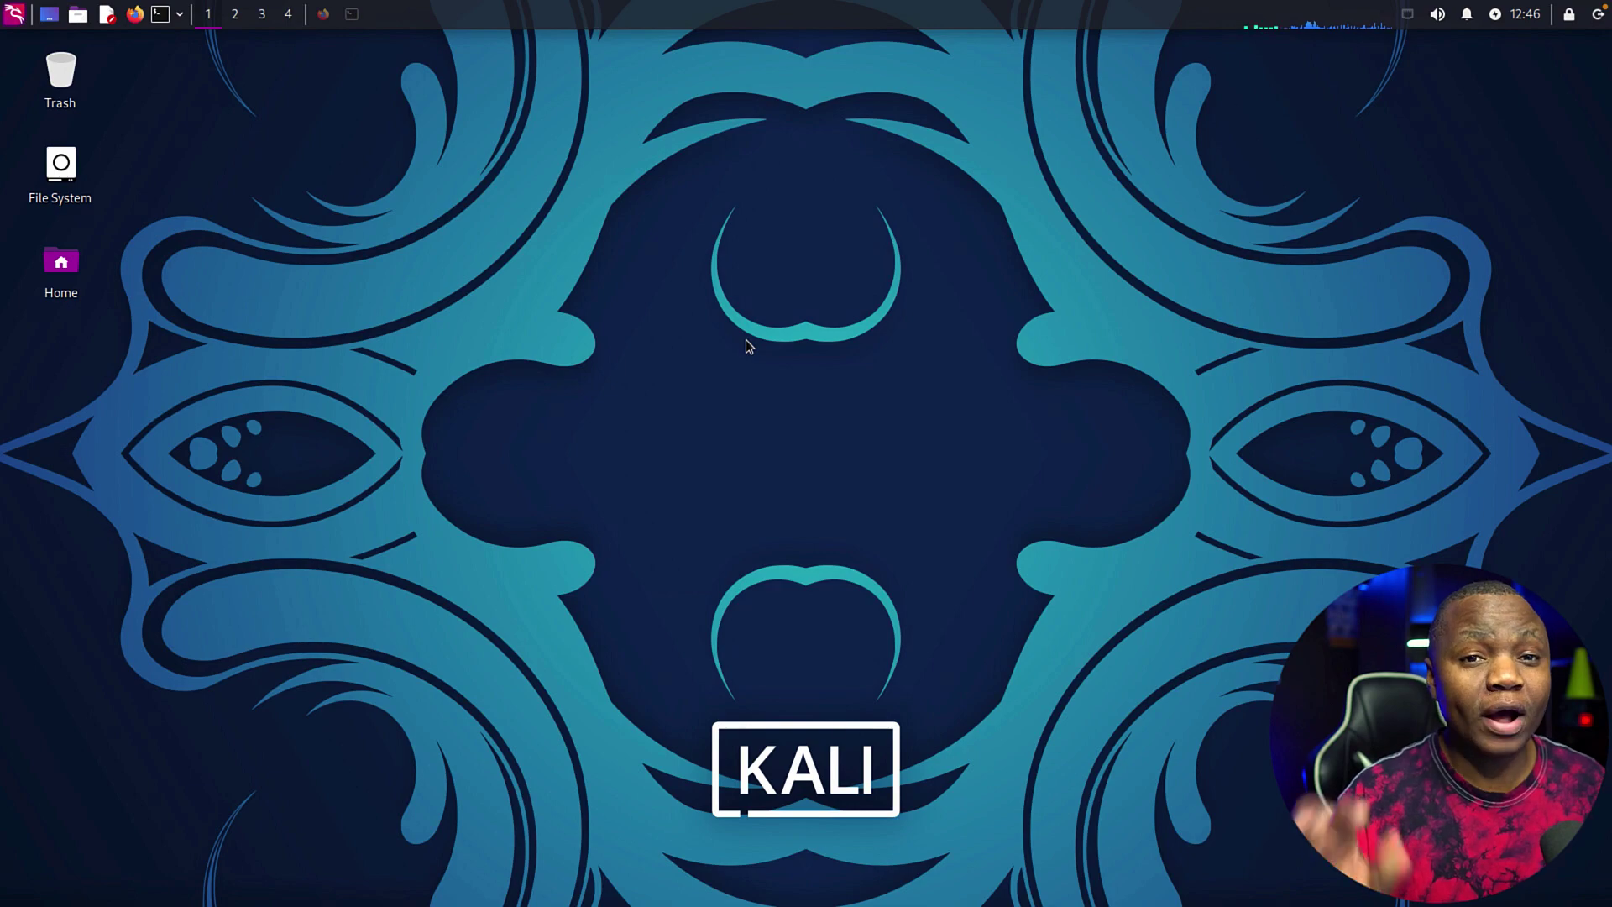
- Return to the Kali download page and show the downloaded Kali Purple installer in its folder
key(ctrl+Right)
key(ctrl+Right)
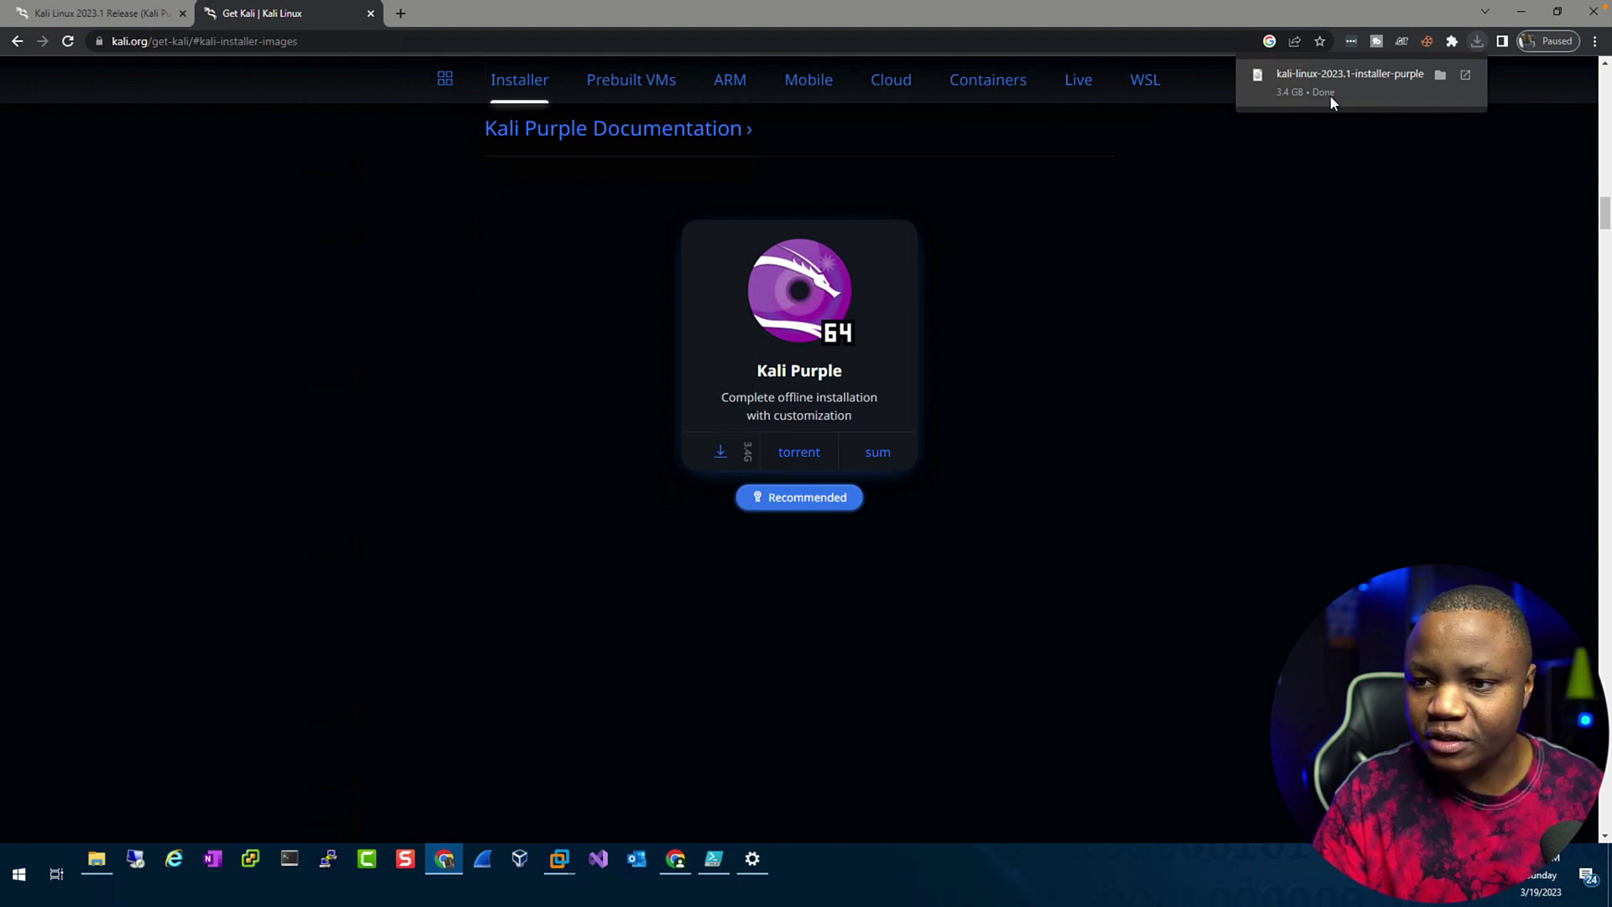
click(1441, 74)
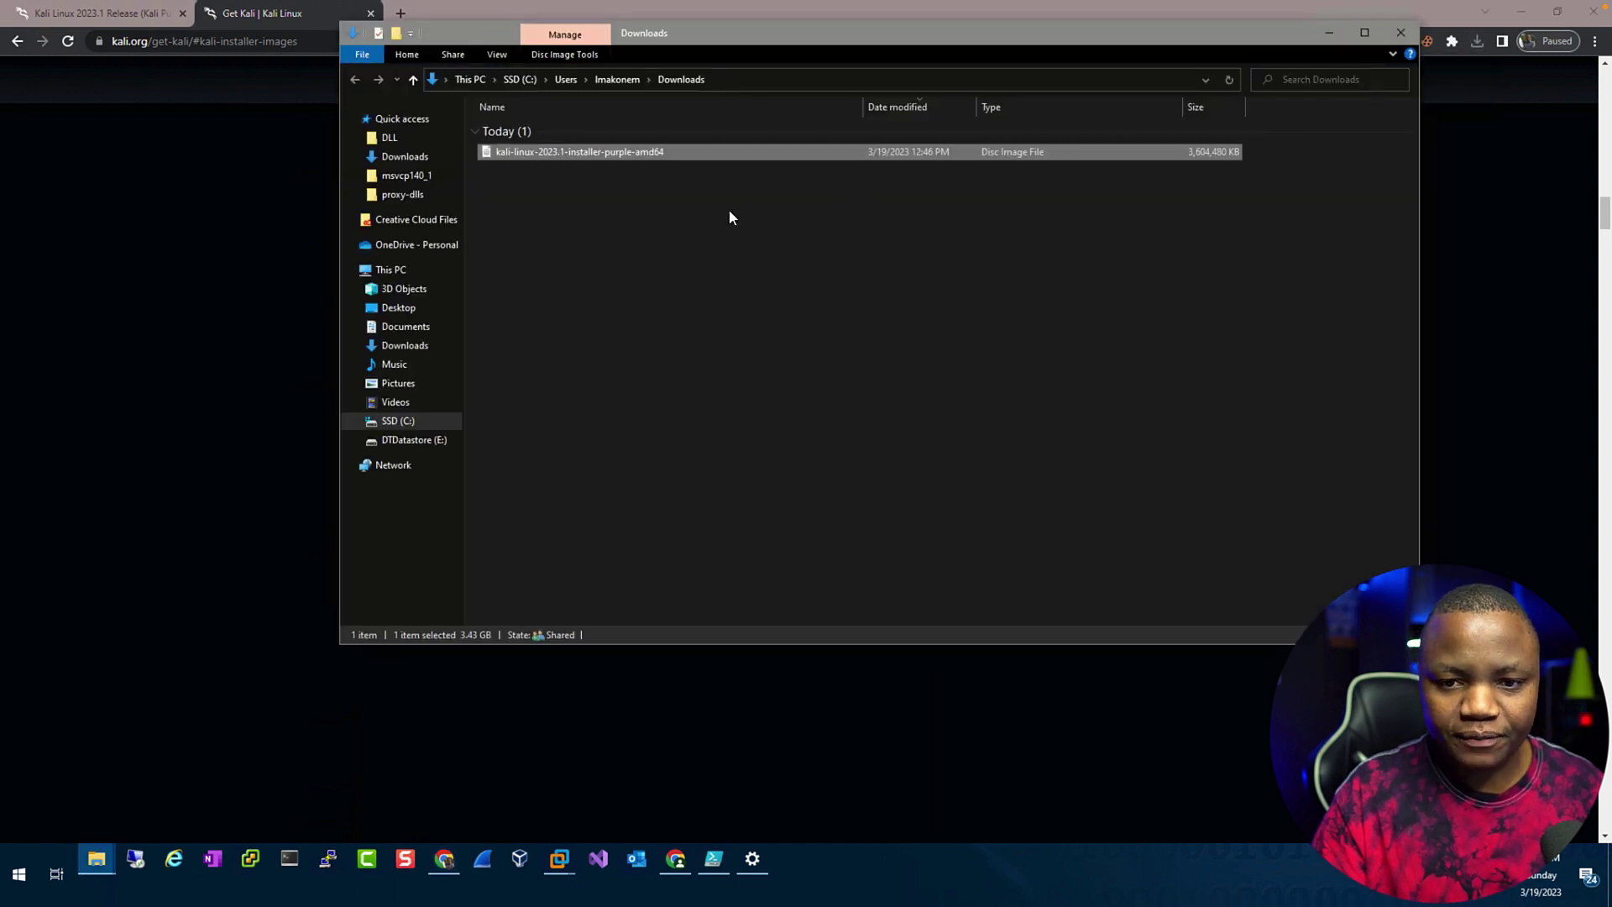
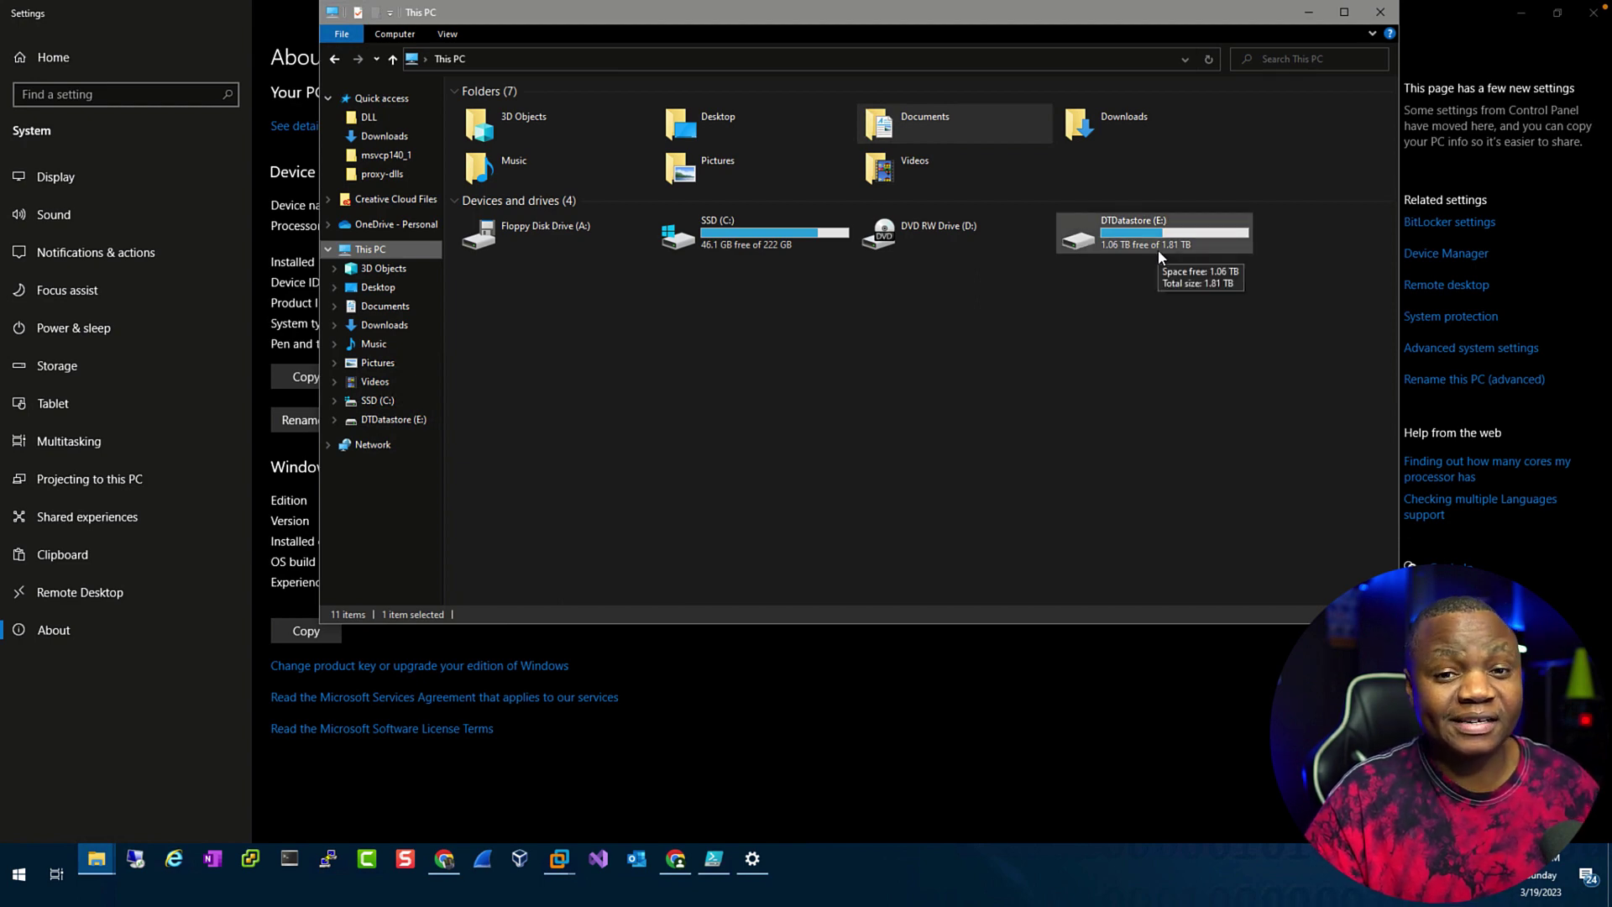
- Close the drive overview, switch to VirtualBox and start a new virtual machine named Kali Purple in E:\VMs
click(1382, 13)
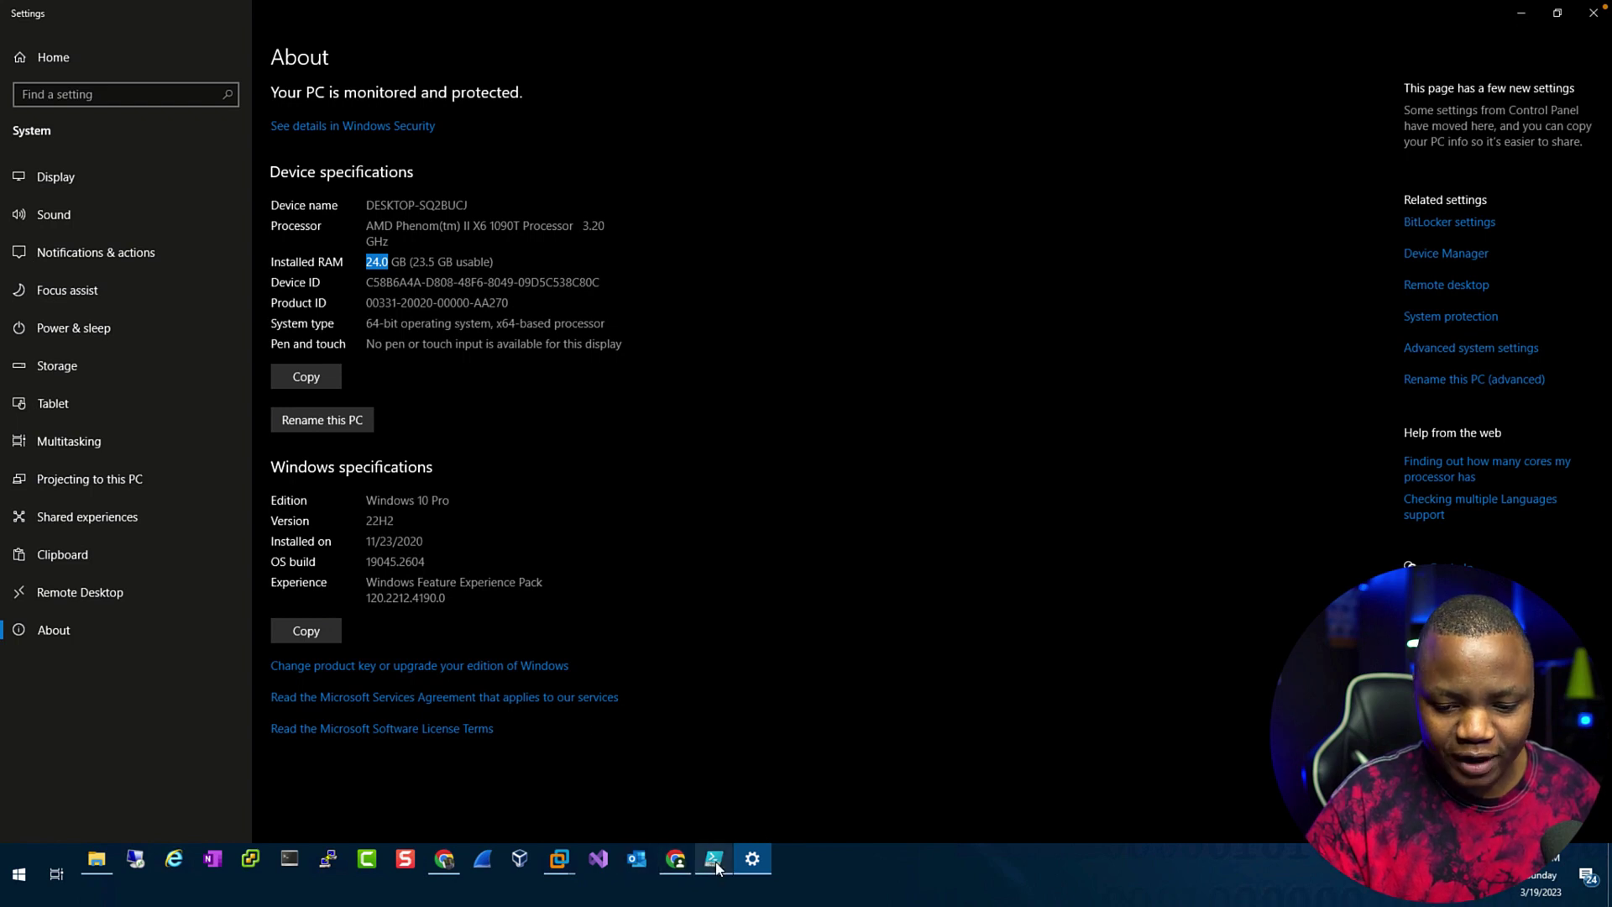
click(519, 861)
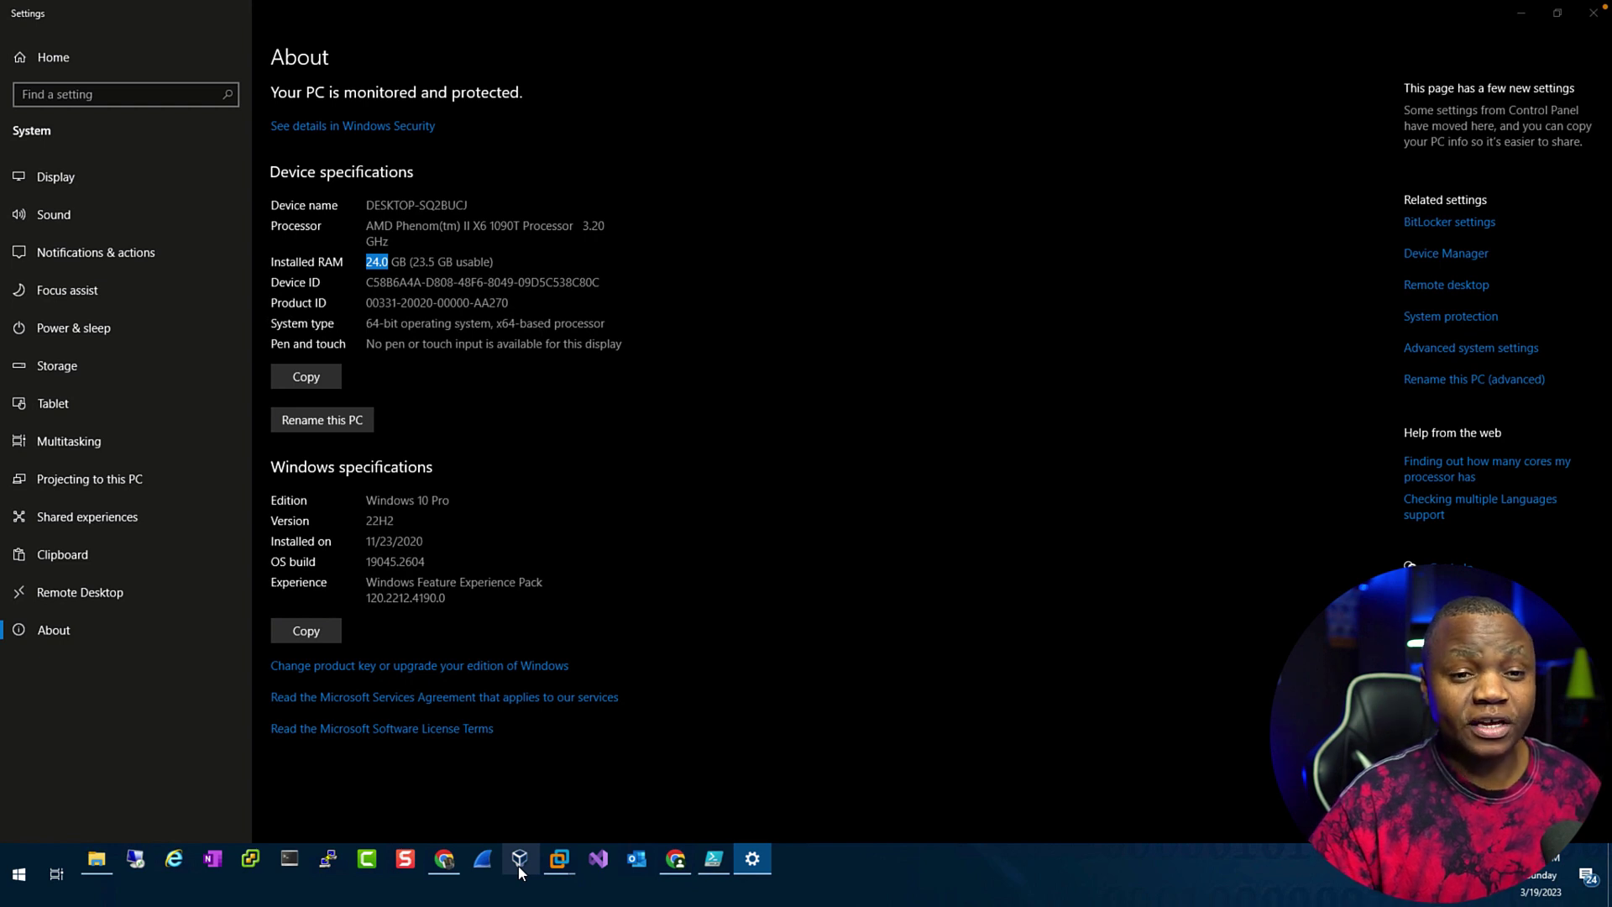
click(57, 130)
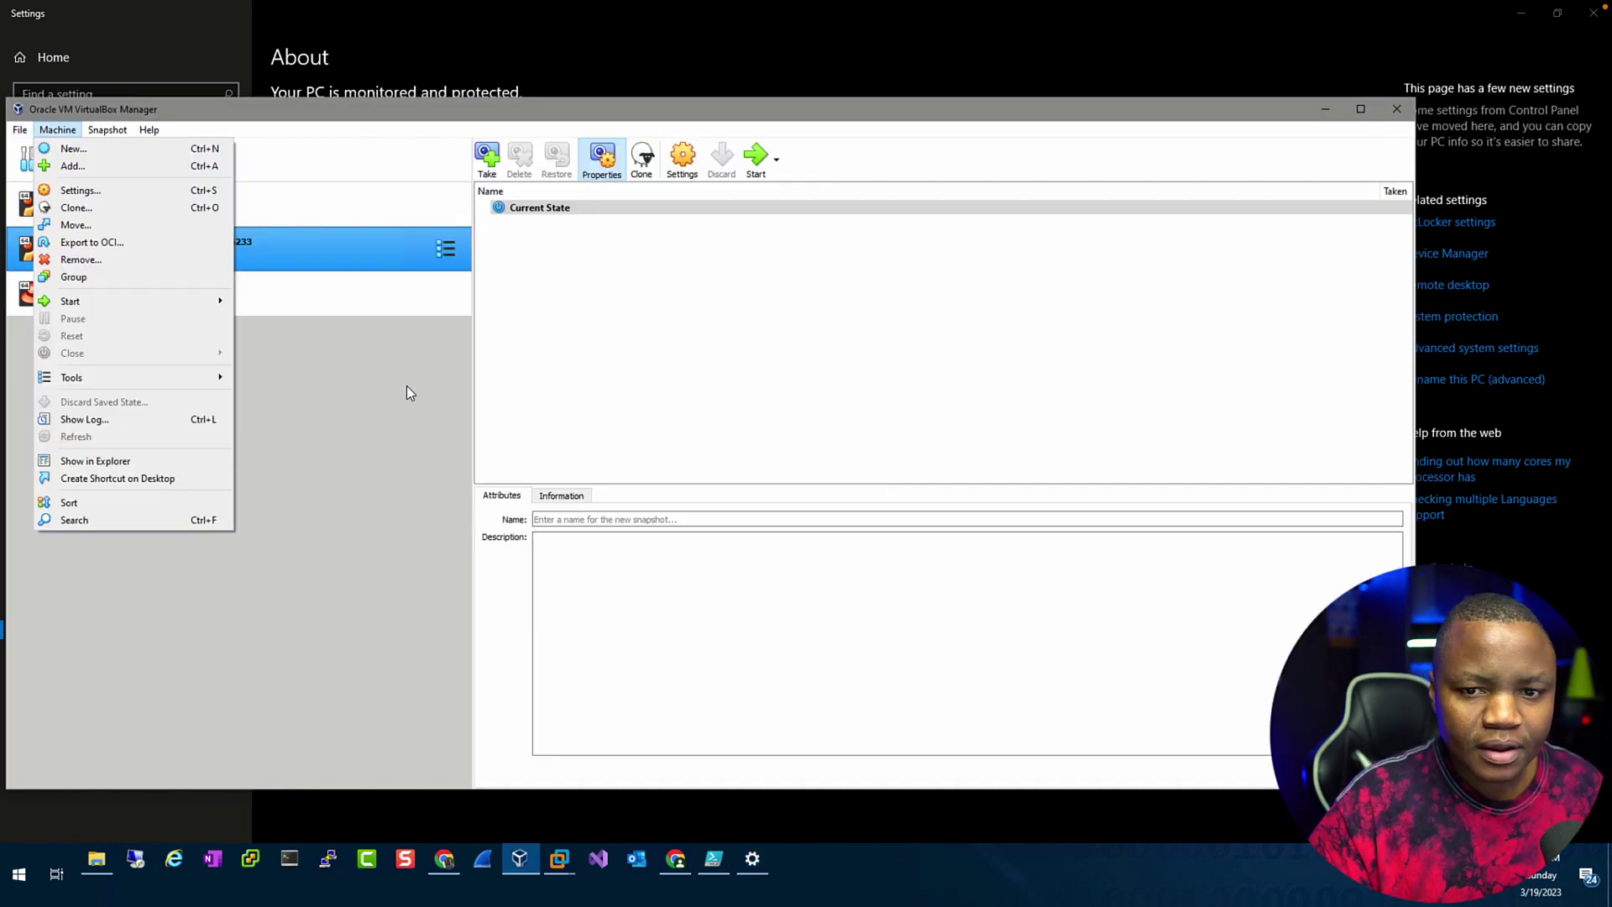
click(409, 393)
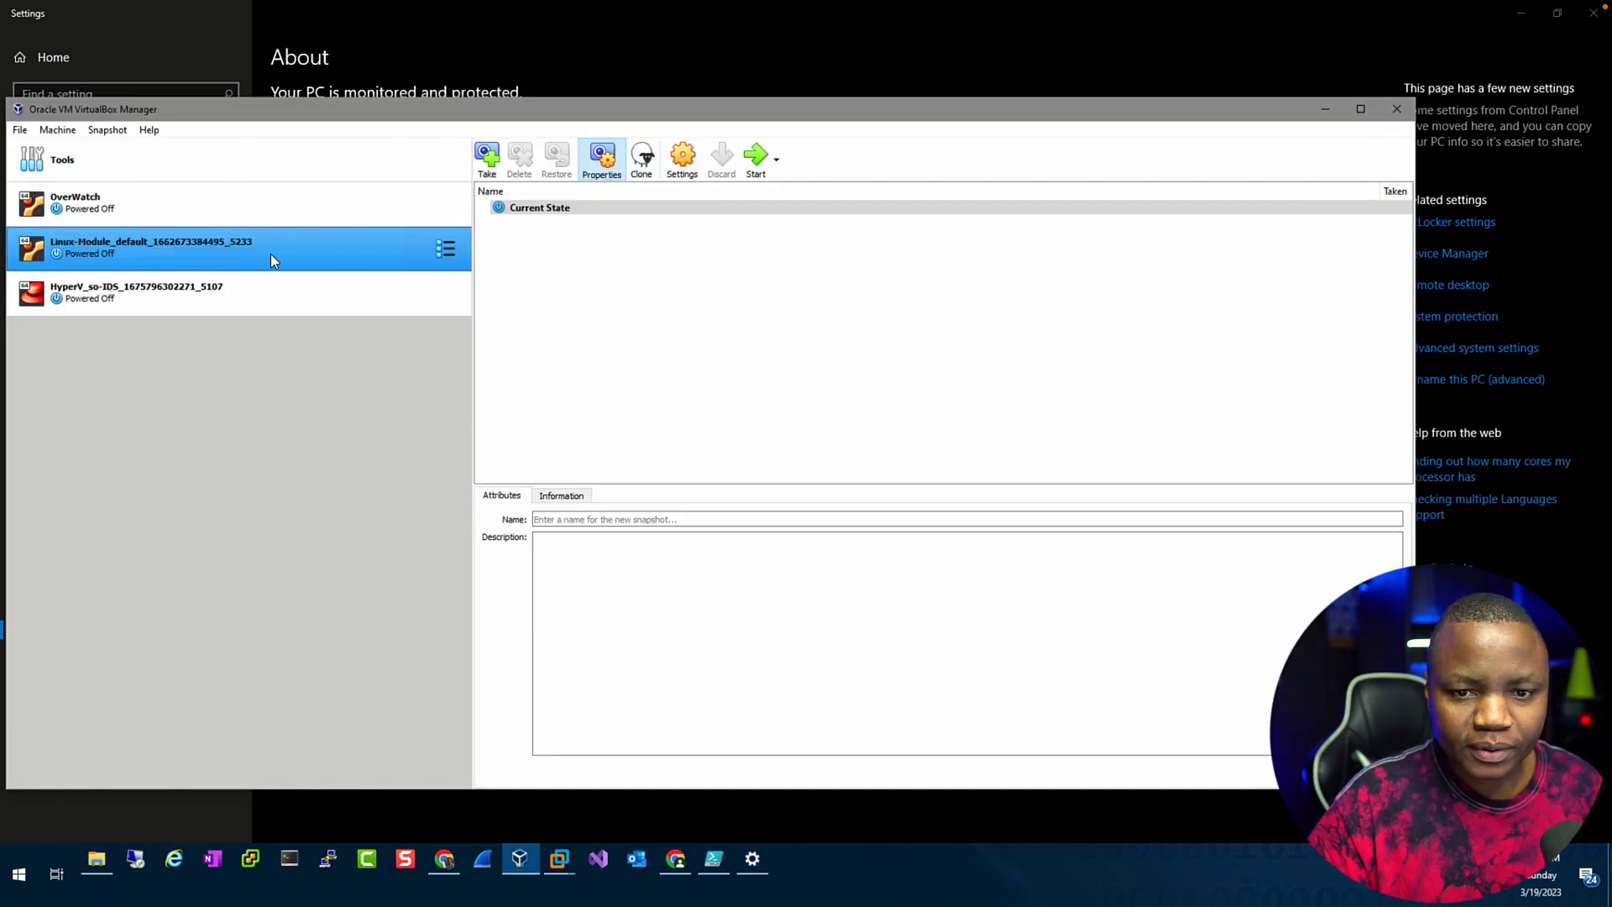
click(57, 130)
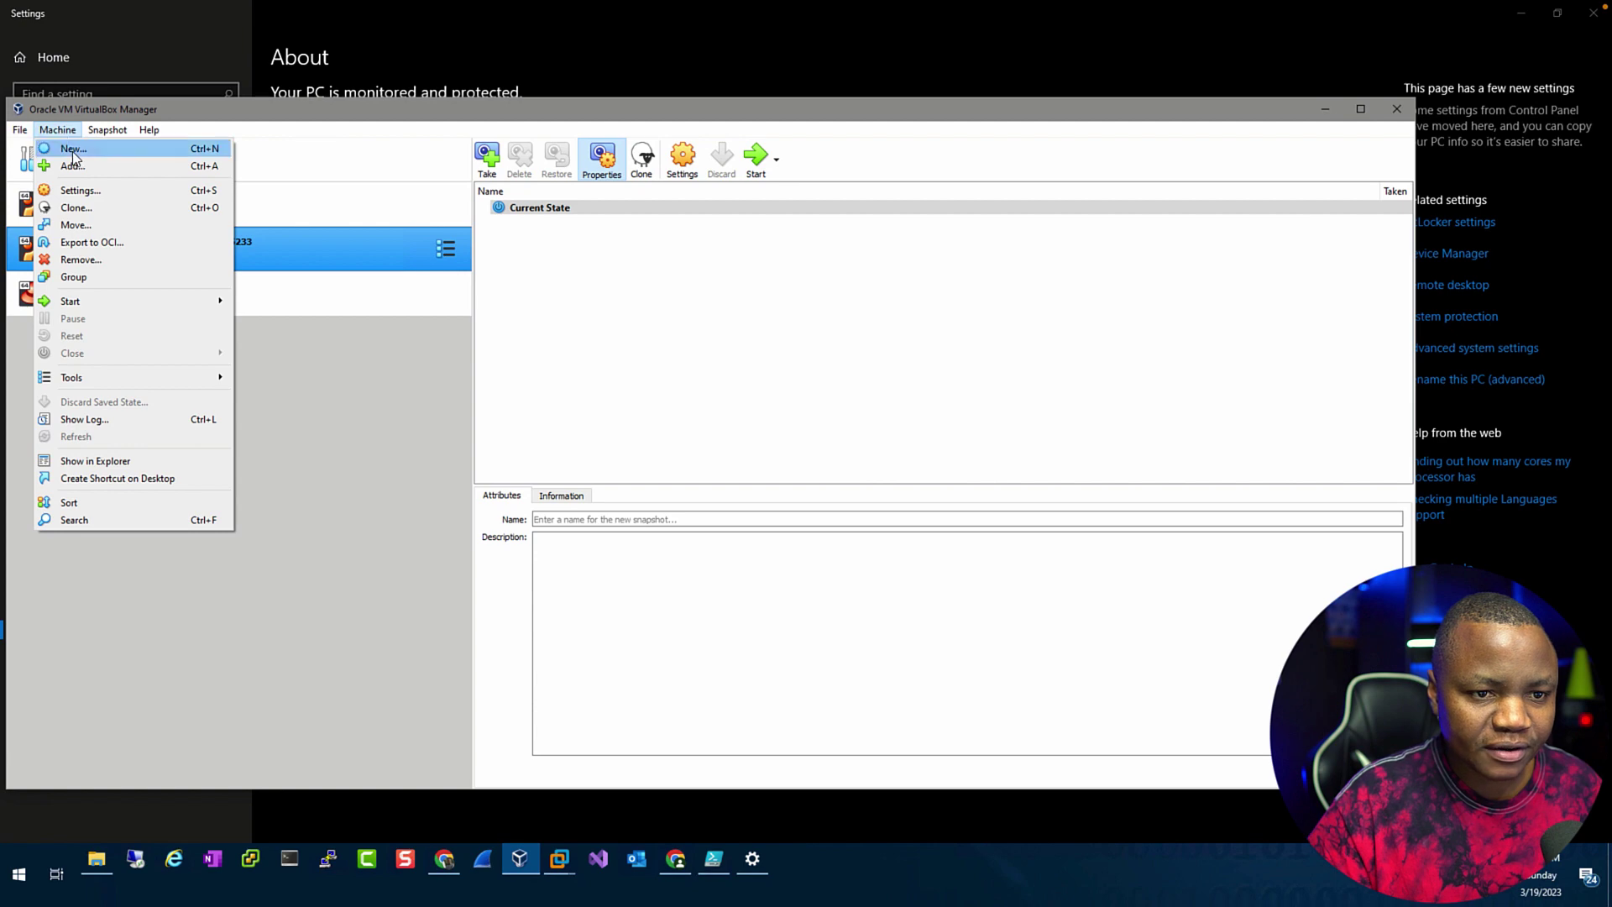
click(73, 148)
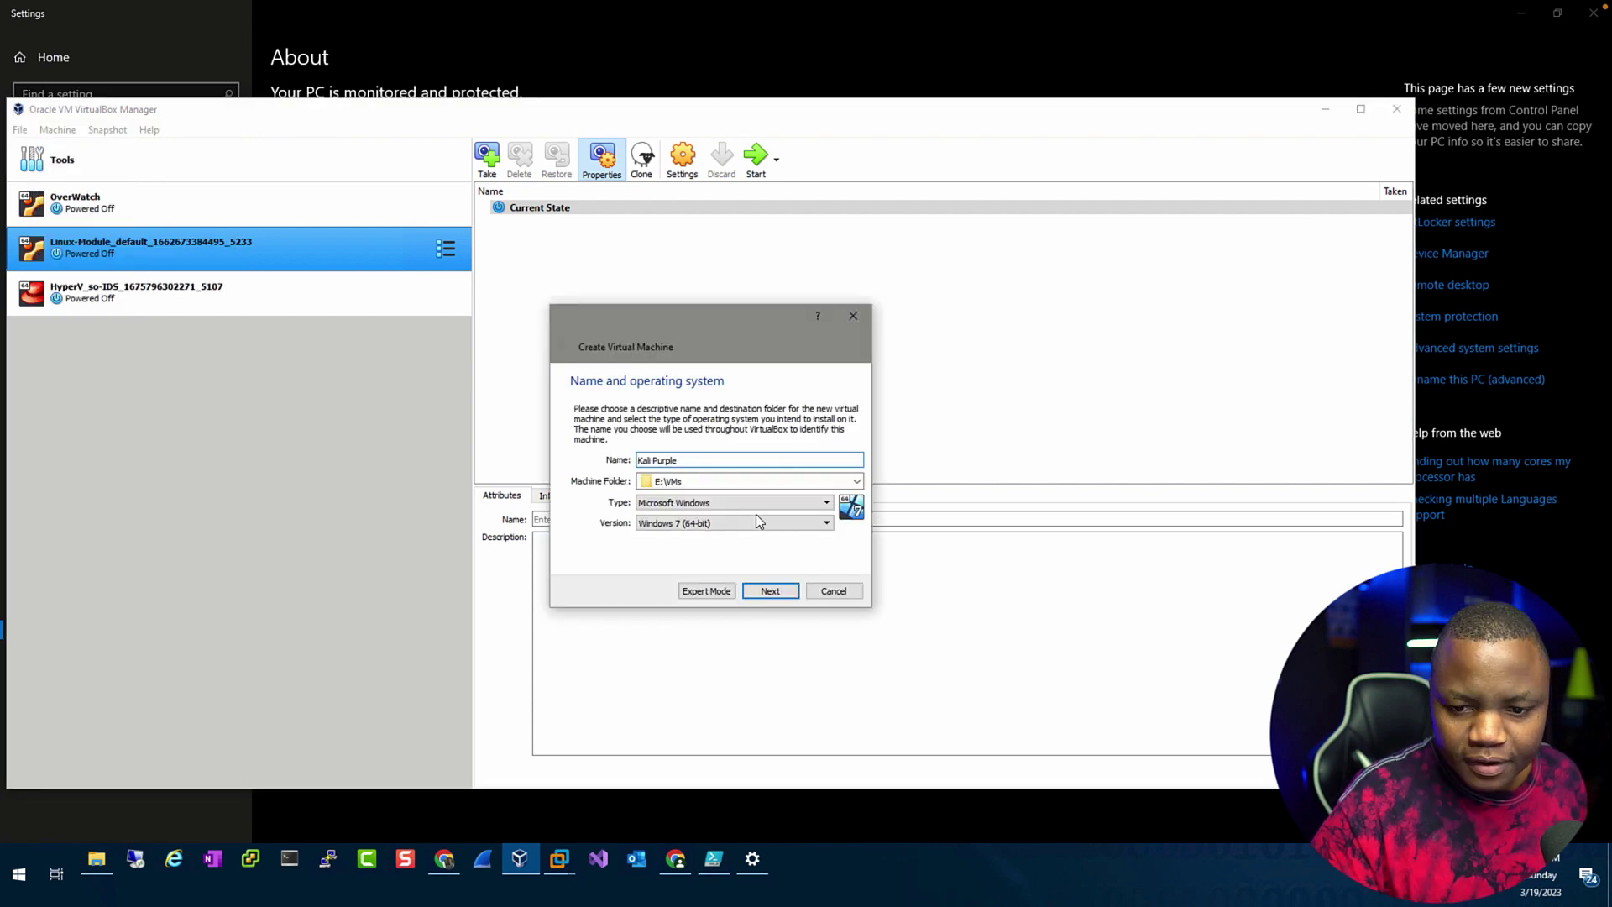
- Set the new machine's operating system type to Linux and its version to Debian (64-bit)
click(756, 504)
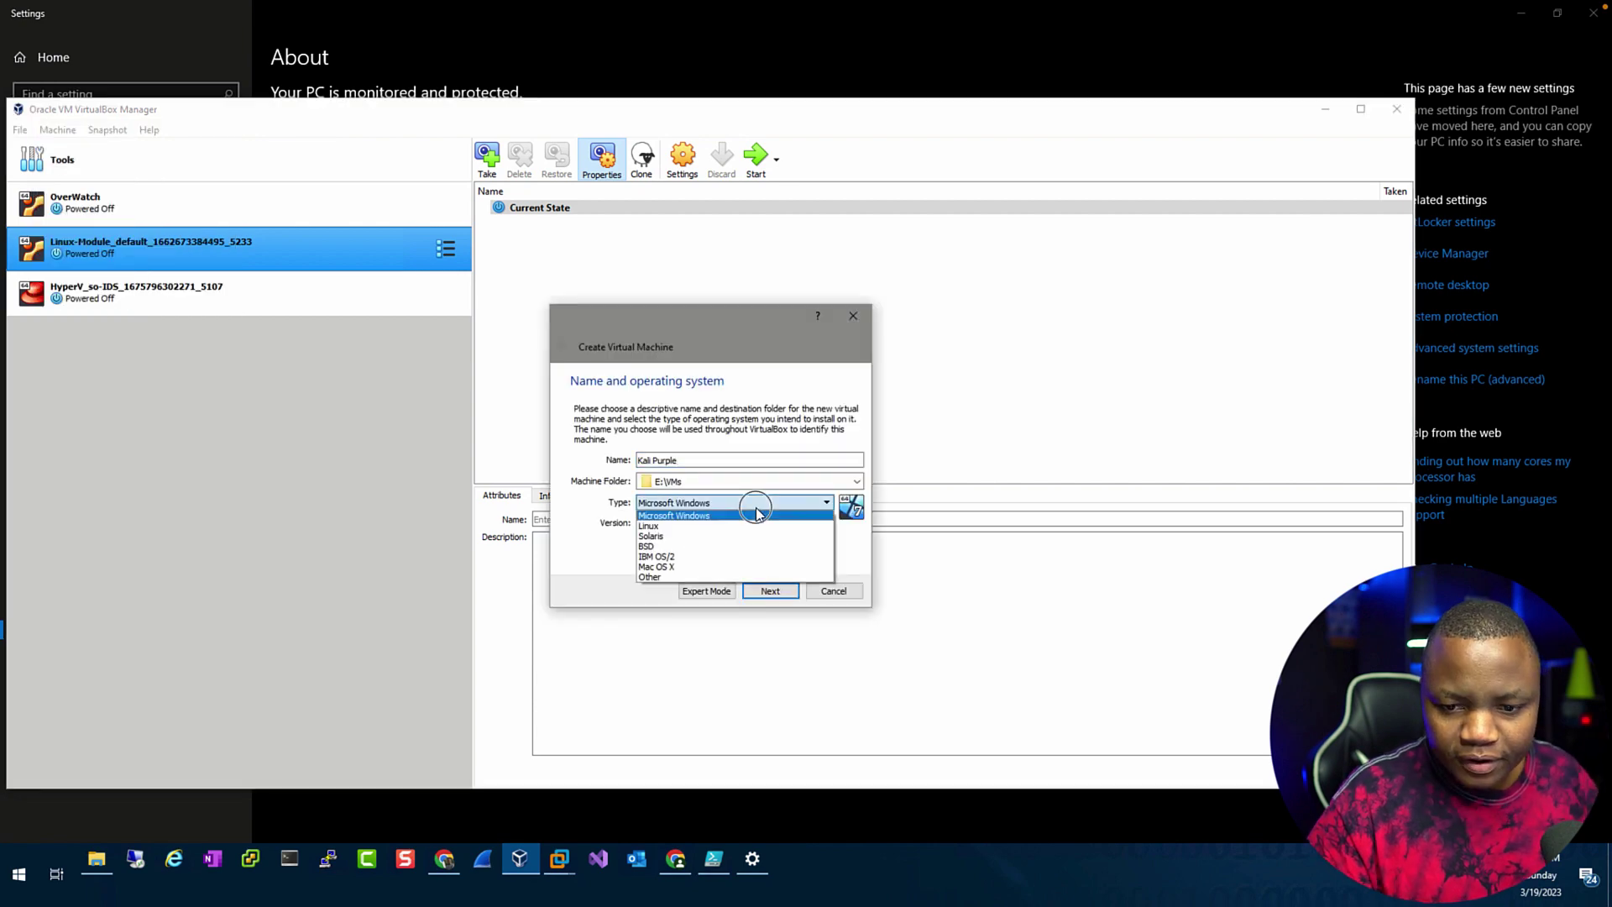
click(674, 525)
click(719, 529)
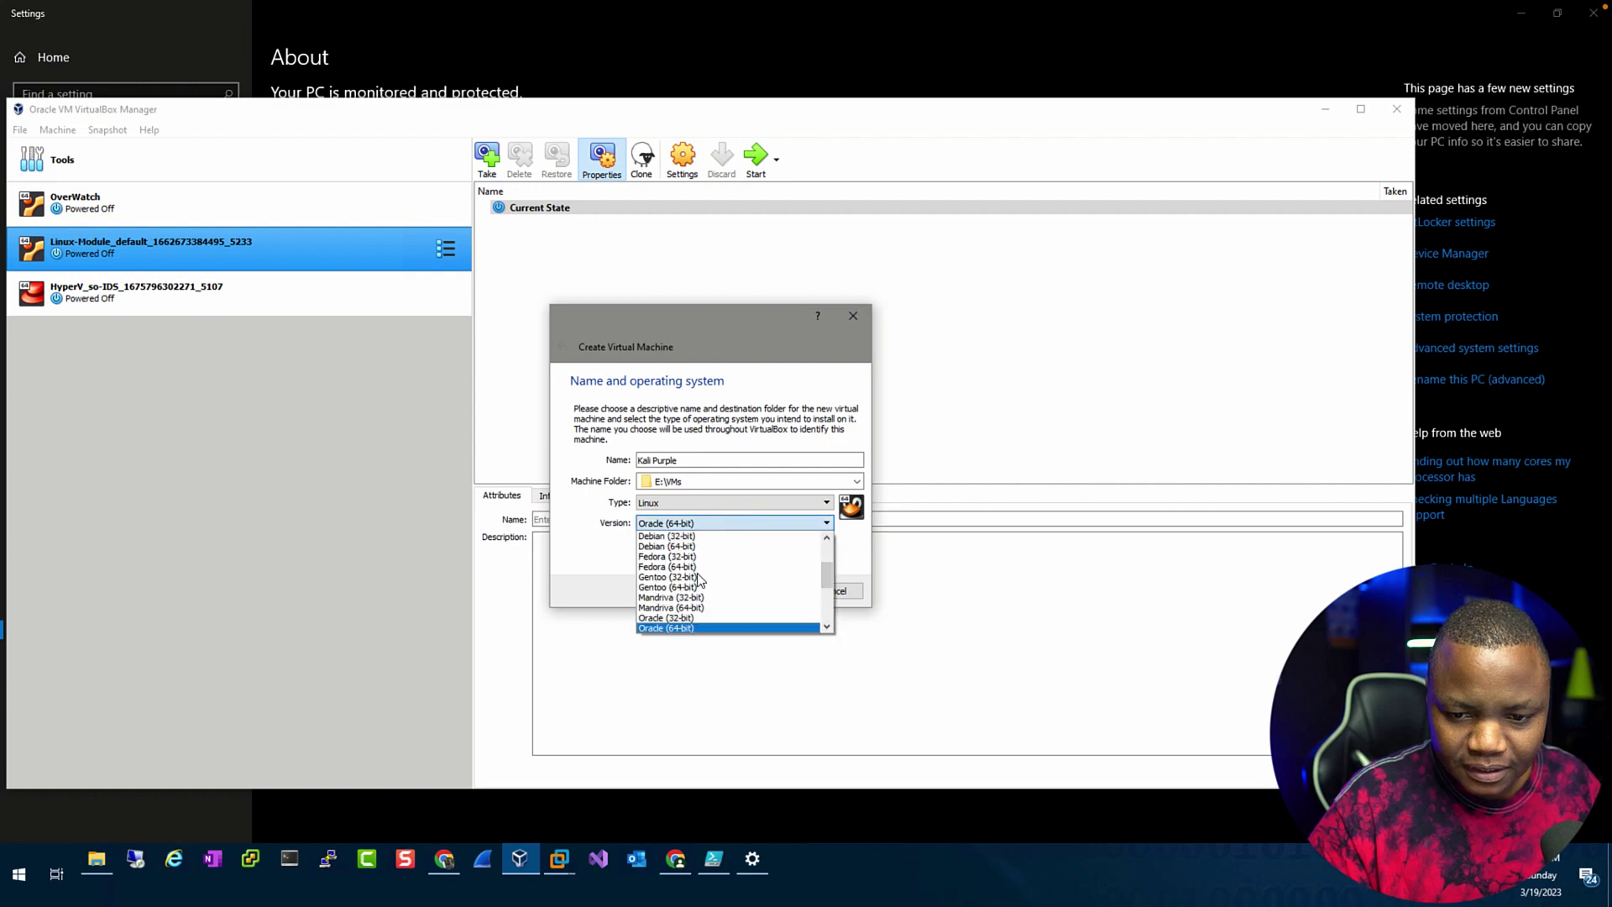
scroll(701, 588, down, 3)
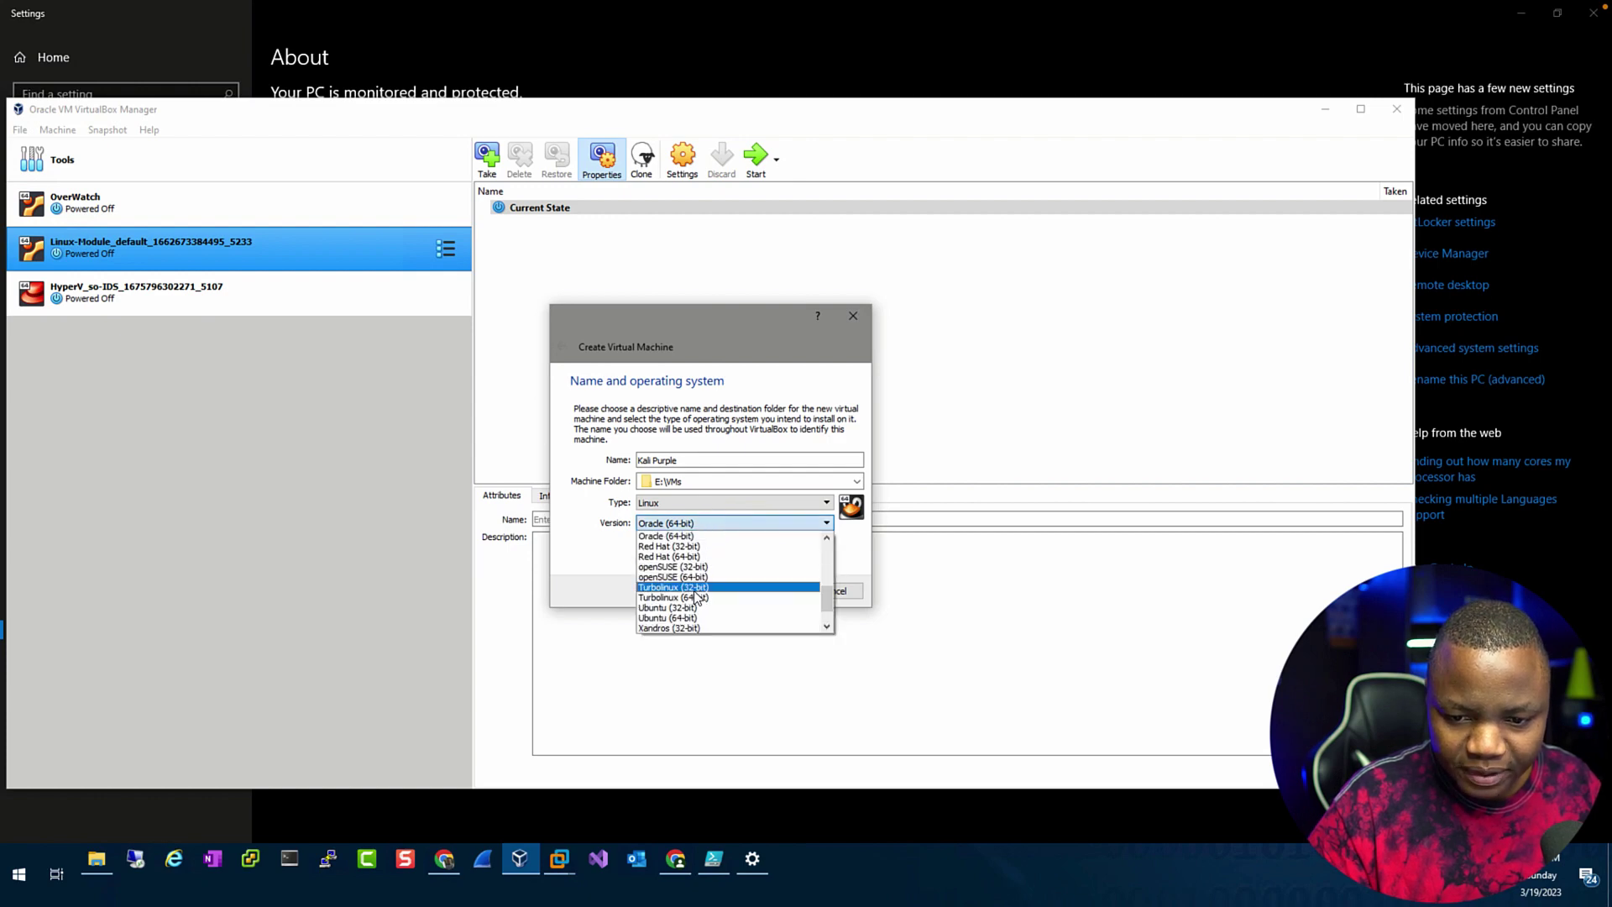
scroll(696, 596, up, 3)
click(672, 546)
click(769, 591)
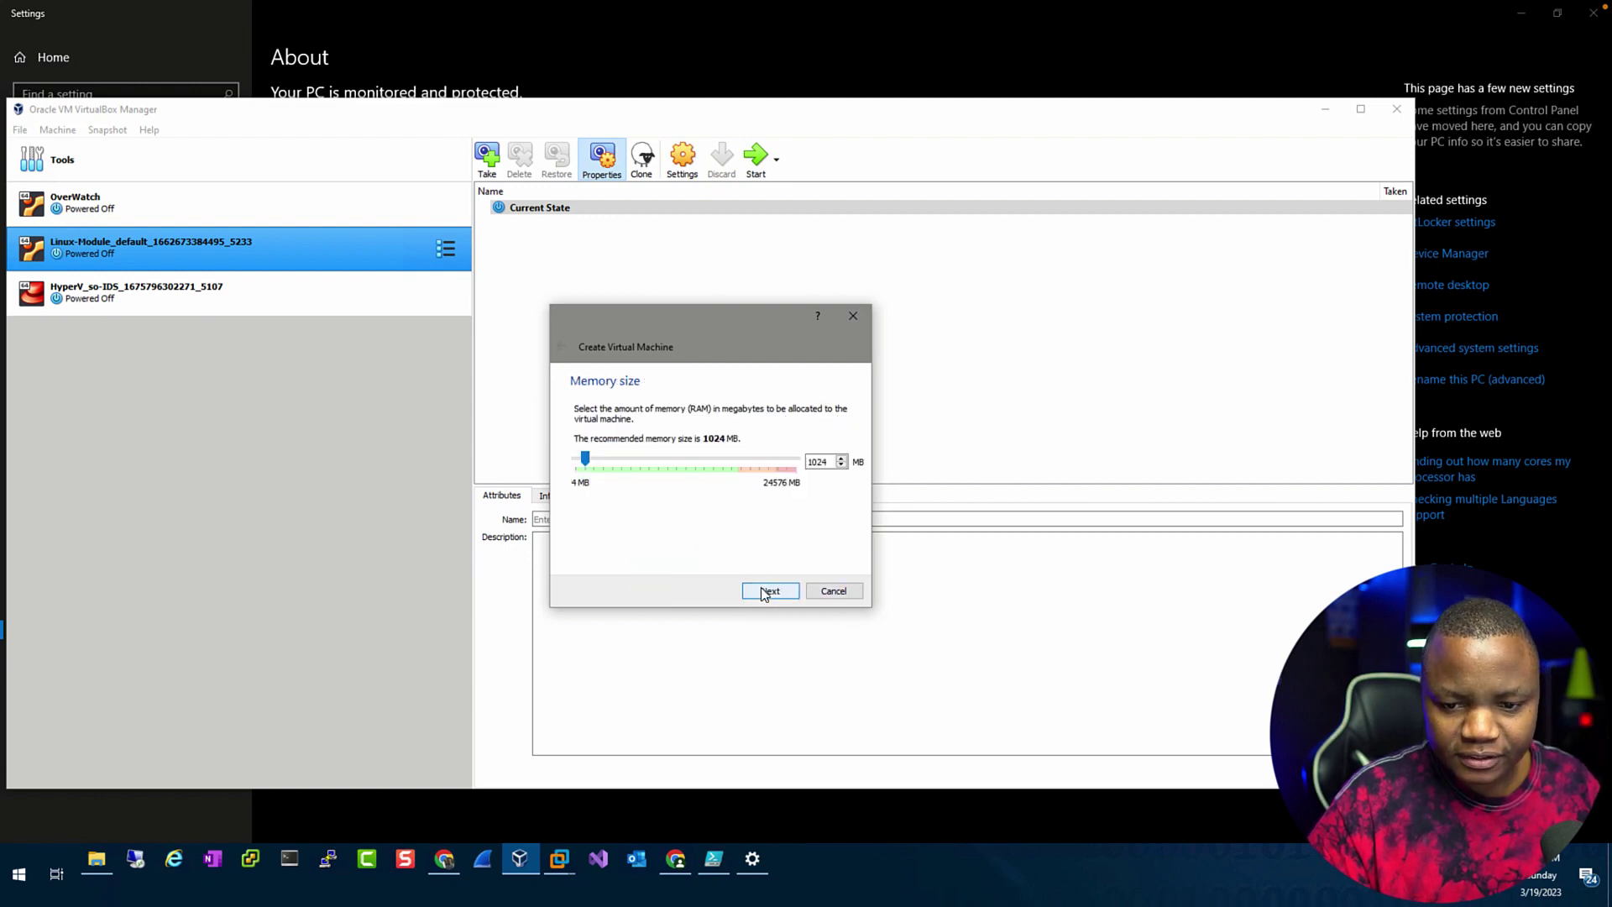
- Allocate 12114 MB of memory to the machine and choose a new dynamically allocated VDI hard disk
drag(585, 459, 689, 476)
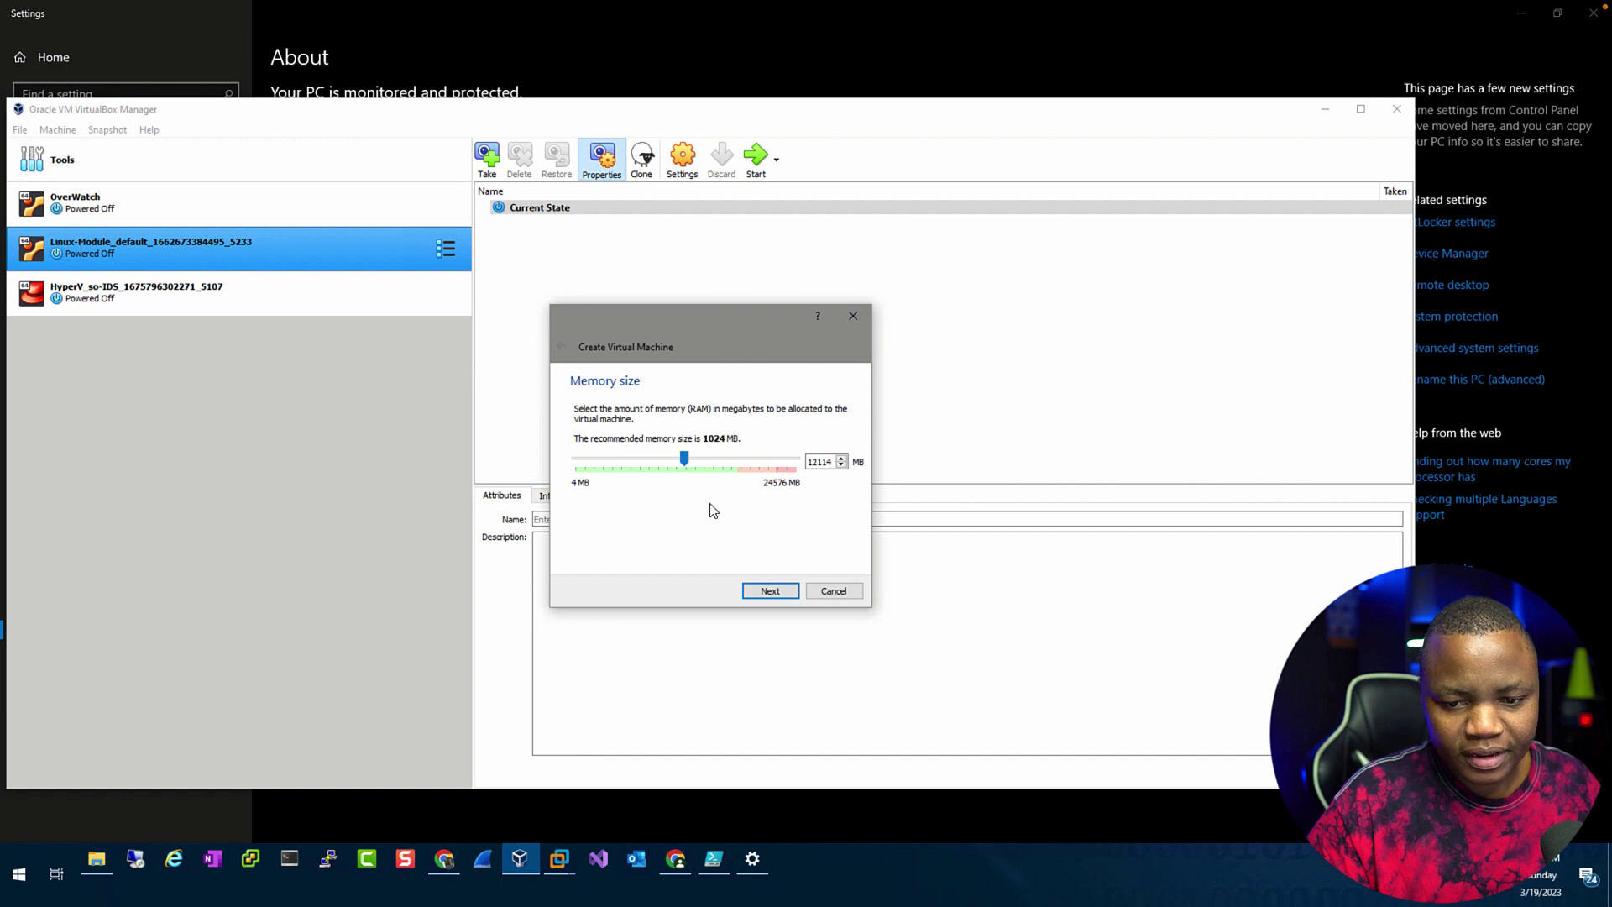
click(770, 591)
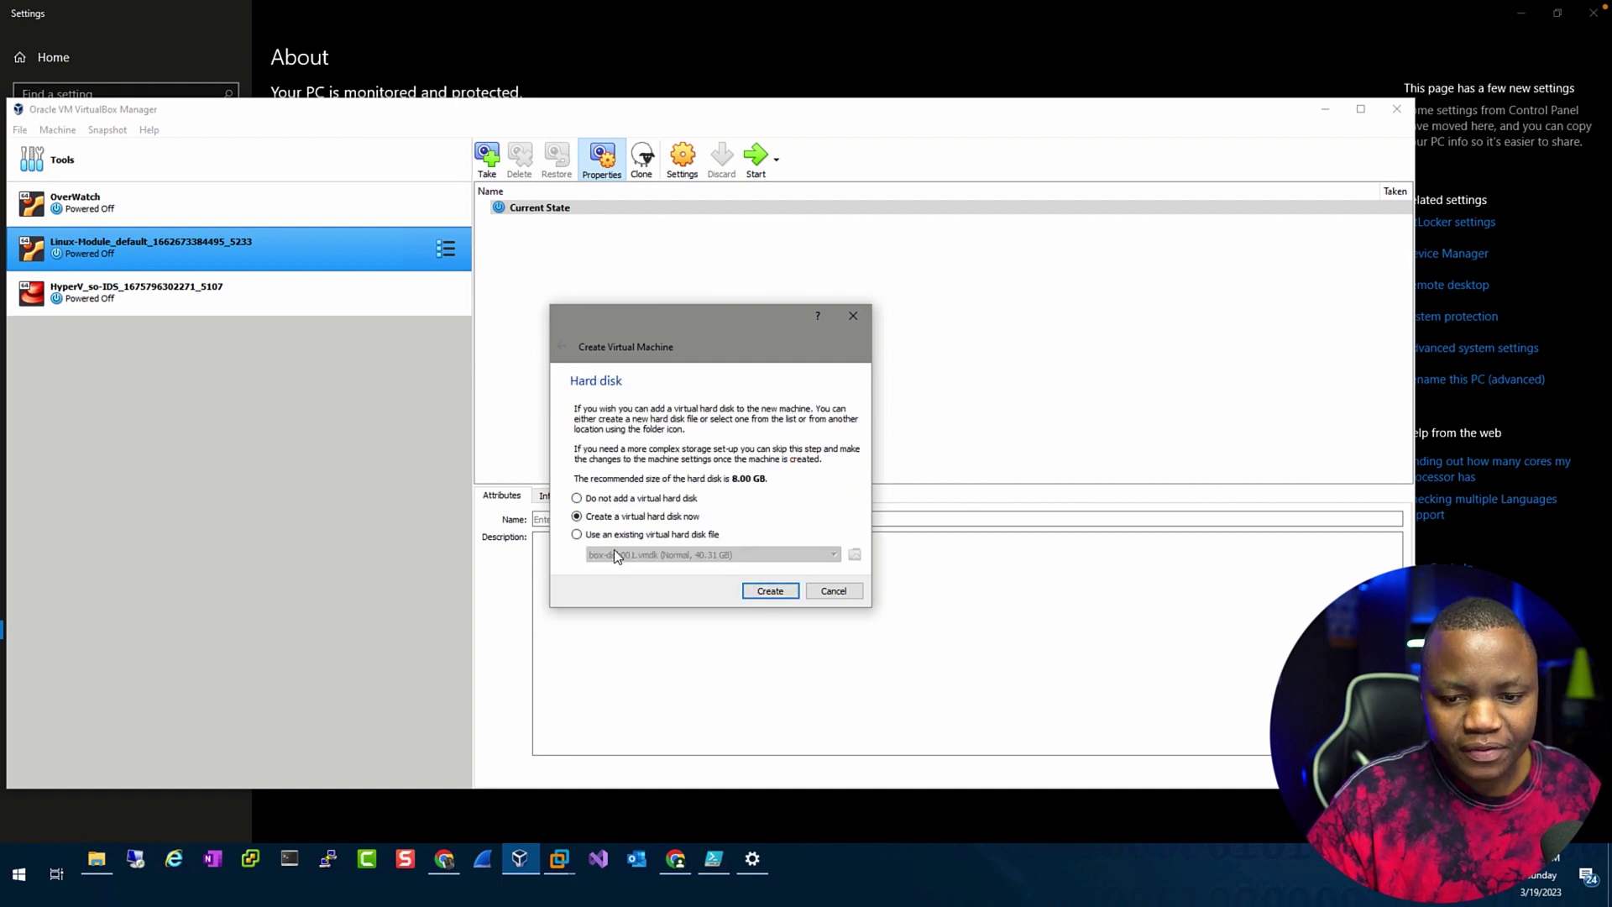
click(769, 590)
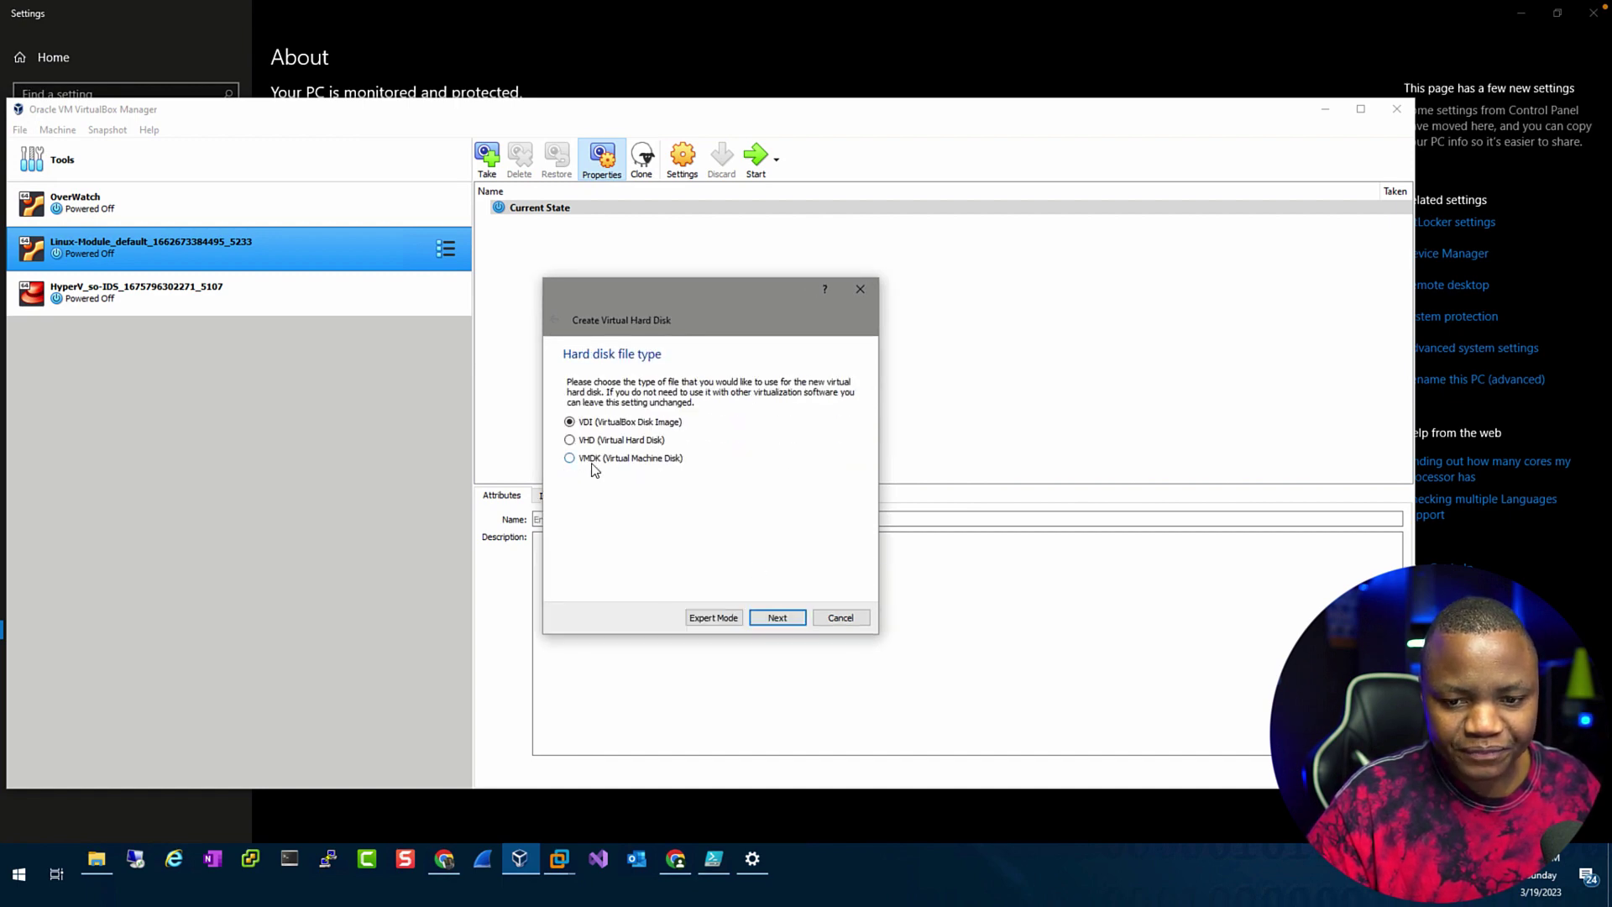
click(779, 618)
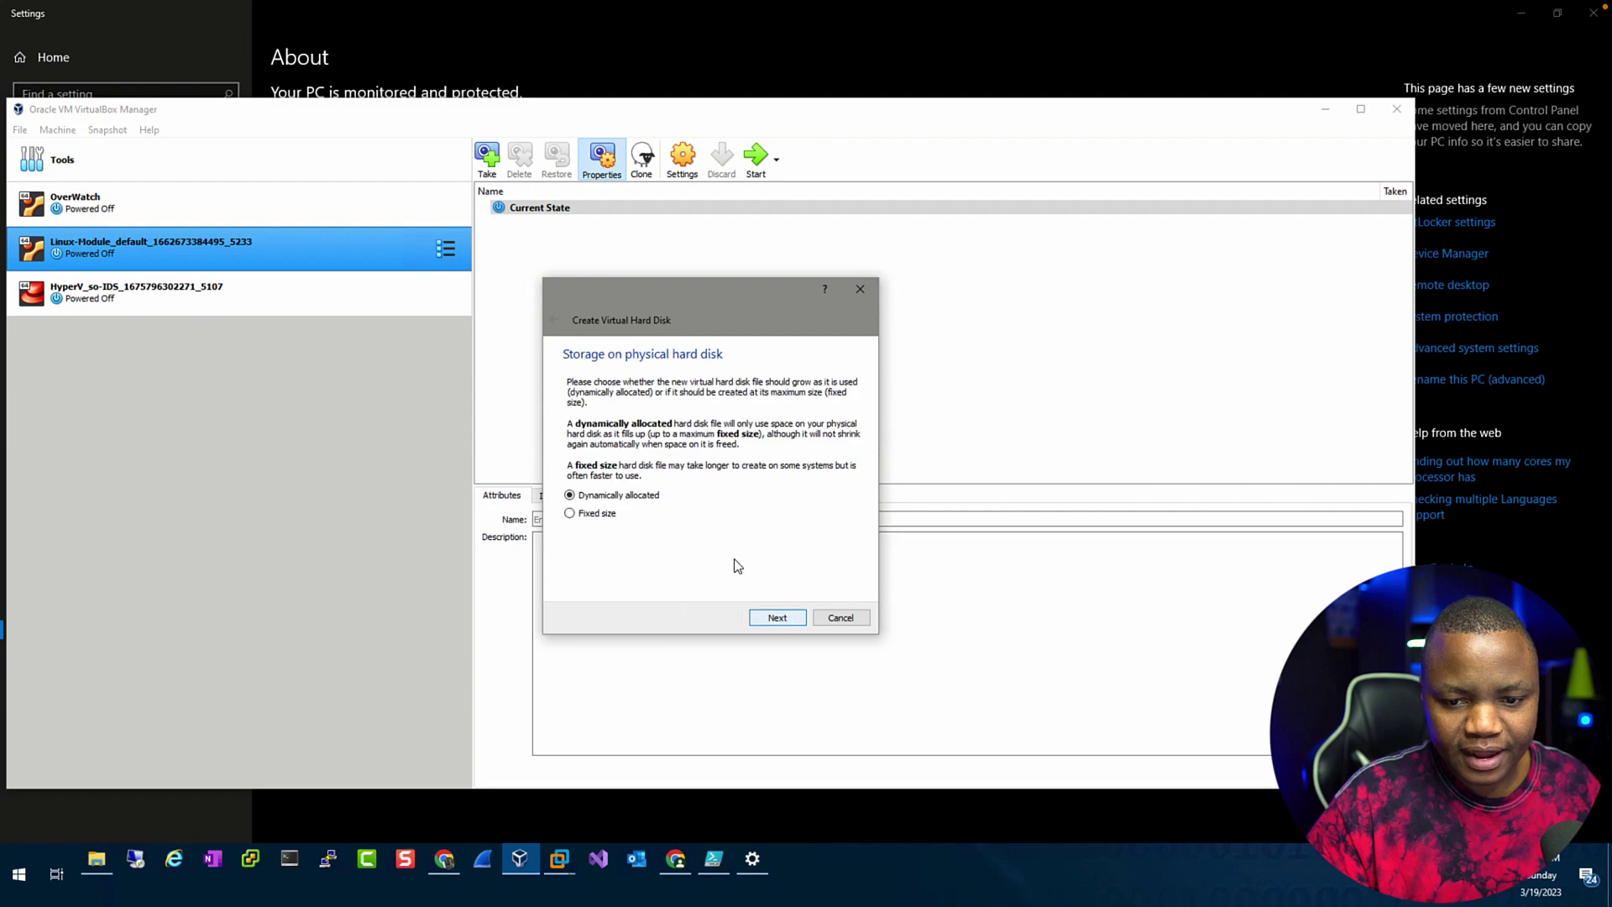
click(773, 617)
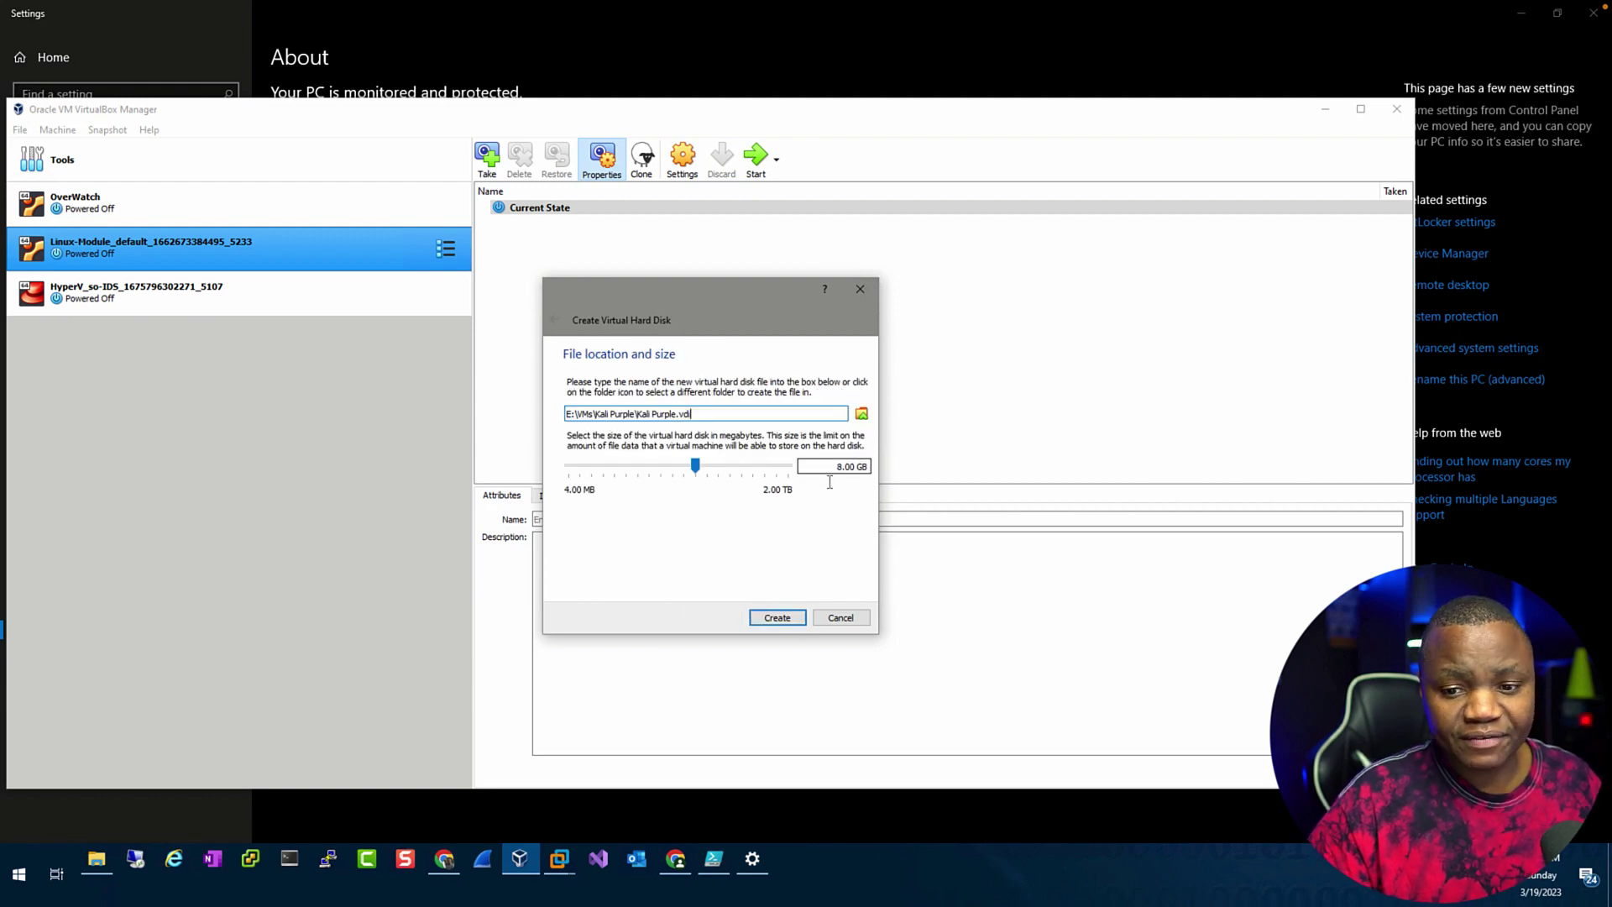
- Set the virtual hard disk's size to 200 GB and create the disk
click(843, 467)
click(841, 467)
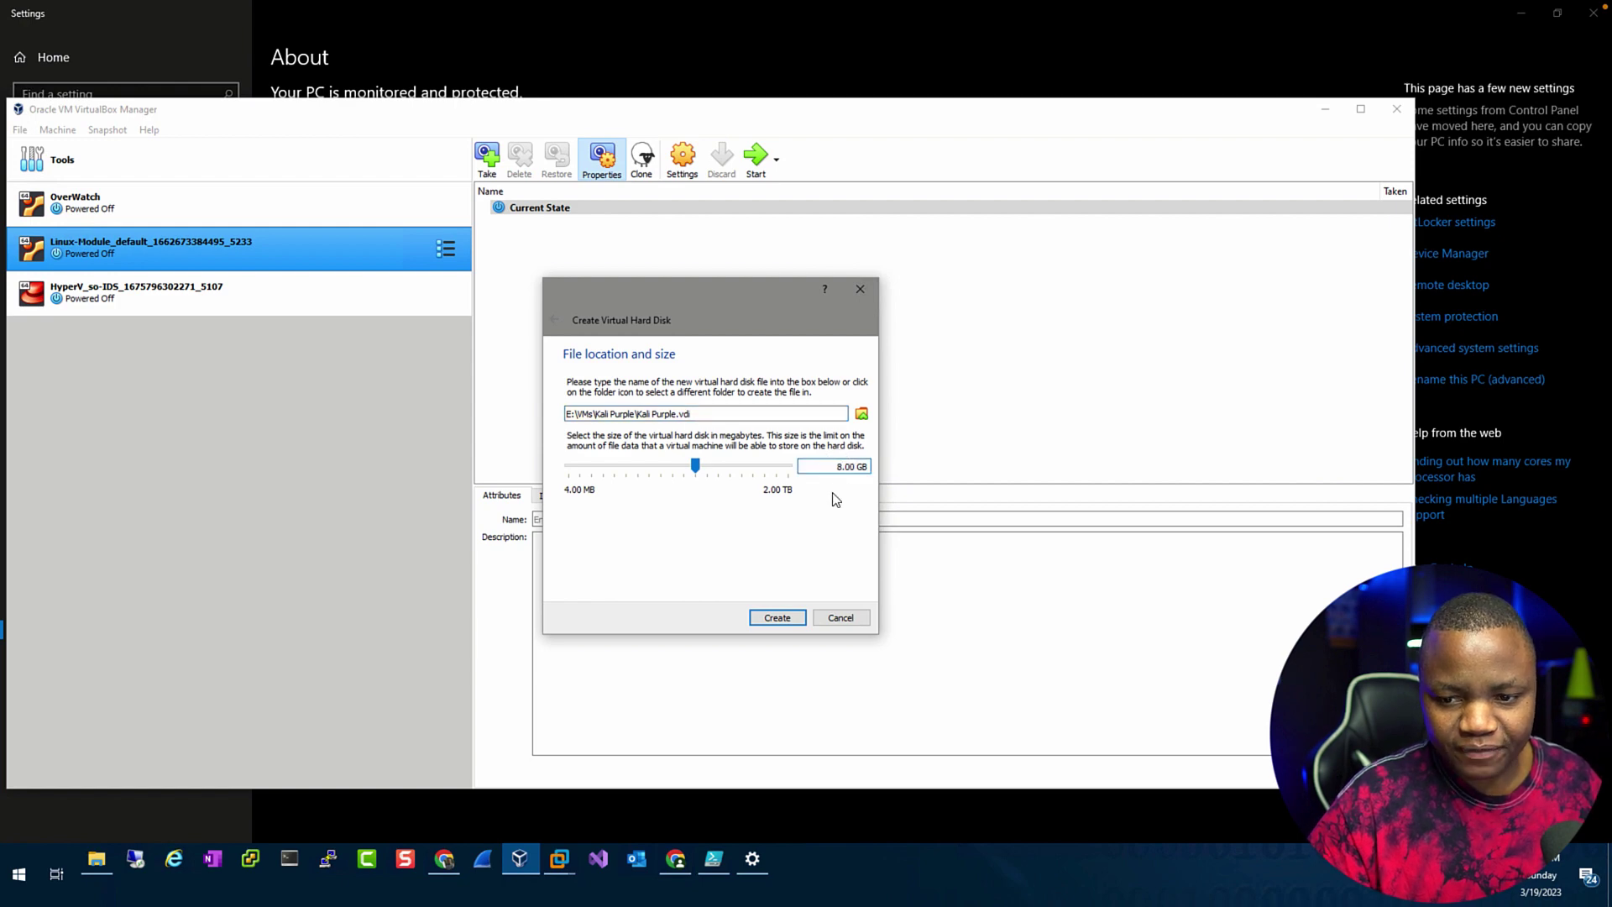
key(BackSpace)
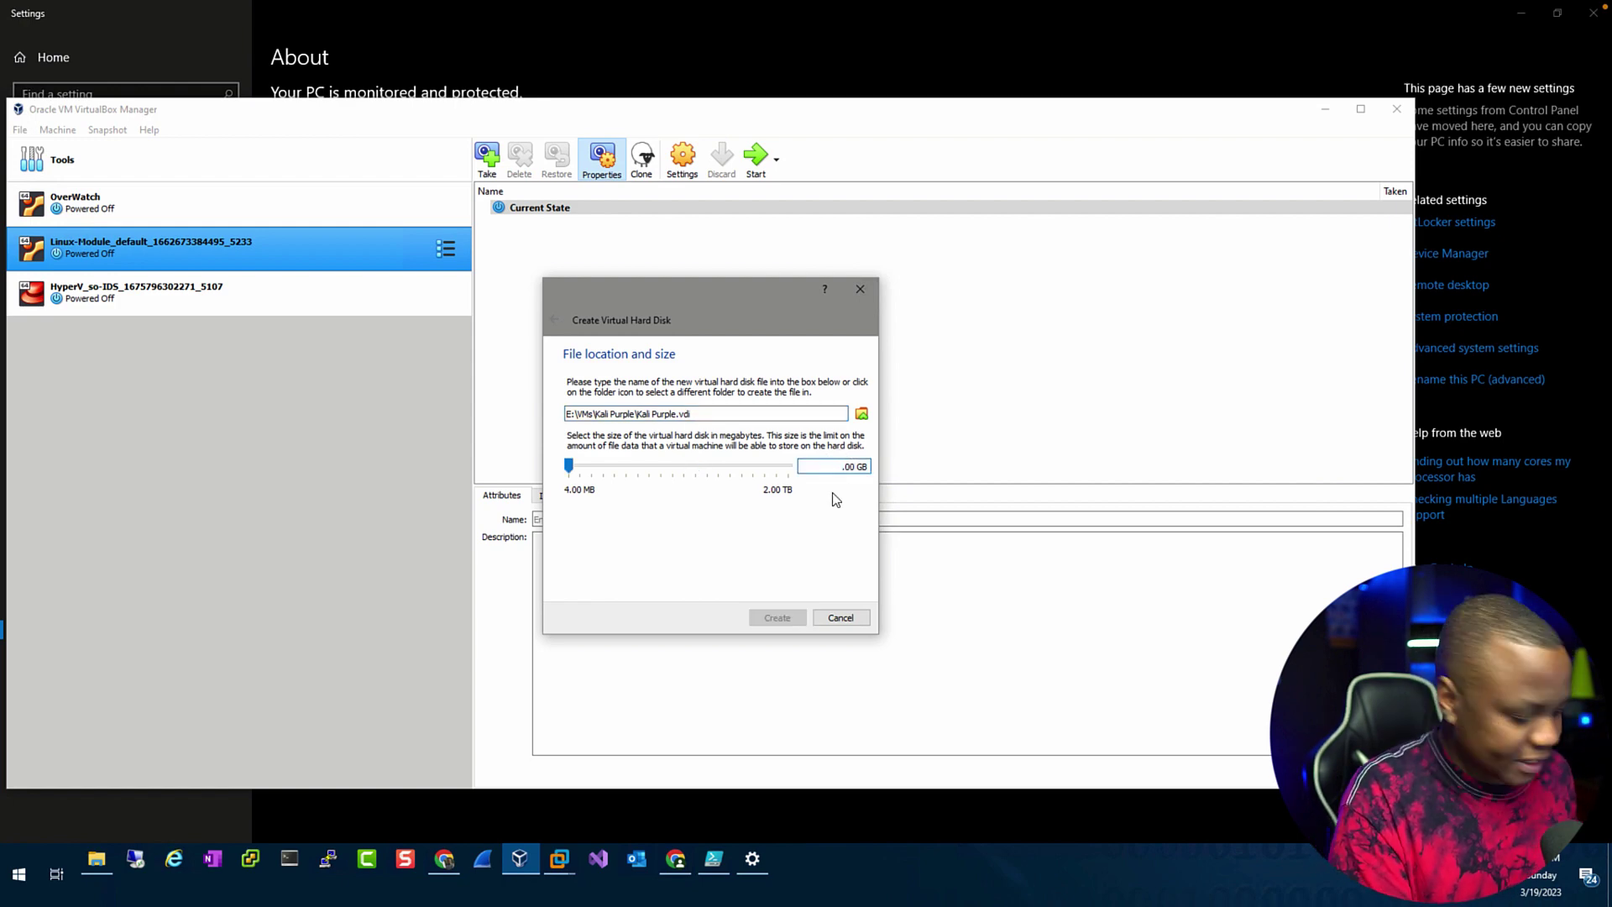
text(200)
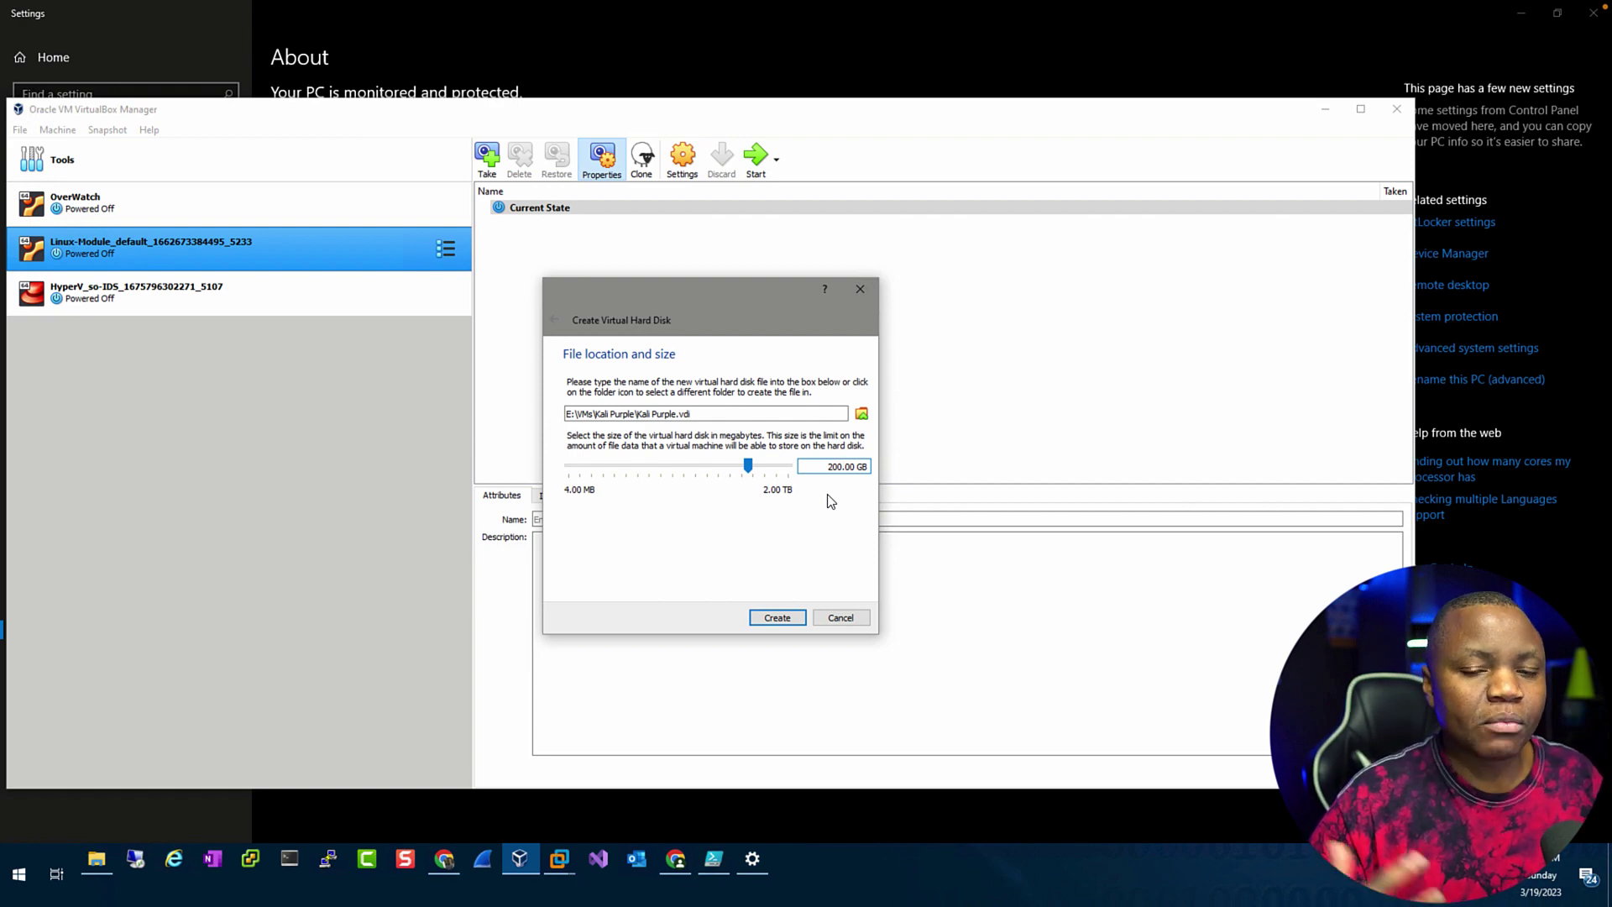
click(776, 618)
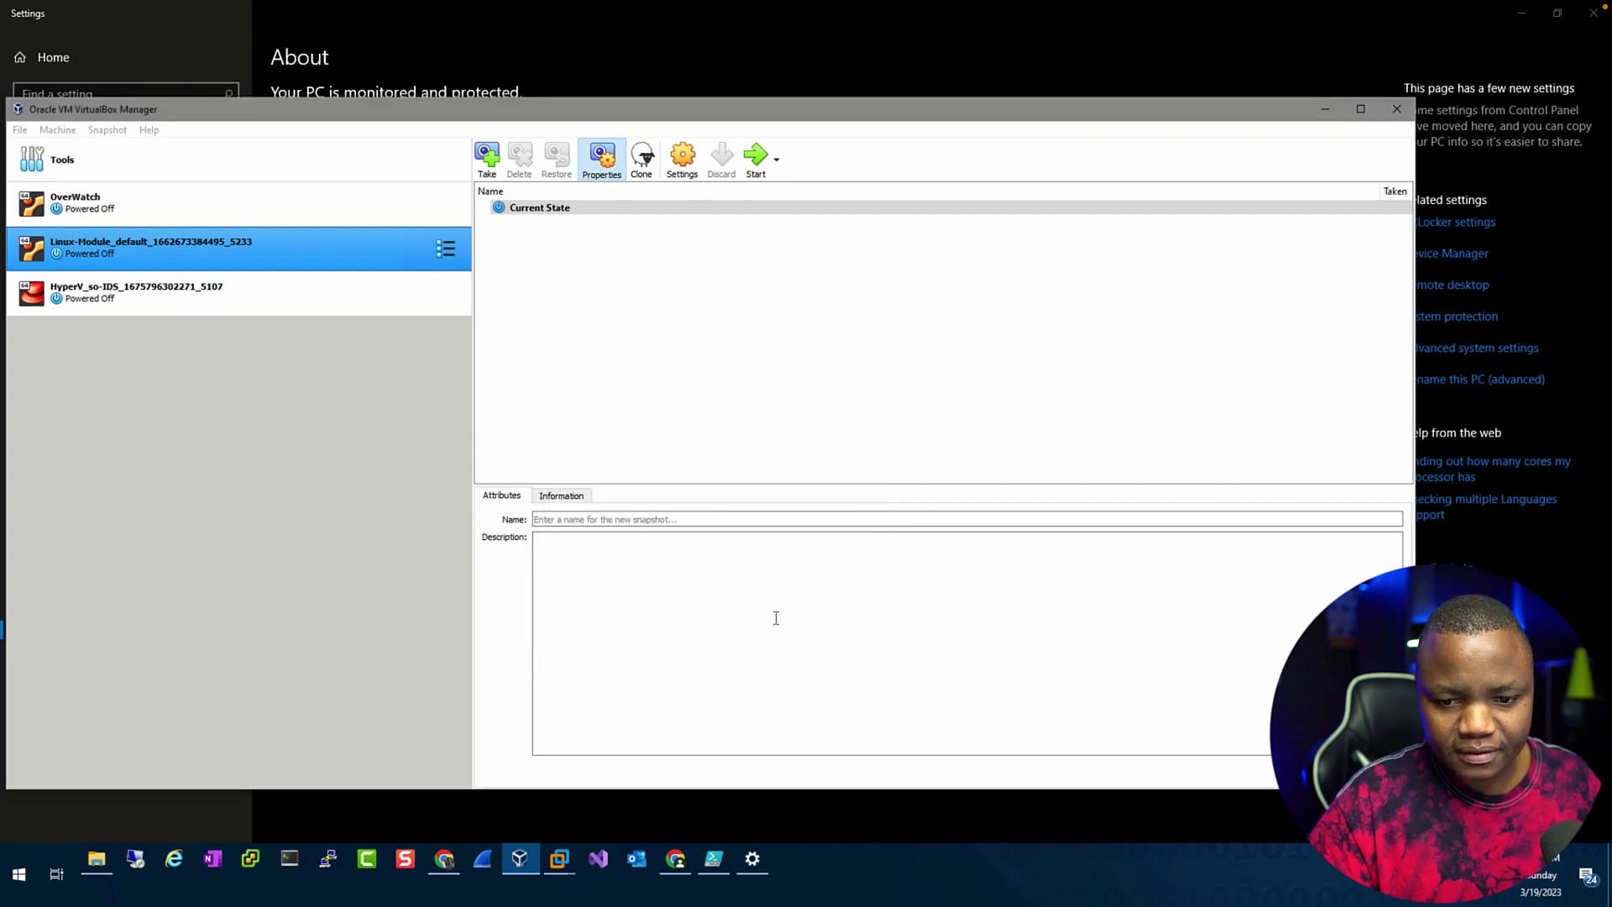
- Open the Kali Purple machine's storage settings and enable Live CD/DVD for the empty IDE optical drive
right_click(138, 341)
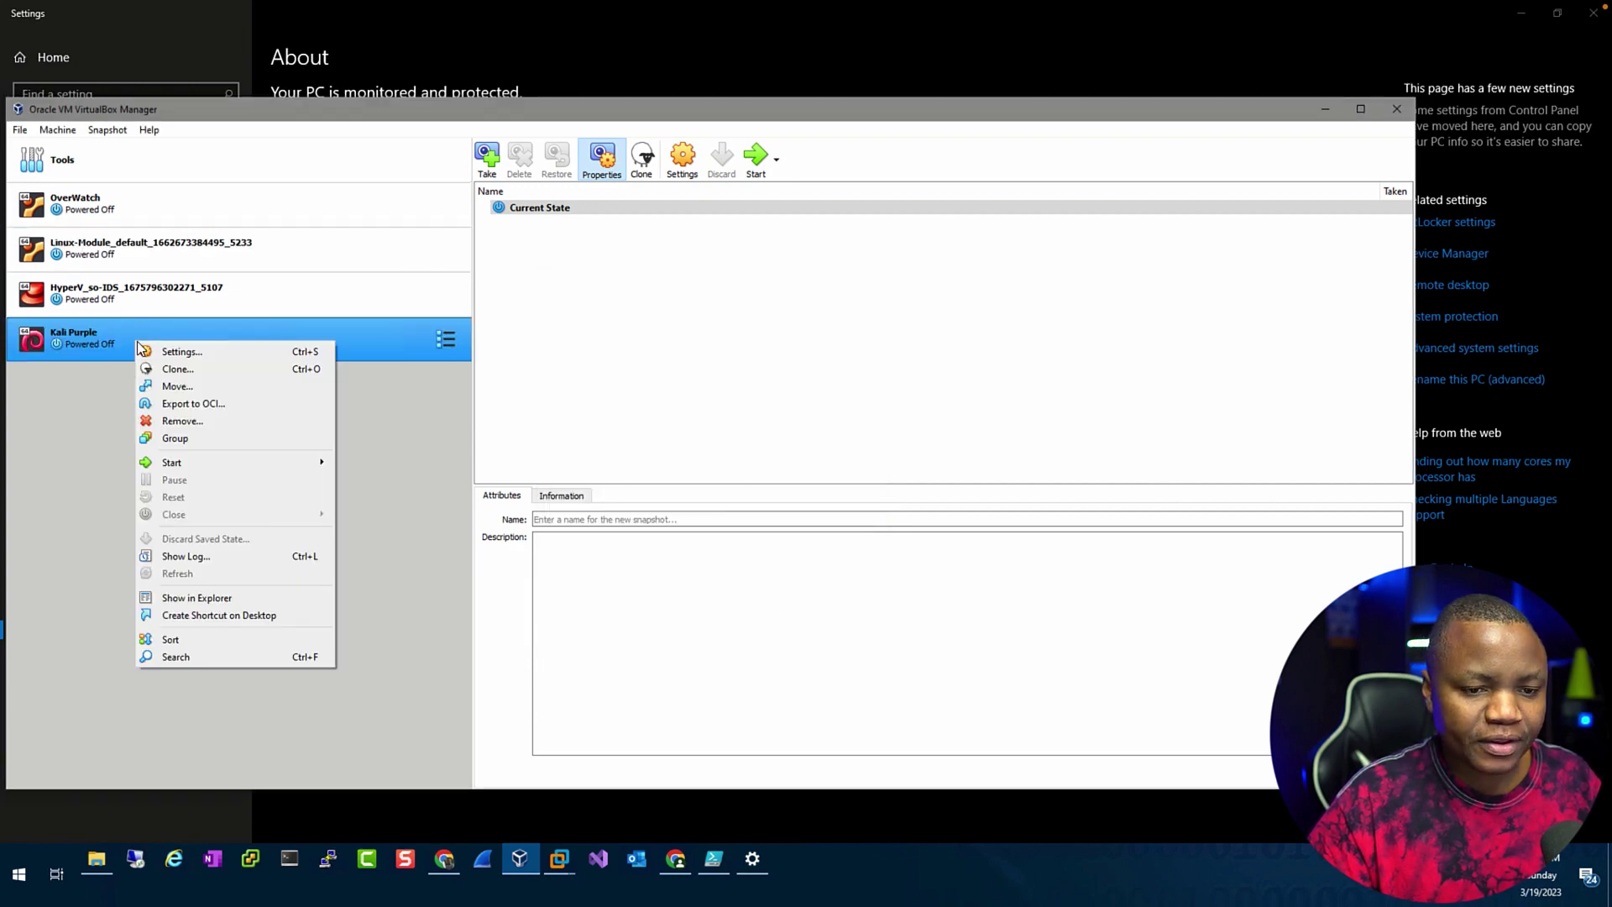
click(198, 353)
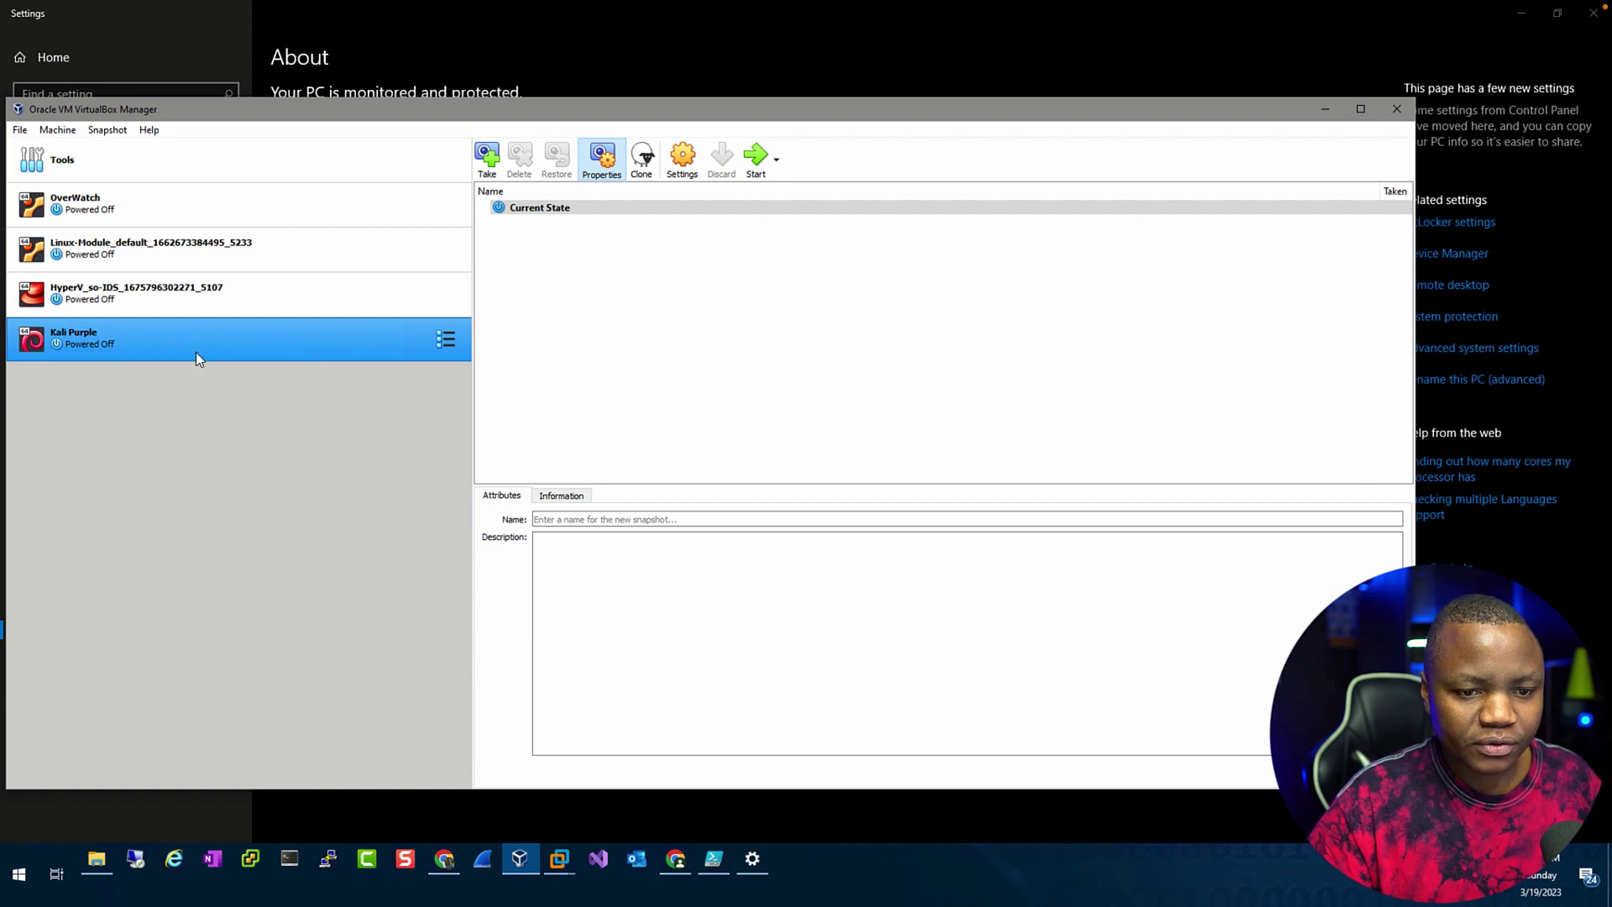
click(501, 364)
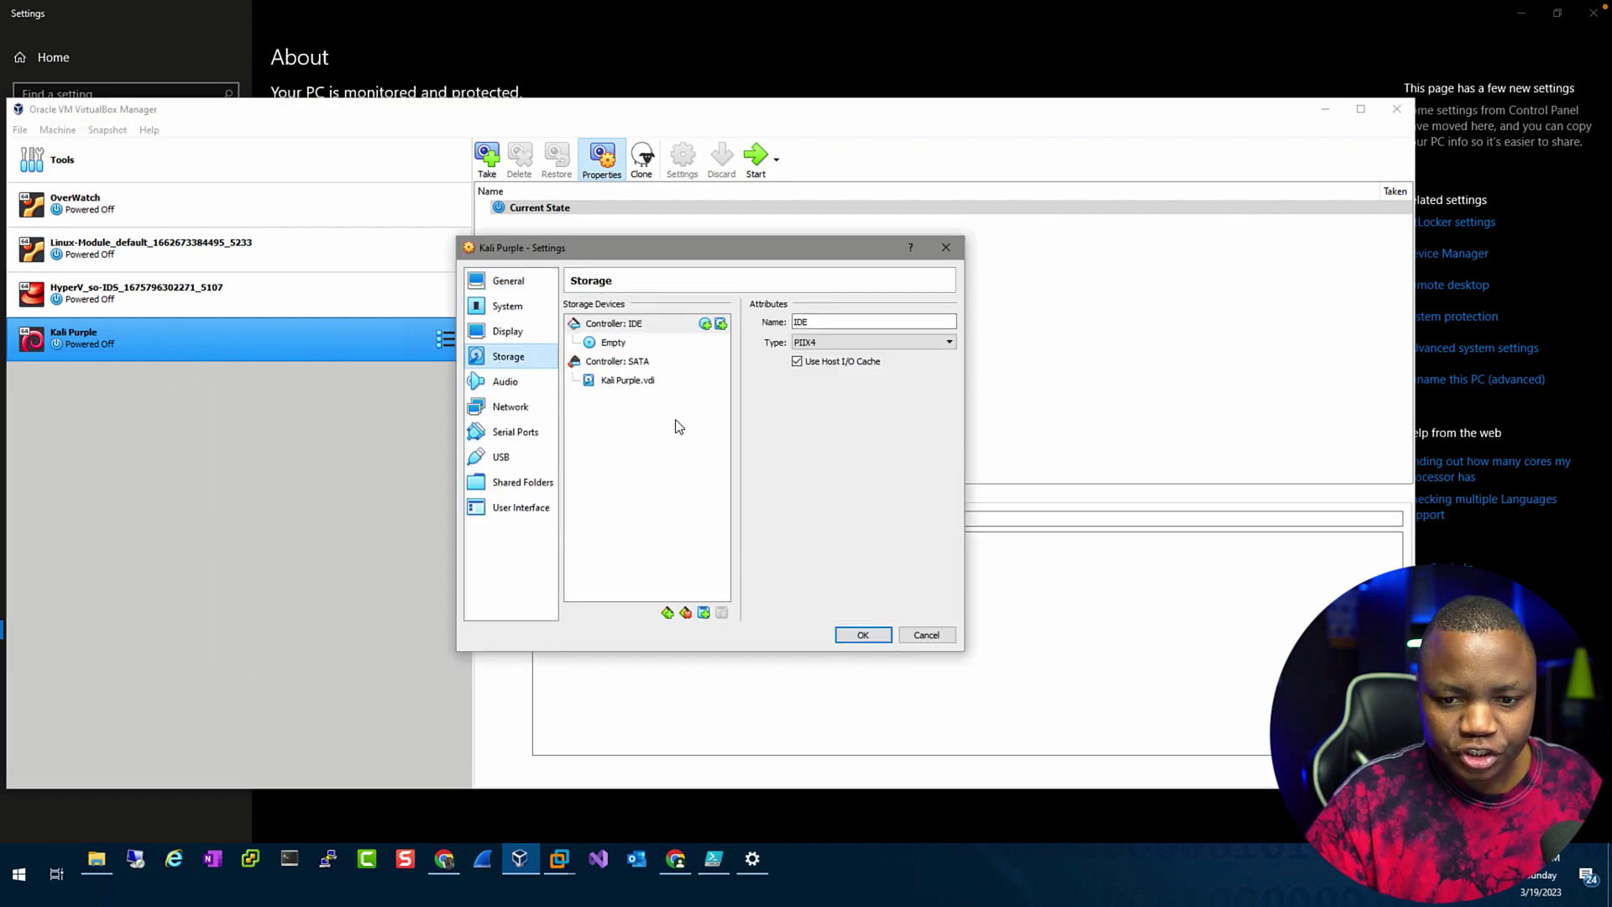
click(618, 382)
click(613, 342)
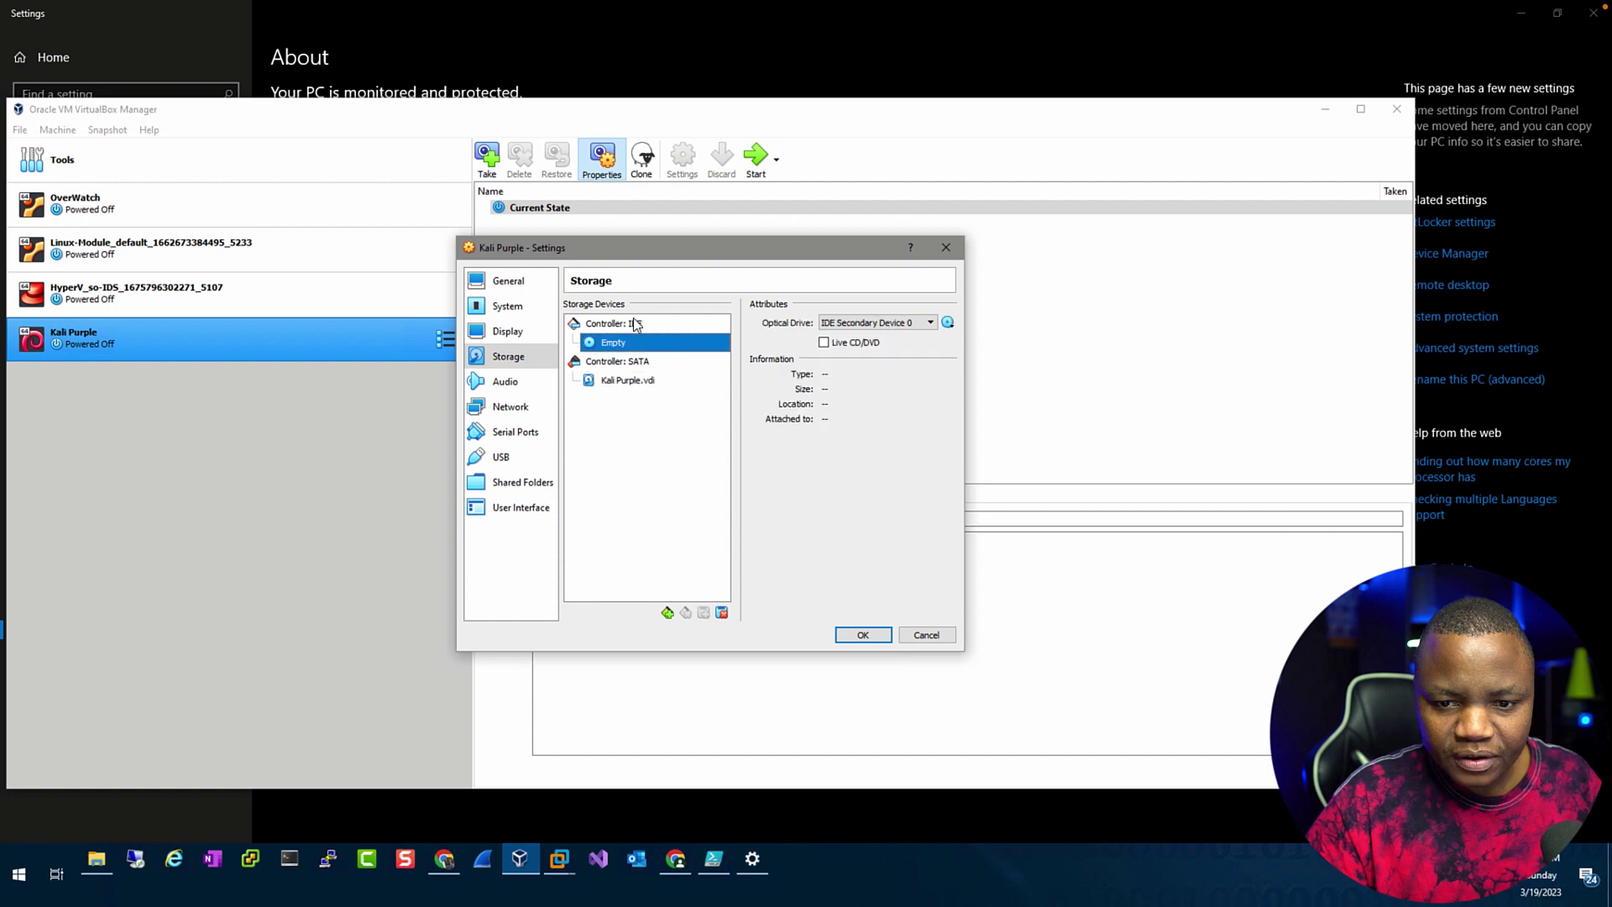
click(947, 323)
click(957, 290)
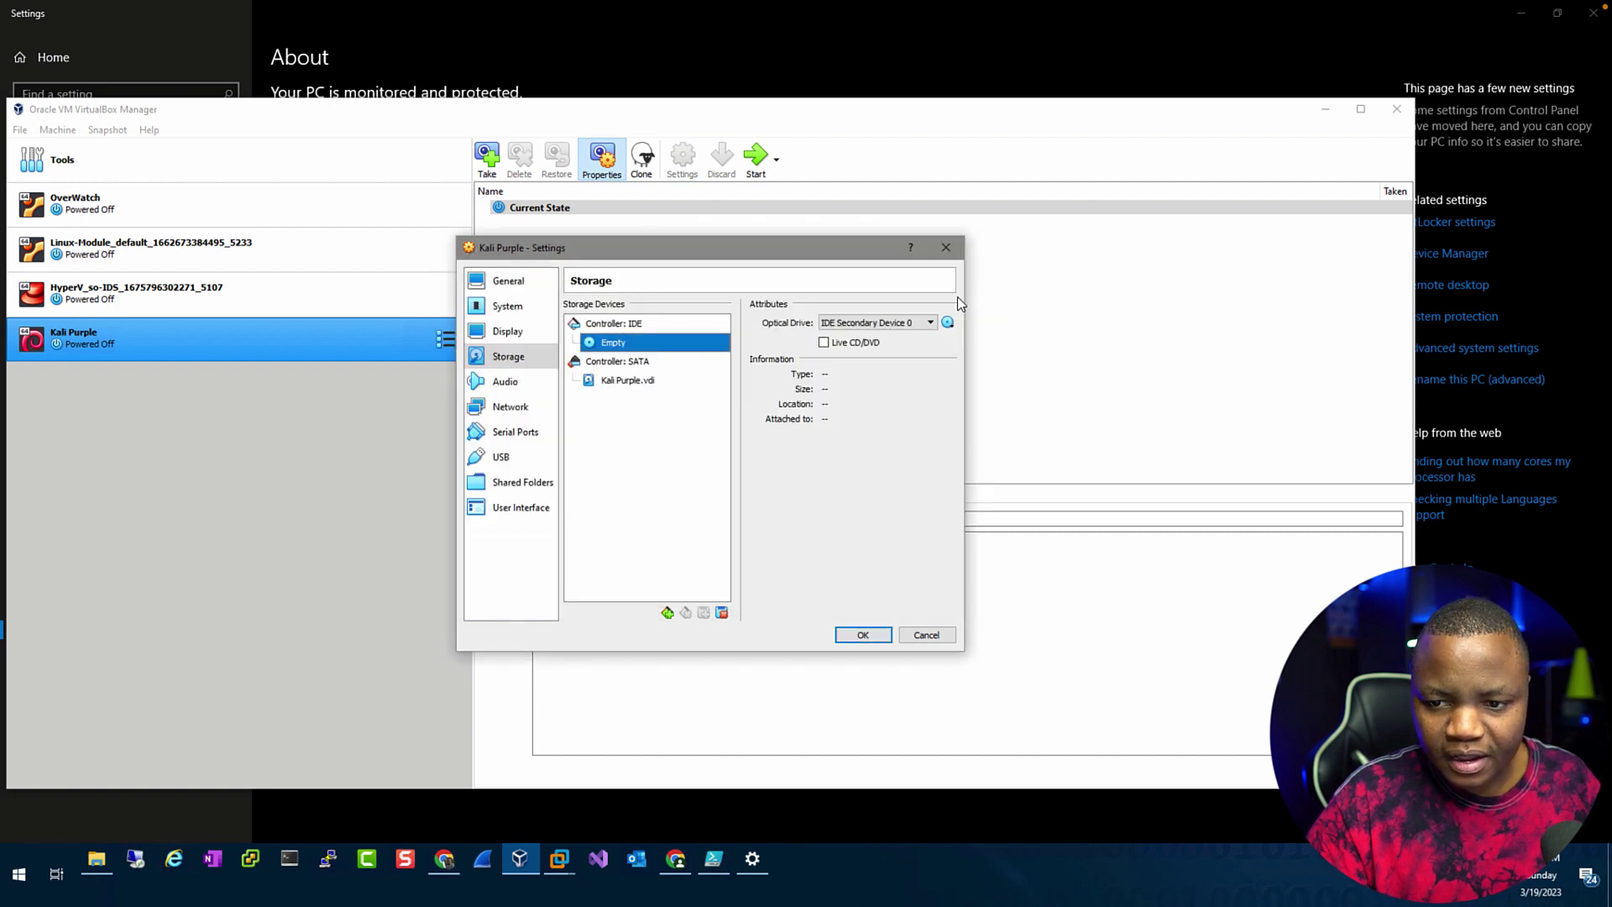
click(824, 343)
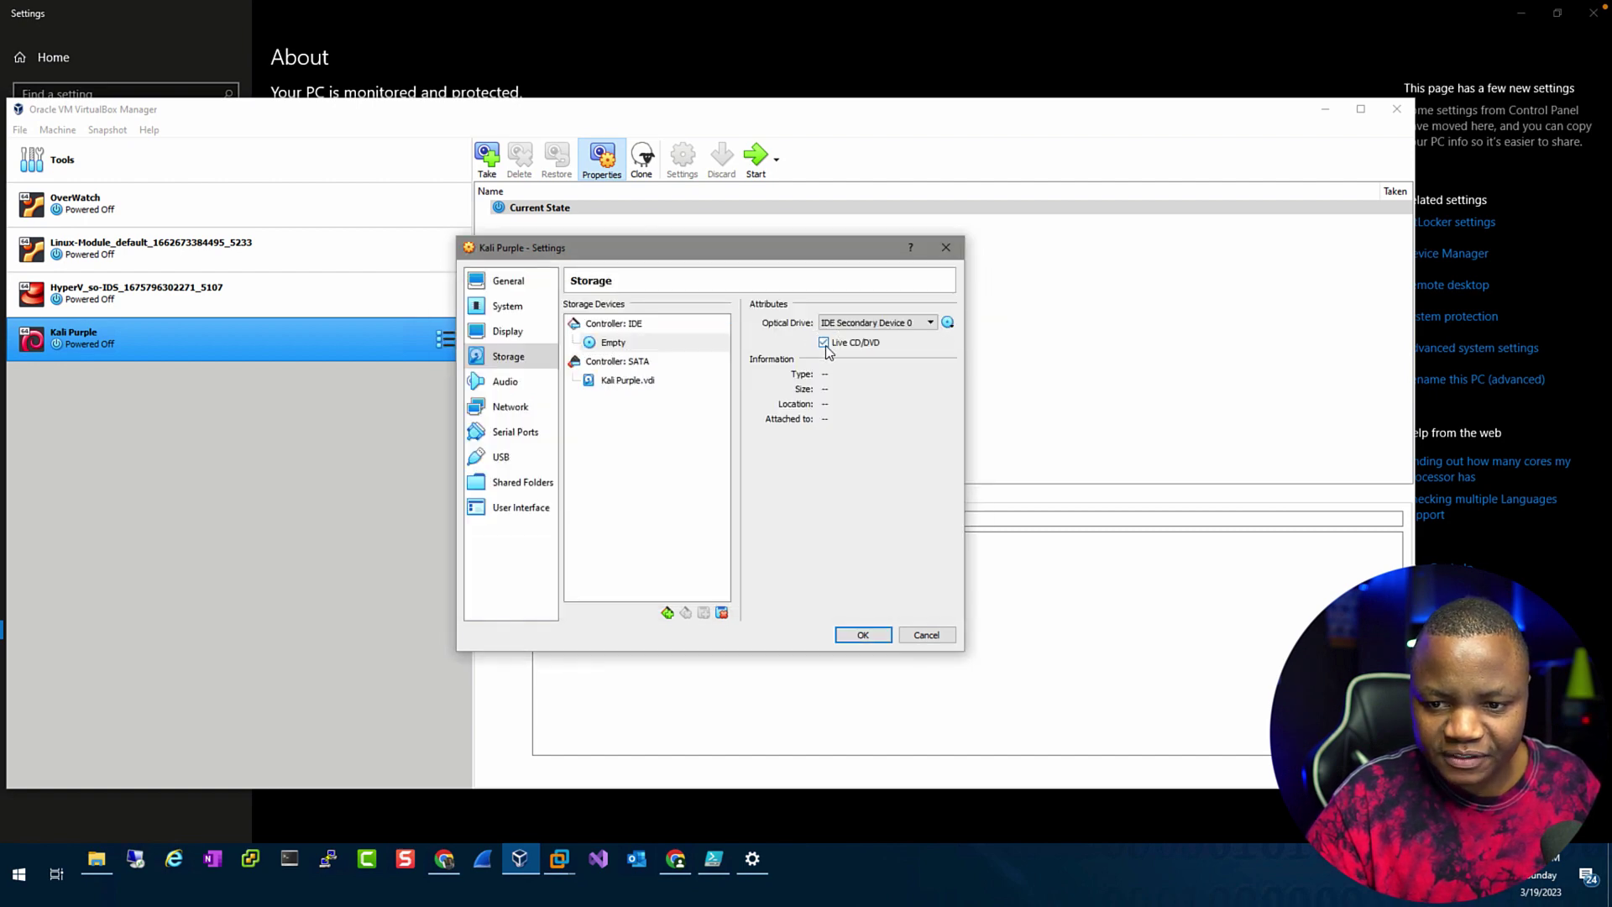
- Attach the kali-linux-2023.1-installer-purple-amd64 disk image from Downloads to the optical drive and save the machine settings
click(949, 324)
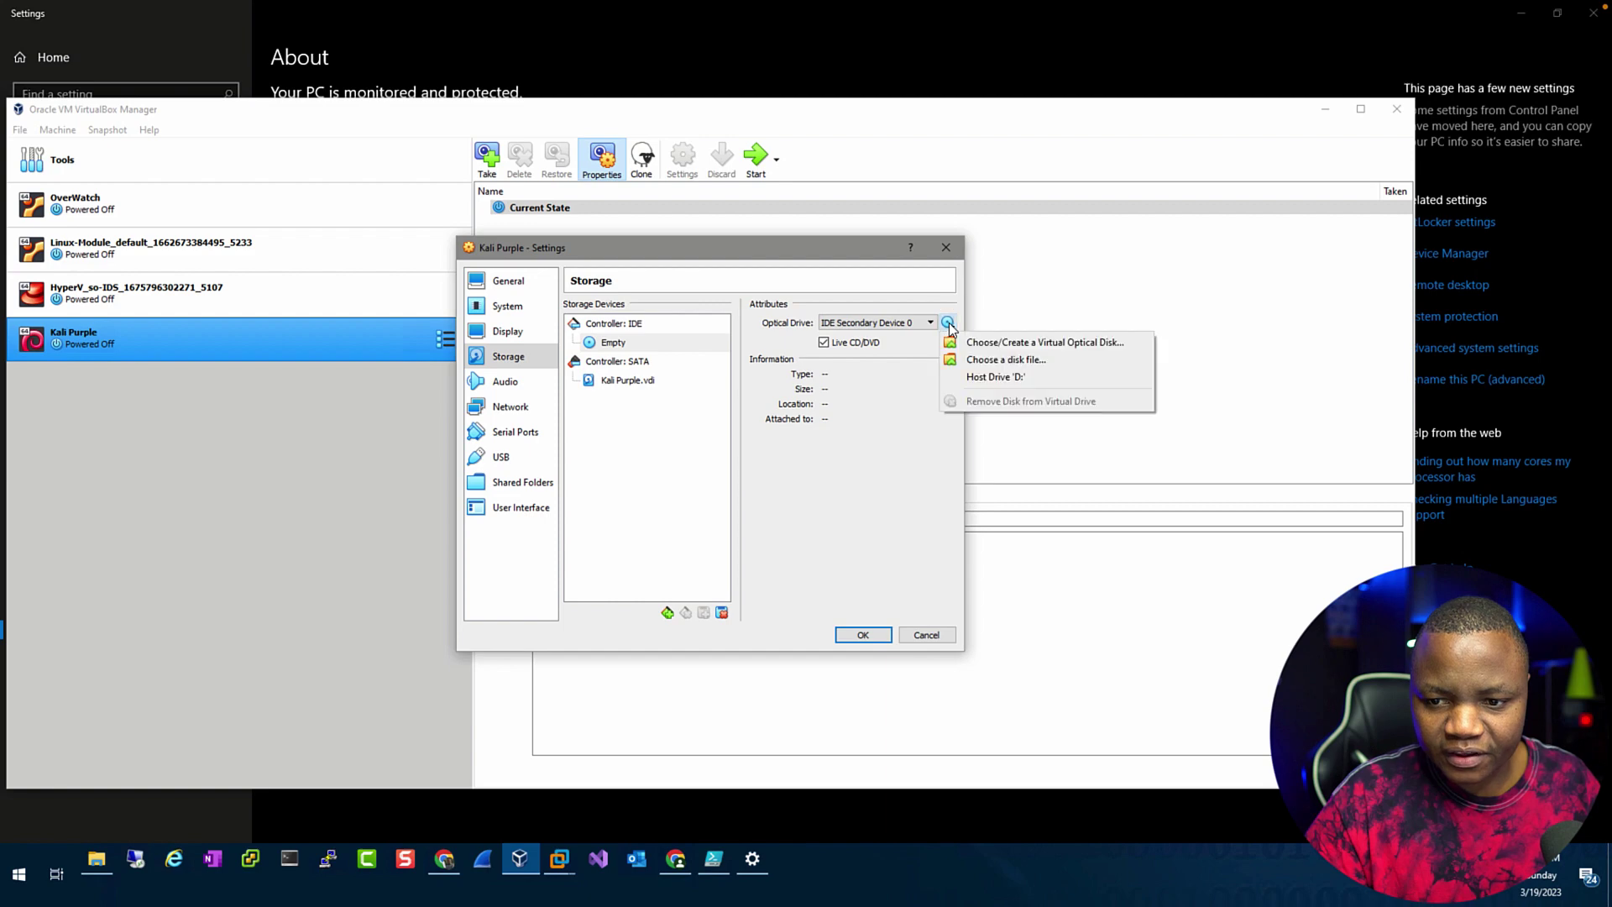
click(972, 360)
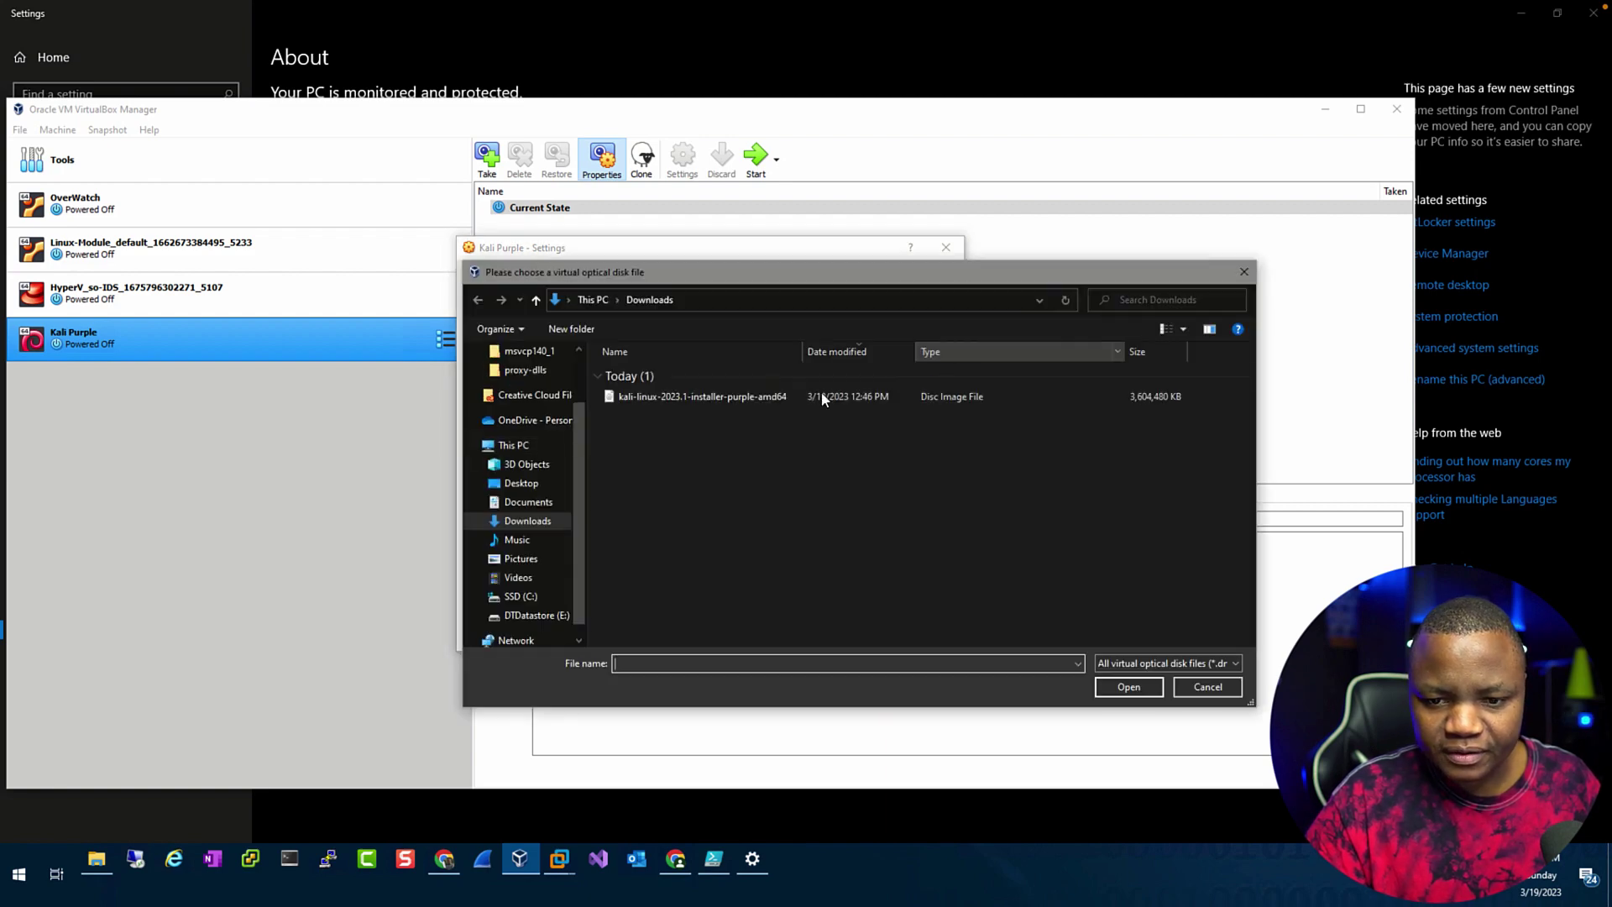
click(665, 398)
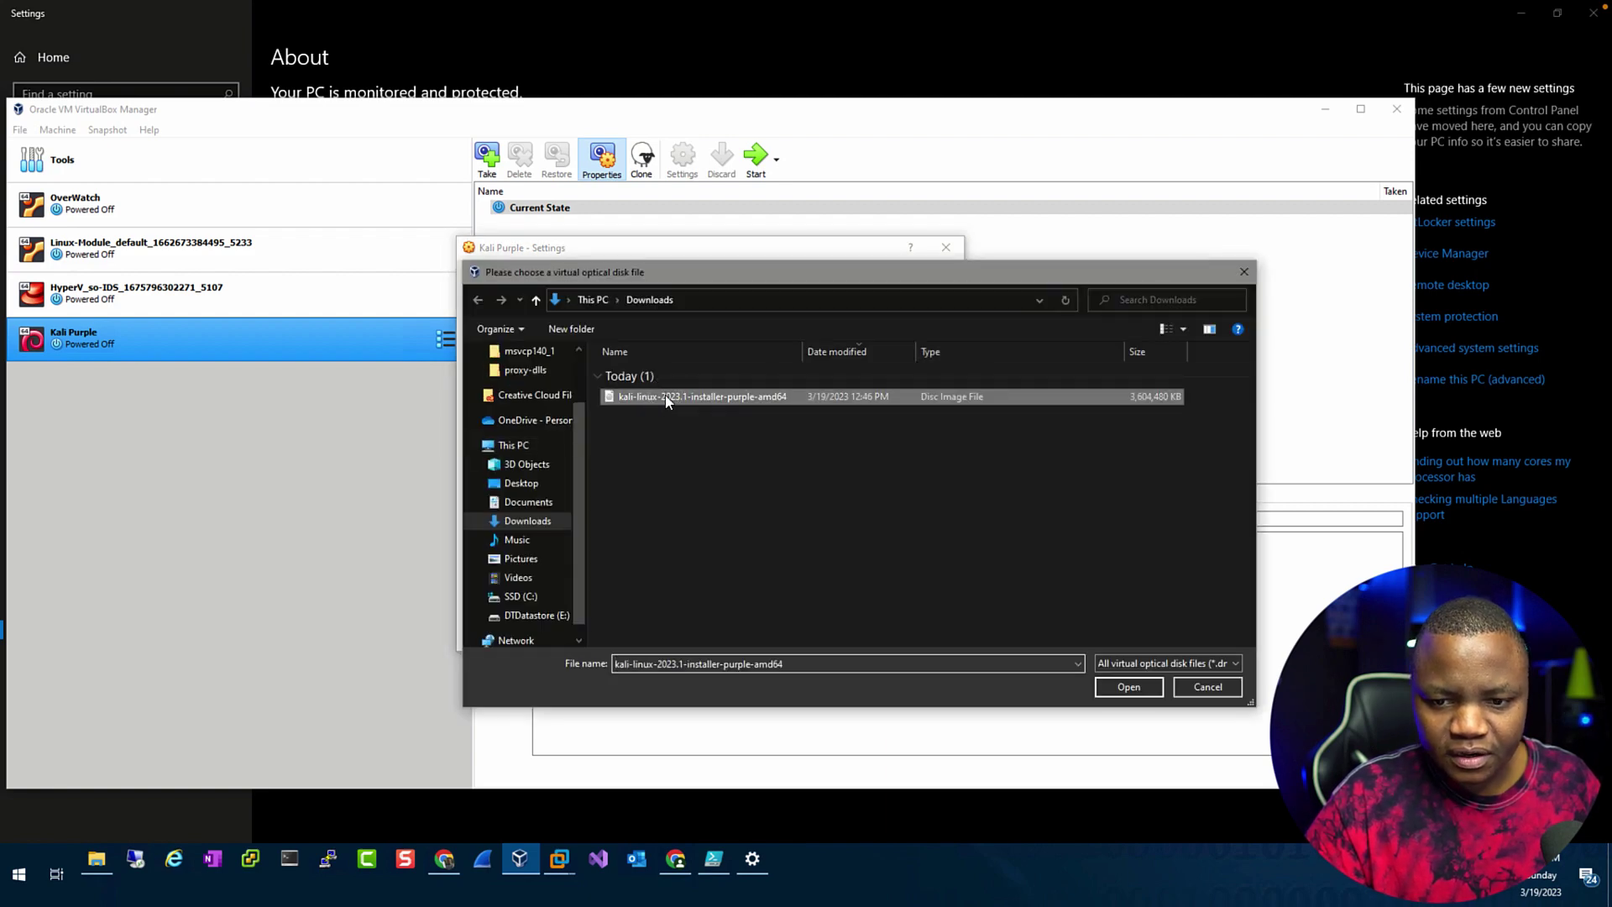
click(1129, 686)
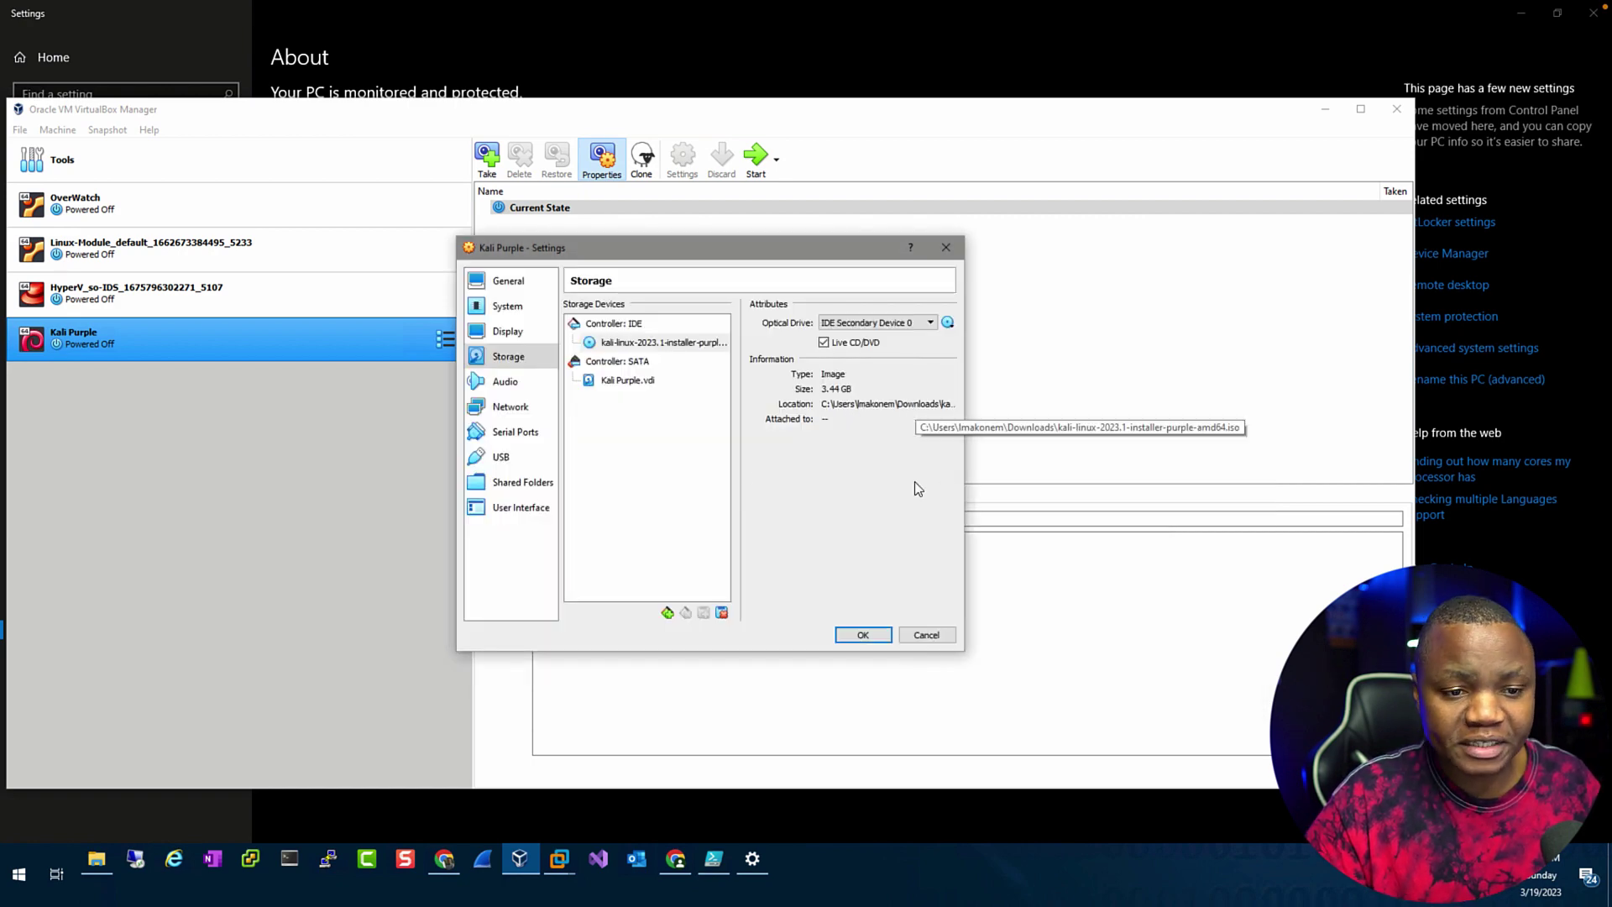
click(863, 635)
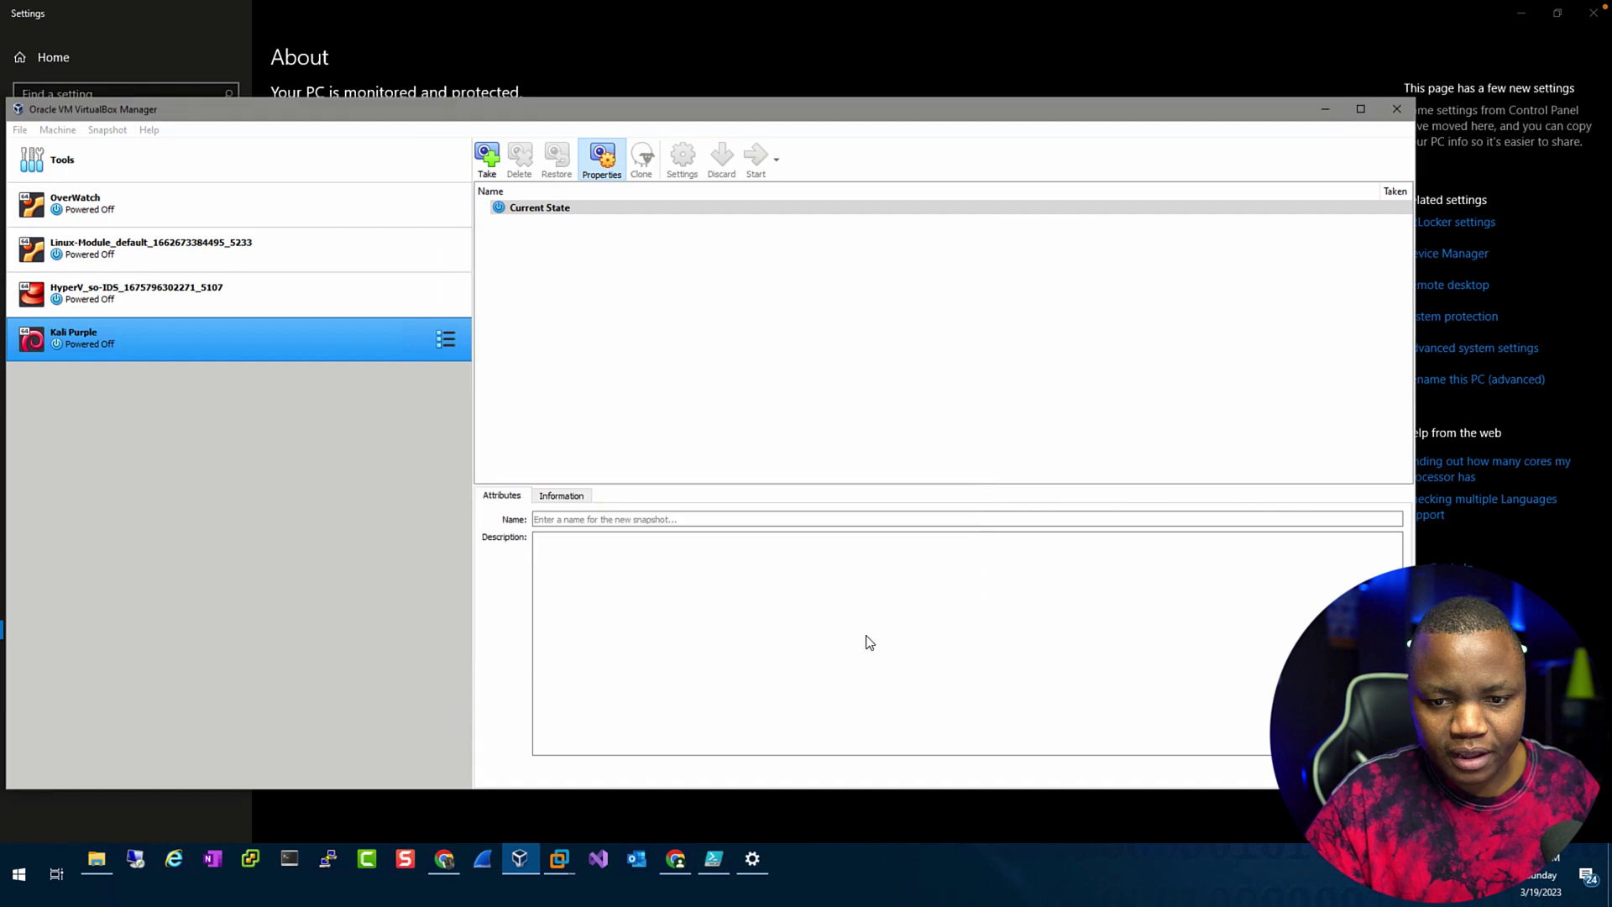
- Boot the Kali Purple machine with a normal start and begin the graphical install with English as the language
right_click(140, 340)
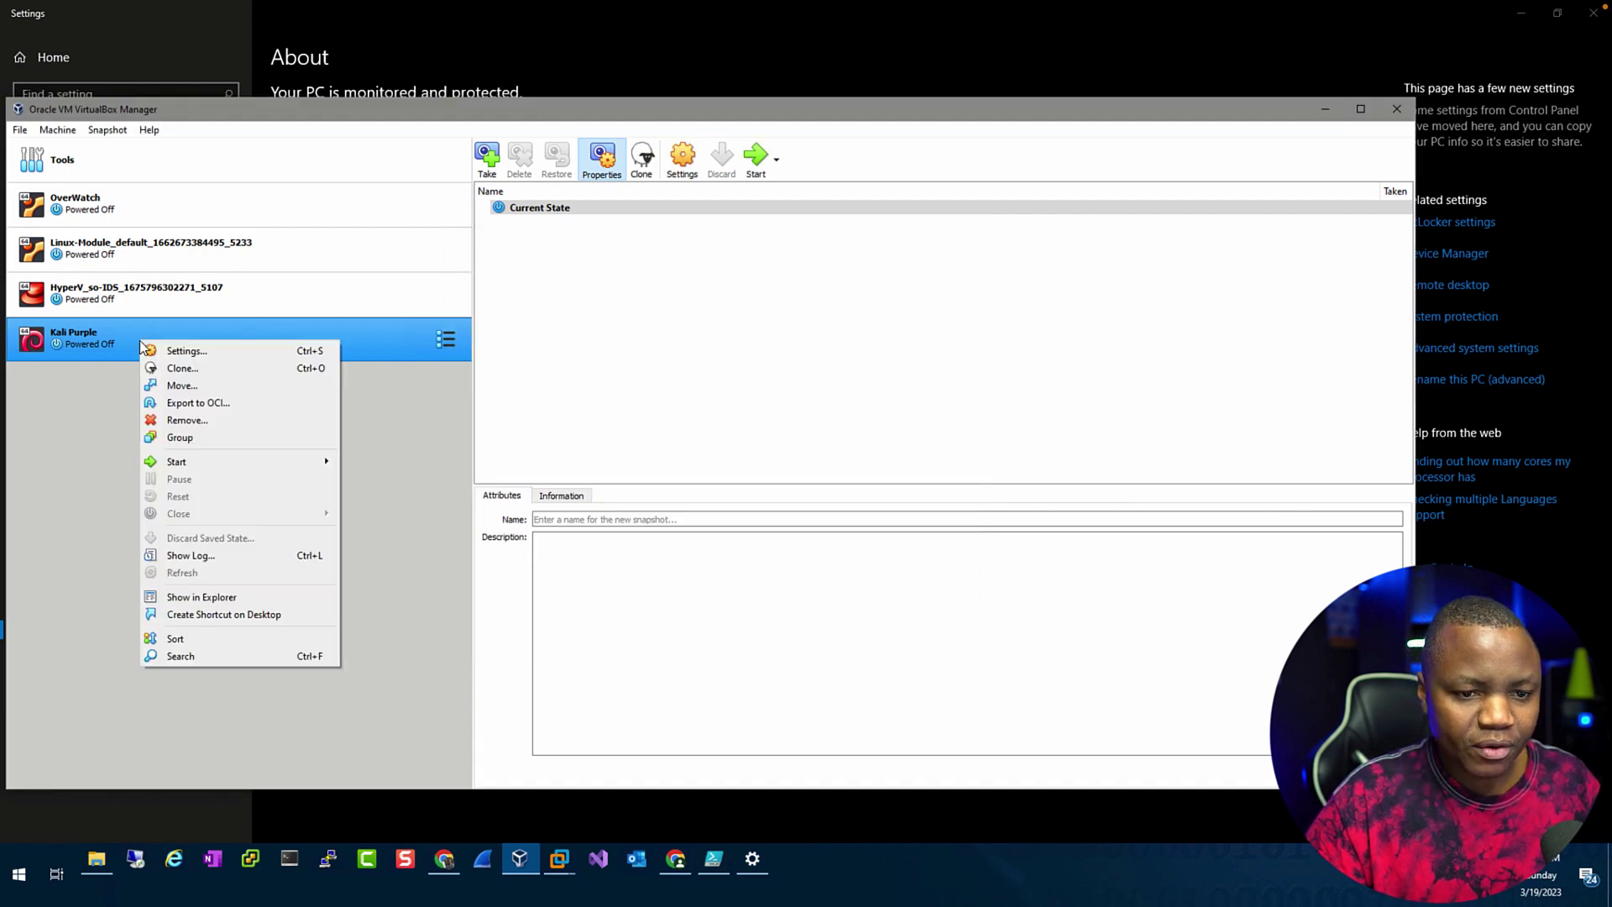
mouse_move(245, 460)
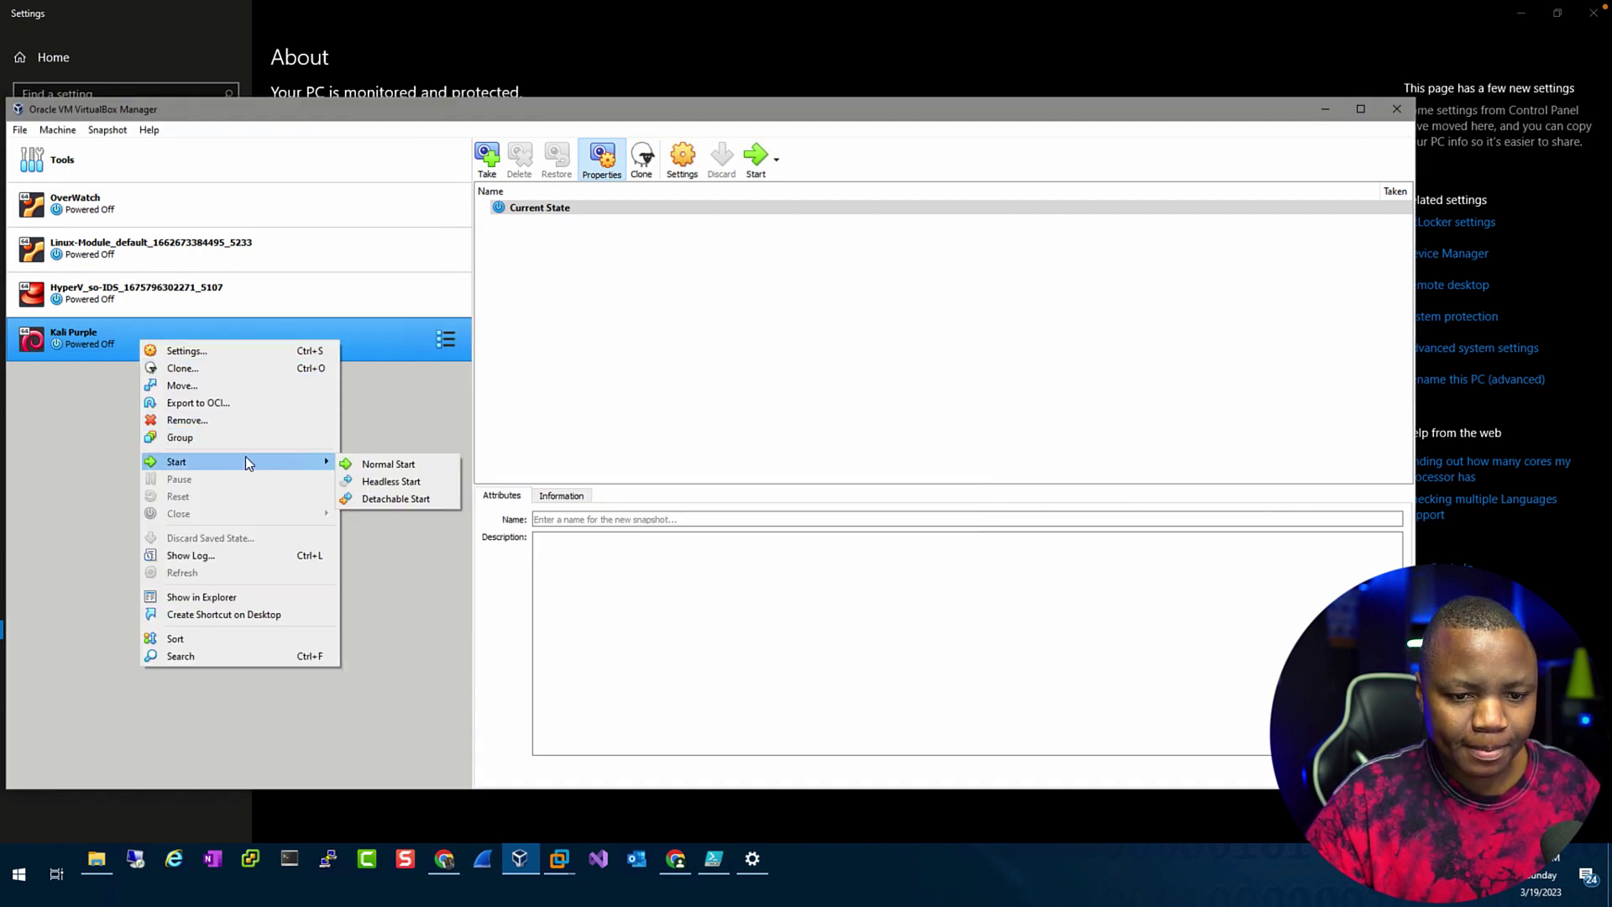
click(372, 464)
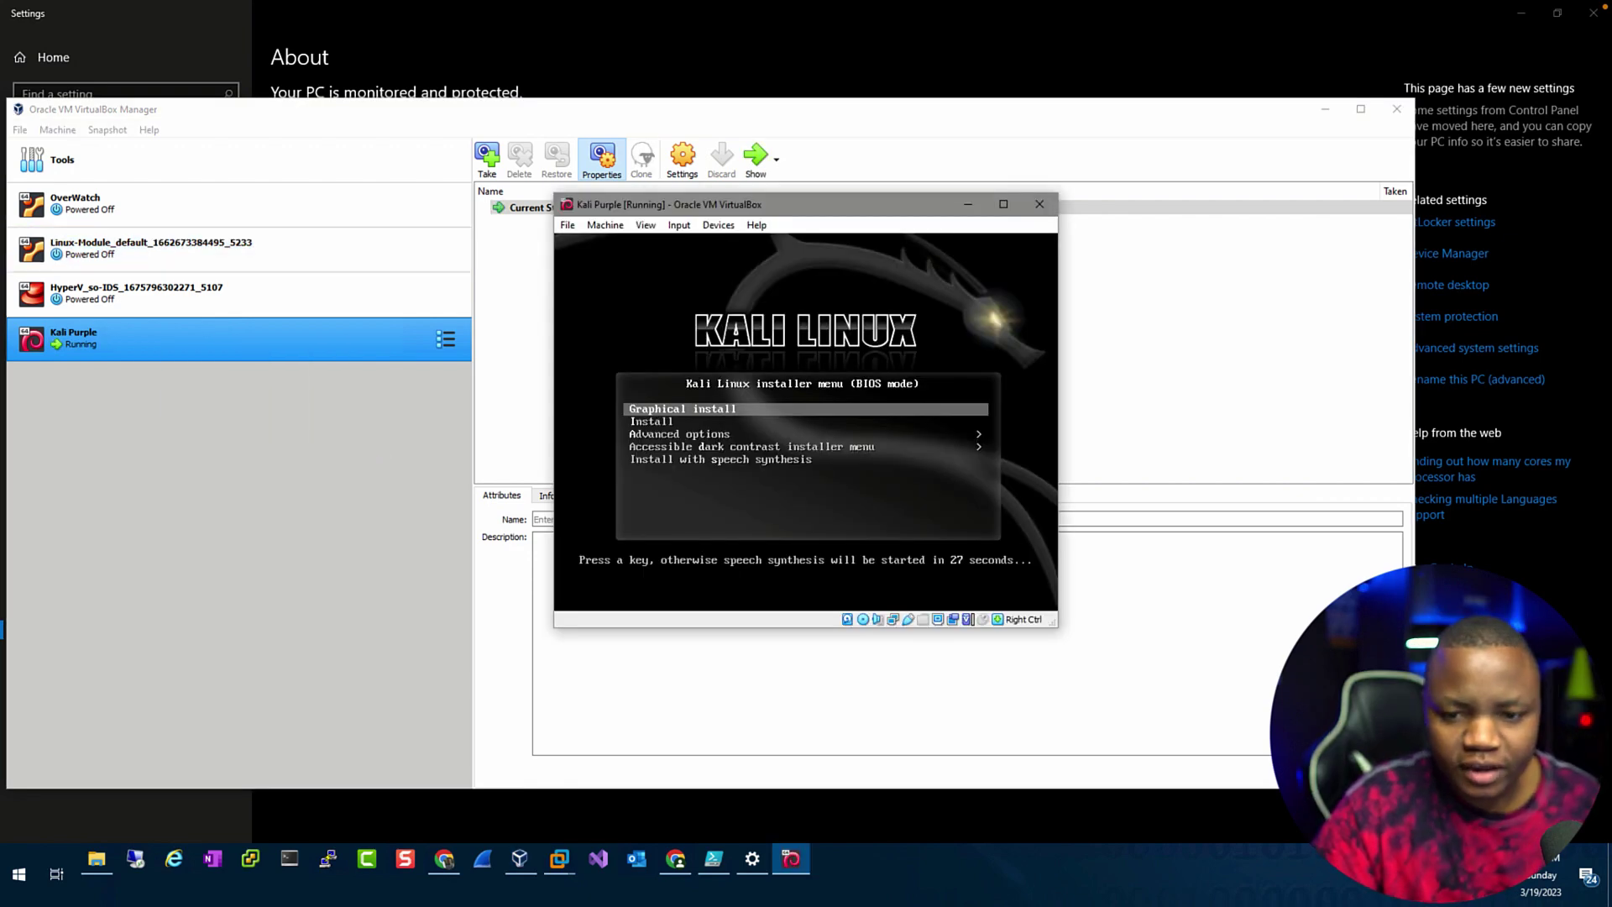
key(Return)
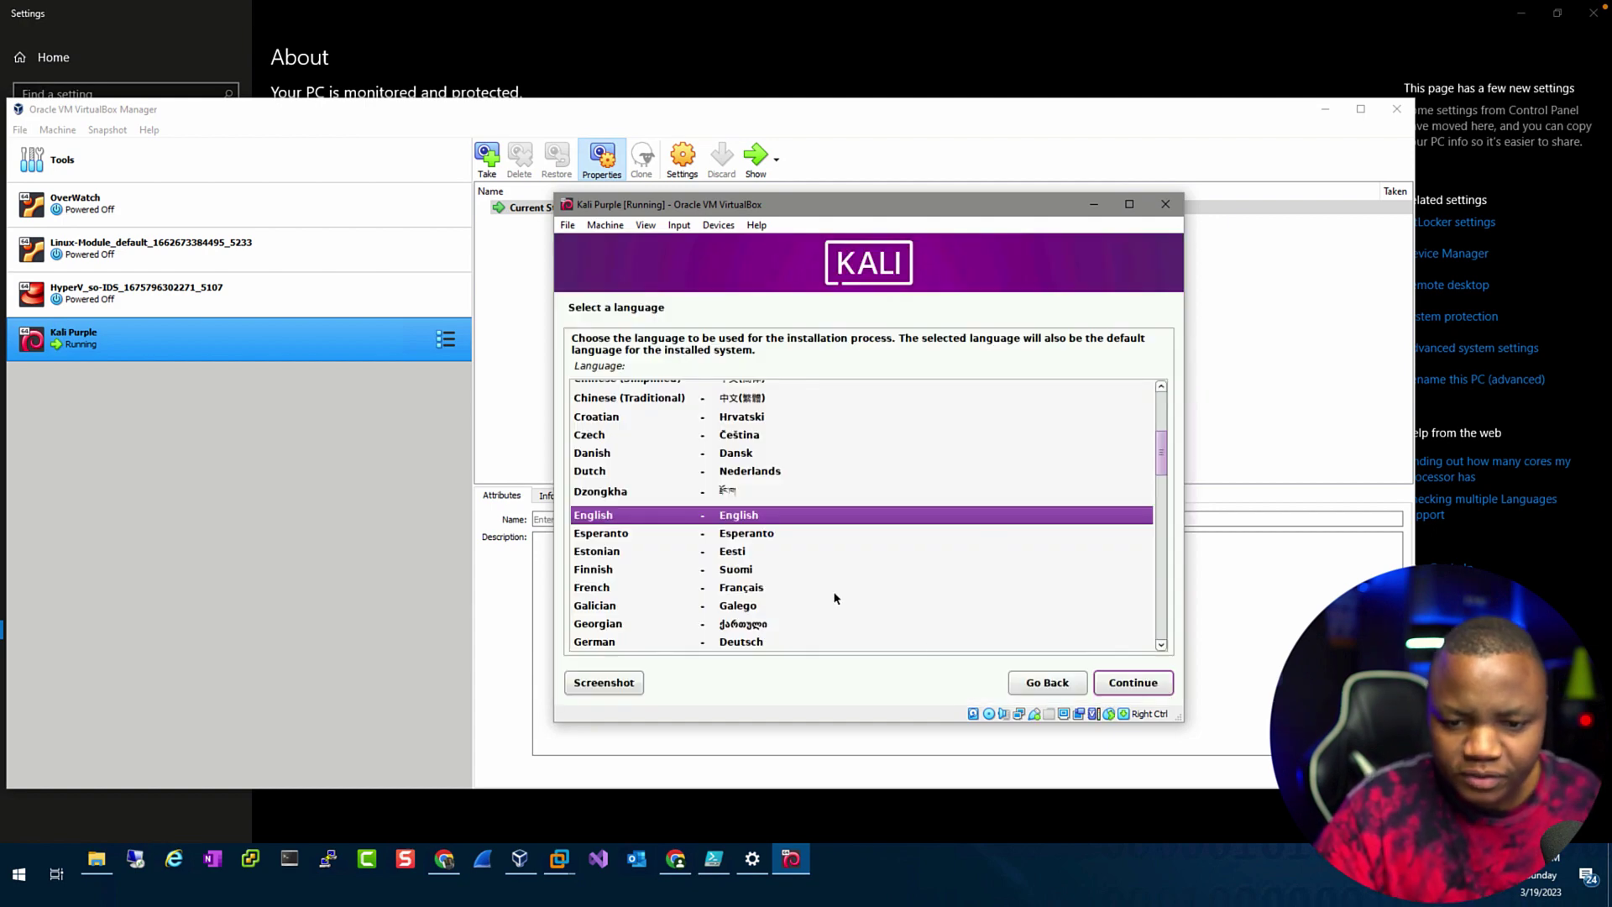
click(1138, 684)
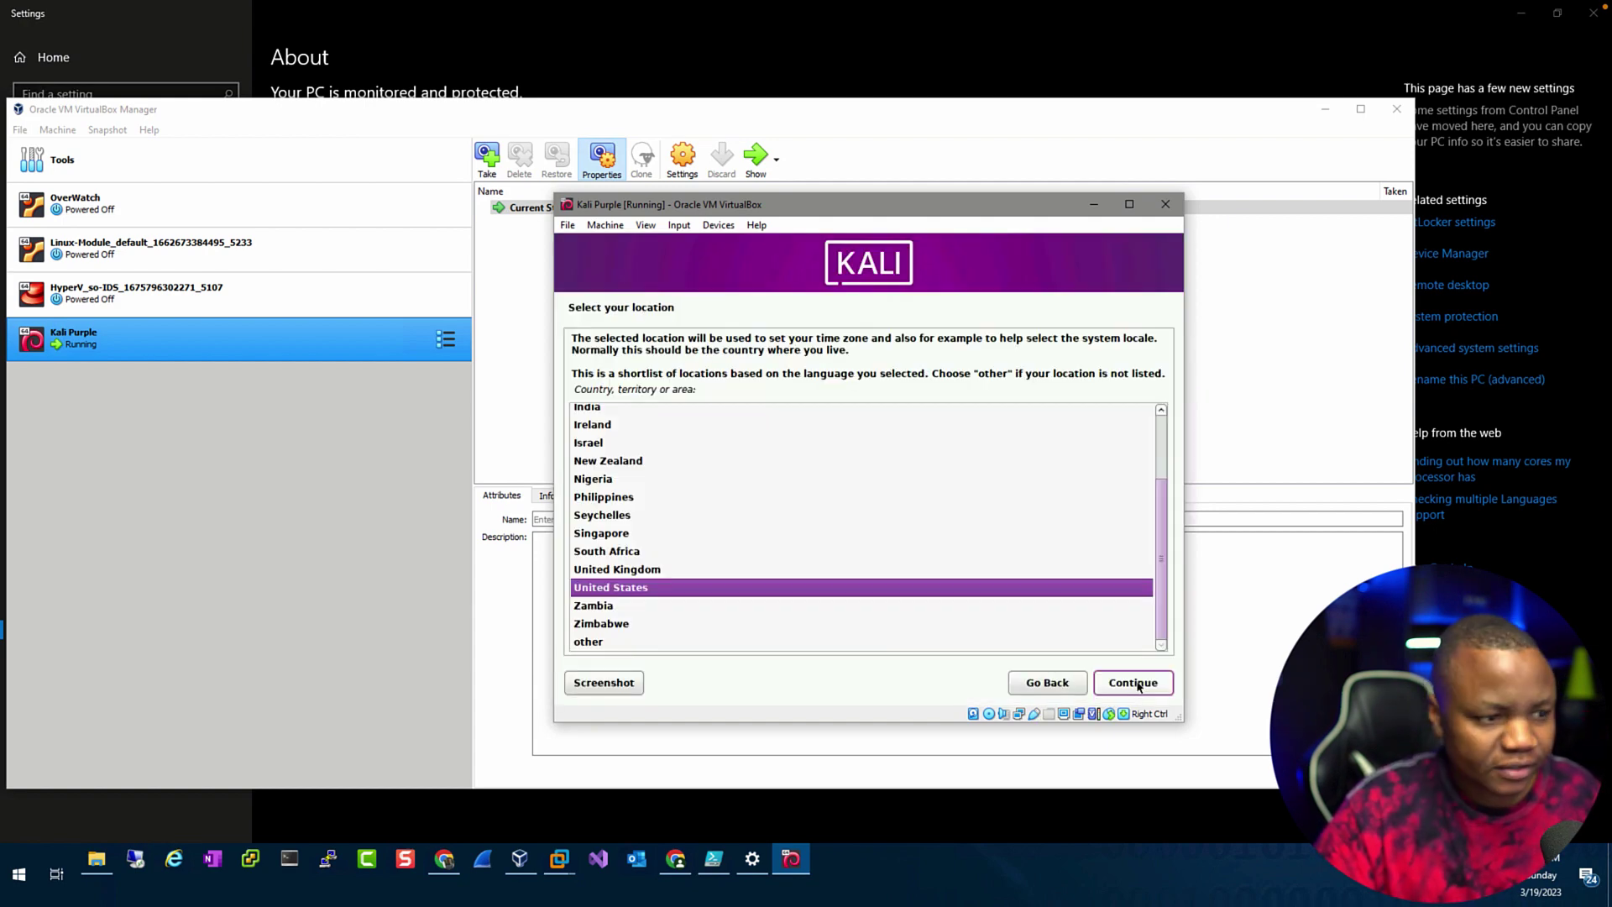
- Set the installer's location to United States and its keymap to American English
click(1132, 686)
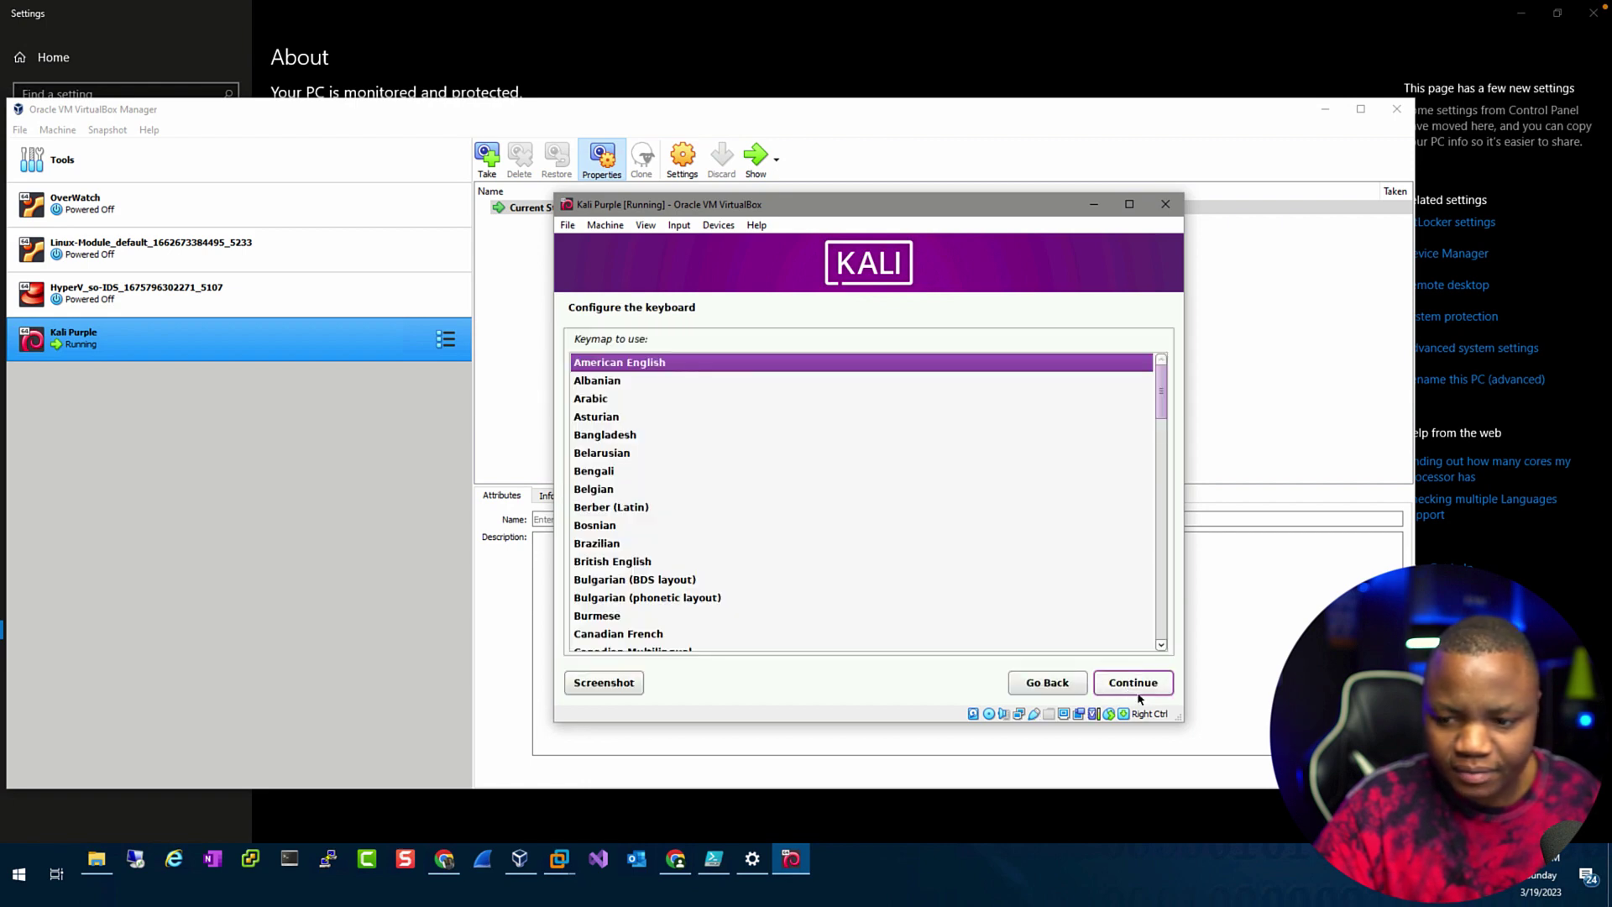
click(1132, 684)
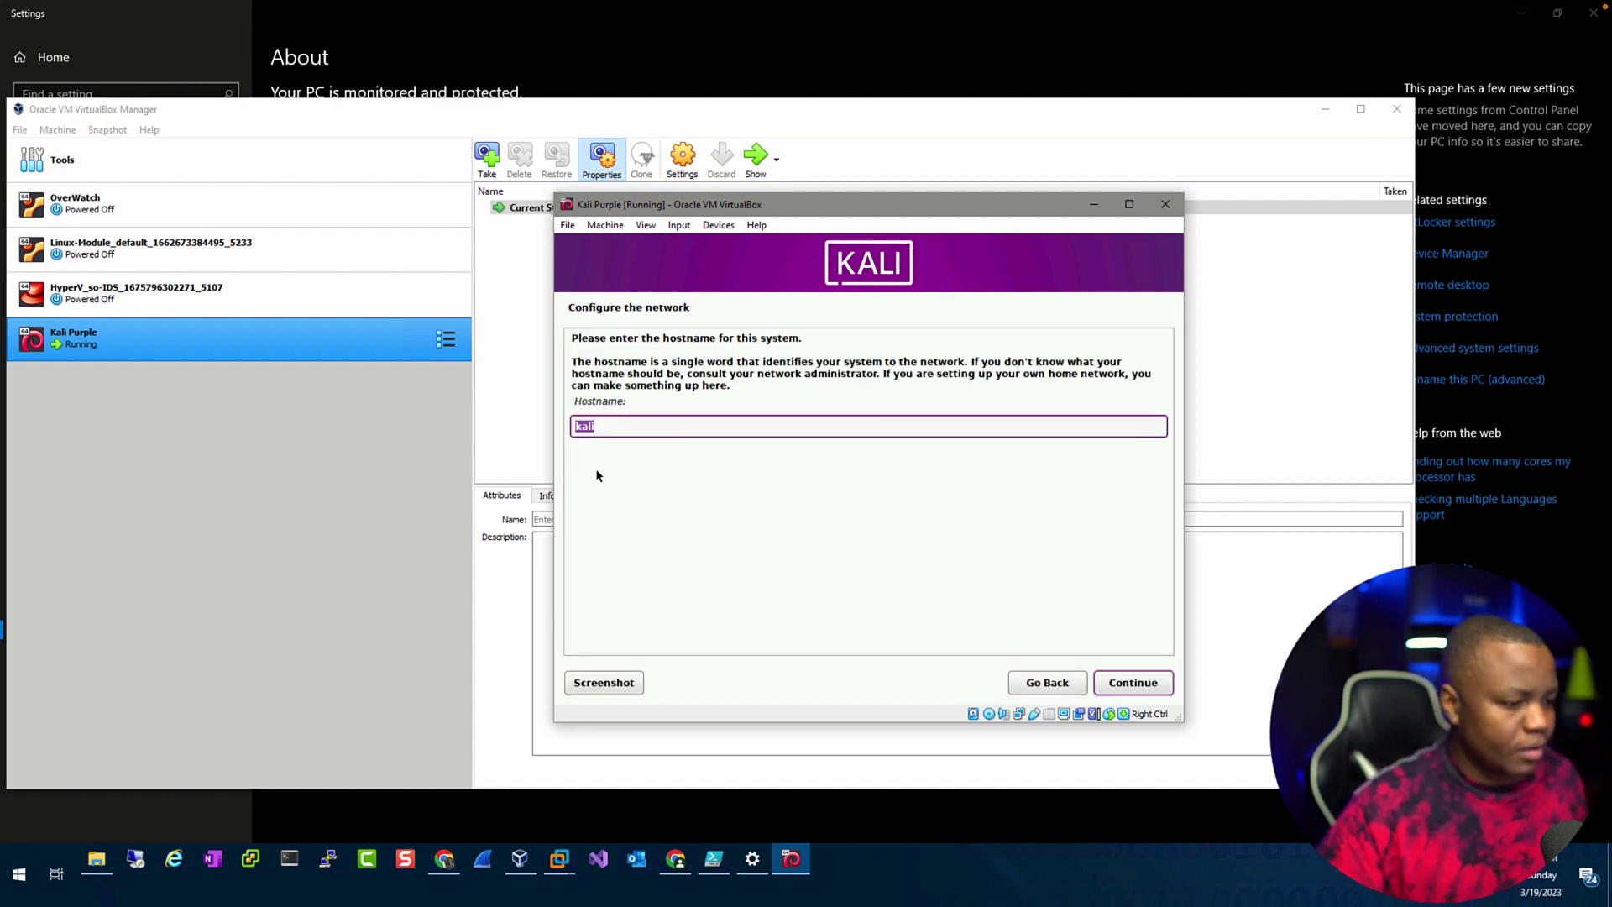
- Set the system's hostname to kali-purple and its domain name to itsl.local
click(613, 426)
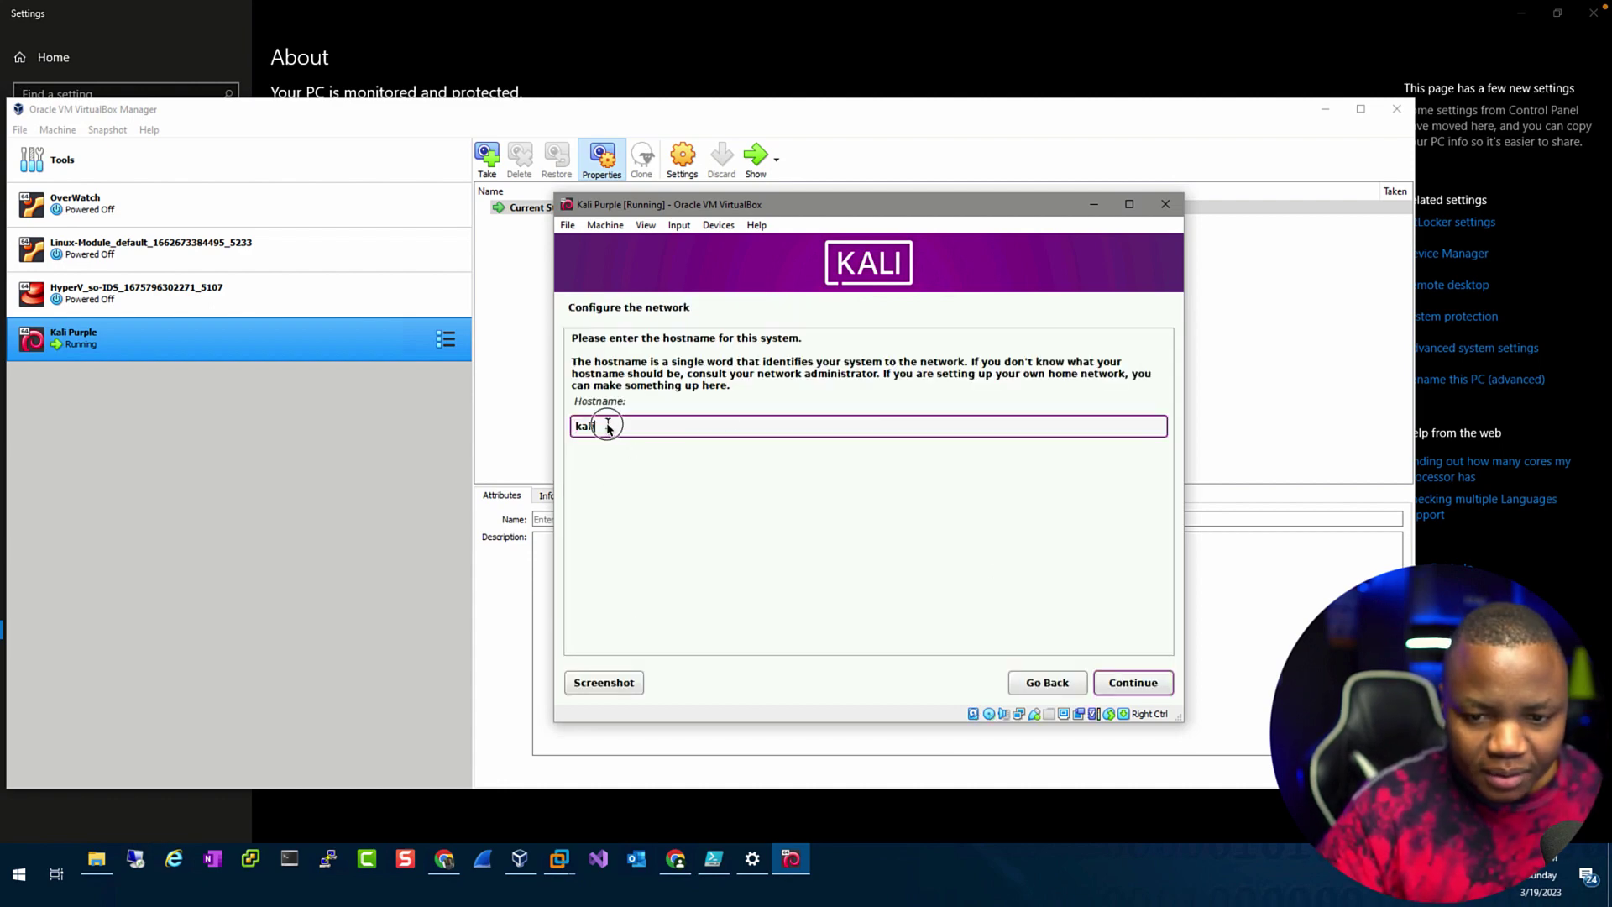
text(-purple)
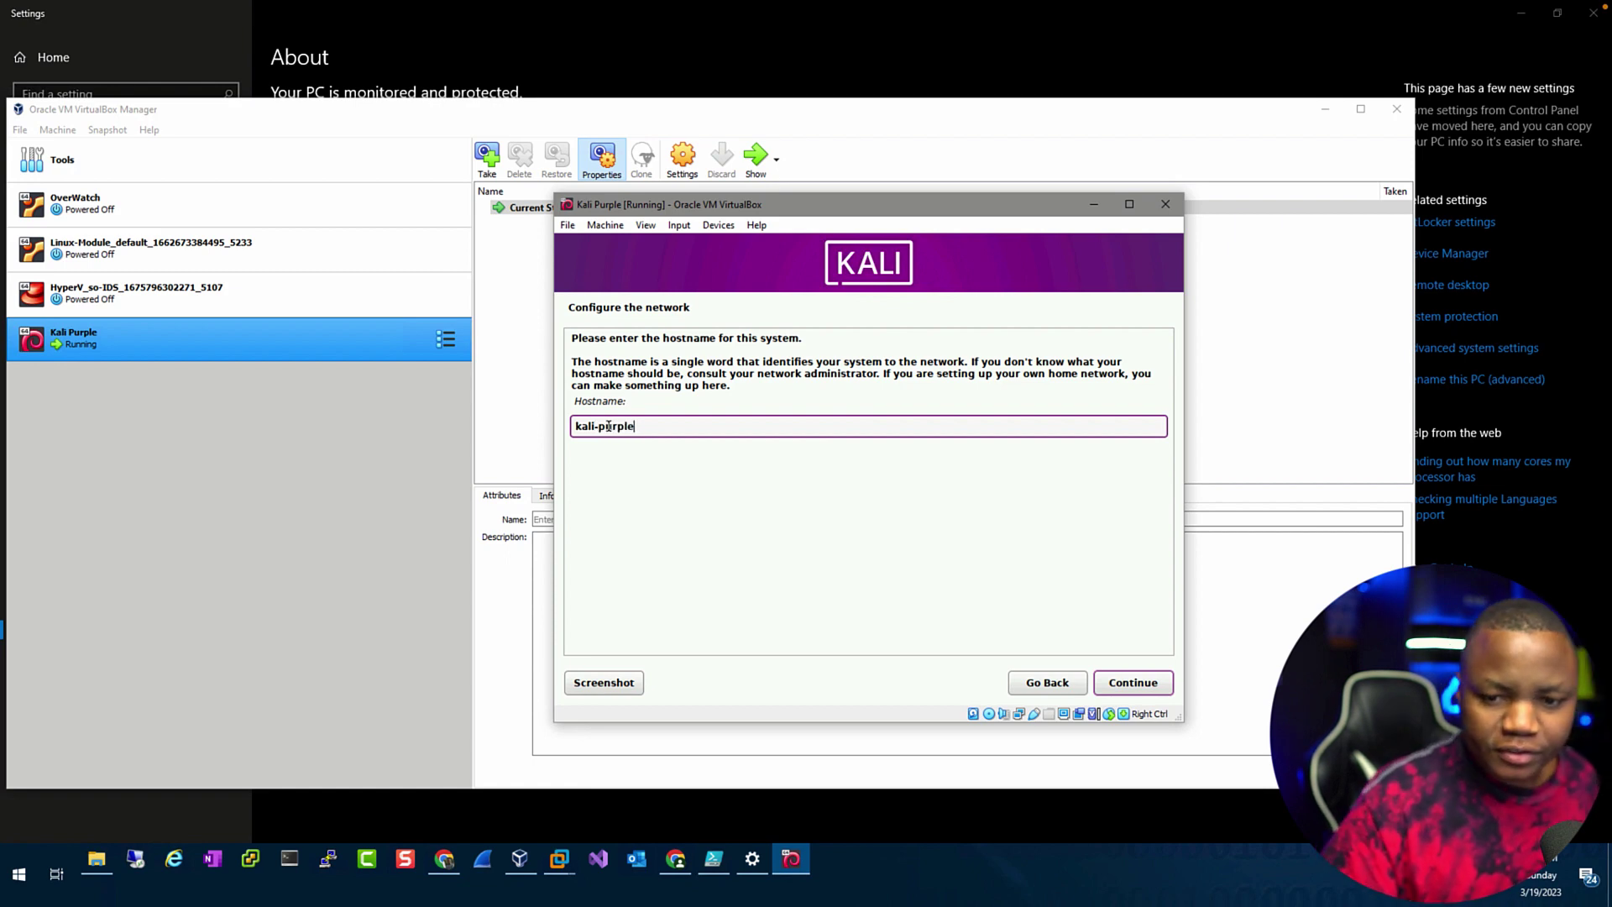
click(1106, 687)
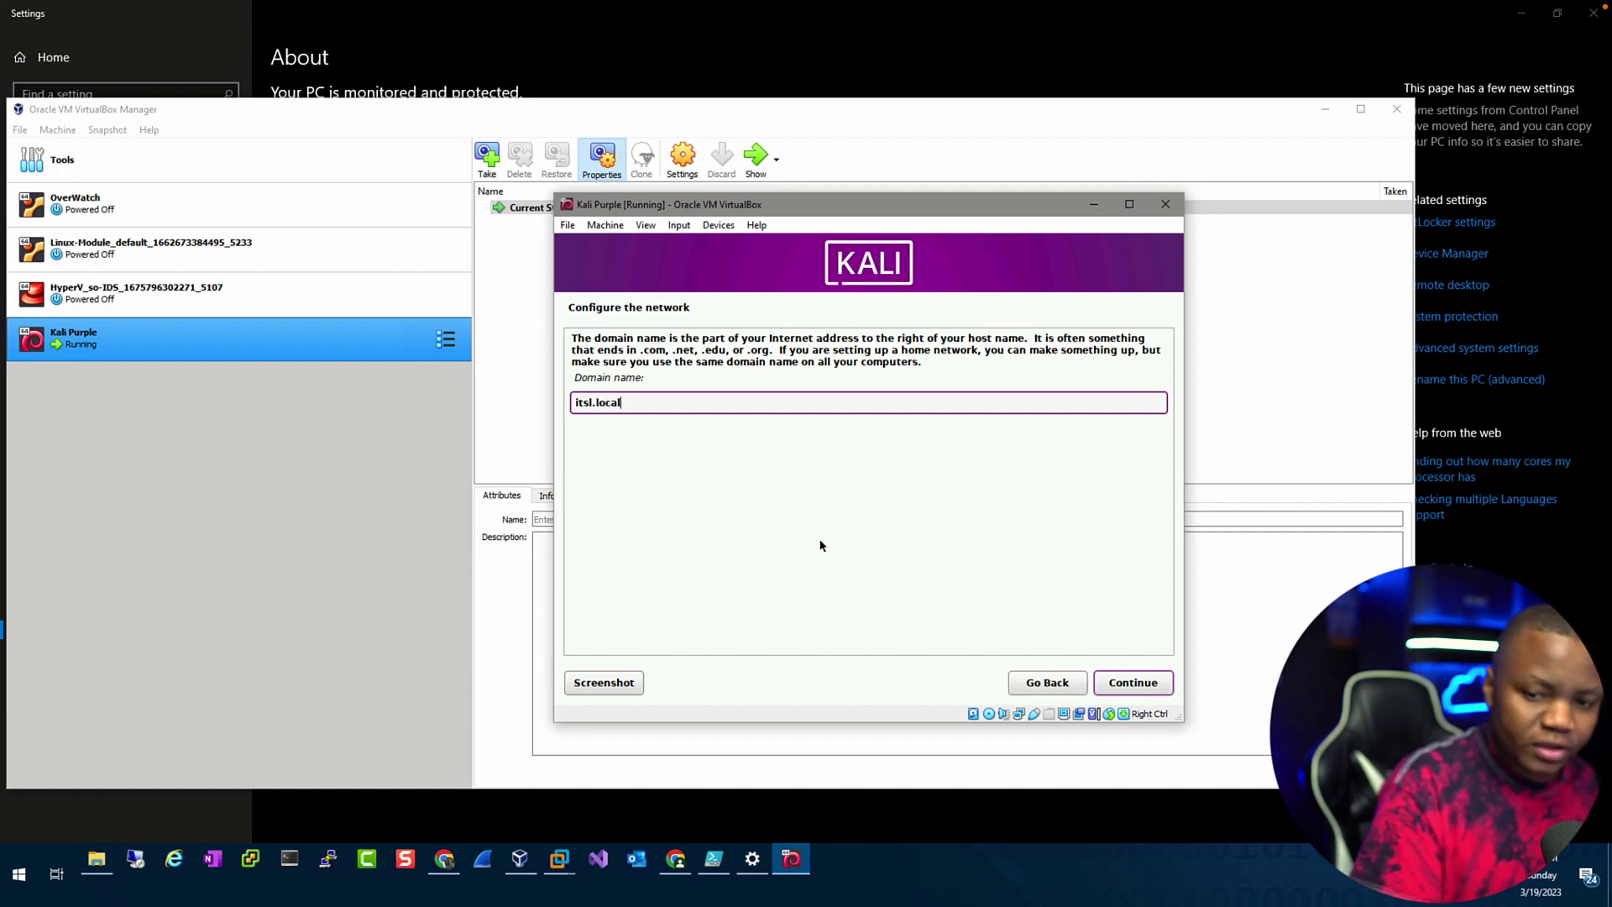
click(1109, 684)
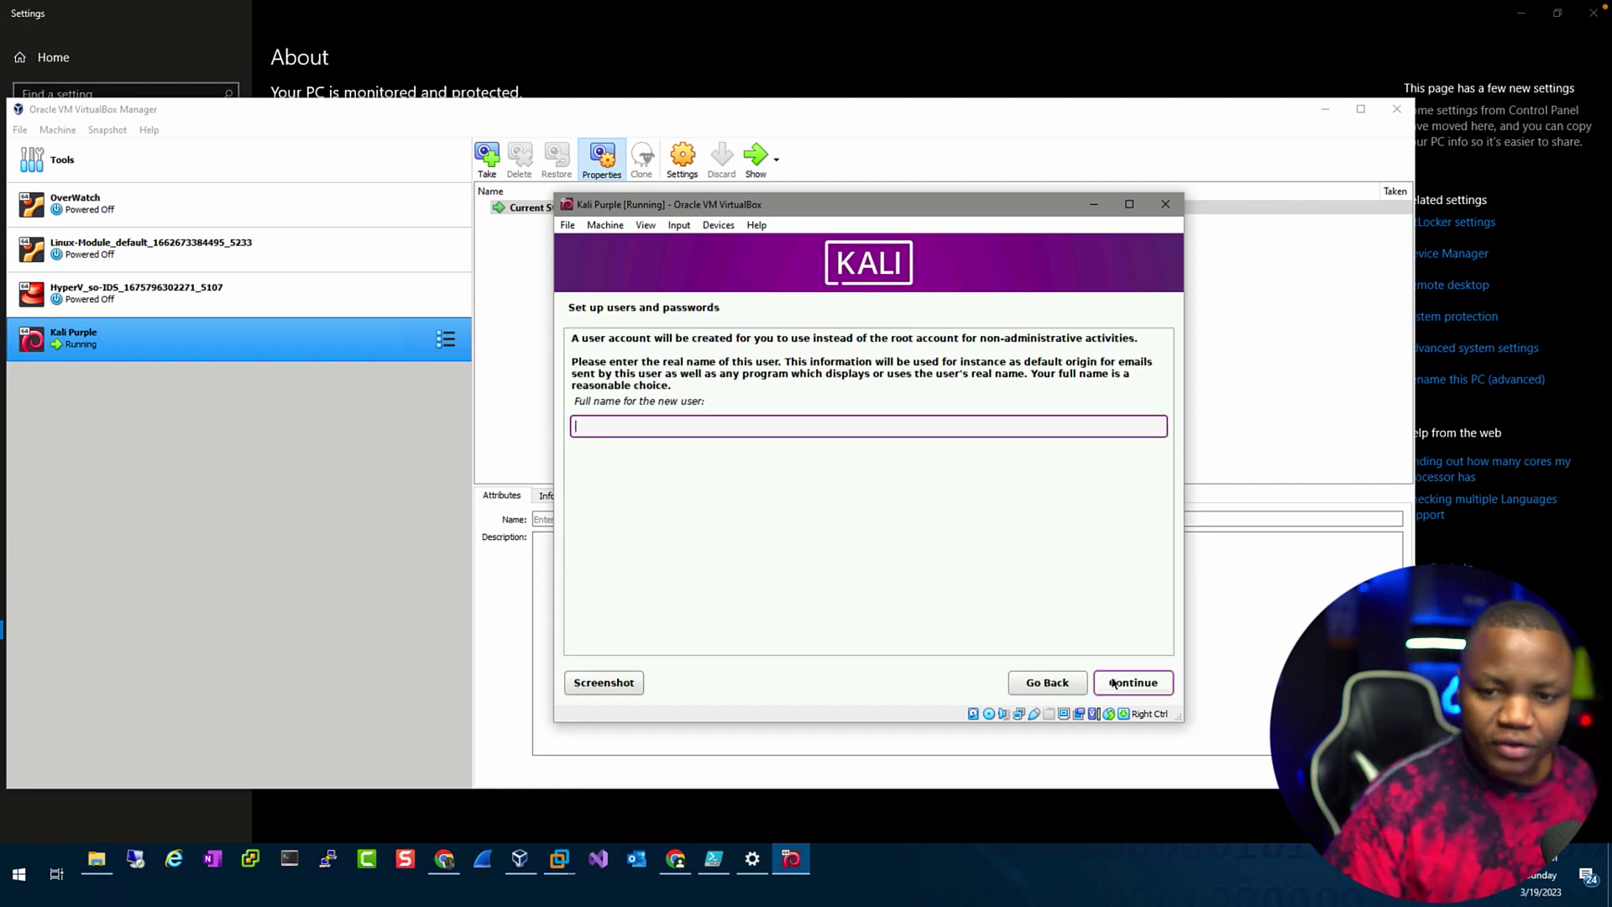
- Enter the new user's full name and accept the suggested username for the account
text(Imakonem)
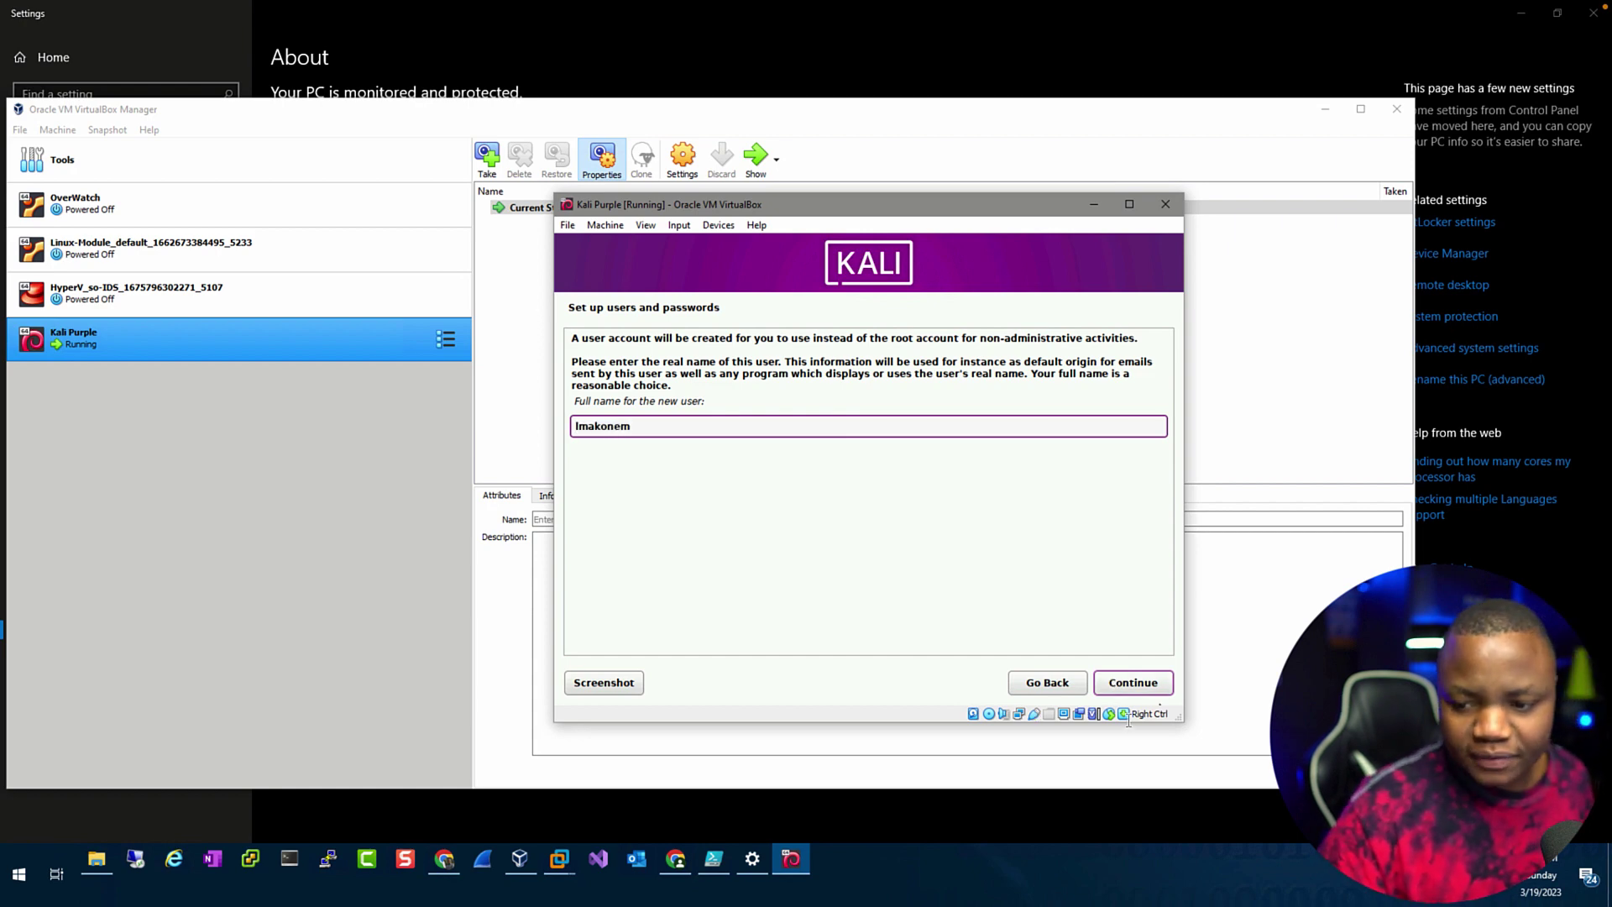
click(1126, 690)
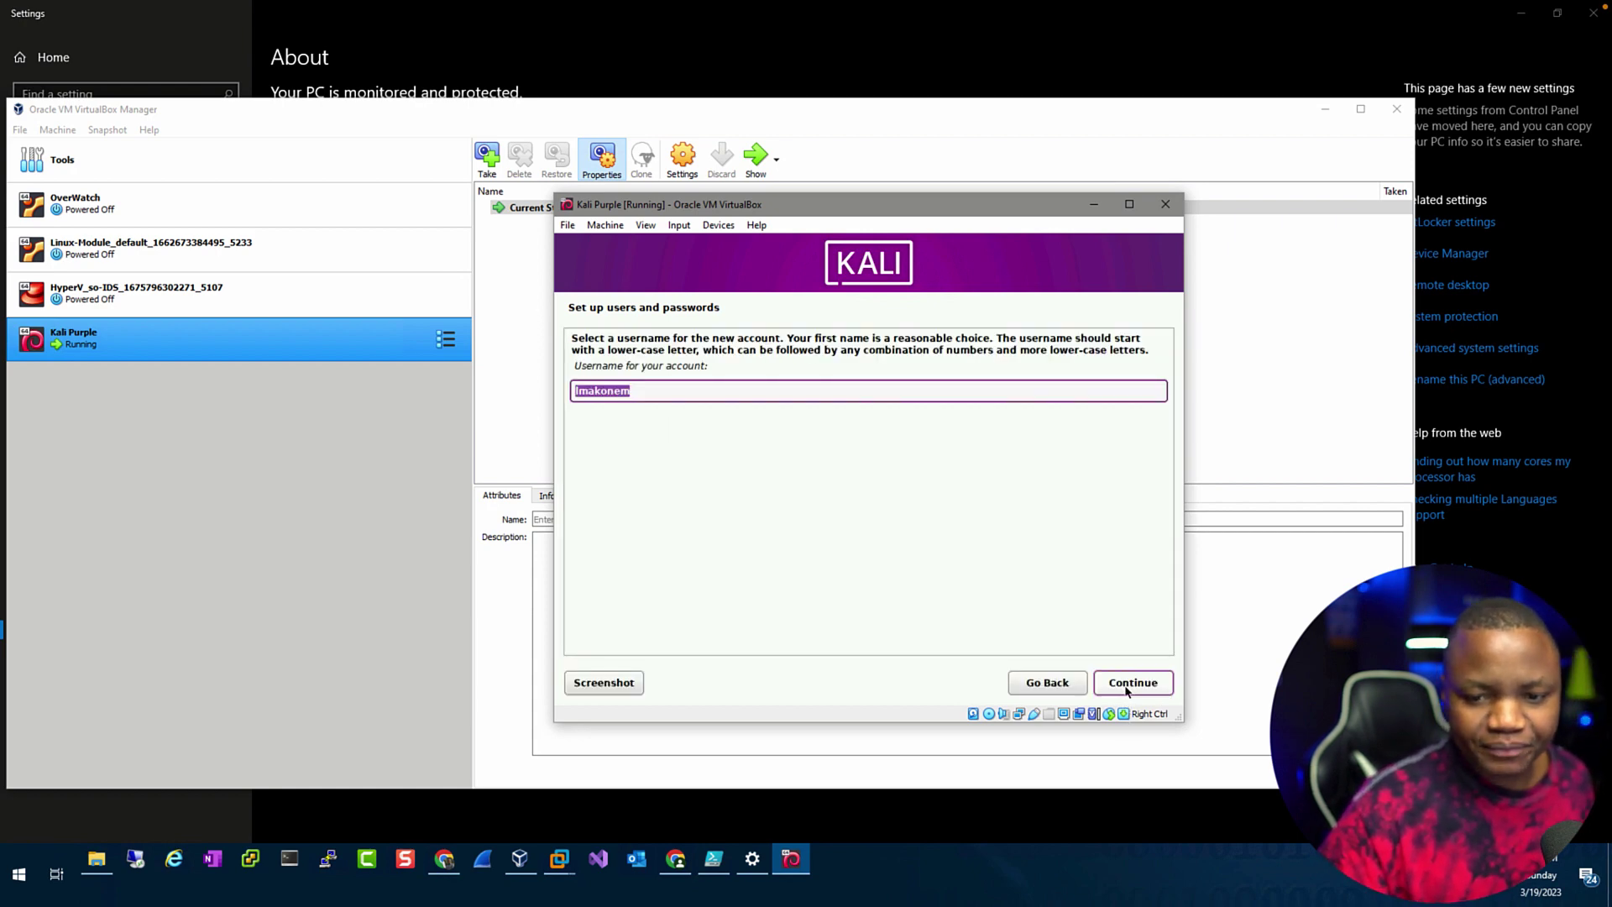
click(1127, 690)
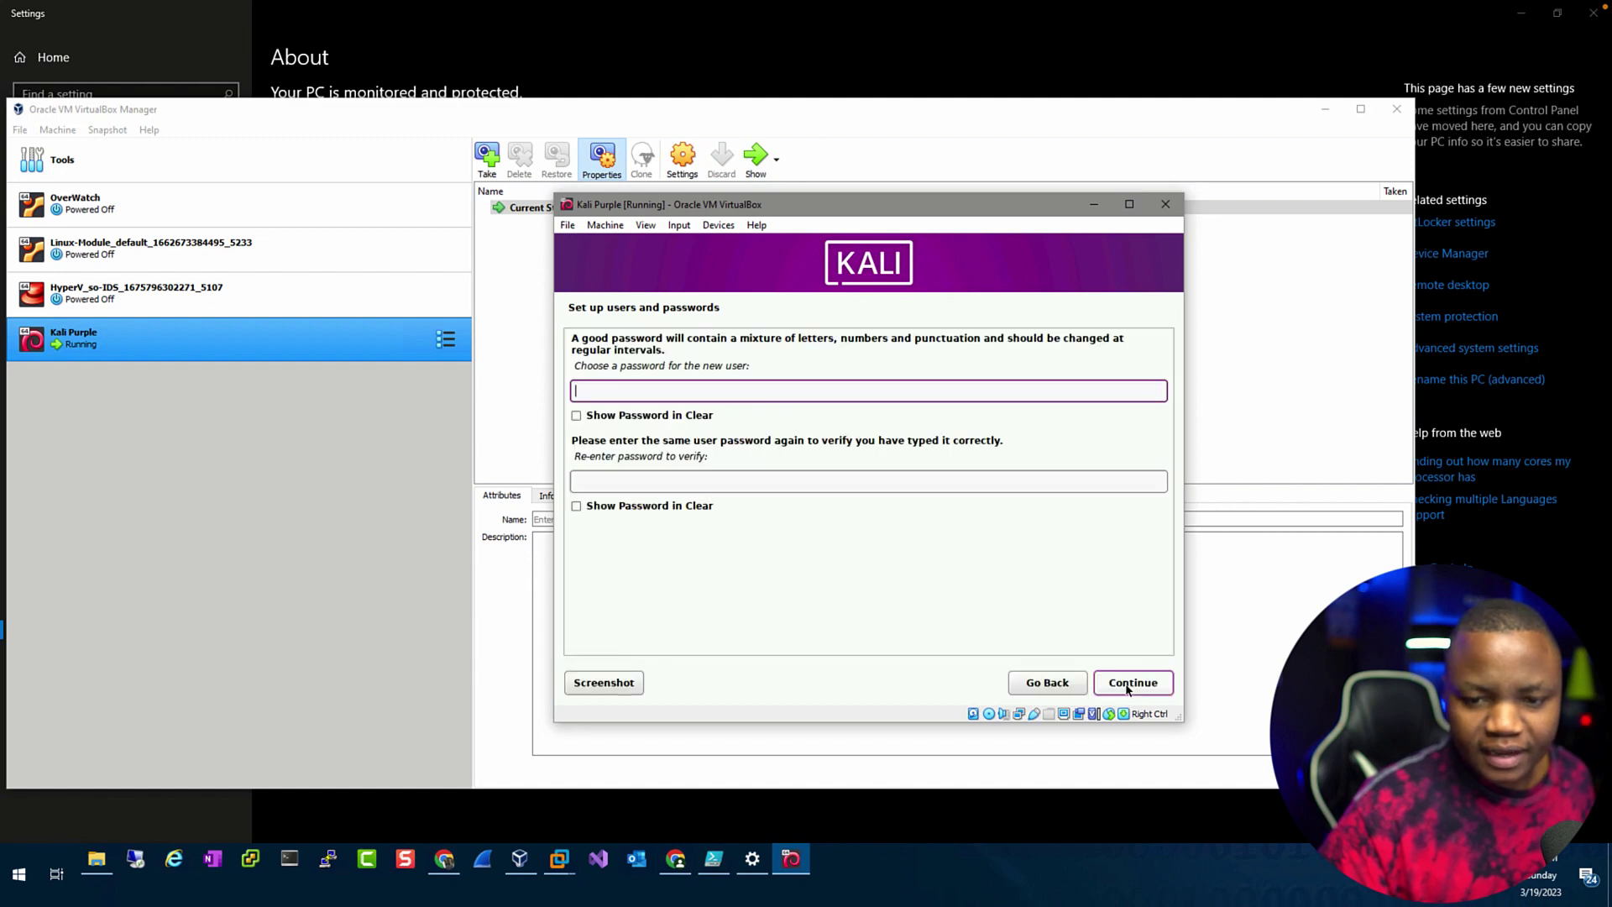
- Enter the new user's account password, repeat it for verification and submit it
text(*******)
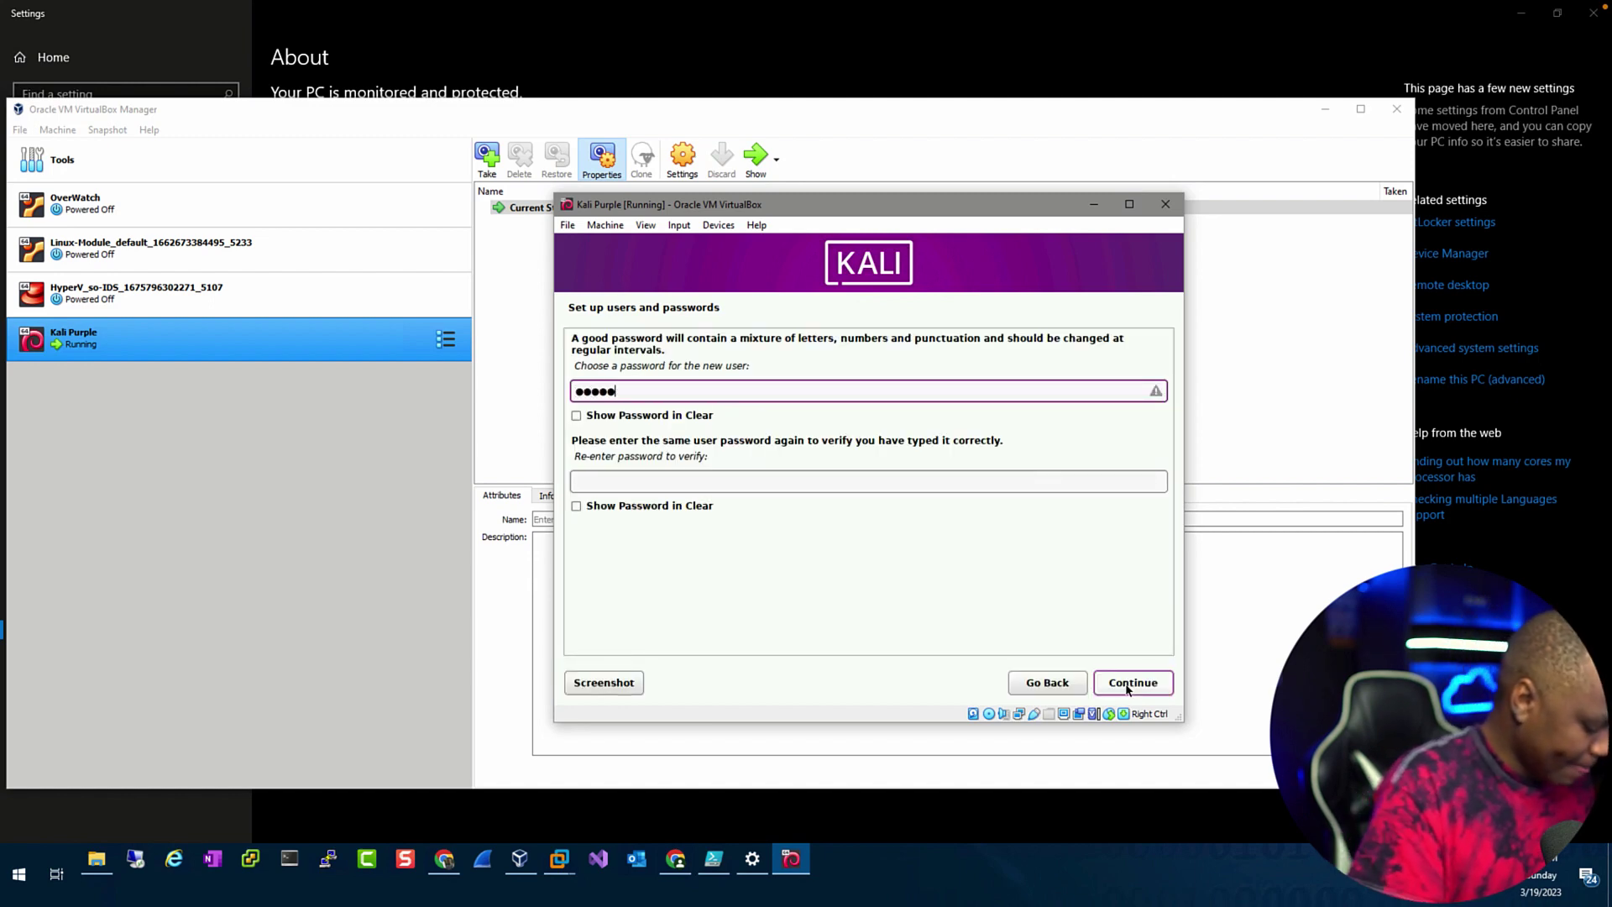
text(****)
key(Tab)
key(Tab)
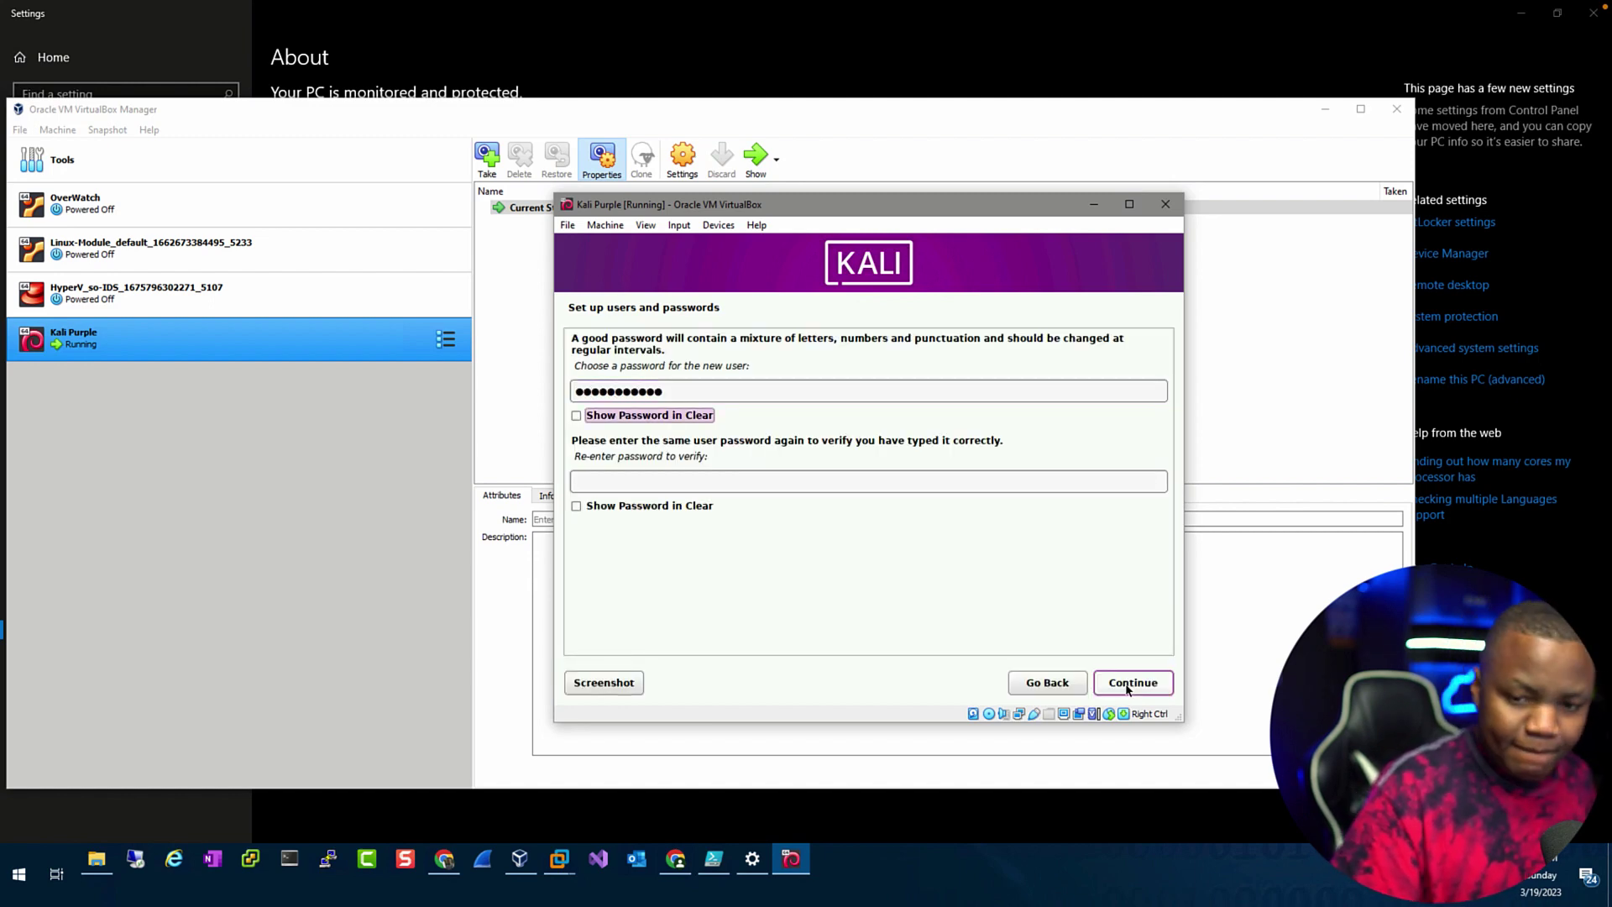
text(************)
key(Return)
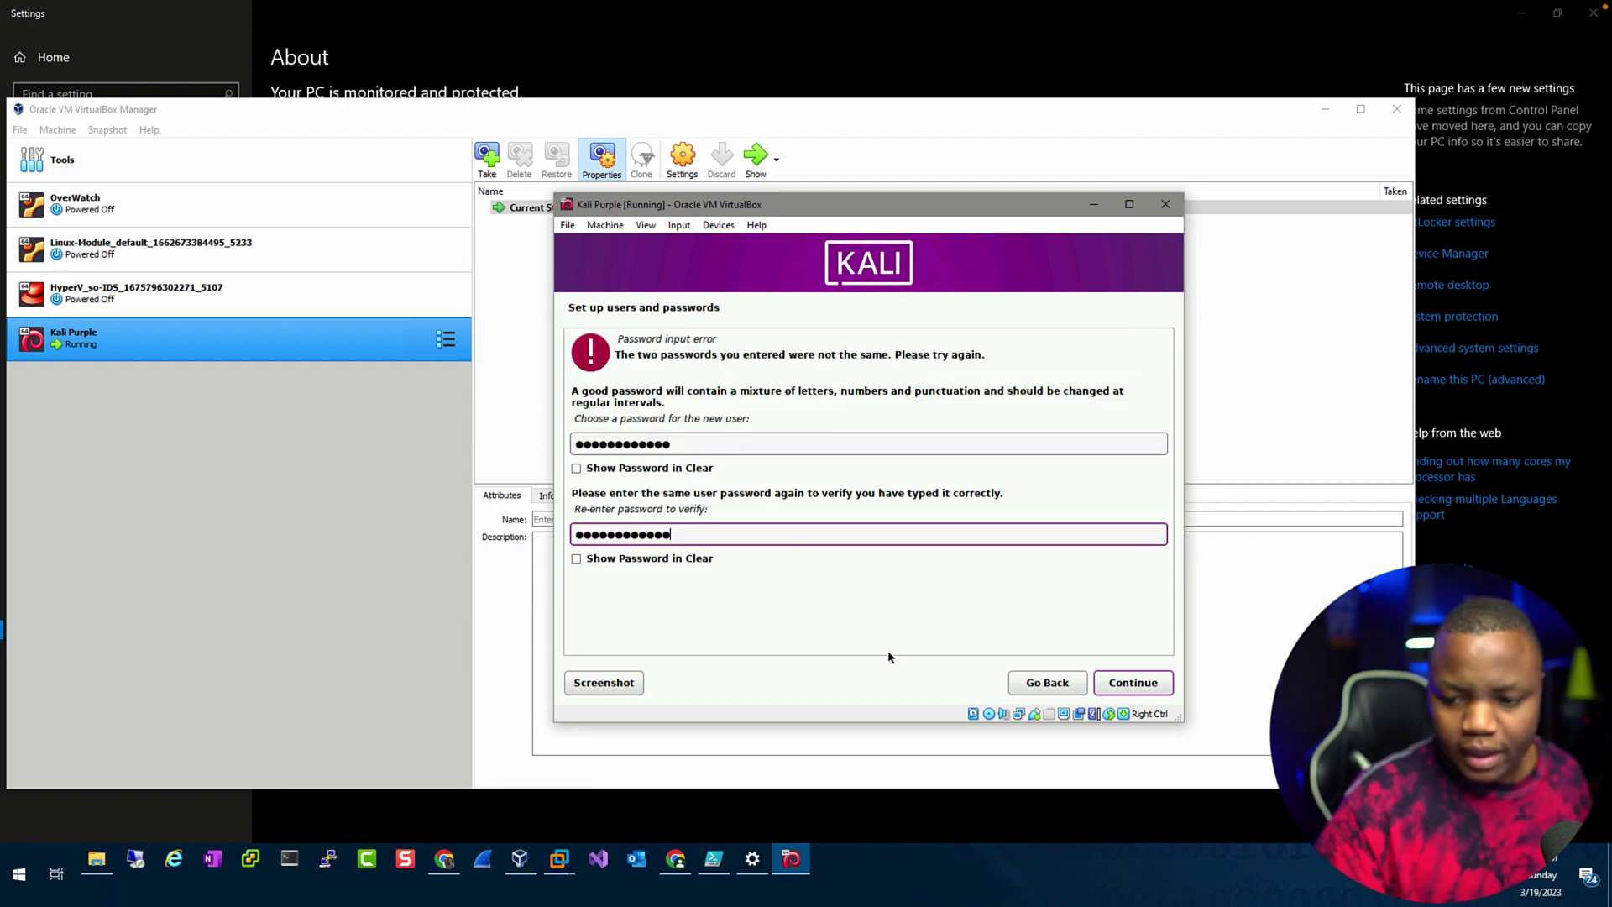
click(1117, 680)
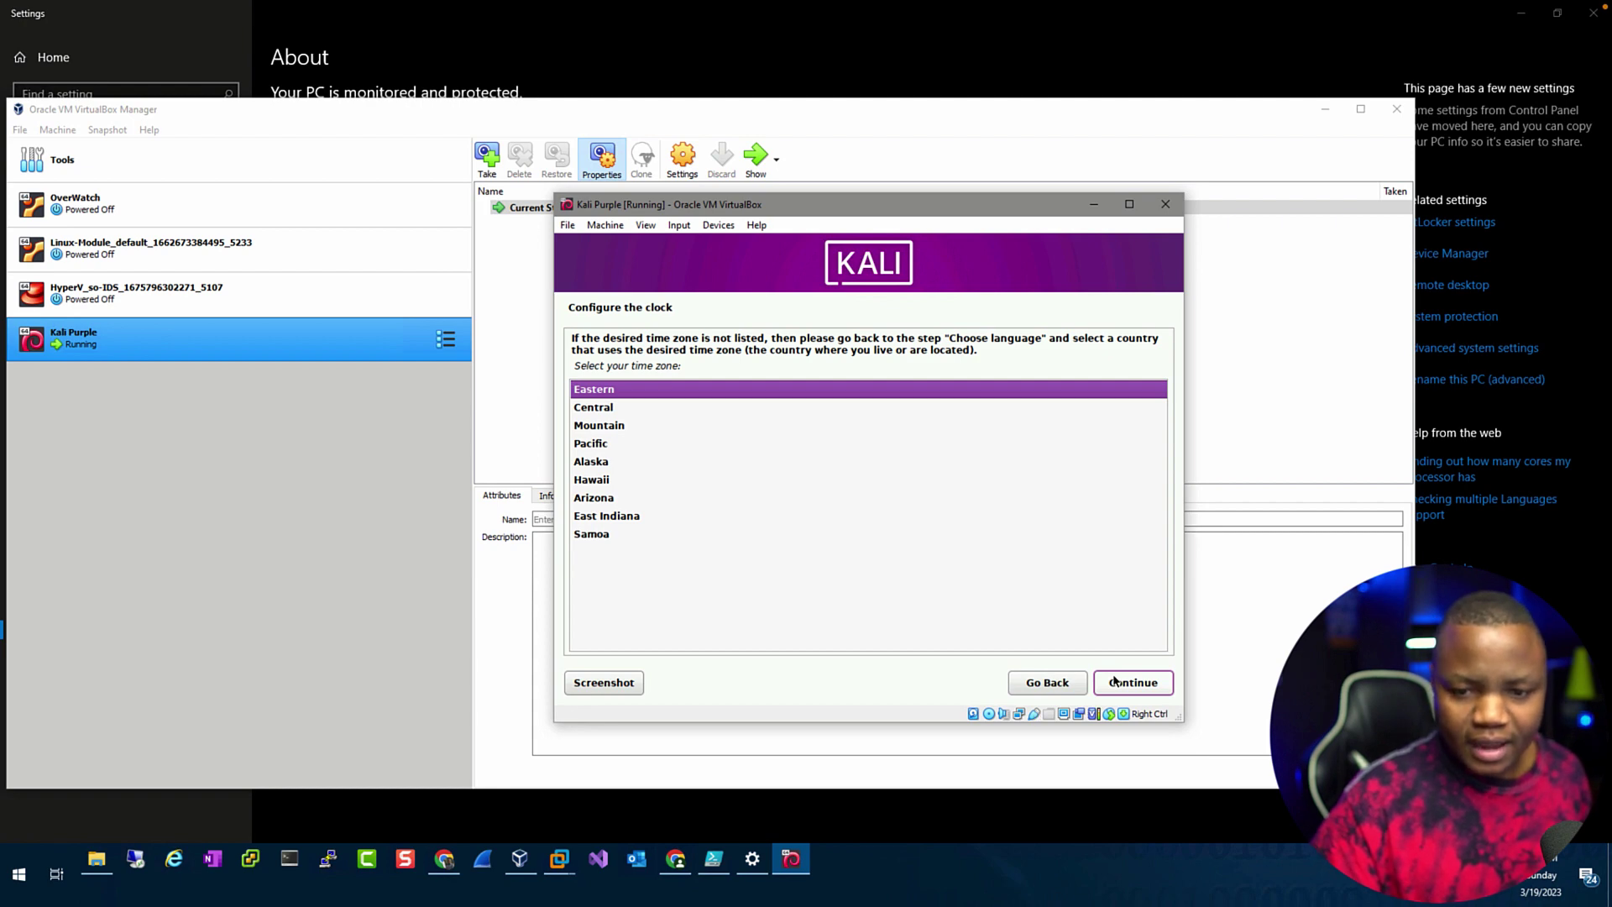
- Set the system clock's time zone to Central
click(635, 409)
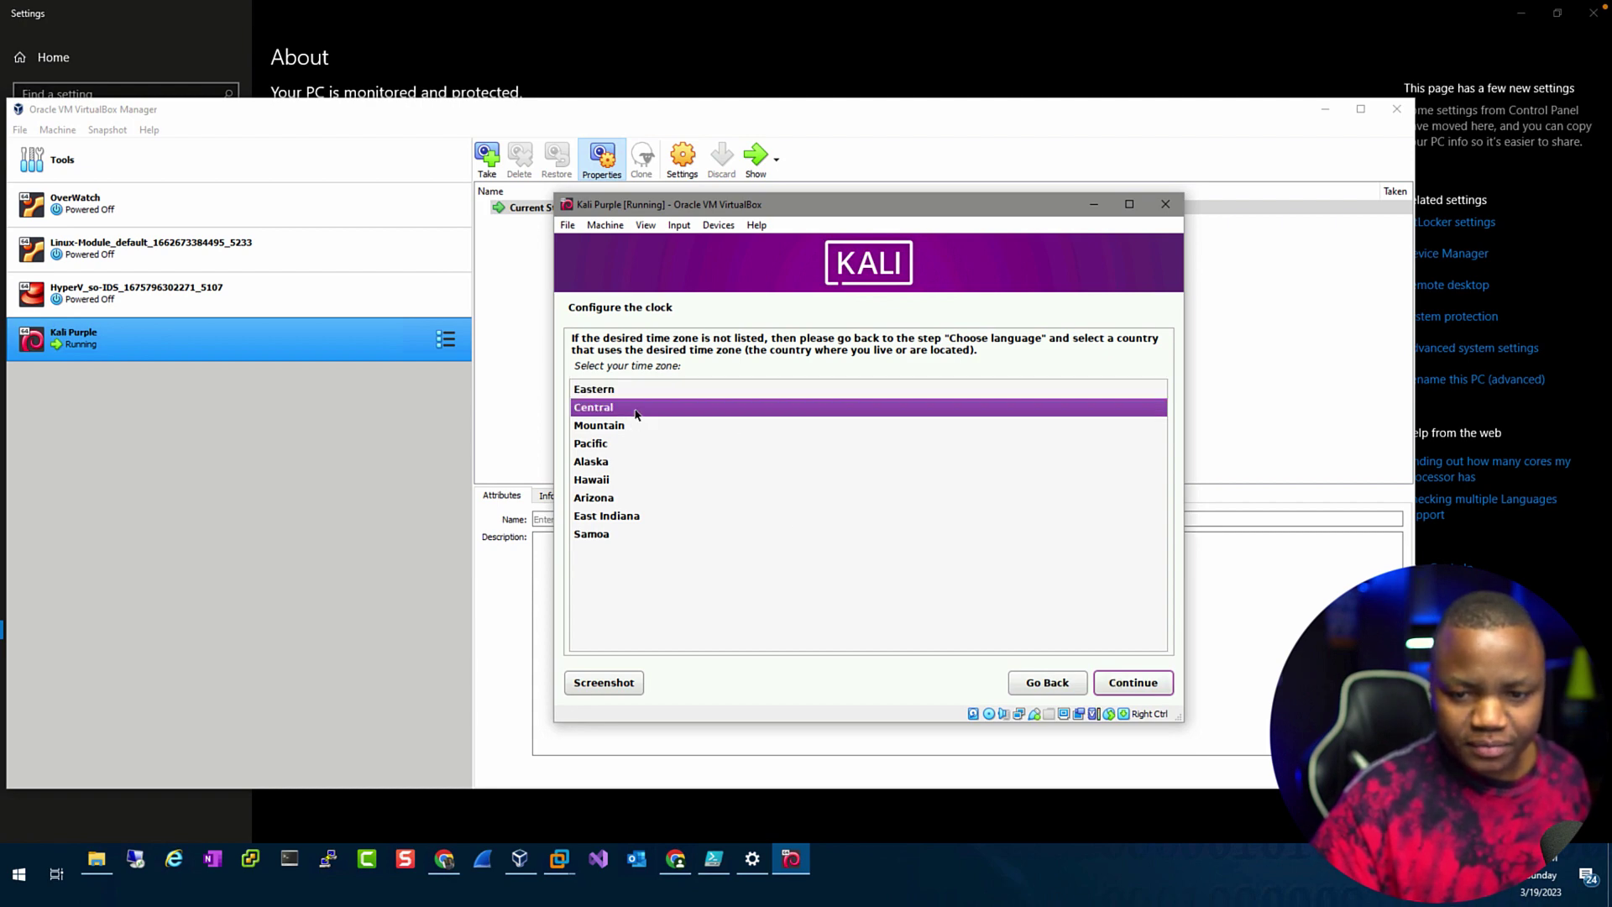
click(1135, 680)
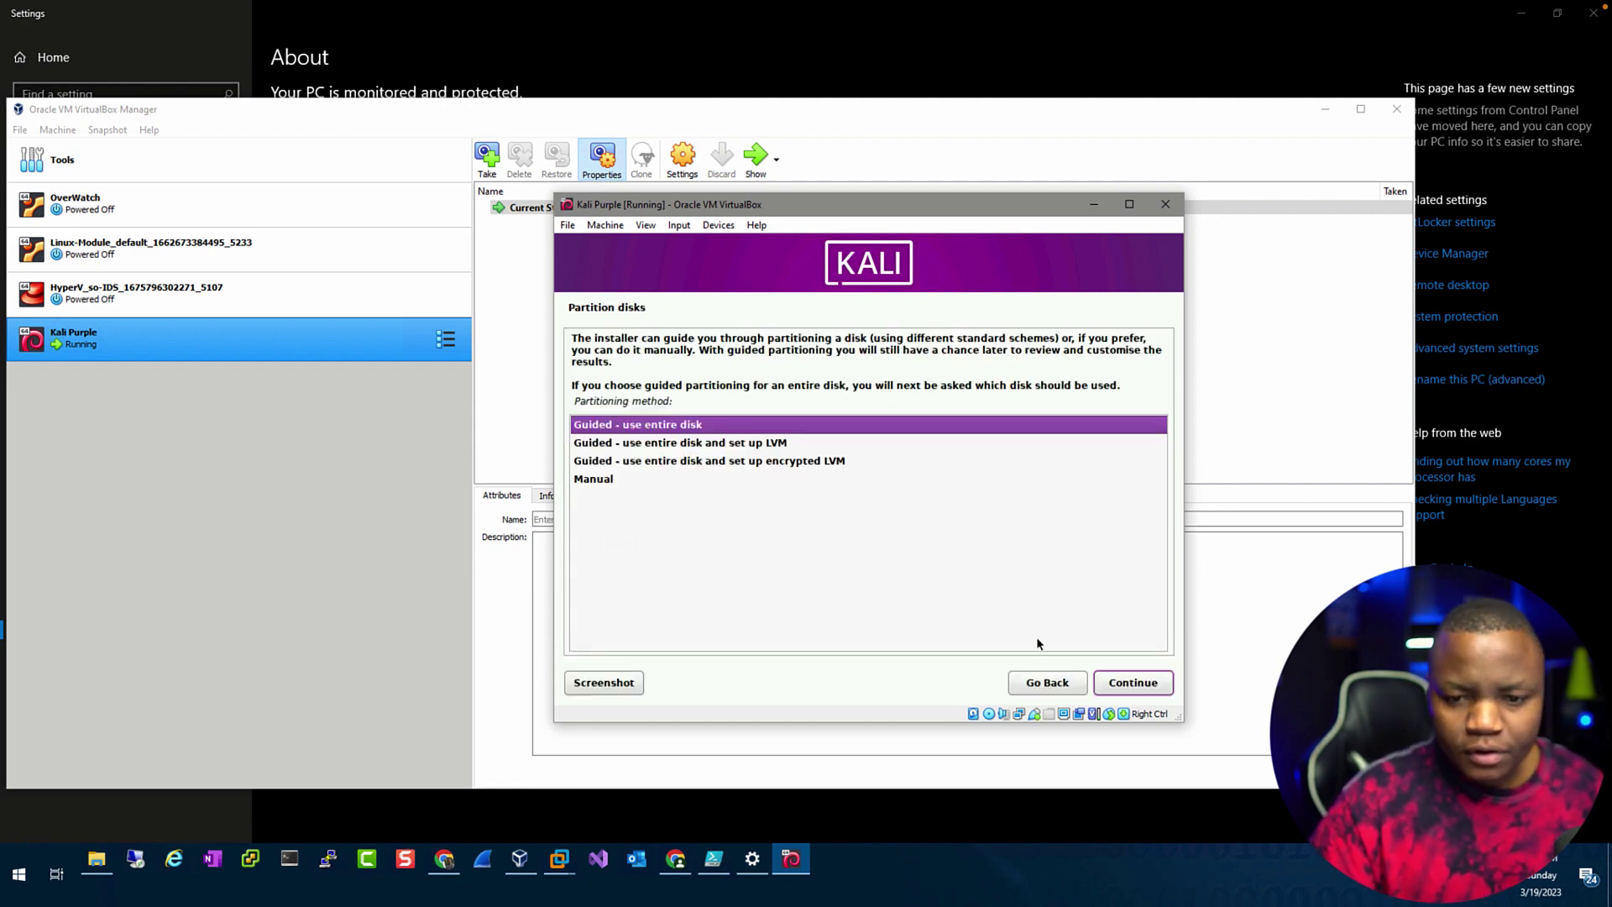
- Partition the entire VBOX hard disk (sda) with the guided method and agree to write the changes to disk
click(1131, 680)
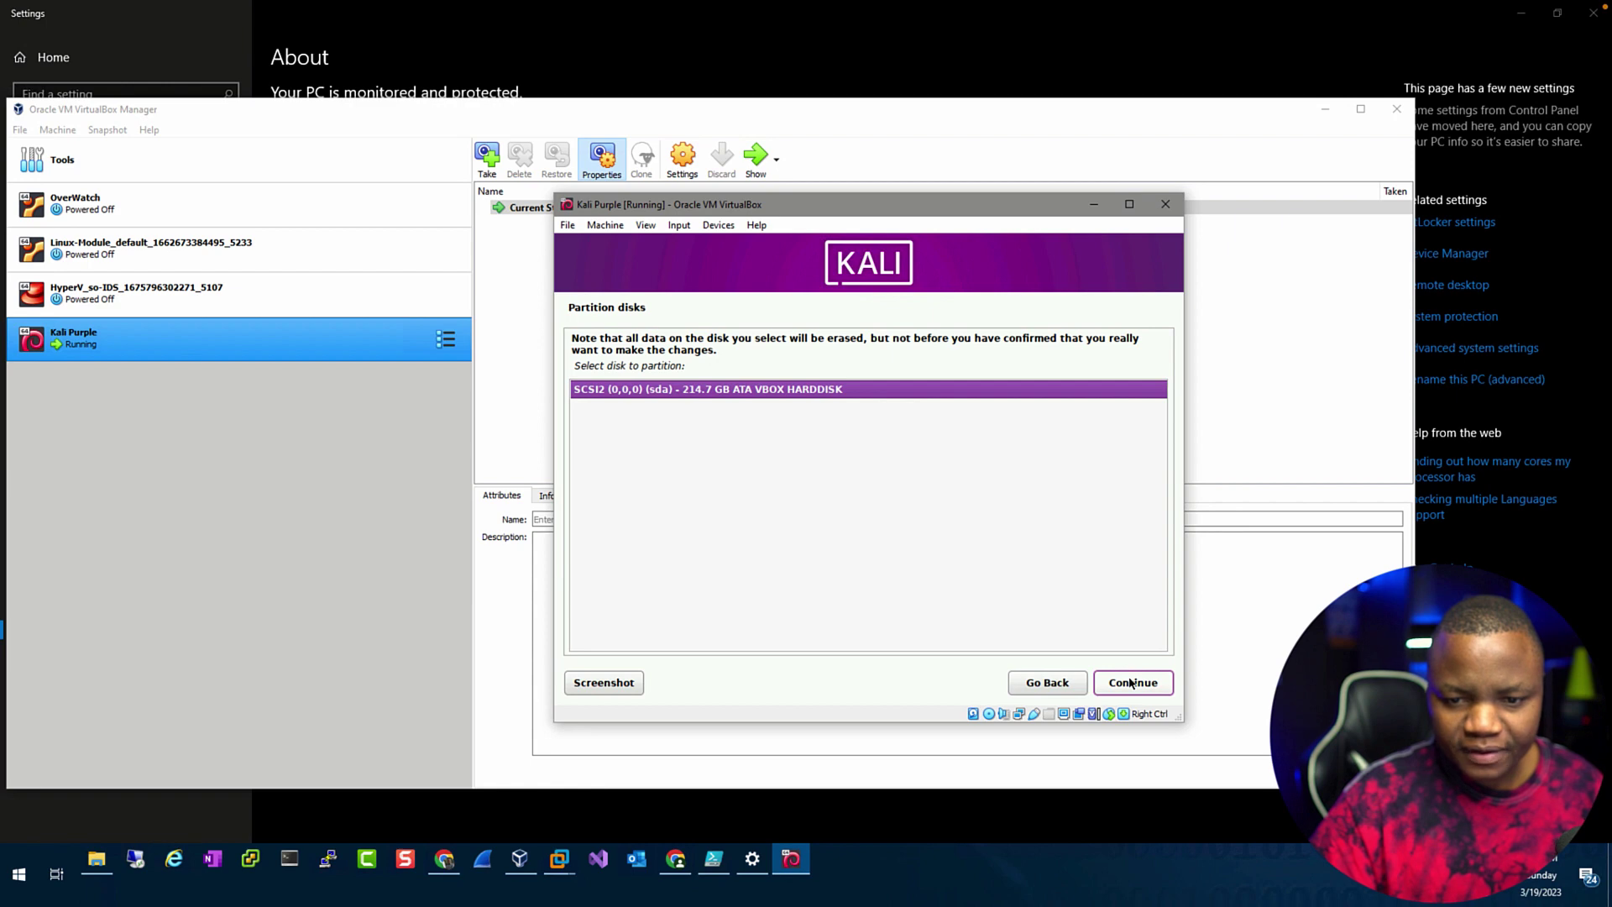
click(1132, 682)
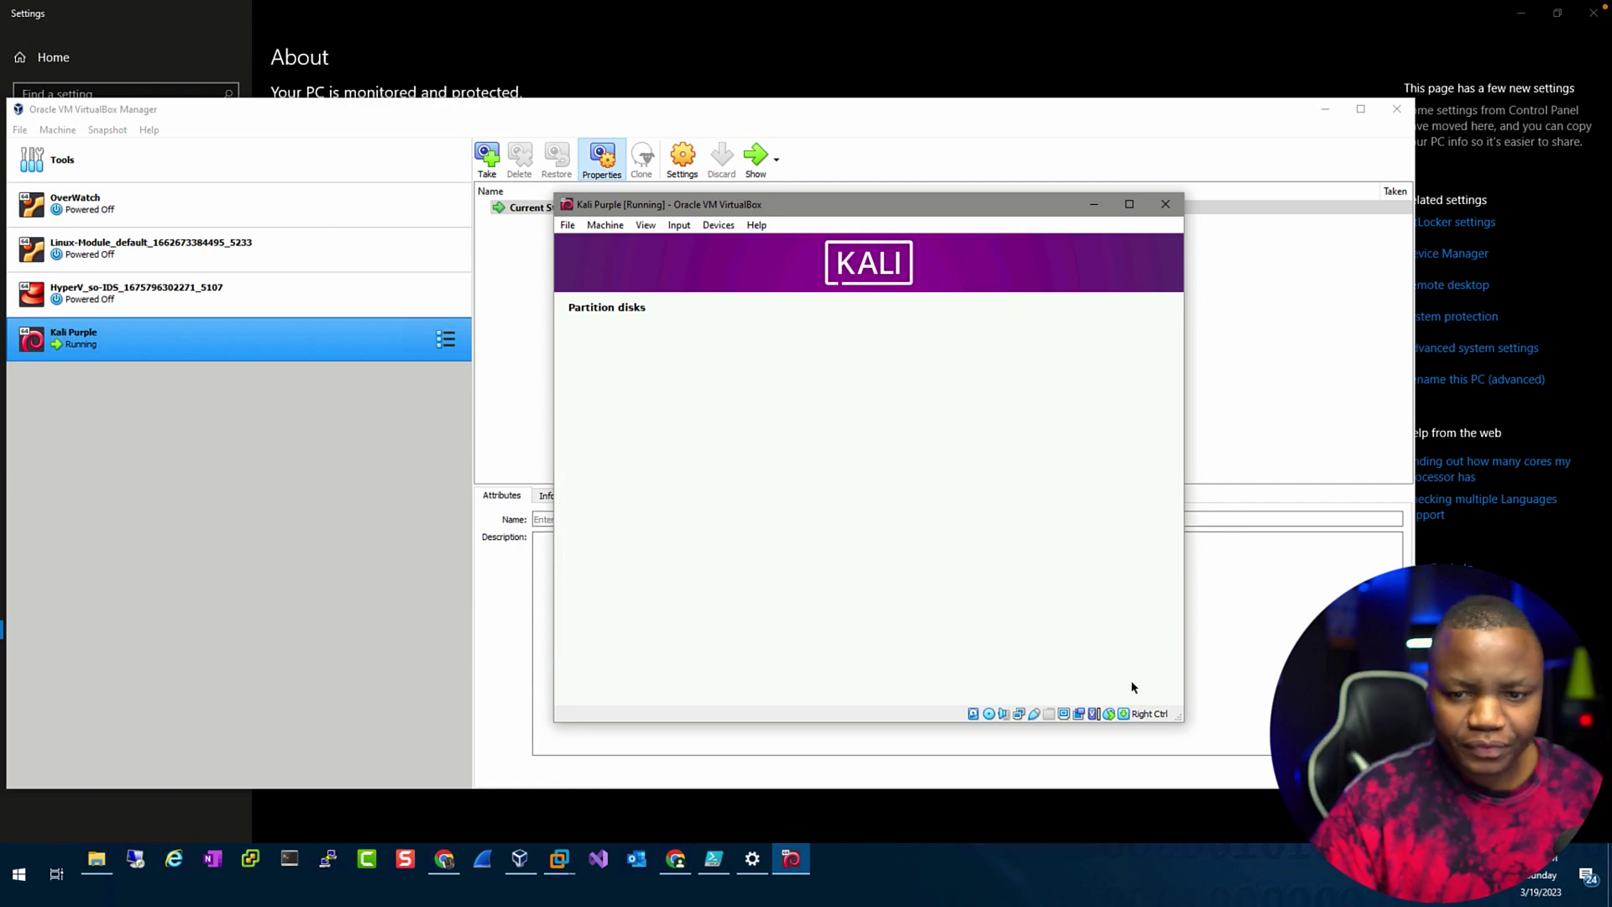
click(1132, 682)
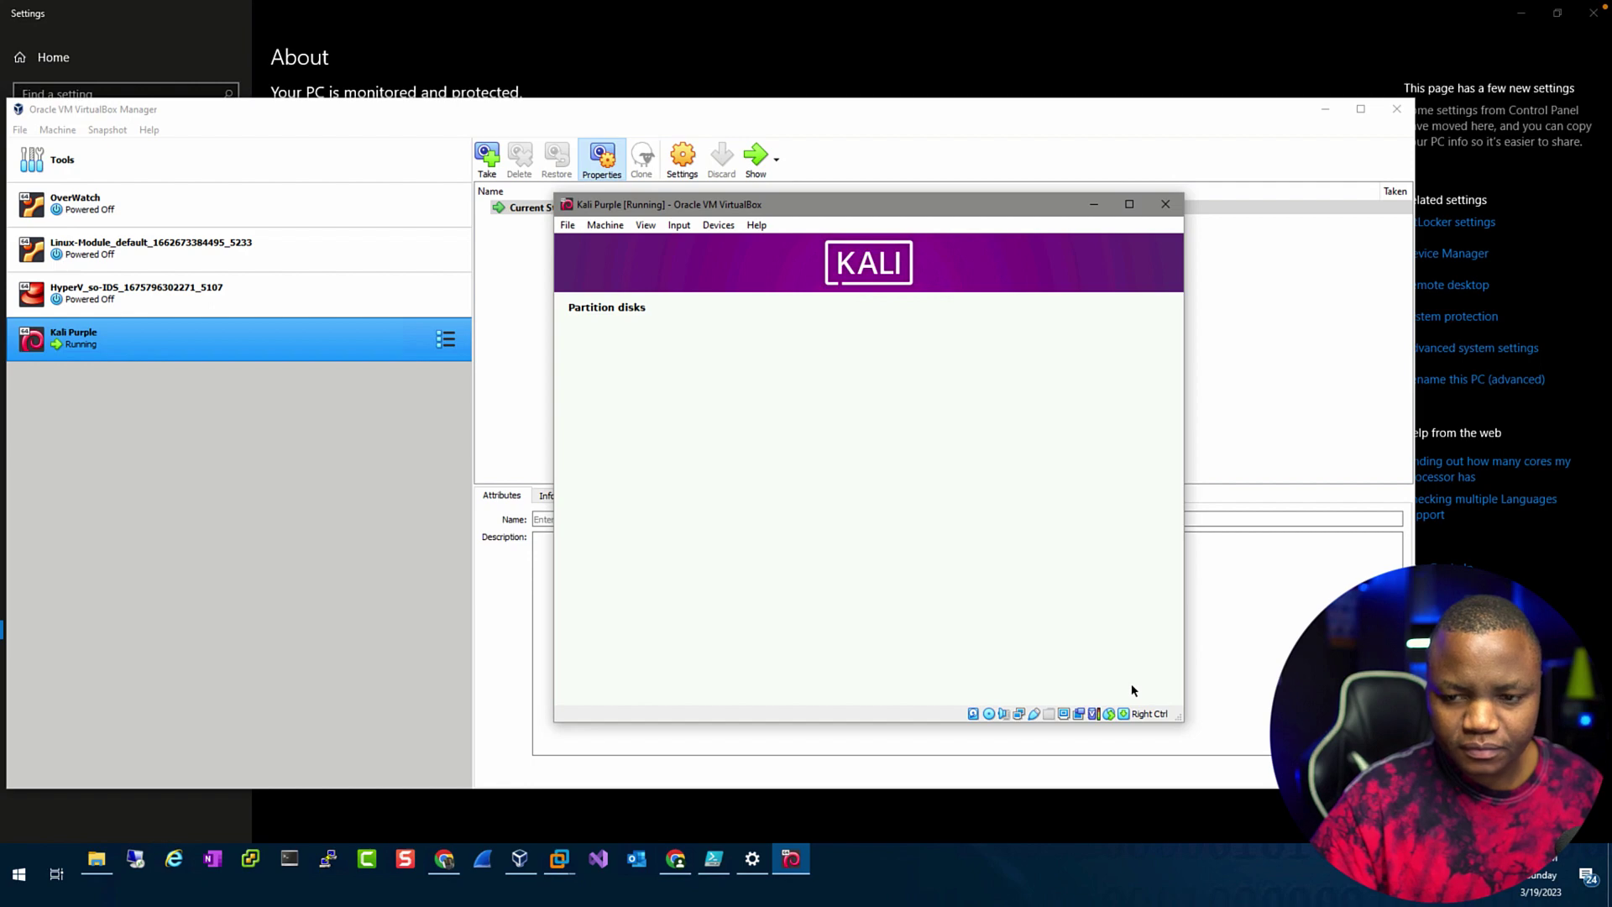
click(1131, 683)
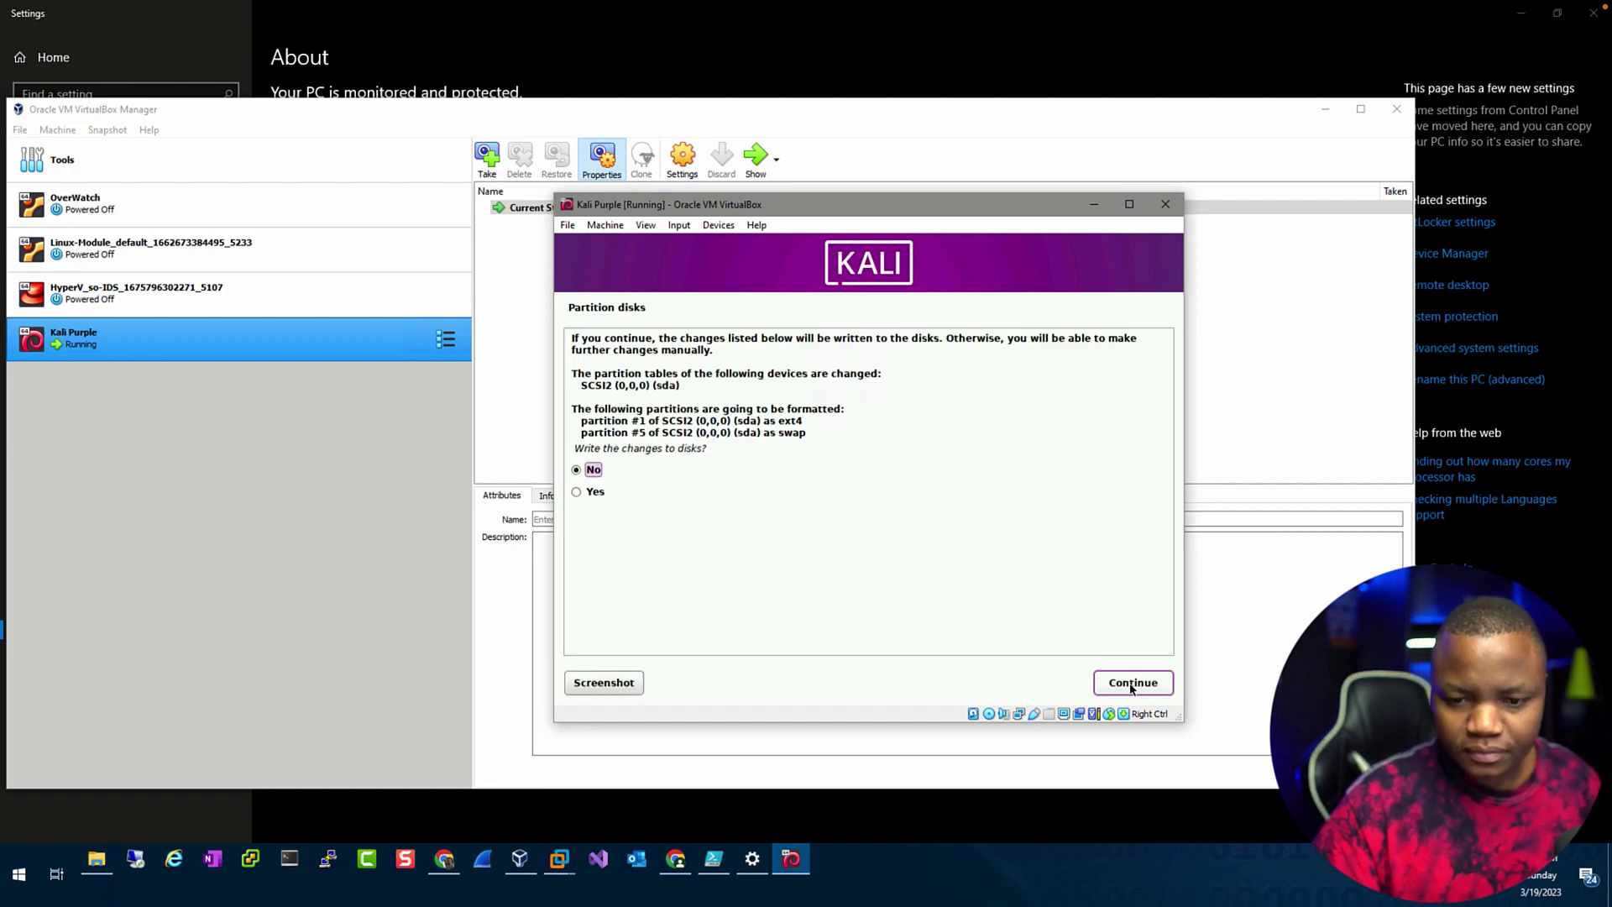
click(596, 493)
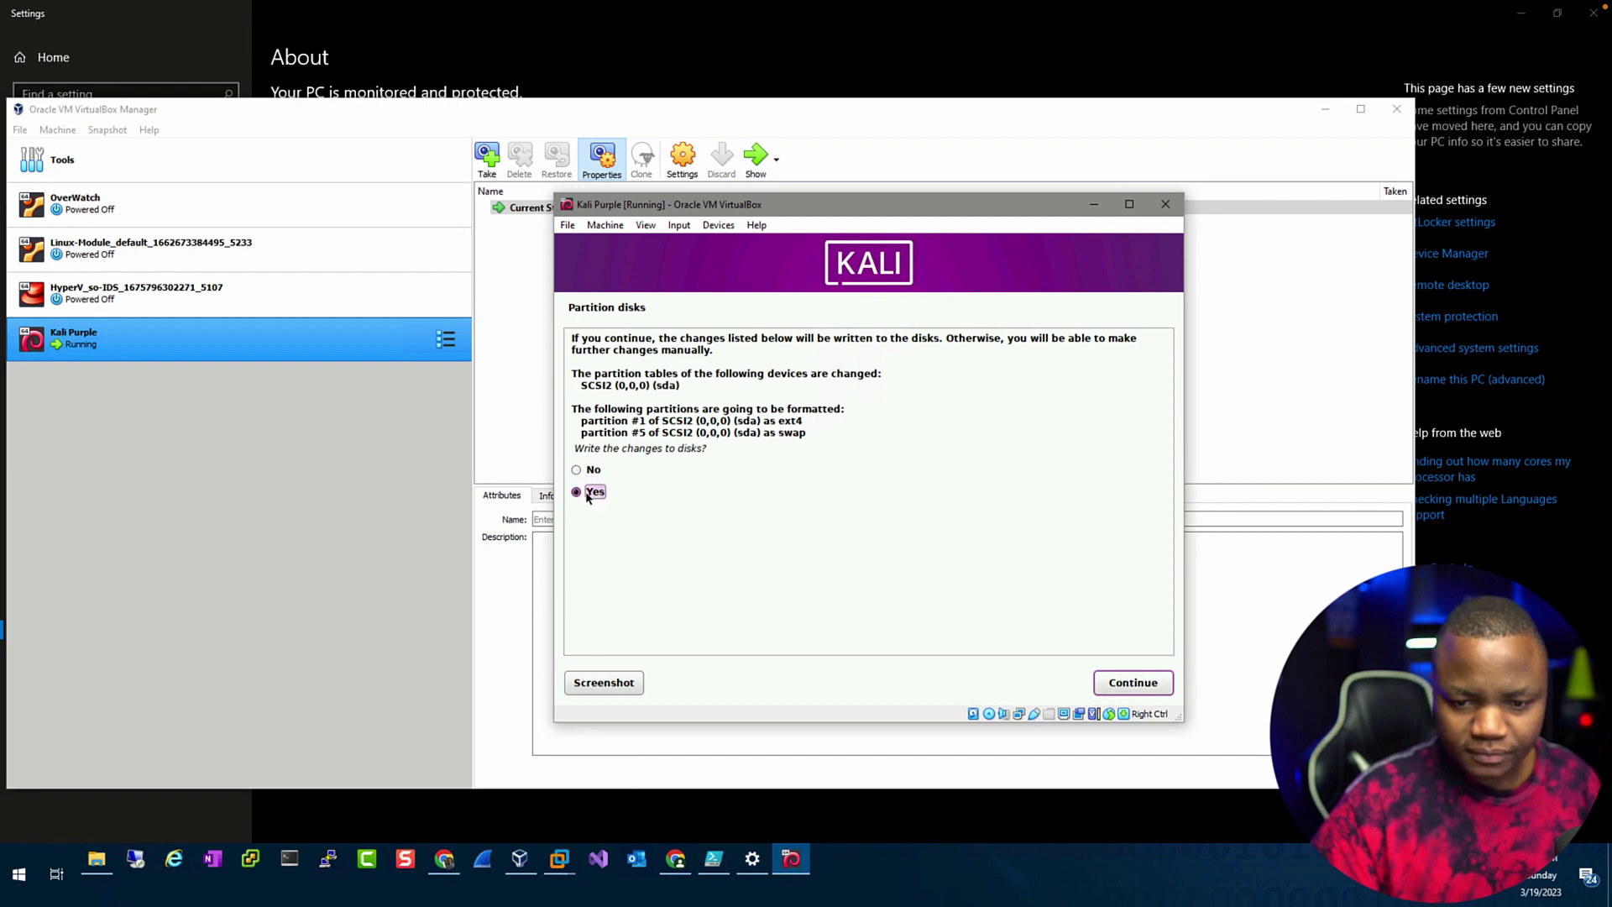
click(1139, 684)
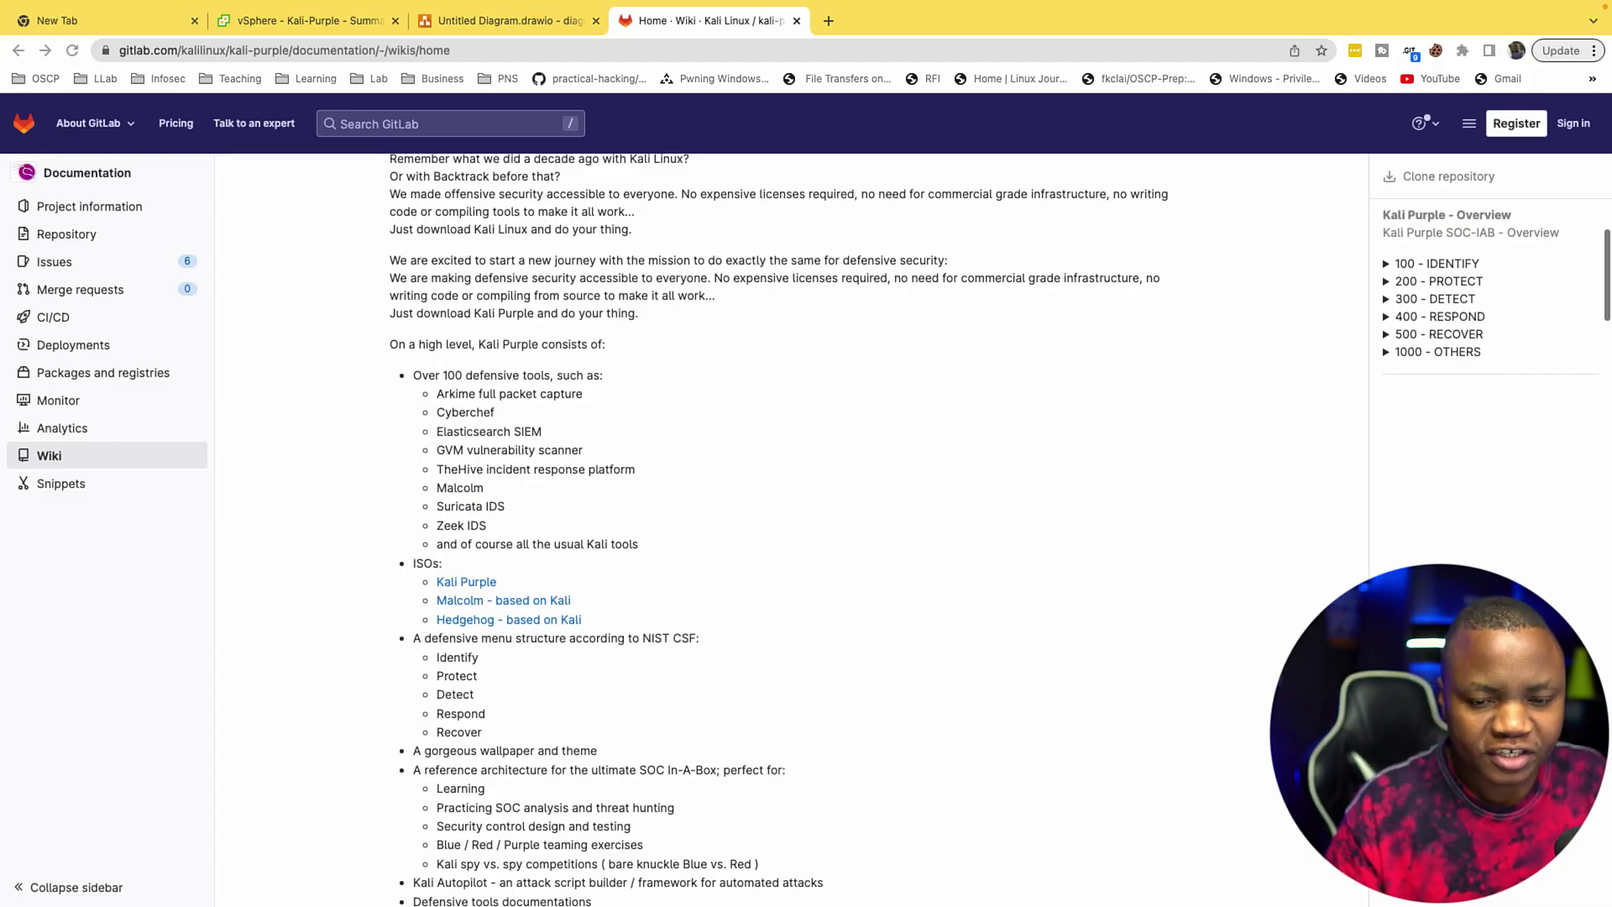
- Switch to the Kali Purple GitLab wiki, review its feature list, highlight Elasticsearch SIEM and open the Kali Purple ISO link
scroll(789, 529, up, 10)
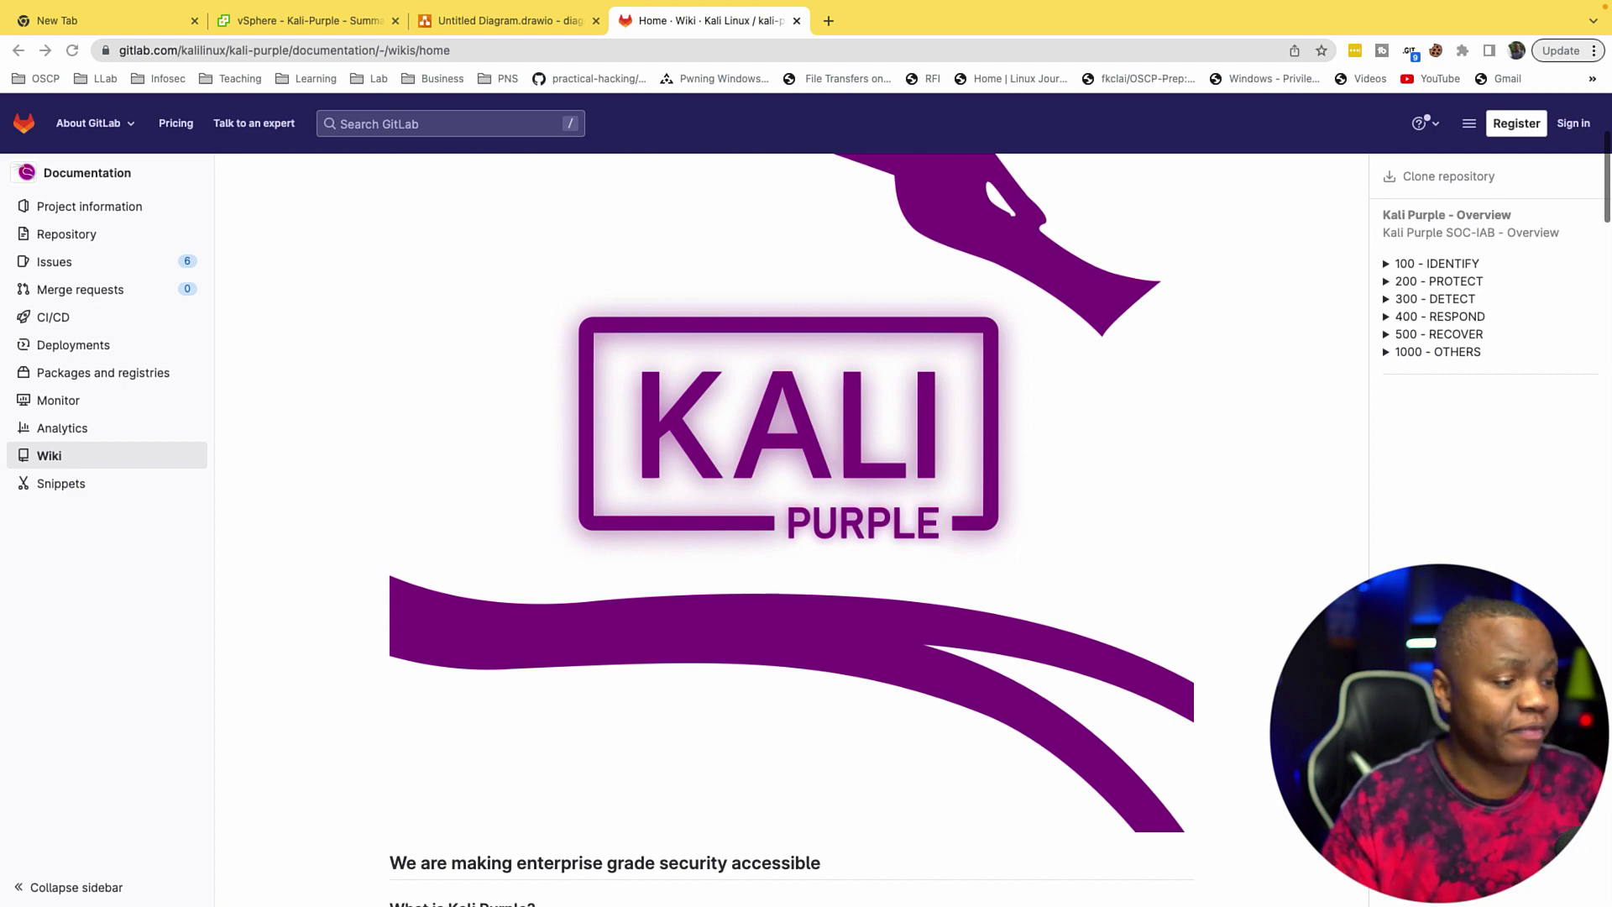
scroll(789, 529, down, 10)
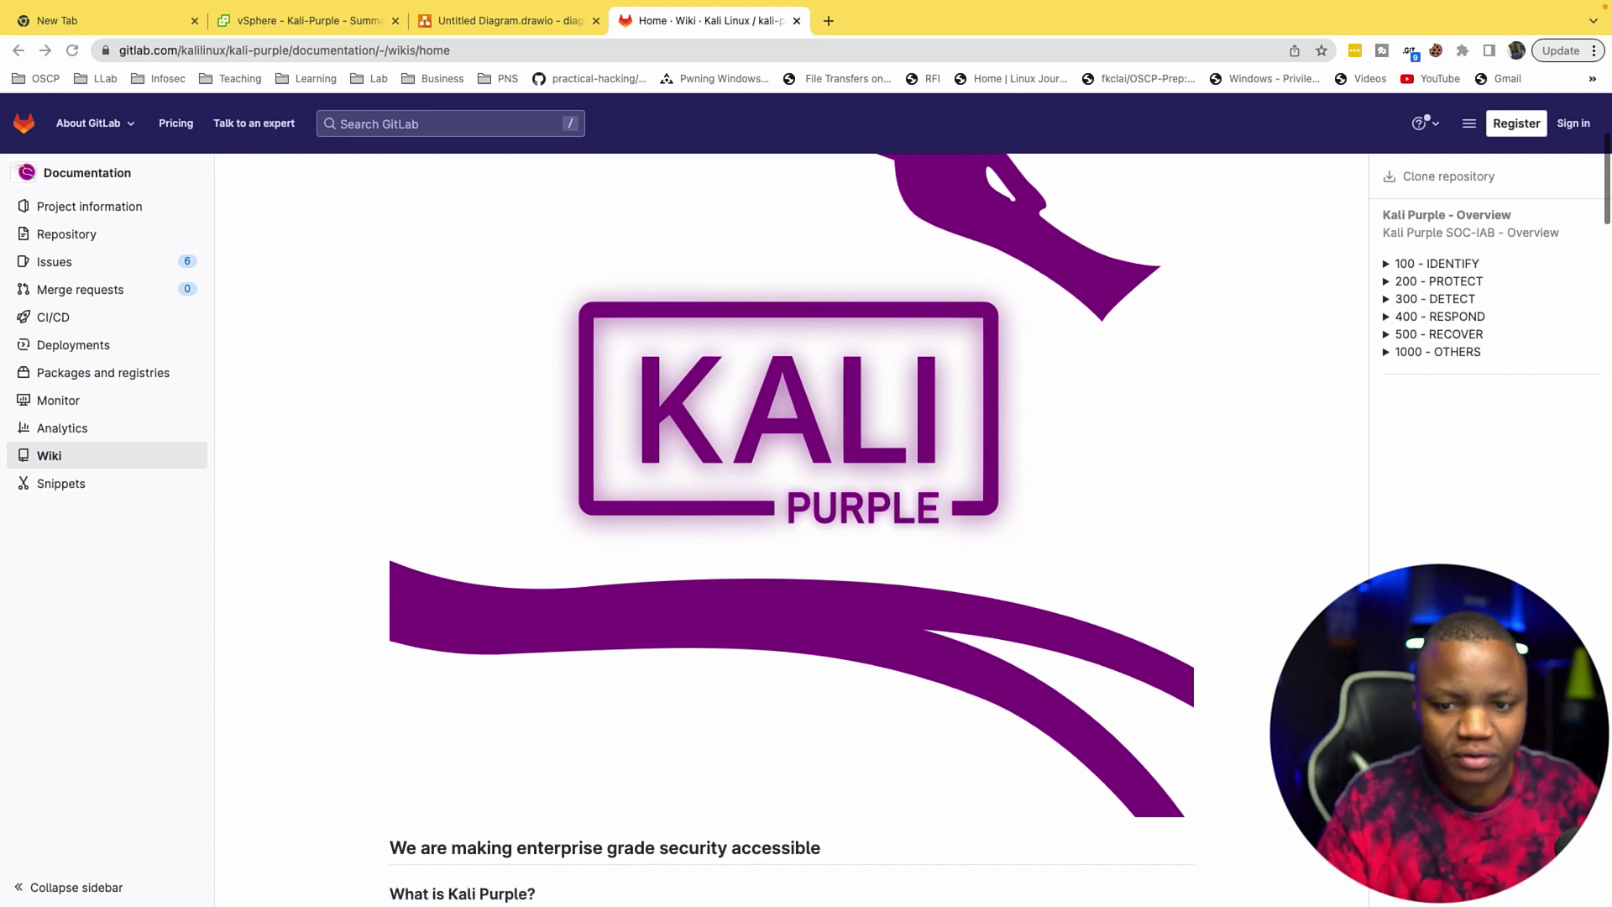
scroll(789, 529, up, 3)
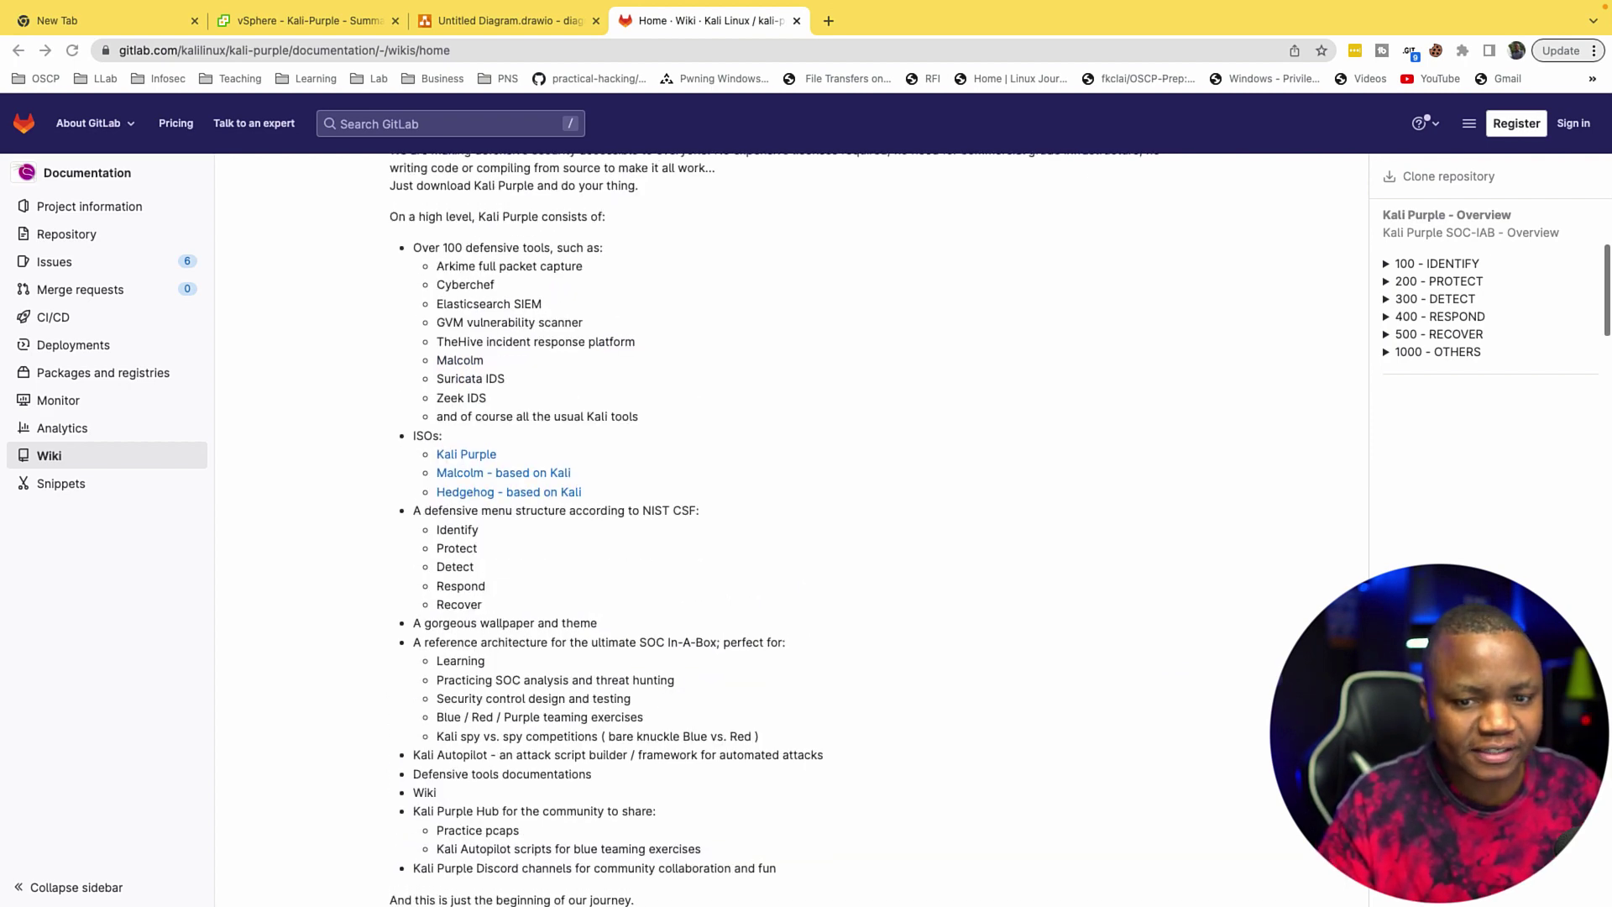
drag(544, 304, 428, 307)
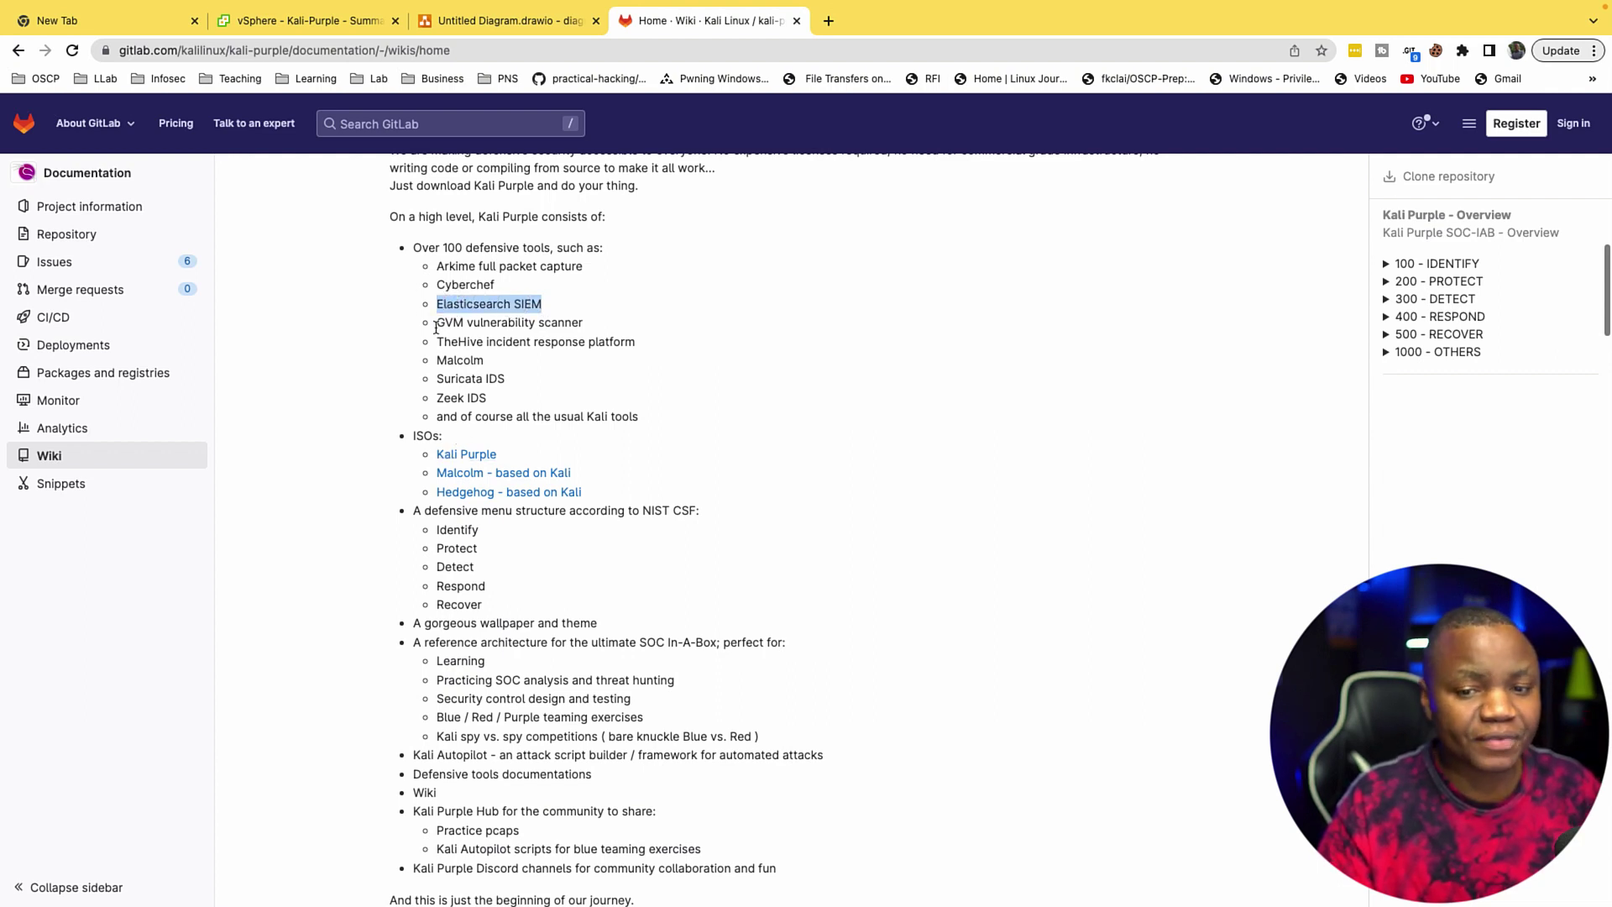
click(458, 457)
- Go to the Kali Purple documentation repository and open installation.txt in the 301_kali-purple folder
key(alt+Left)
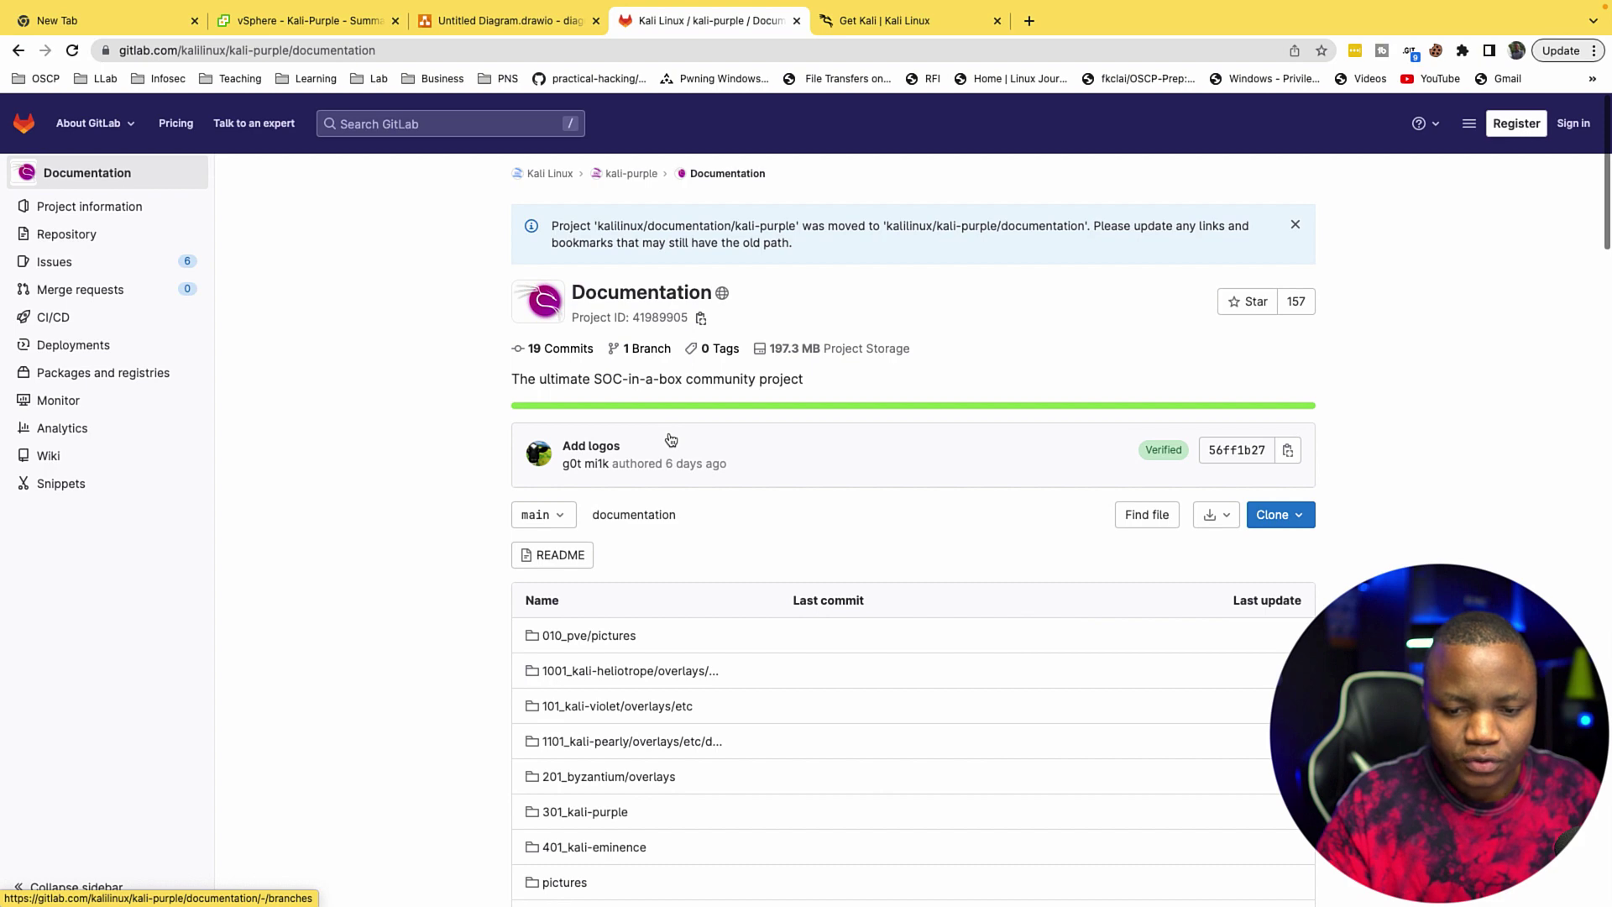
scroll(664, 458, down, 2)
scroll(658, 479, down, 2)
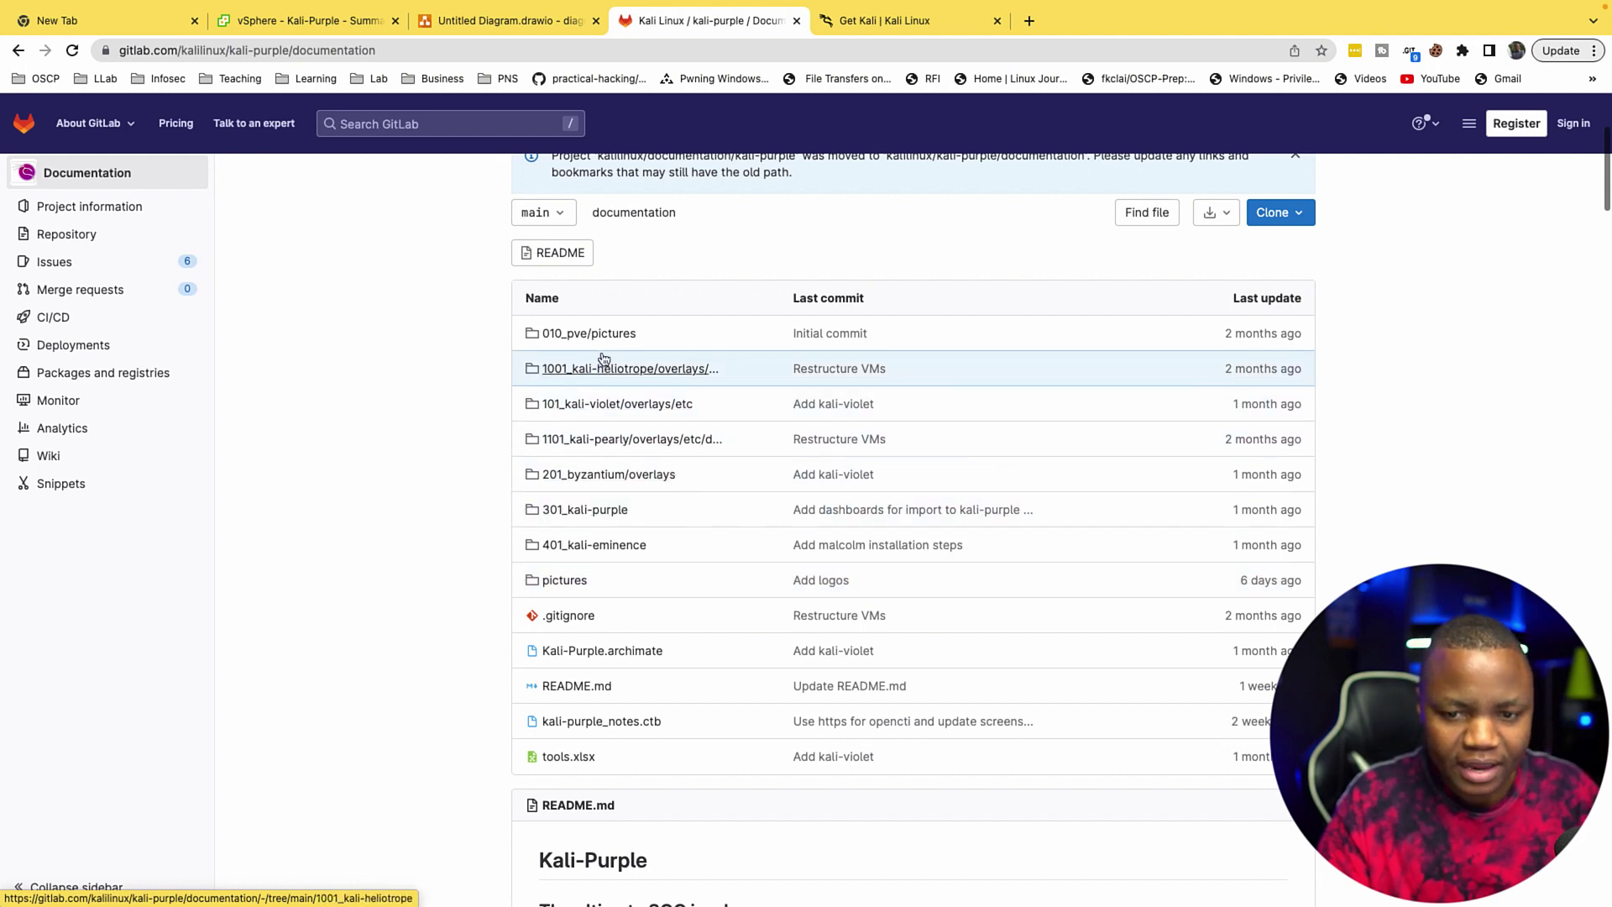
click(586, 511)
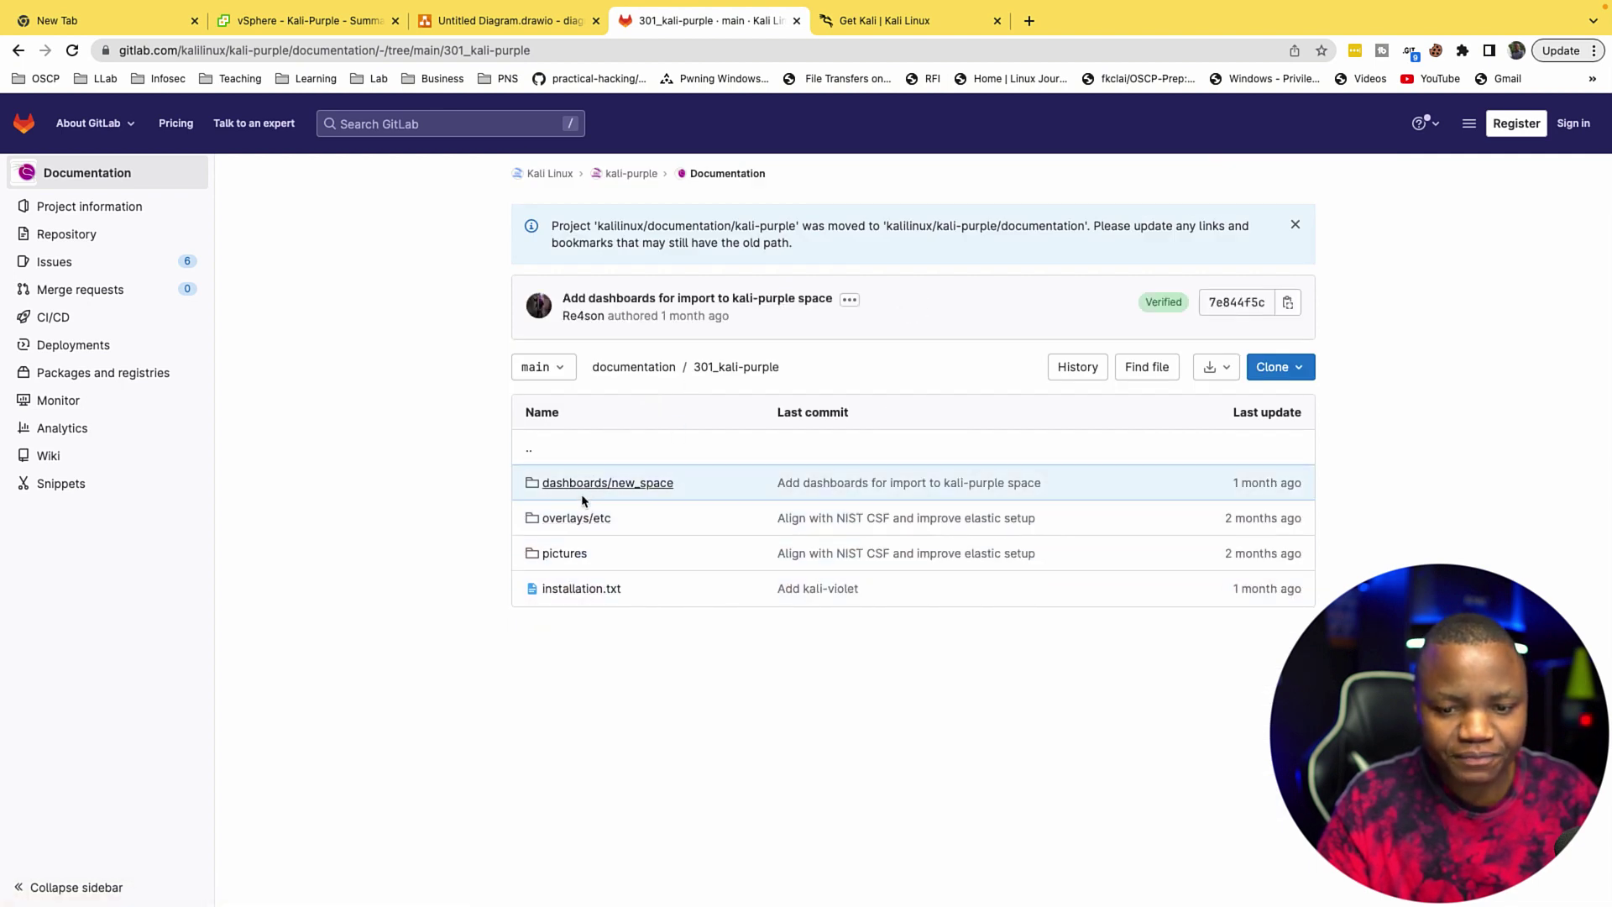
click(579, 590)
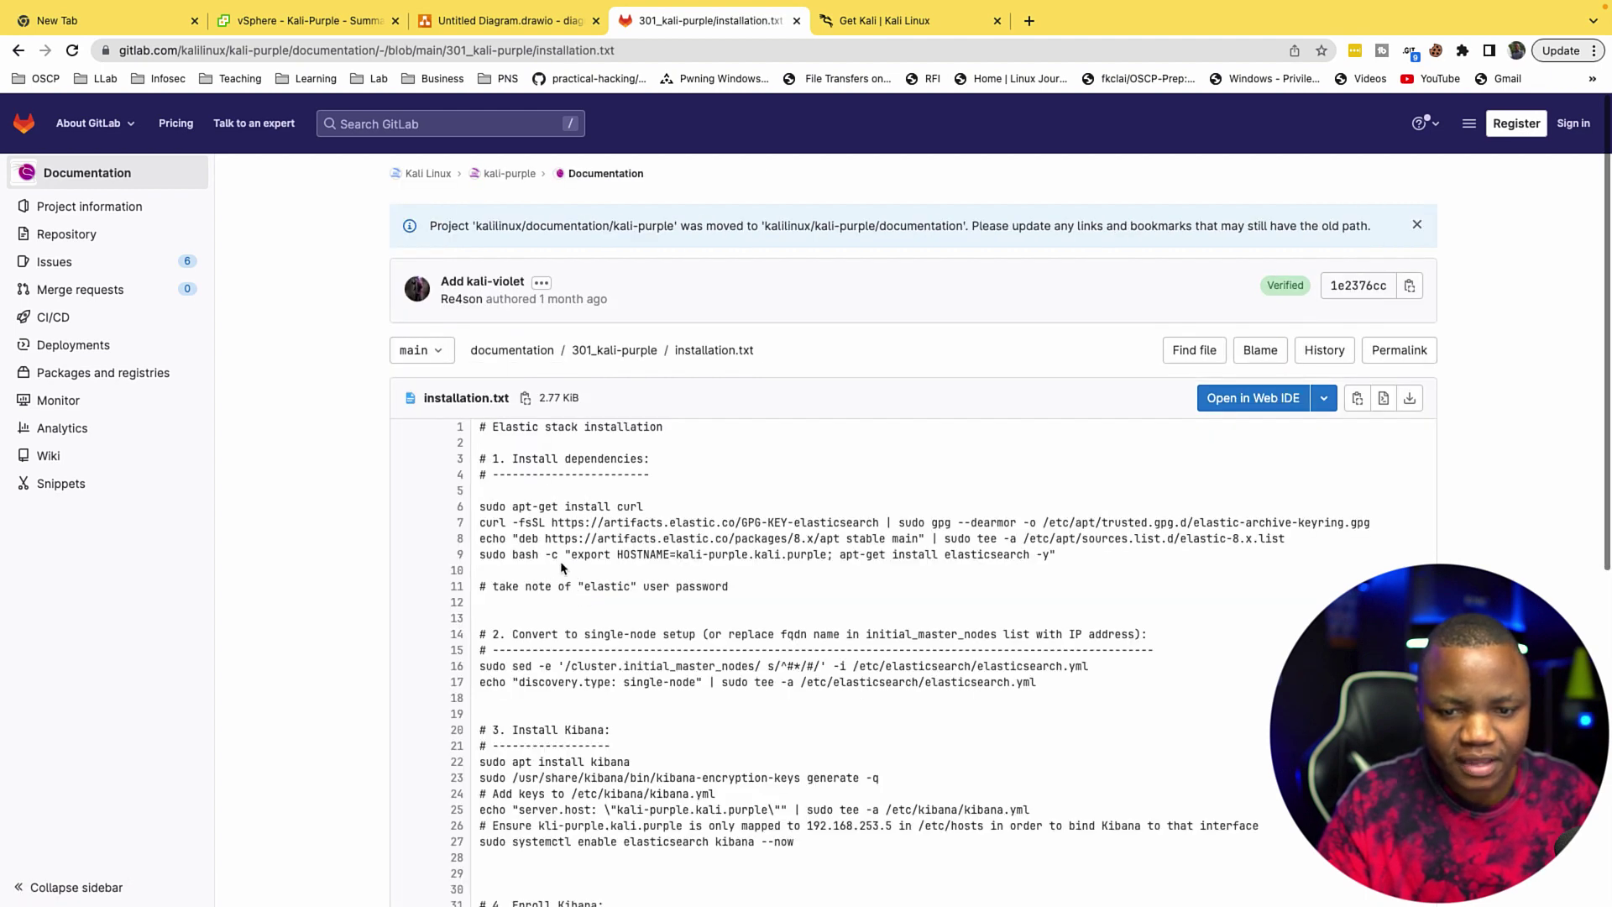
- Read through the Elastic stack installation instructions, covering dependencies, single-node setup, Kibana installation, enrollment and HTTPS
scroll(560, 563, down, 1)
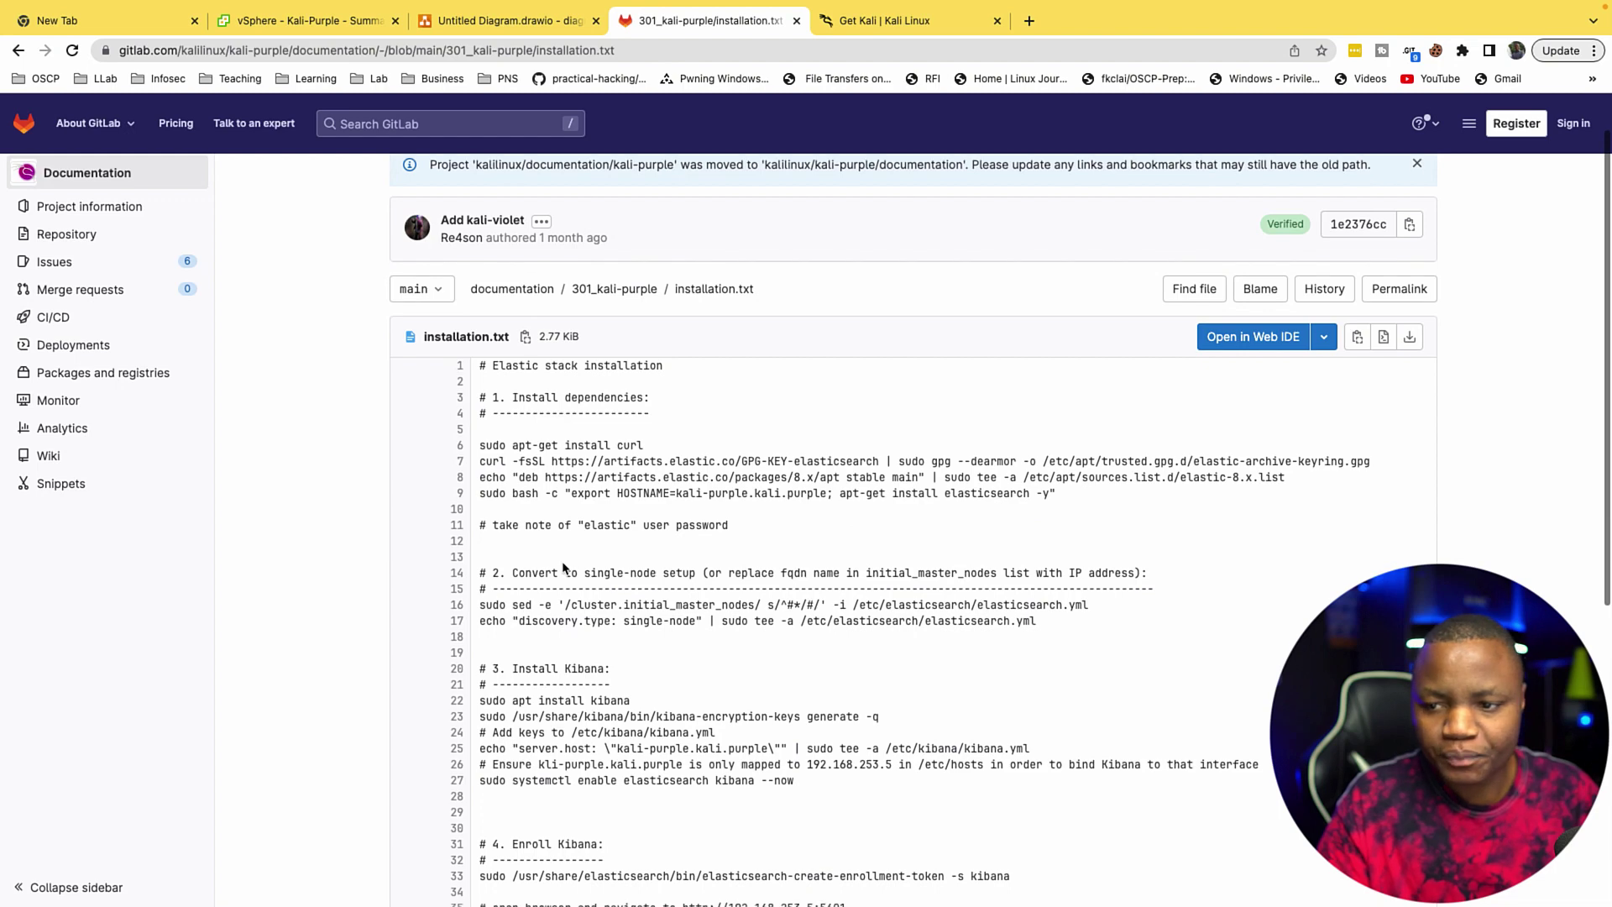
scroll(561, 566, down, 2)
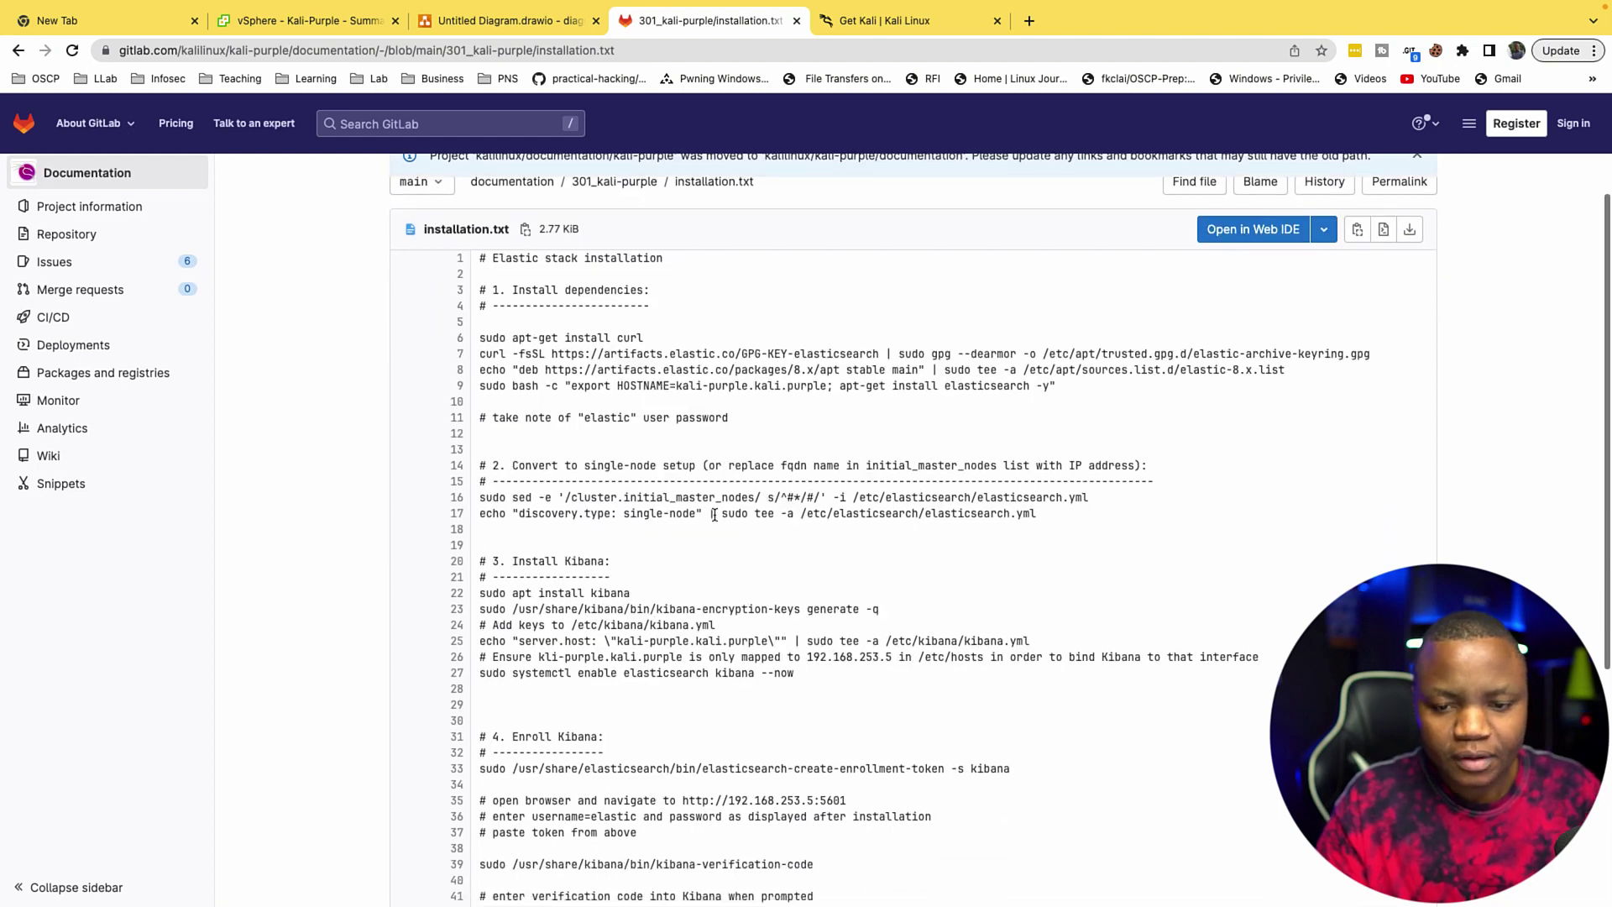
scroll(677, 522, down, 1)
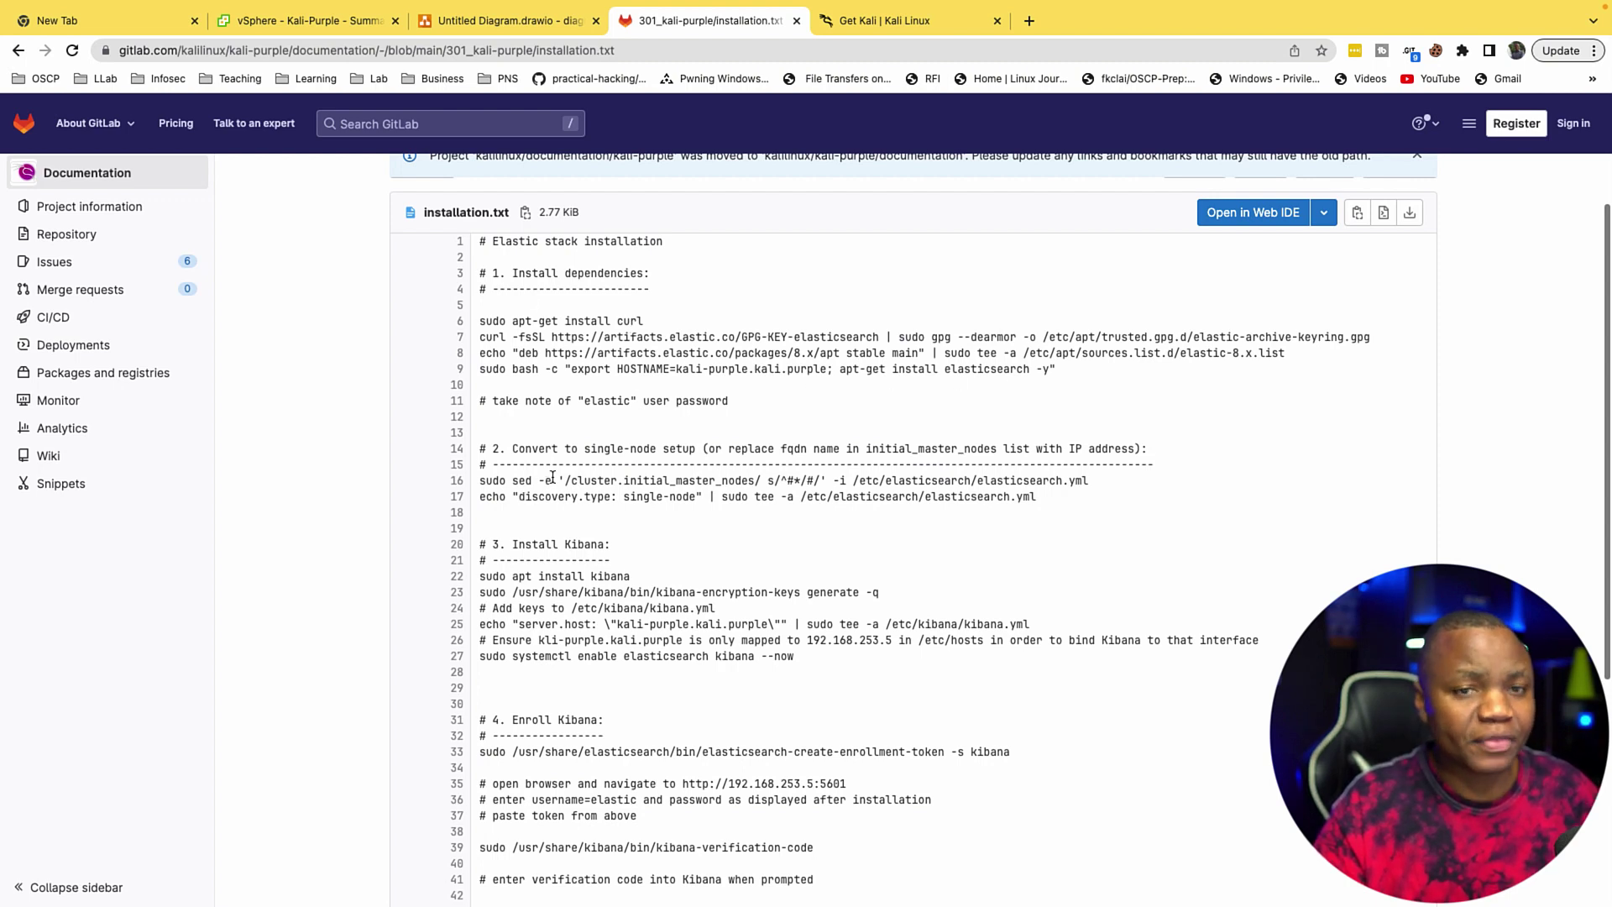
scroll(562, 478, down, 3)
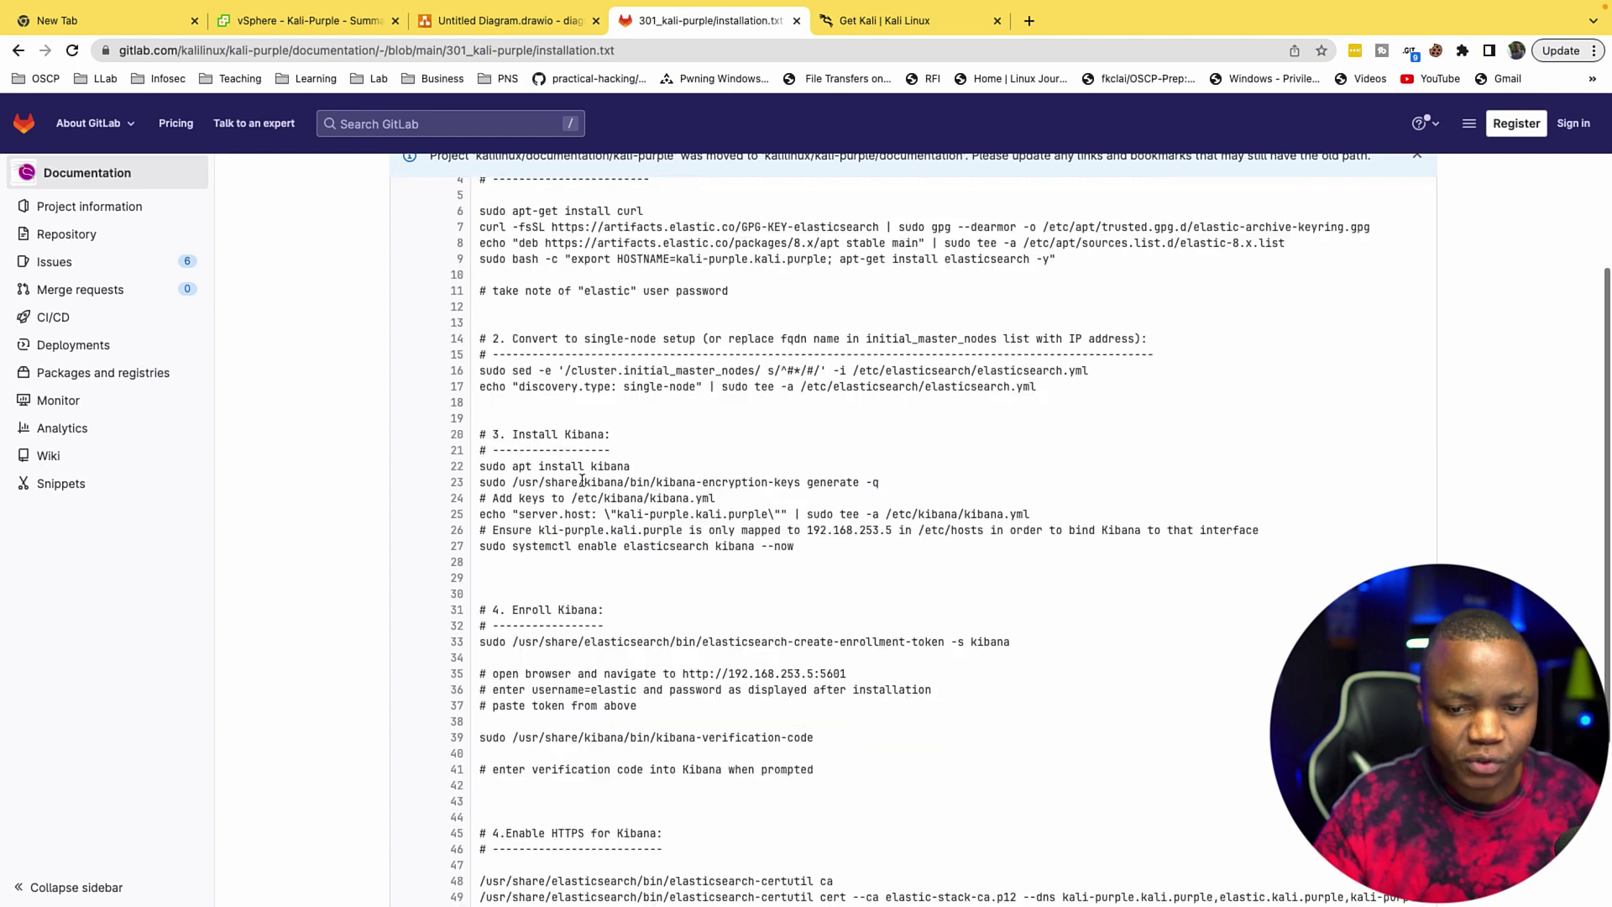
scroll(569, 454, up, 2)
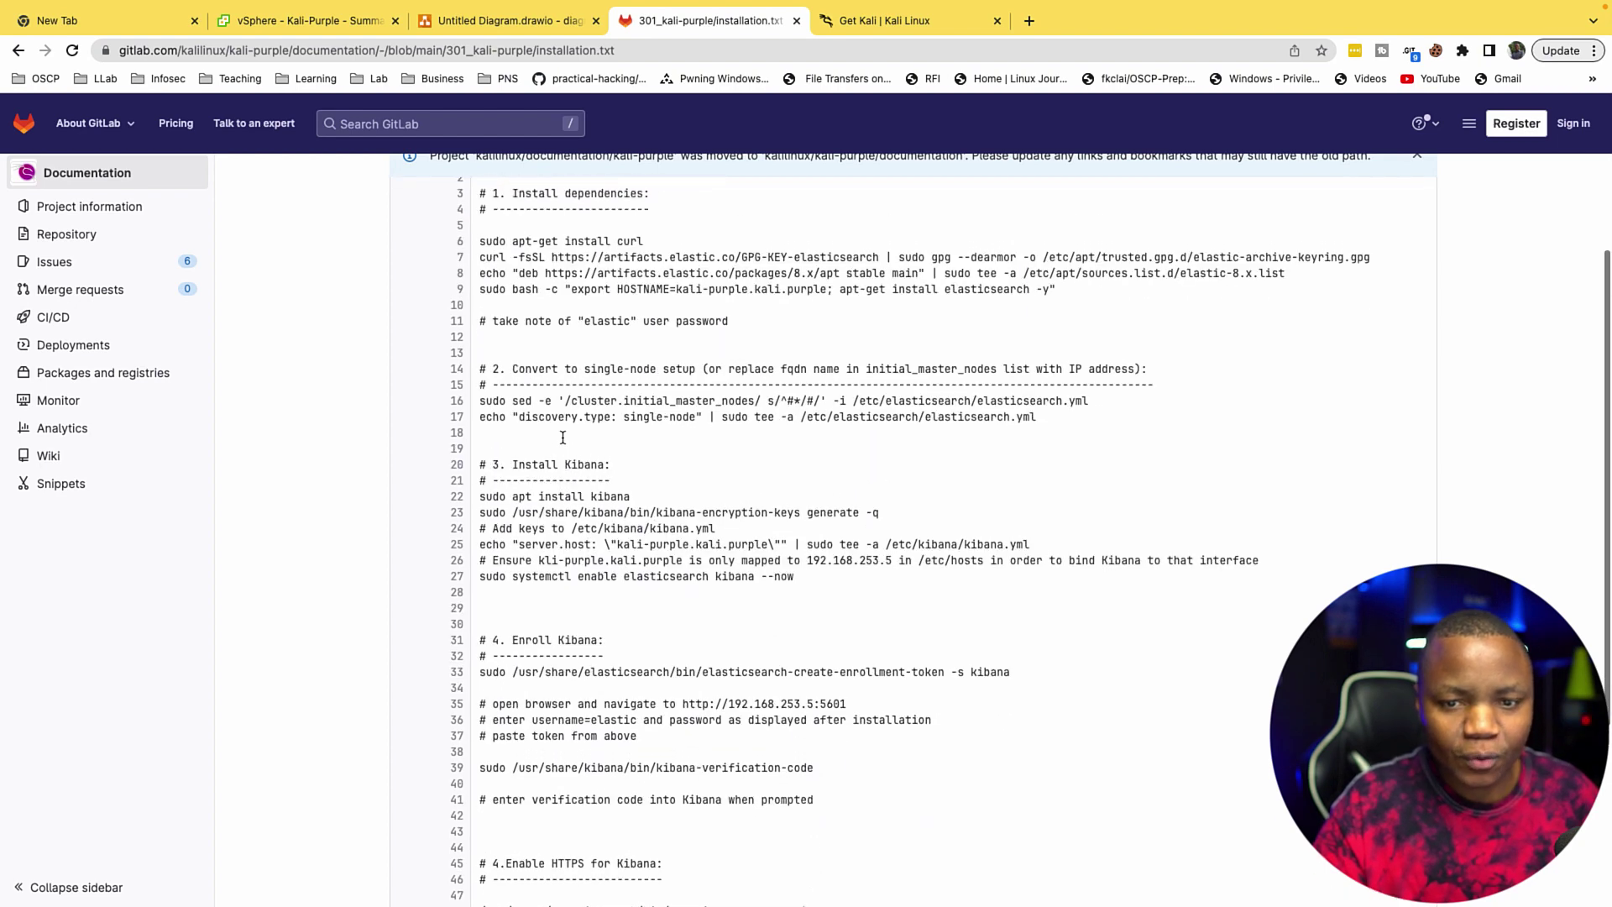
scroll(636, 537, down, 3)
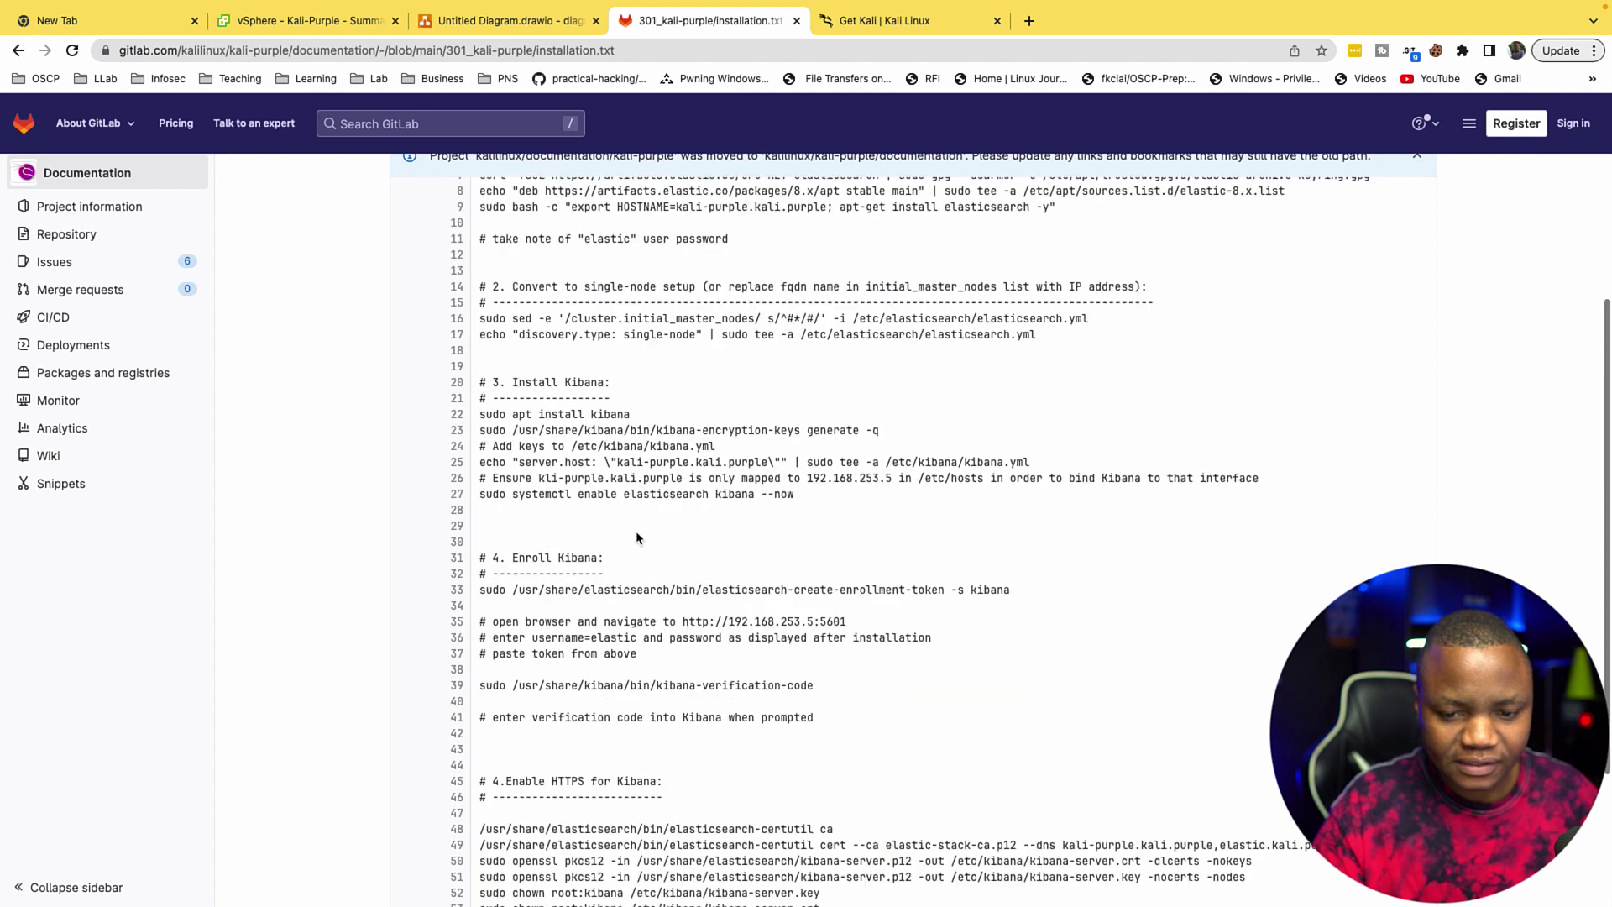
- Read the remaining Kibana enrollment and HTTPS sections of installation.txt, including the "4.Enable HTTPS for Kibana" heading
scroll(575, 626, down, 3)
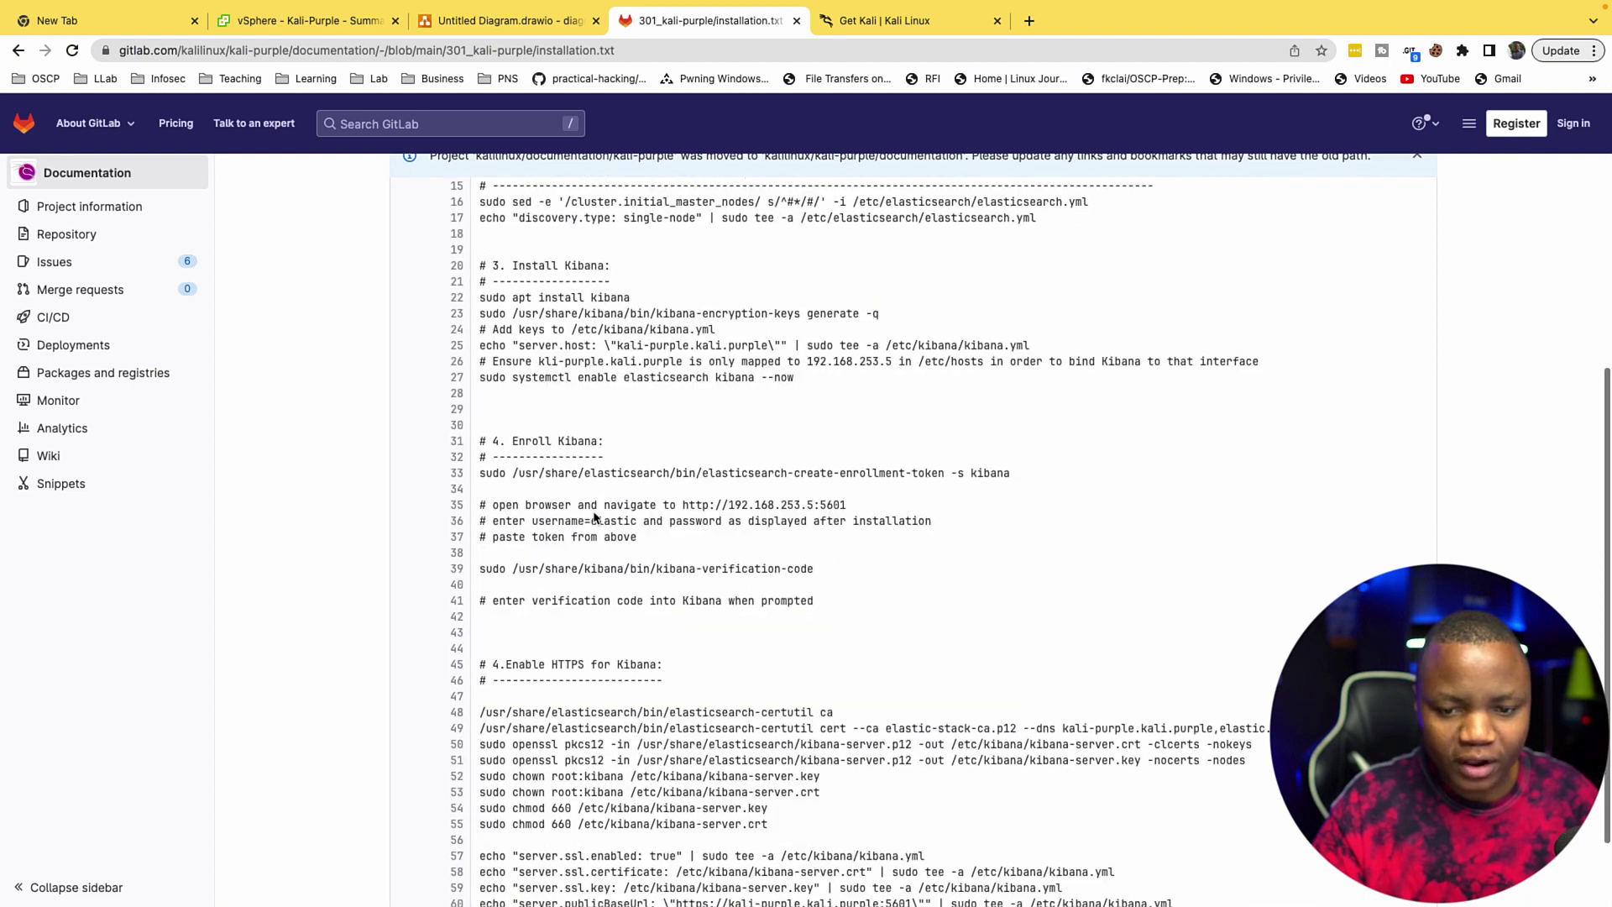
scroll(608, 539, down, 3)
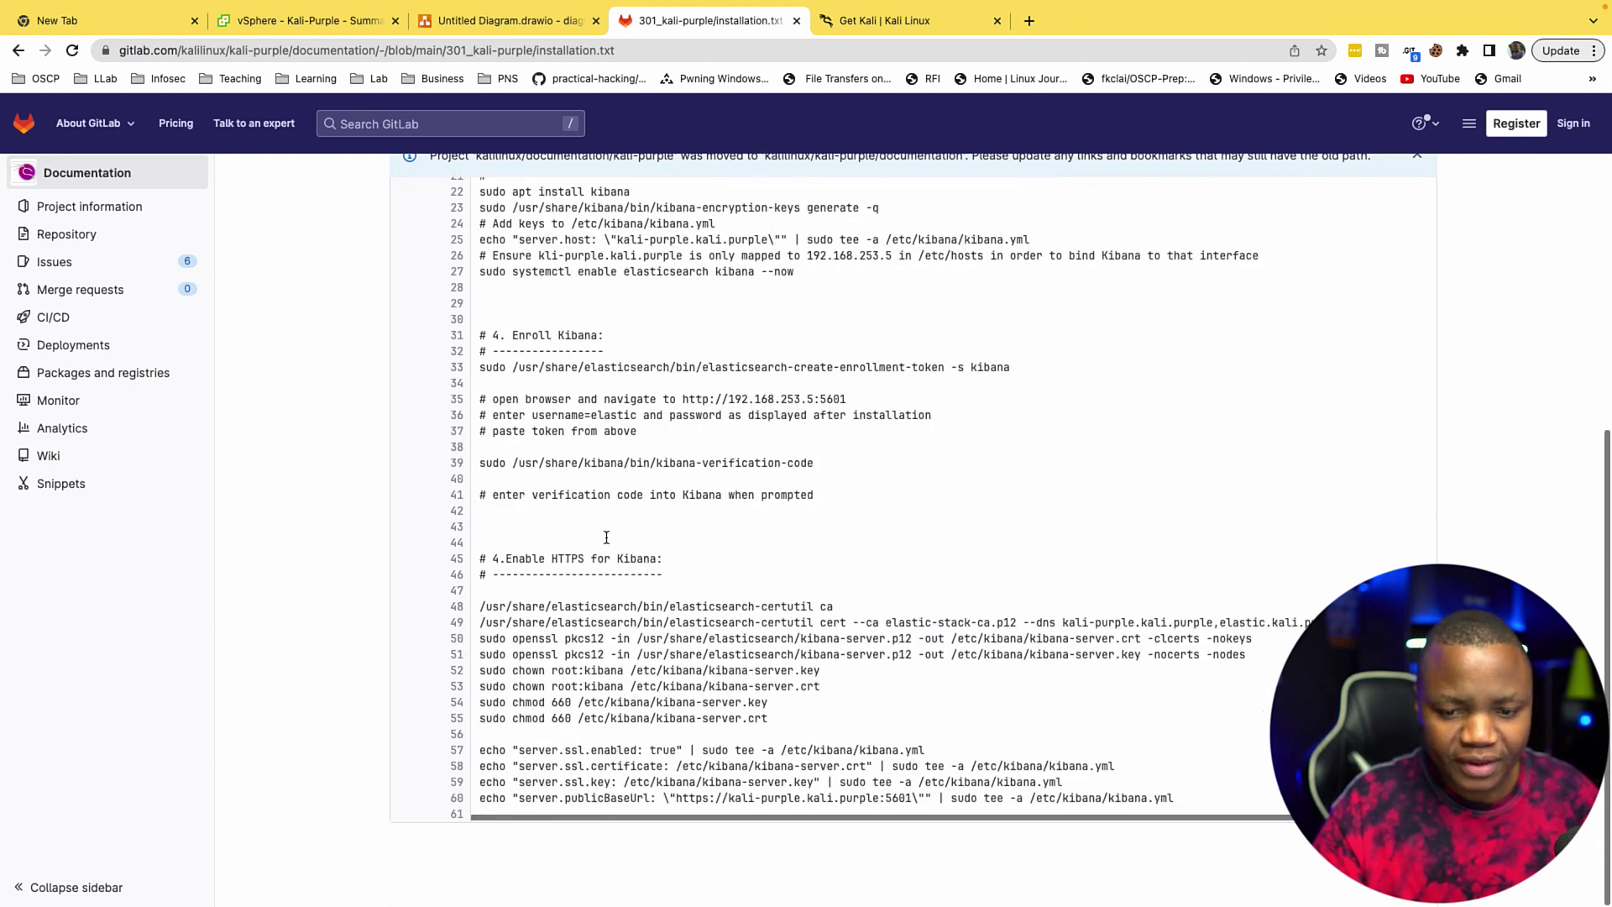
drag(650, 571, 503, 575)
scroll(657, 722, up, 8)
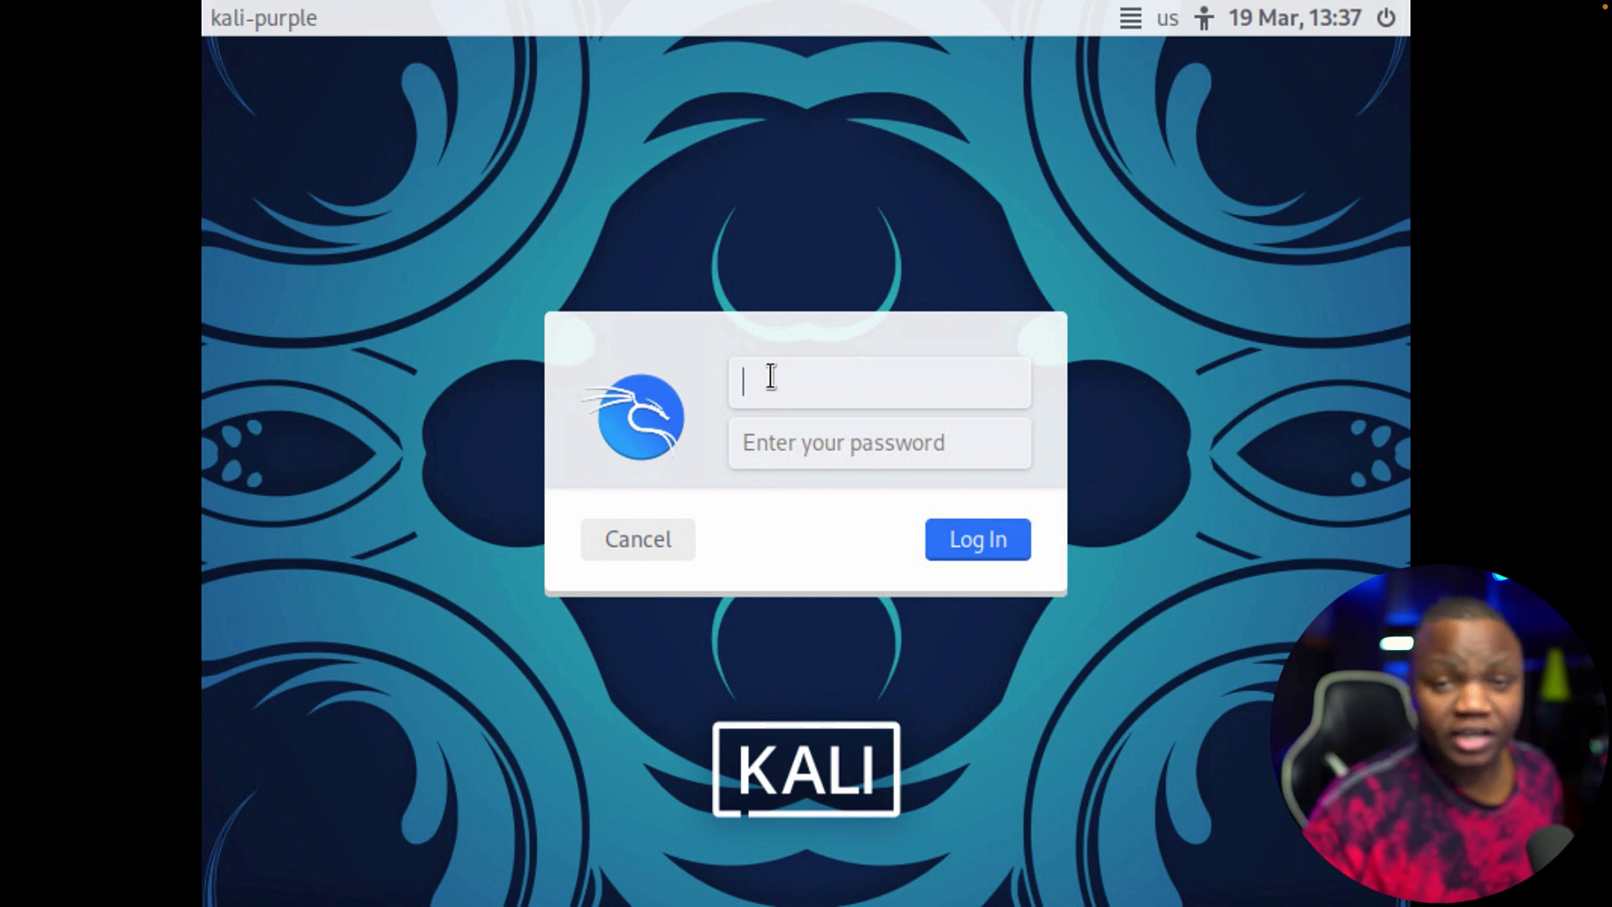
- Switch to the Kali Purple virtual machine and log in with the account's username and password
text(lmakonem)
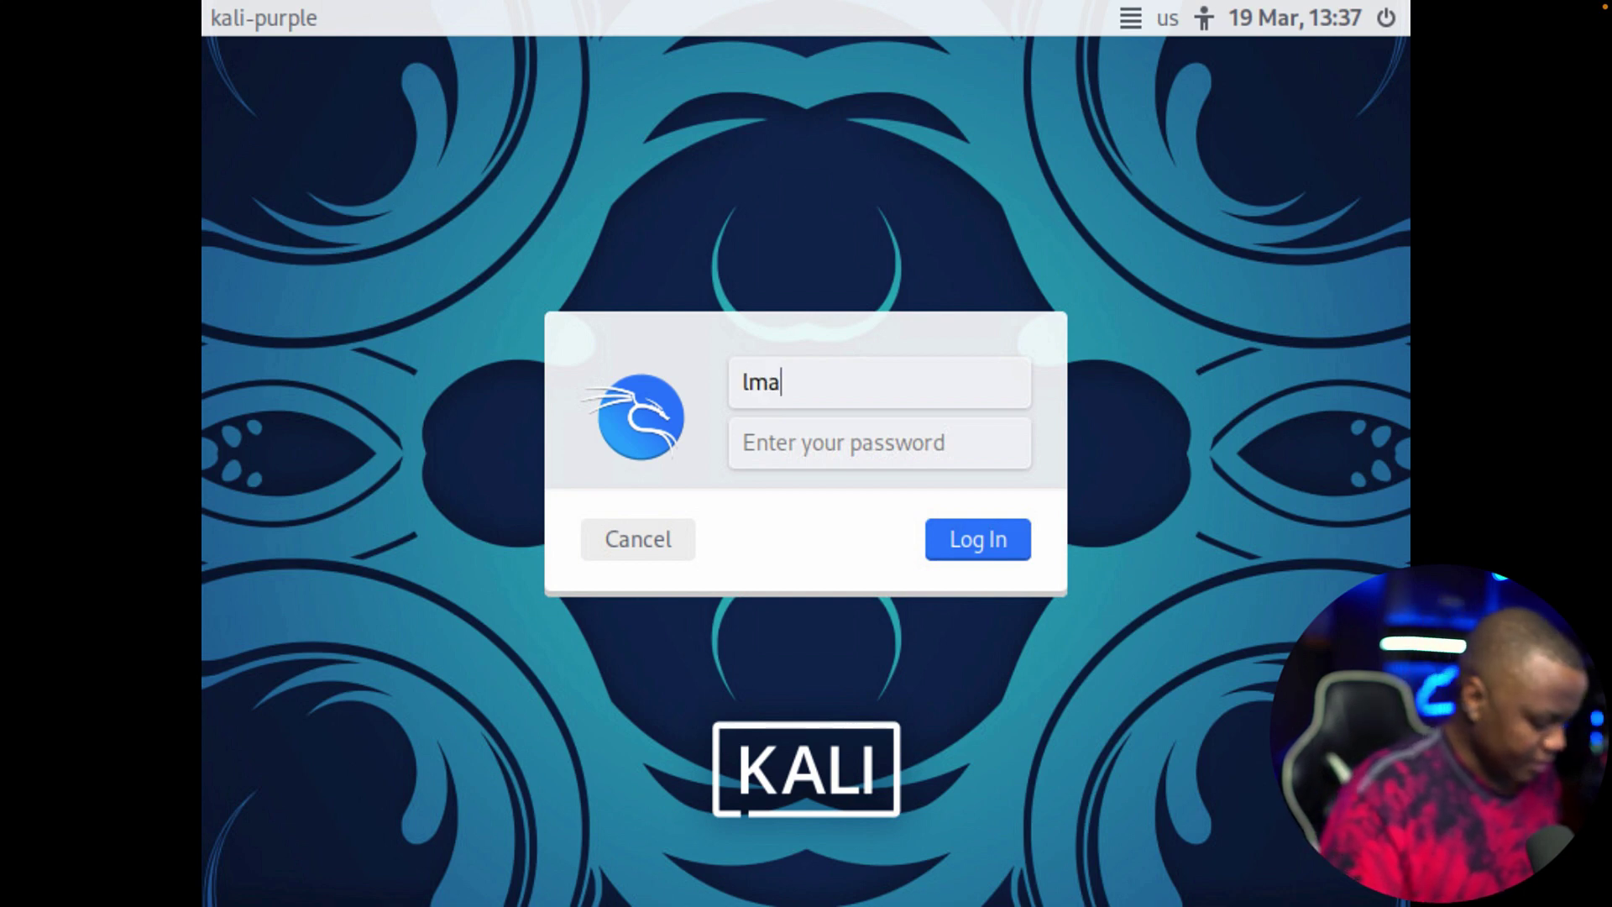
click(812, 441)
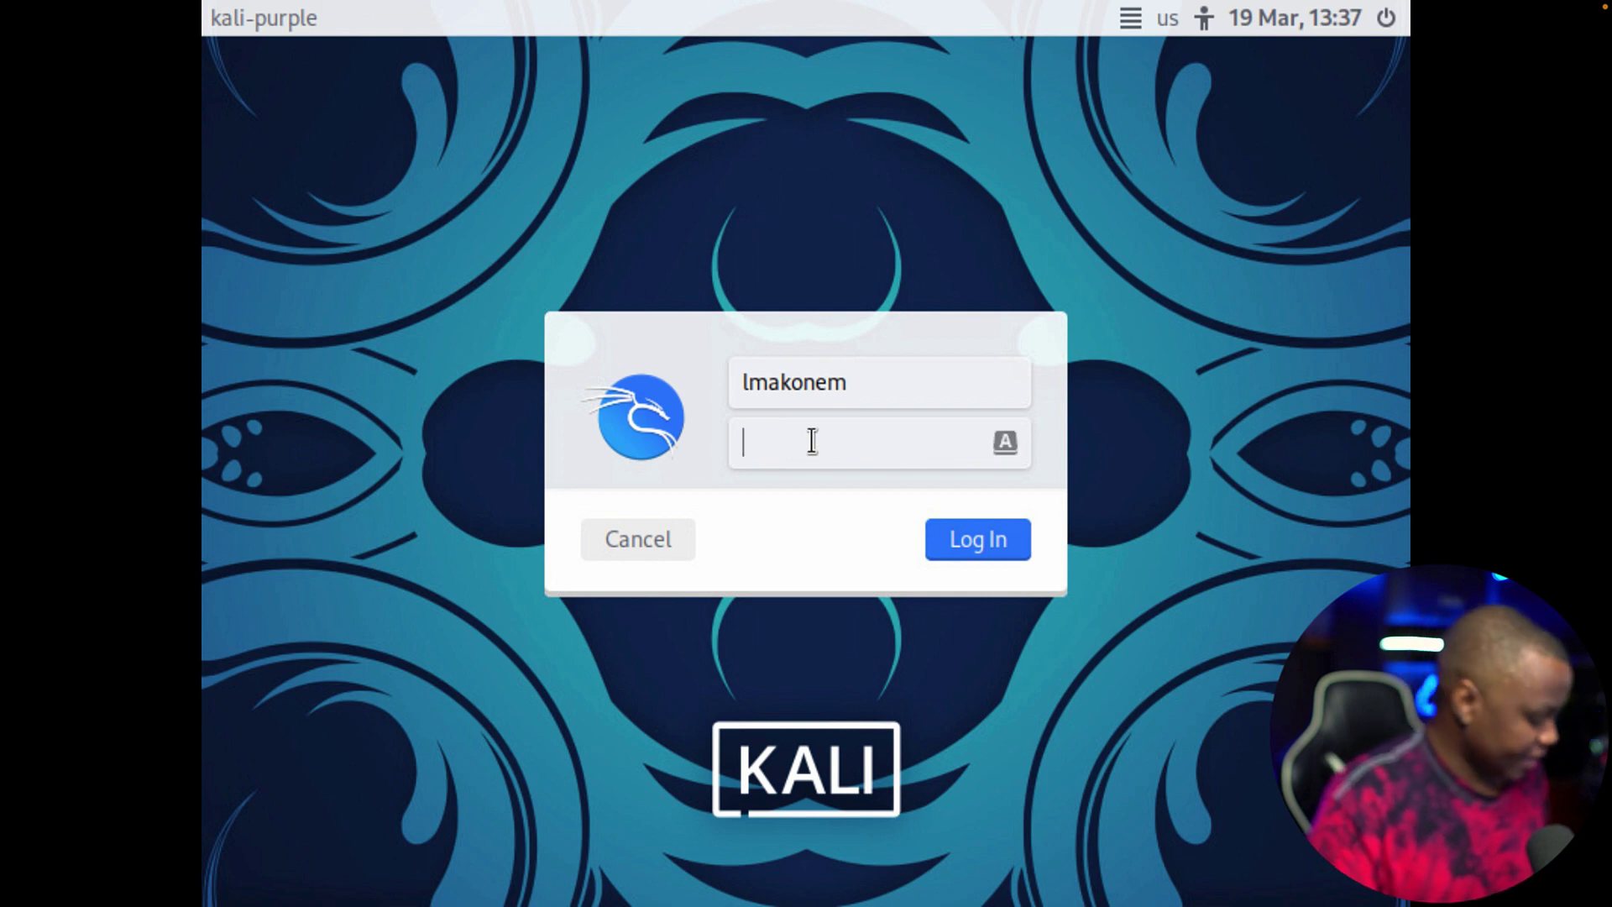
key(Return)
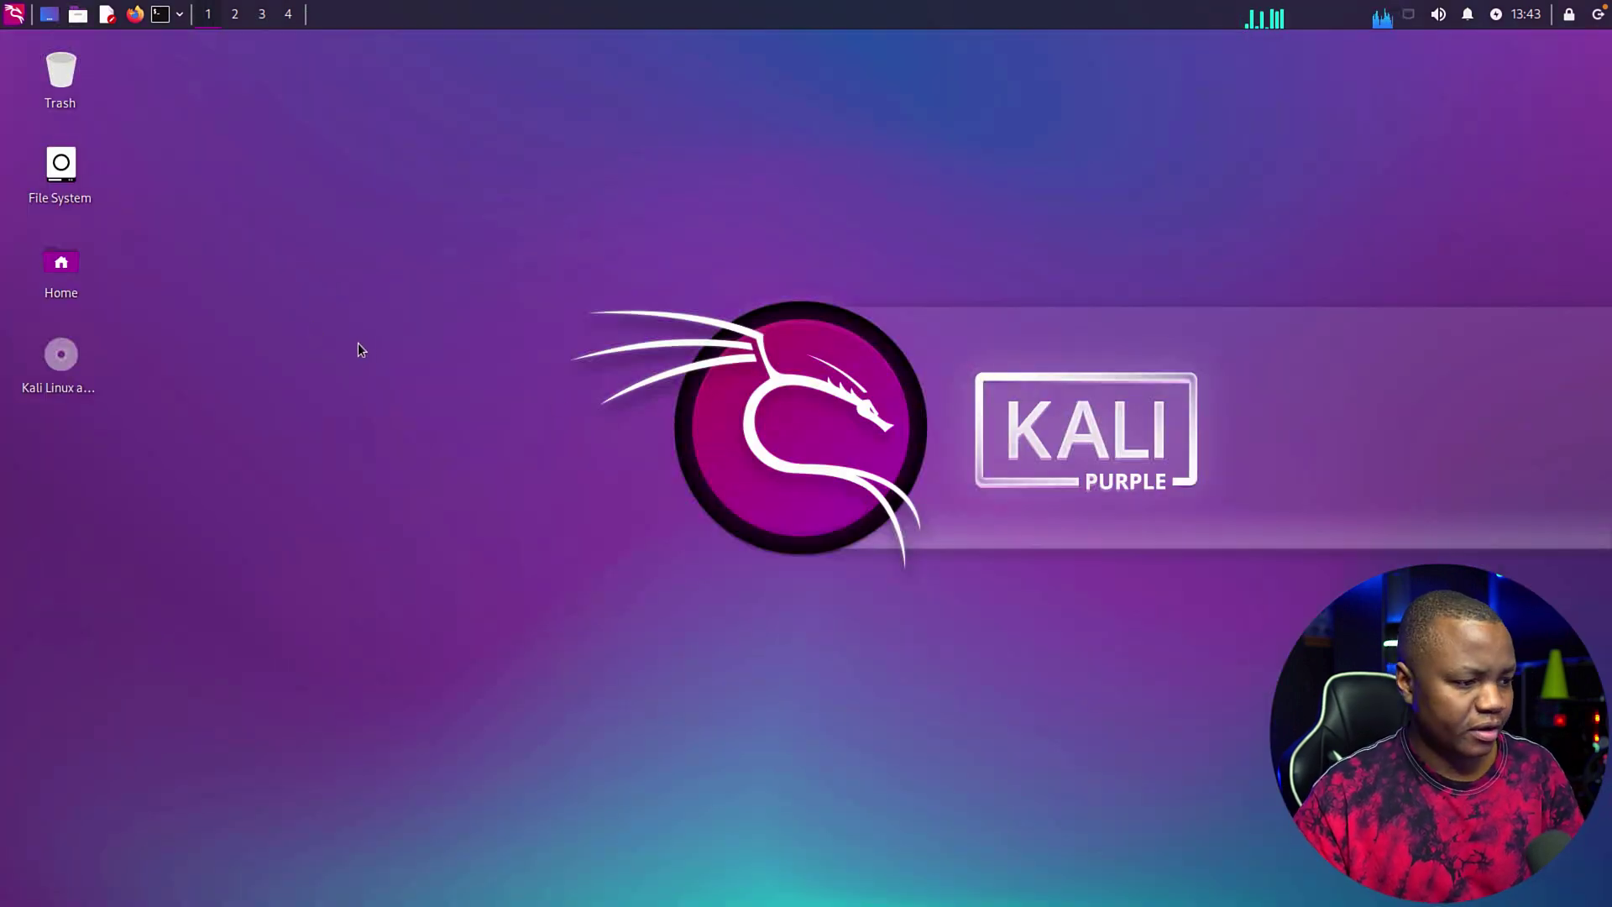
- Browse the Kali application categories from 001 - Identify through 005 - Recover and the numbered offensive tool groups
click(12, 15)
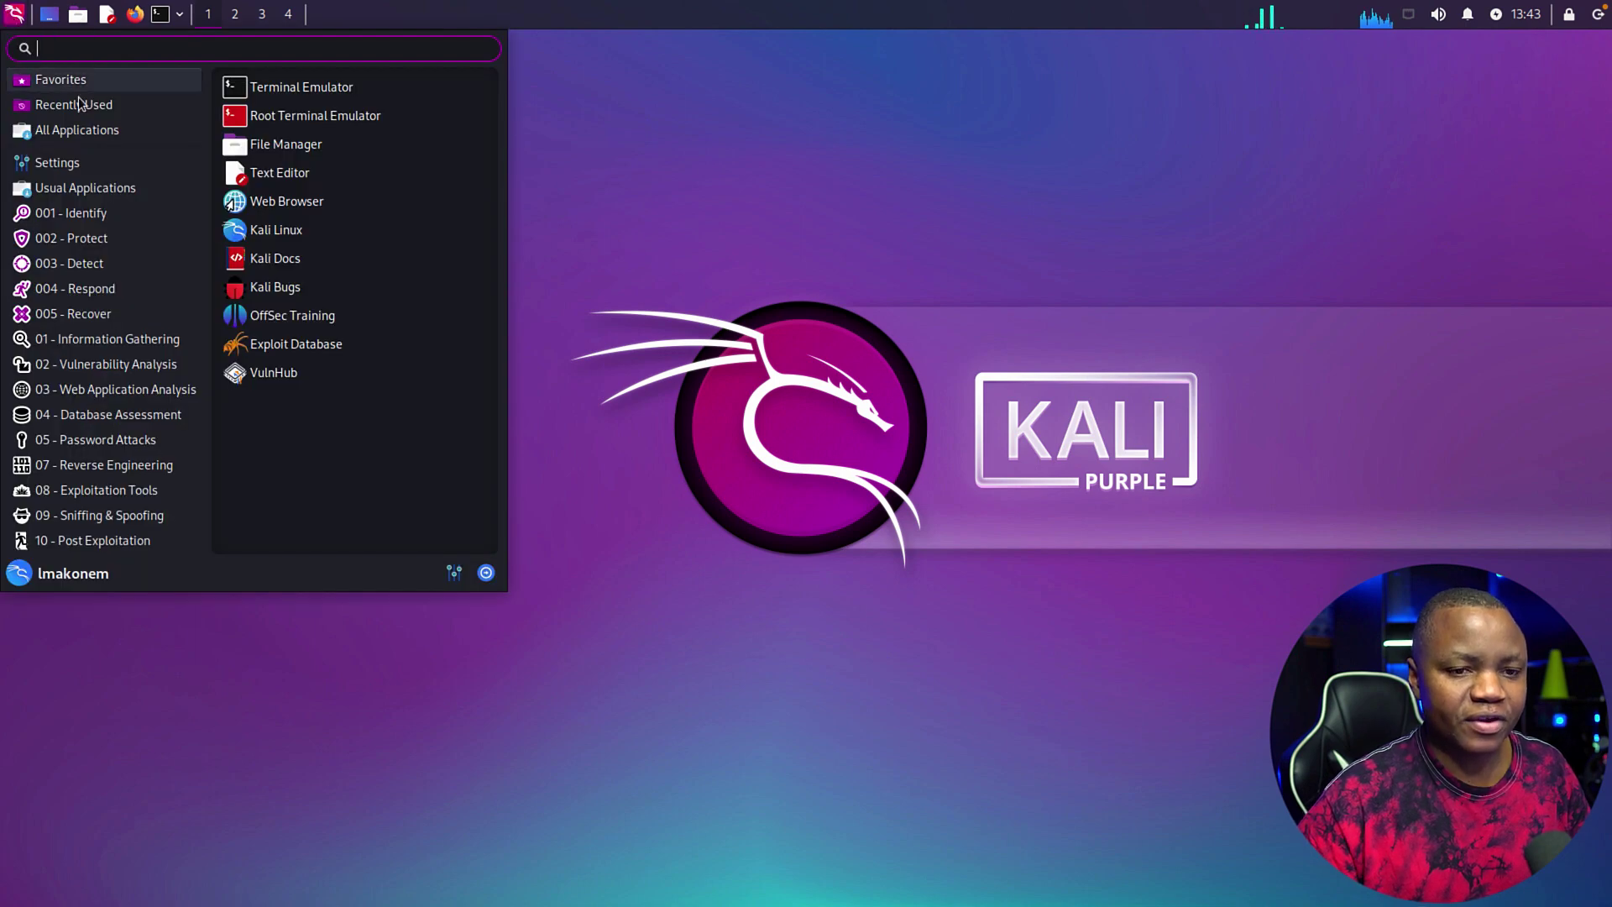
mouse_move(89, 220)
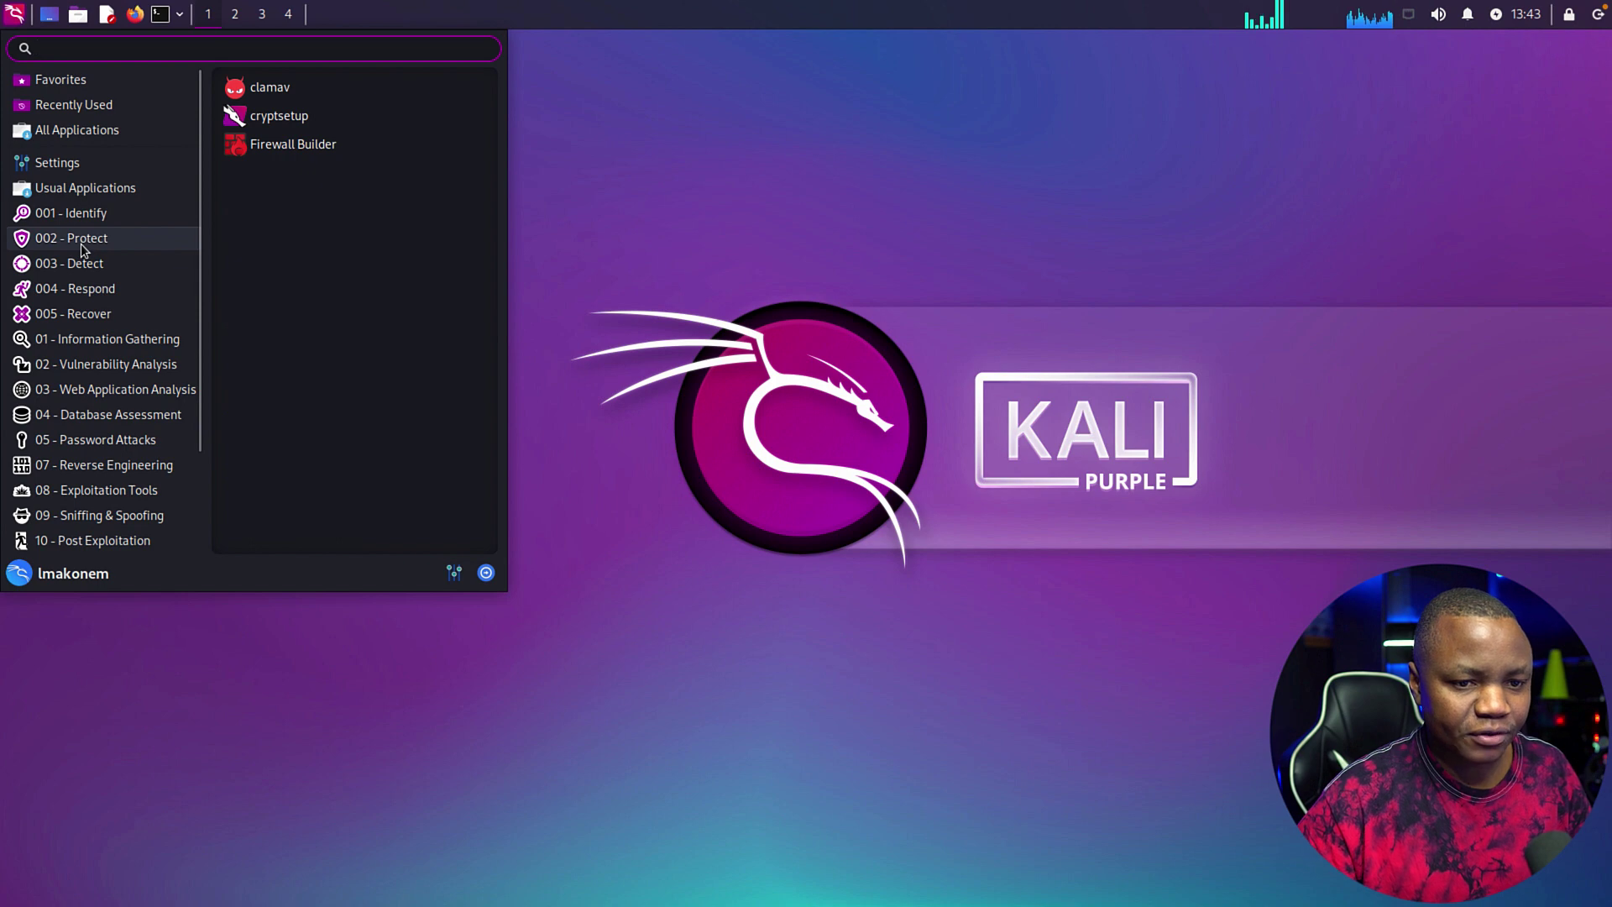
mouse_move(79, 315)
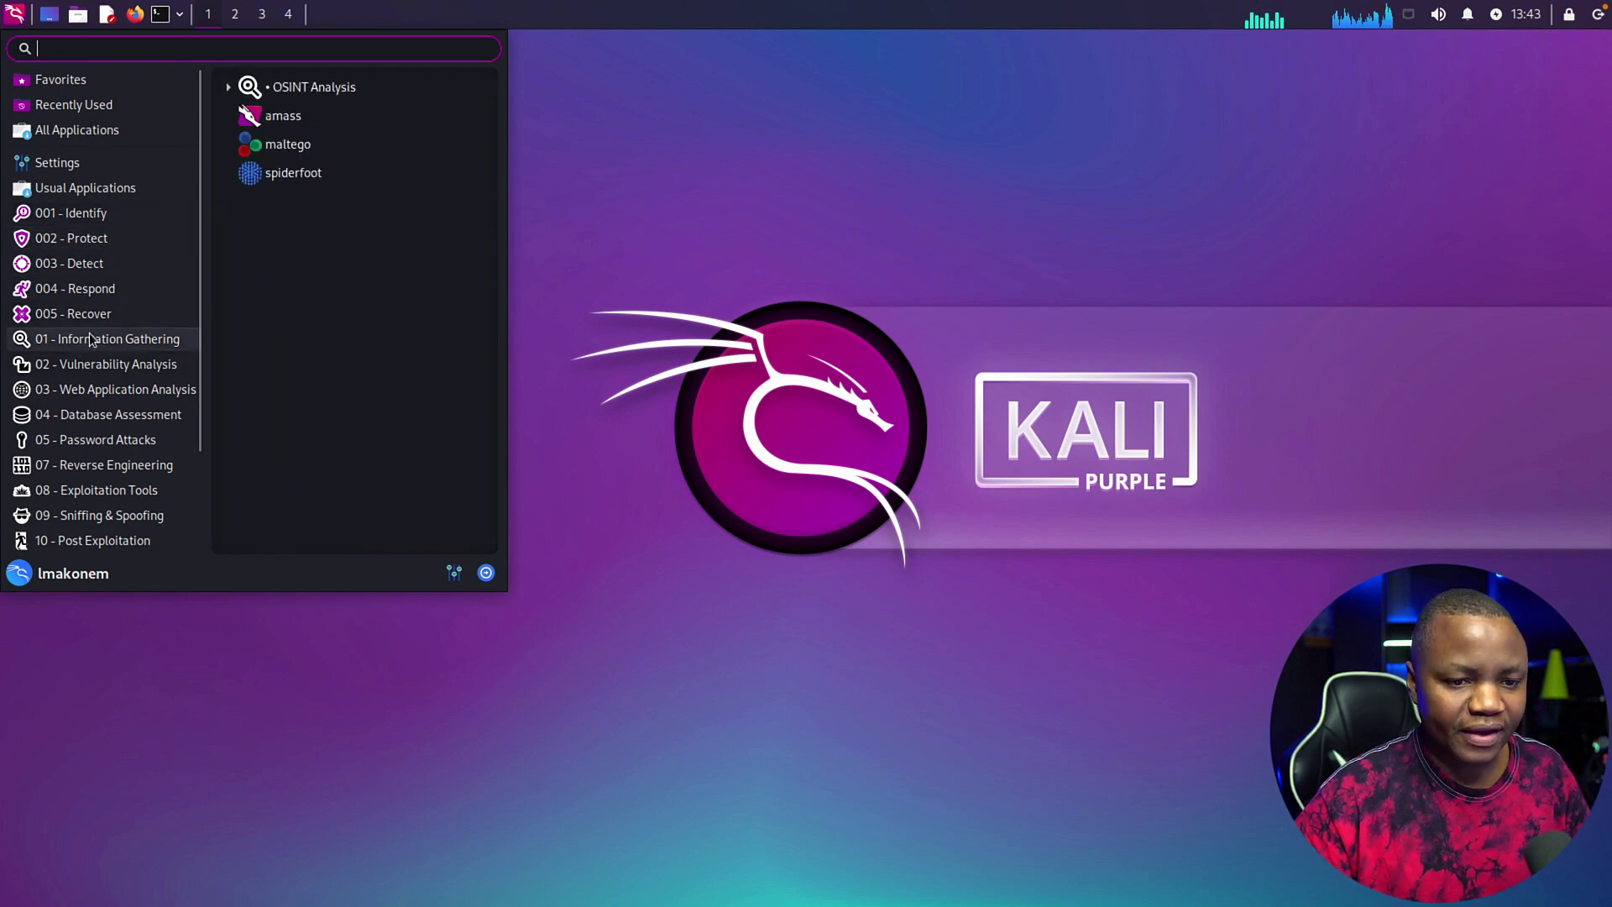
mouse_move(93, 497)
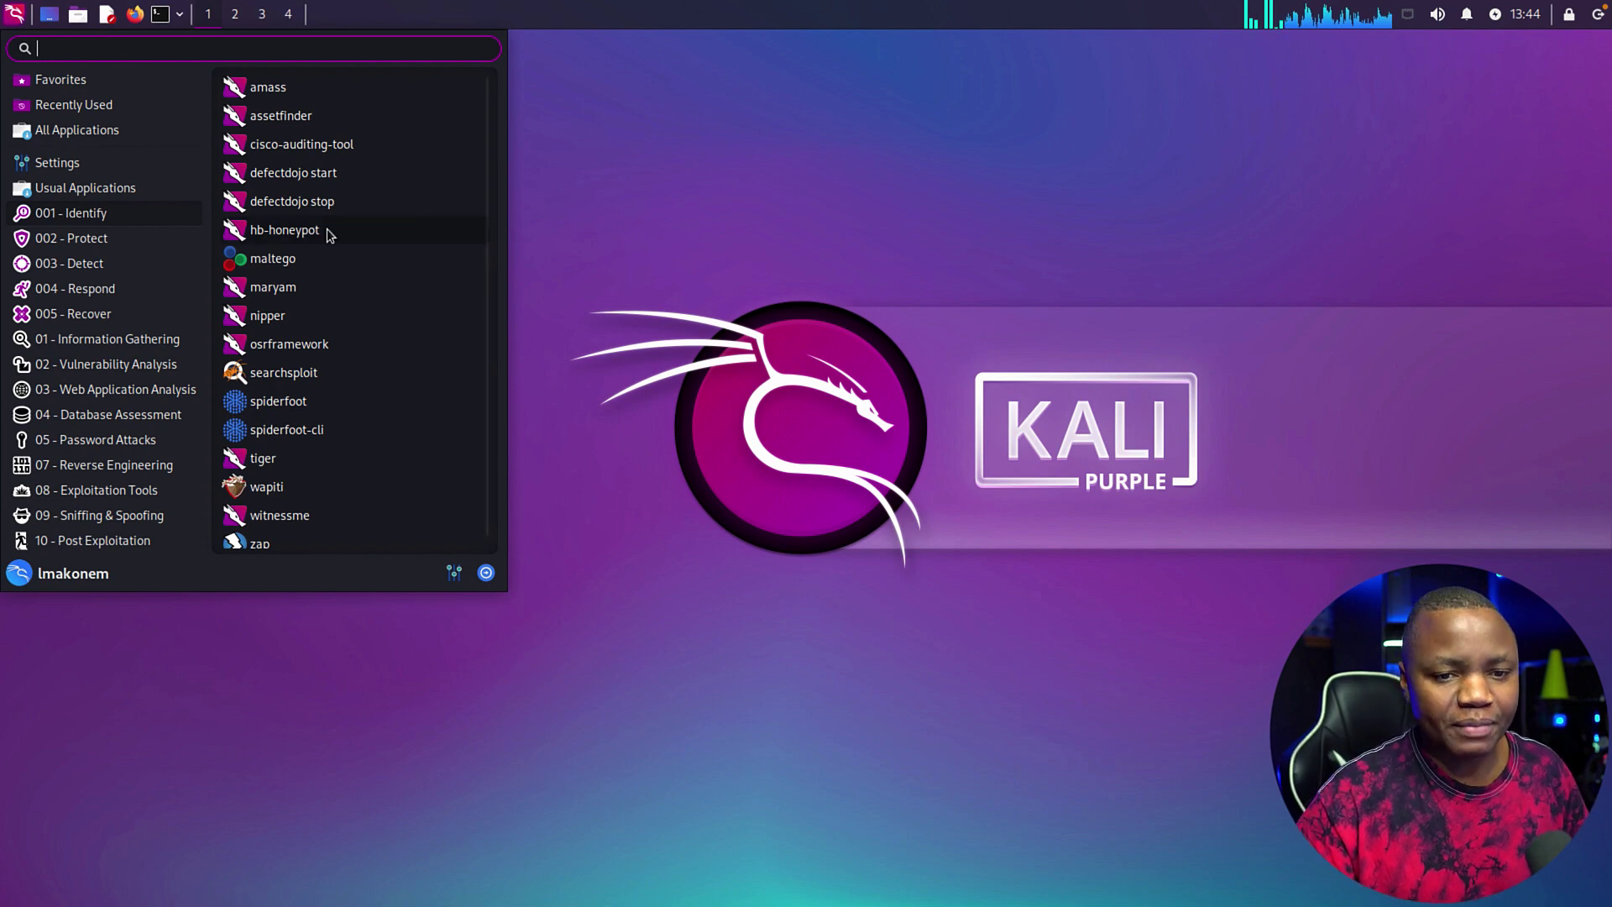
click(700, 209)
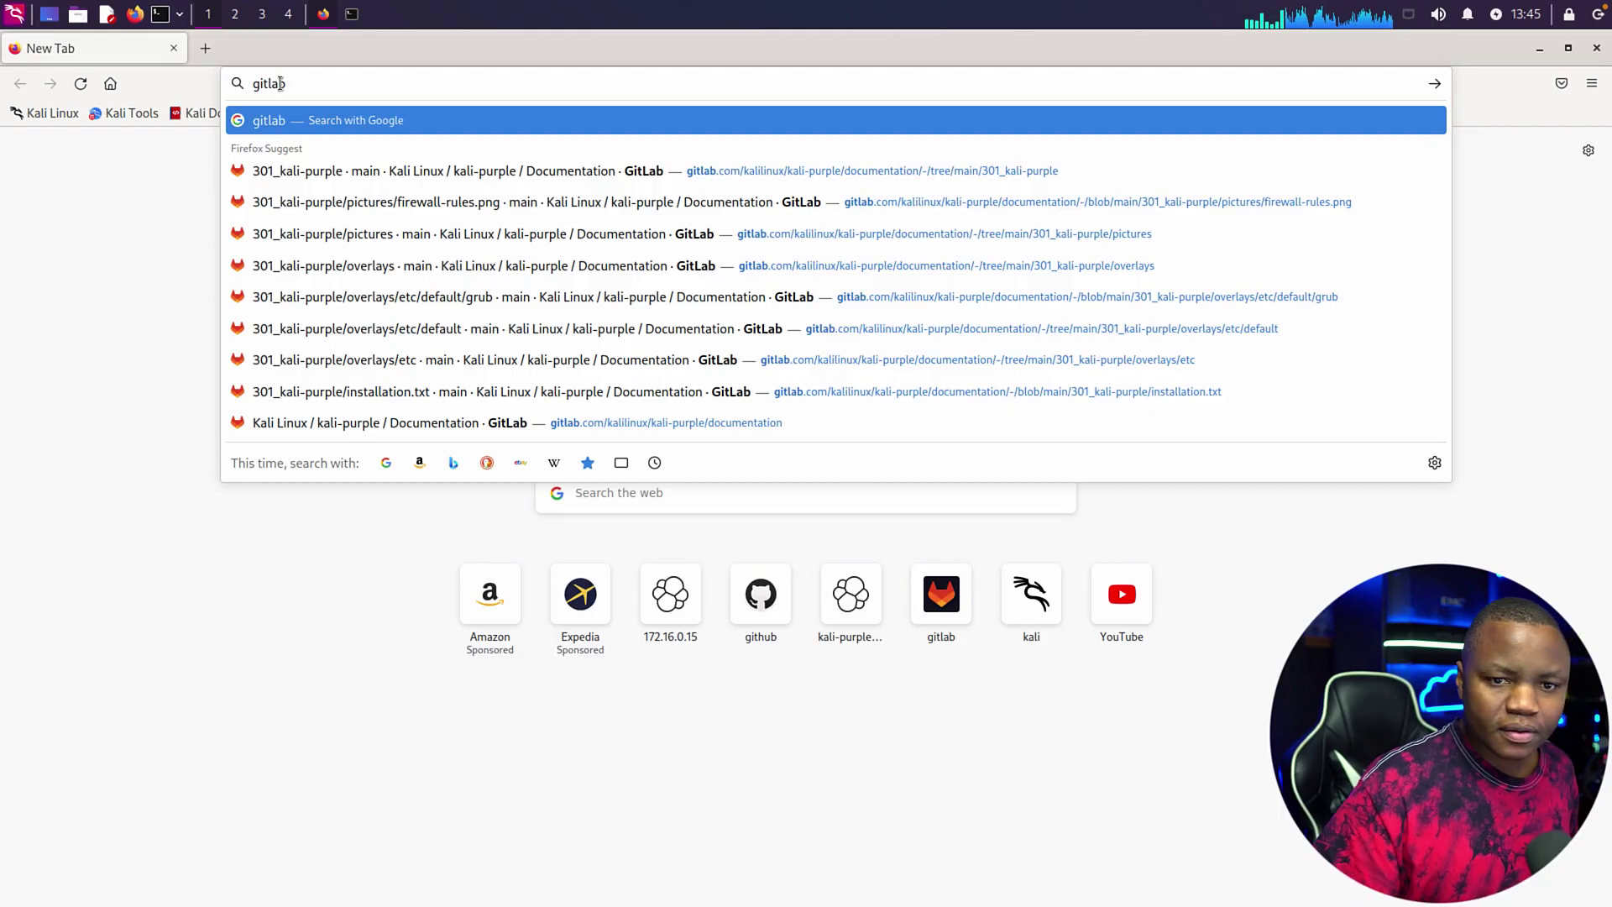
- Open installation.txt from the 301_kali-purple GitLab folder in Firefox and copy the dependency commands on lines 6 to 9
click(435, 178)
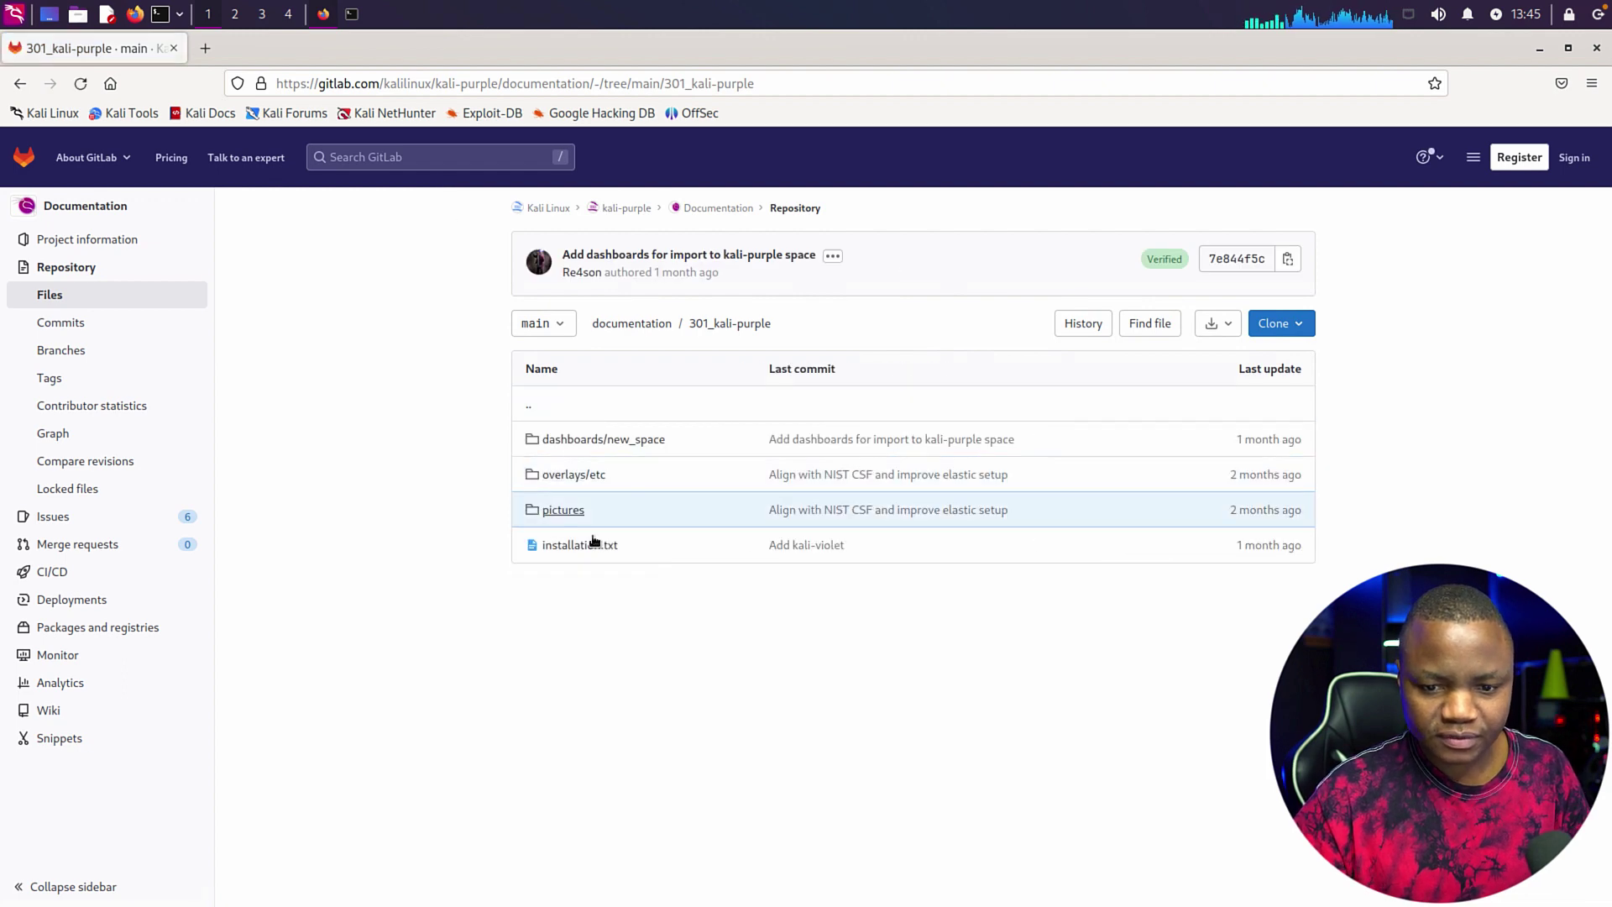
click(569, 548)
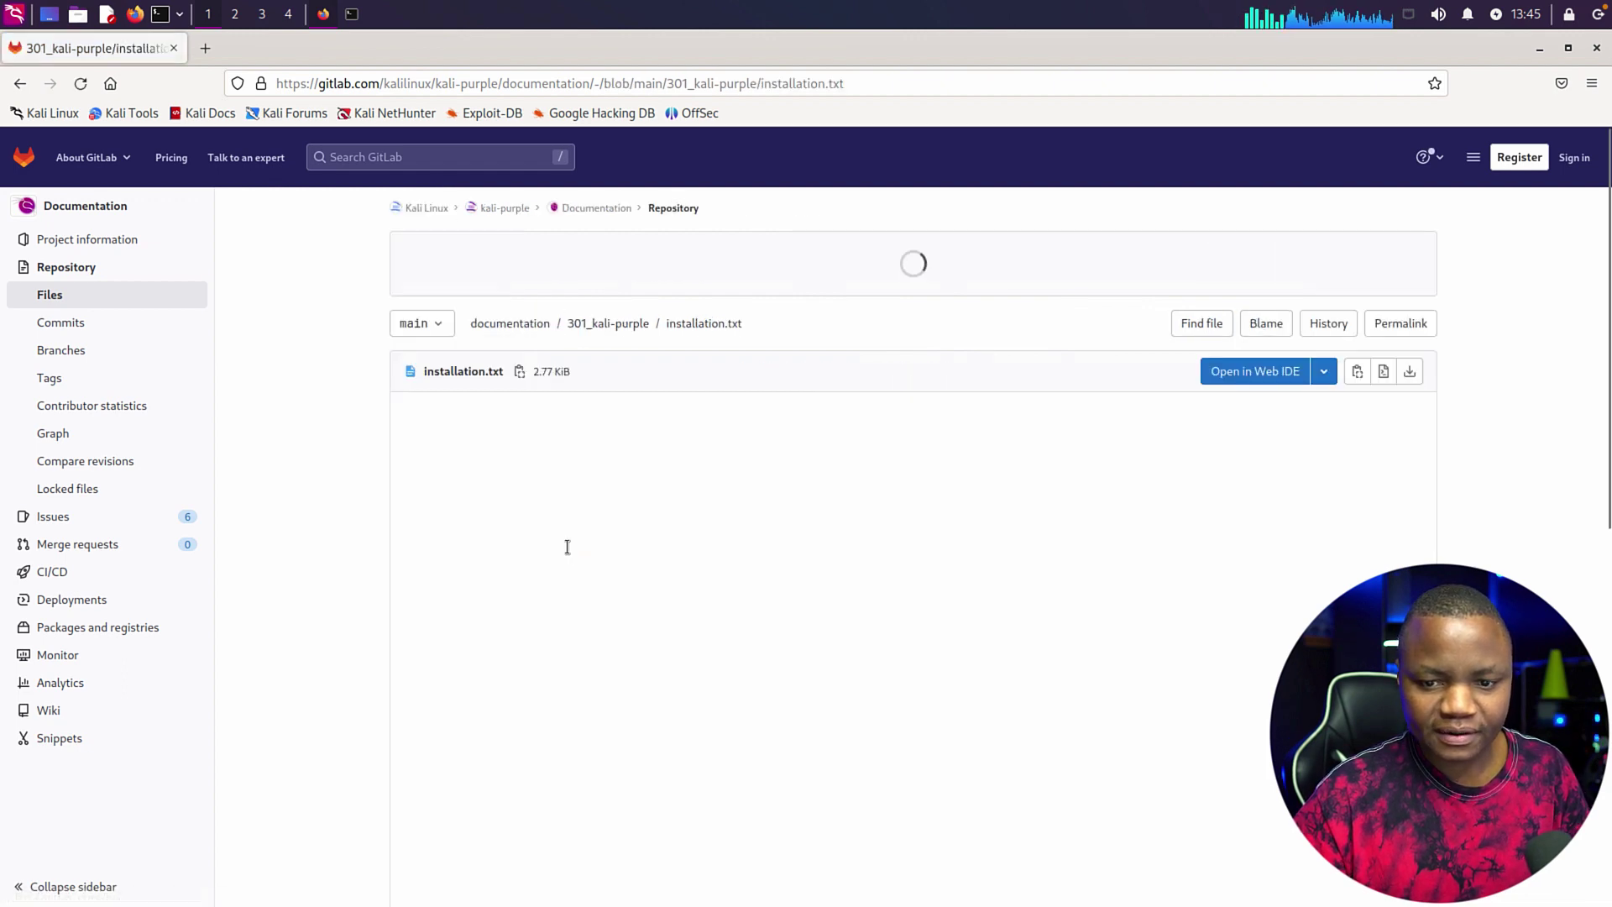
scroll(541, 493, down, 2)
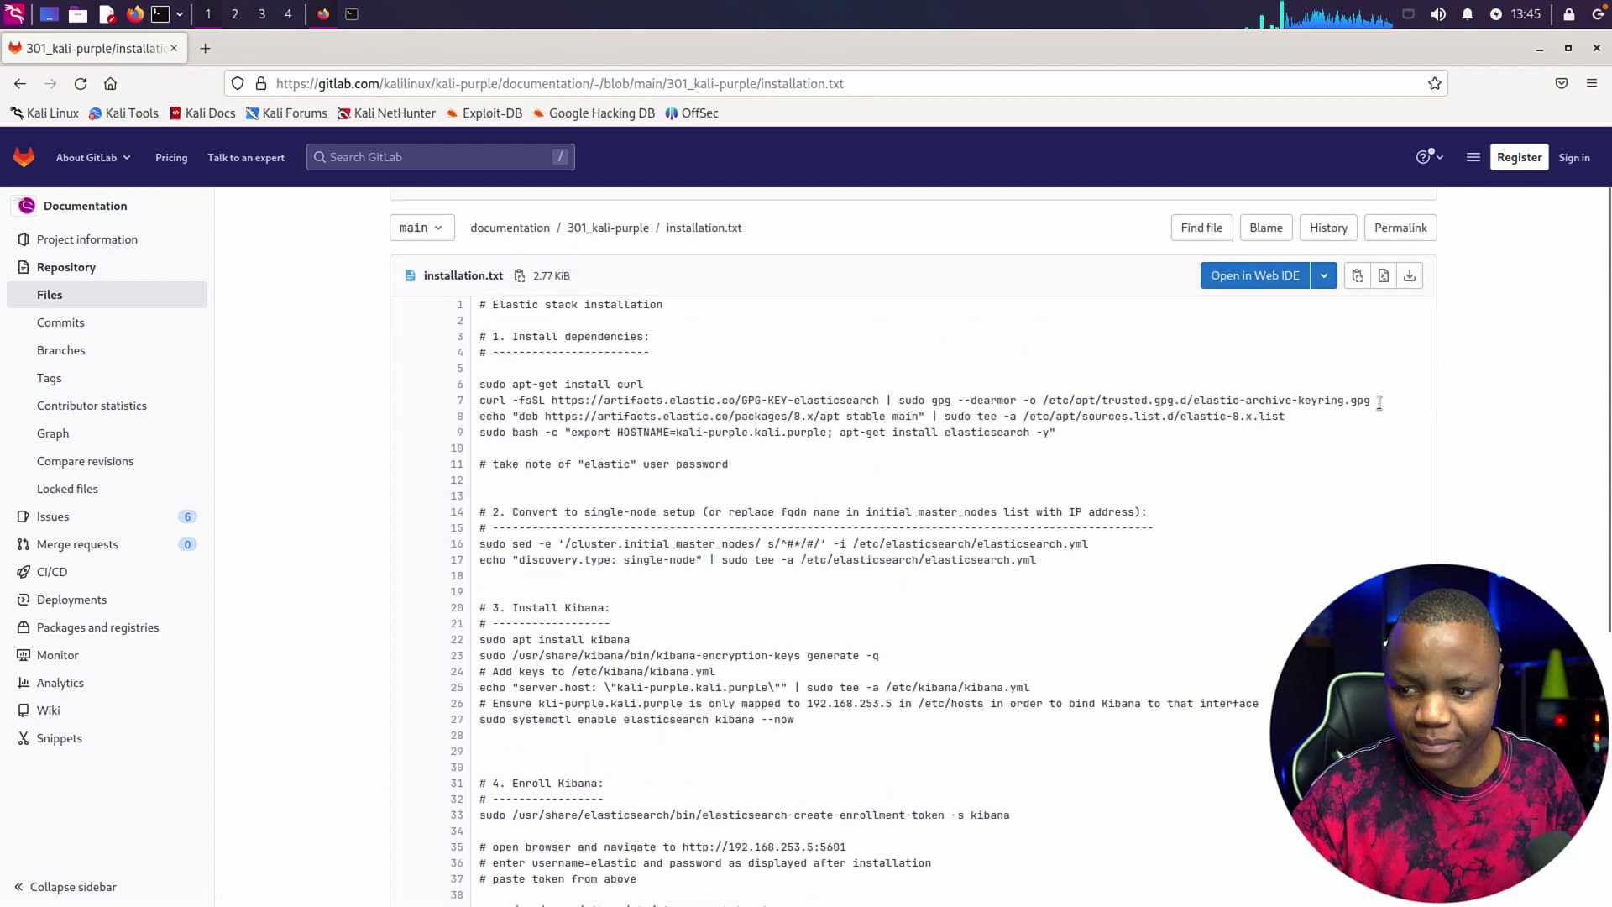
drag(1056, 431, 467, 390)
right_click(500, 388)
click(531, 400)
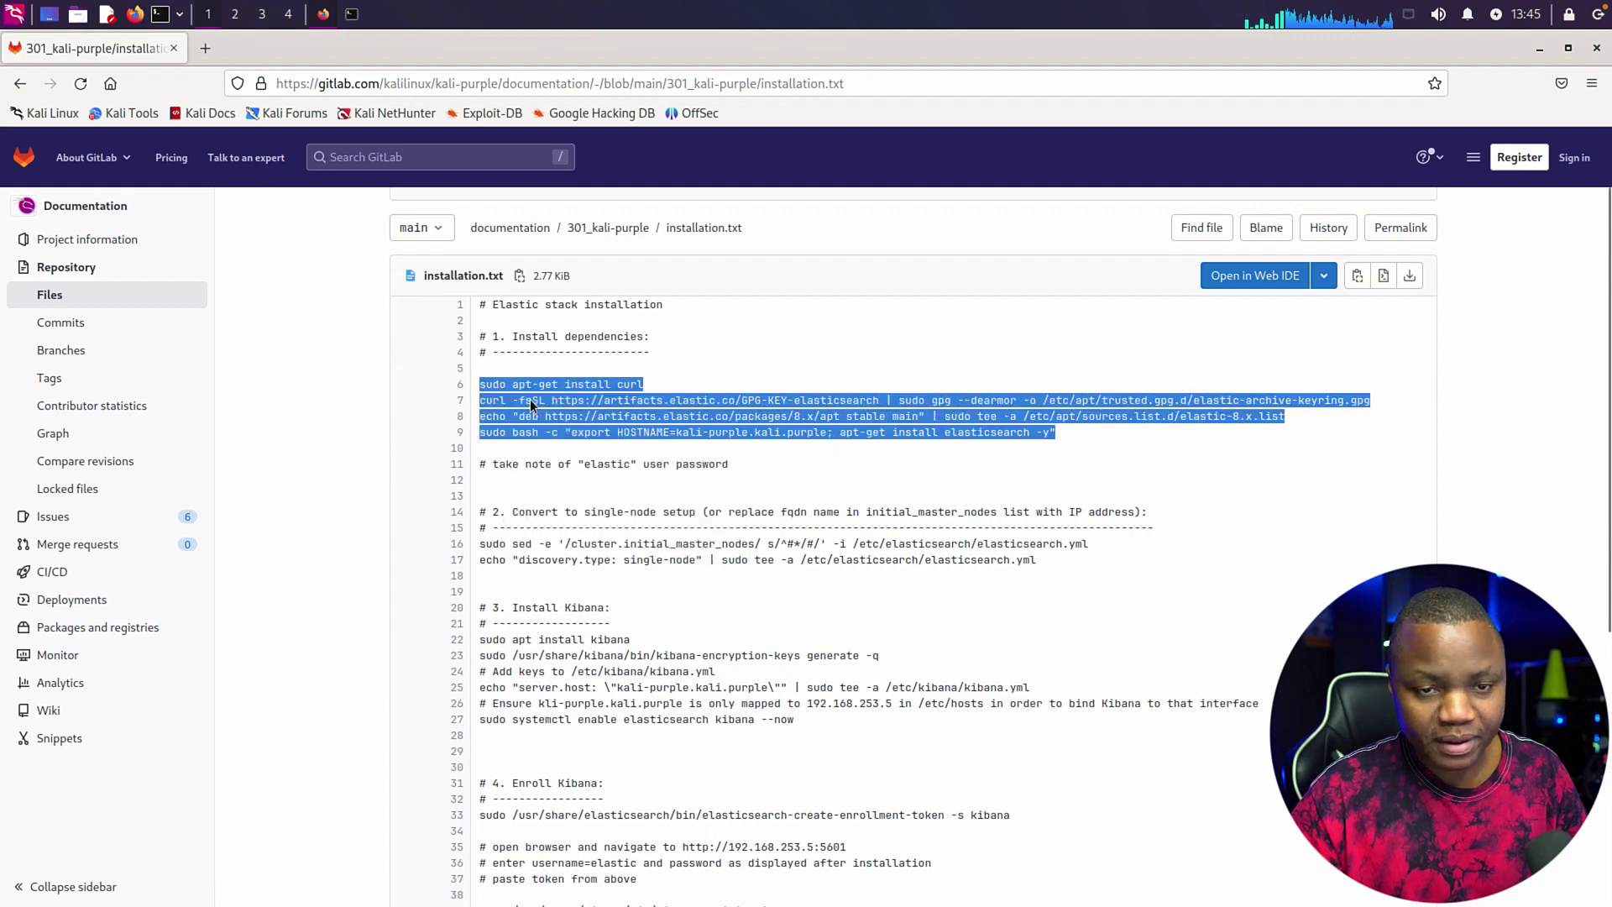
- Switch to the terminal, enlarge its text and start a root shell with "sudo su -", entering the account password
click(352, 15)
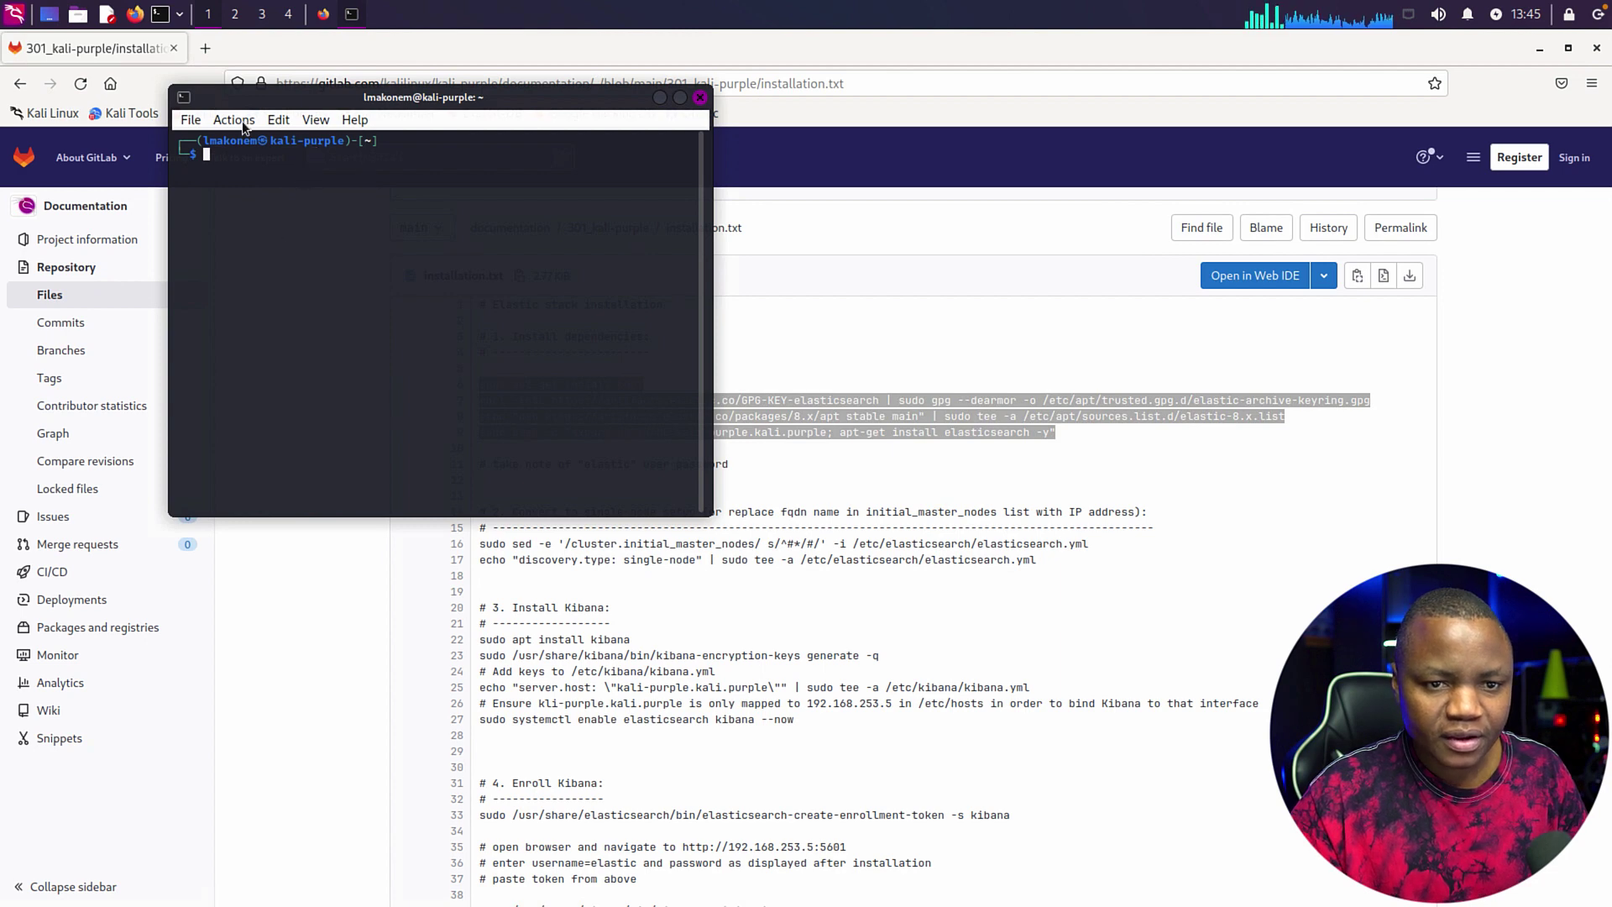
key(ctrl+plus)
key(ctrl+plus)
key(ctrl+plus)
text(sudo su)
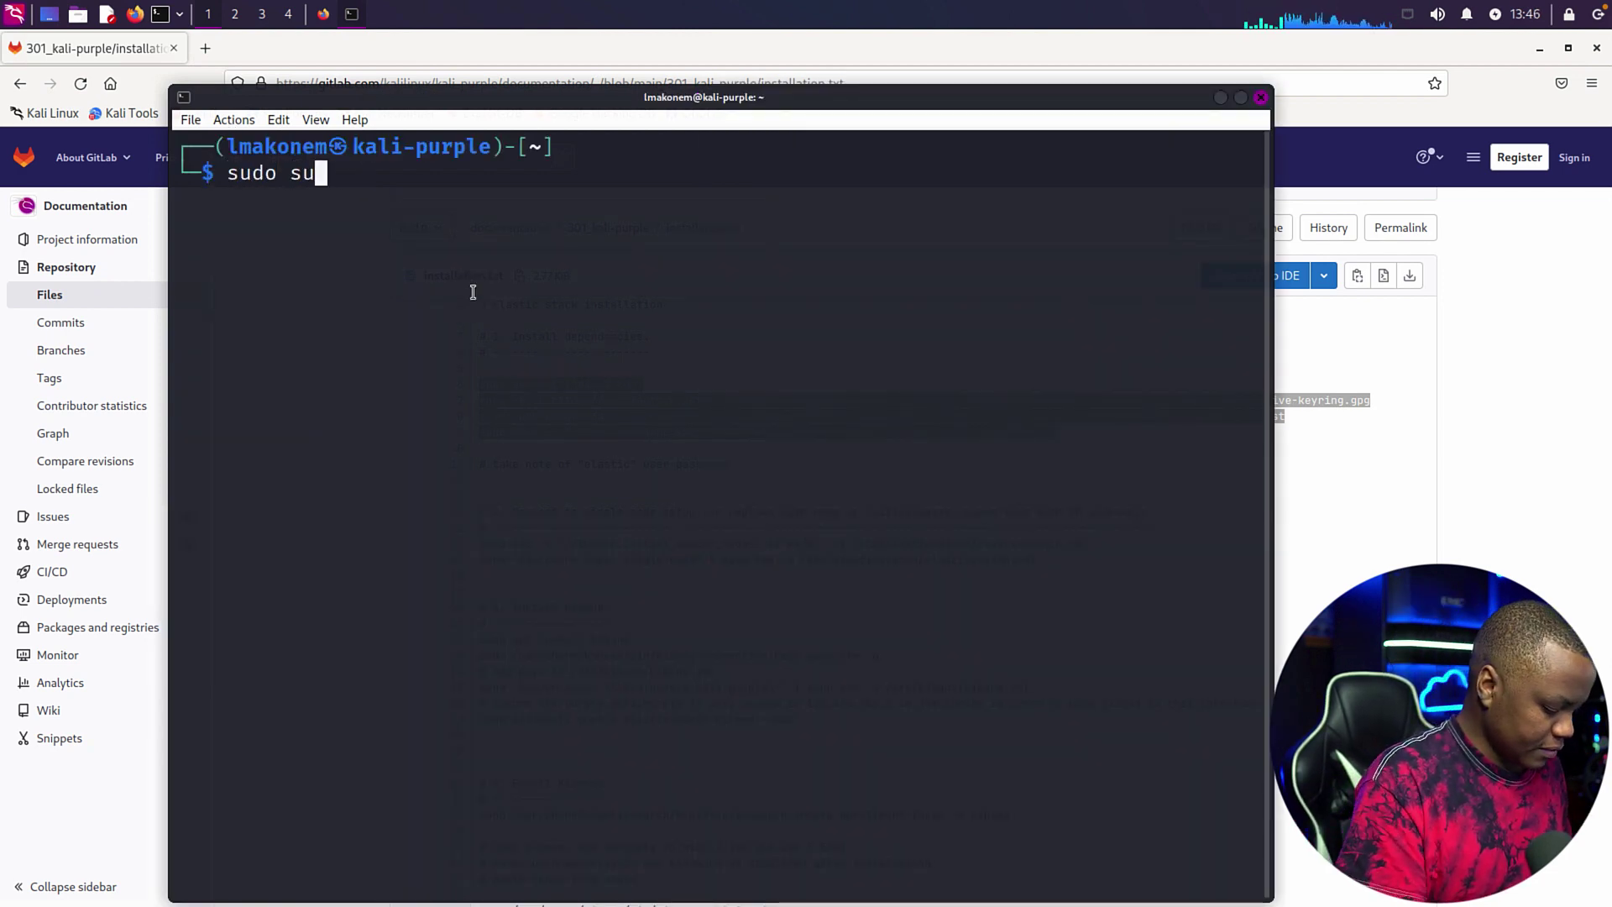
text( -)
key(Return)
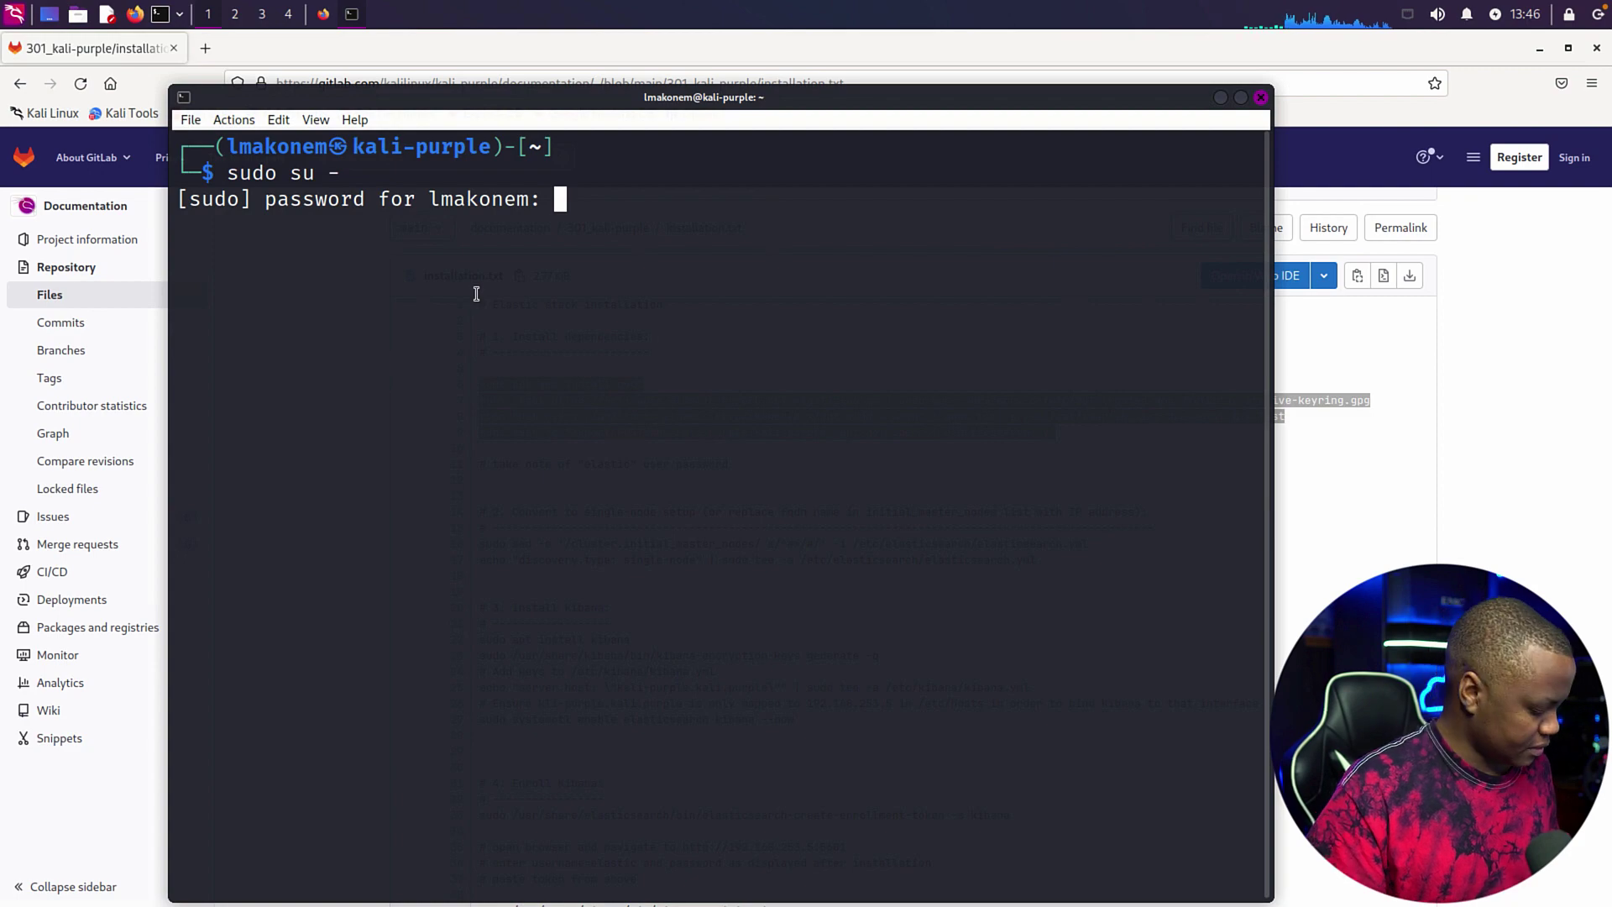
key(Return)
- Run the copied curl, Elastic repository and Elasticsearch install commands, answer y to overwriting the keyring file, and clear the terminal
right_click(288, 255)
click(351, 289)
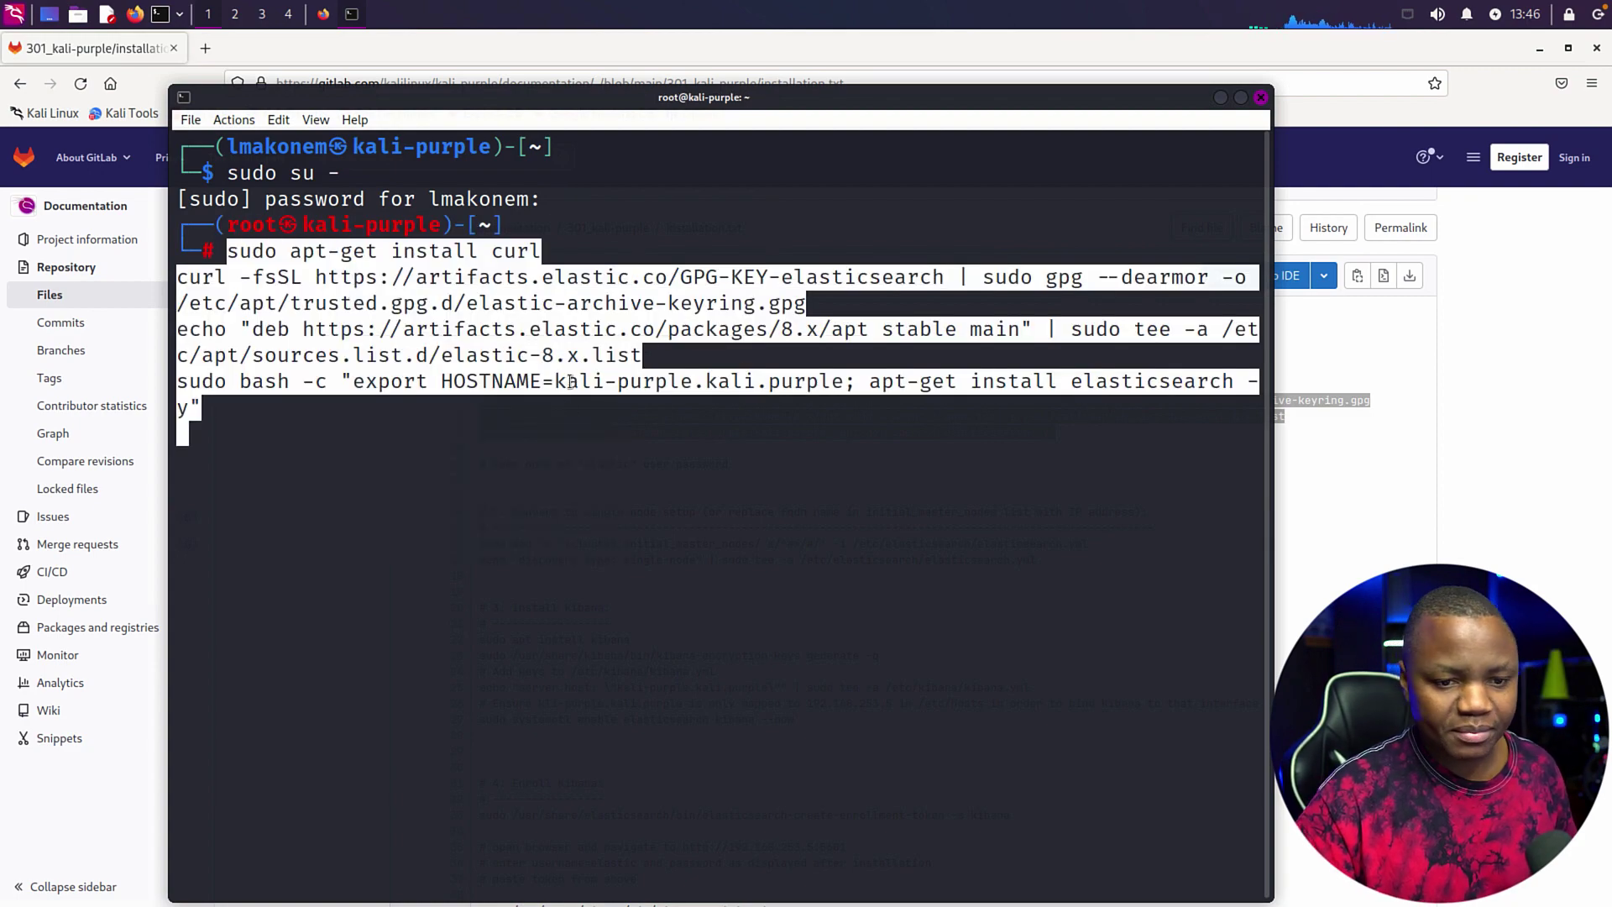
key(Return)
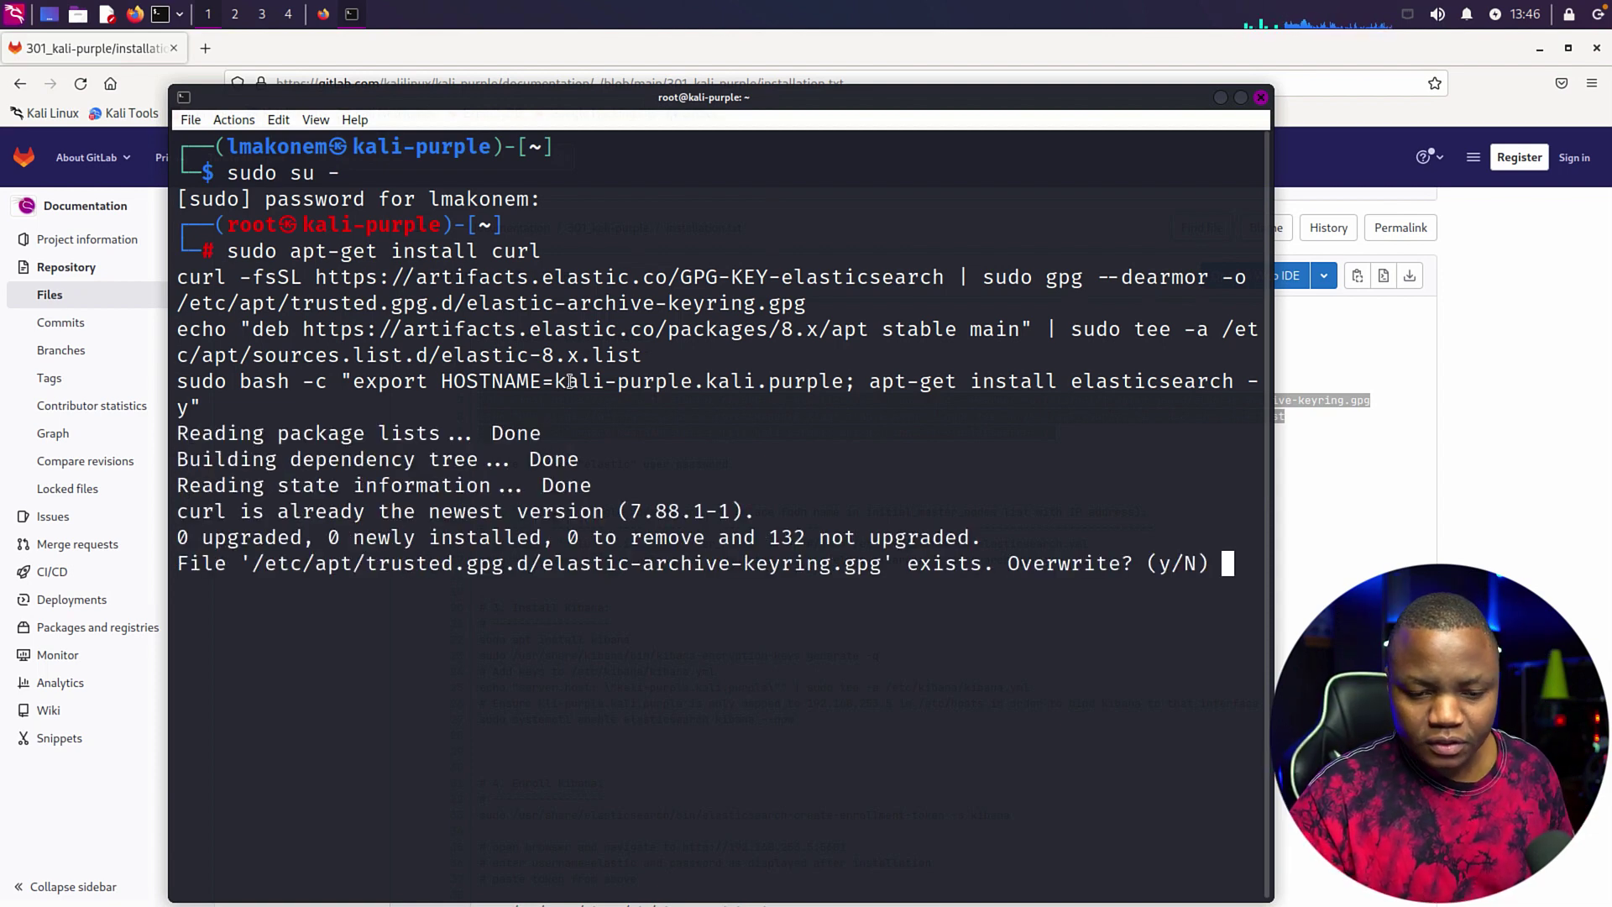
text(y)
key(Return)
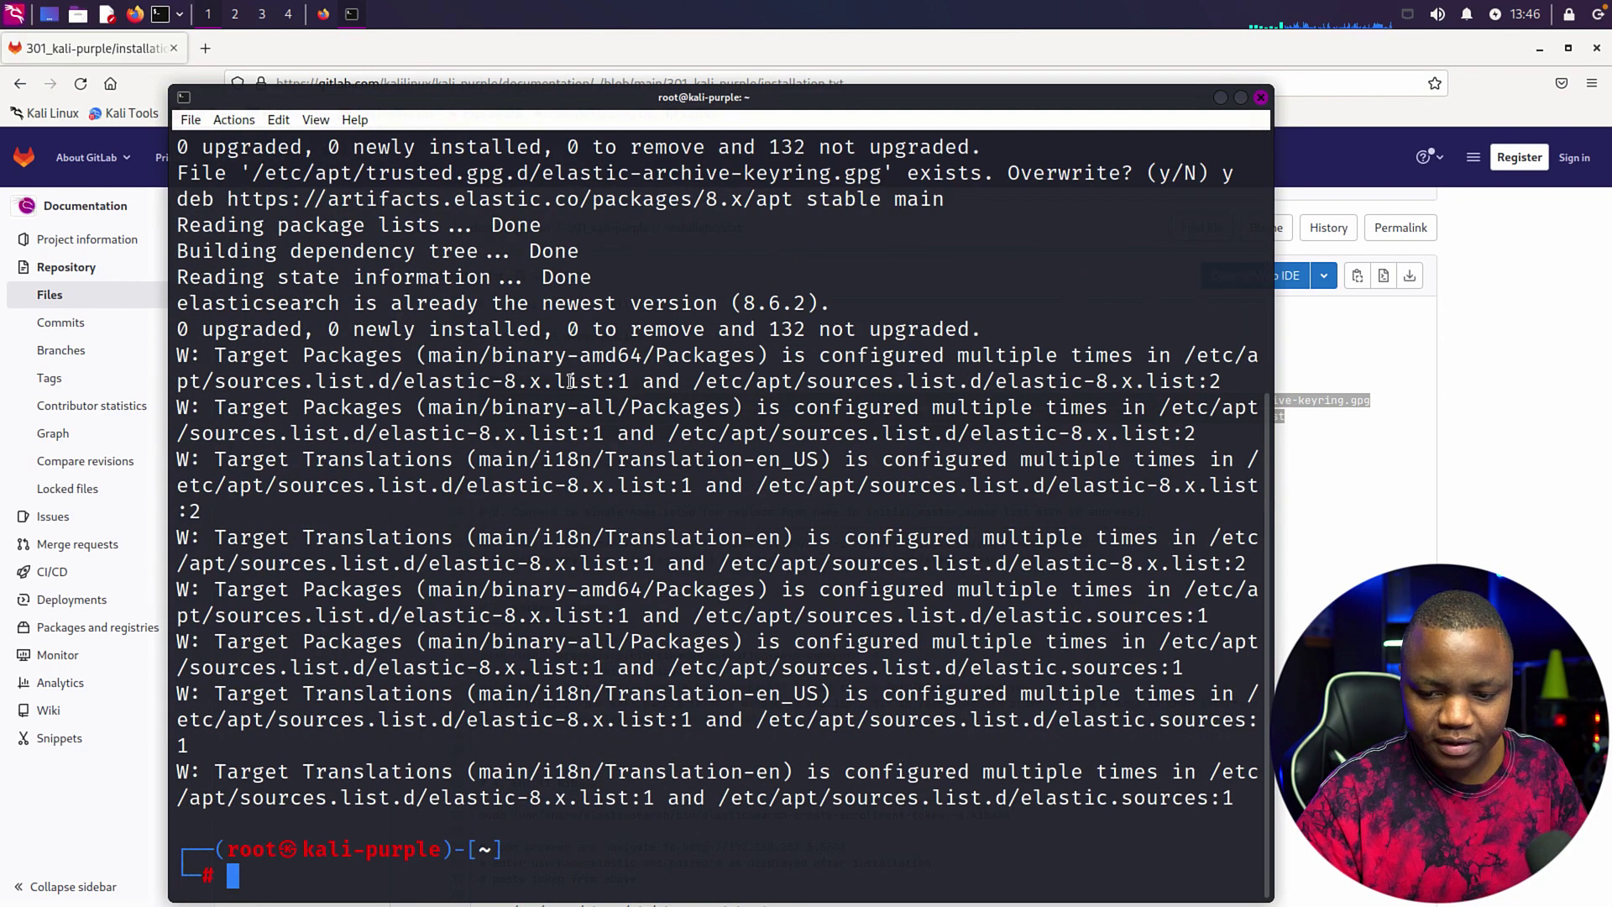
text(clear)
key(Return)
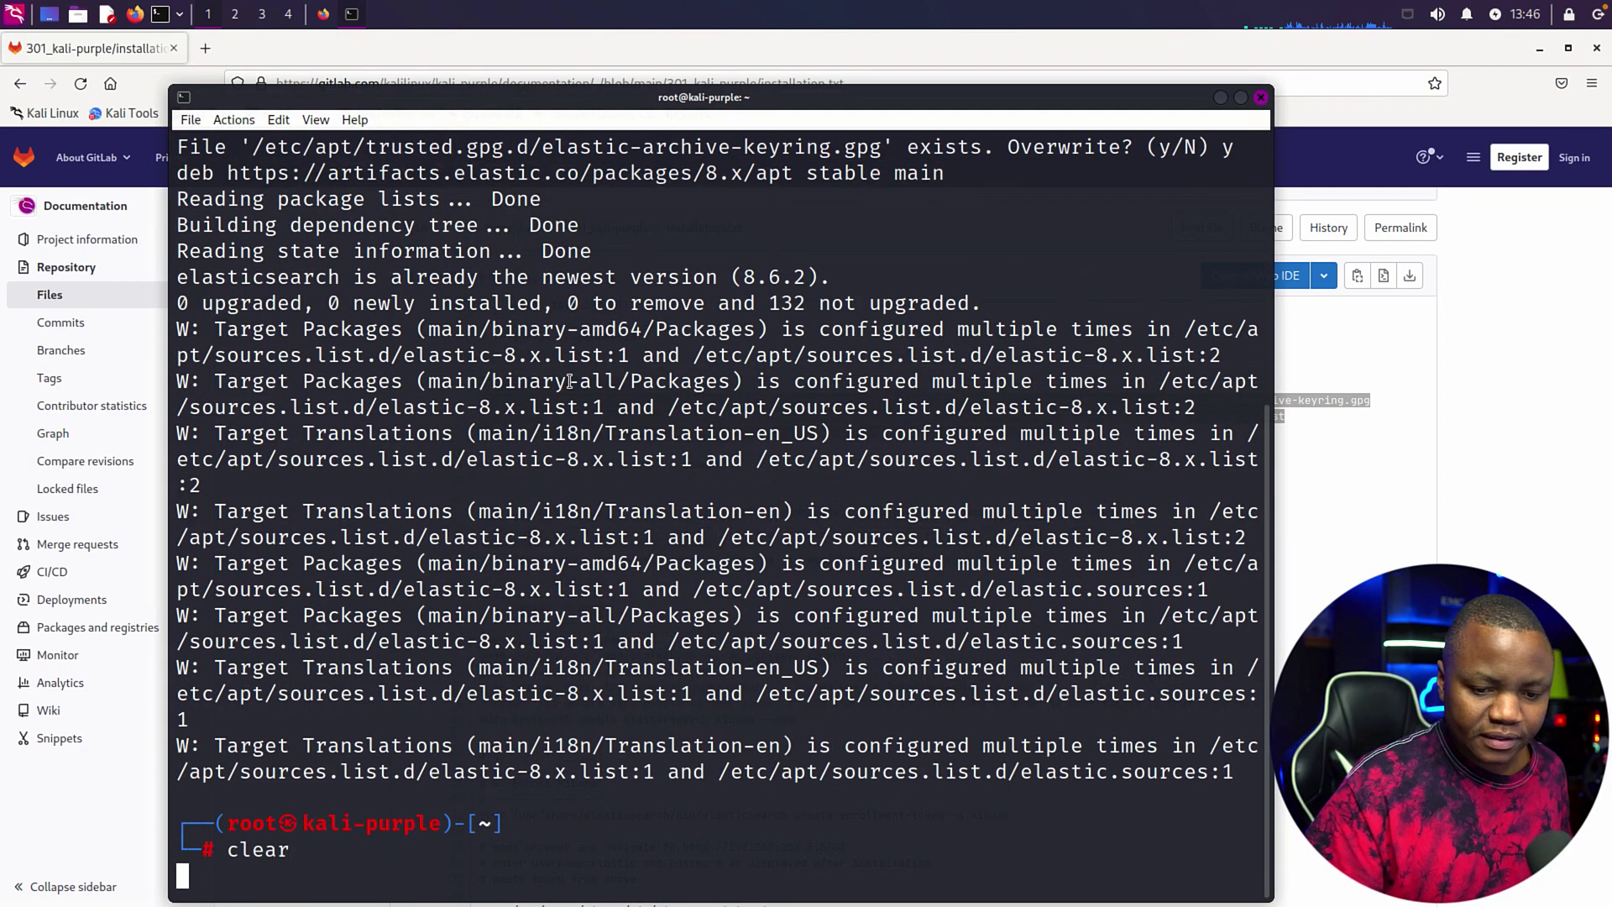
- Copy the two single-node setup commands for elasticsearch.yml from section 2 of the instructions and run them in the terminal
click(1349, 406)
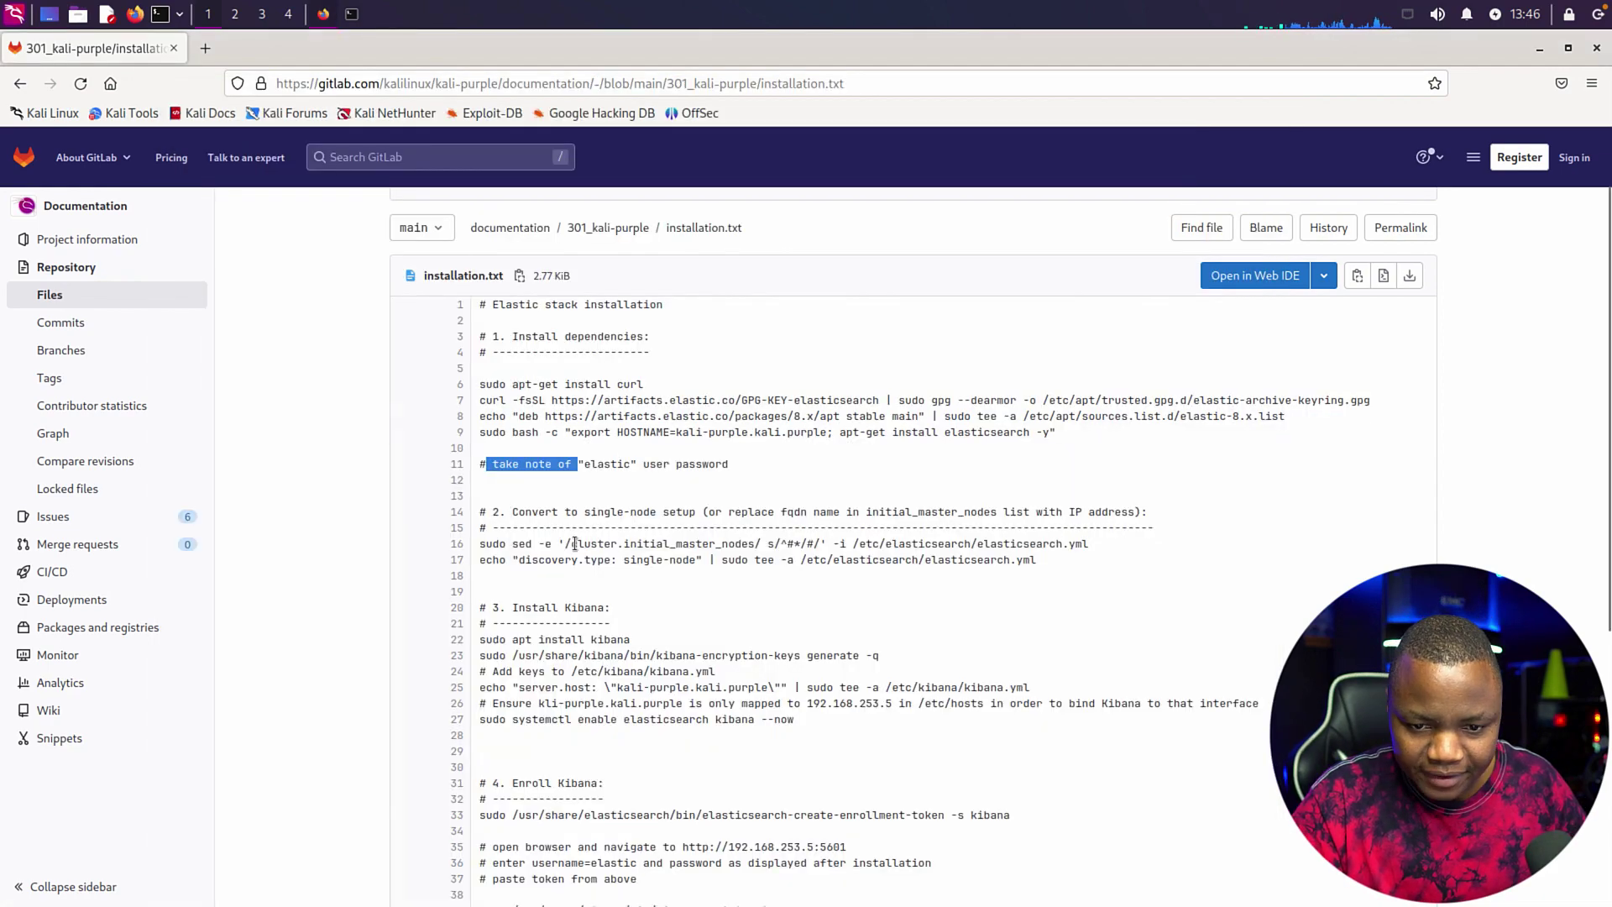
drag(1102, 546, 474, 542)
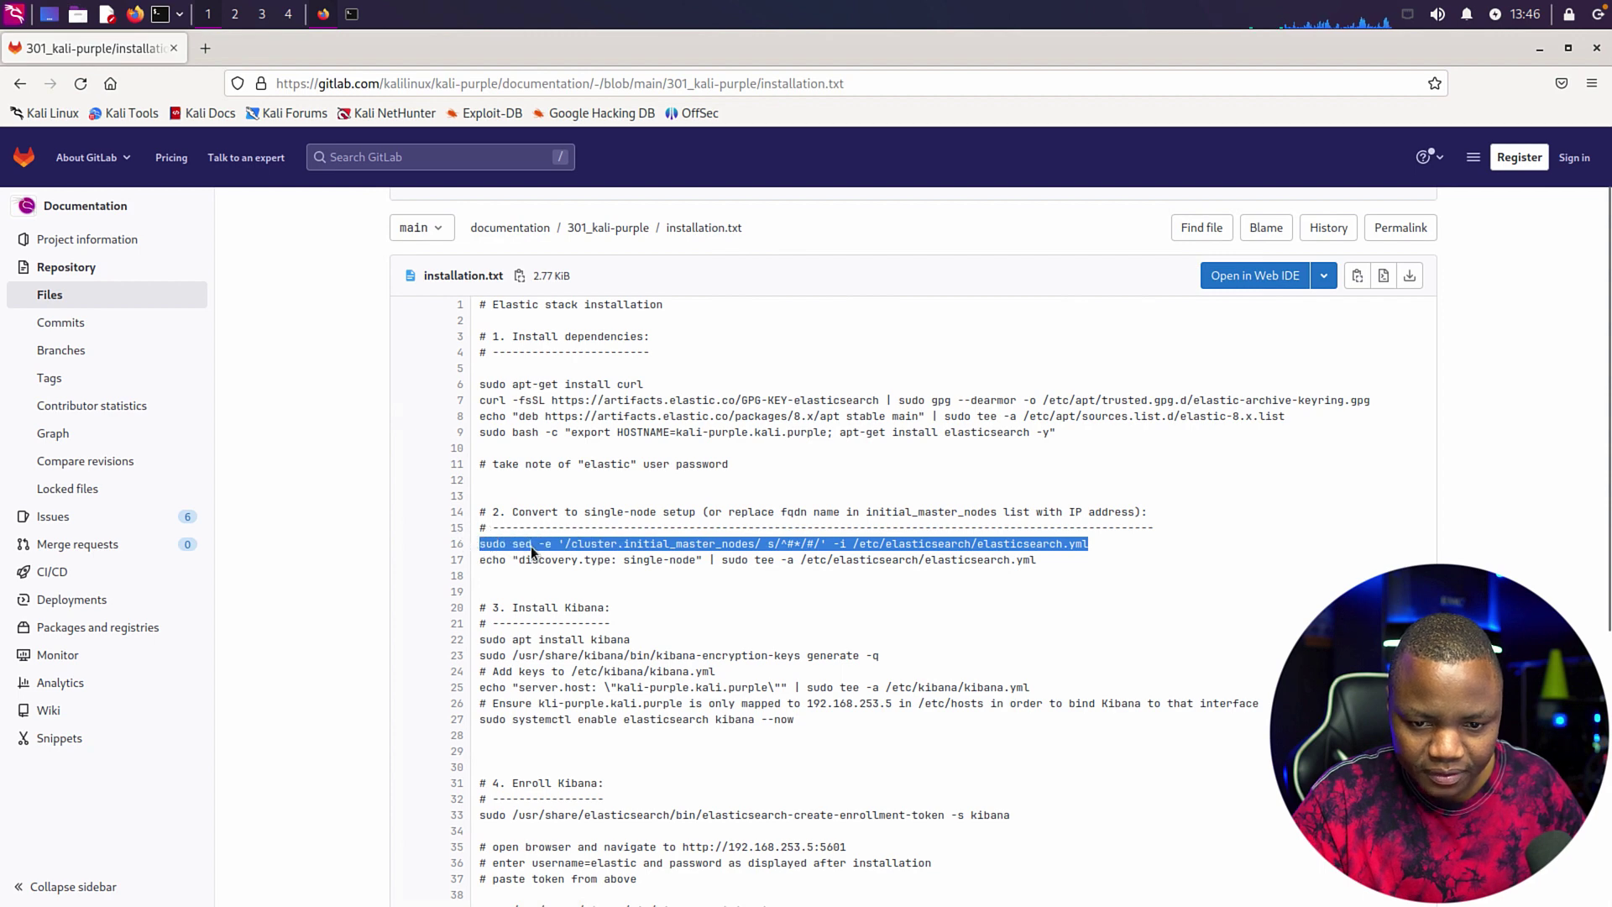
drag(1049, 559, 521, 558)
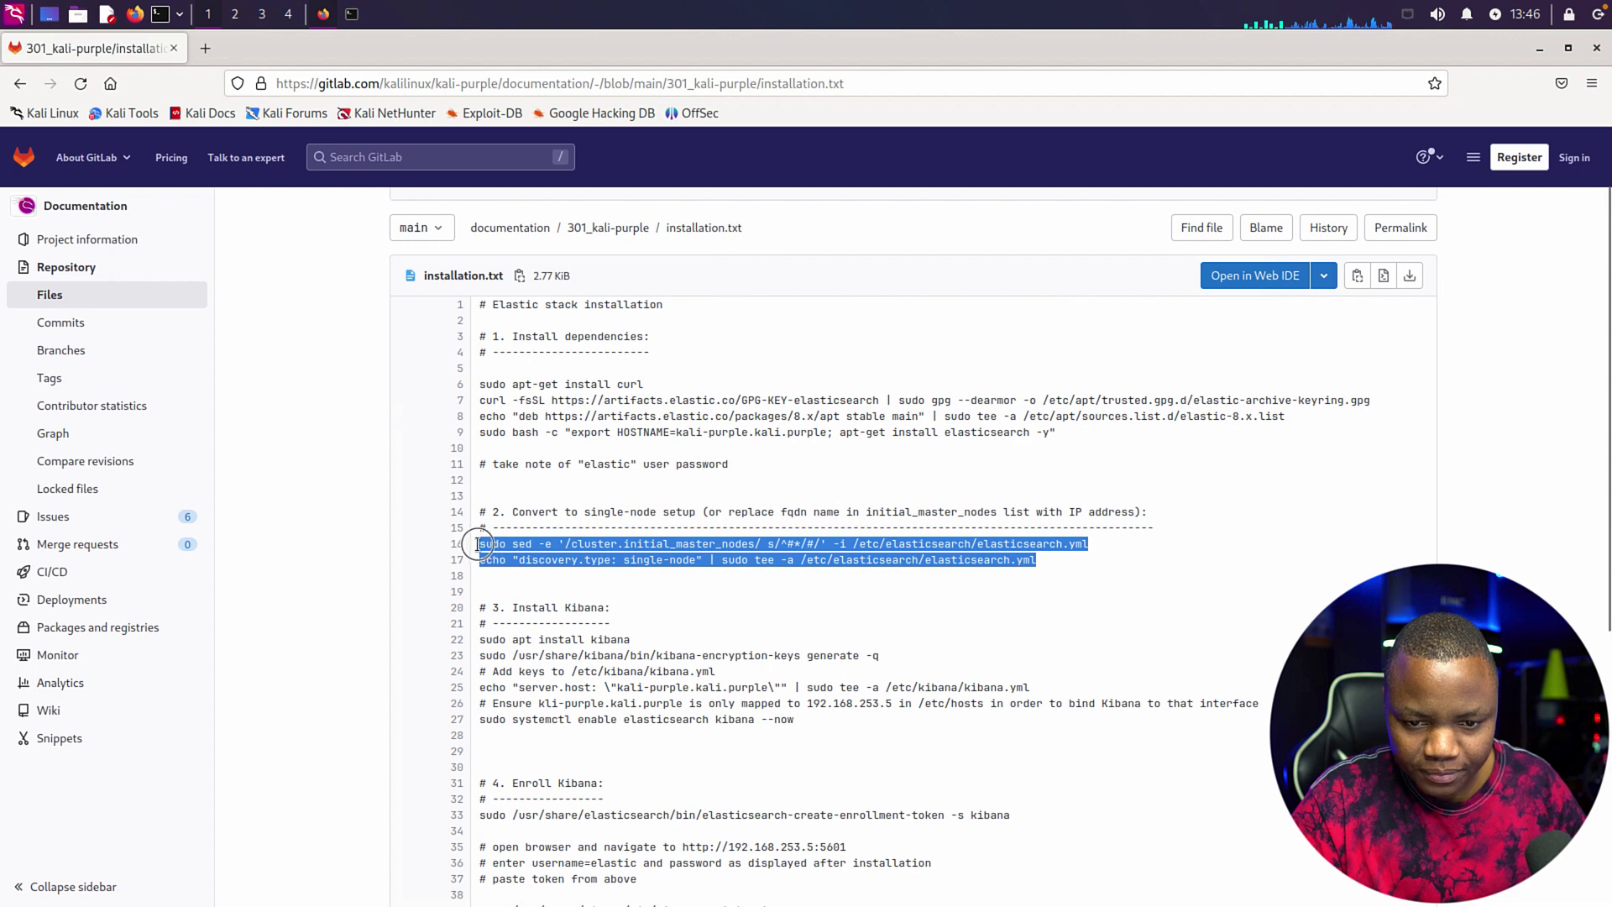
right_click(495, 540)
click(550, 558)
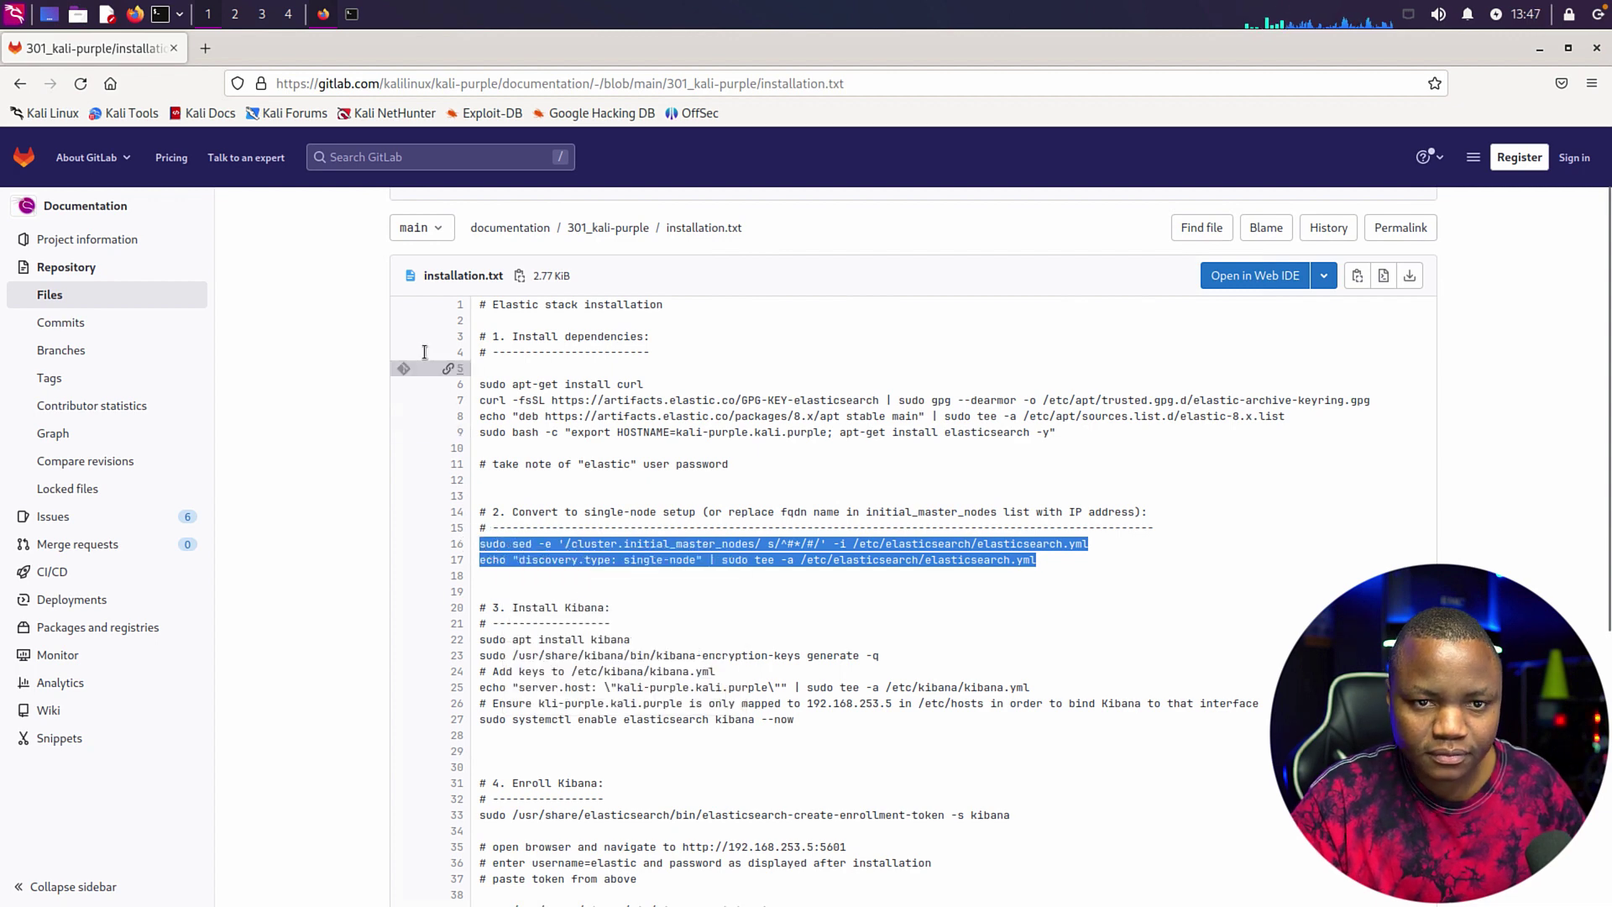
click(352, 14)
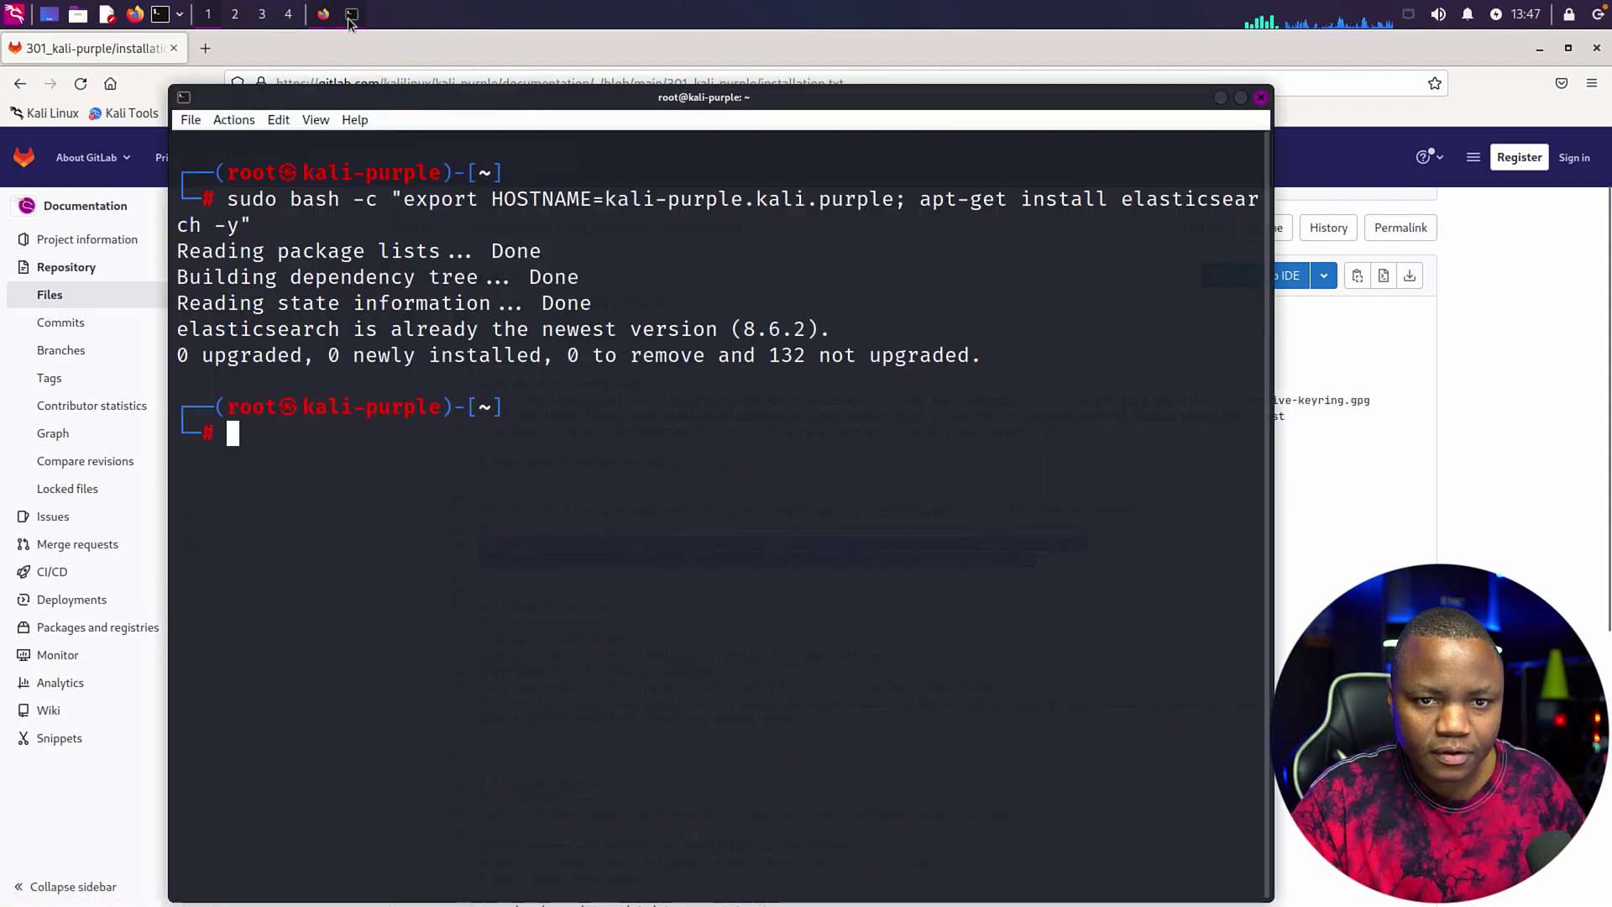
right_click(263, 439)
click(307, 471)
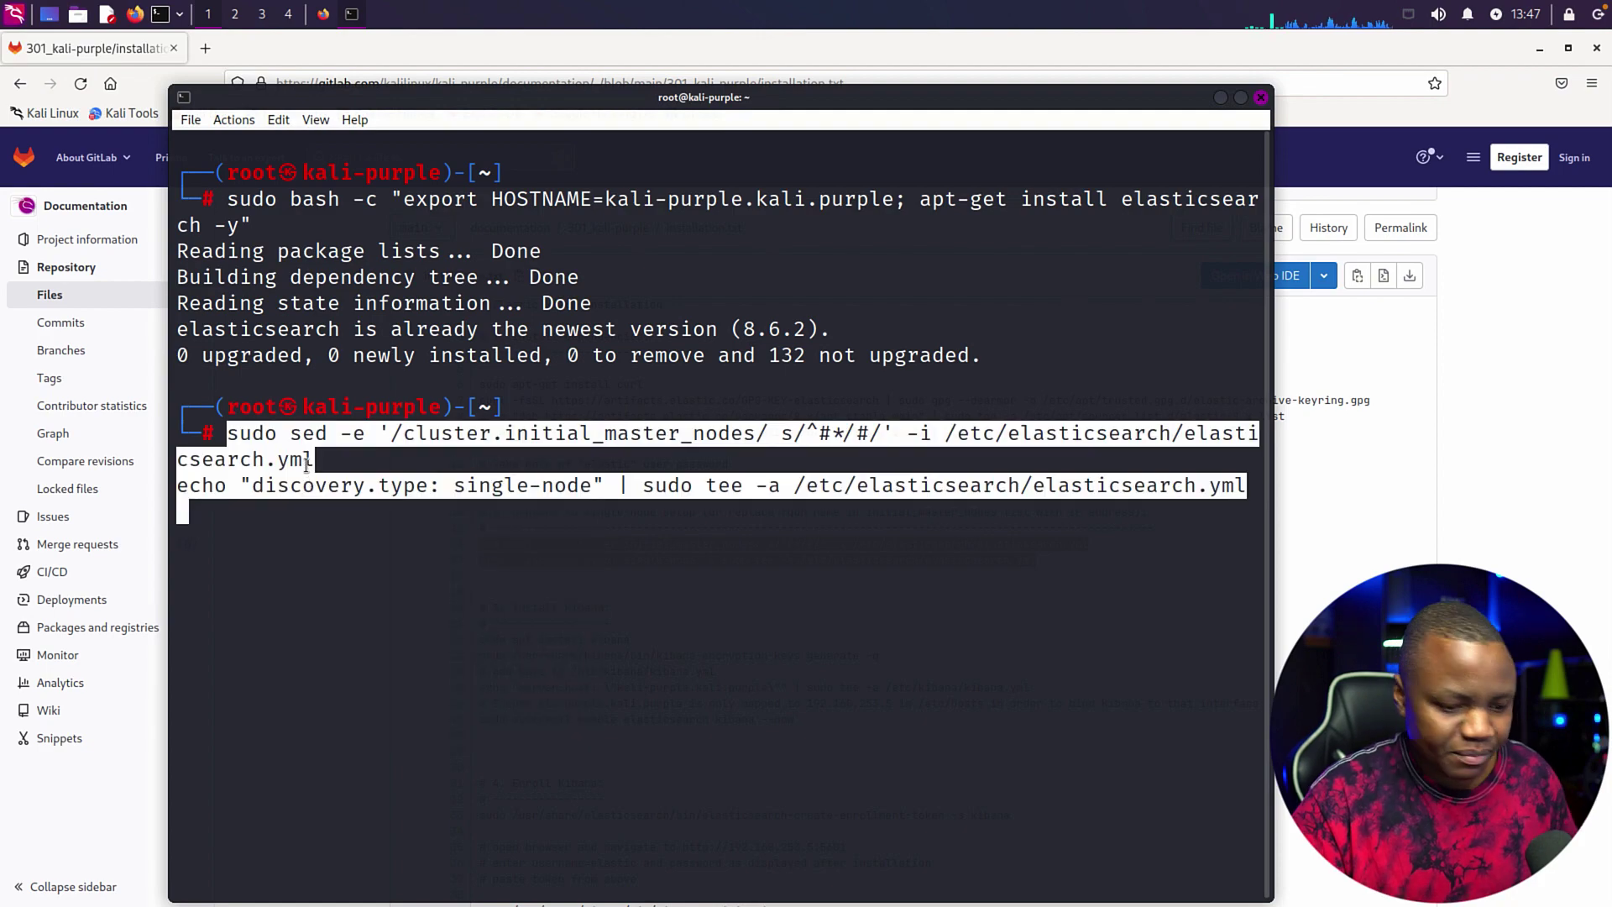
key(Return)
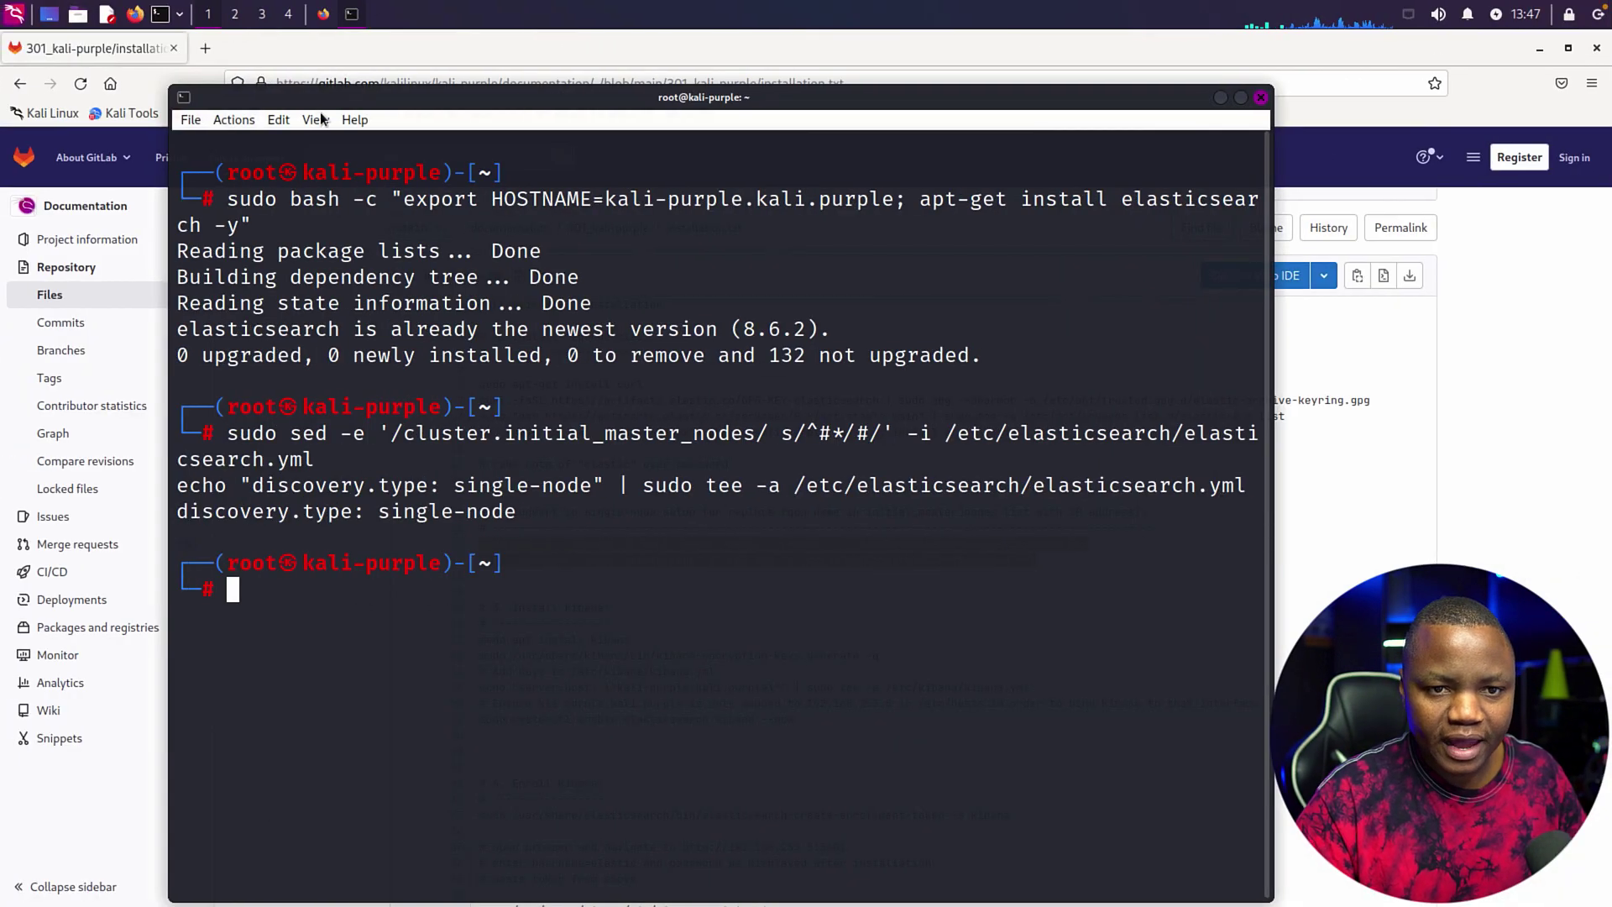
- Copy the Kibana install and encryption-key generation commands on lines 22 and 23 of installation.txt and run them in the root terminal
click(1344, 454)
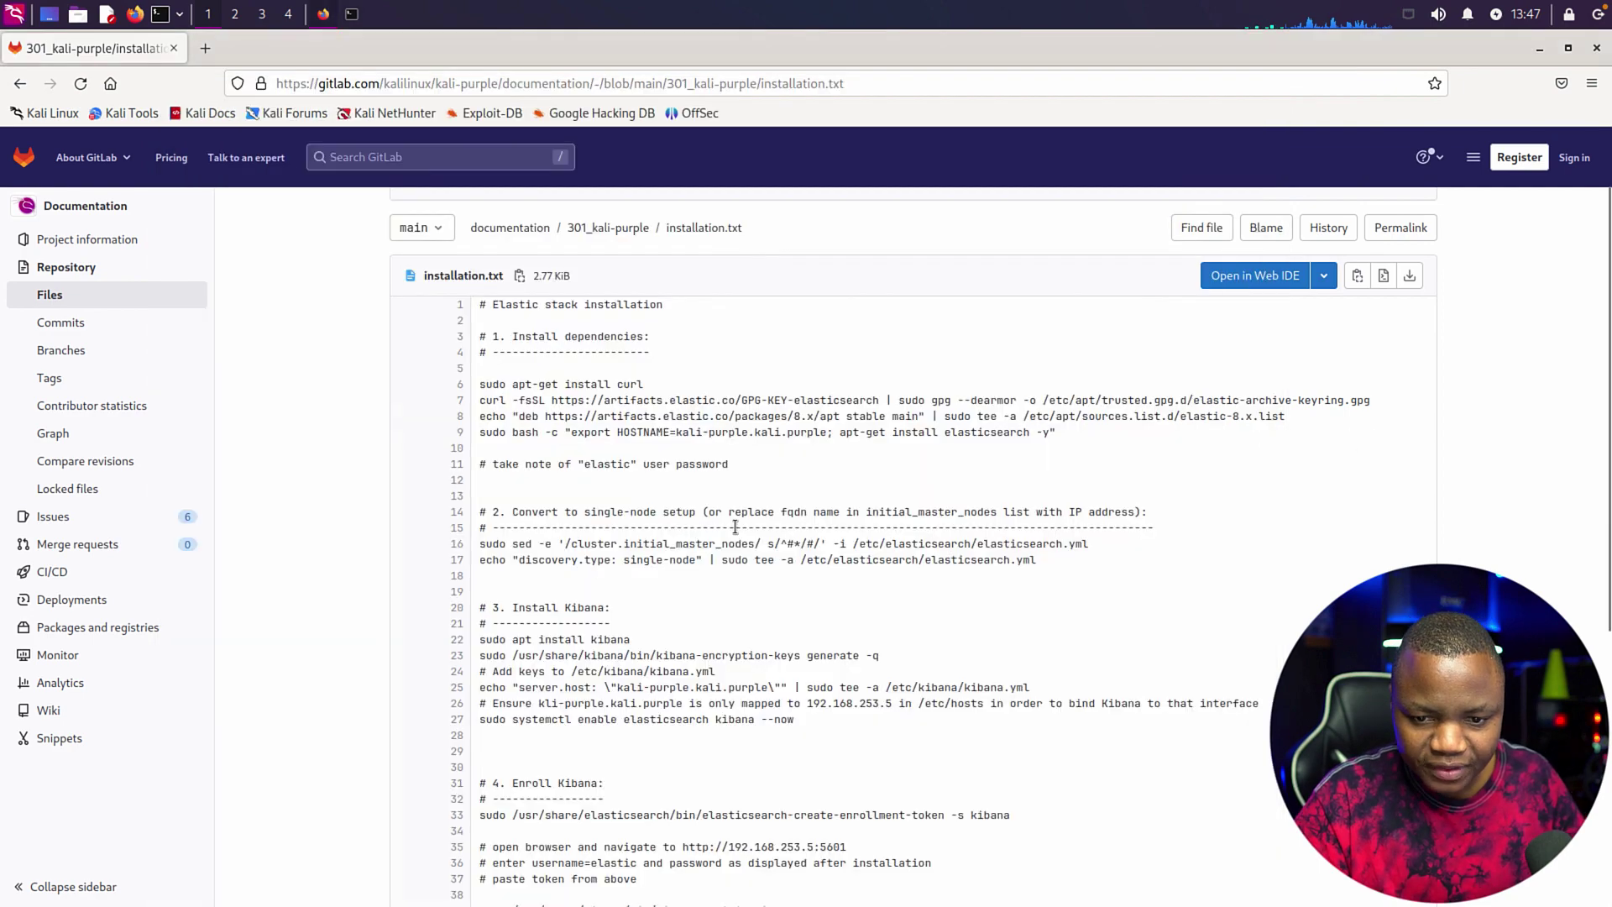
scroll(736, 526, down, 5)
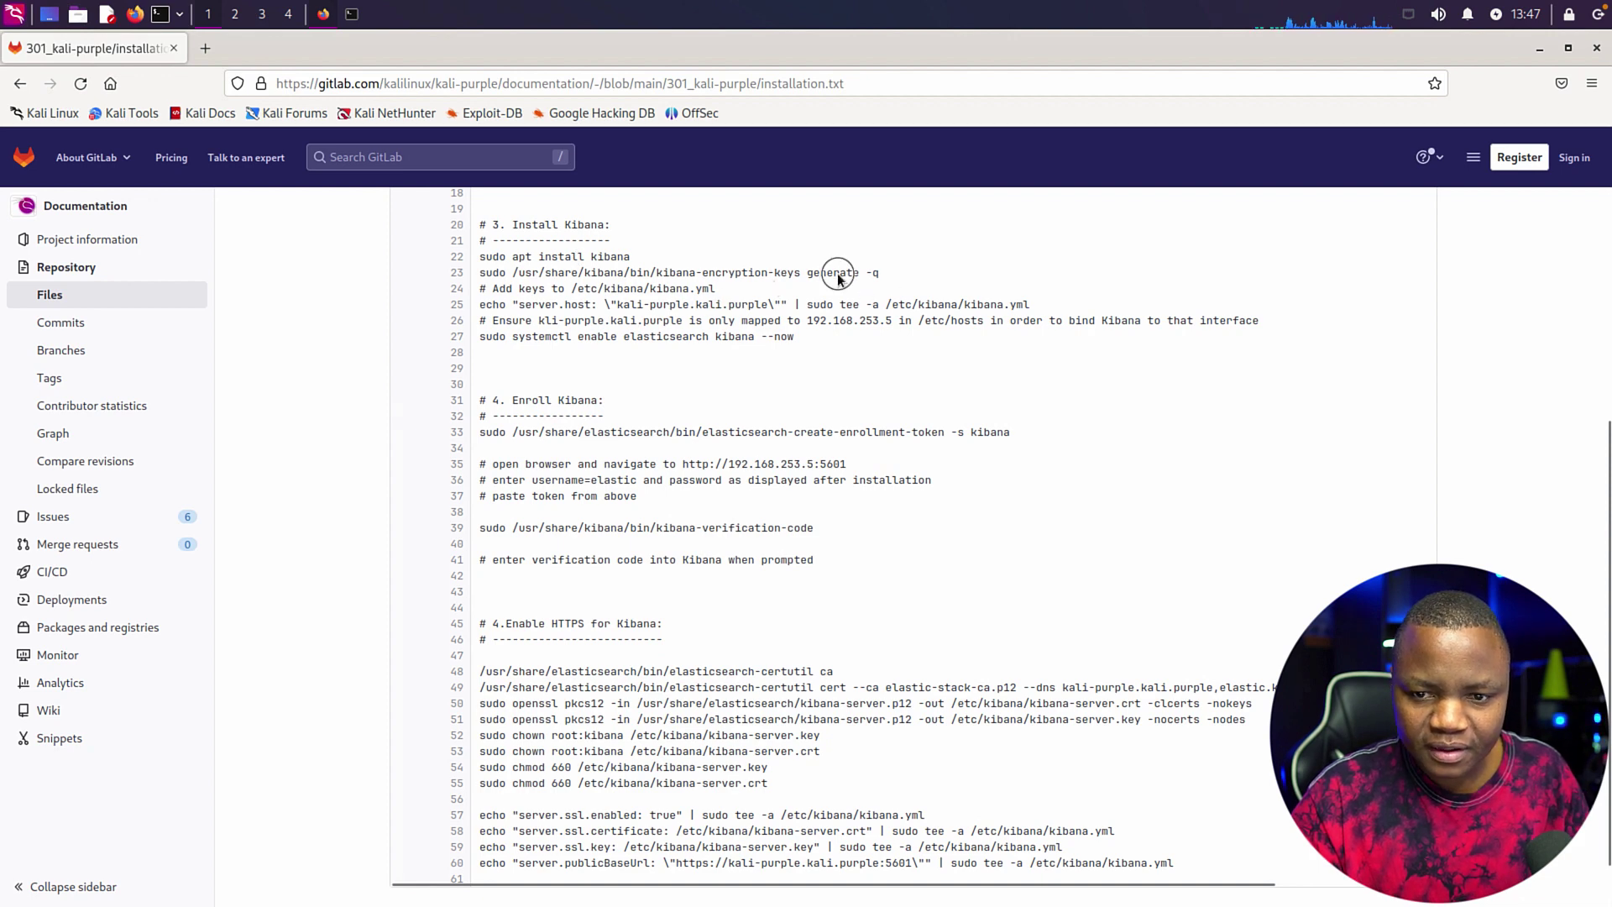
drag(880, 273, 479, 260)
right_click(514, 267)
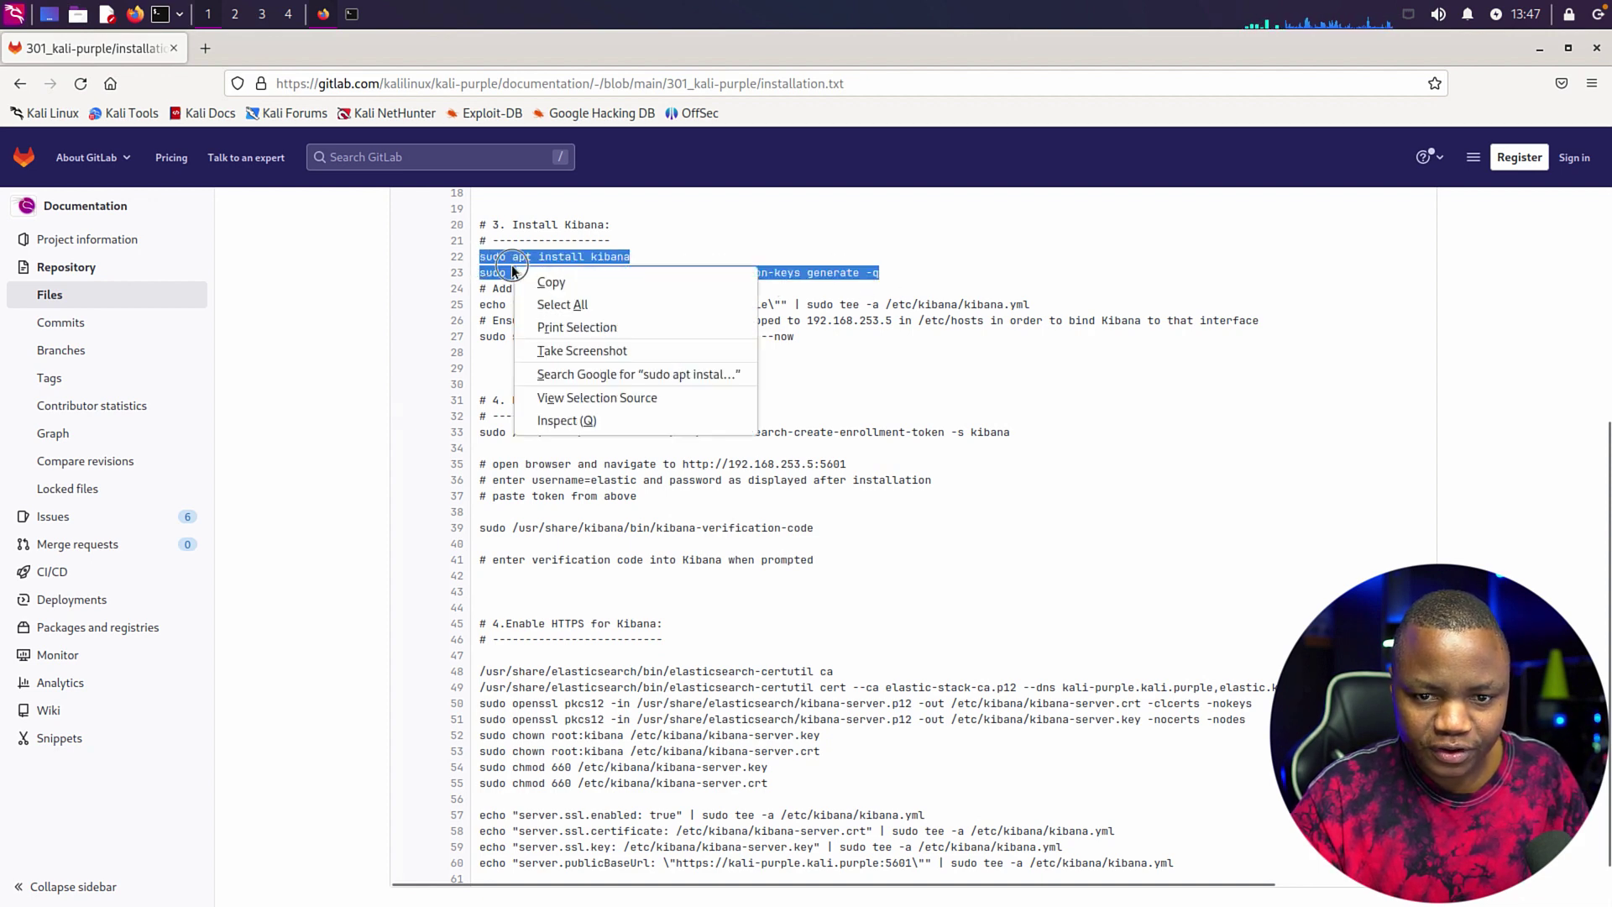
click(558, 285)
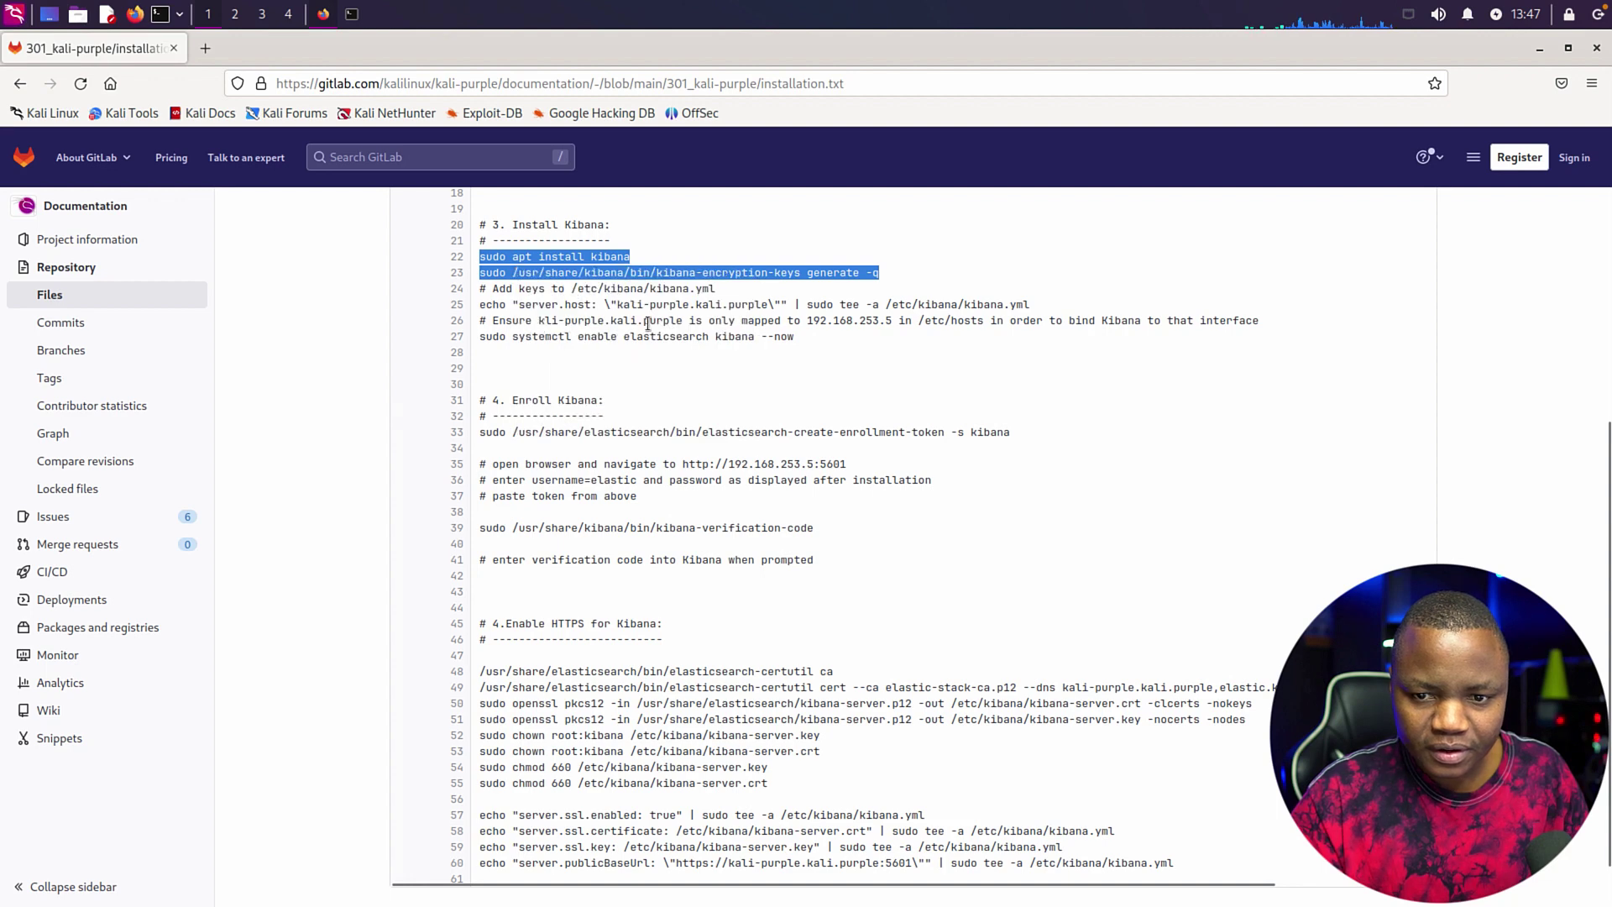
click(351, 13)
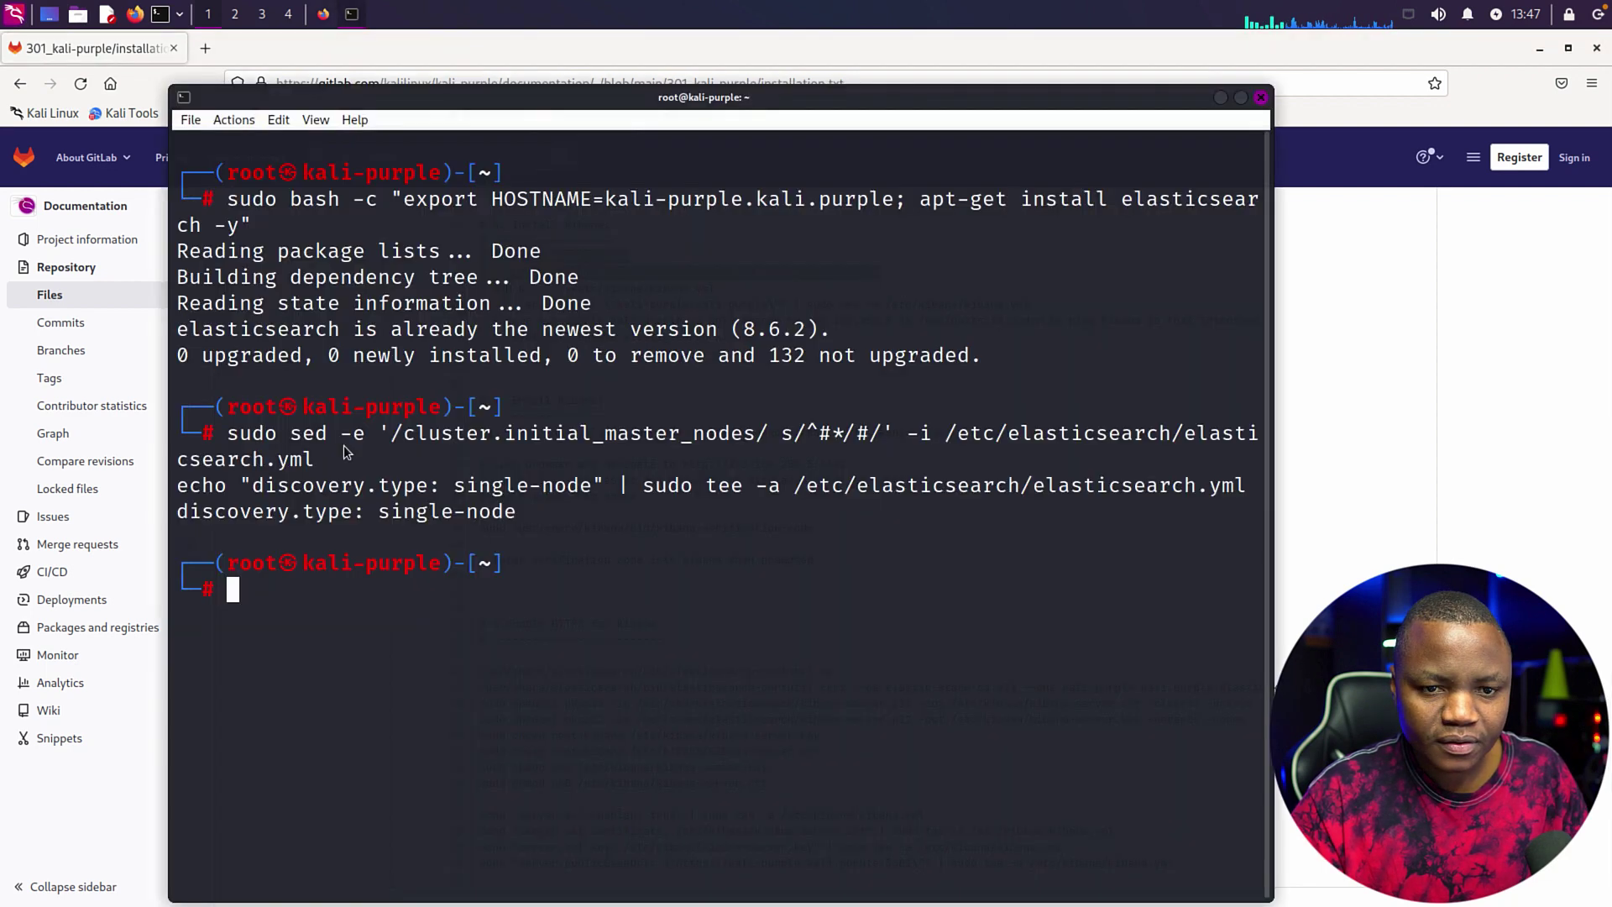
right_click(288, 587)
click(352, 621)
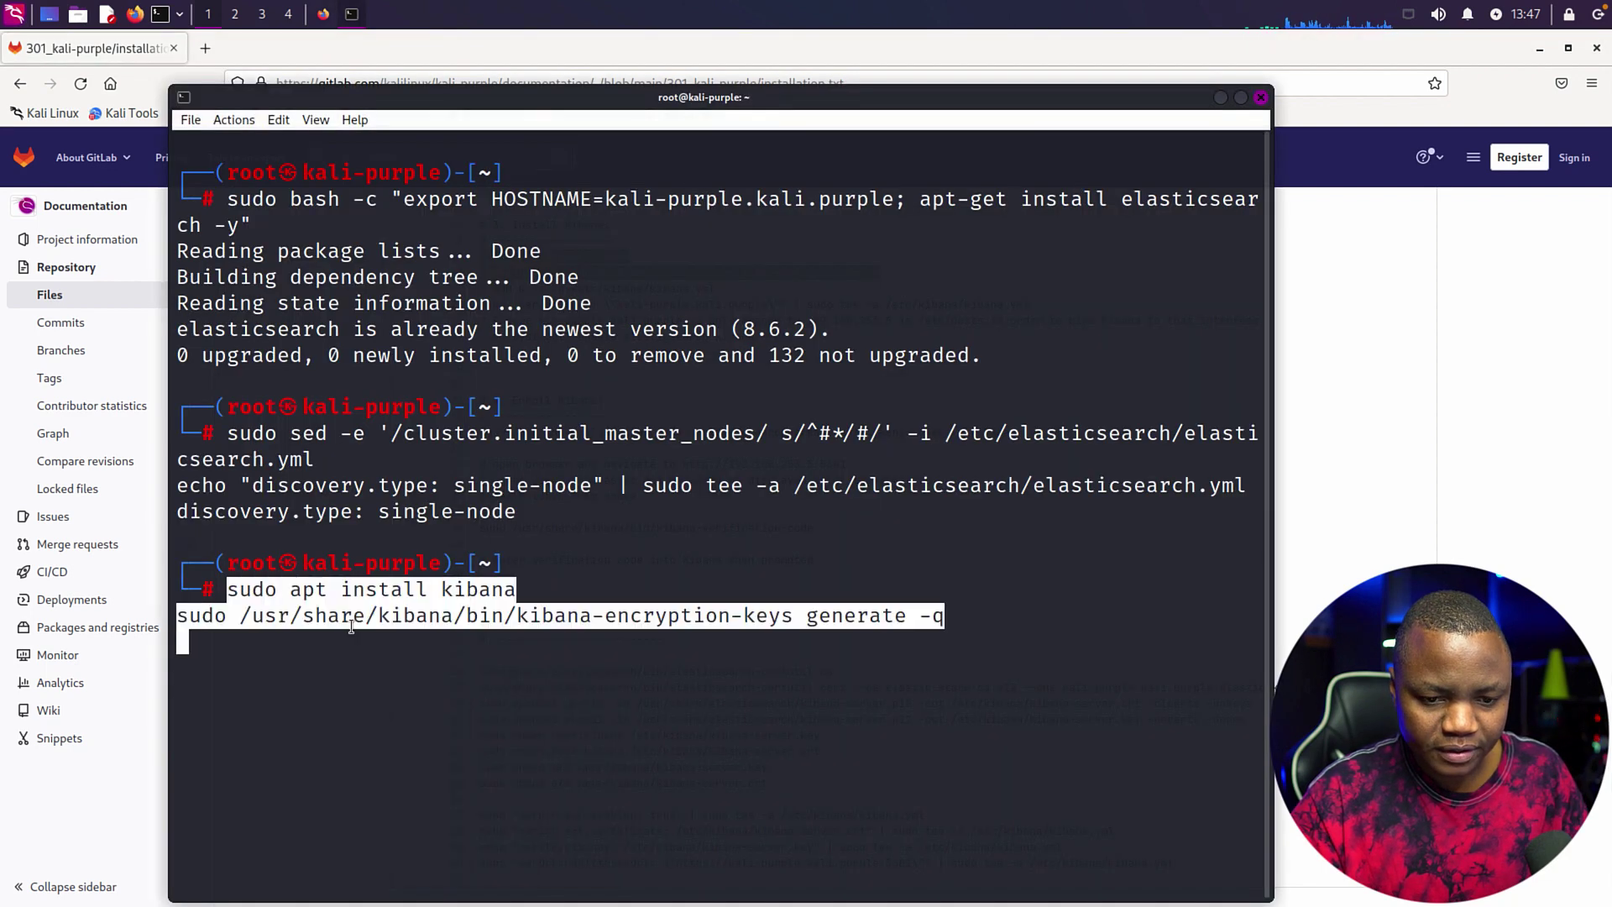
key(Return)
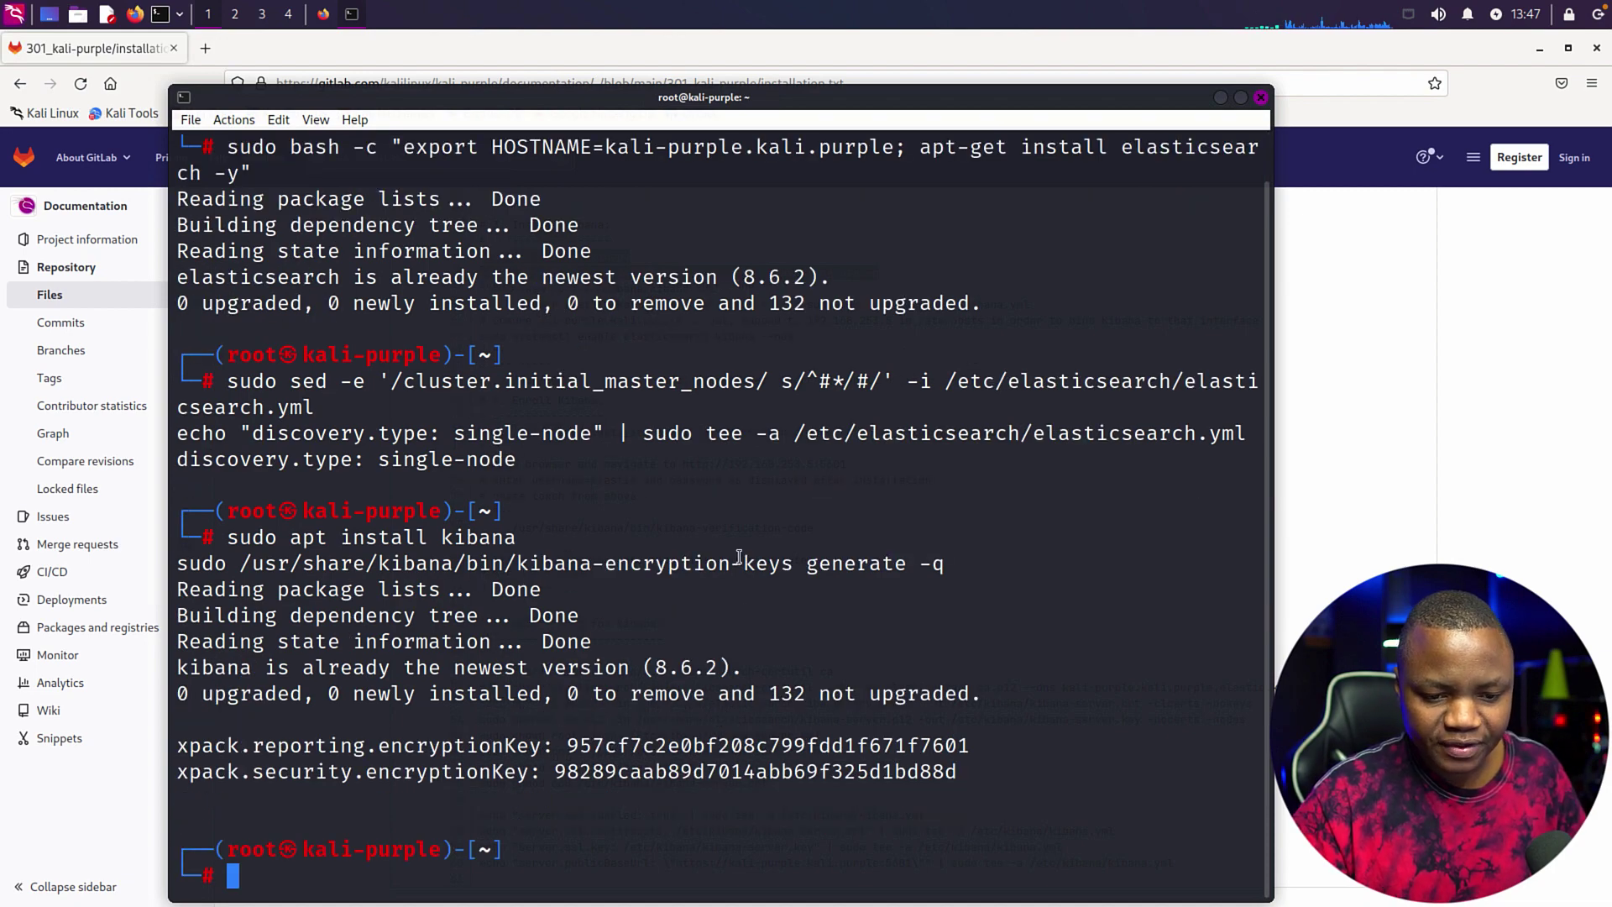
- Copy the server.host command on line 25 and run it in the terminal to append kali-purple.kali.purple to /etc/kibana/kibana.yml
click(1343, 484)
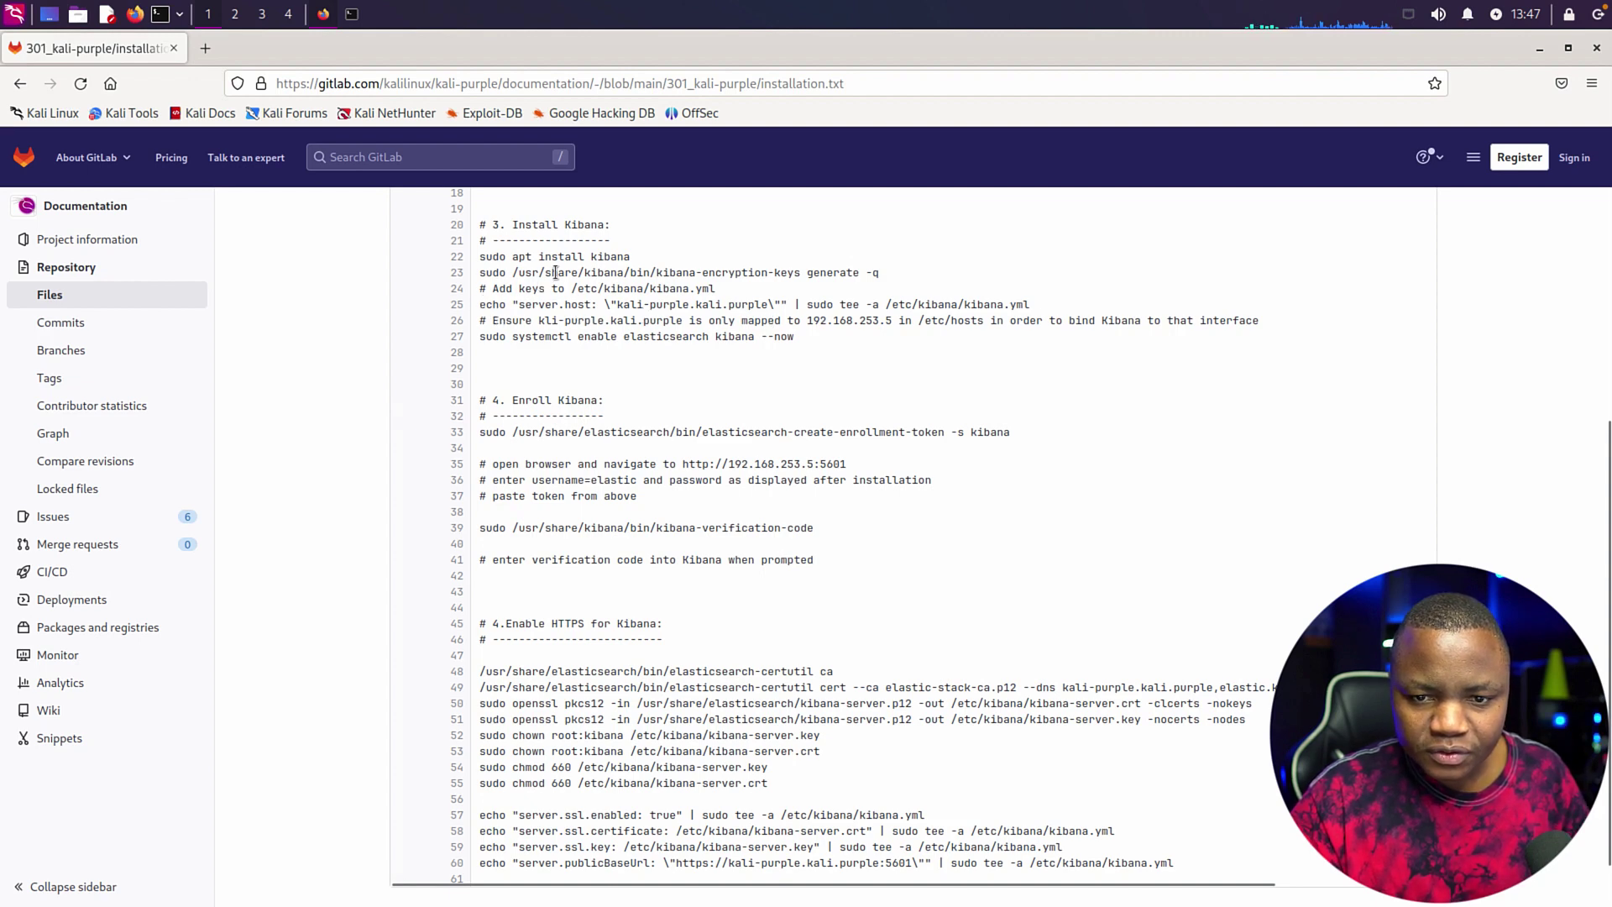
drag(879, 273, 551, 240)
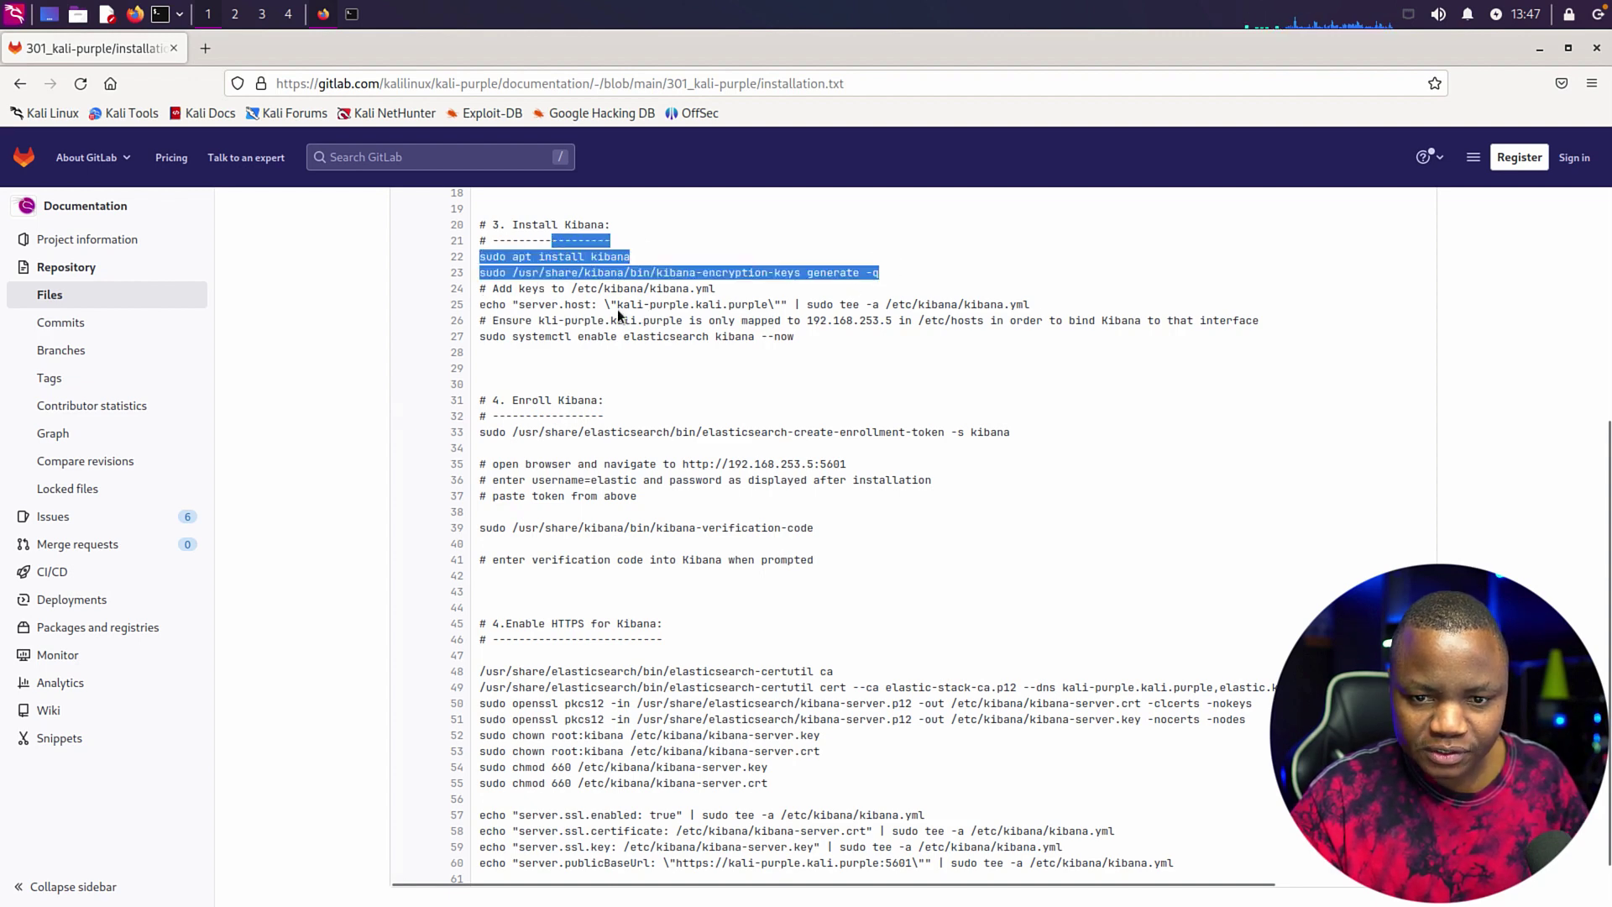
drag(1049, 304, 477, 302)
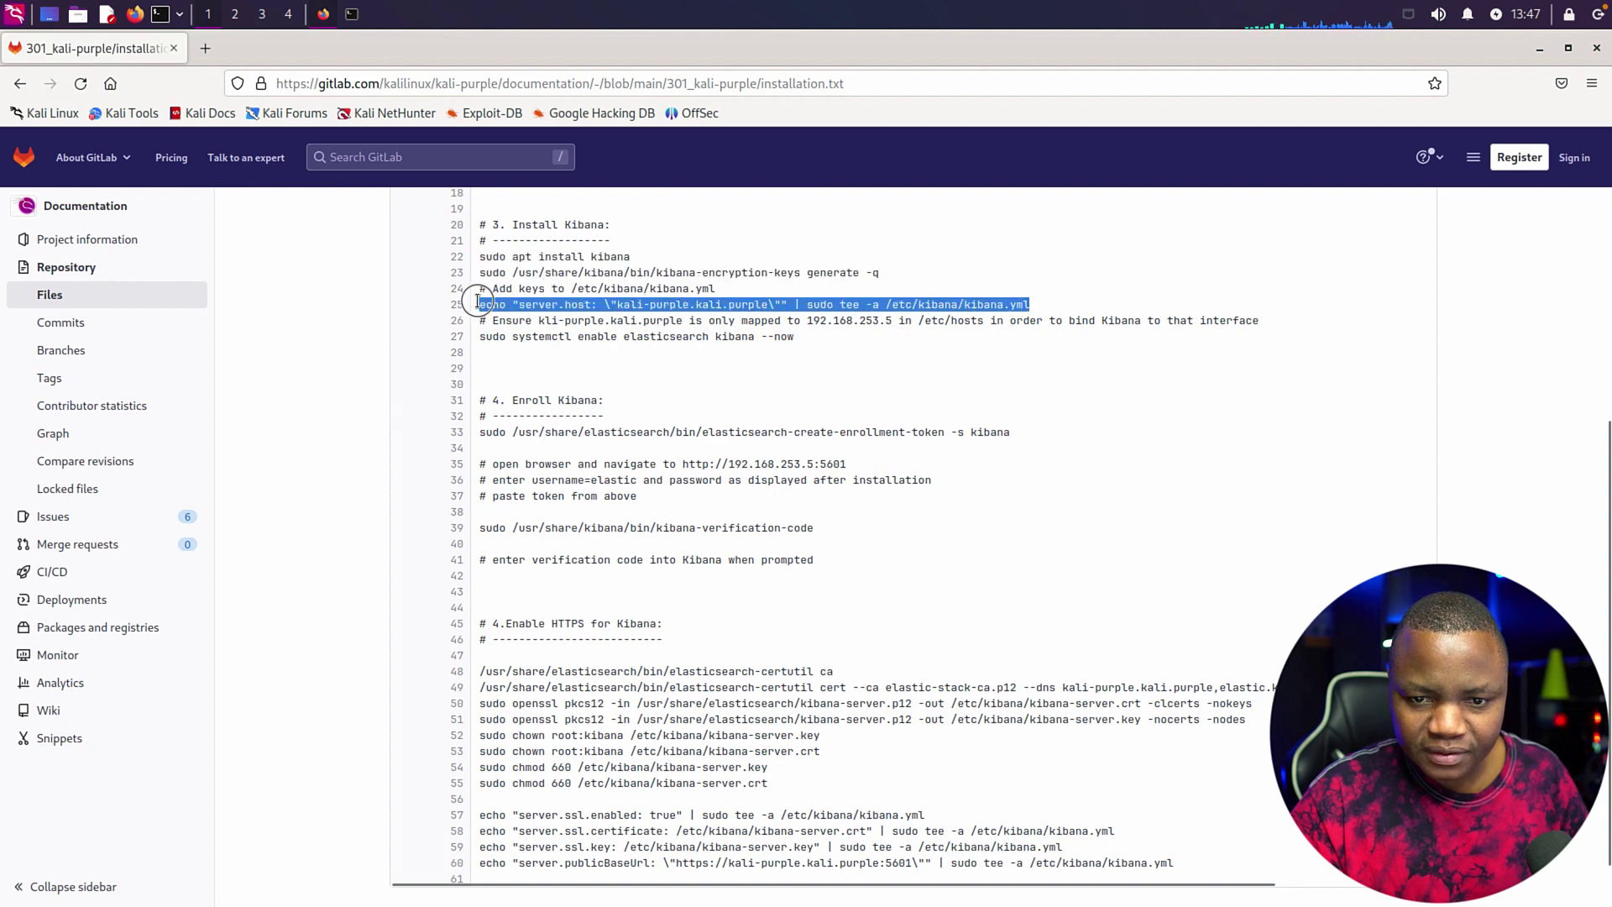
right_click(758, 304)
click(785, 316)
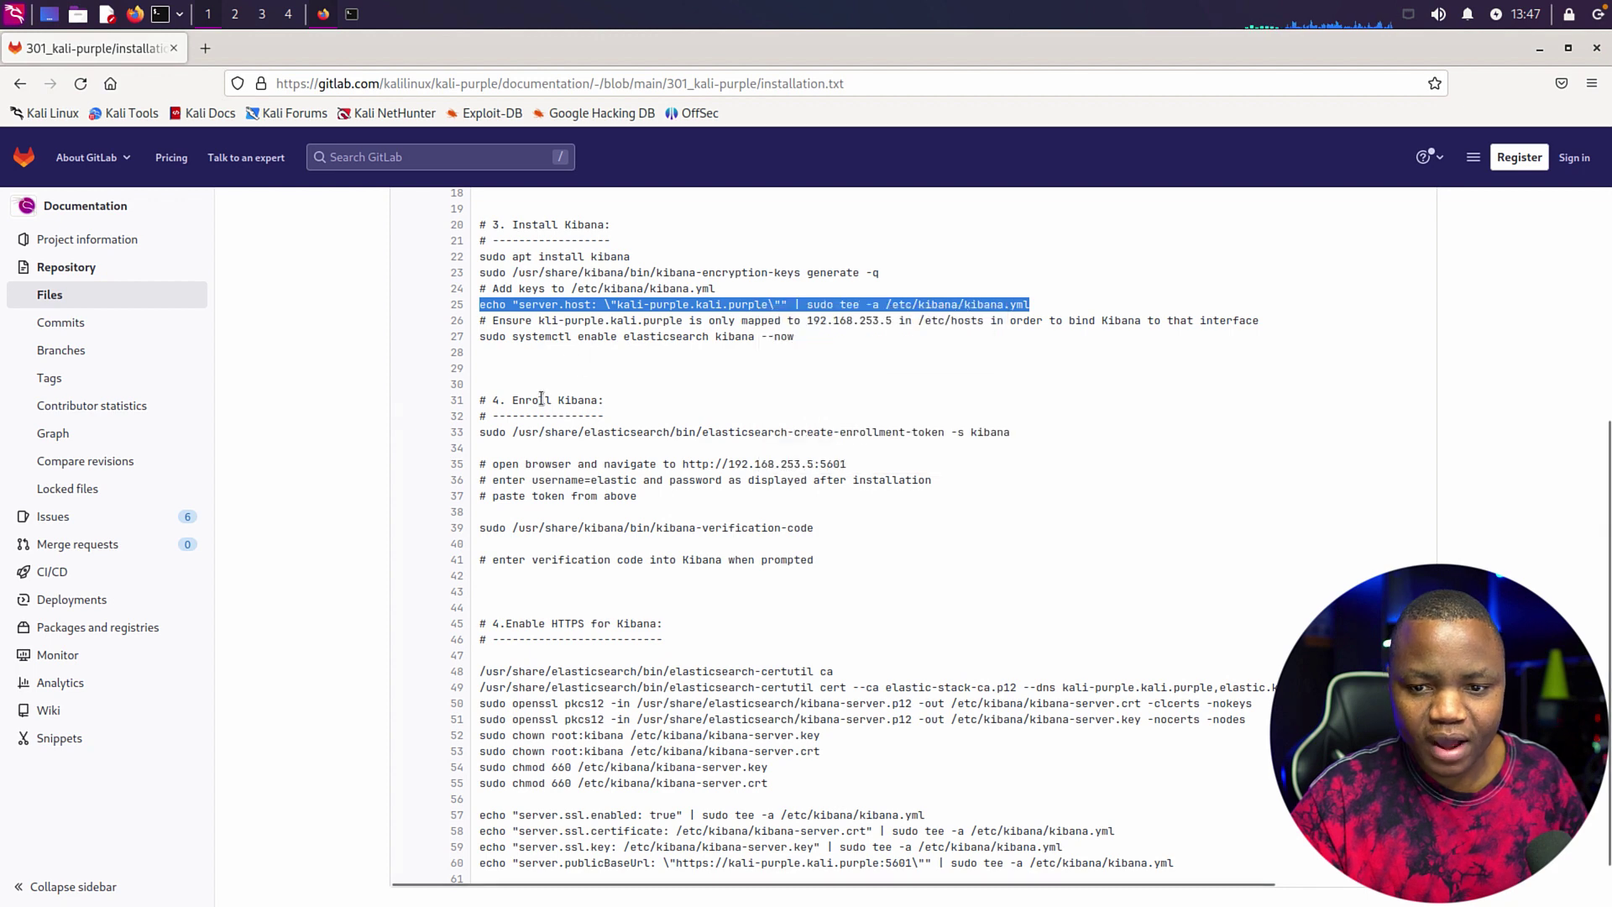
click(351, 18)
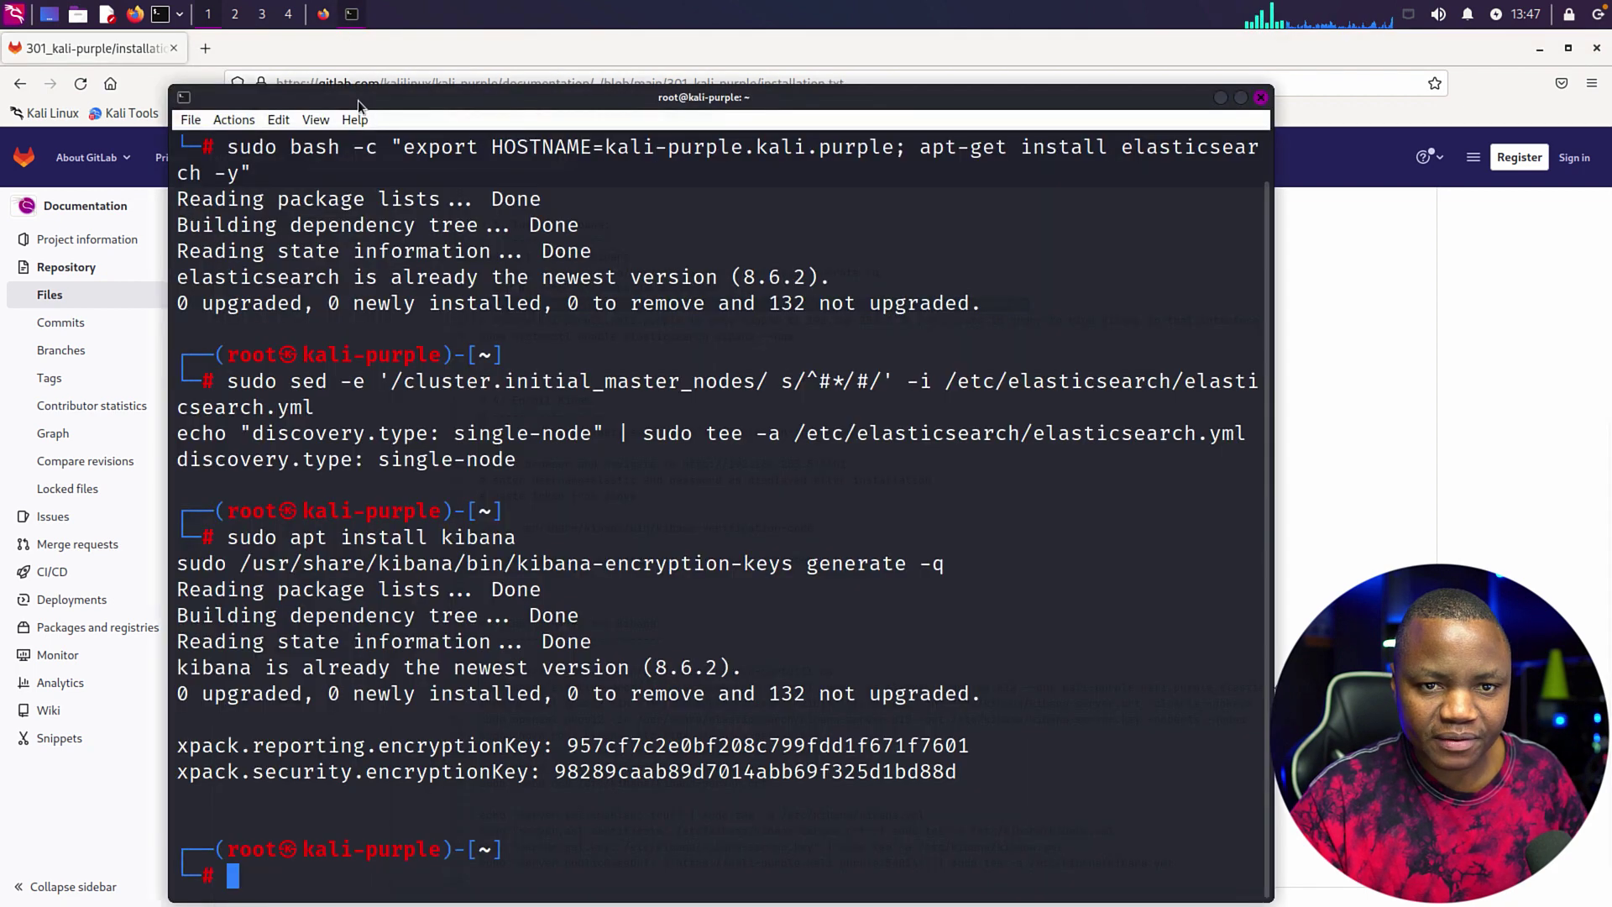
right_click(347, 860)
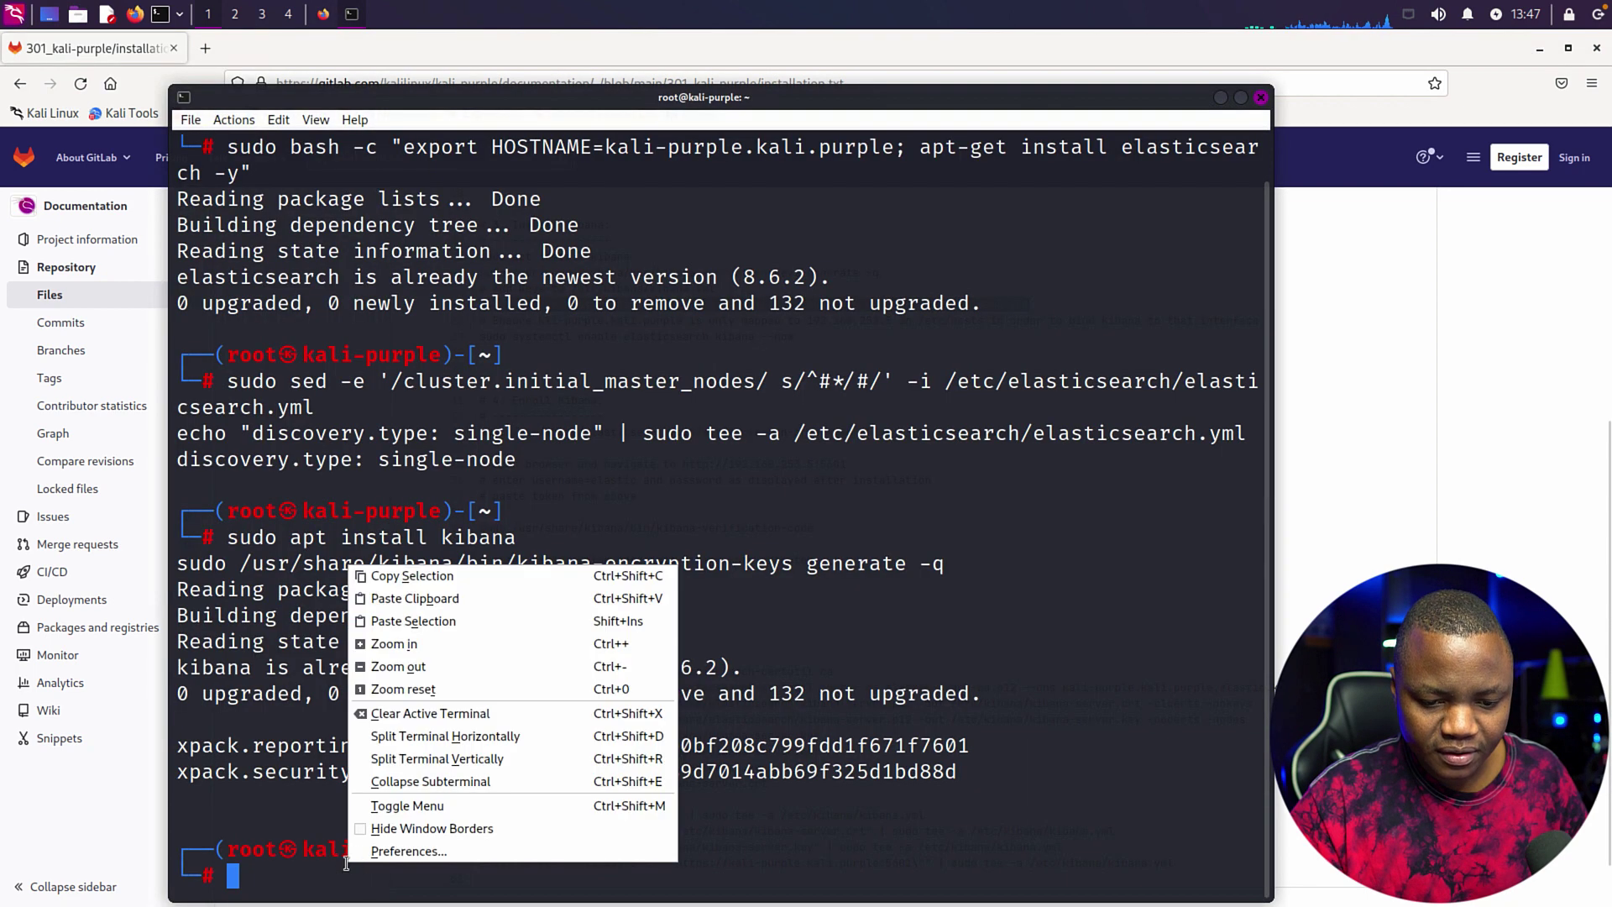
click(392, 598)
key(Return)
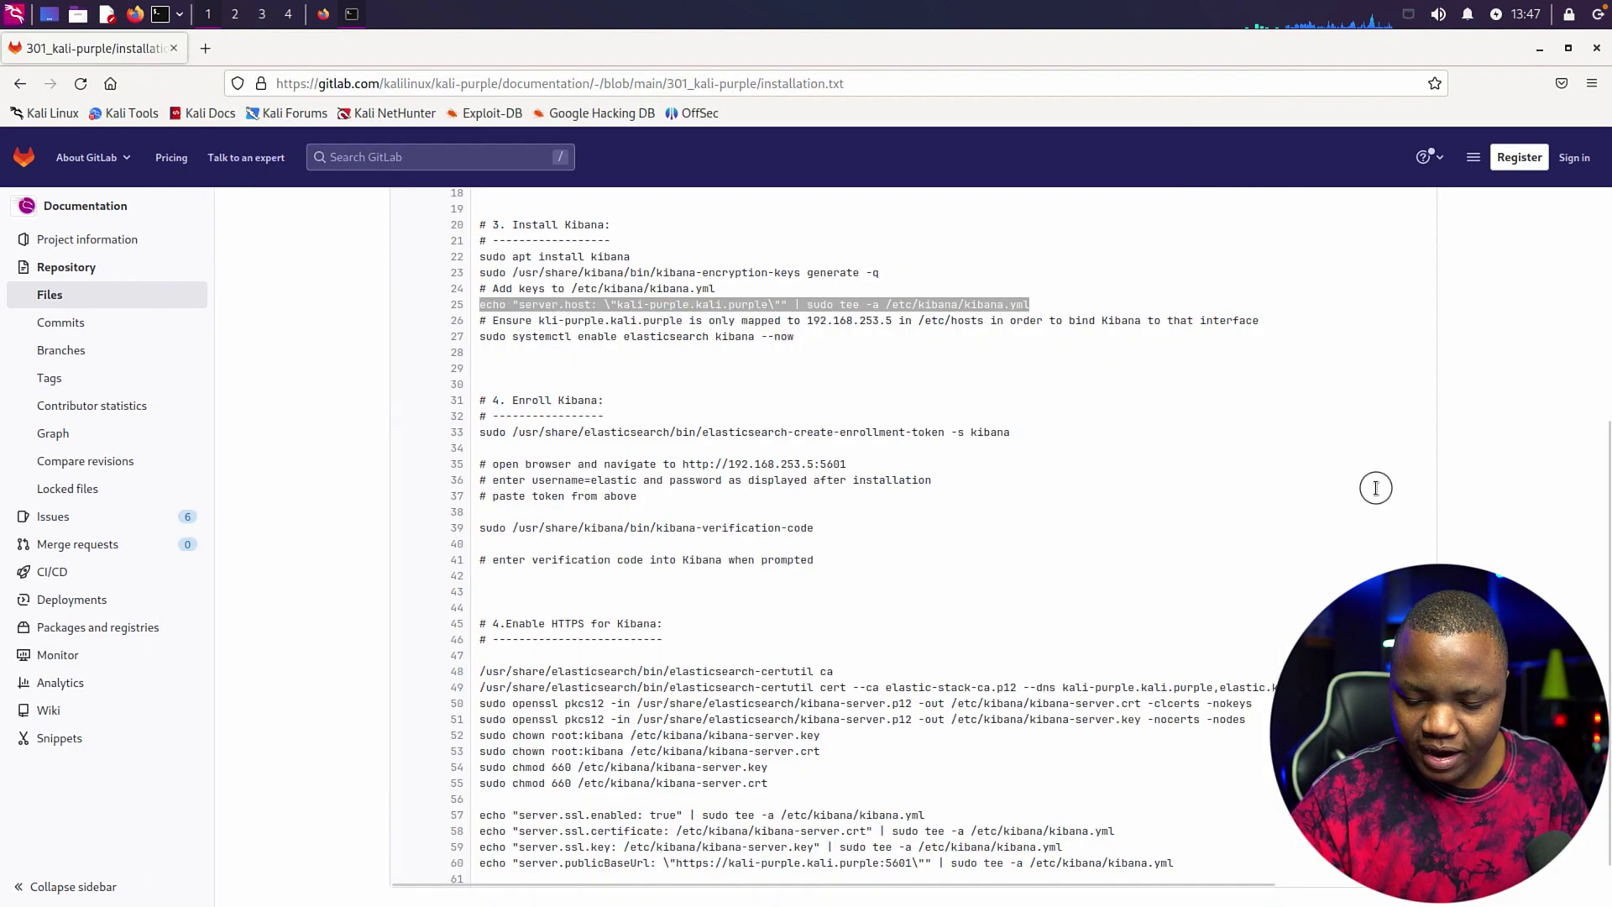
- Read the note on line 26 of the instructions about the /etc/hosts mapping, and clear the root terminal
key(alt+Tab)
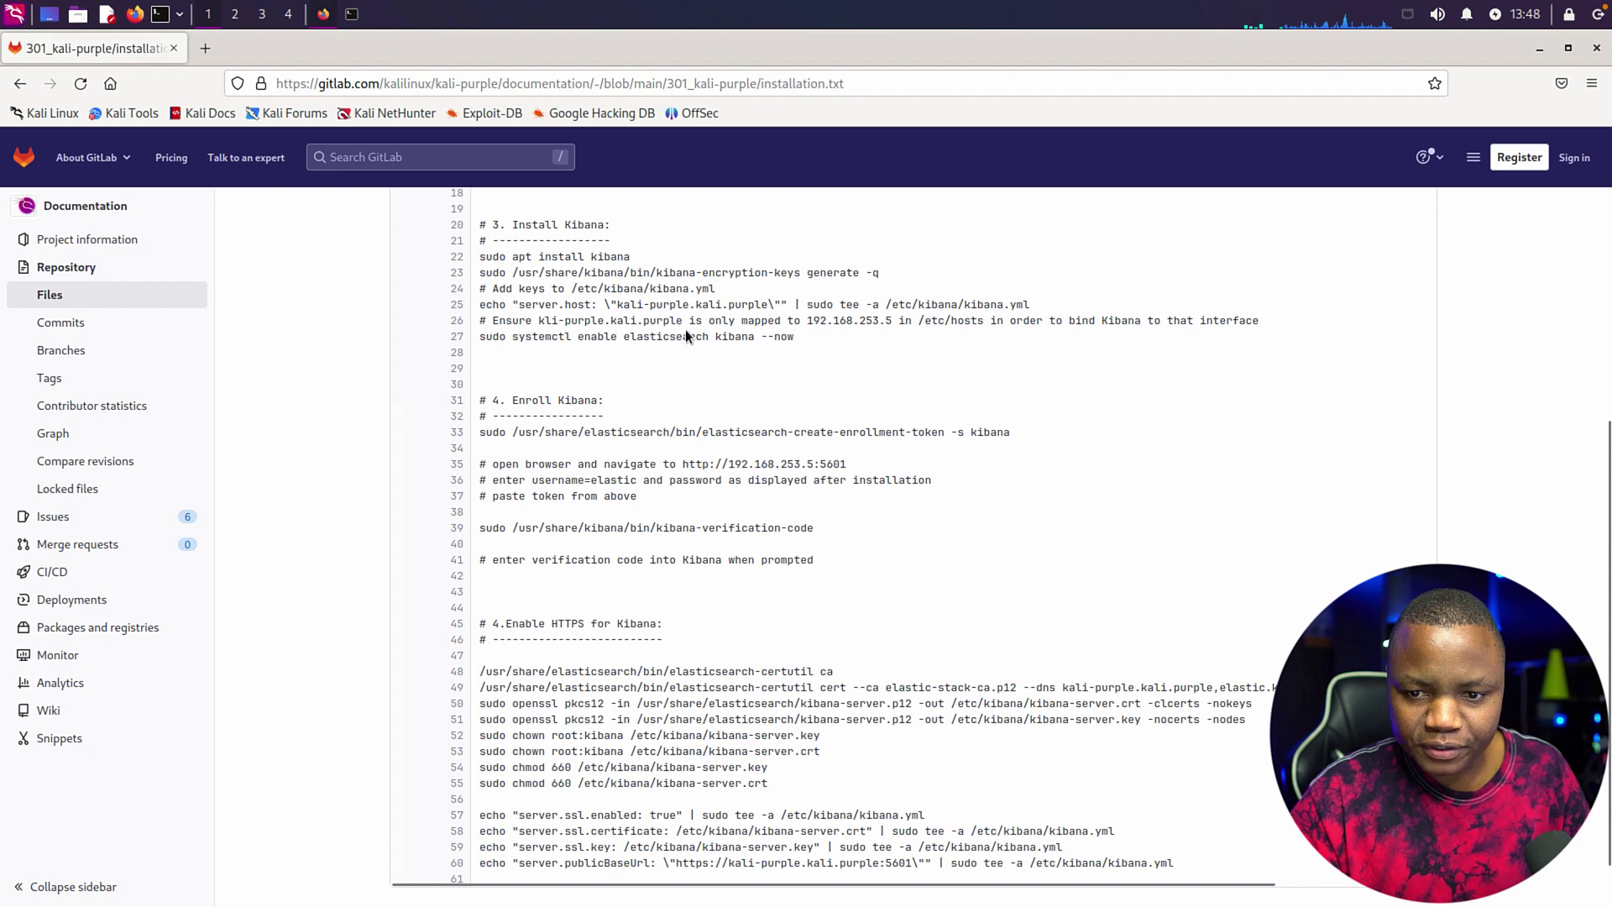
drag(886, 322, 847, 323)
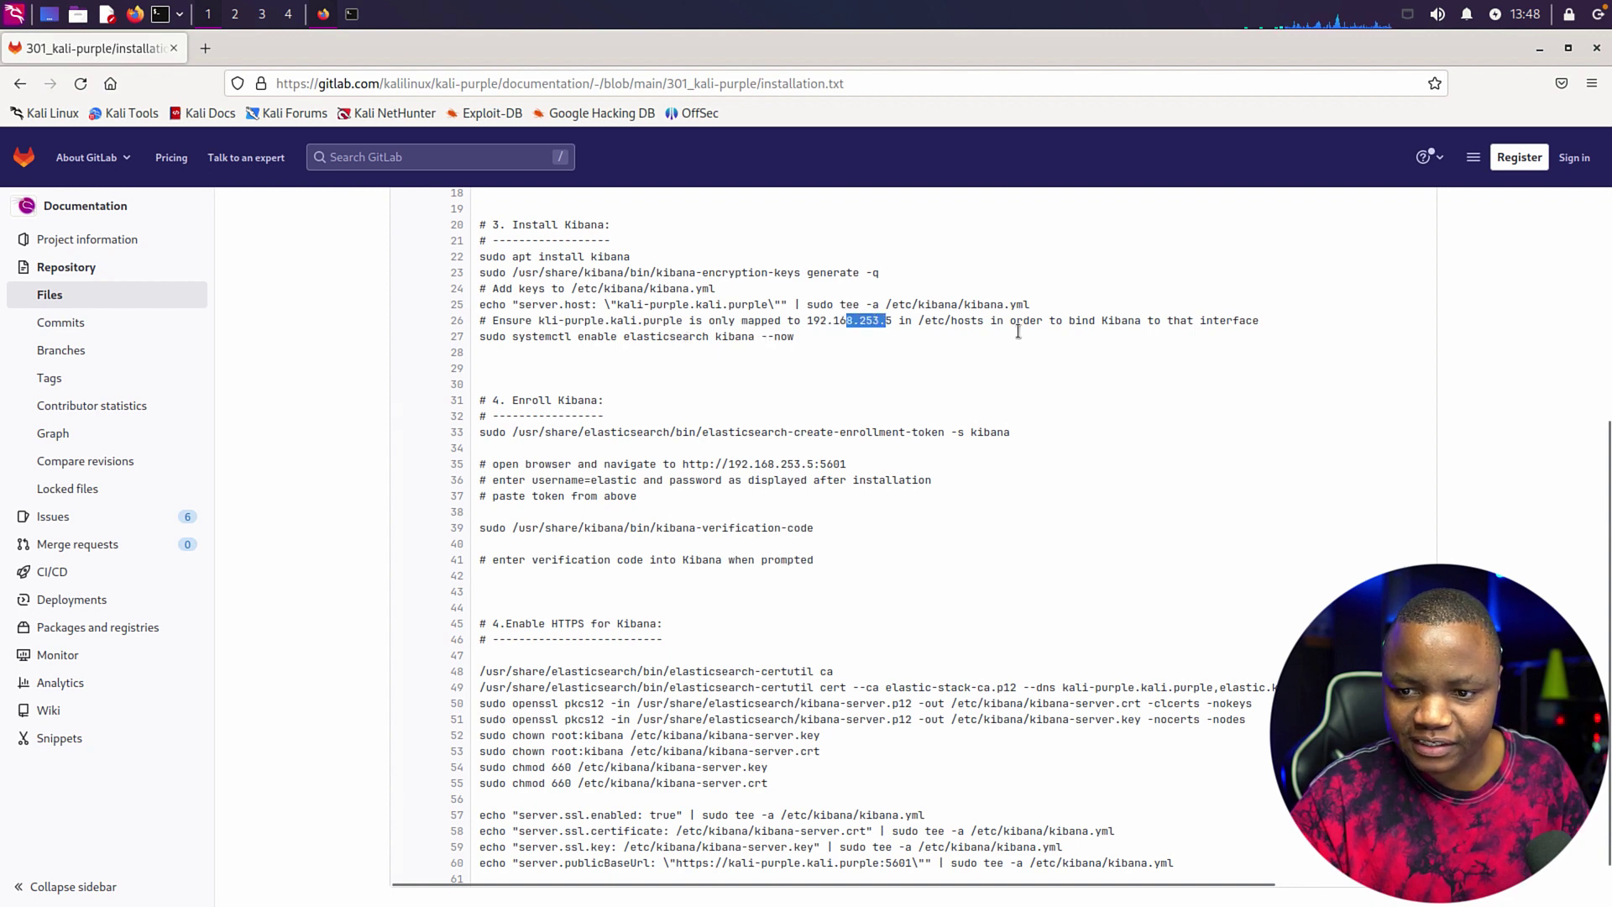
click(766, 336)
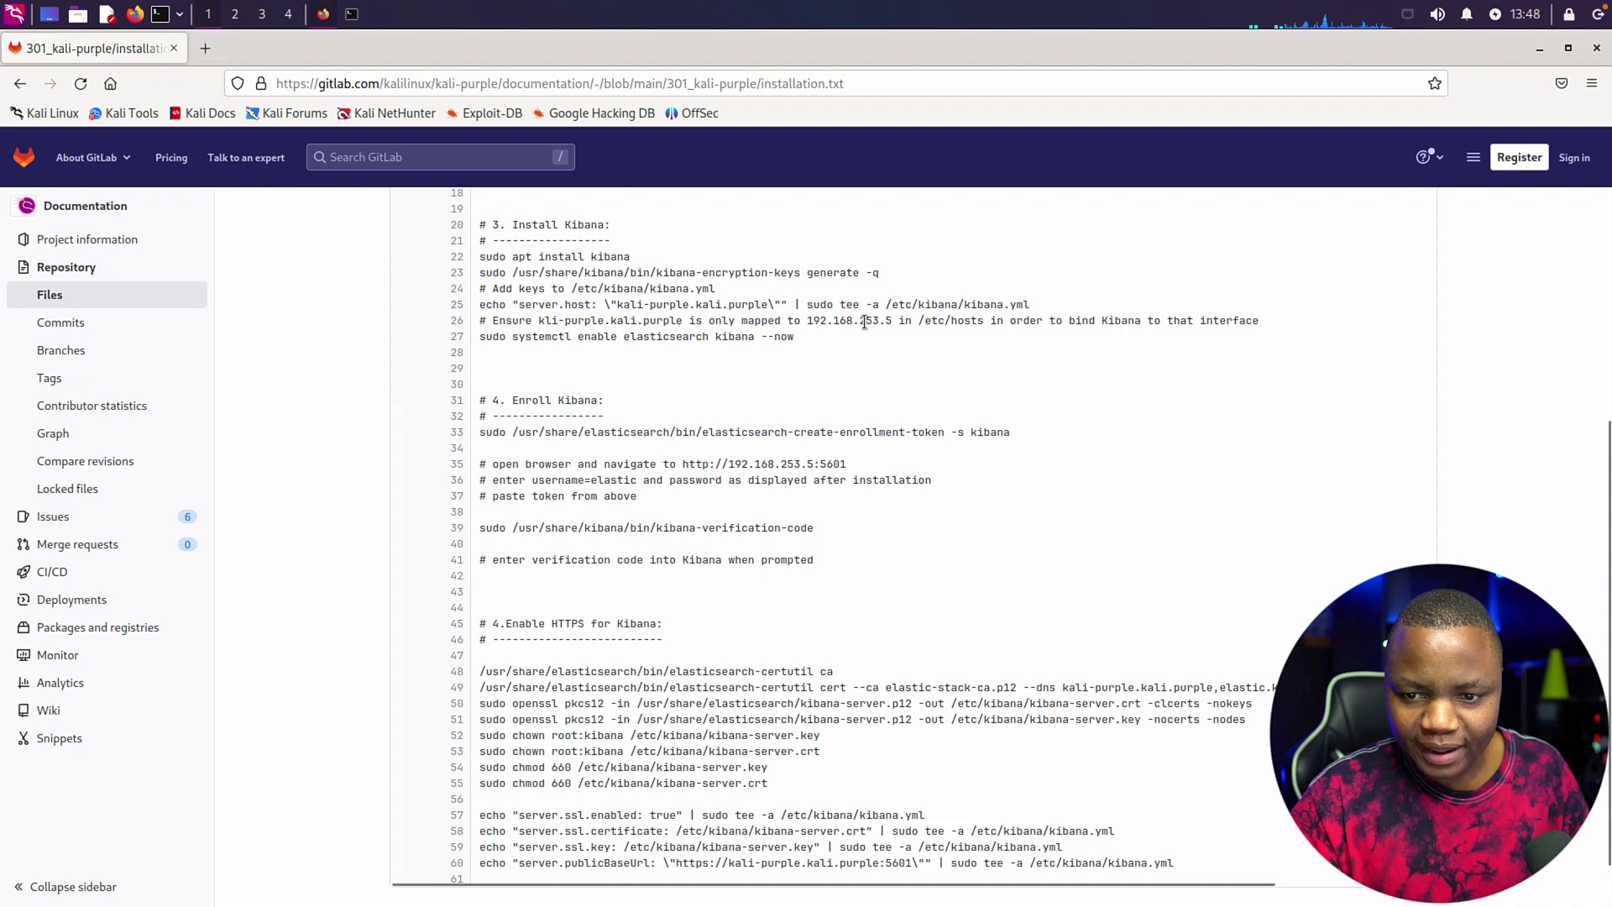
drag(996, 323, 930, 323)
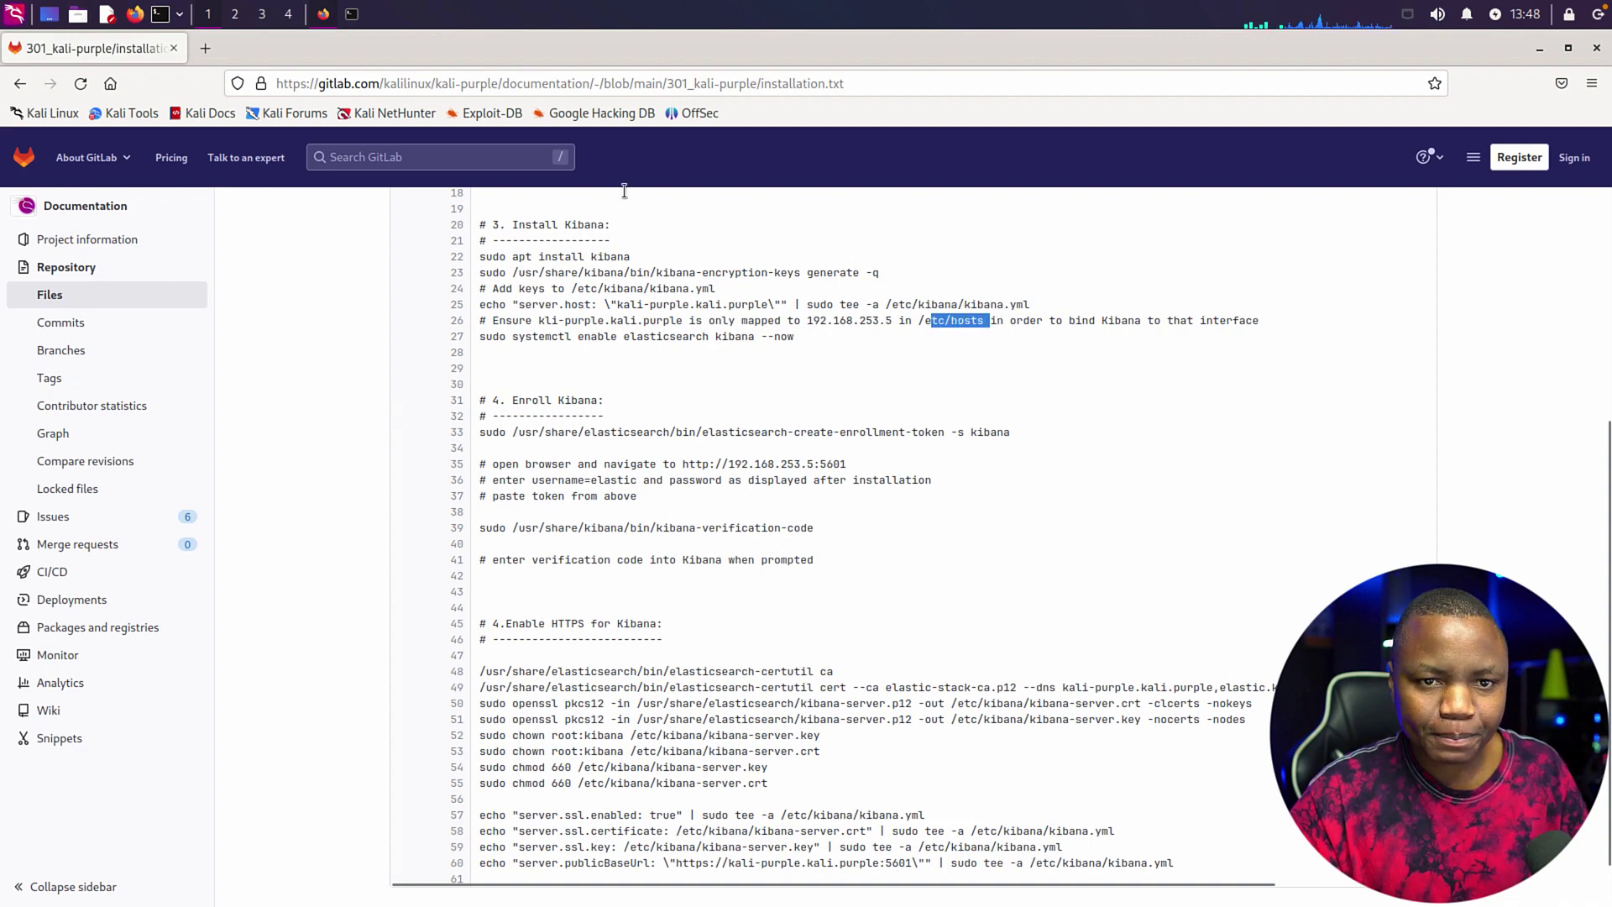
click(351, 16)
text(cle)
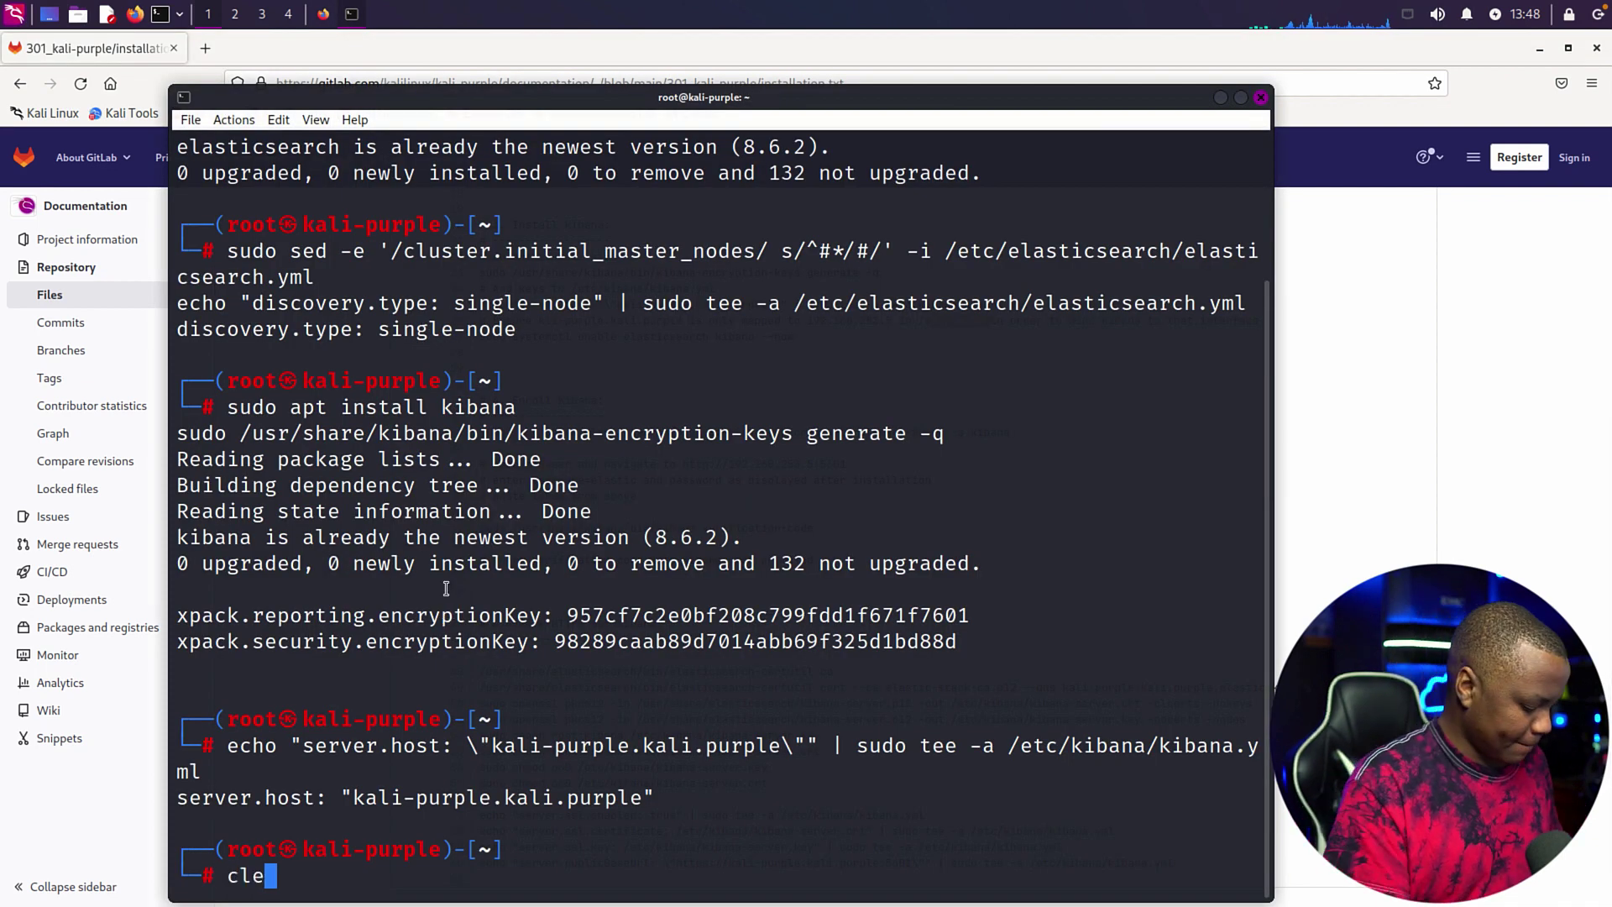
text(ar)
key(Return)
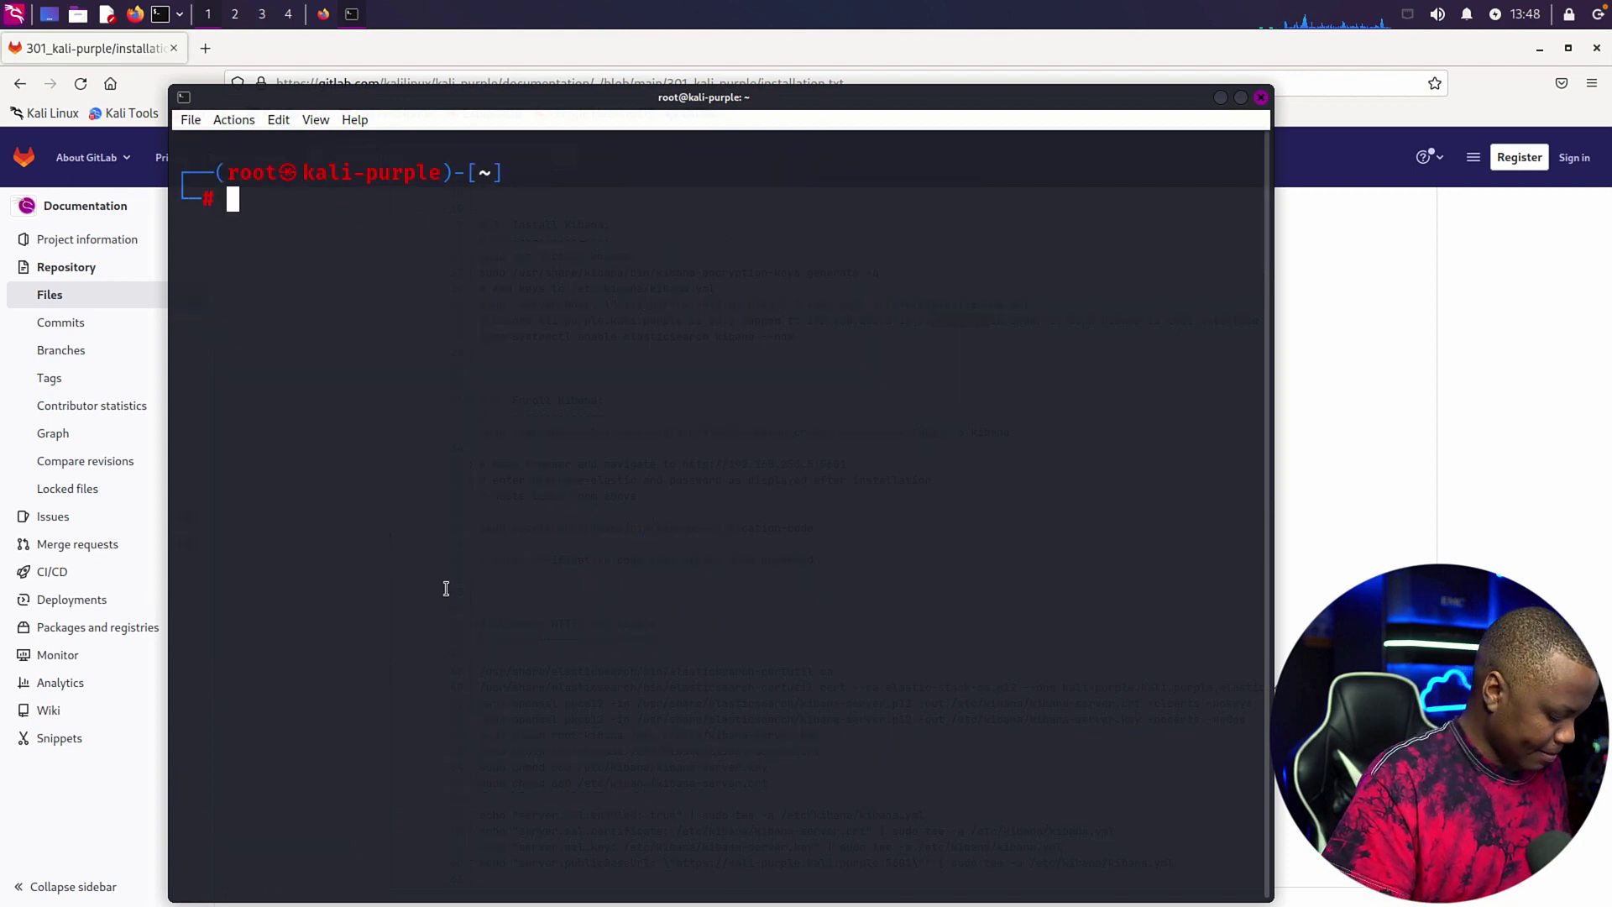
- Open /etc/hosts in nano and check the IP address mapped to kali-purple.kali.purple
text(vi)
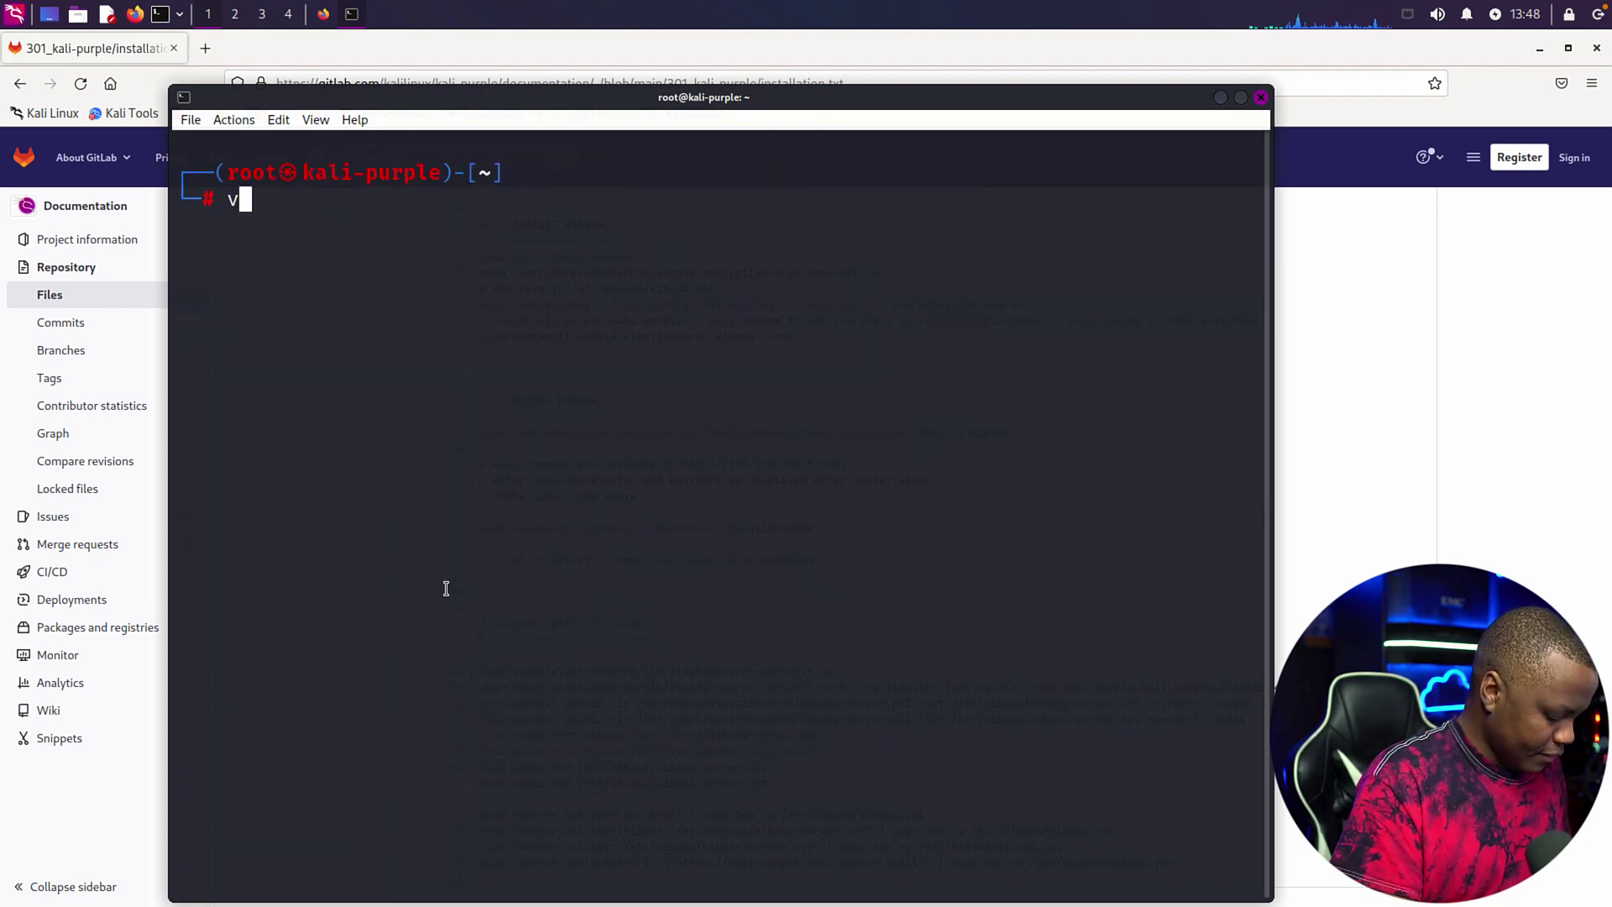
key(BackSpace)
key(BackSpace)
text(nam)
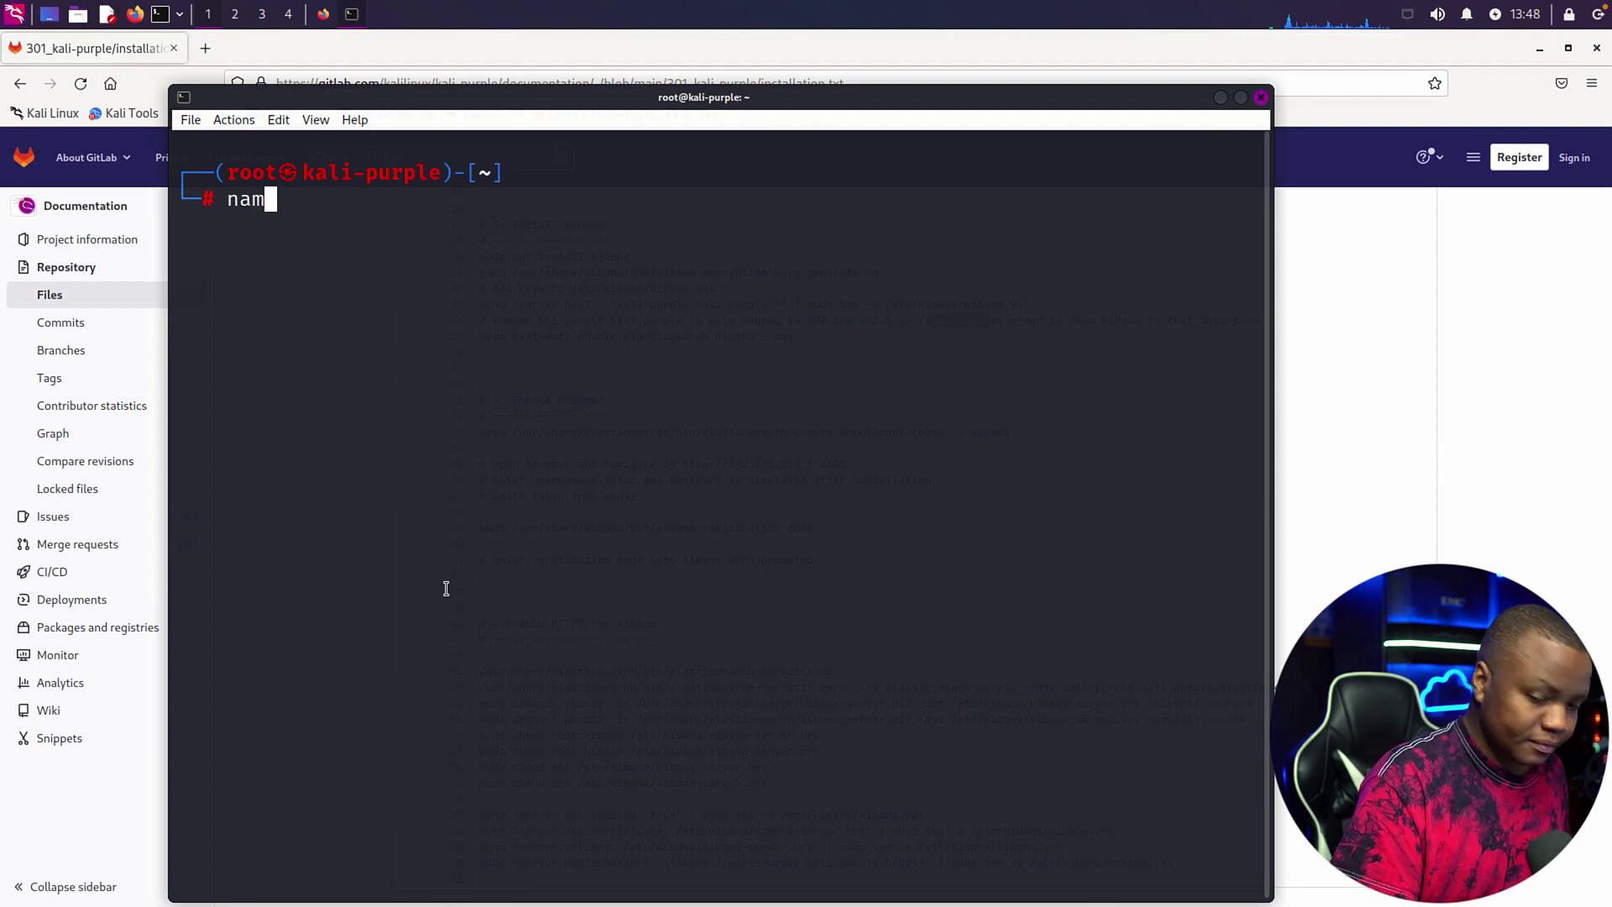
key(BackSpace)
text(no /ste)
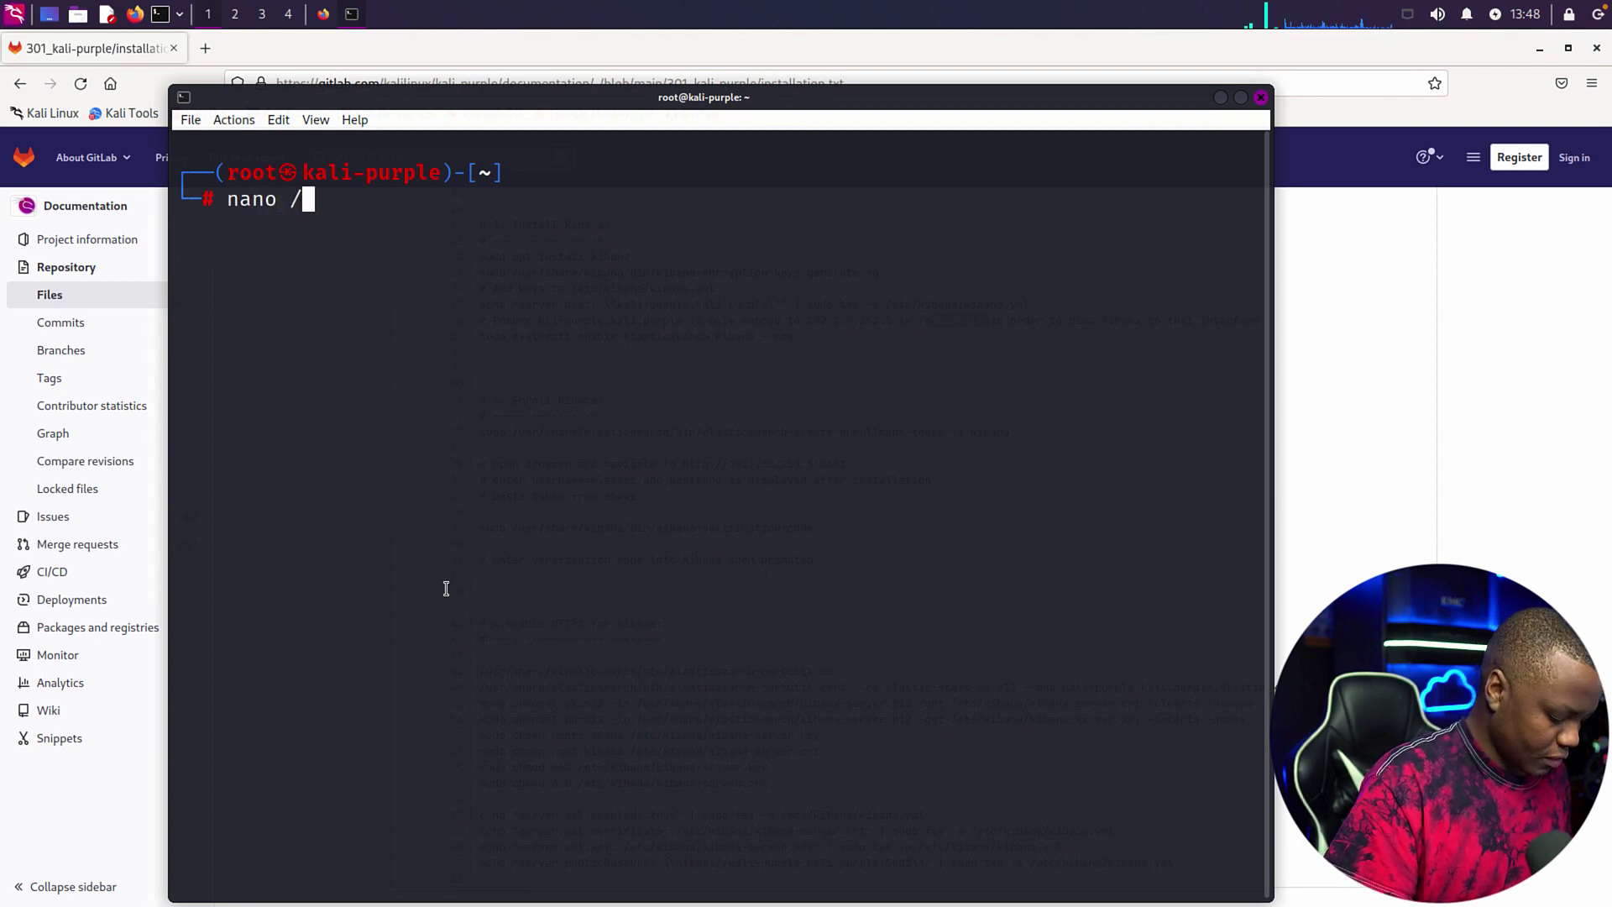
key(BackSpace)
key(BackSpace)
key(BackSpace)
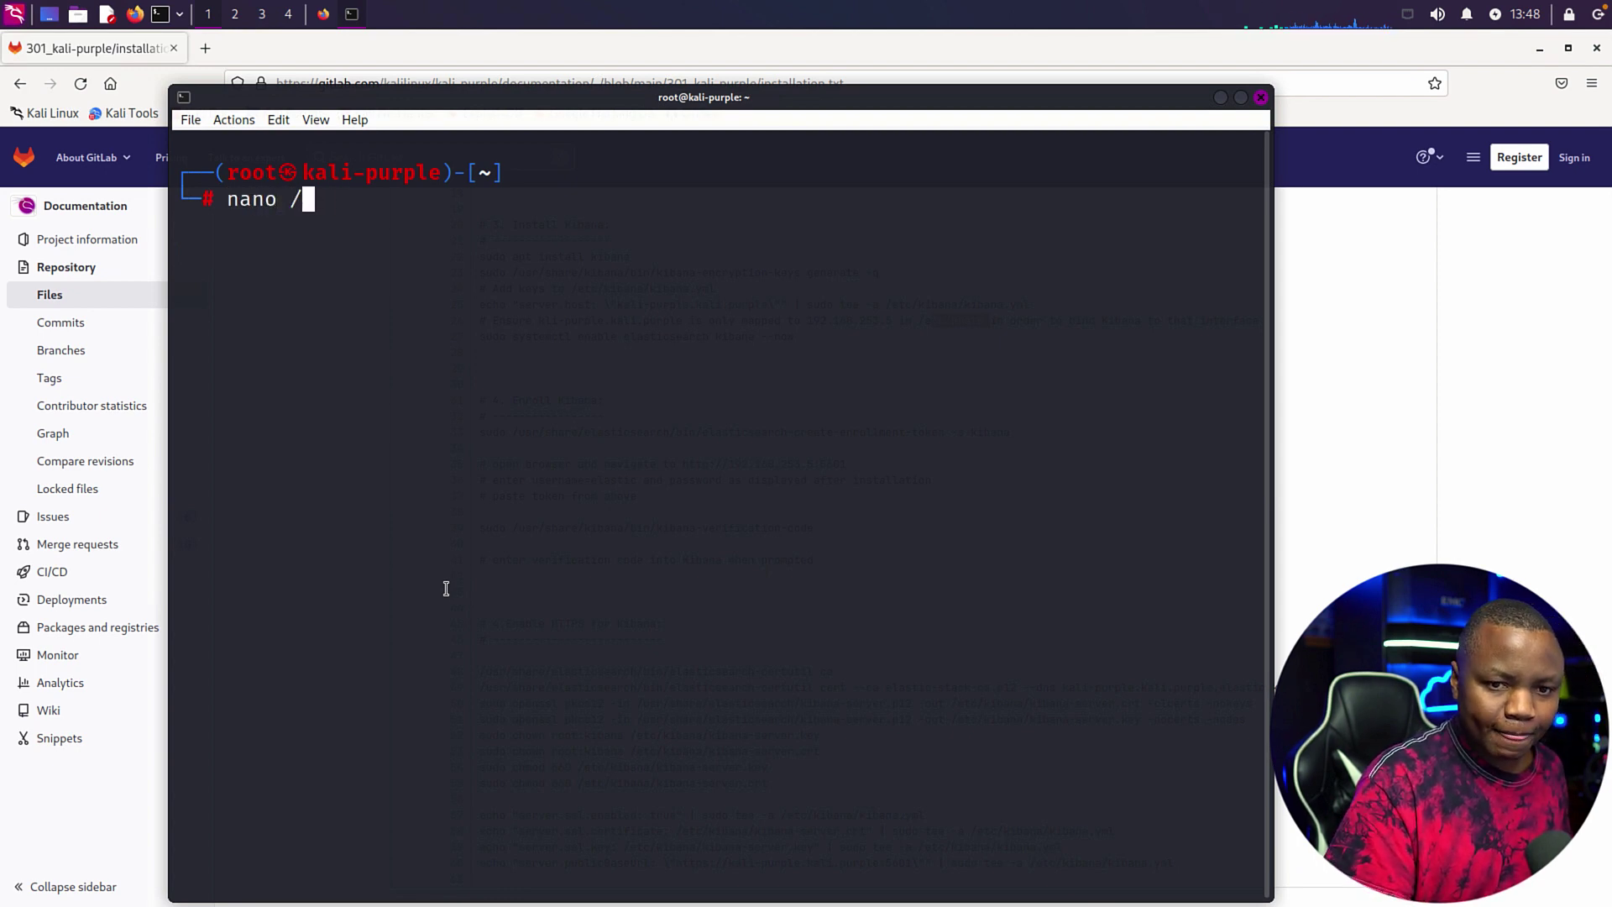
text(etc/hosts)
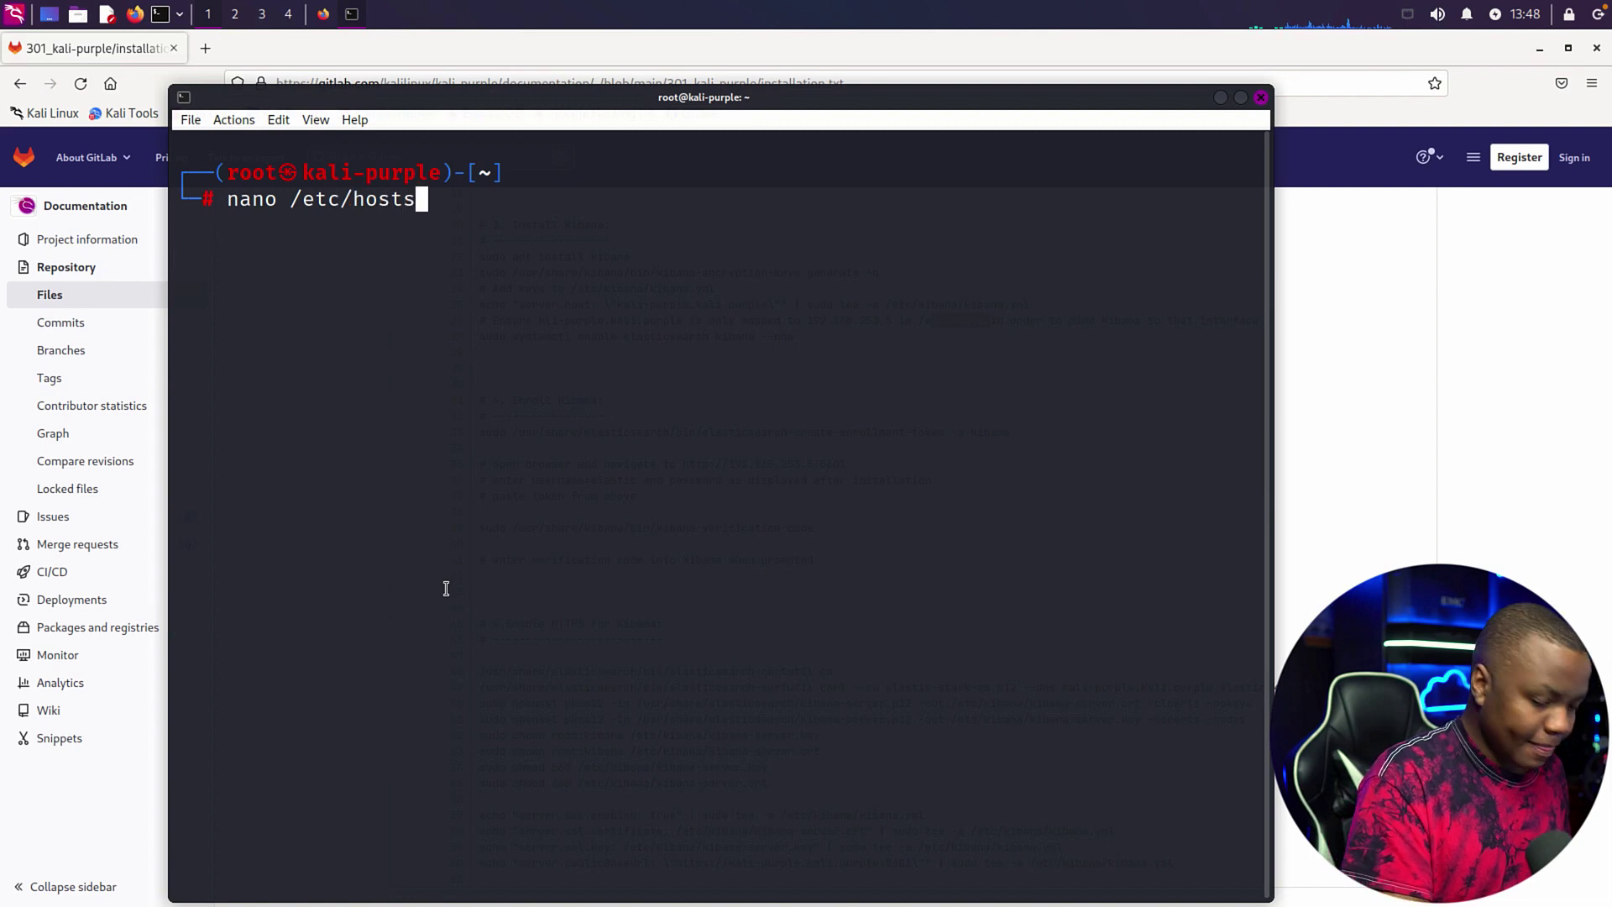
key(Return)
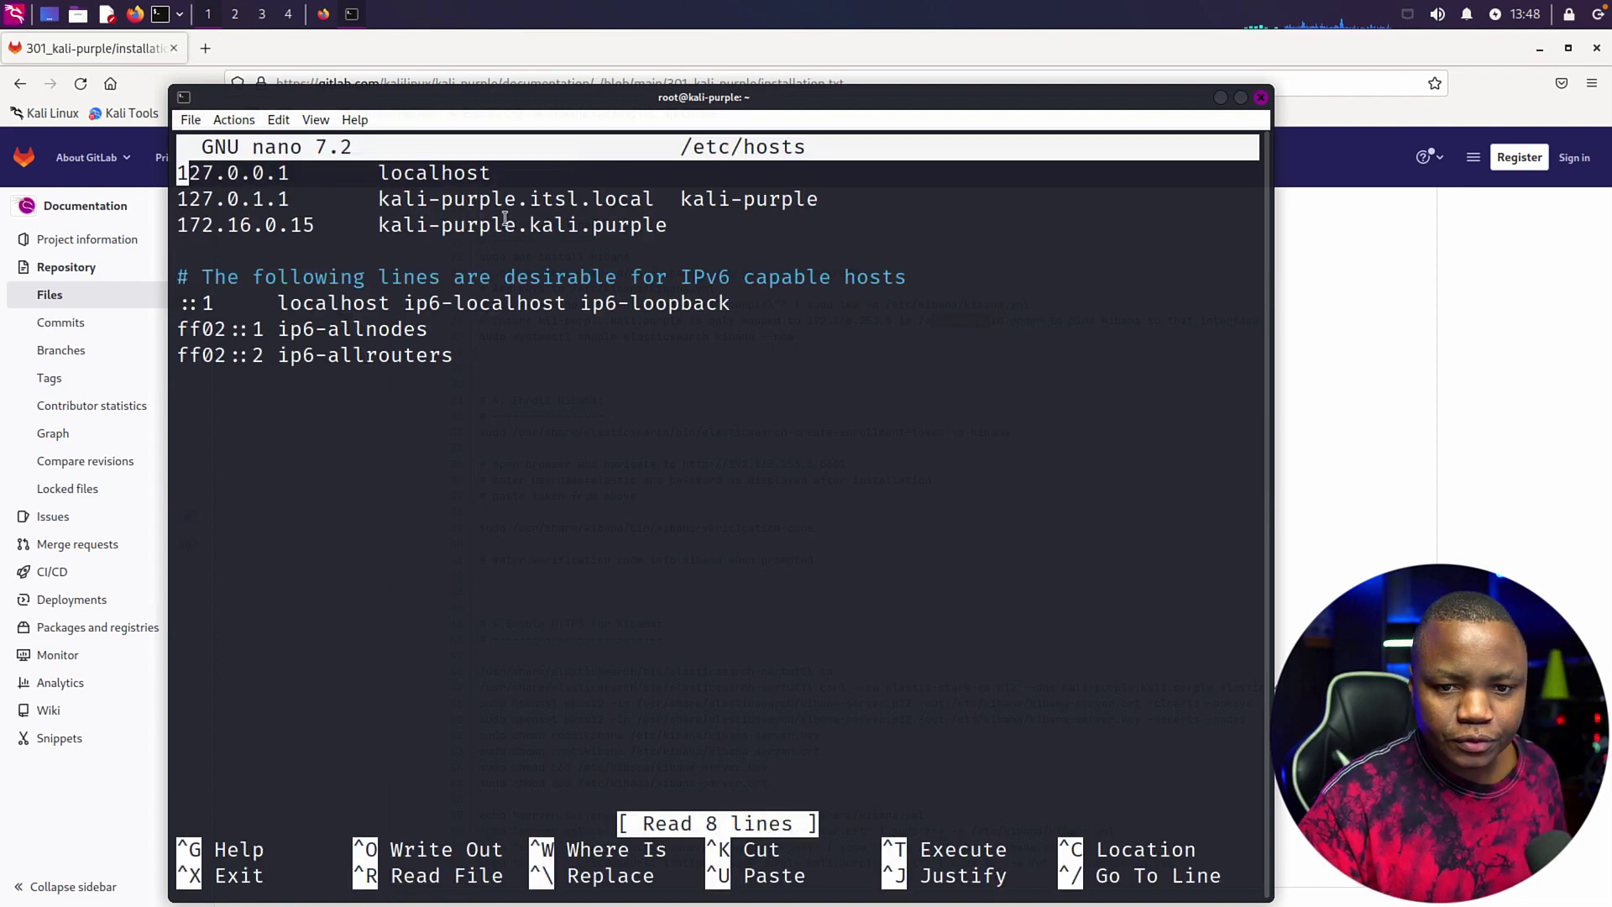
drag(321, 225, 180, 225)
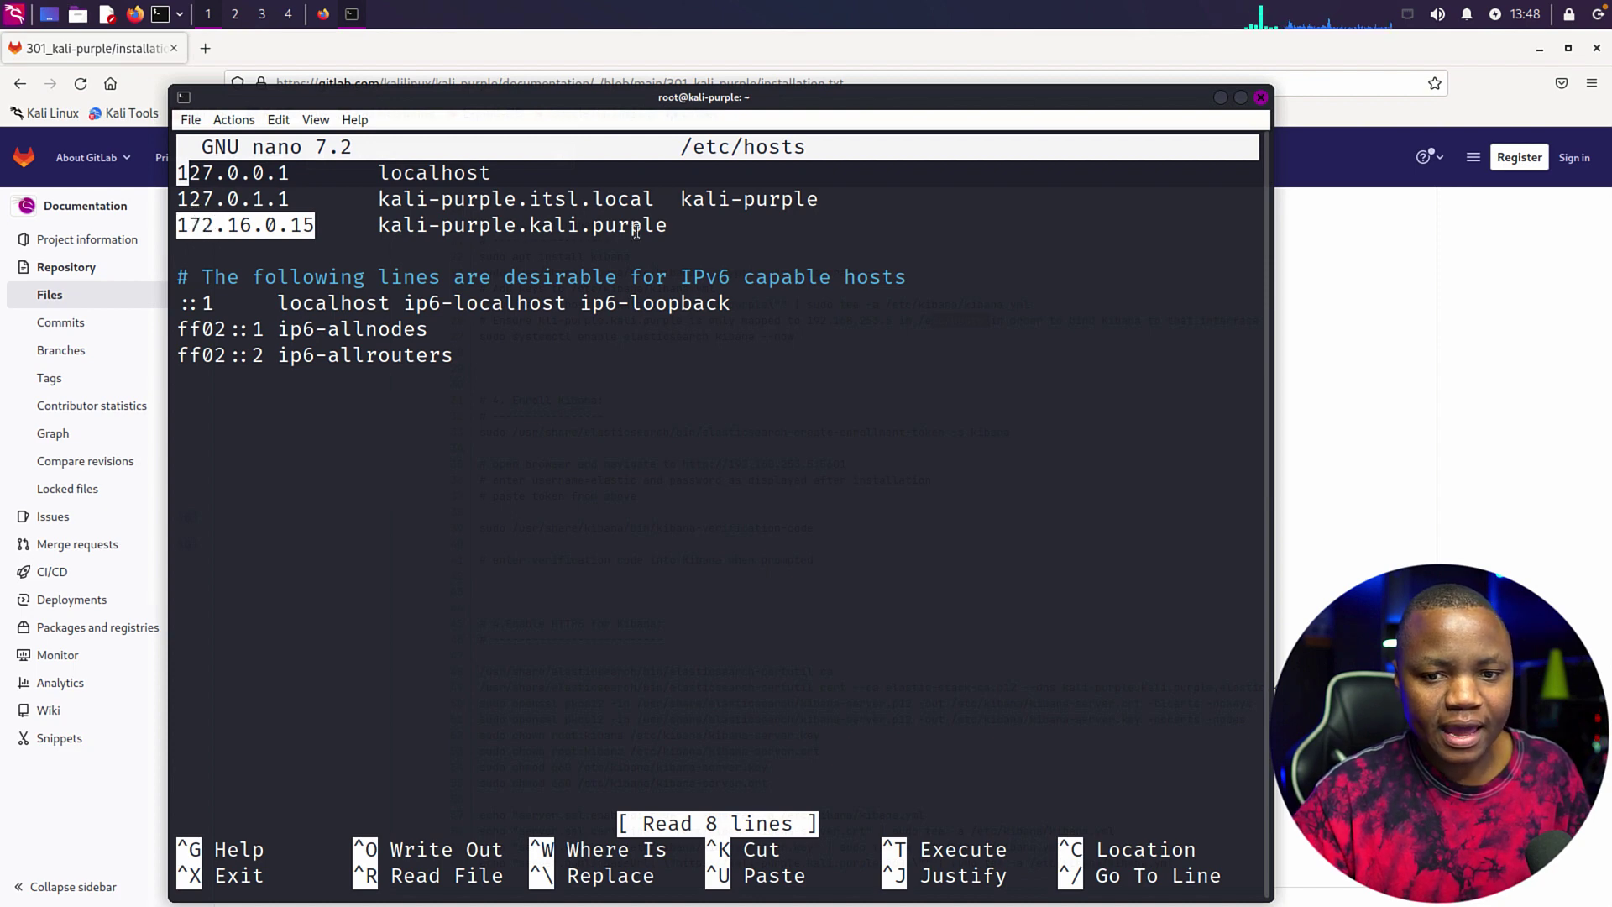
drag(663, 225, 177, 225)
- Run "ip a" in a new terminal tab and check the eth1 interface's IP address
click(189, 120)
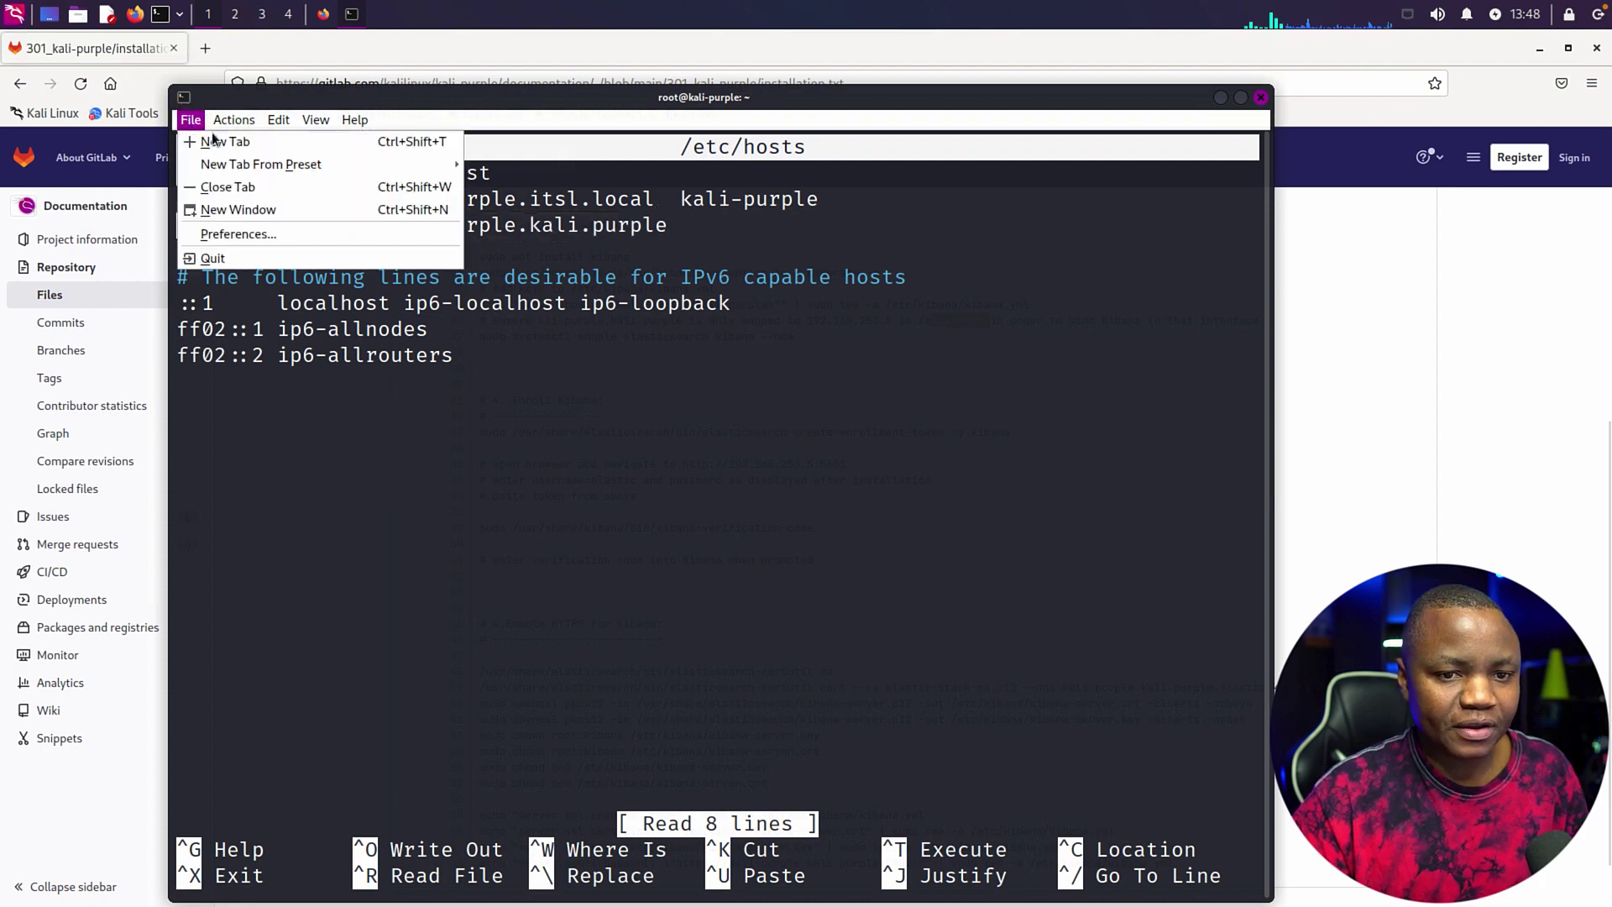
click(216, 142)
text(ip a)
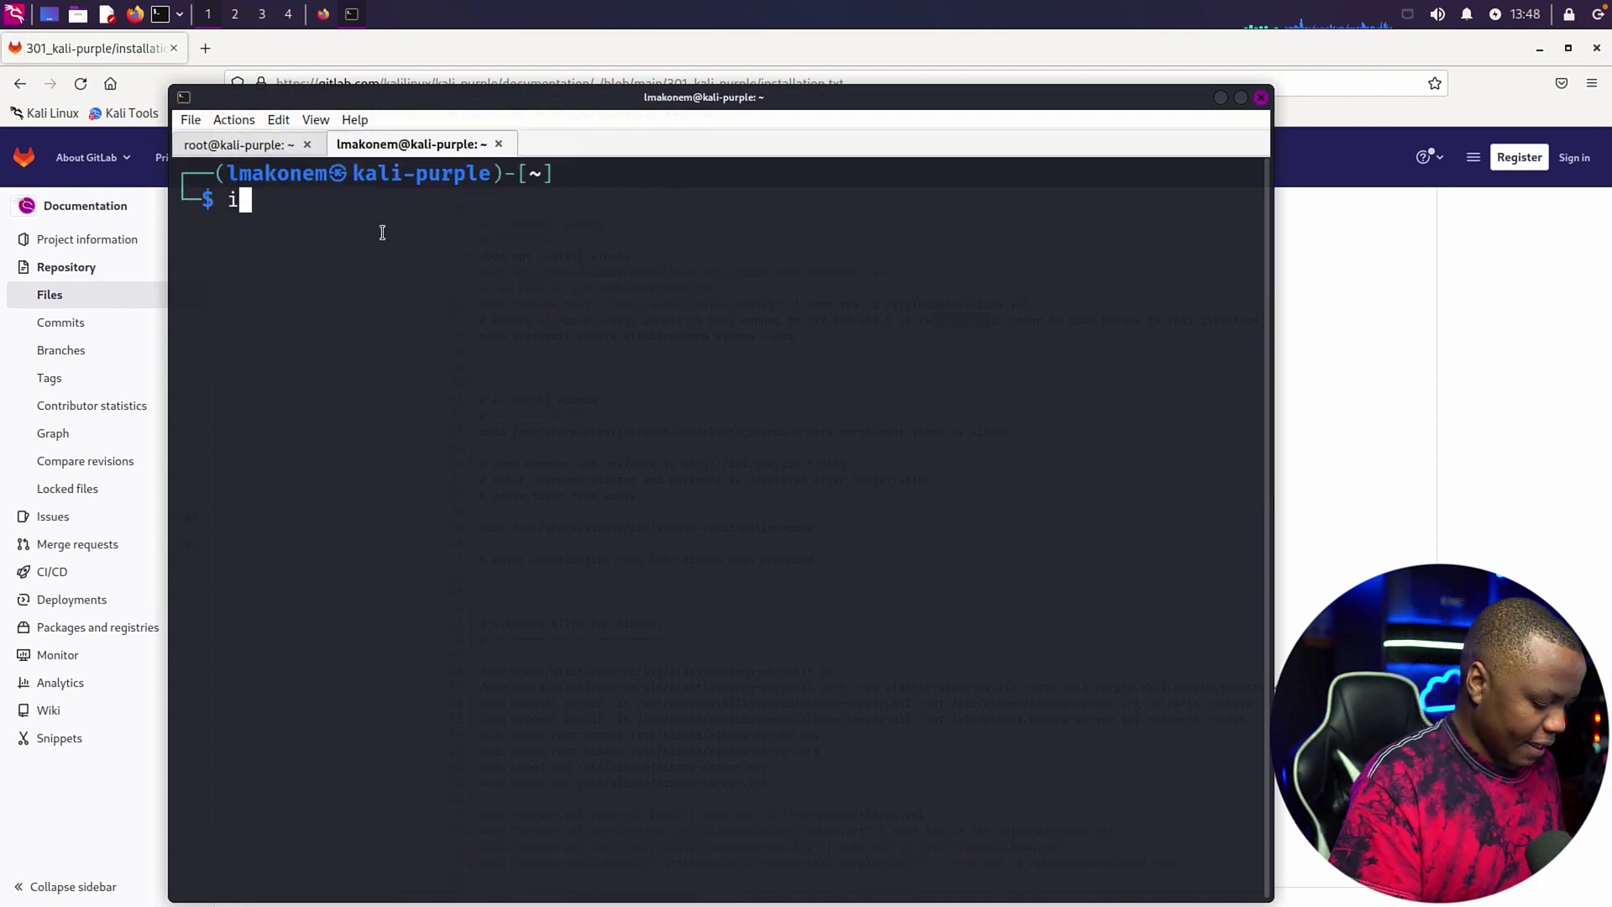
key(Return)
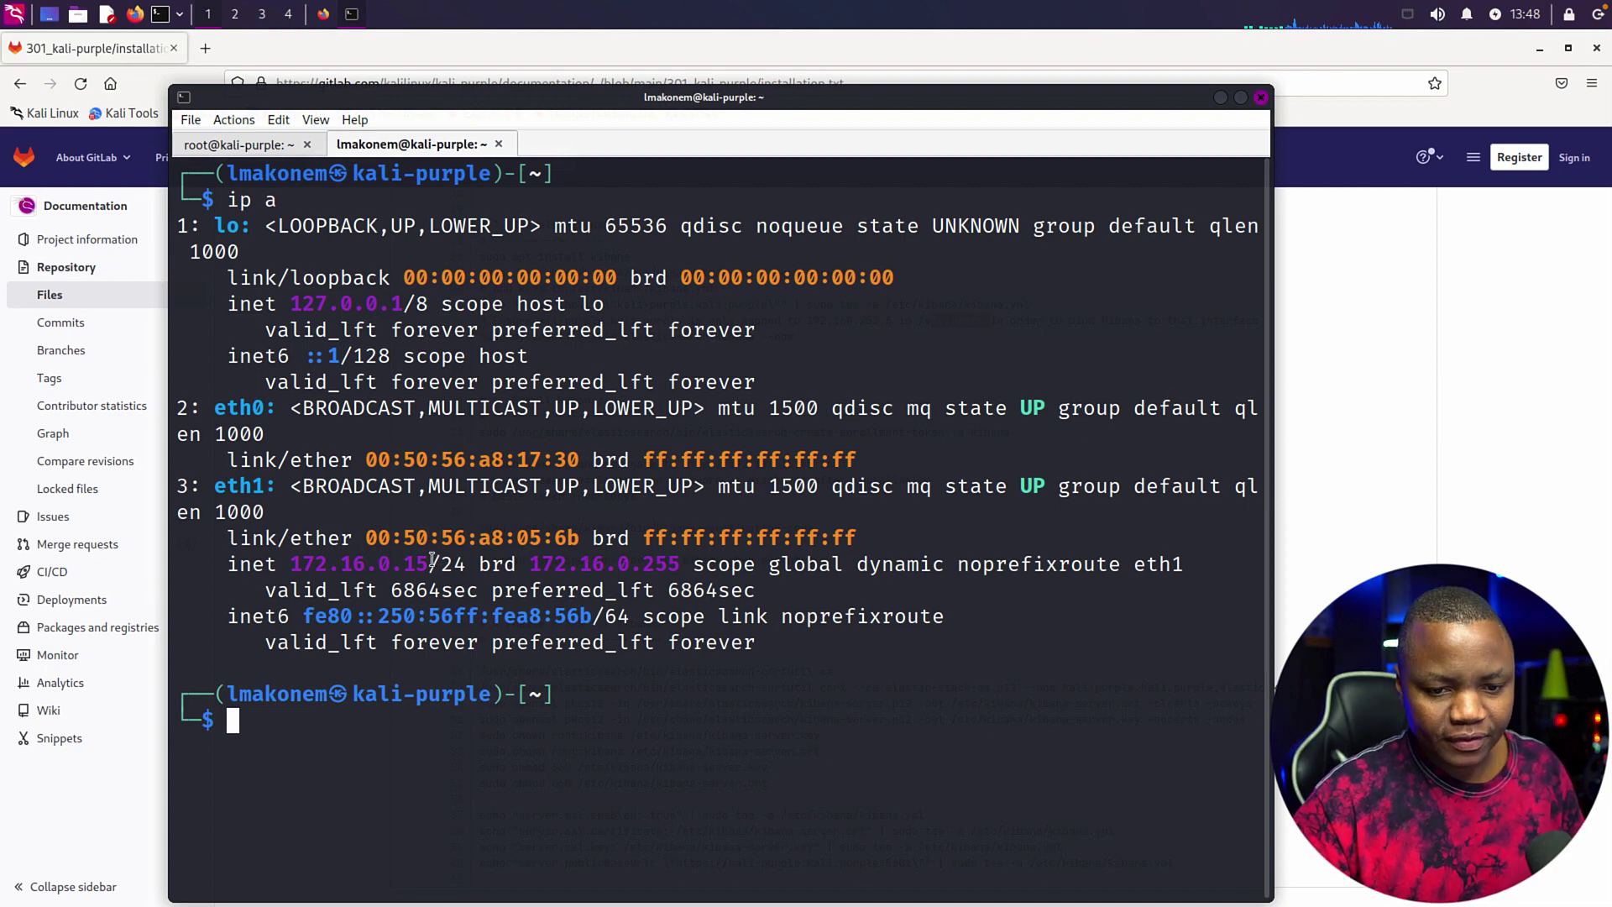
drag(429, 563, 267, 564)
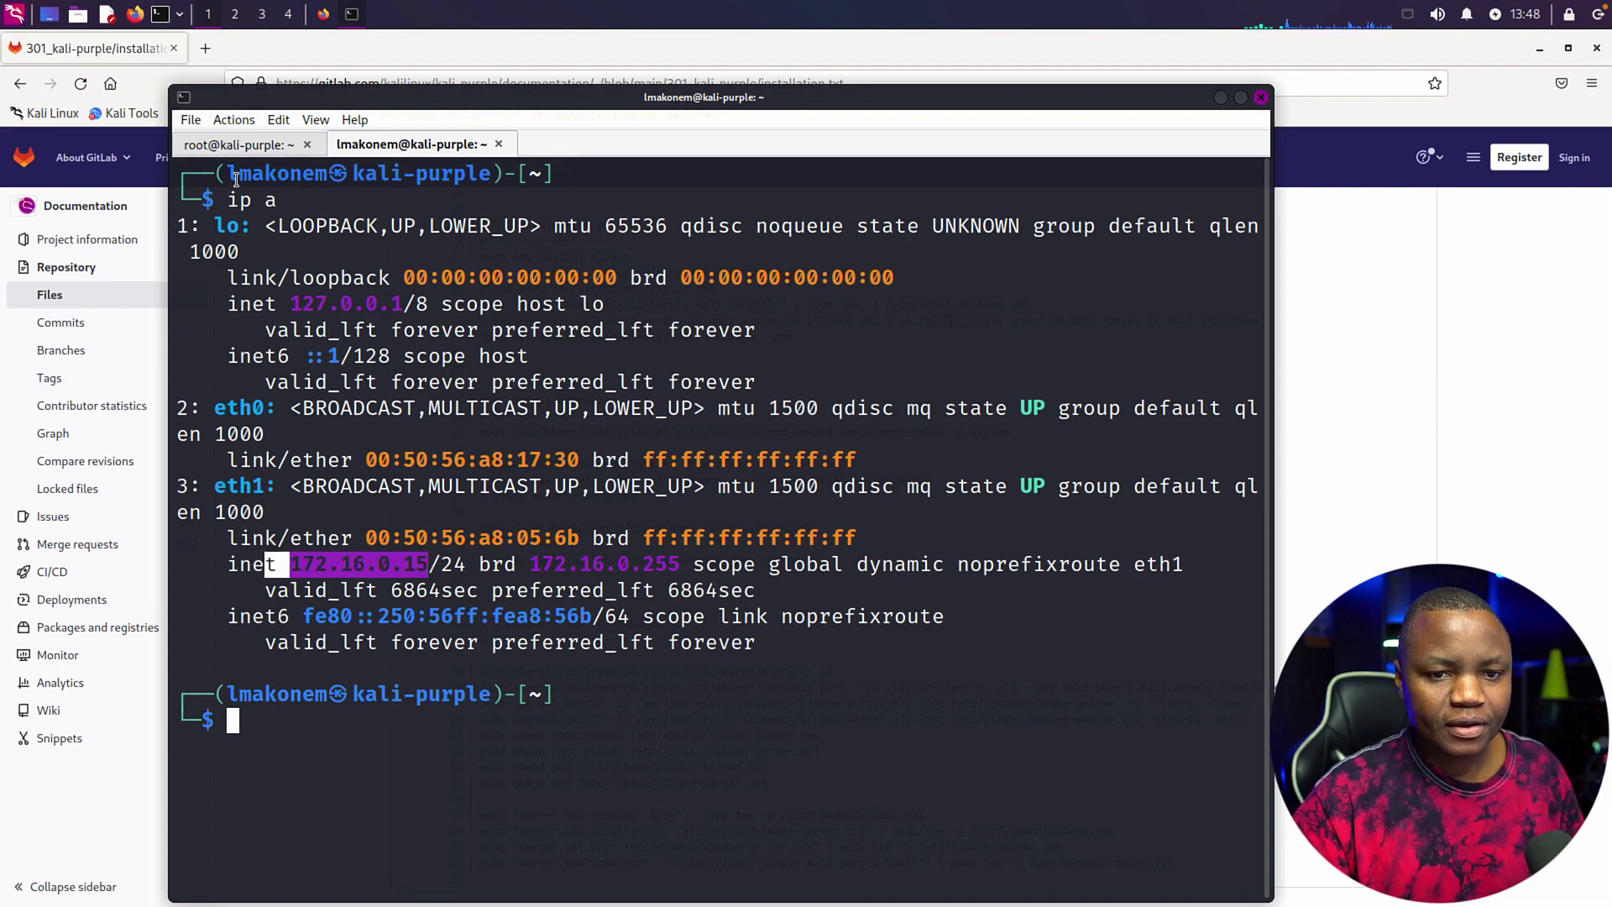
- Compare the kali-purple.kali.purple entry in /etc/hosts with the eth1 address, then exit nano and return to the Firefox instructions
click(236, 145)
drag(304, 252, 144, 252)
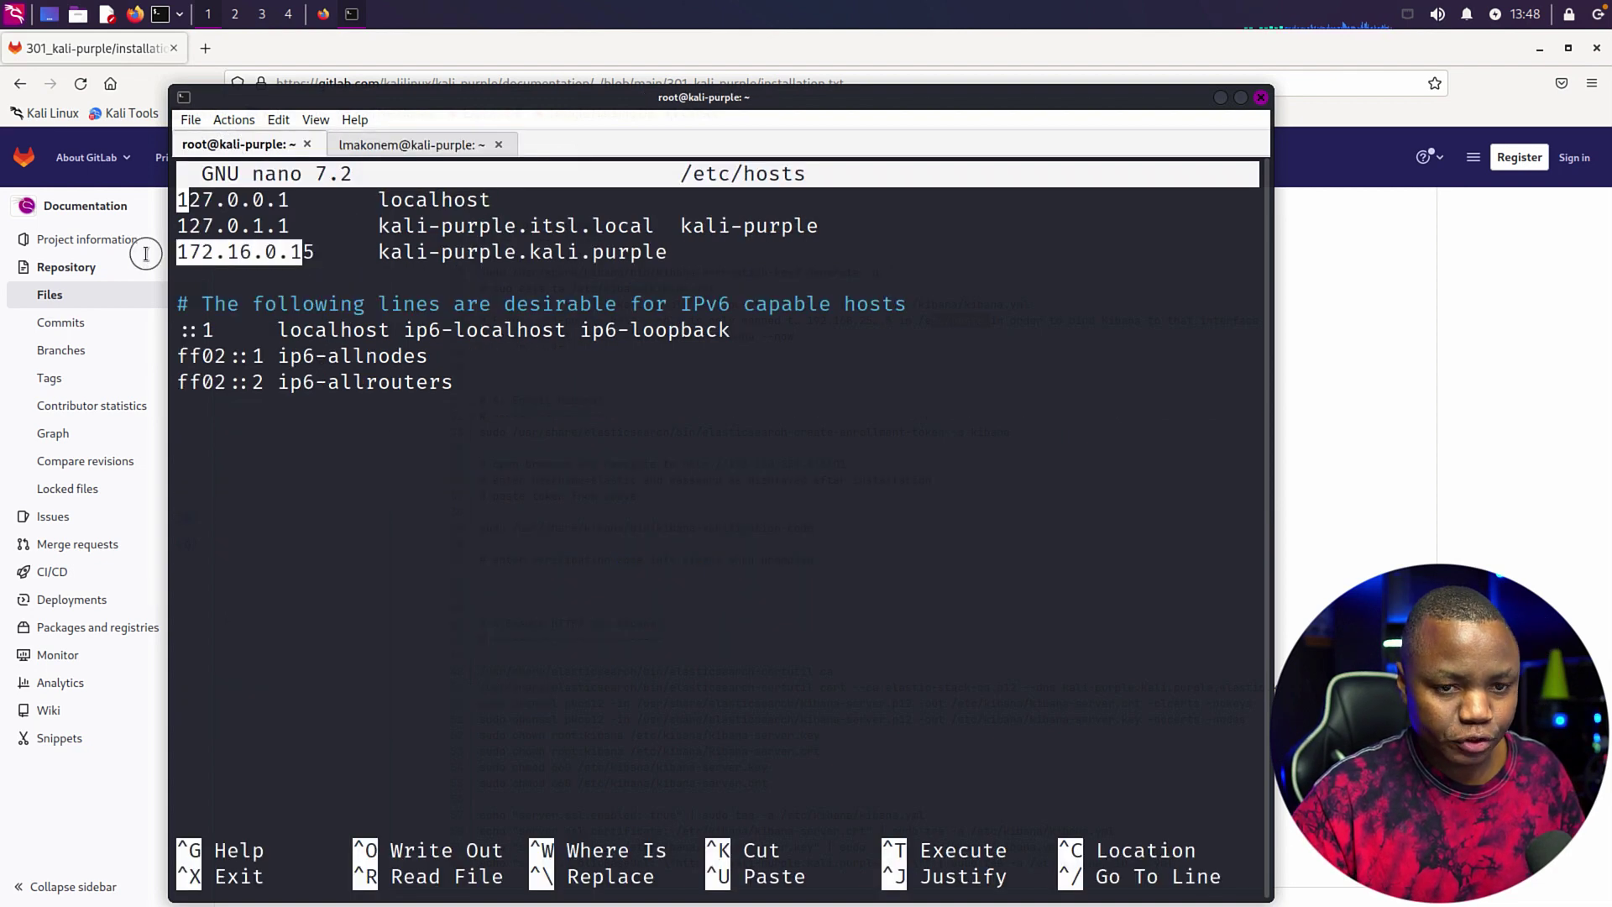
drag(376, 252, 630, 270)
click(442, 406)
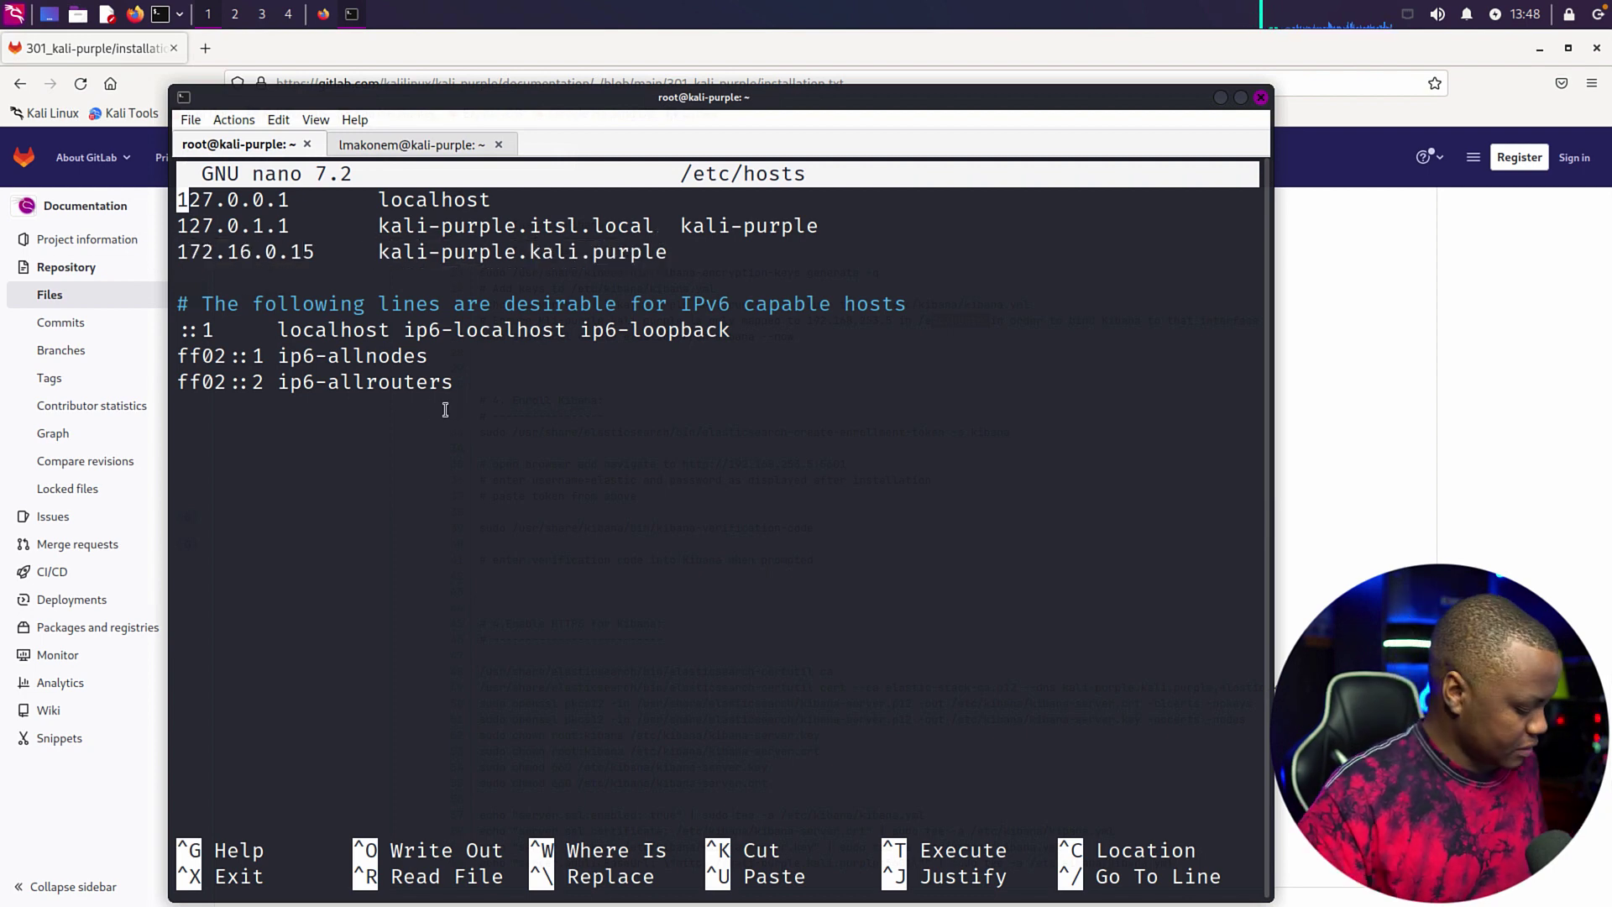
key(ctrl+x)
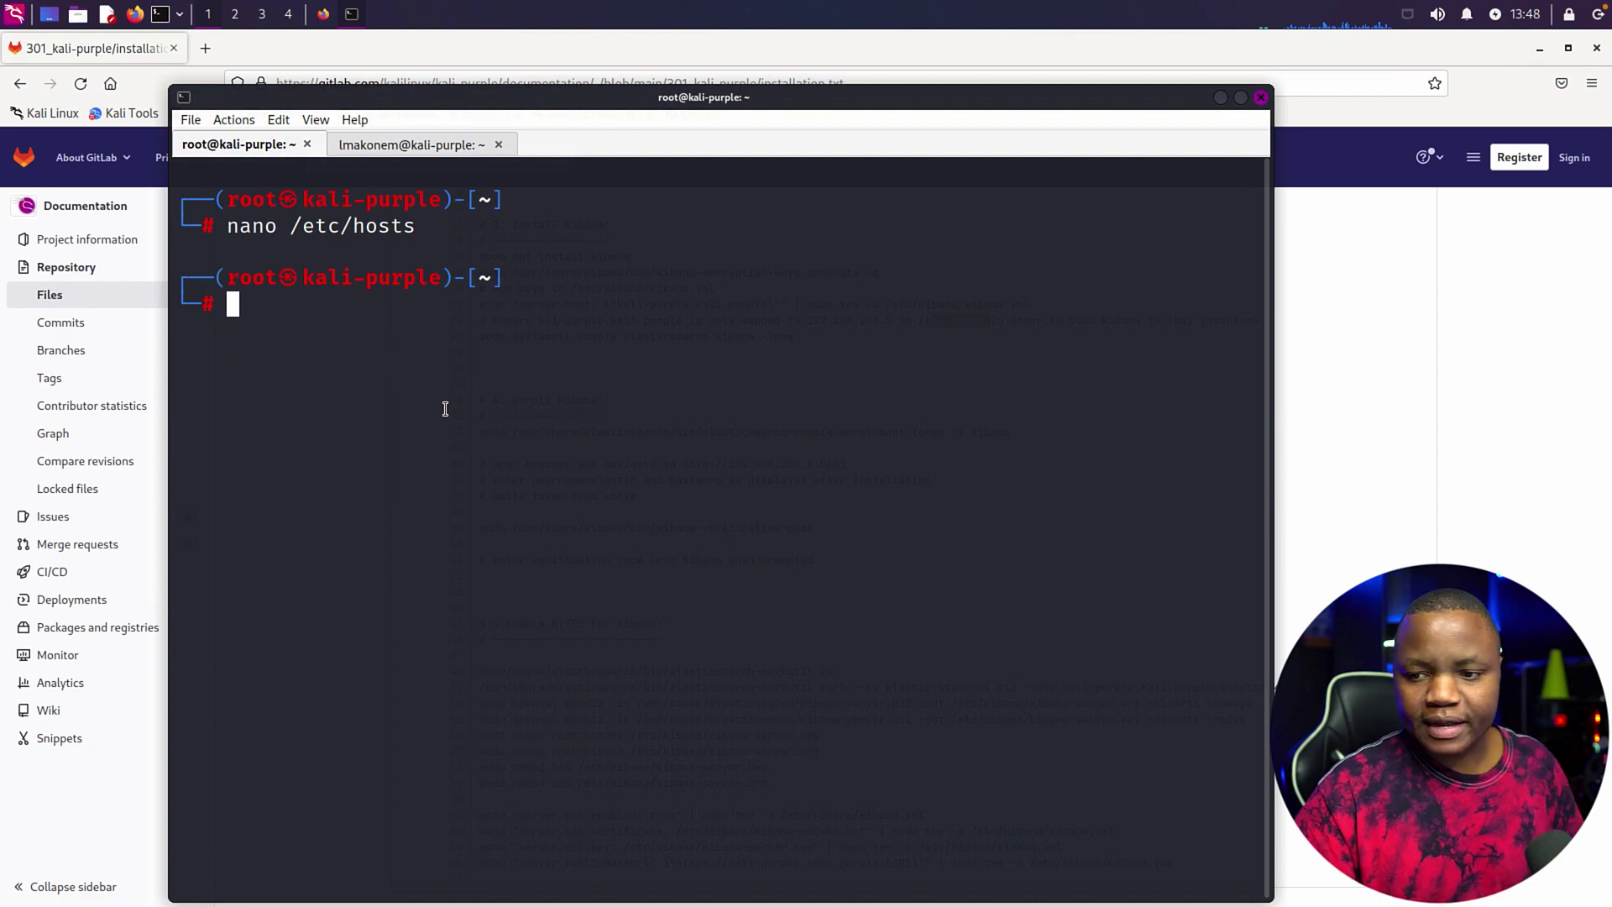
key(alt+Tab)
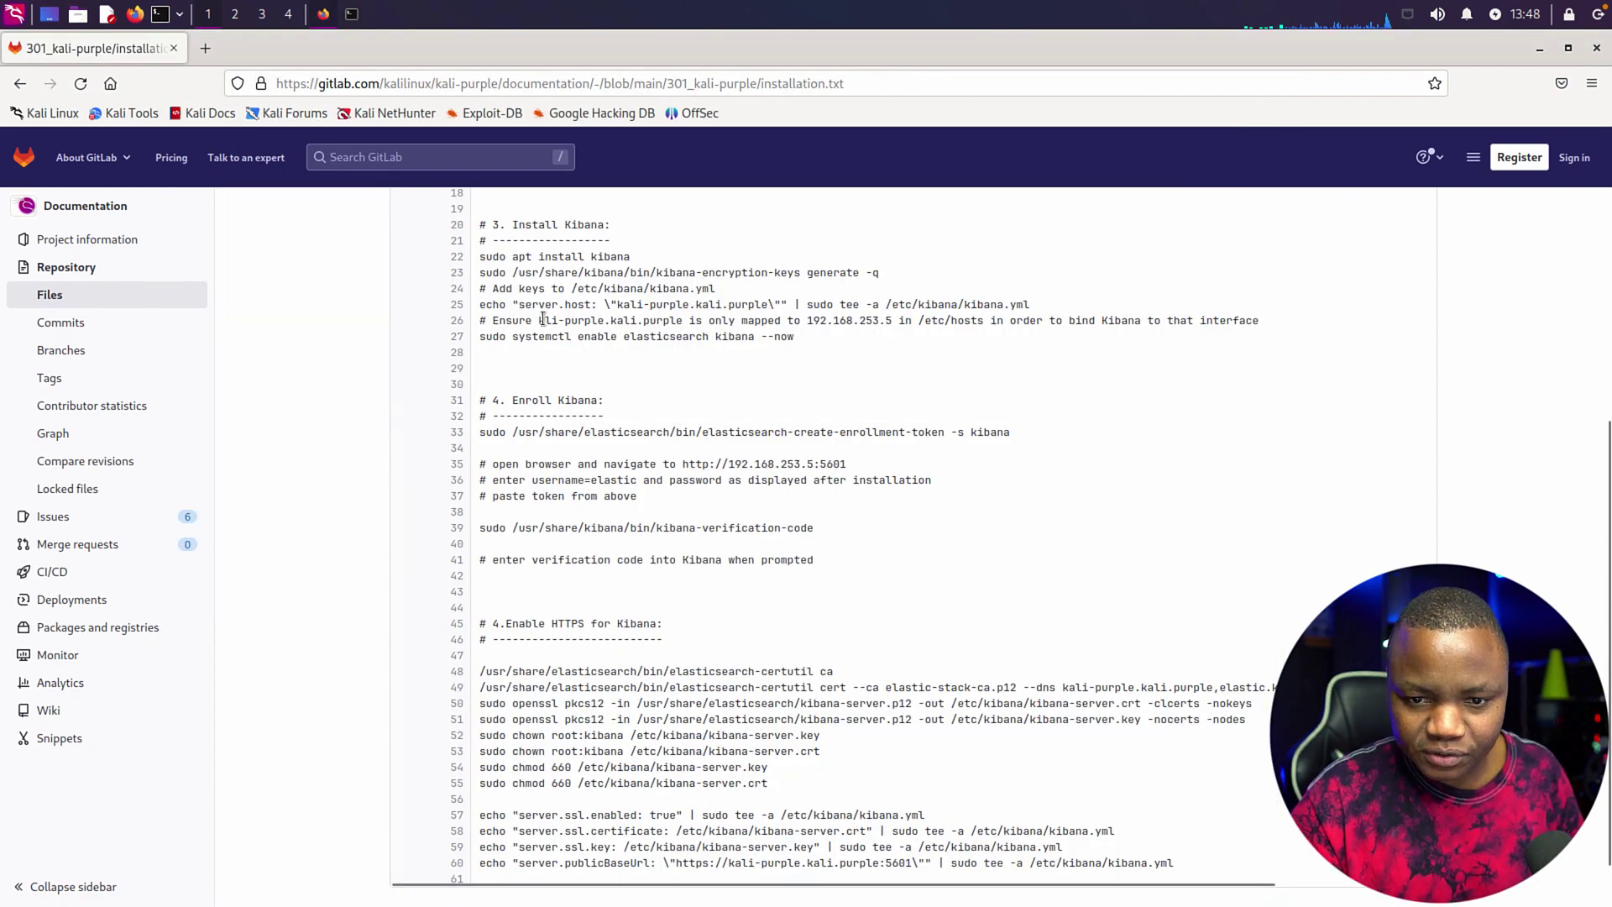
- Copy the command on line 27 of the instructions and run "sudo systemctl enable elasticsearch kibana --now" in the root terminal
drag(796, 336, 462, 340)
right_click(513, 335)
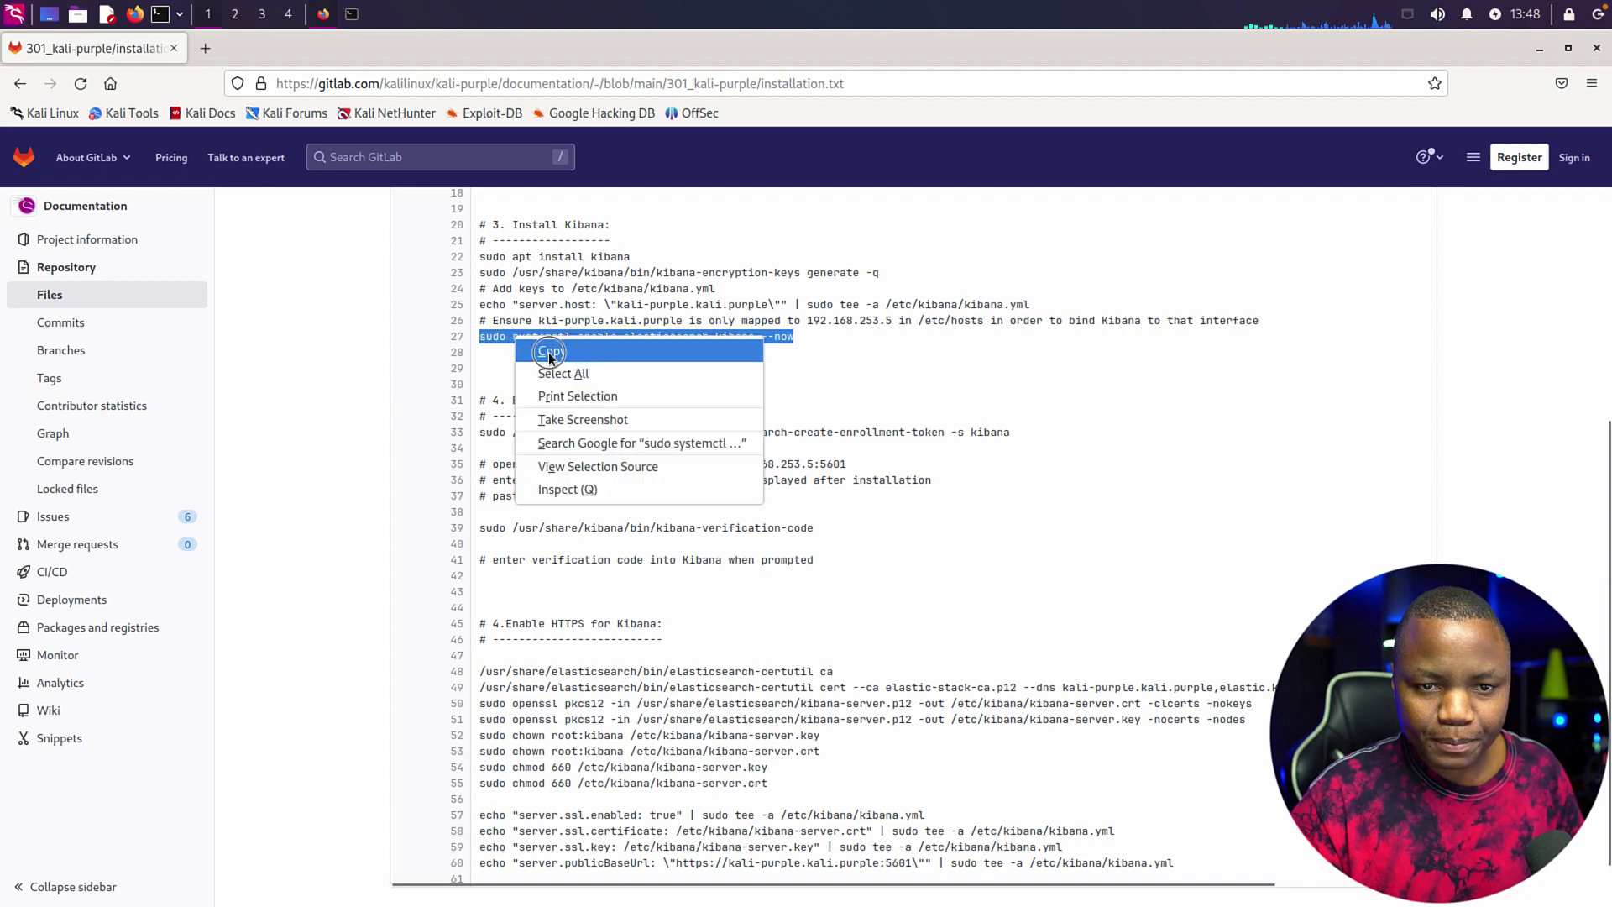
click(546, 352)
click(352, 13)
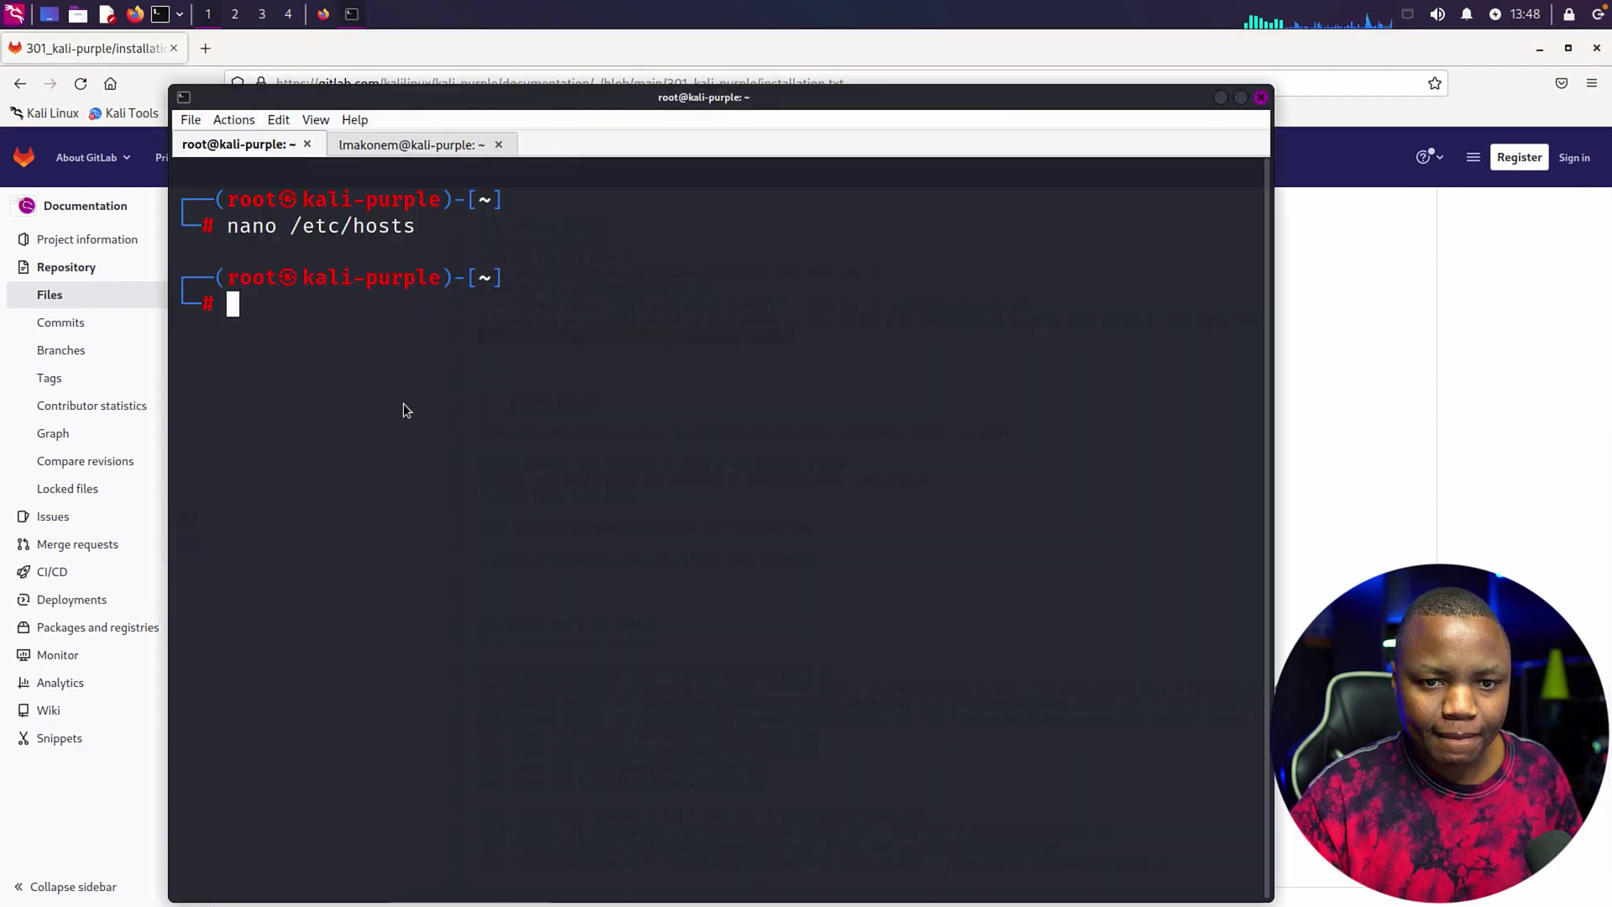
right_click(283, 313)
click(350, 345)
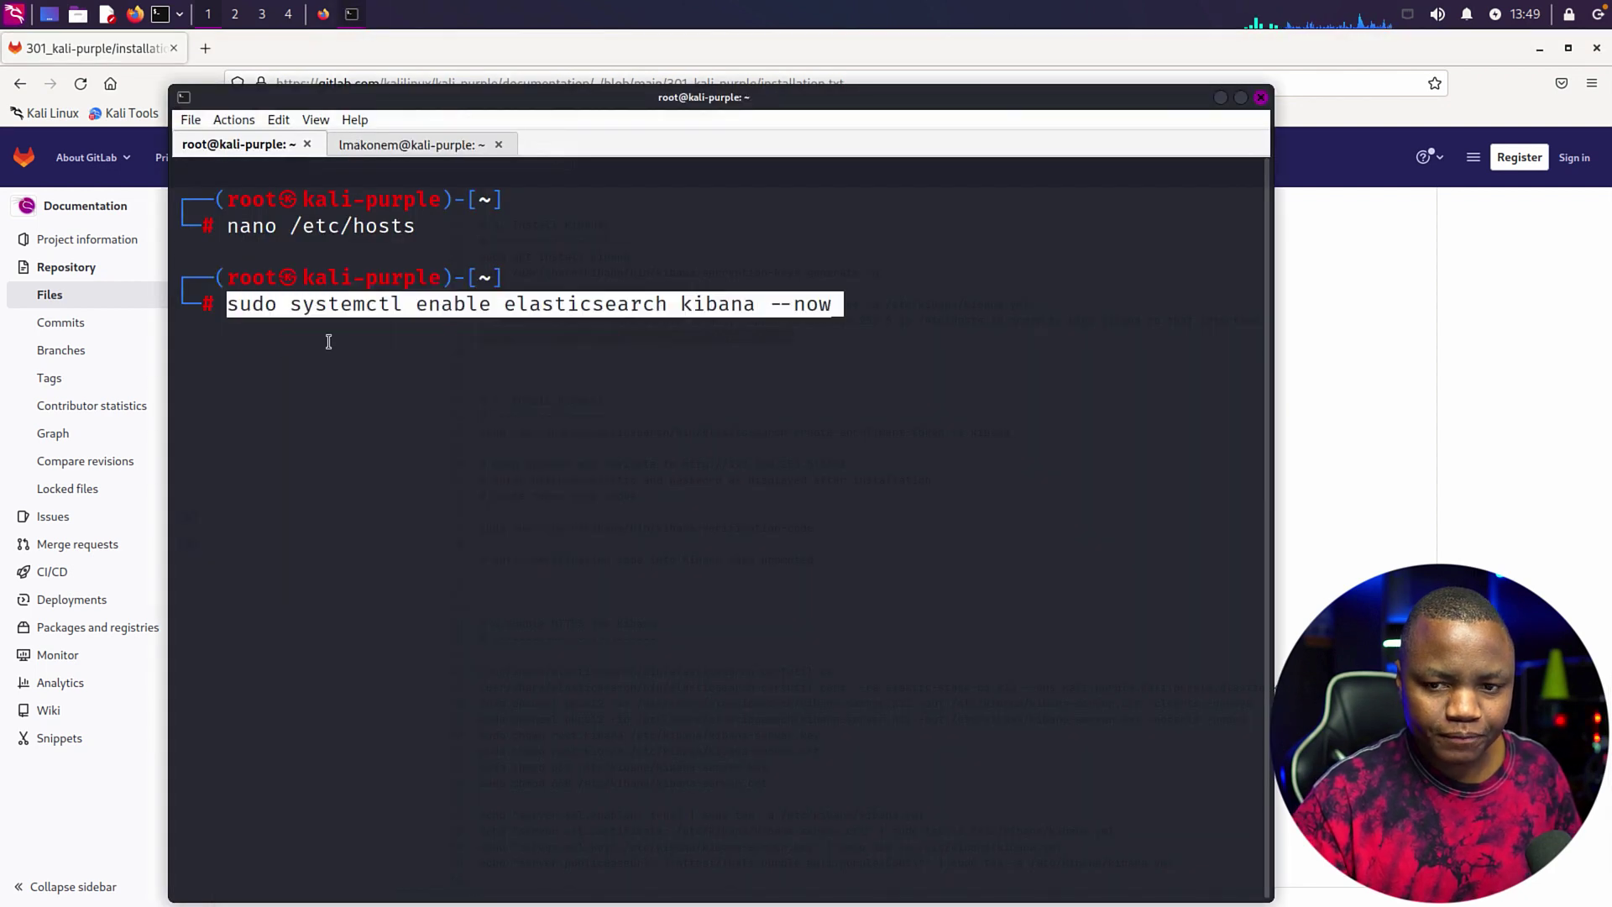
key(Return)
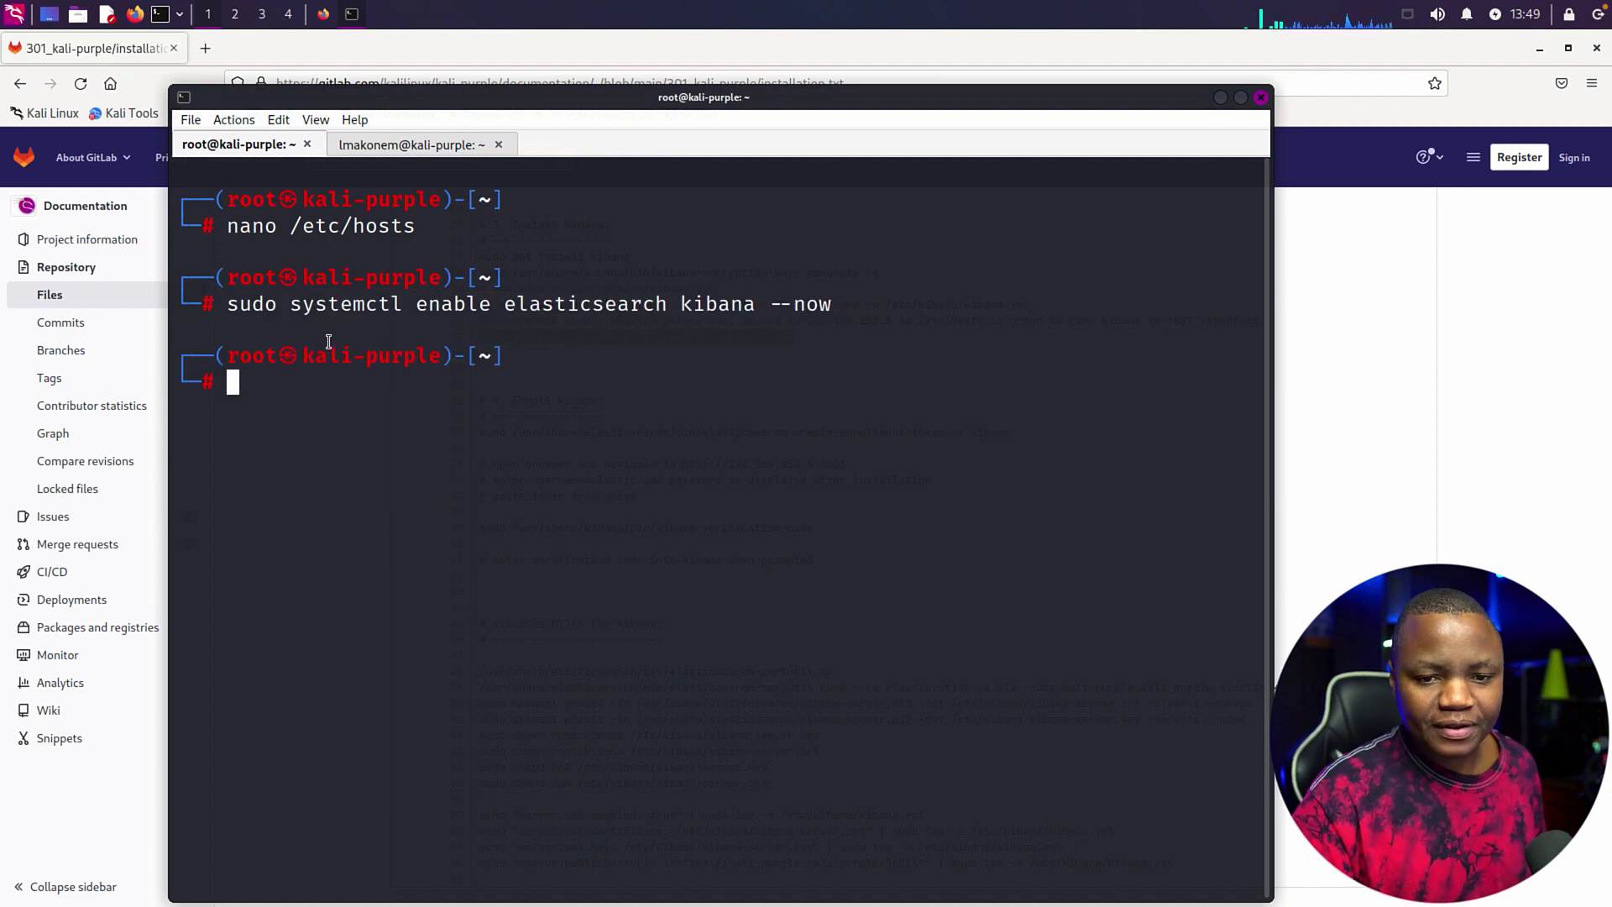
- Look over the Install Kibana section of the instructions, and check the Kibana service with "systemctl status kibana" in the root terminal
click(1369, 344)
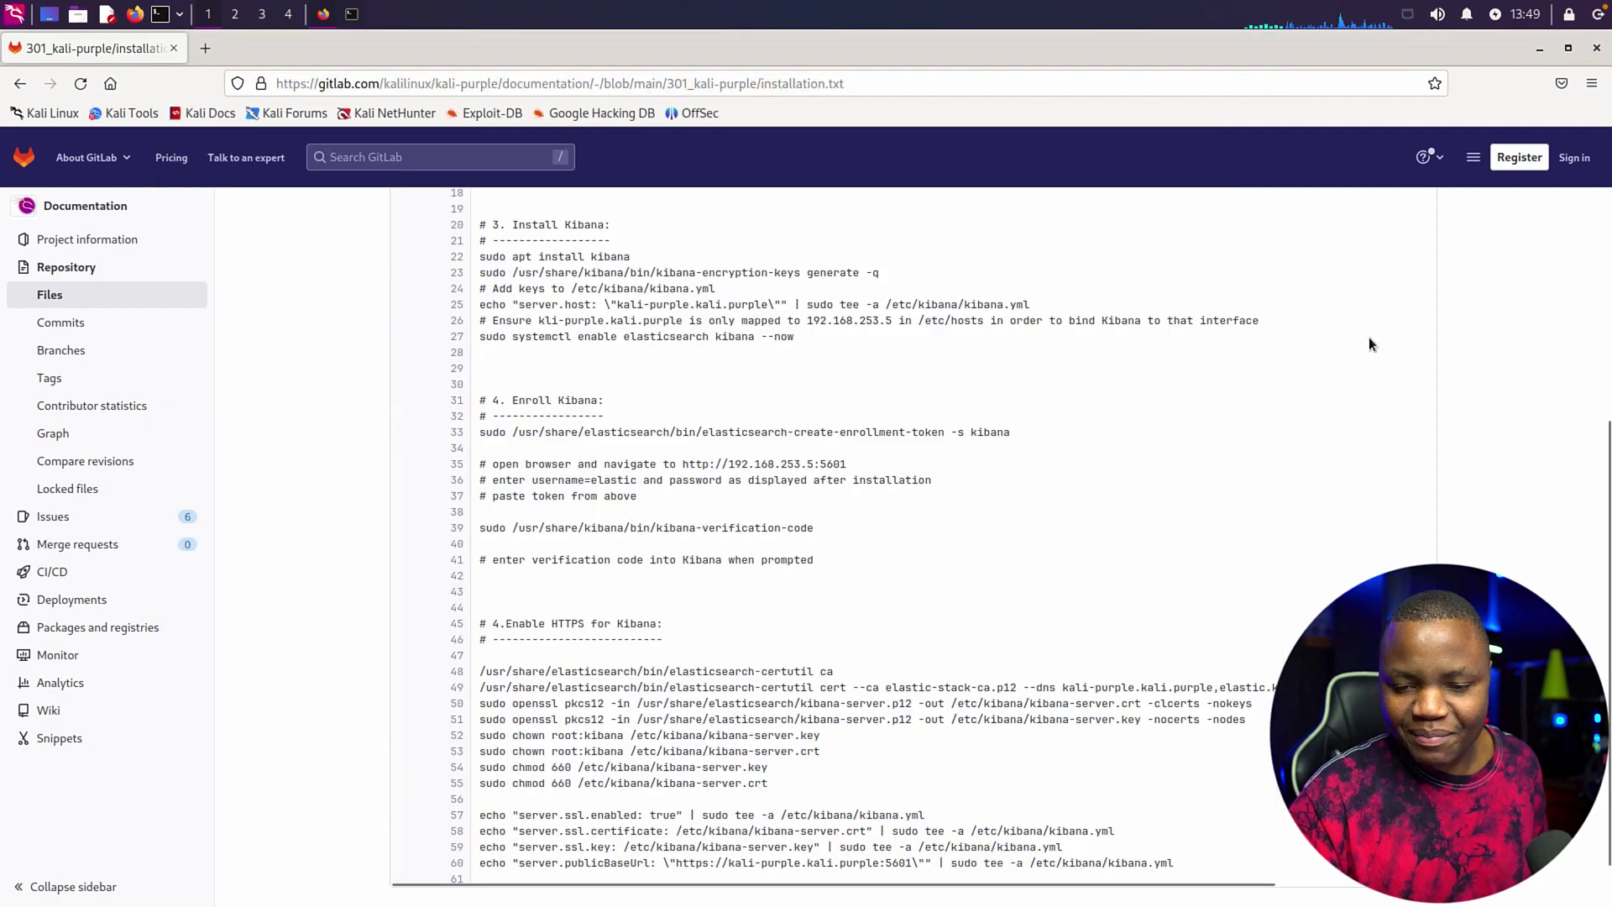
scroll(543, 547, up, 3)
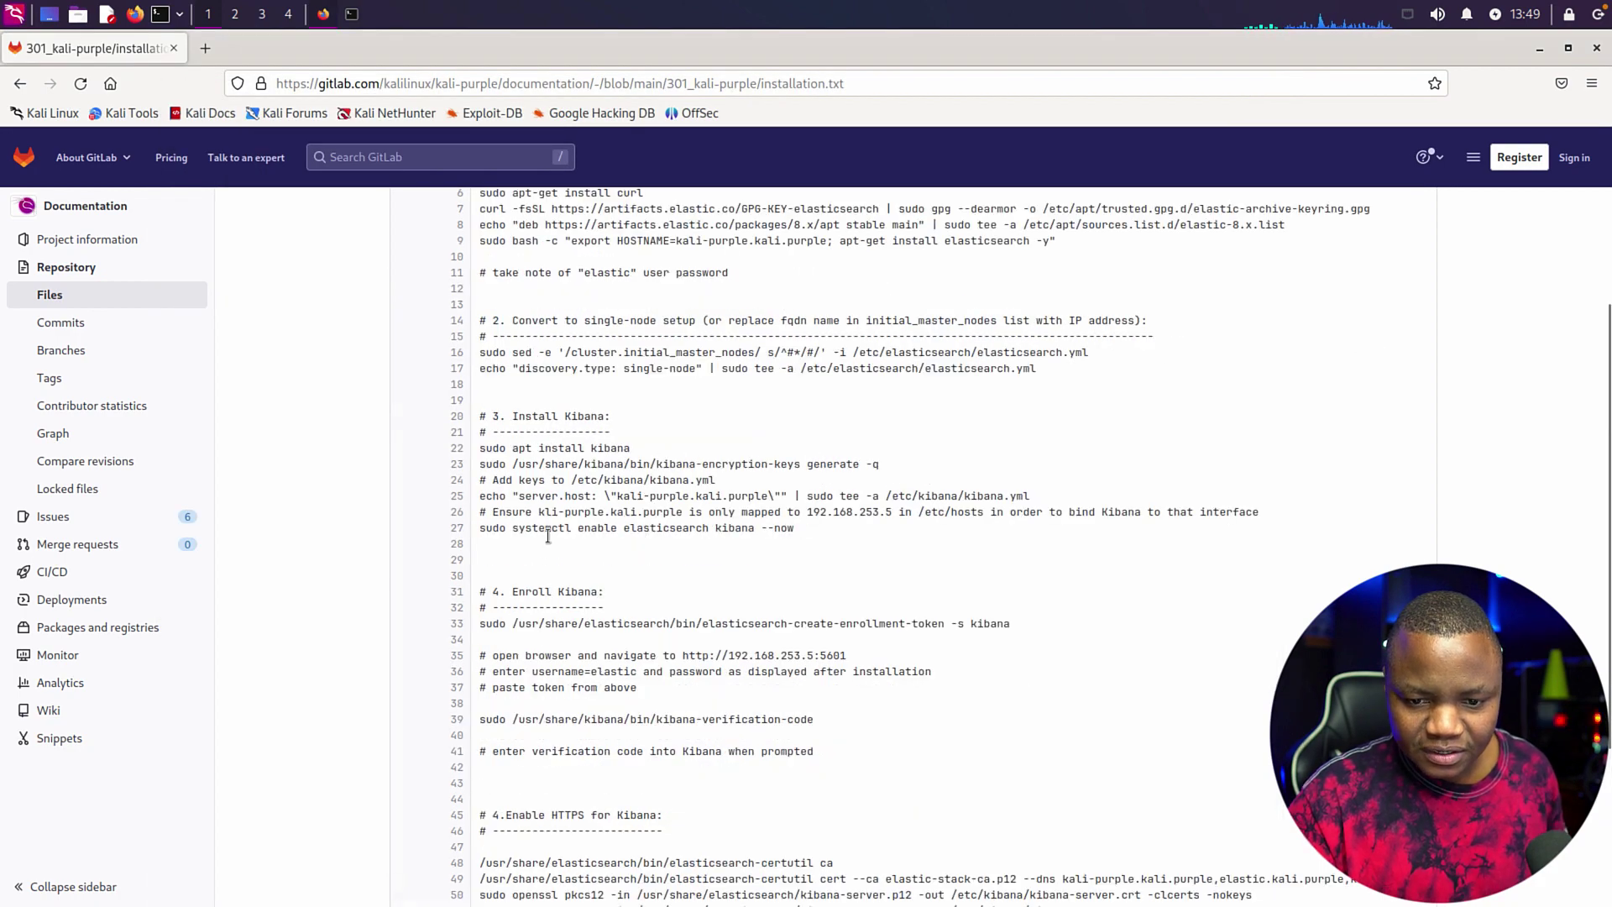
scroll(547, 536, down, 3)
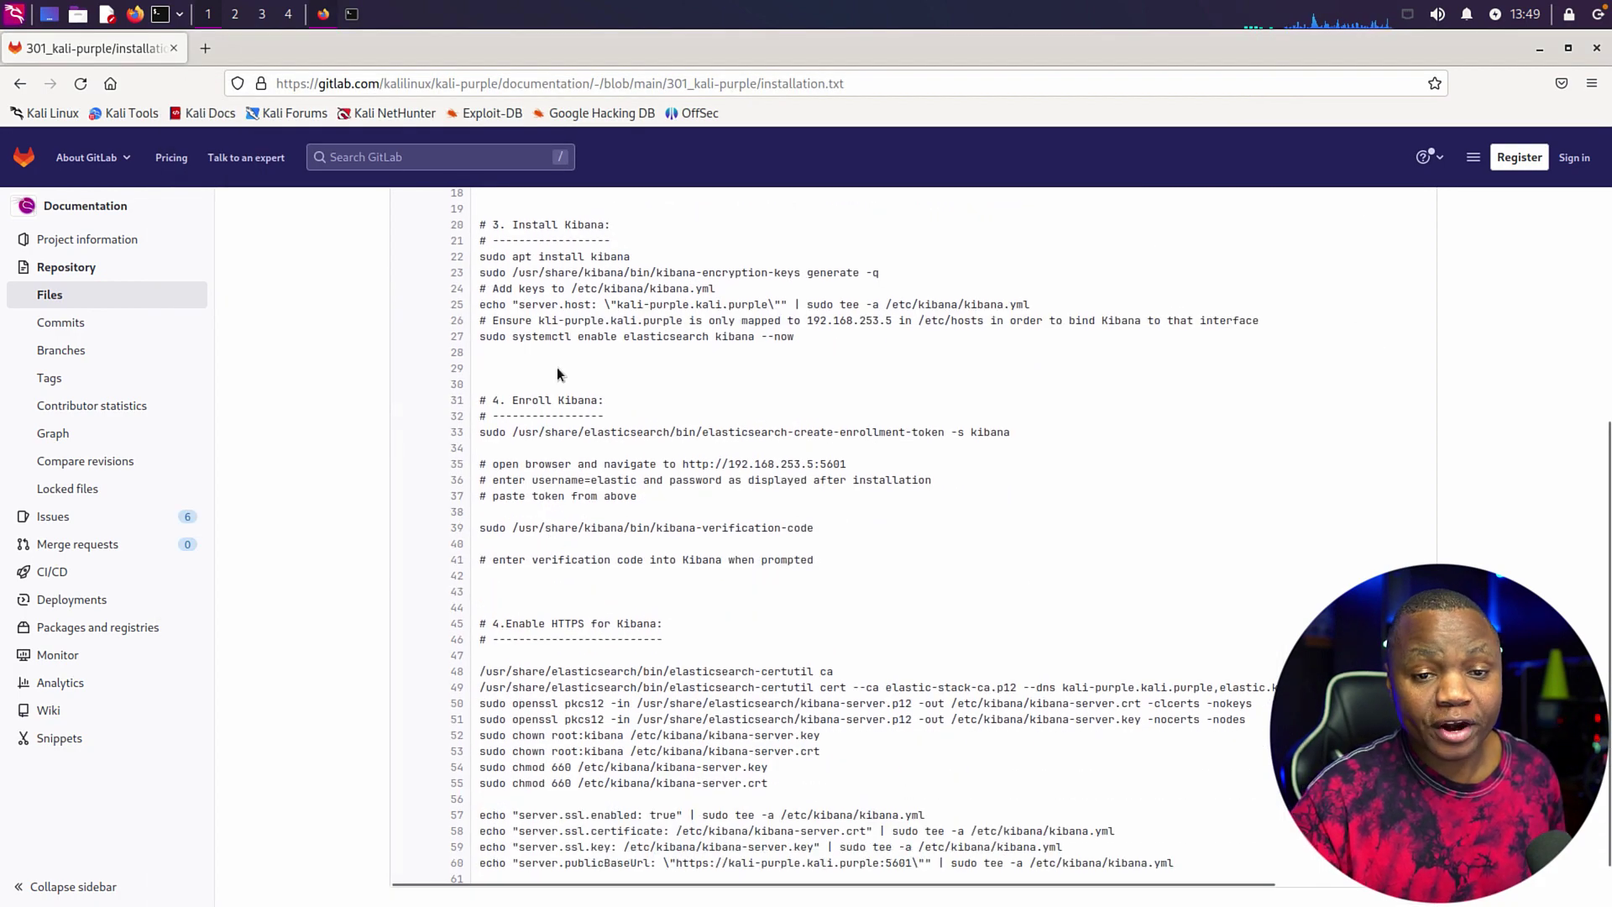
click(352, 13)
key(Return)
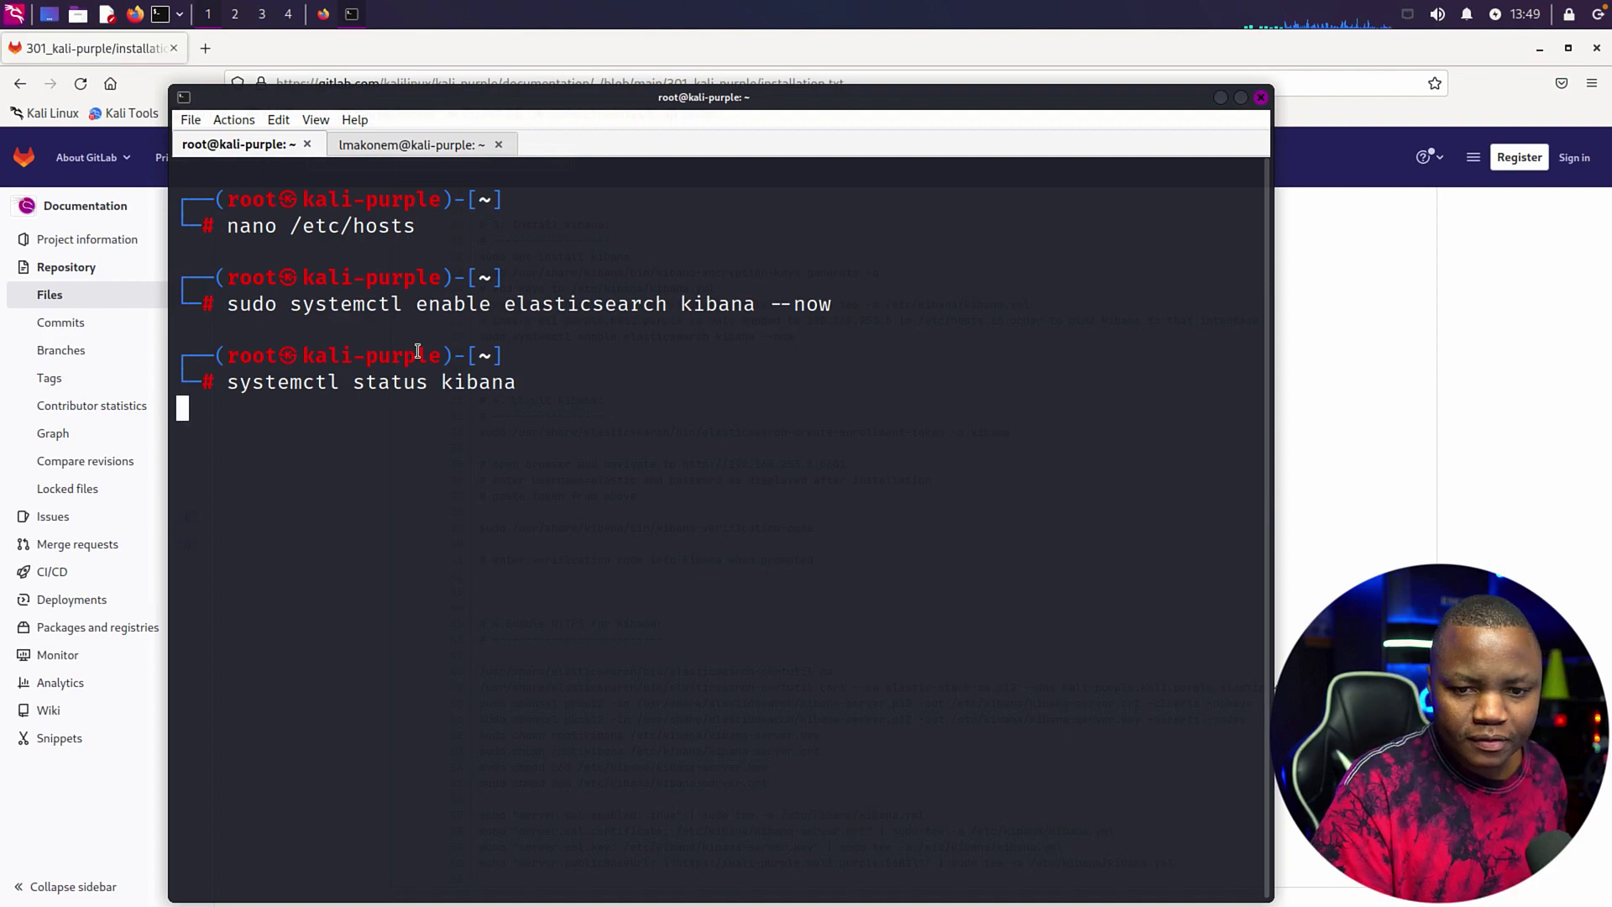
key(q)
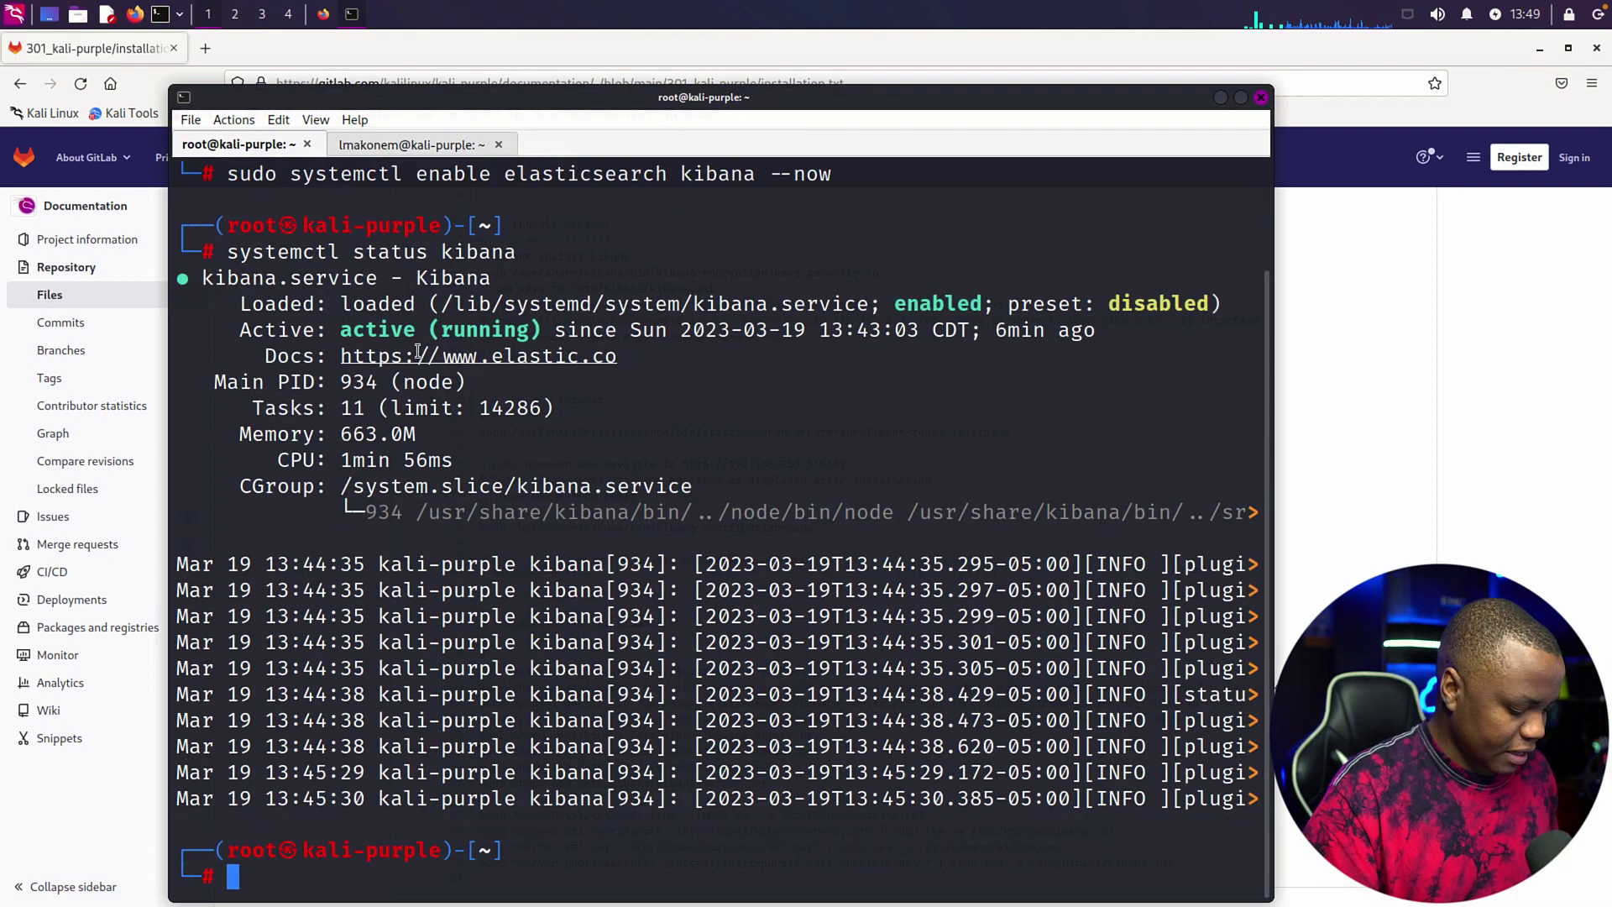
- Check the Elasticsearch service with "systemctl status elasticsearch" and return to the shell prompt
key(Up)
key(BackSpace)
key(BackSpace)
key(BackSpace)
key(BackSpace)
key(BackSpace)
key(BackSpace)
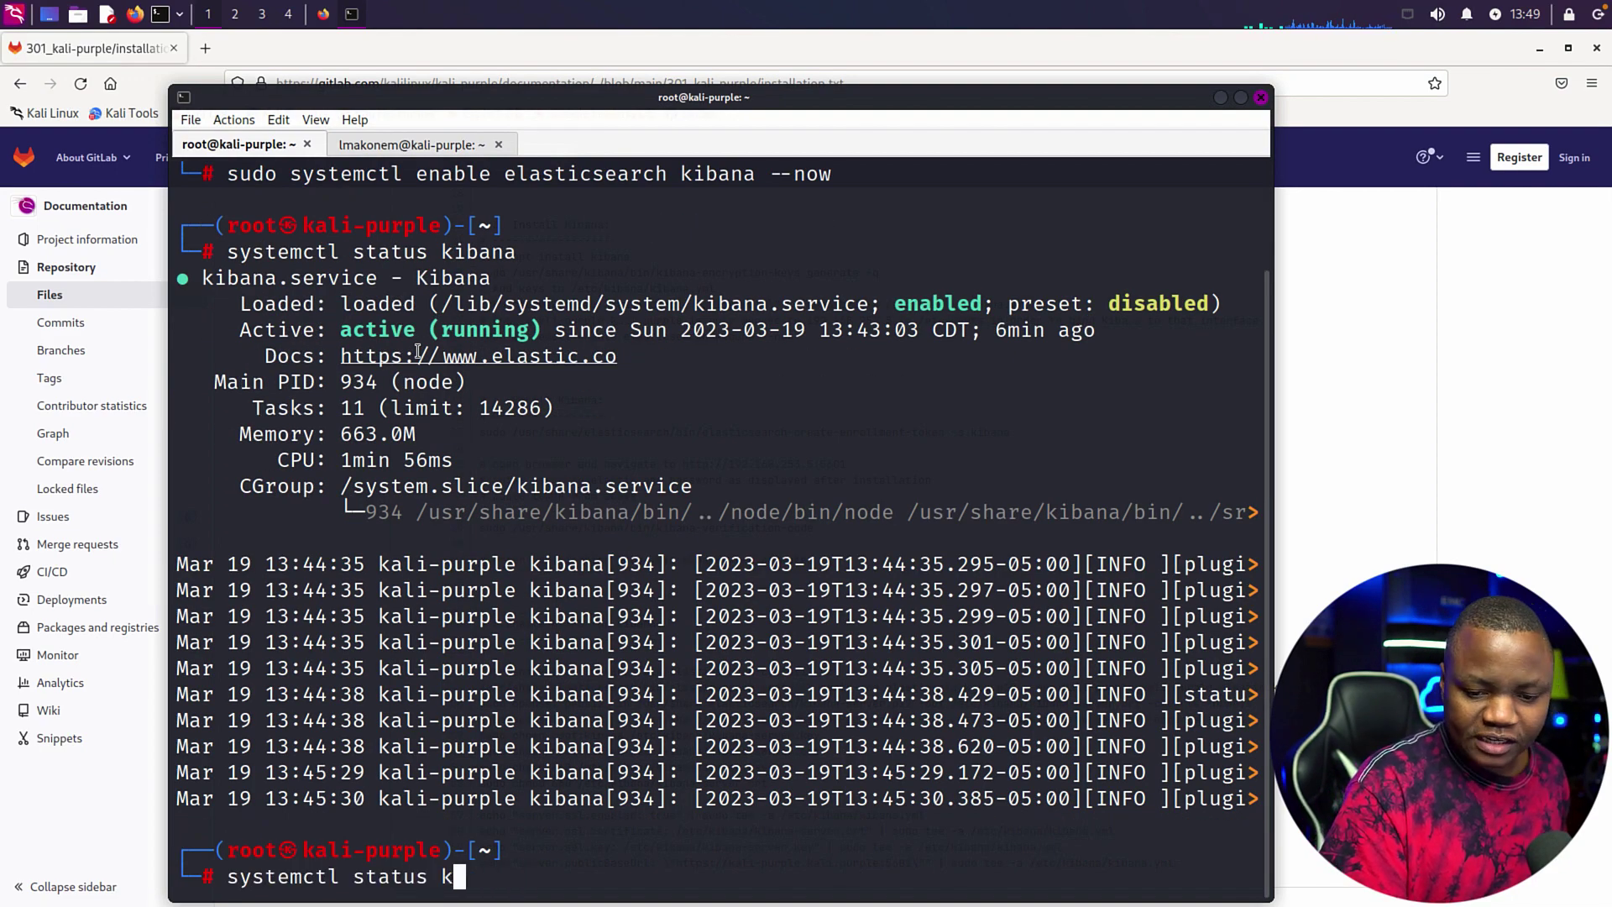
text(ela)
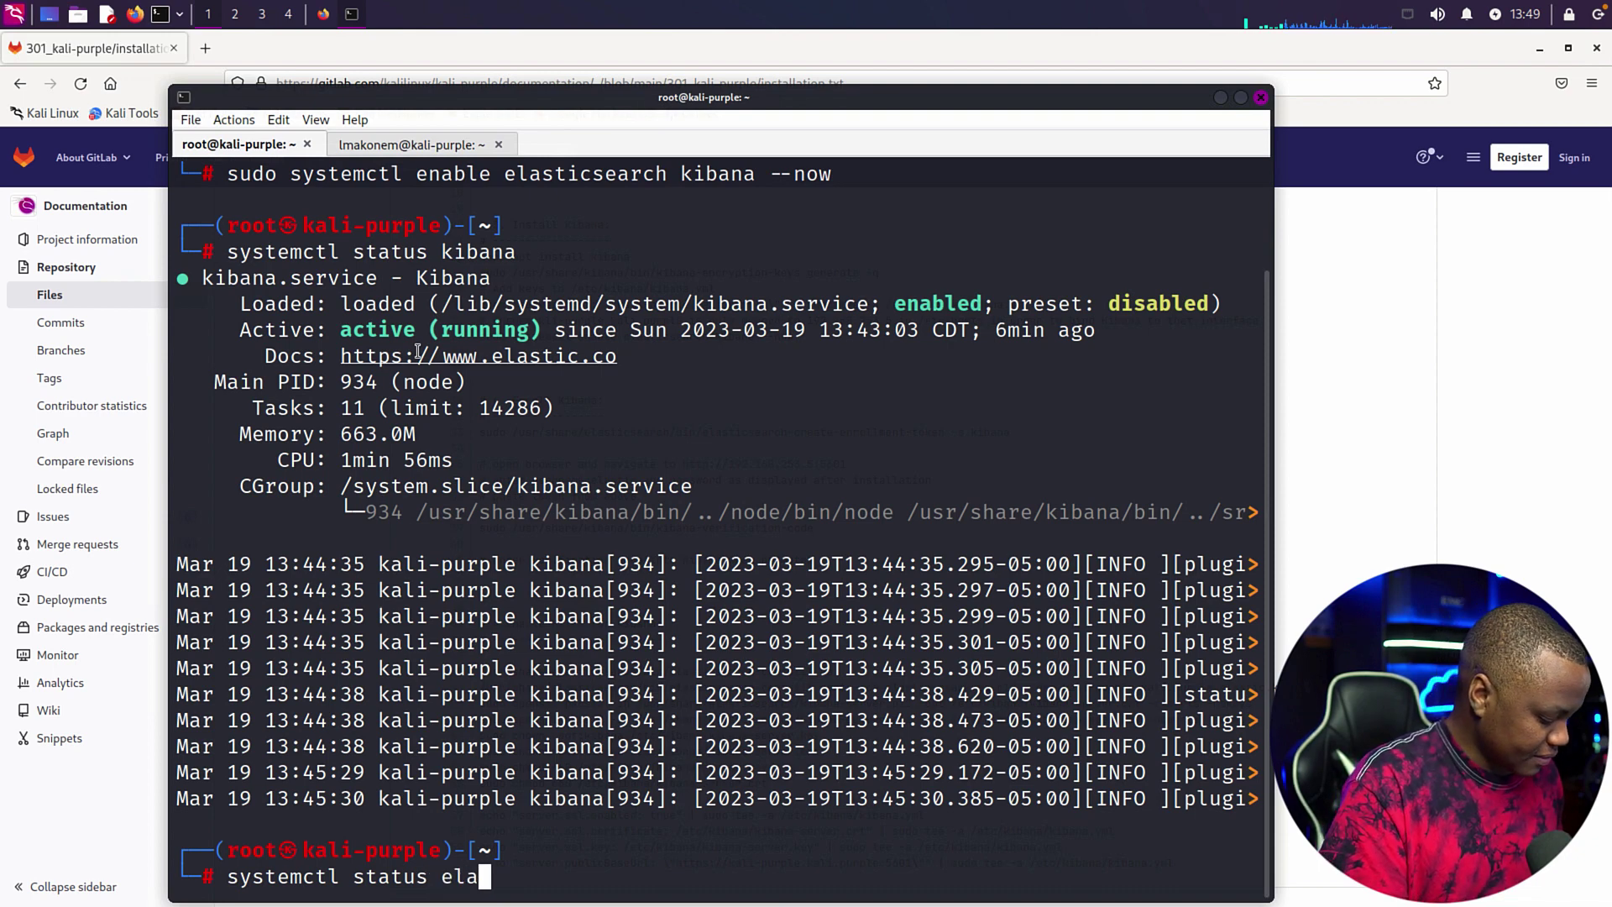
text(sticsearch)
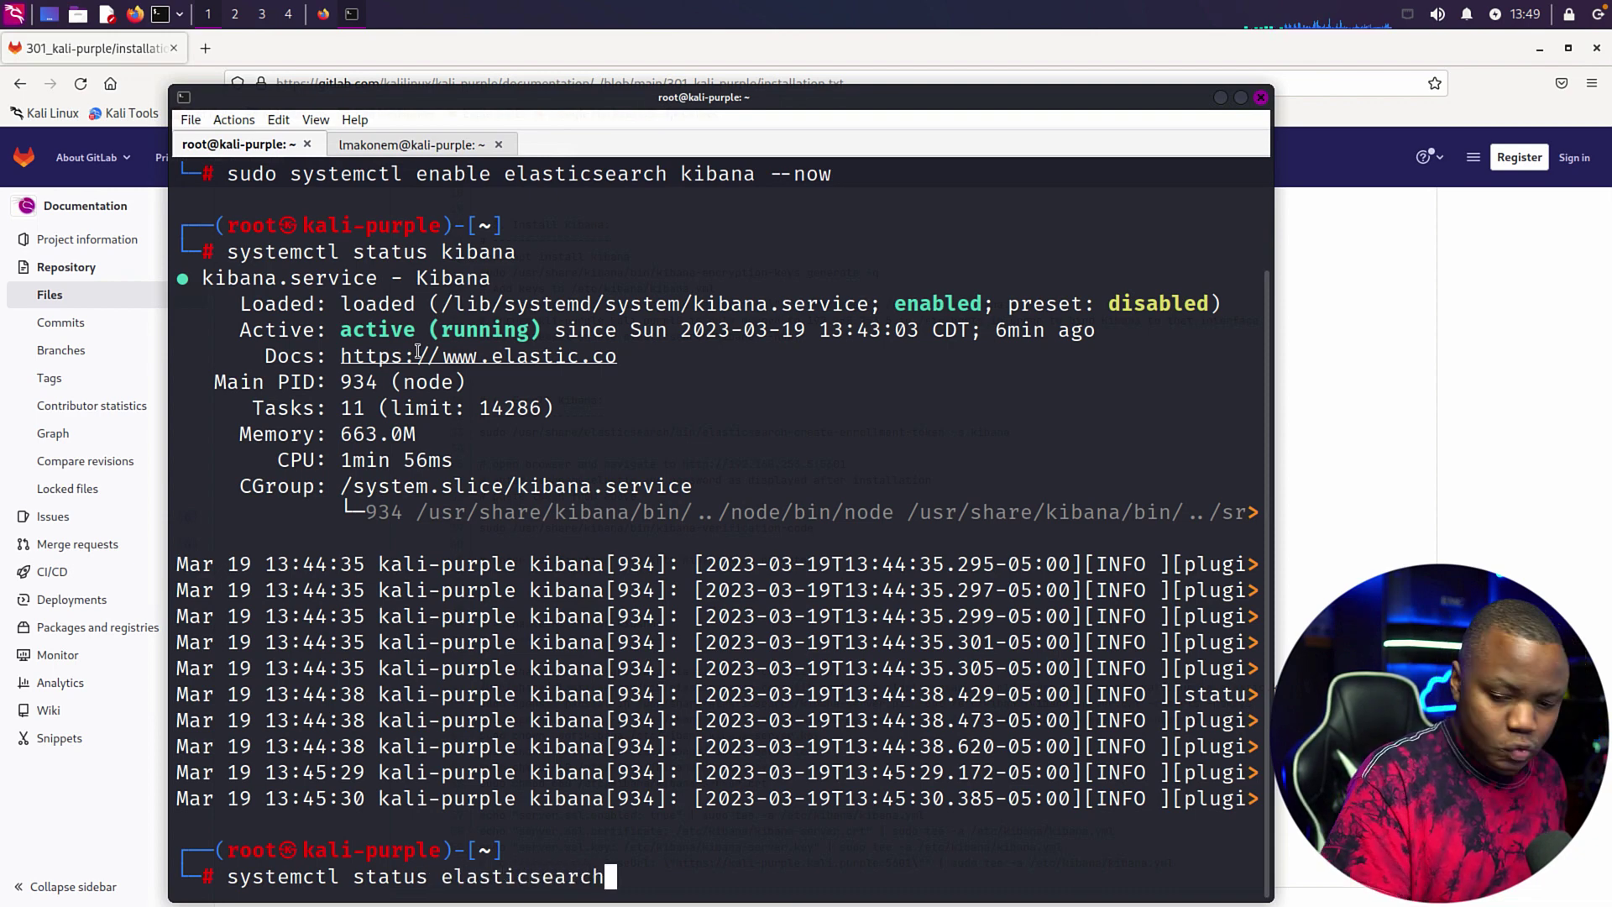
key(Return)
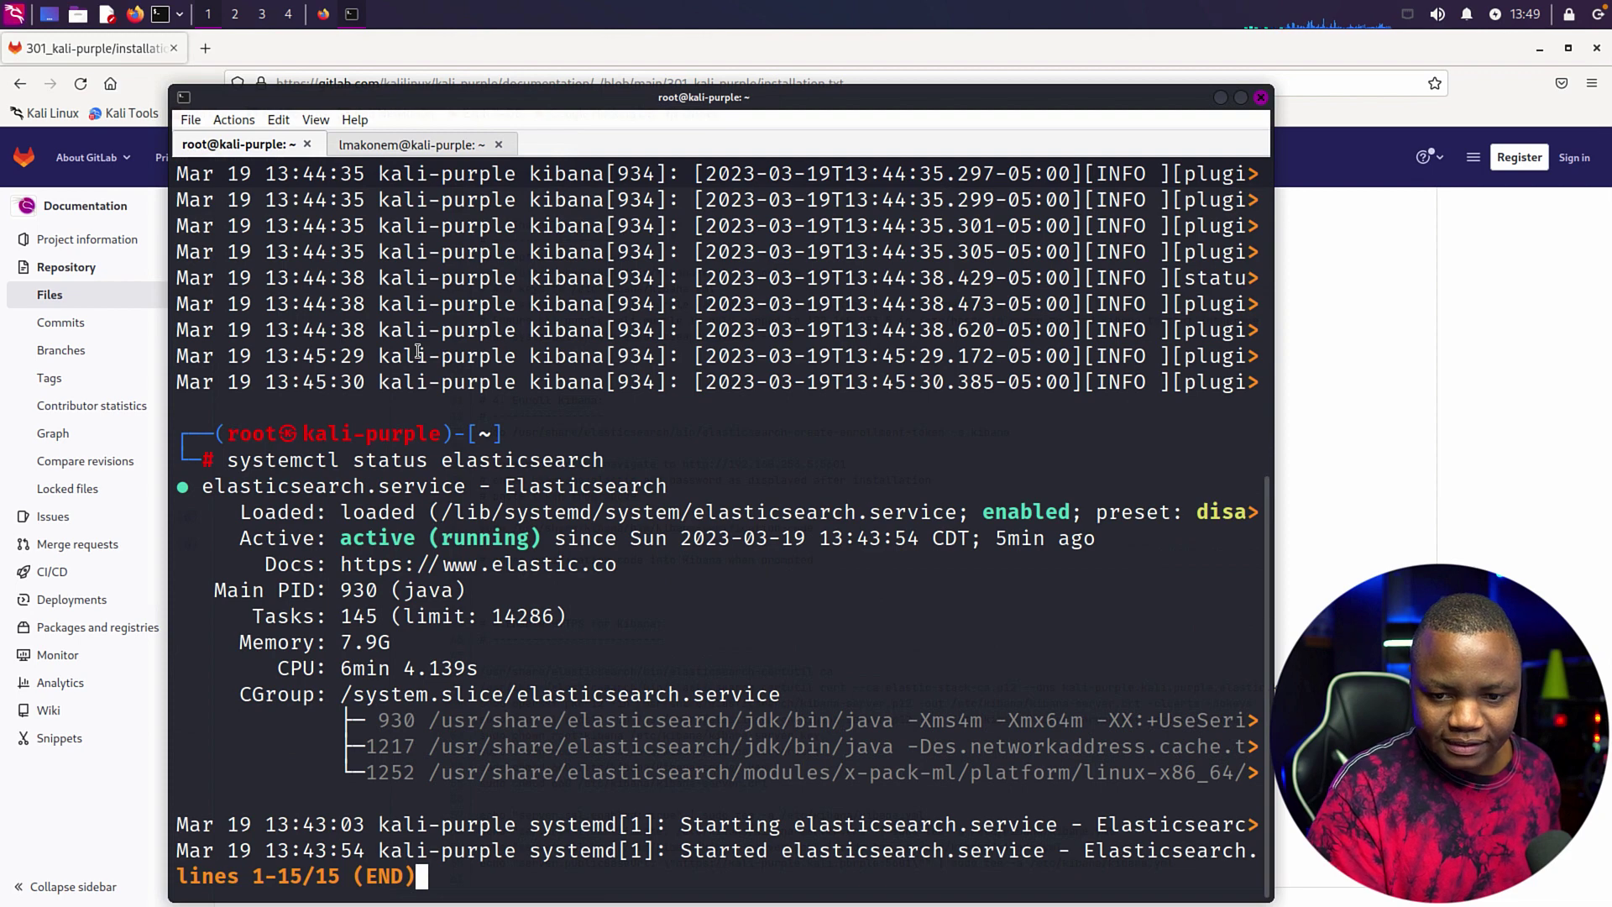
key(q)
key(Return)
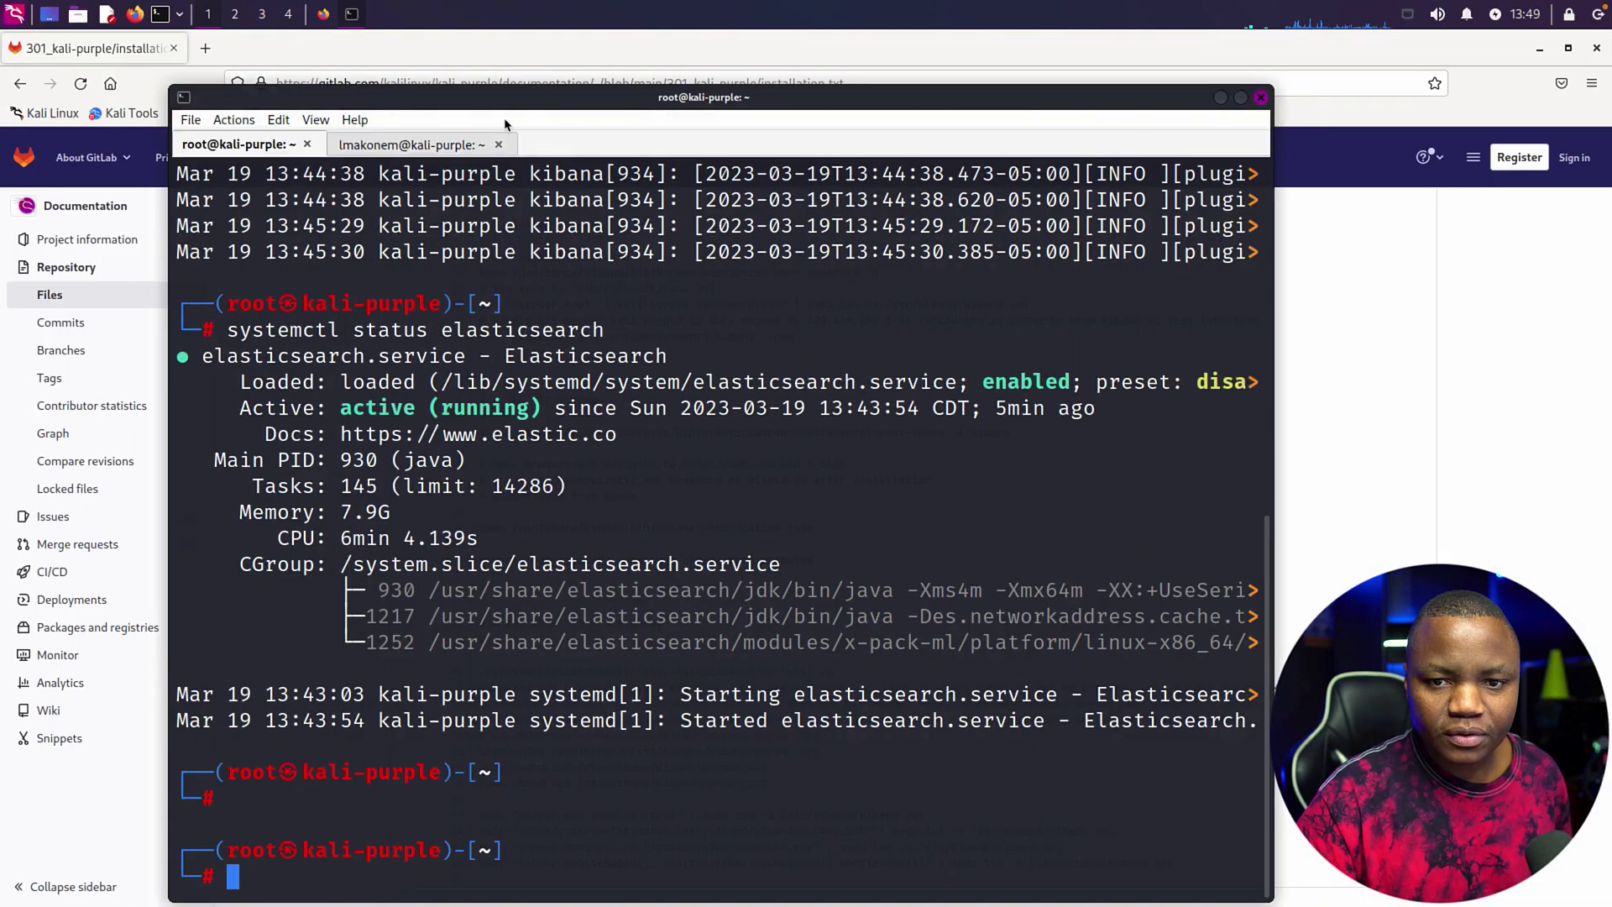
- Copy the enrollment token command from line 33 of the instructions in the Enroll Kibana section
click(1379, 338)
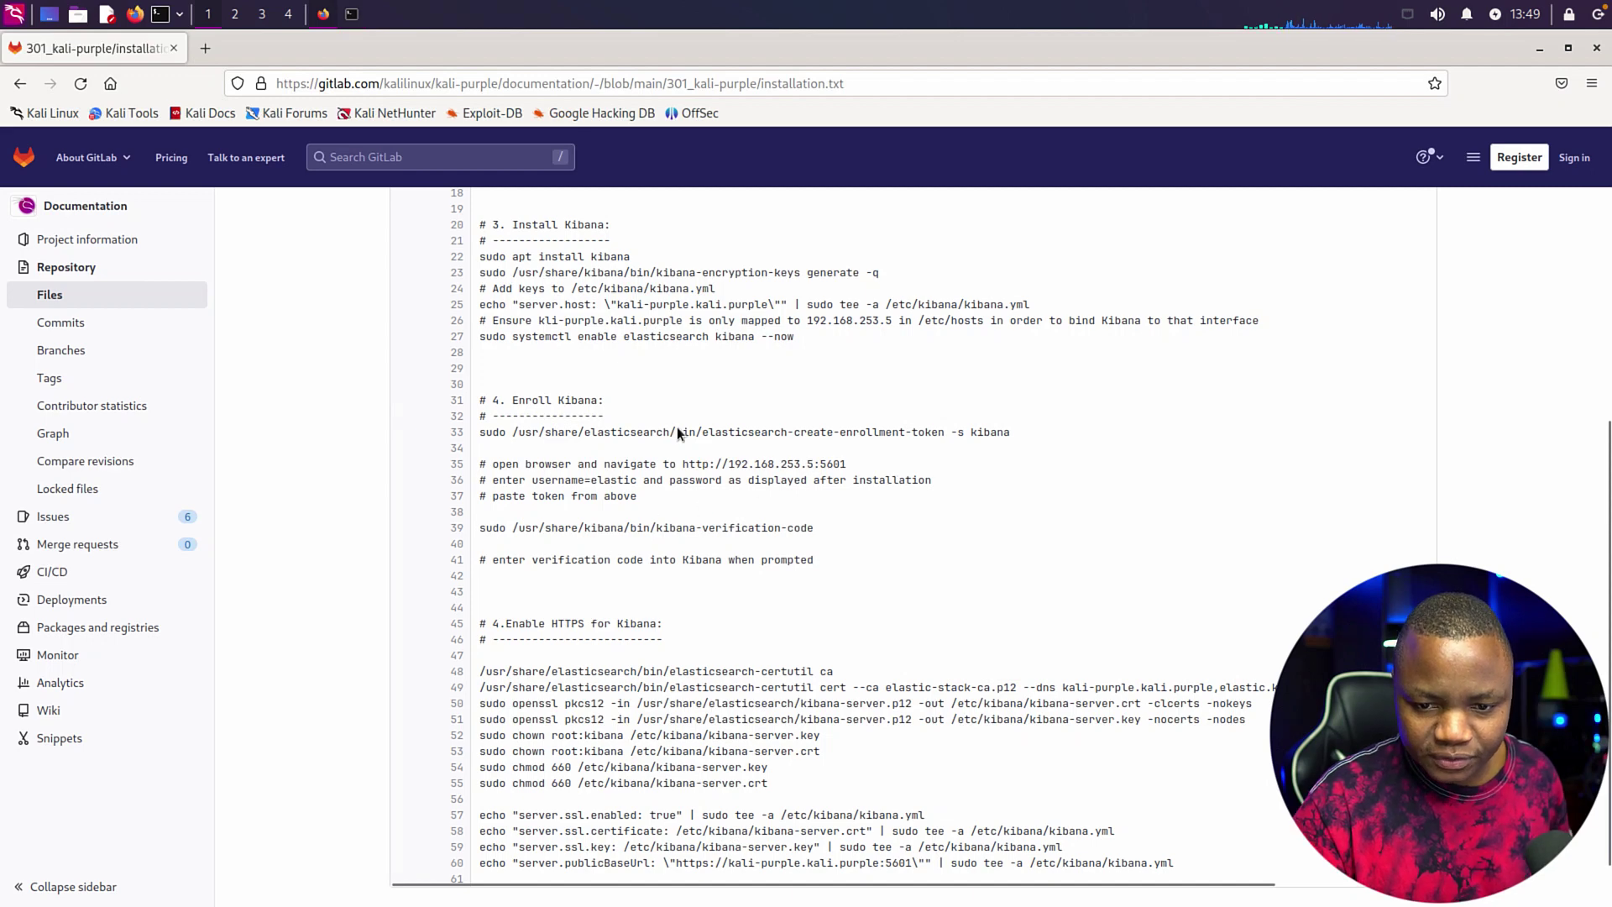
drag(795, 338, 464, 341)
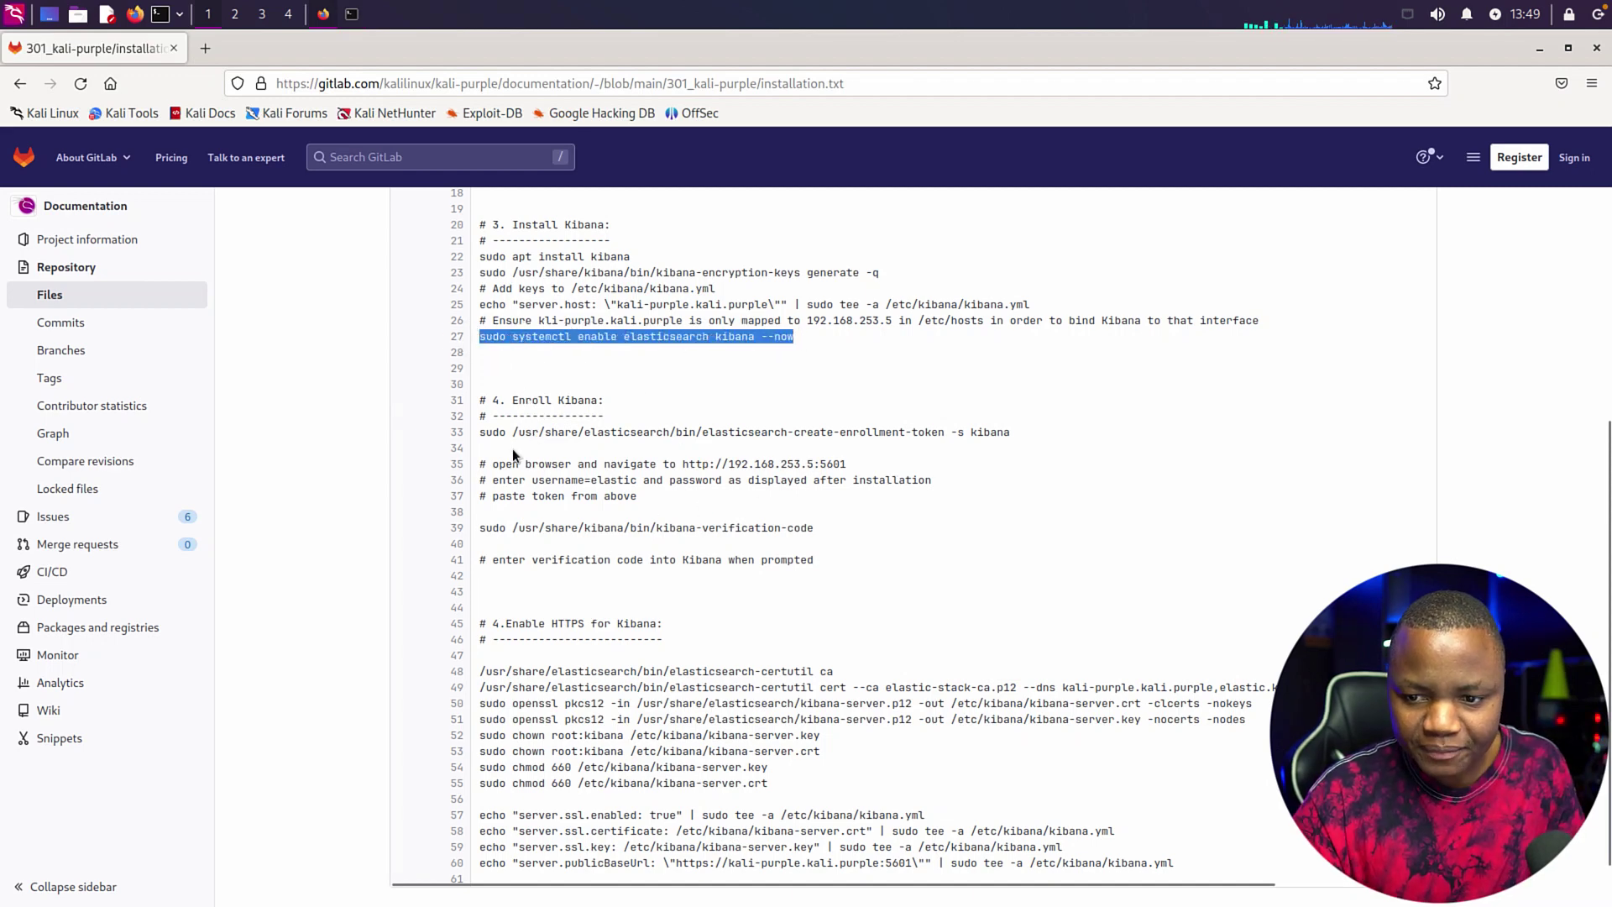
click(989, 443)
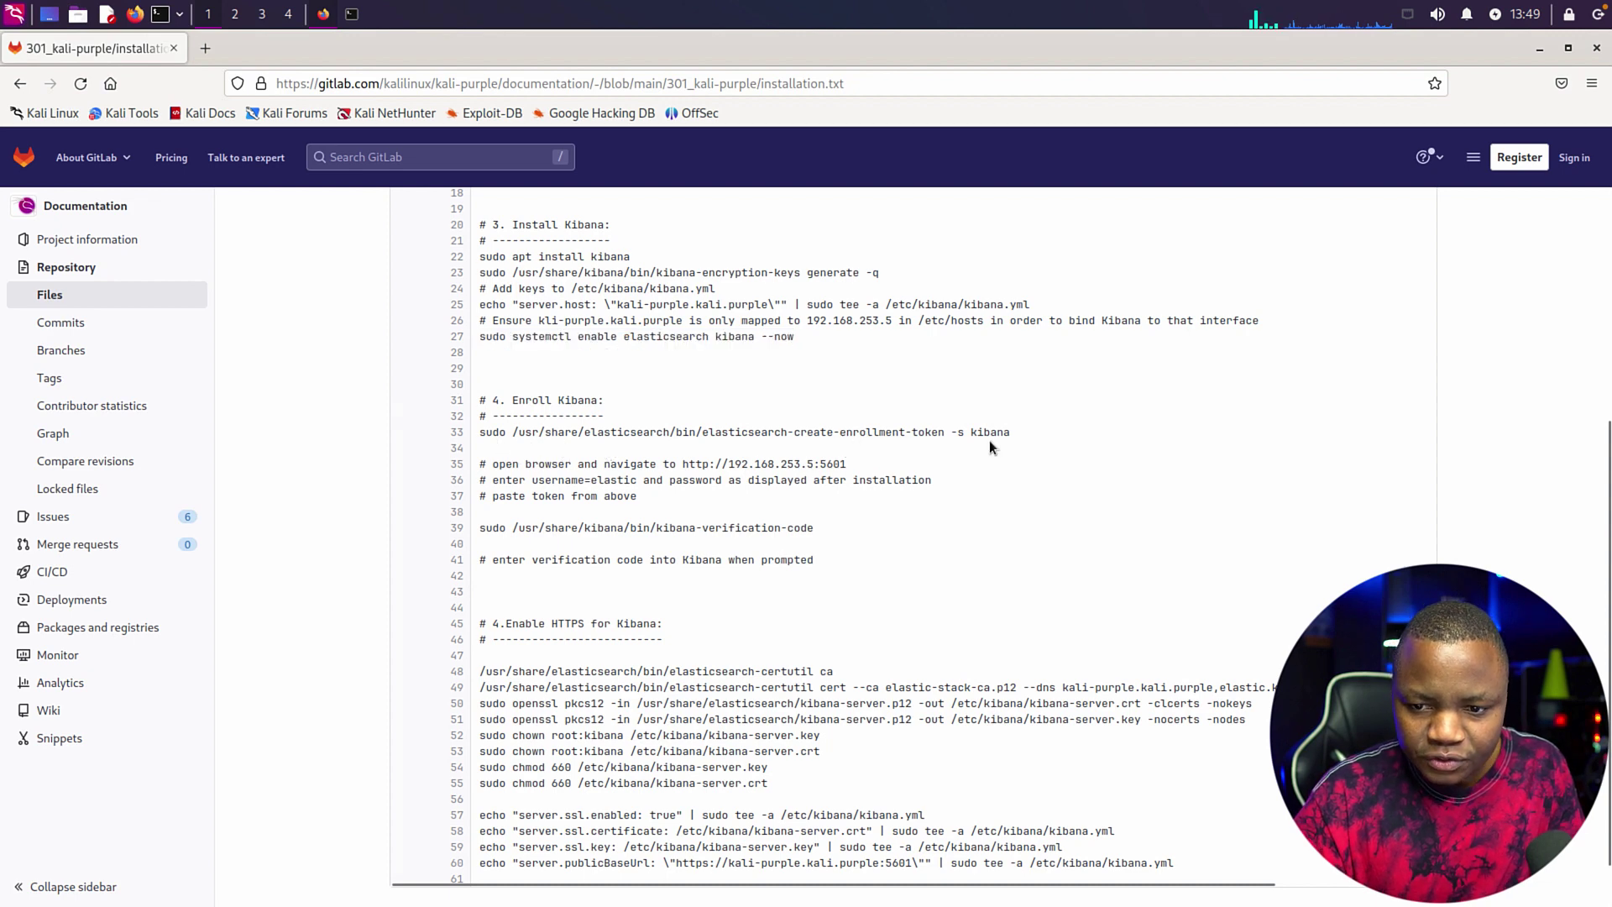
drag(1010, 435, 478, 433)
right_click(522, 437)
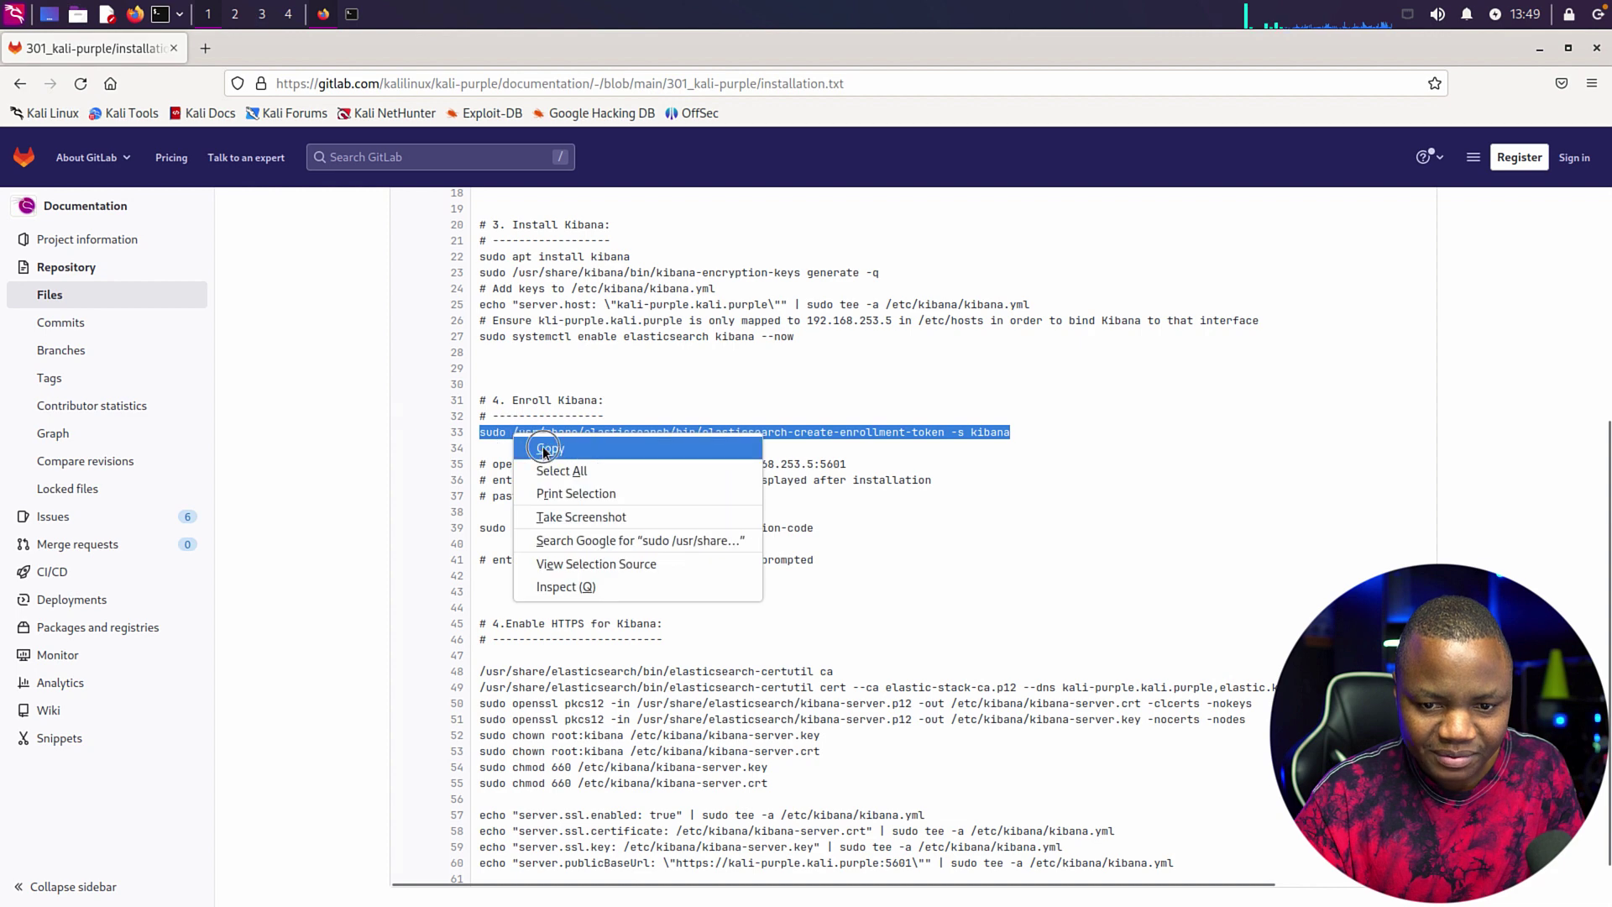
click(547, 453)
- Clear the root terminal and run "sudo /usr/share/elasticsearch/bin/elasticsearch-create-enrollment-token -s kibana"
click(351, 14)
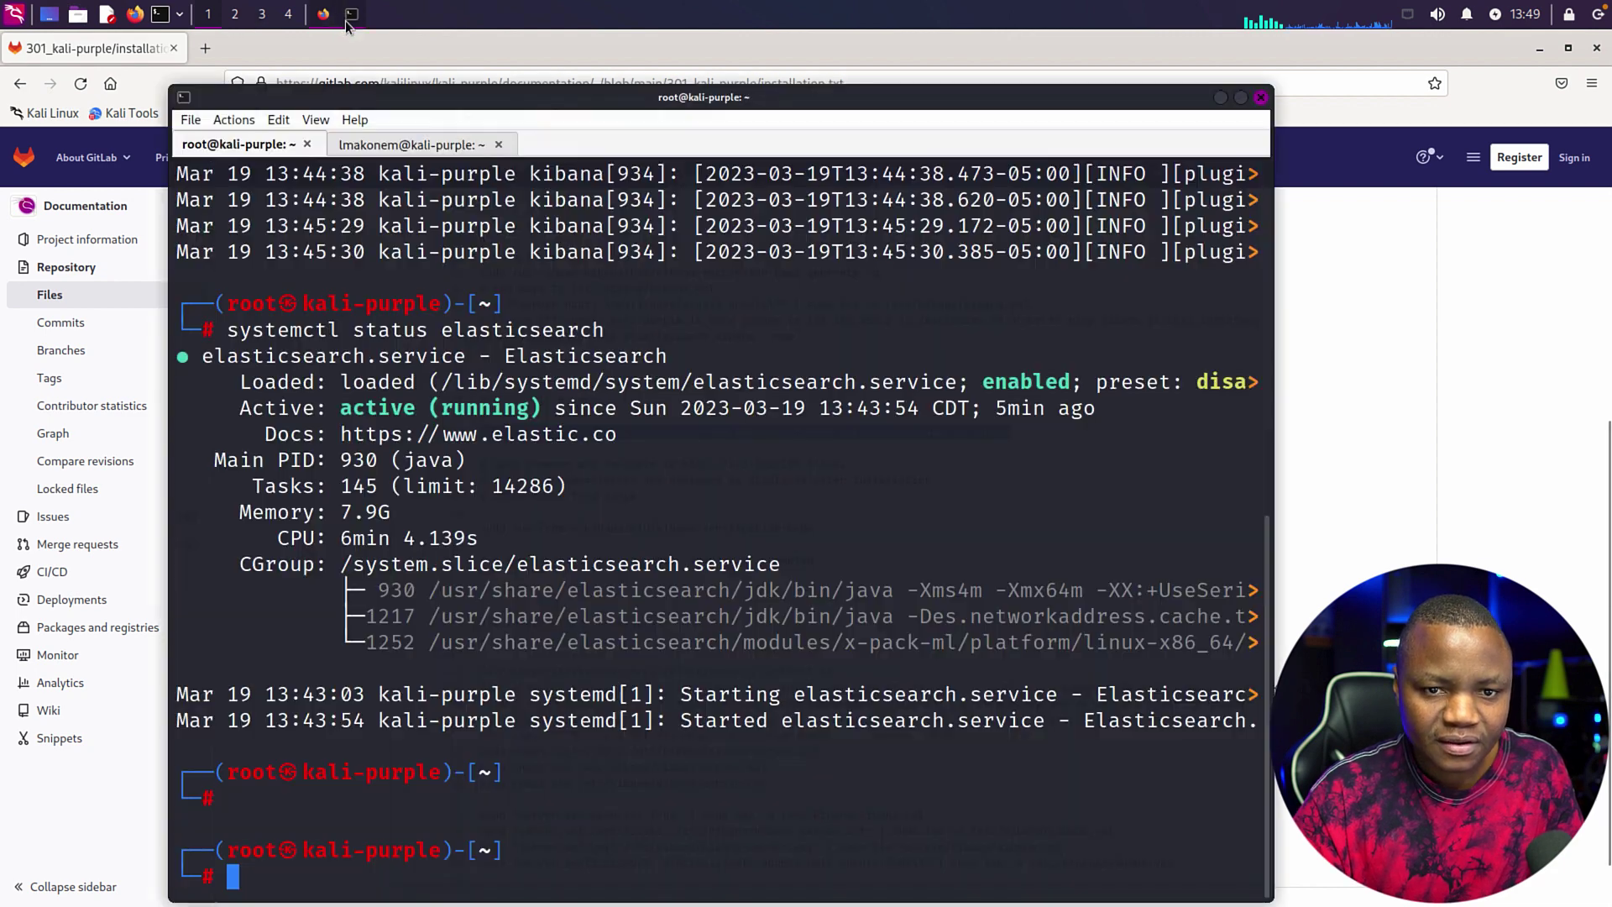
text(clear)
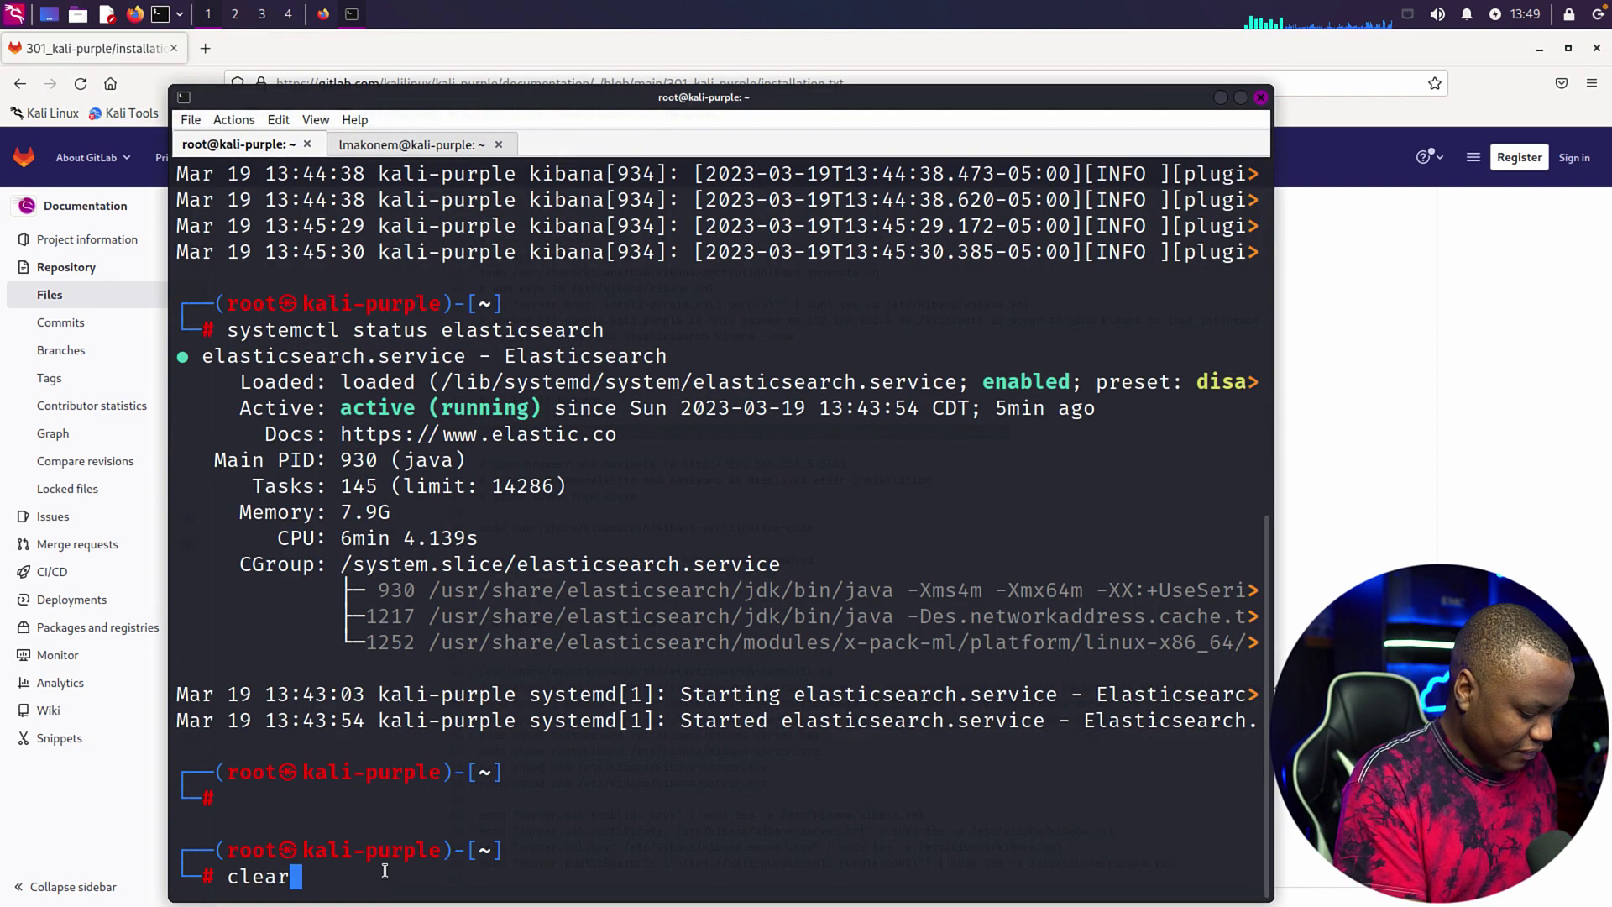
key(Return)
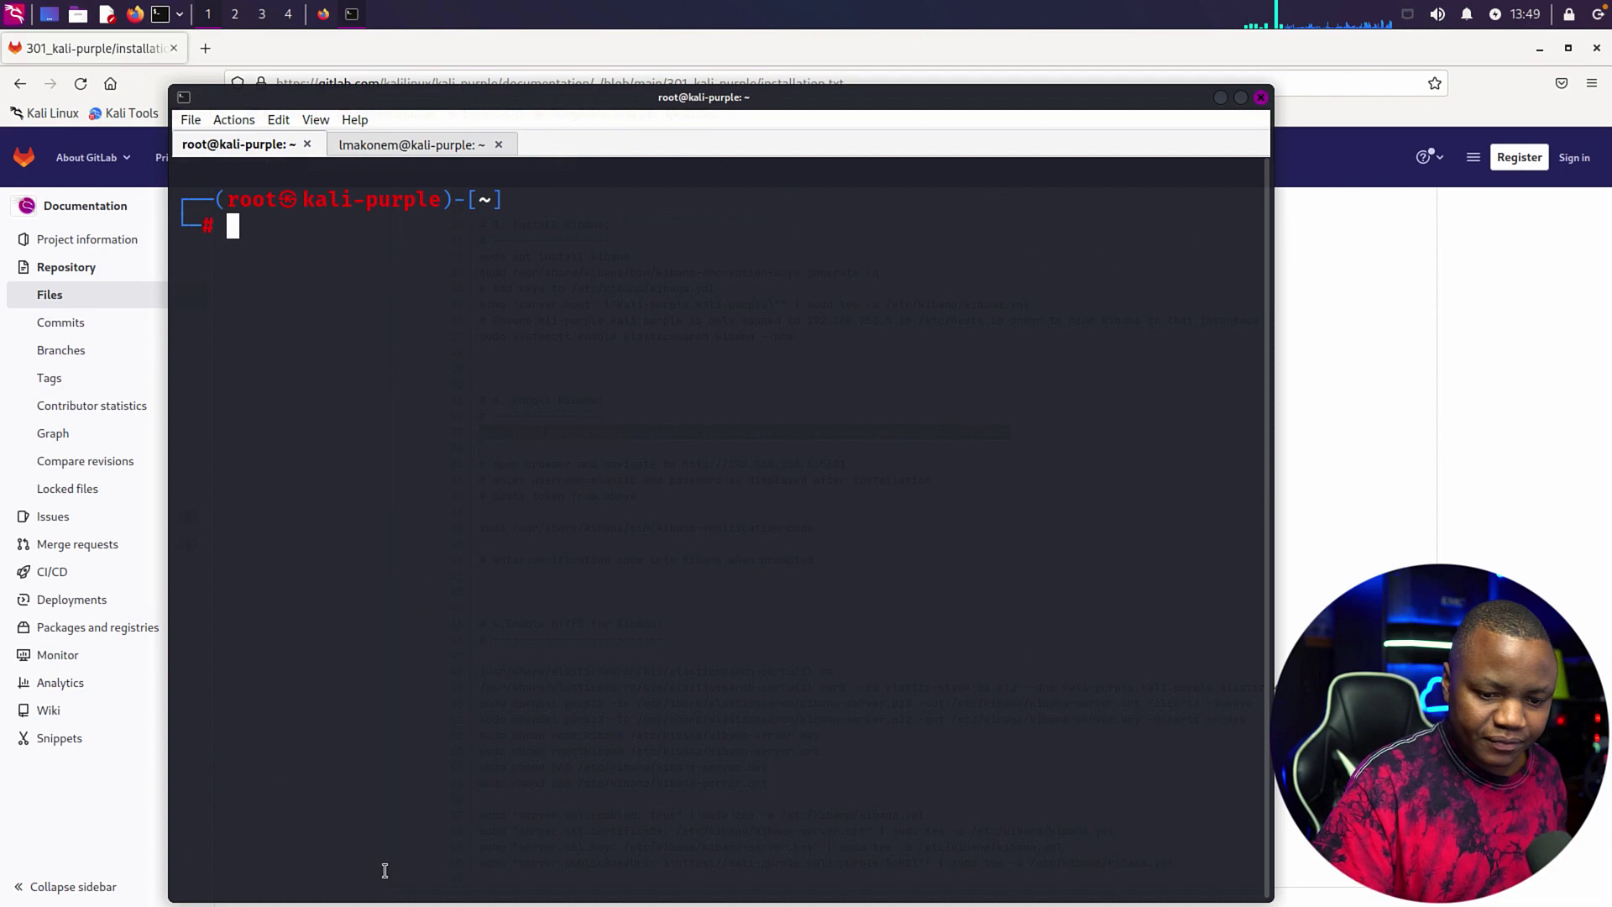
right_click(278, 229)
click(322, 262)
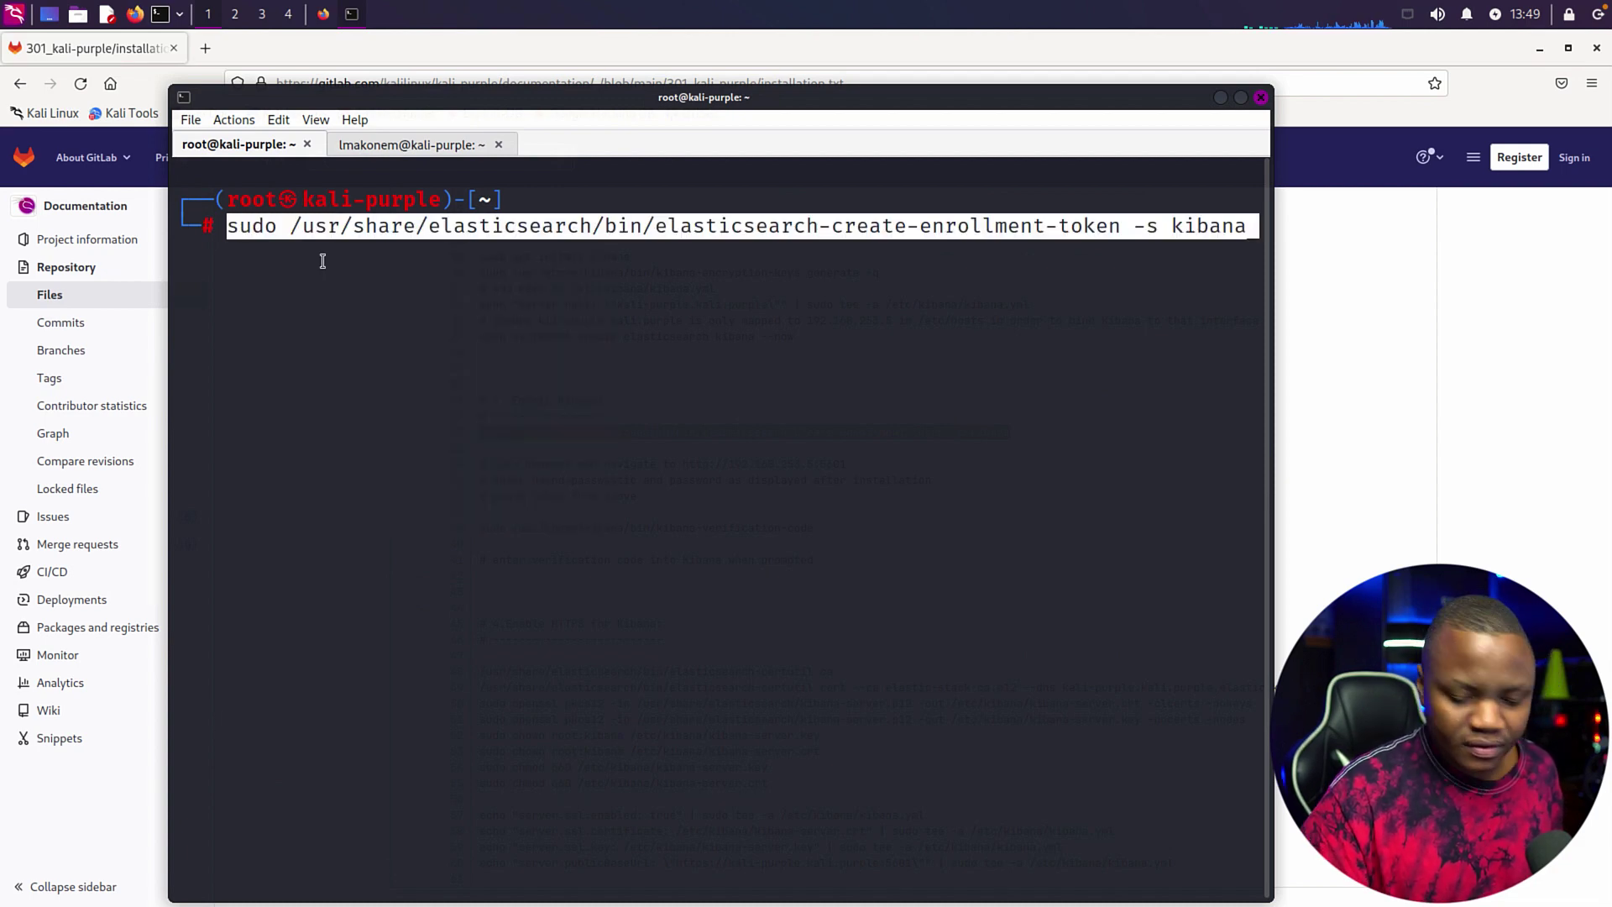
key(Return)
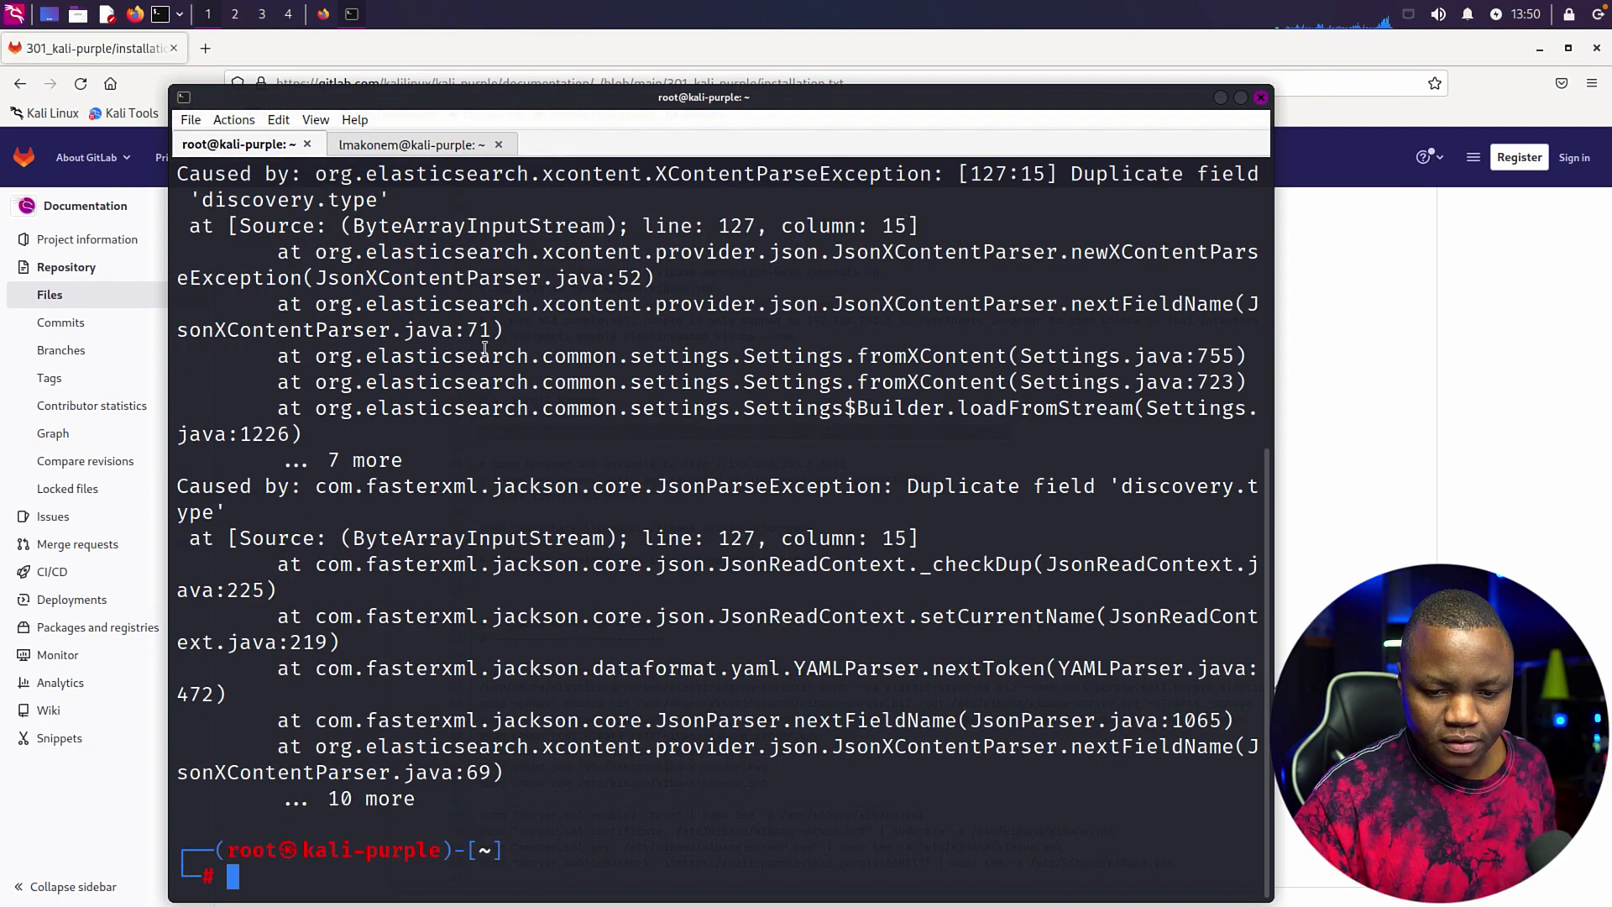
- Review the output of the enrollment token command from its beginning, and clear the terminal
scroll(444, 559, up, 6)
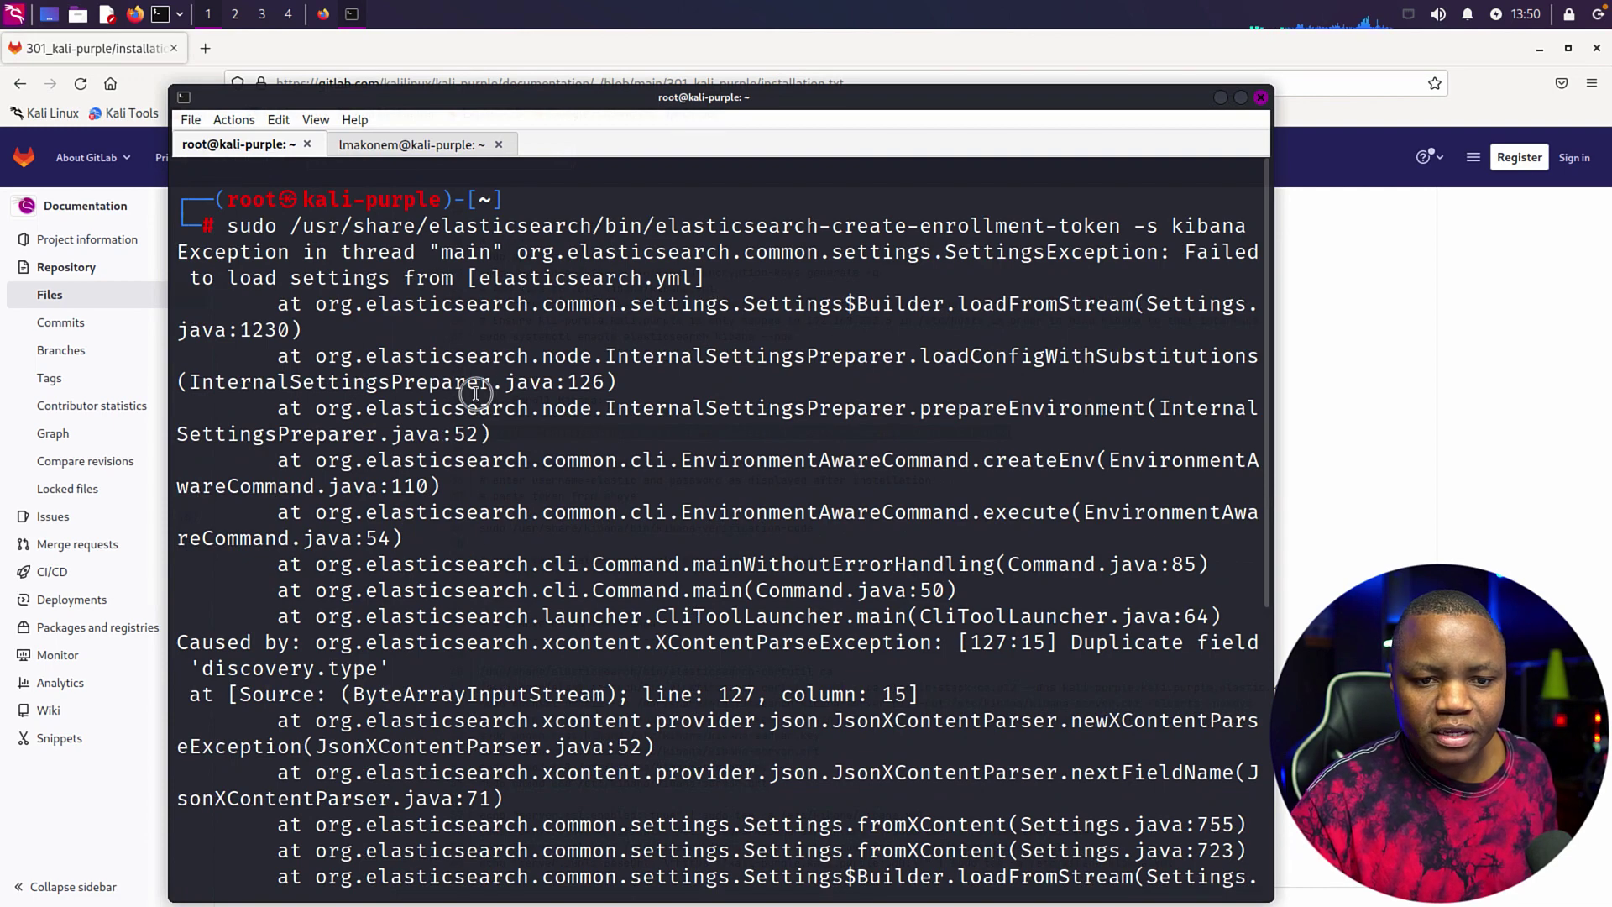
key(Return)
key(Return)
text(clear)
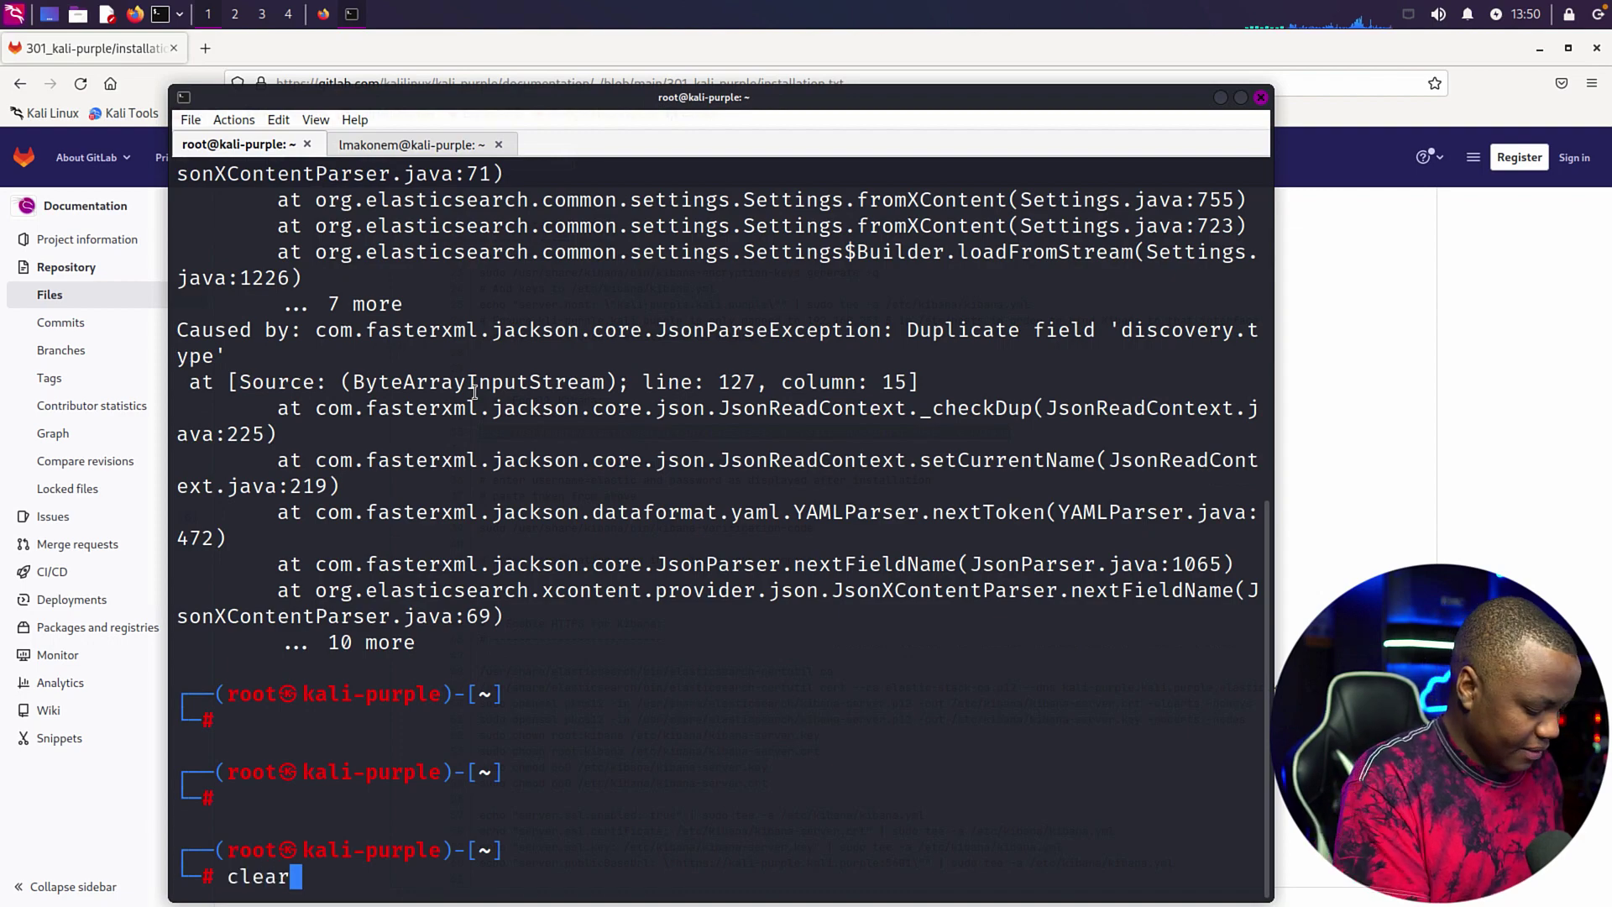
key(Return)
click(1342, 349)
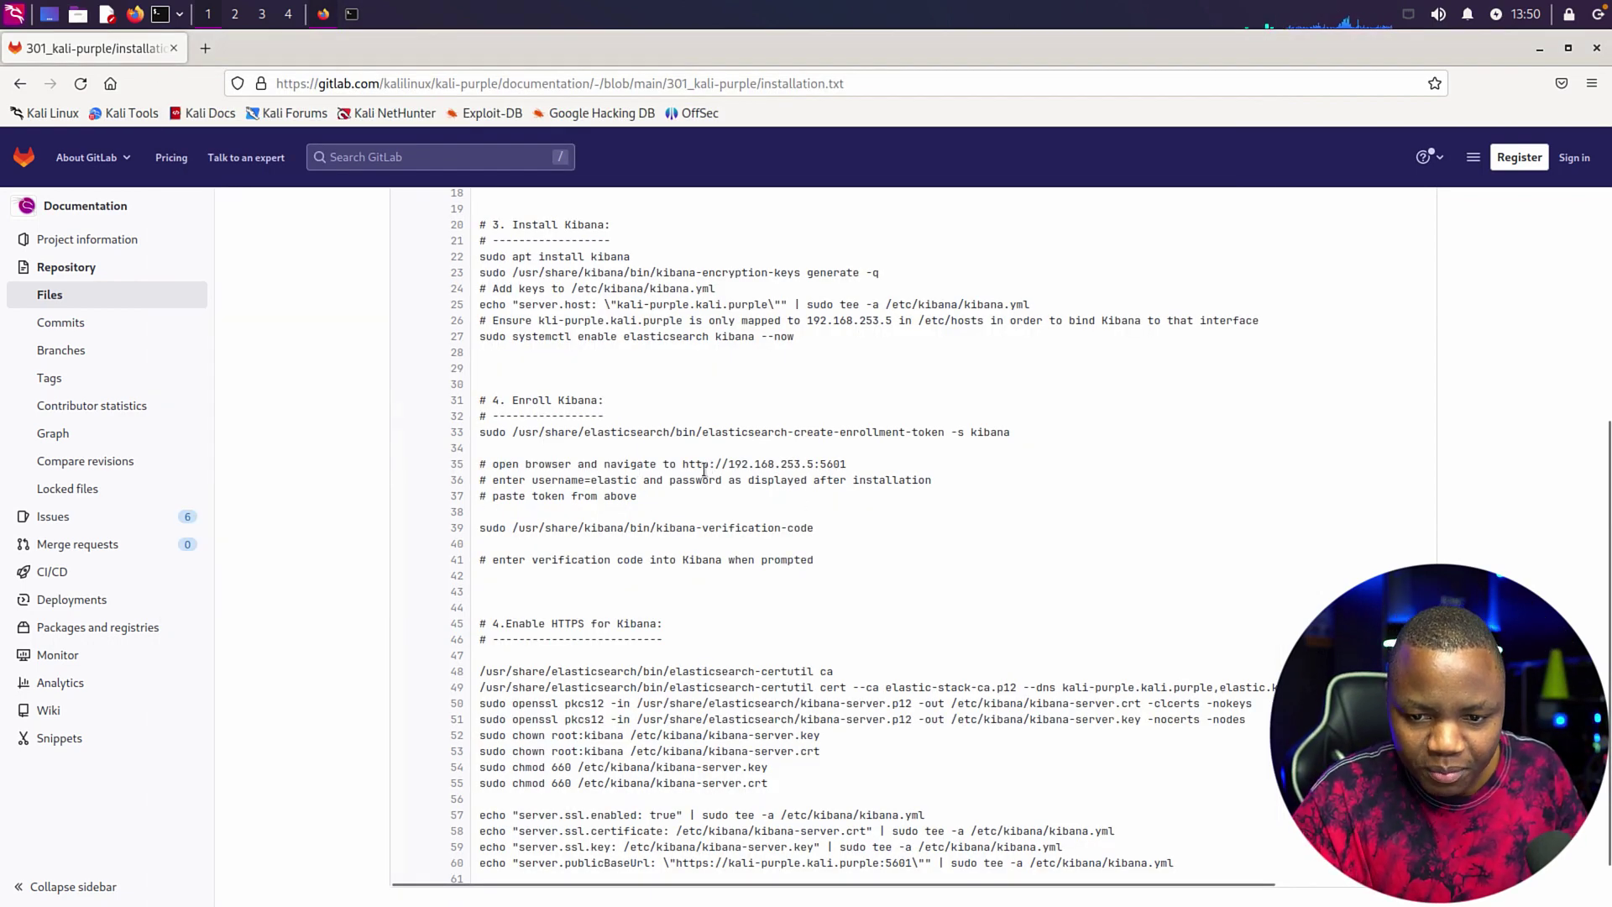
drag(850, 463, 674, 461)
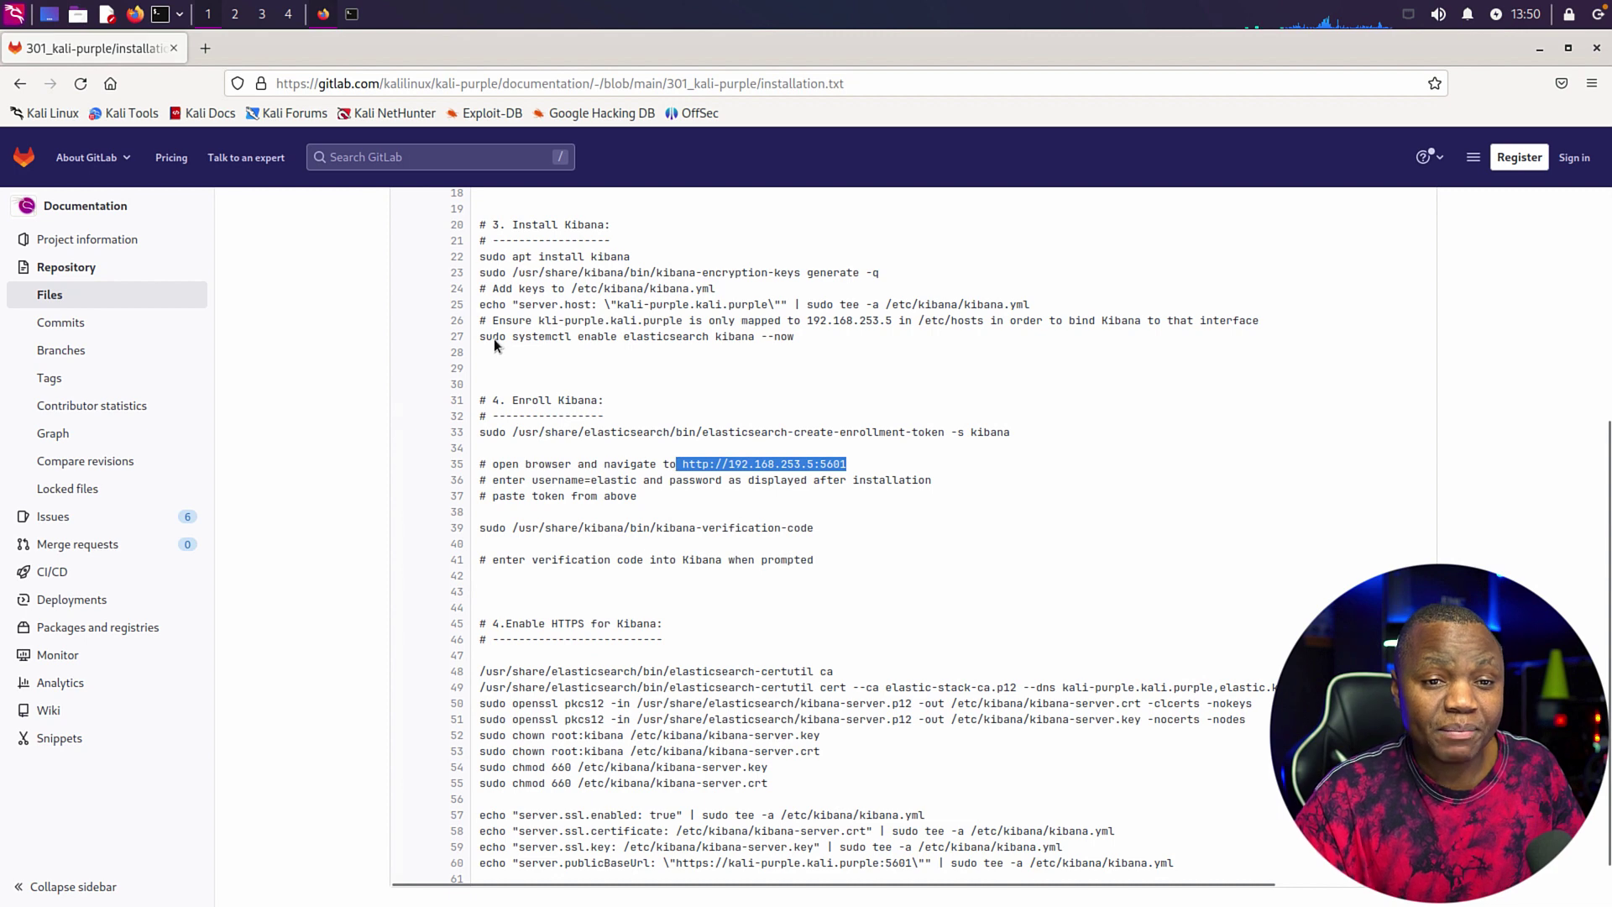
click(205, 48)
text(http:/)
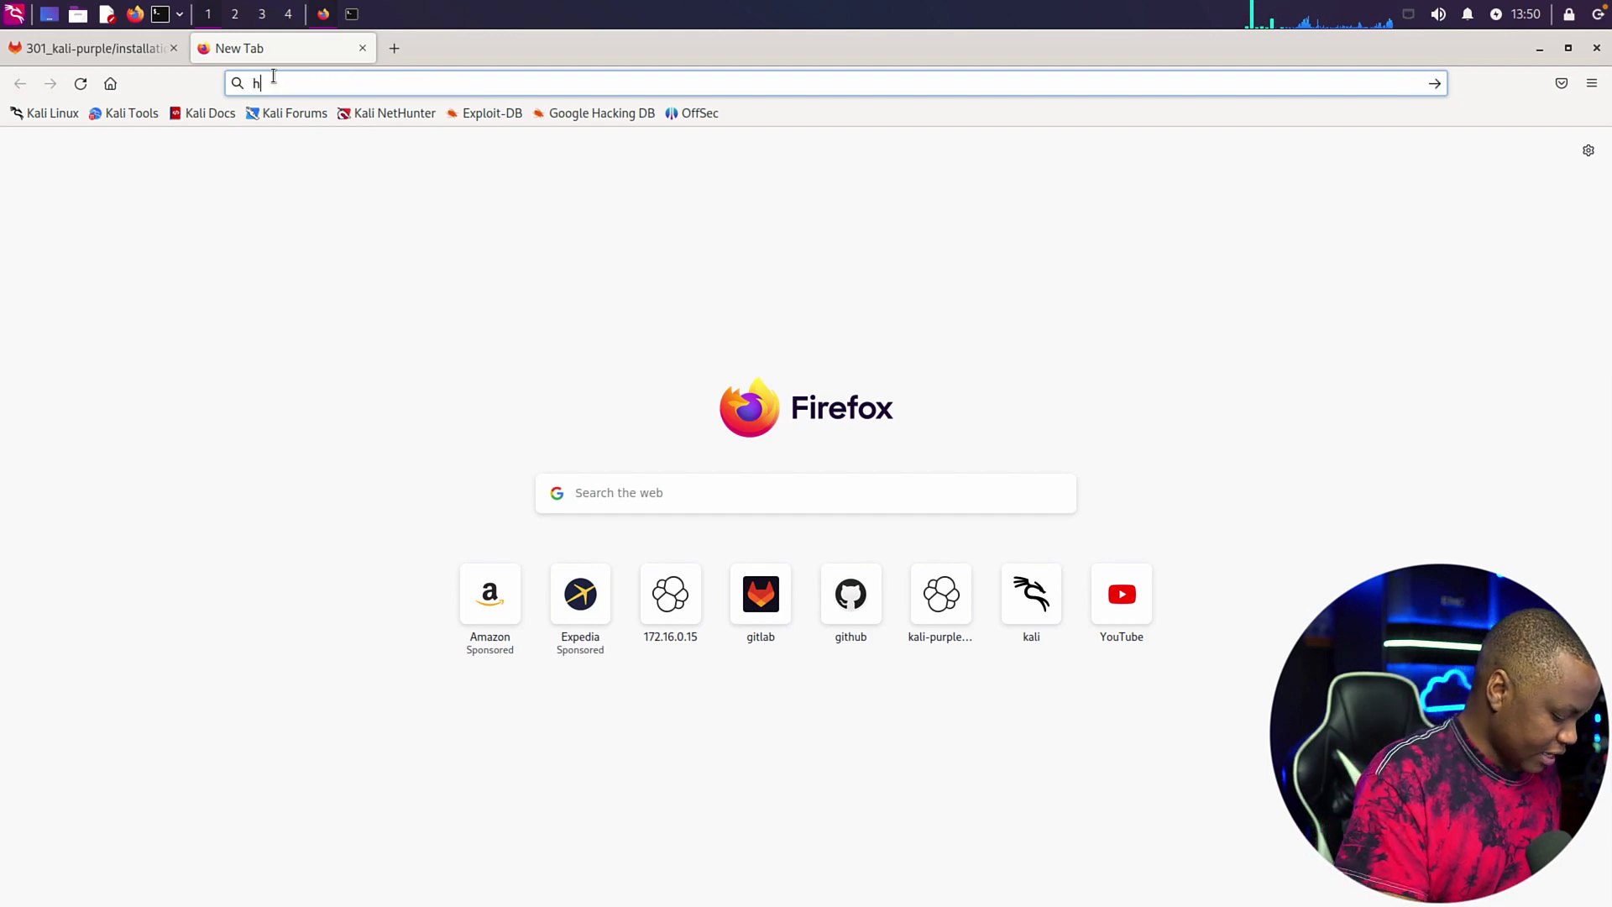
text(192)
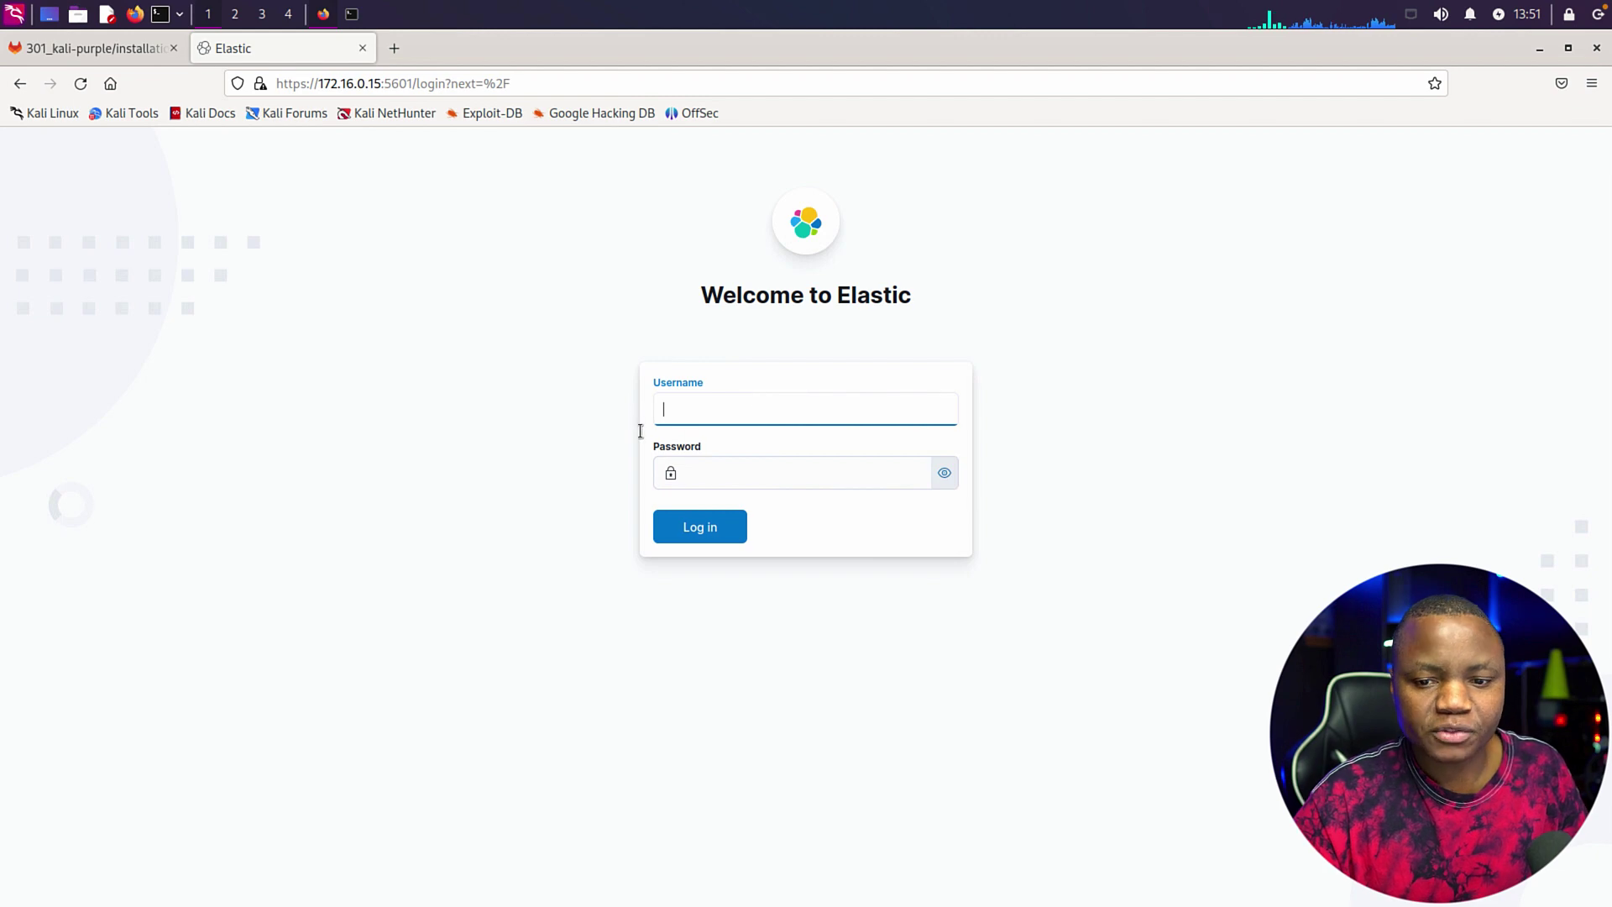
- Log in to Elastic with the username elastic and the saved account password, and look over the home page
click(685, 411)
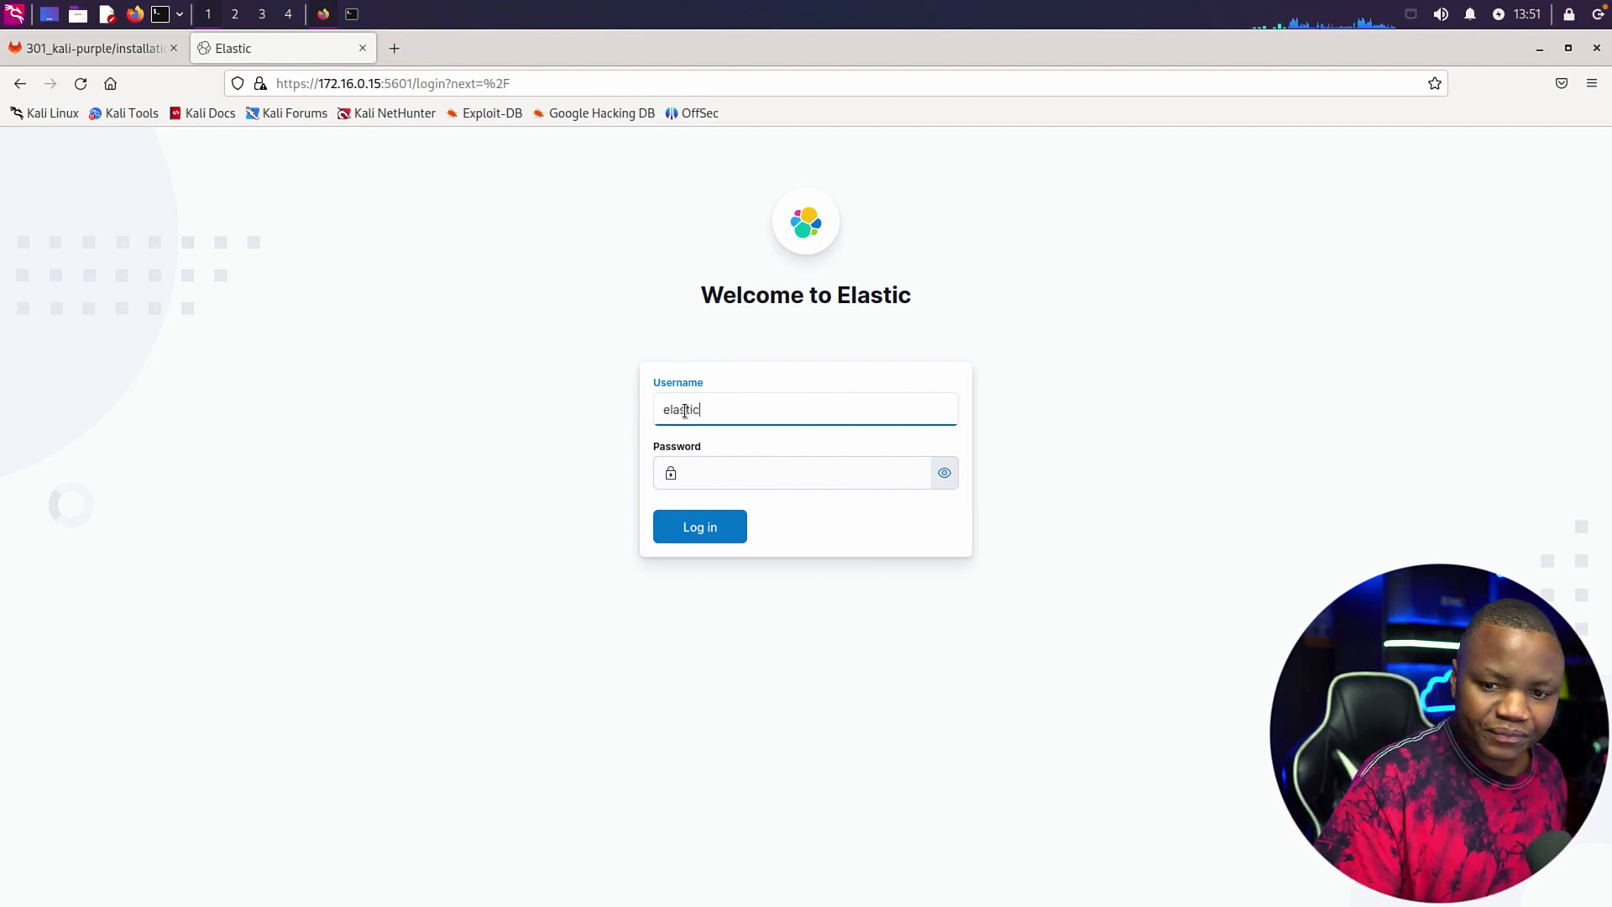
text(elastic)
click(716, 475)
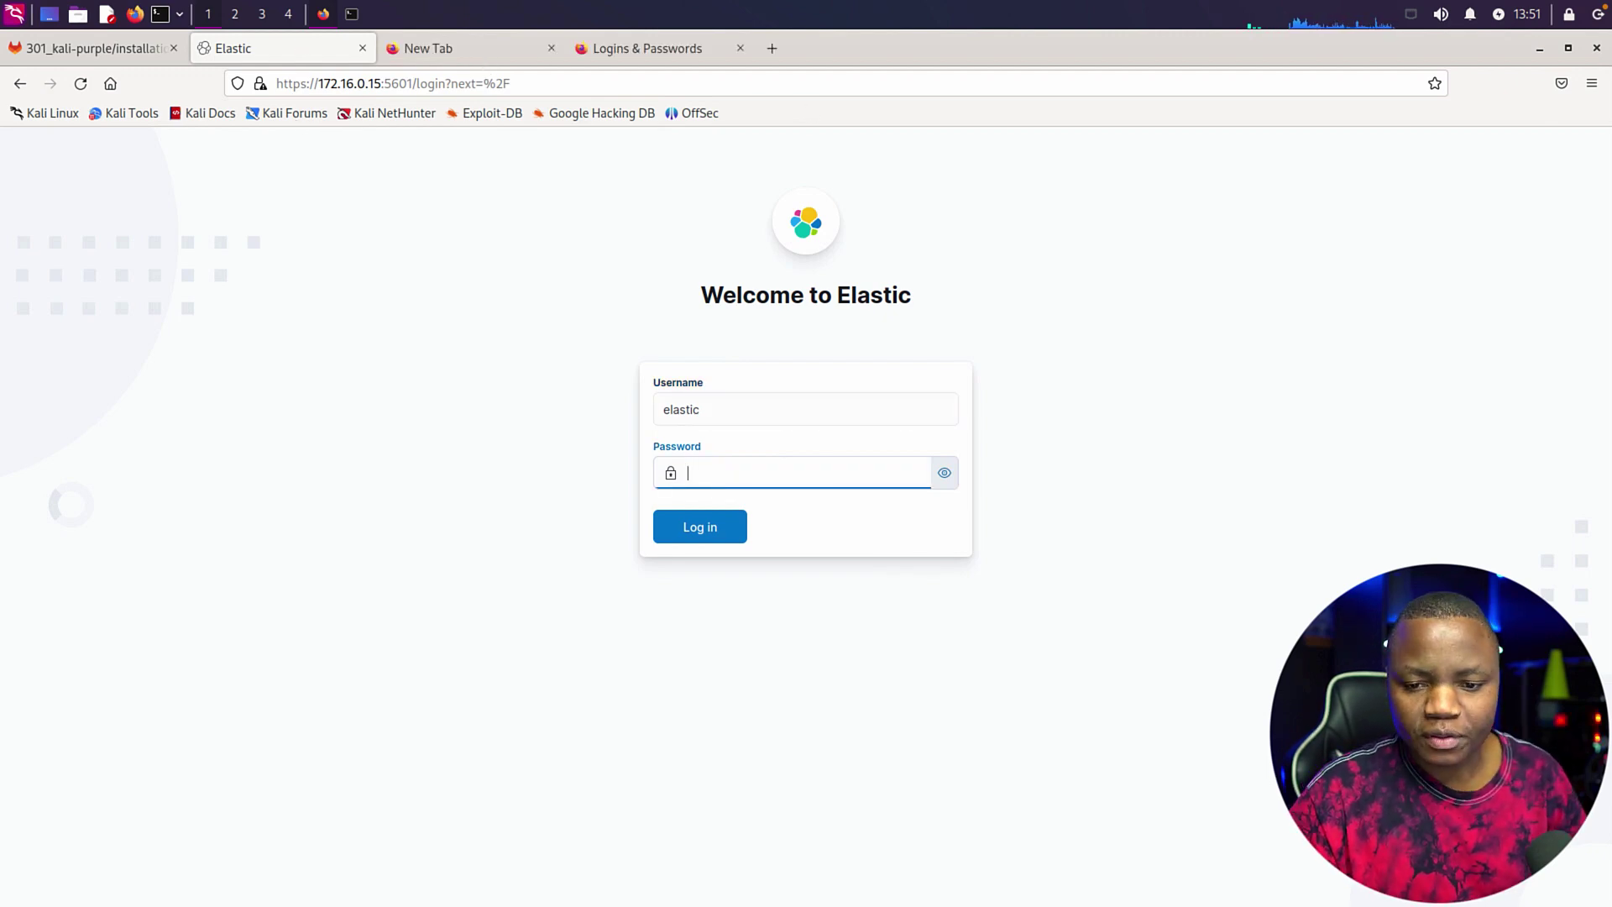
right_click(716, 475)
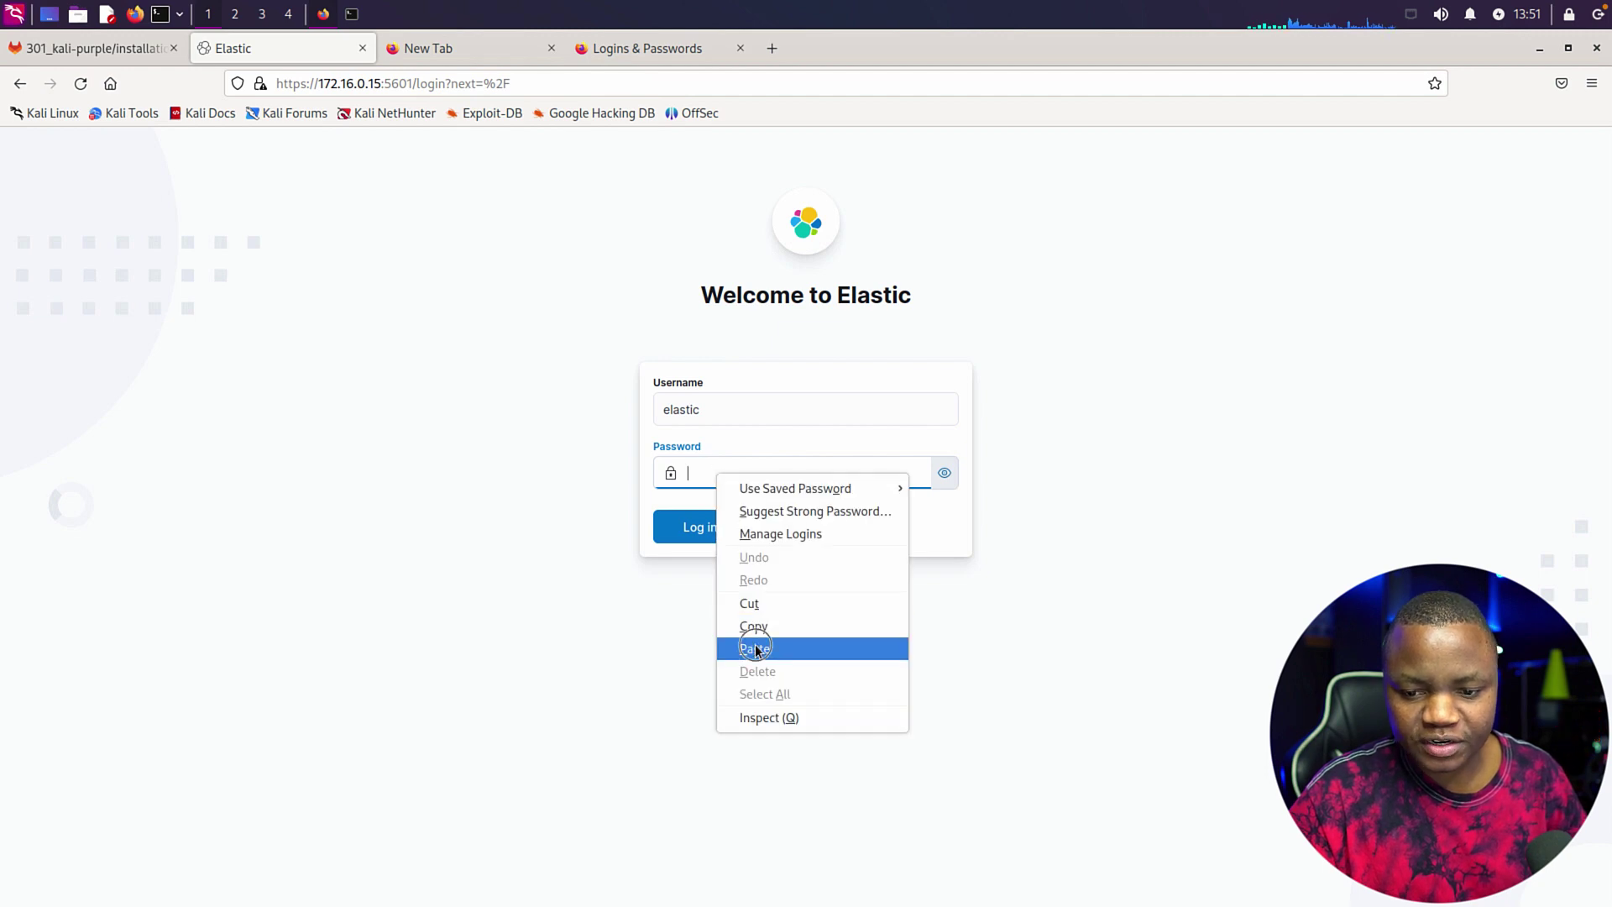
click(754, 648)
click(700, 528)
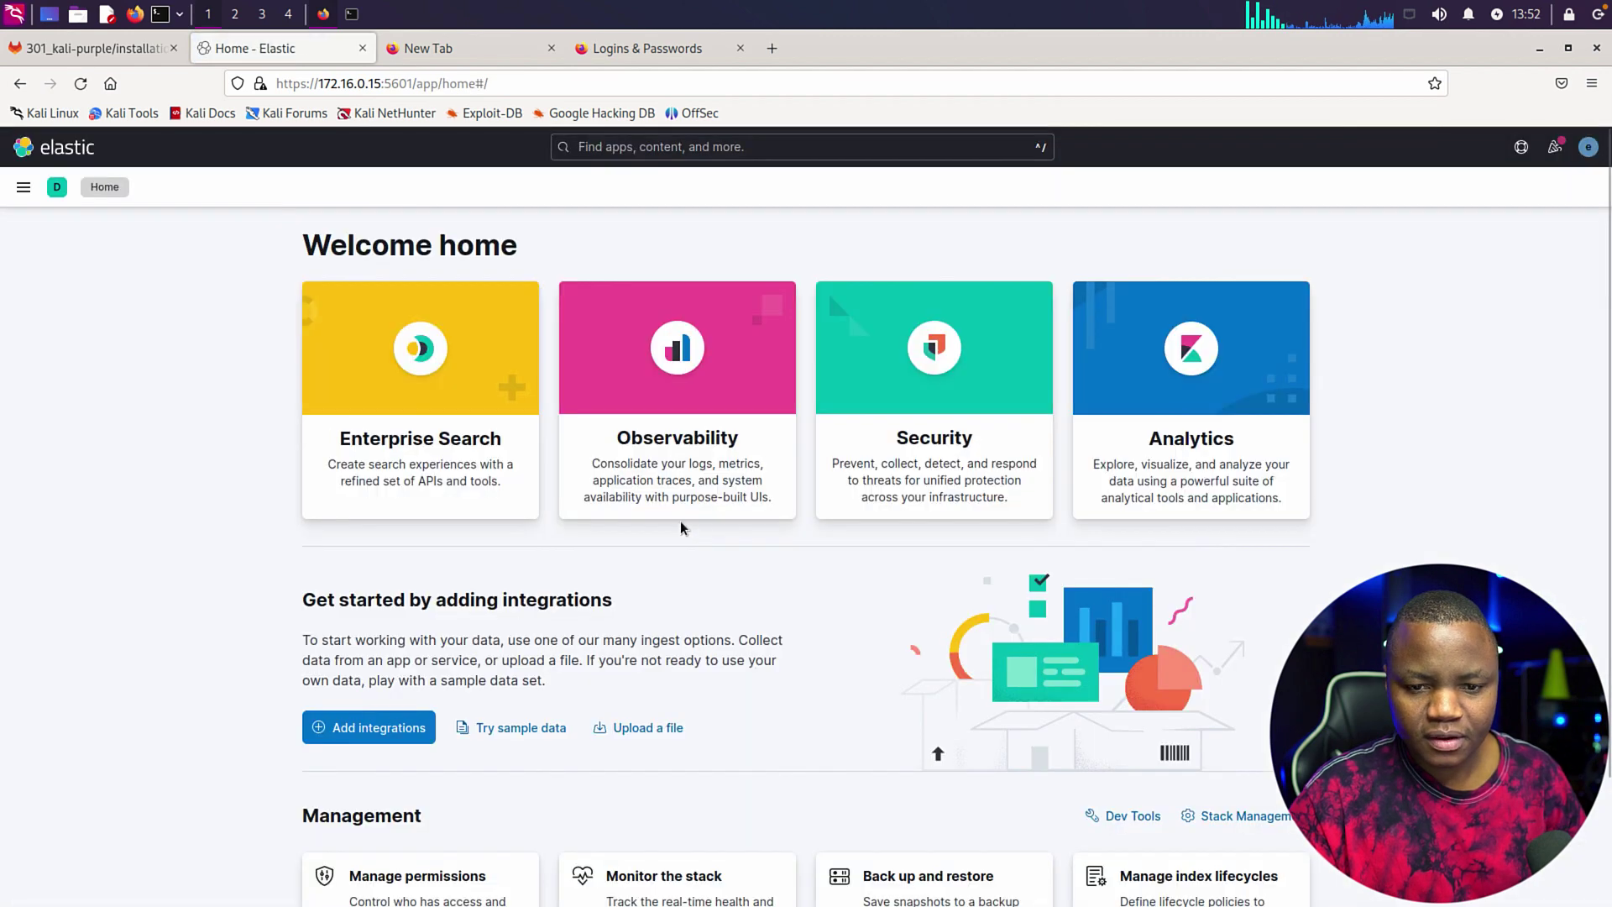
scroll(634, 517, down, 3)
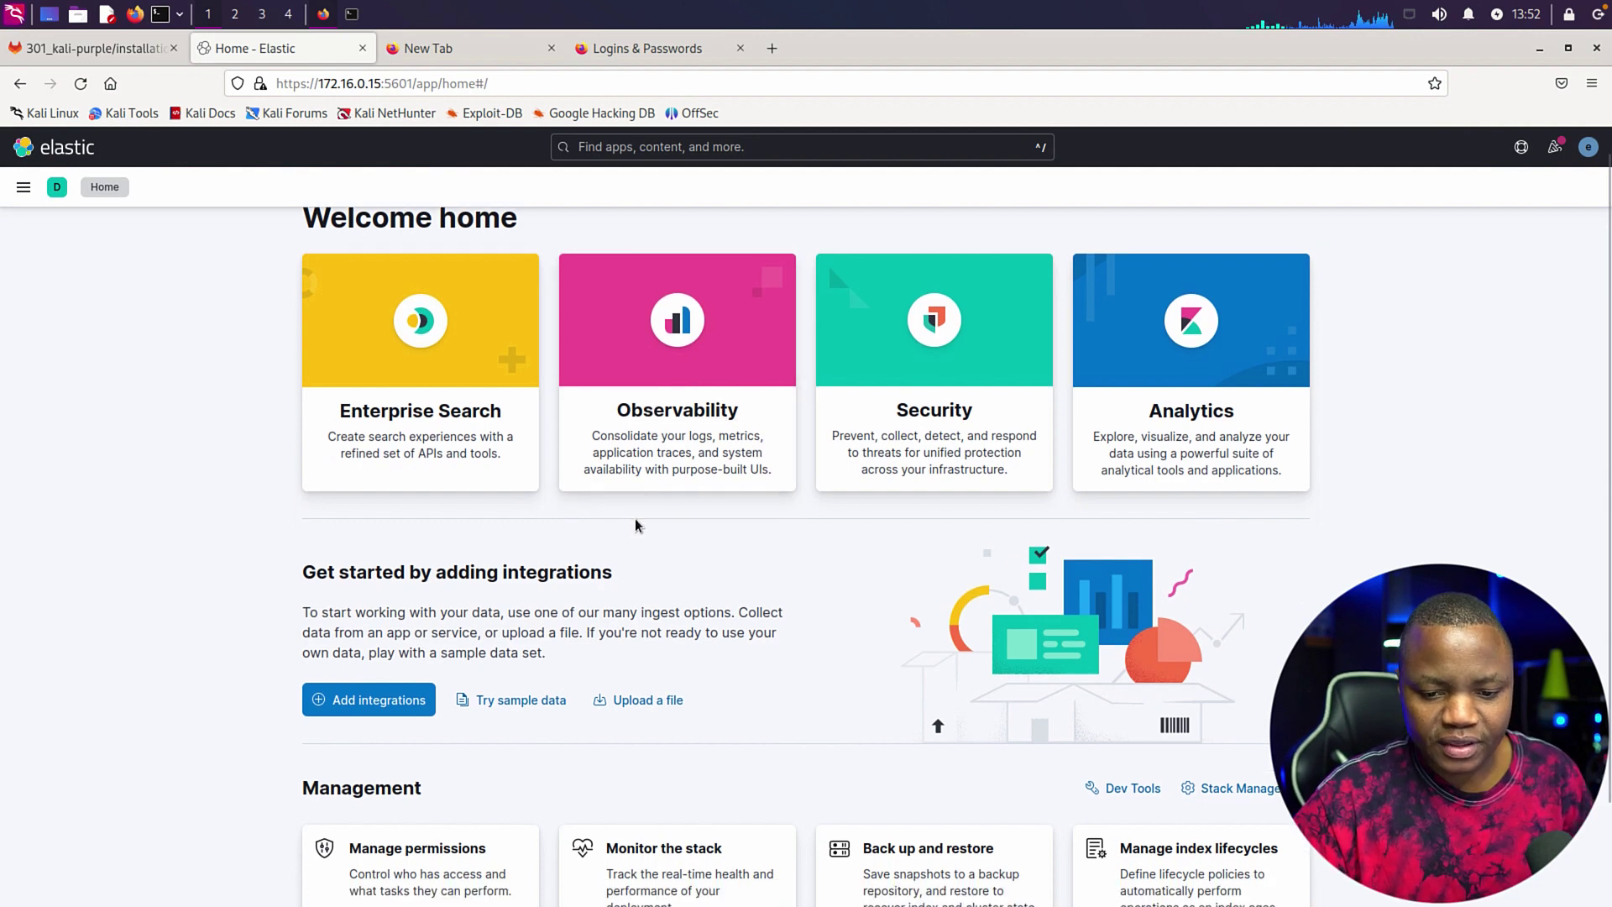
scroll(635, 517, up, 3)
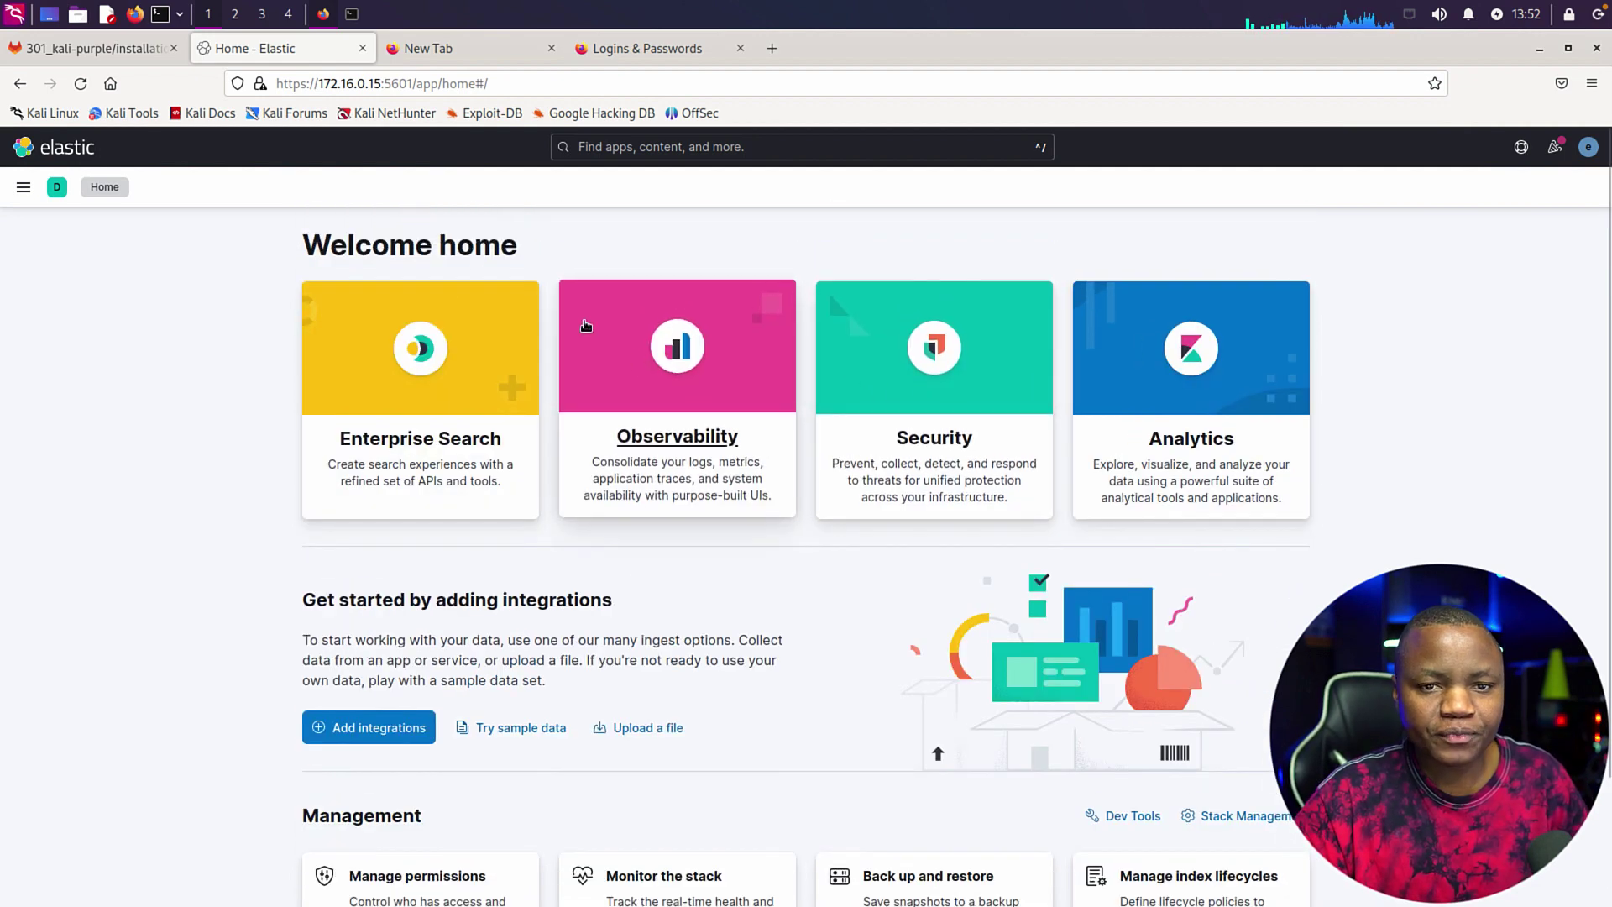
- Review the instructions on pasting the enrollment token on line 37 and the Kibana configuration commands on lines 24 to 27
click(92, 50)
click(644, 477)
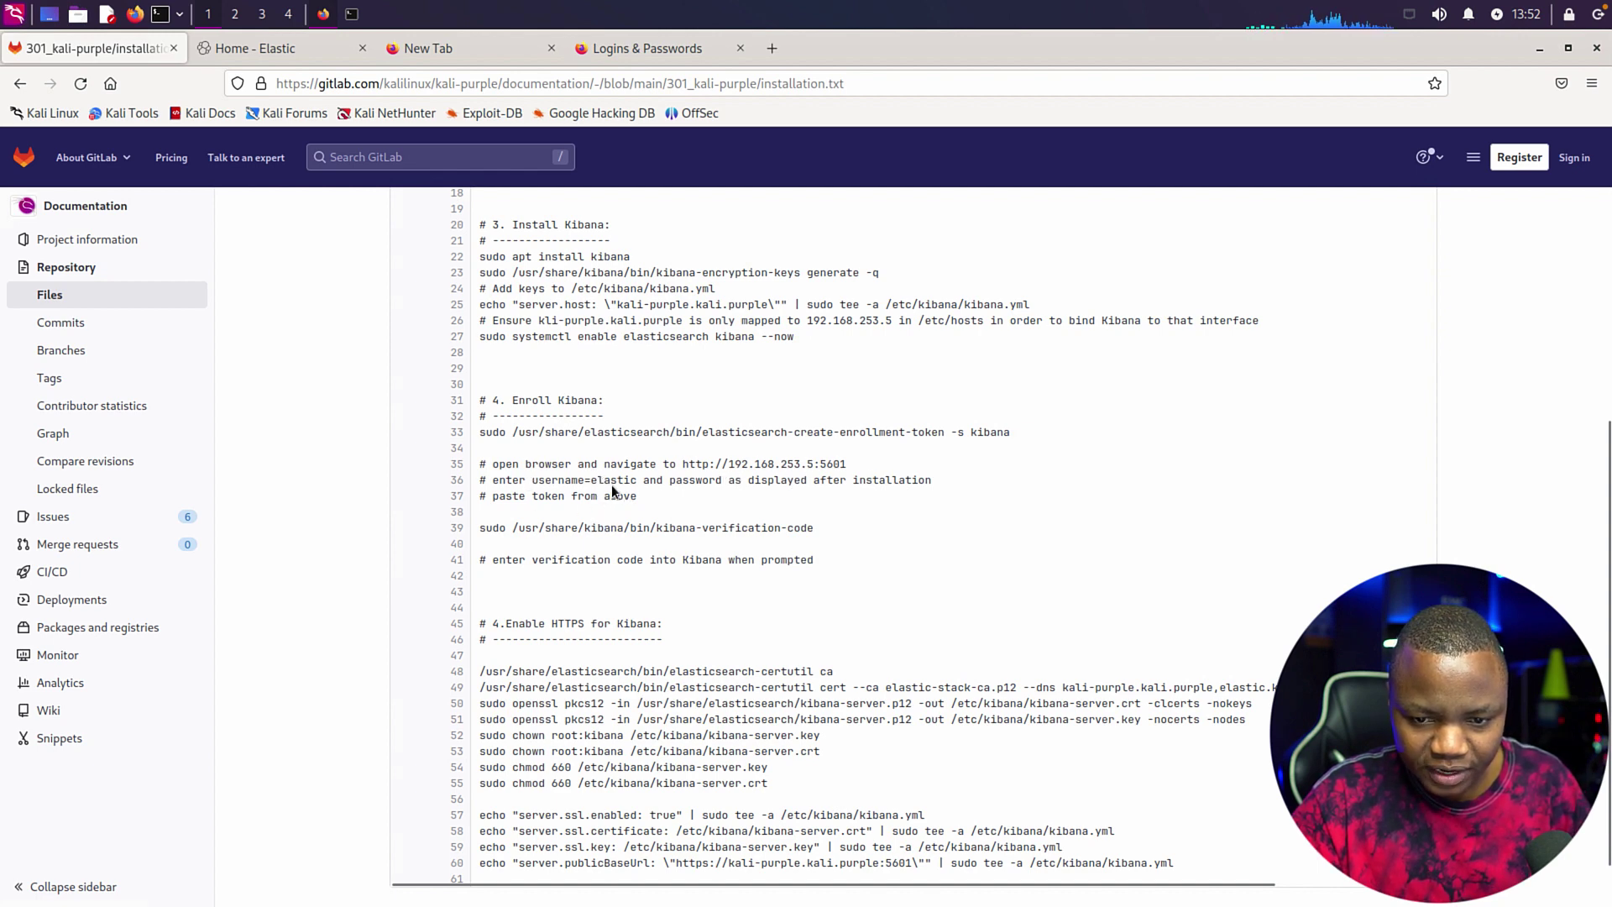
drag(638, 502, 492, 499)
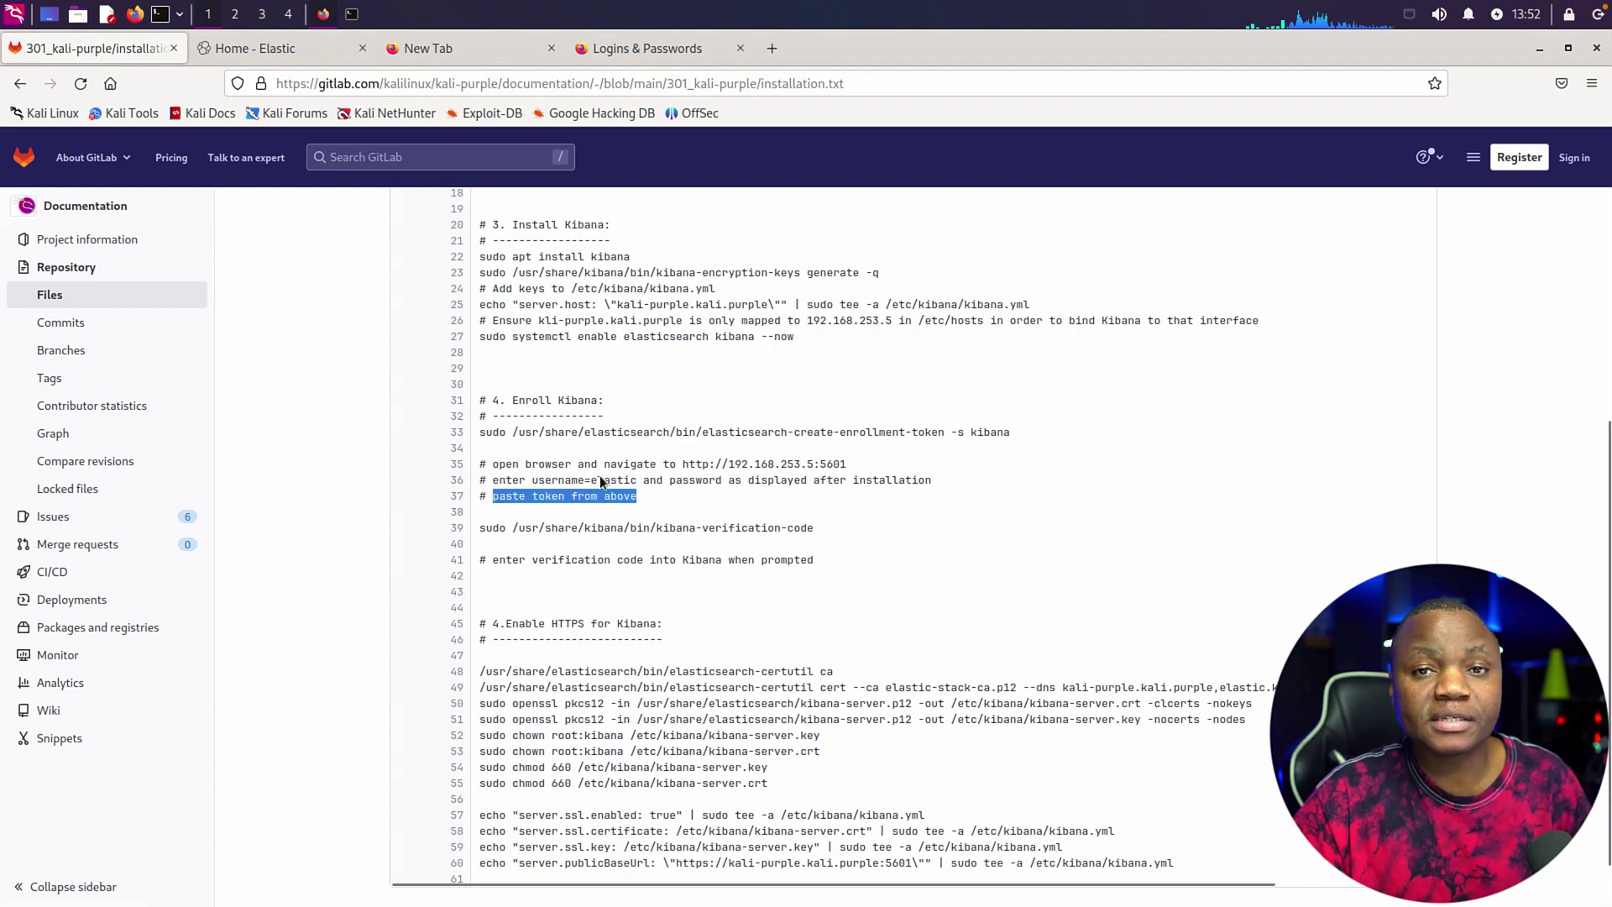
drag(795, 337, 518, 291)
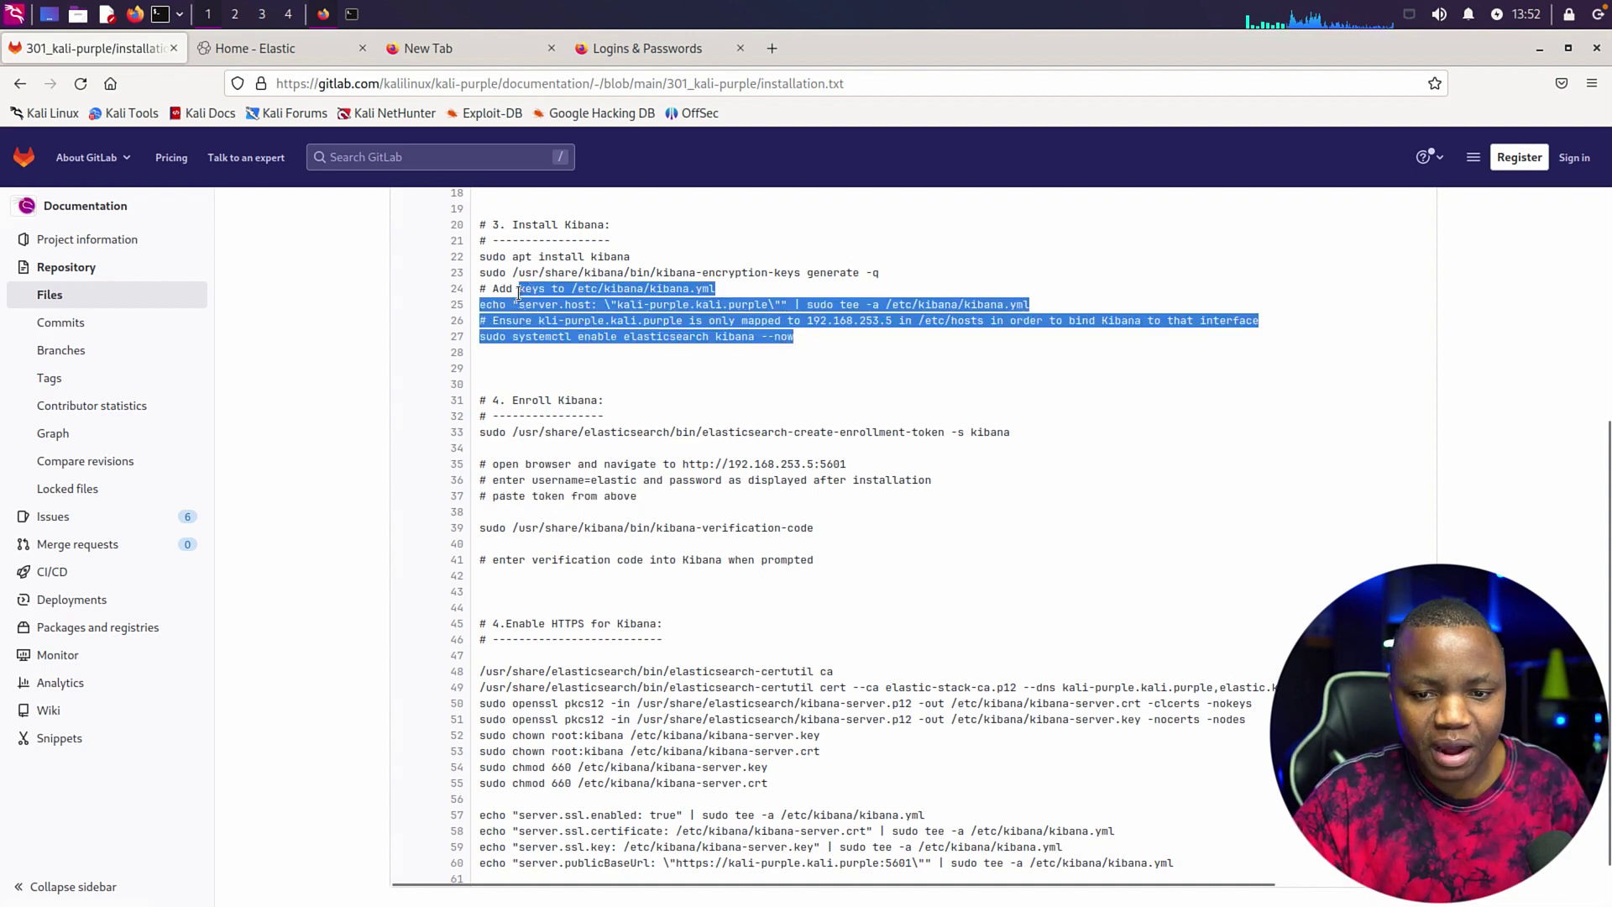
- Copy the line 39 command "sudo /usr/share/kibana/bin/kibana-verification-code" from the instructions and run it in the root terminal
drag(813, 528, 473, 527)
key(ctrl+c)
right_click(517, 534)
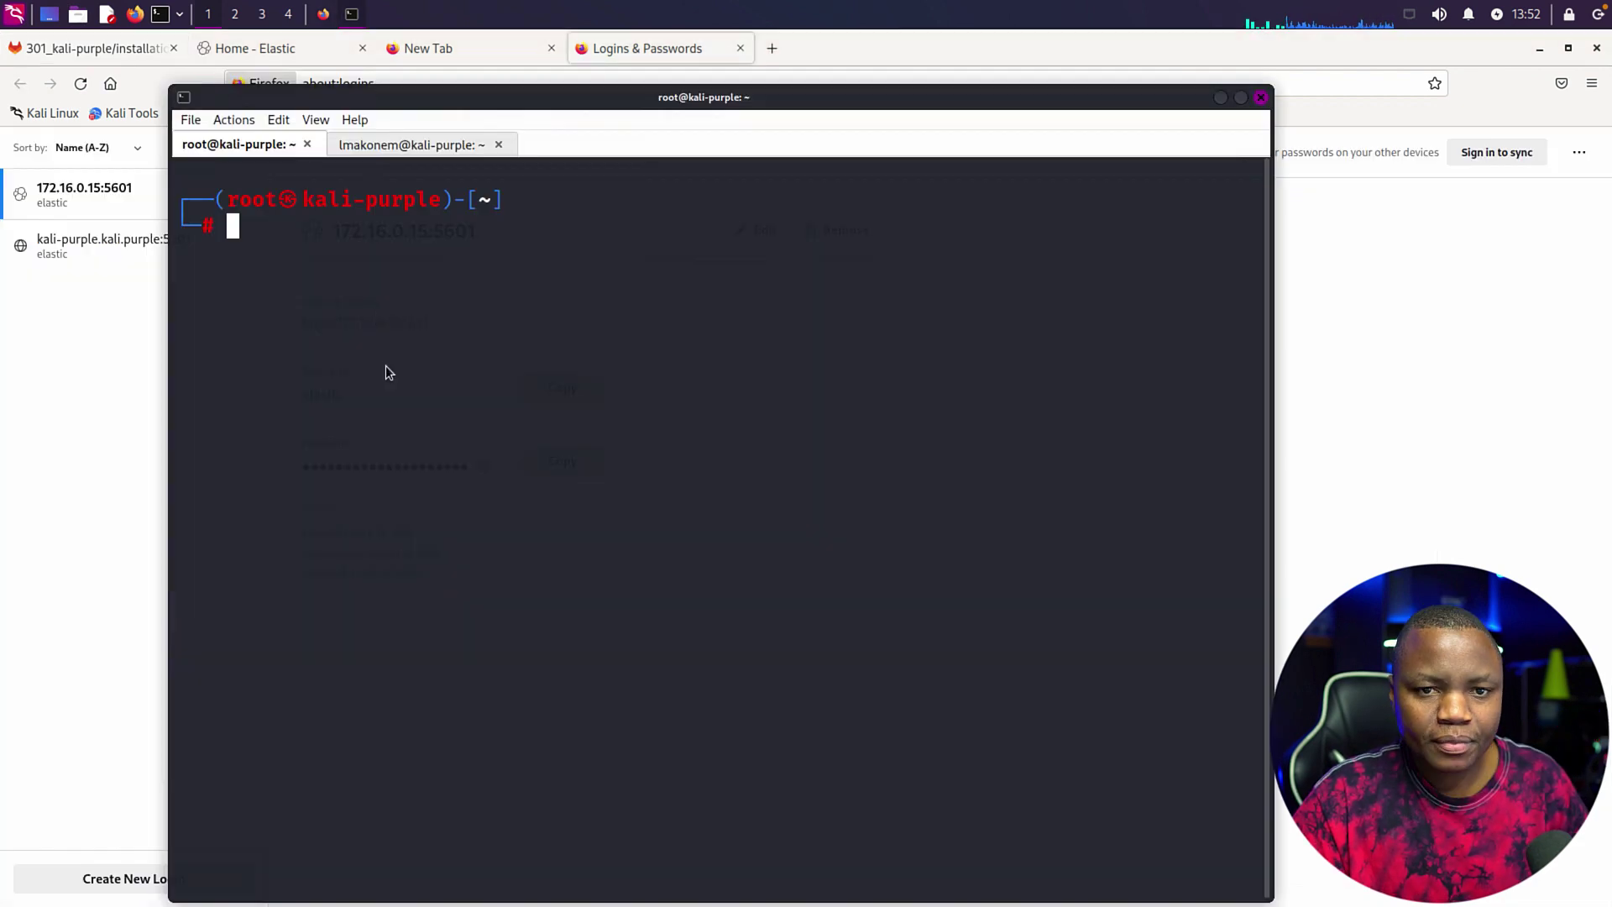
right_click(288, 224)
click(337, 260)
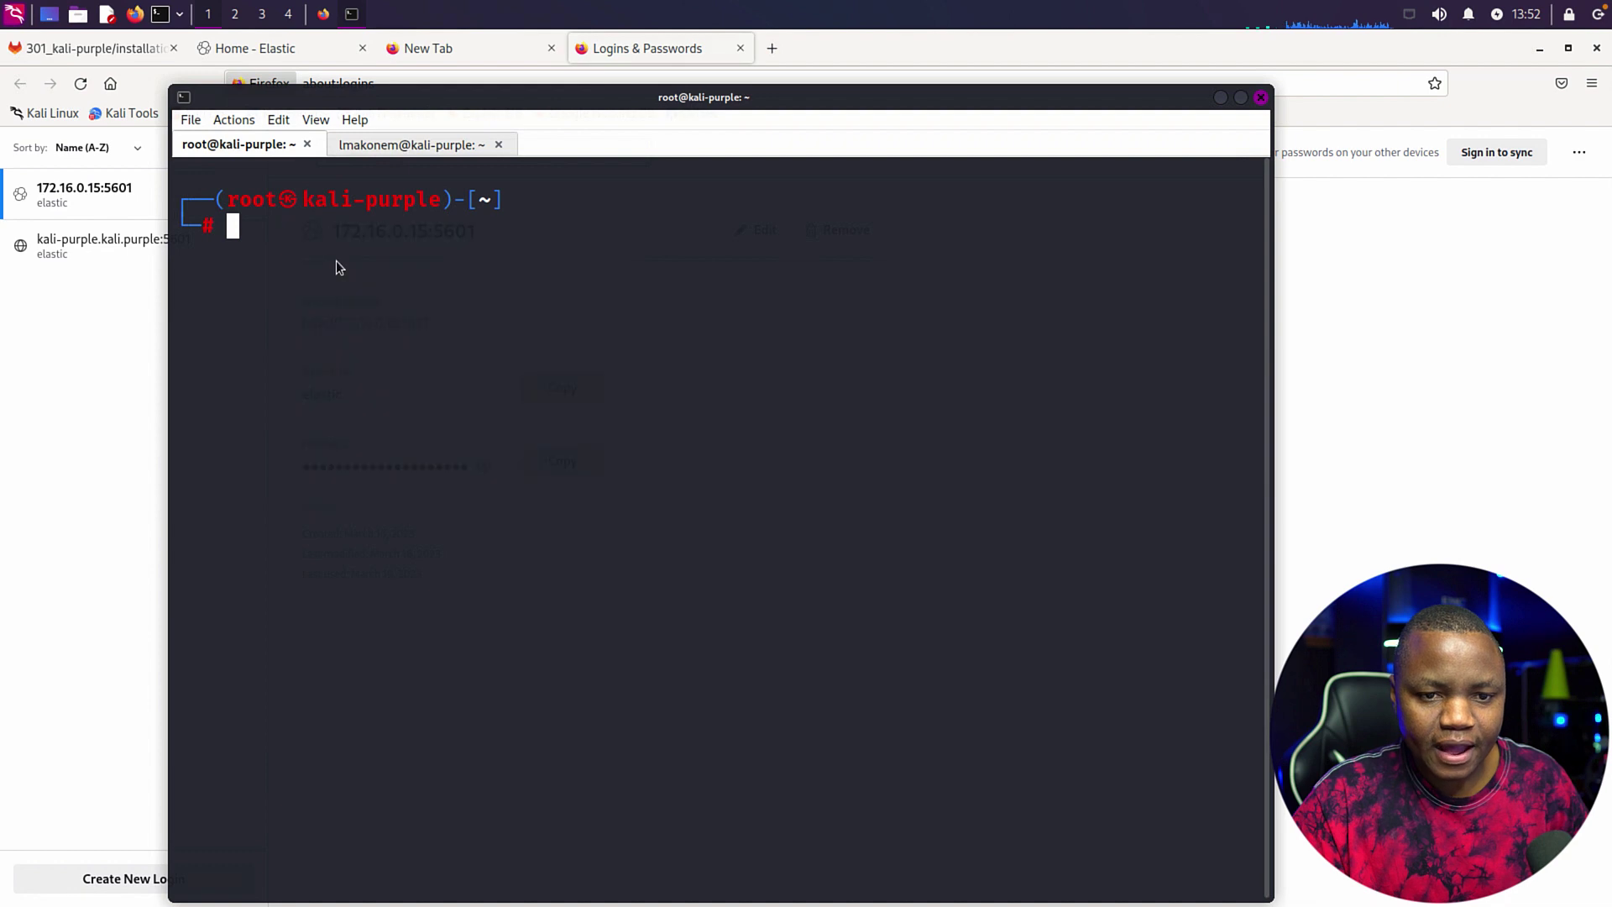
key(Return)
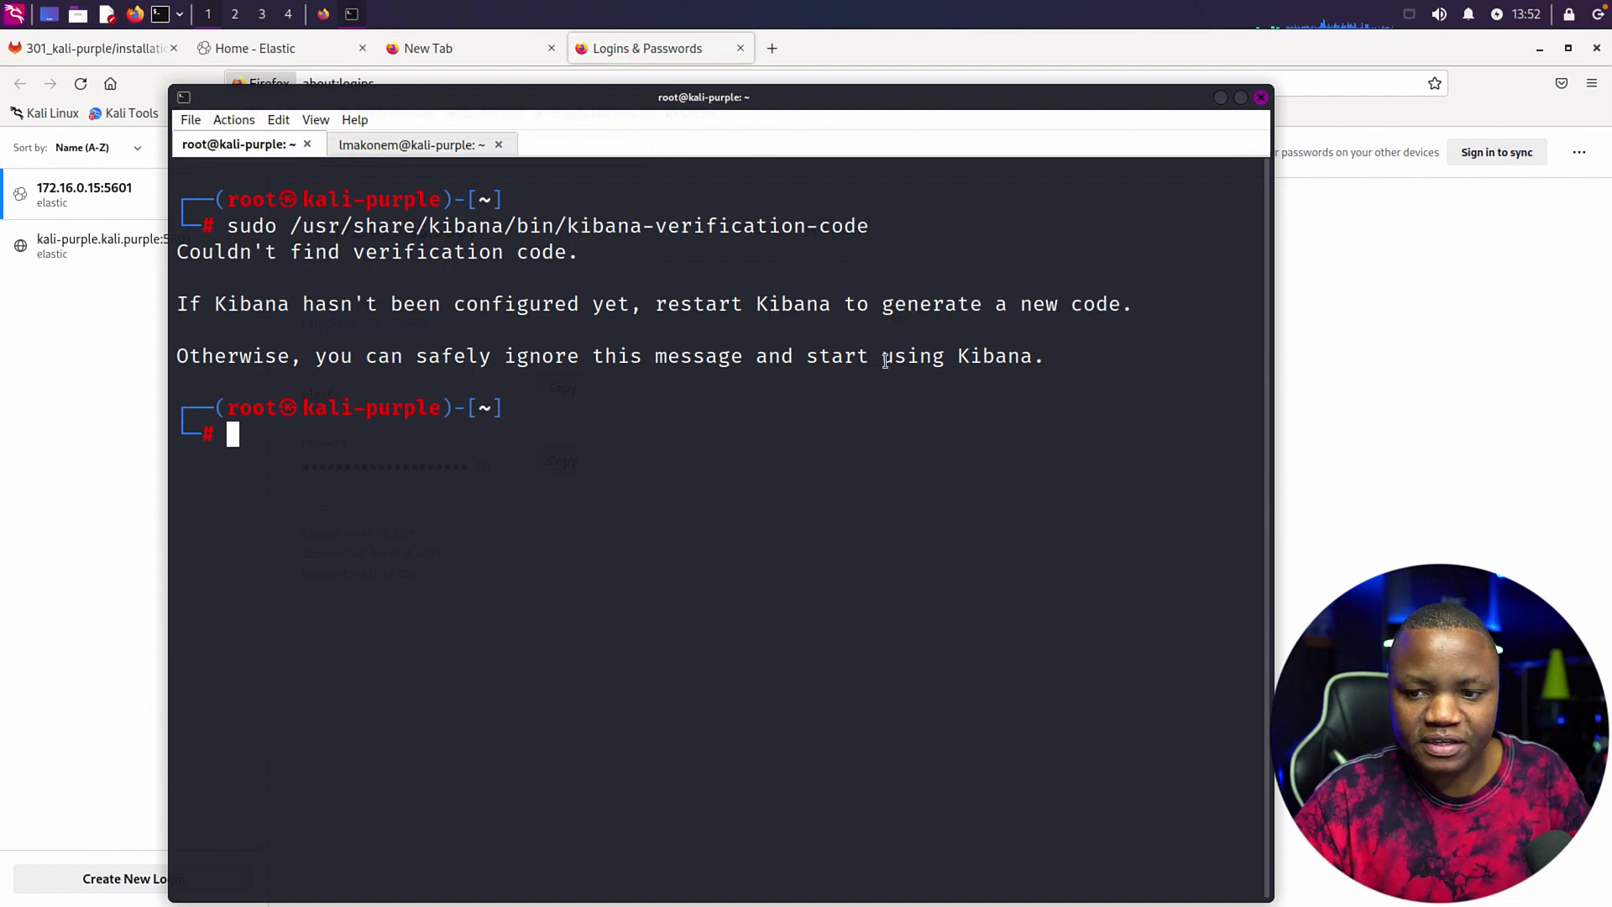
- Read the output of the verification code command and return to the Elastic home page
drag(997, 357, 245, 264)
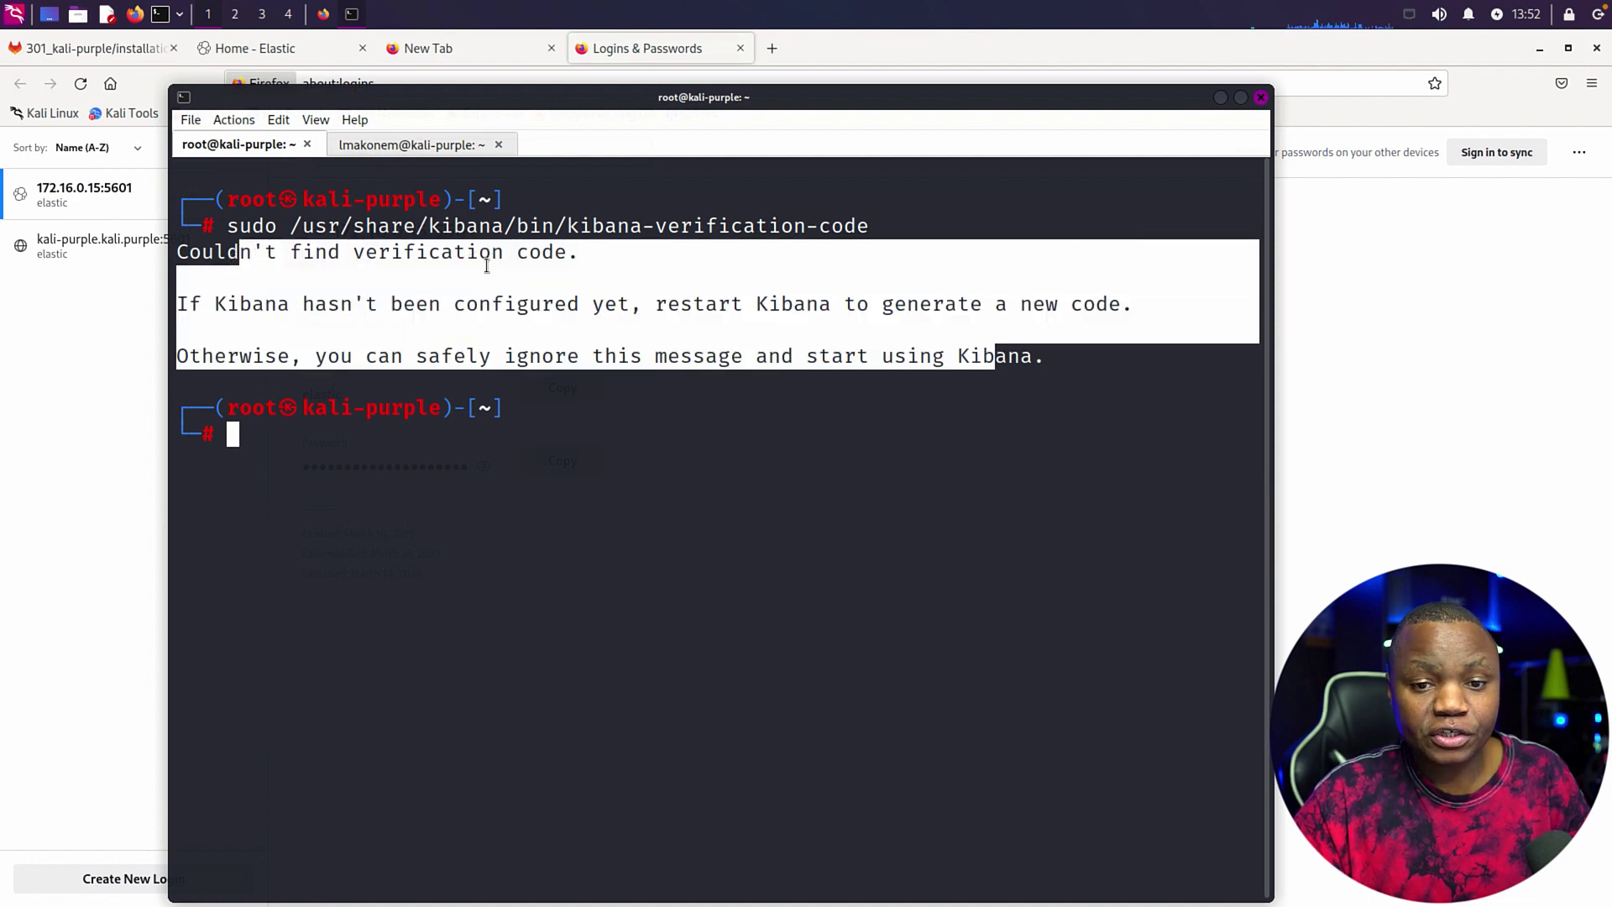
drag(603, 252, 452, 252)
click(1333, 278)
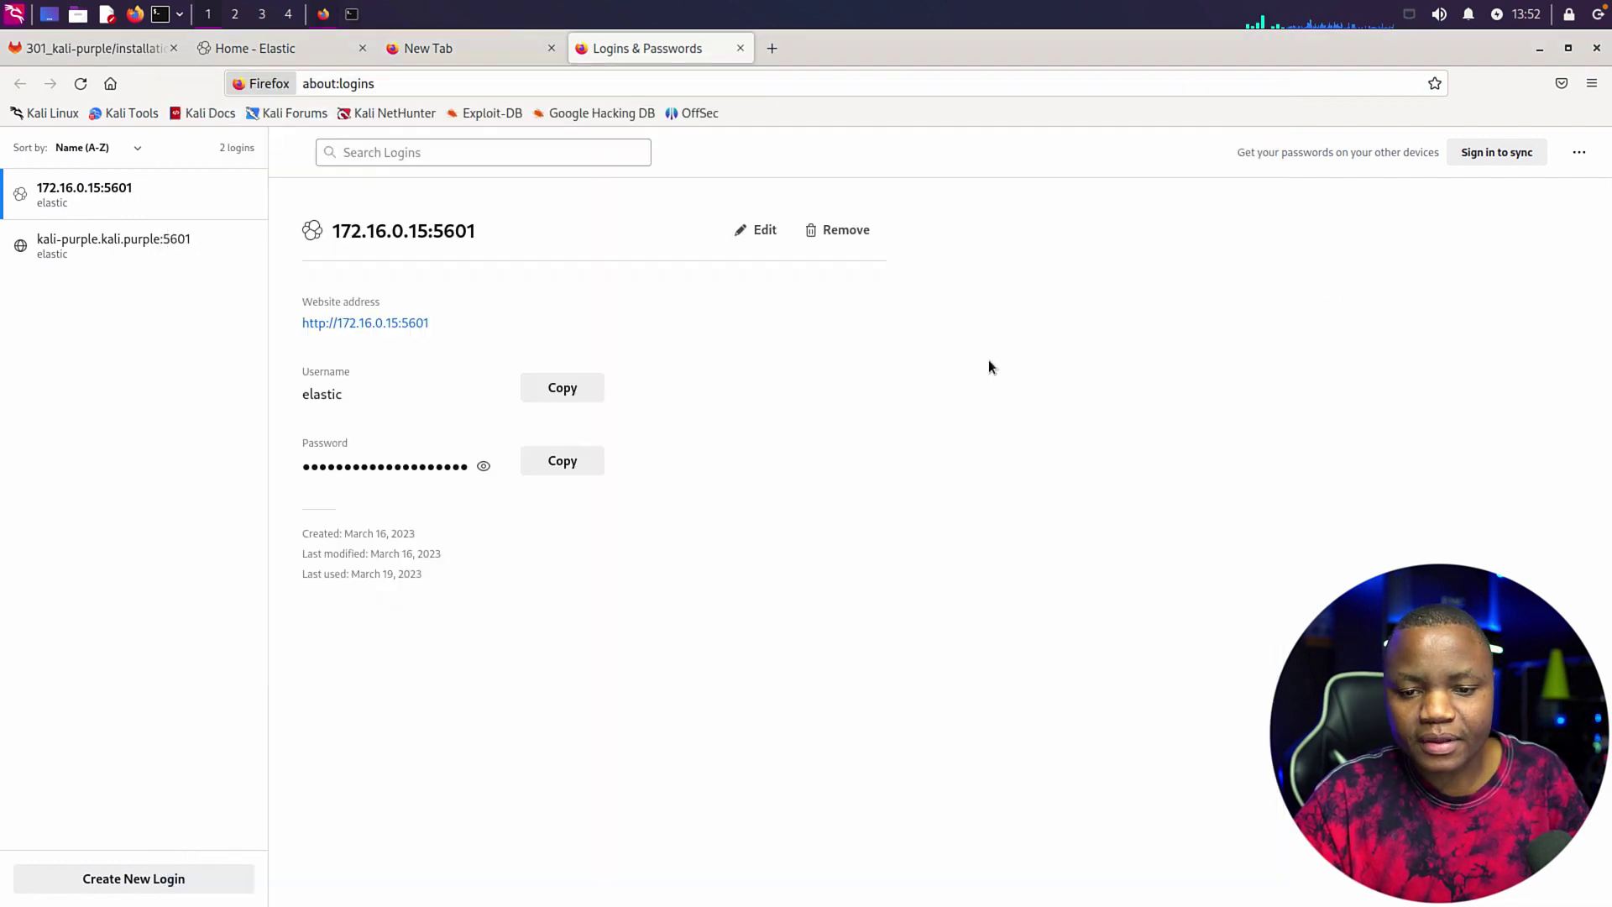
click(253, 52)
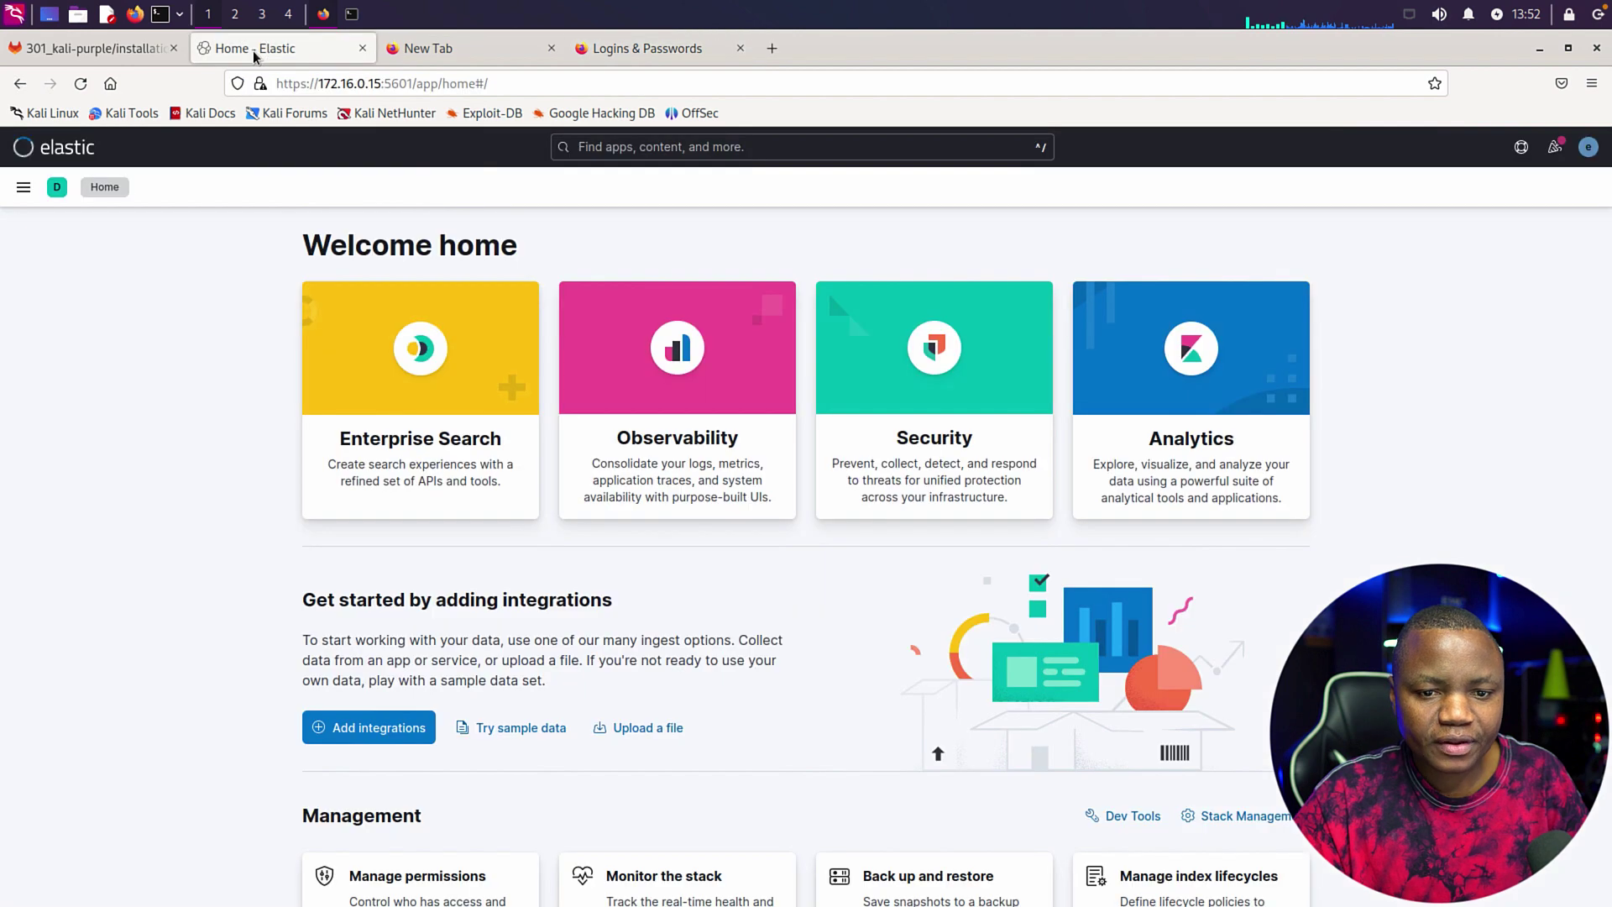
- Copy the certificate commands on lines 48 to 55 of the instructions, paste them into the root terminal, and cancel them without running
click(103, 50)
scroll(604, 588, down, 1)
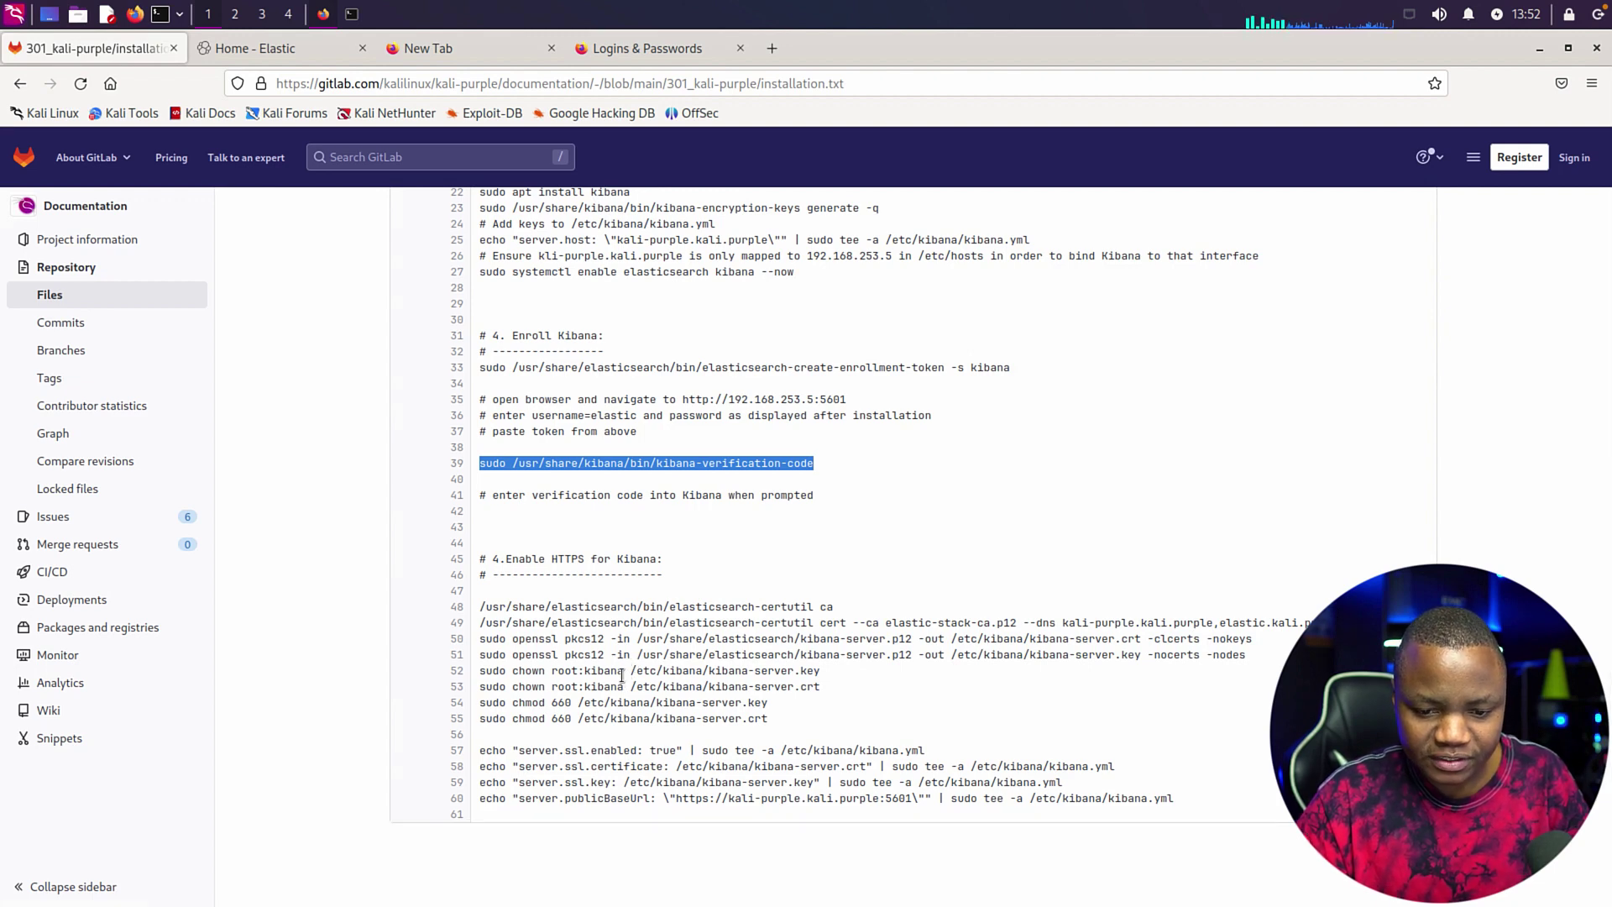
drag(768, 718, 461, 605)
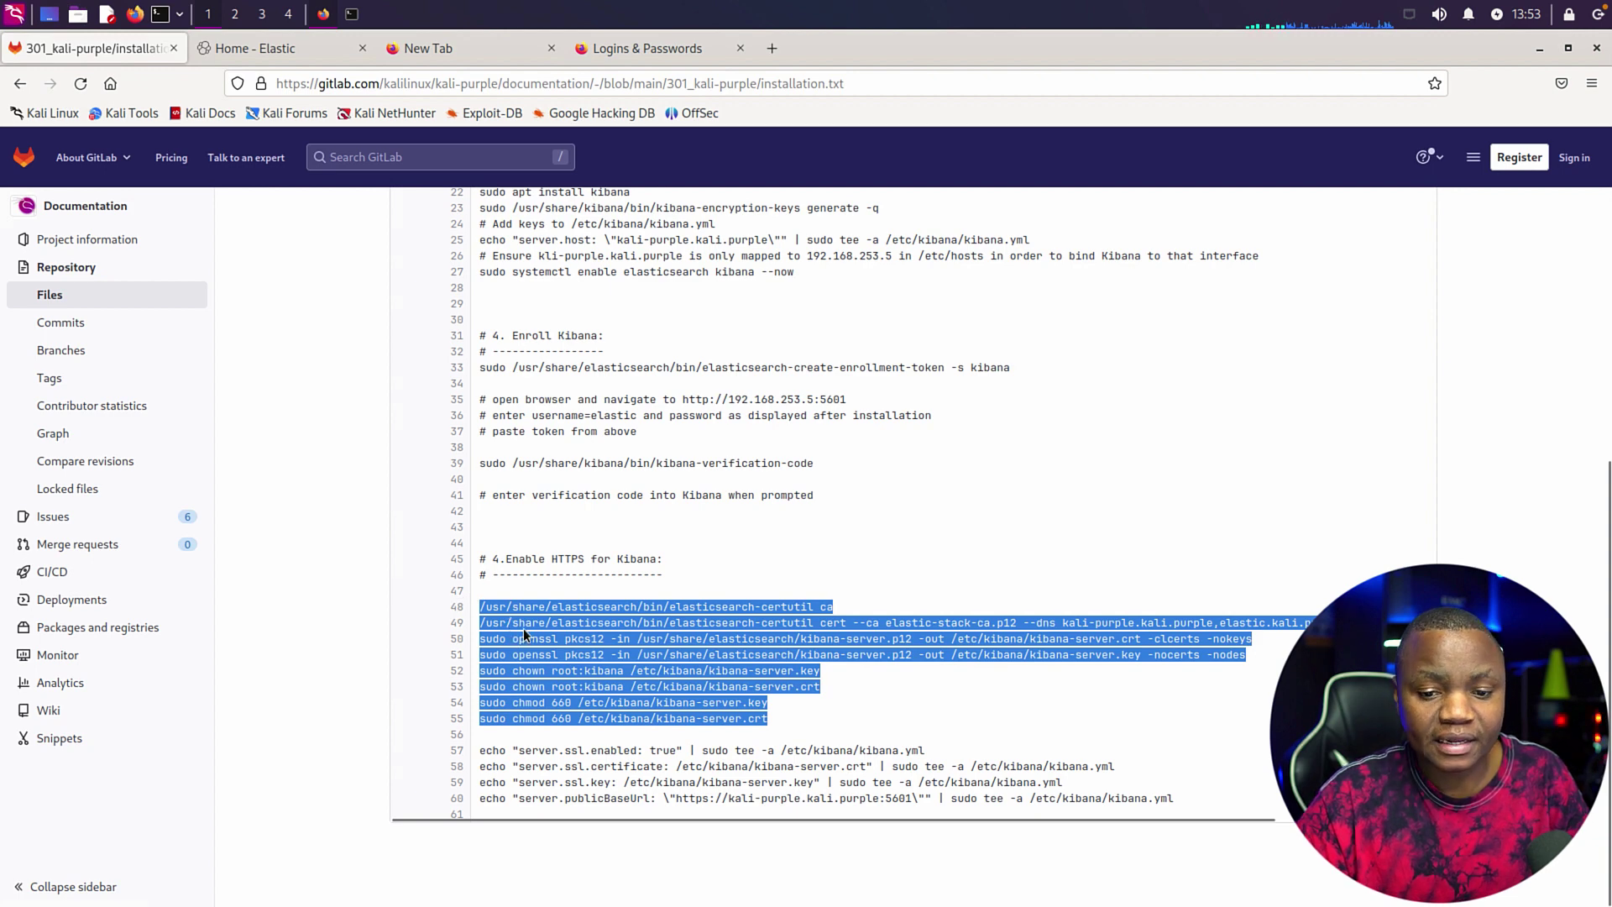
right_click(597, 628)
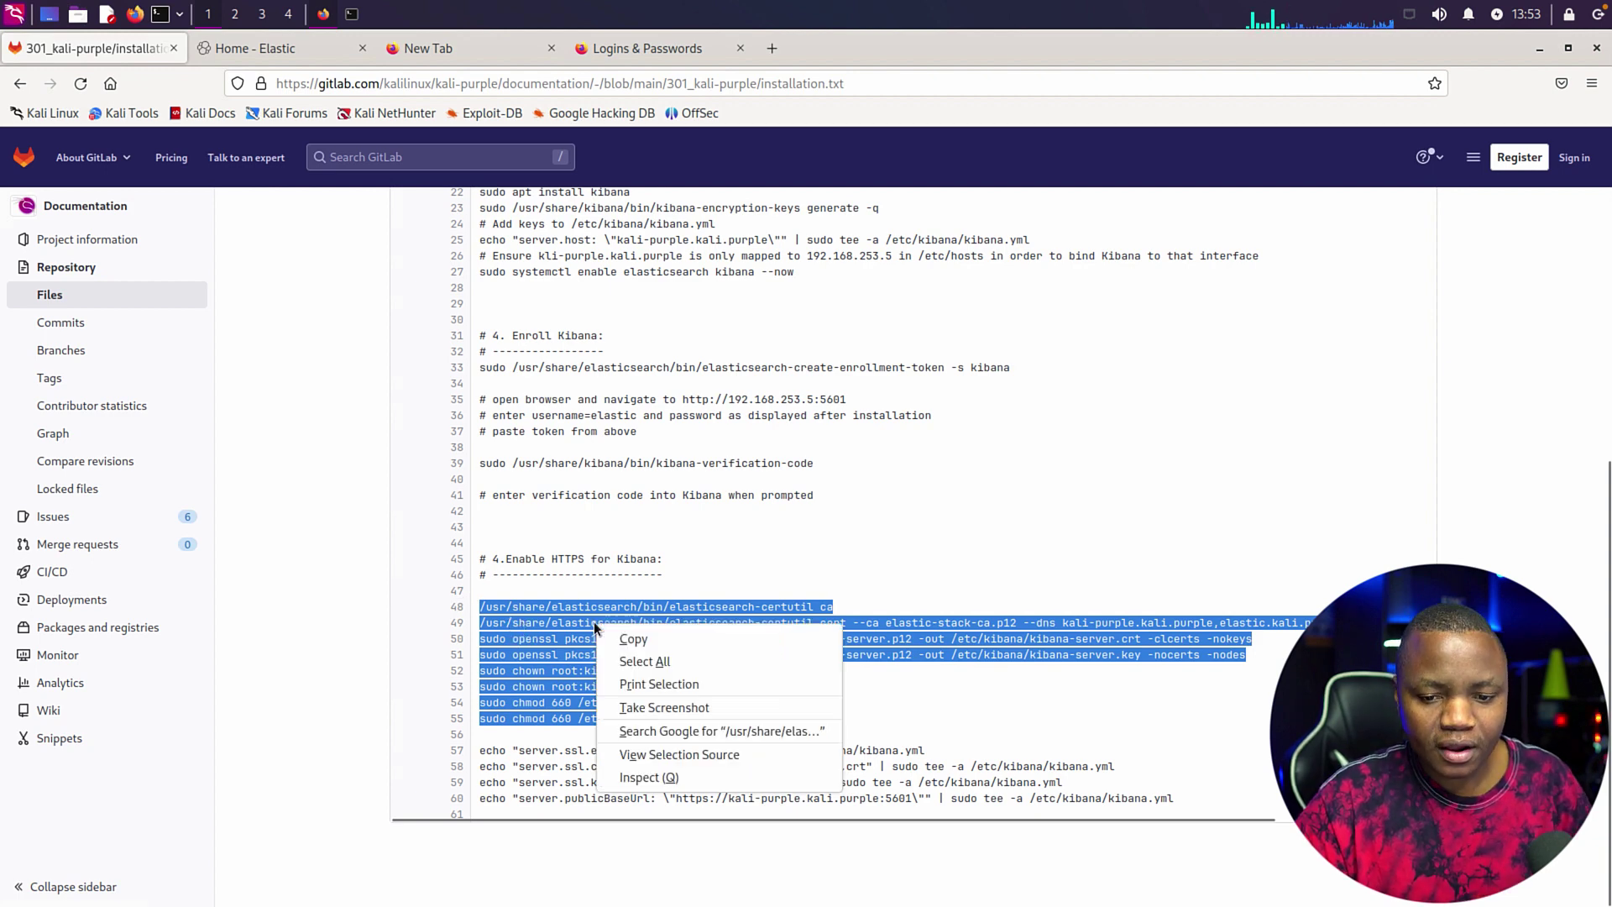
click(635, 640)
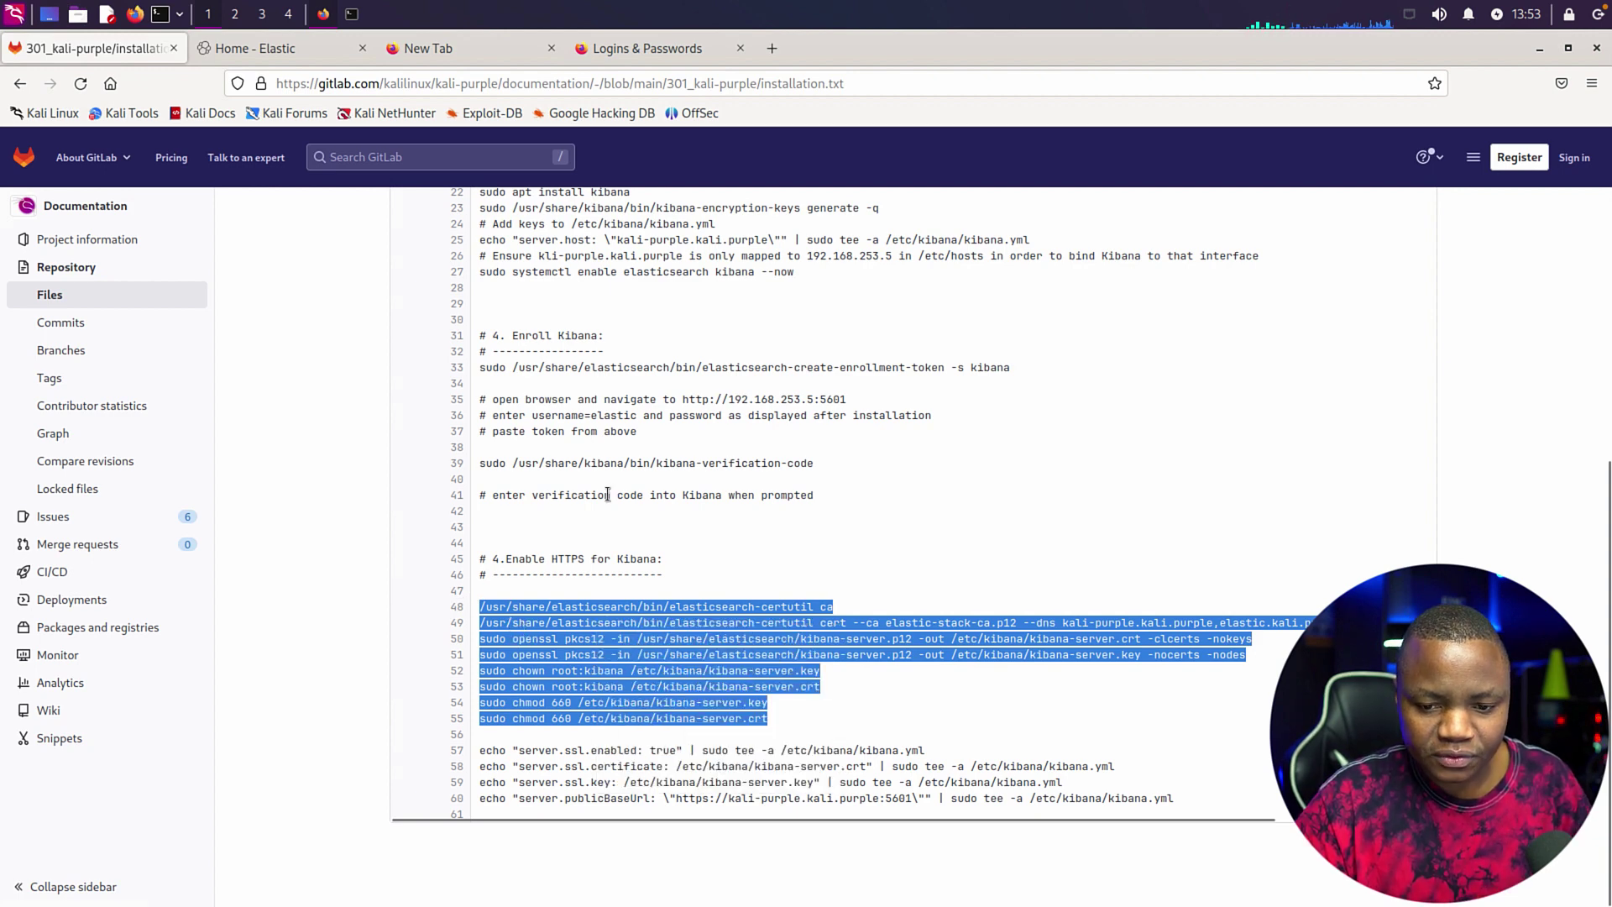
click(351, 13)
right_click(324, 449)
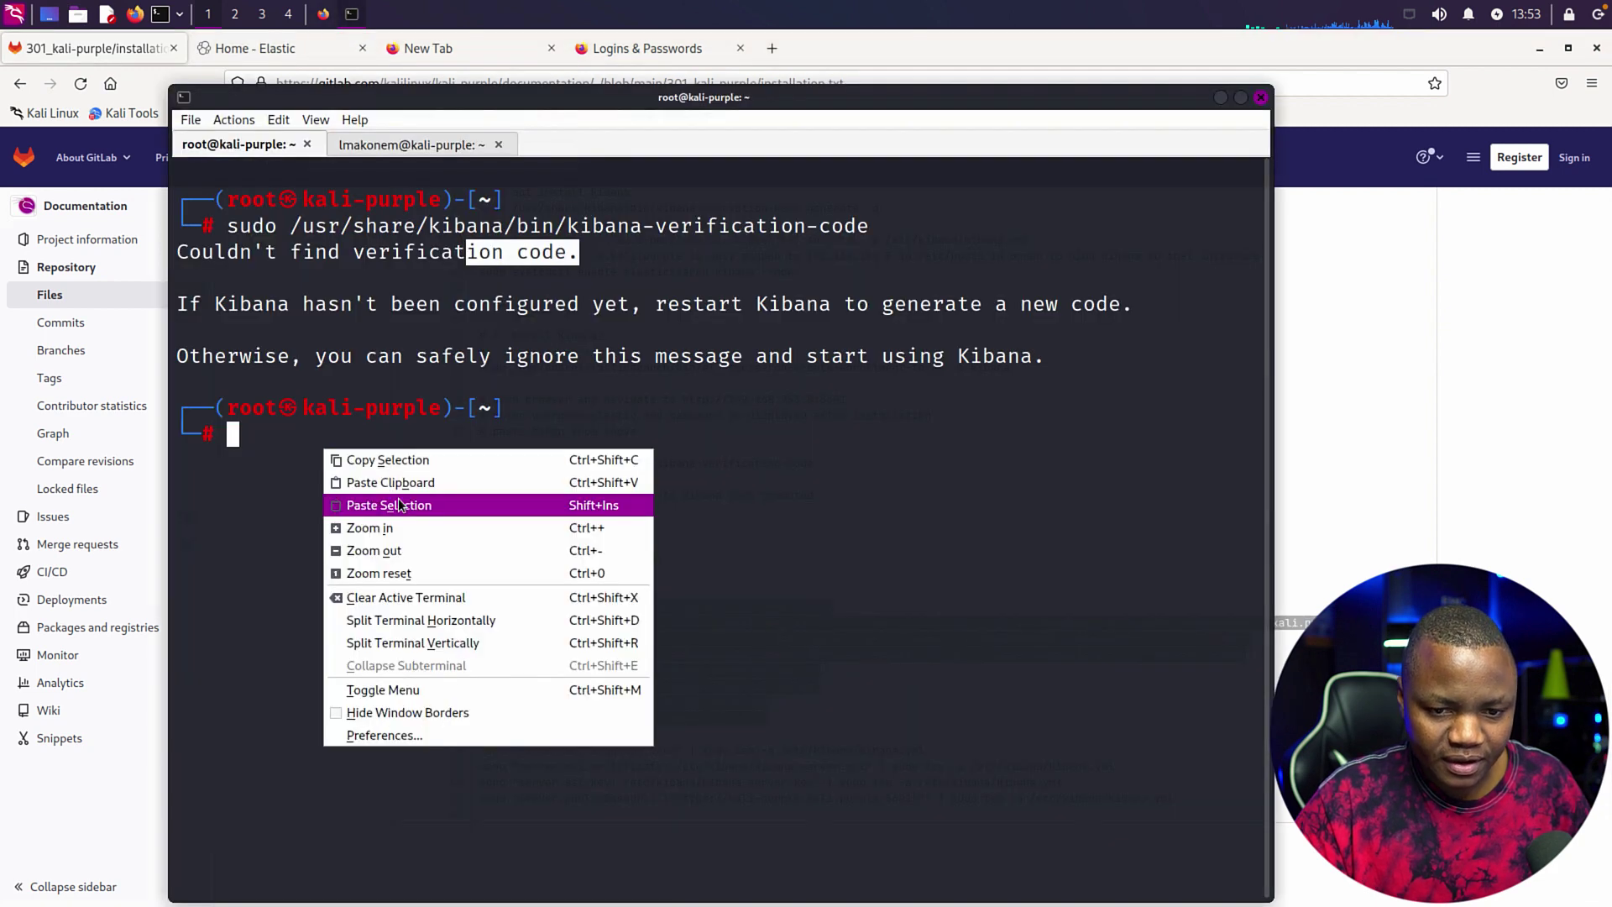
click(393, 483)
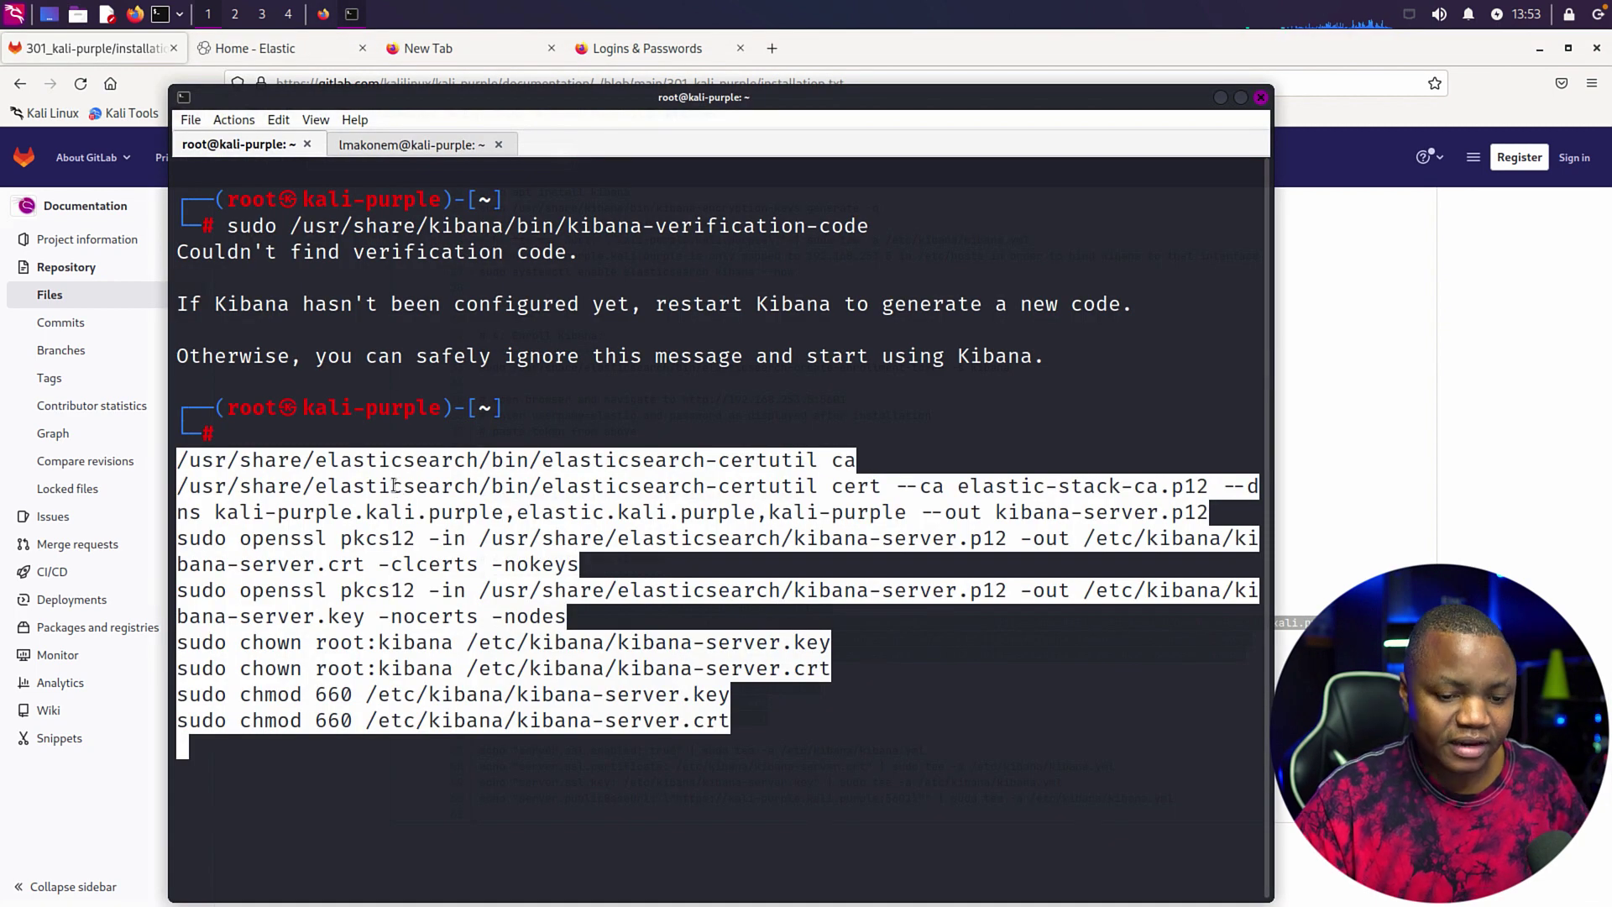
key(ctrl+c)
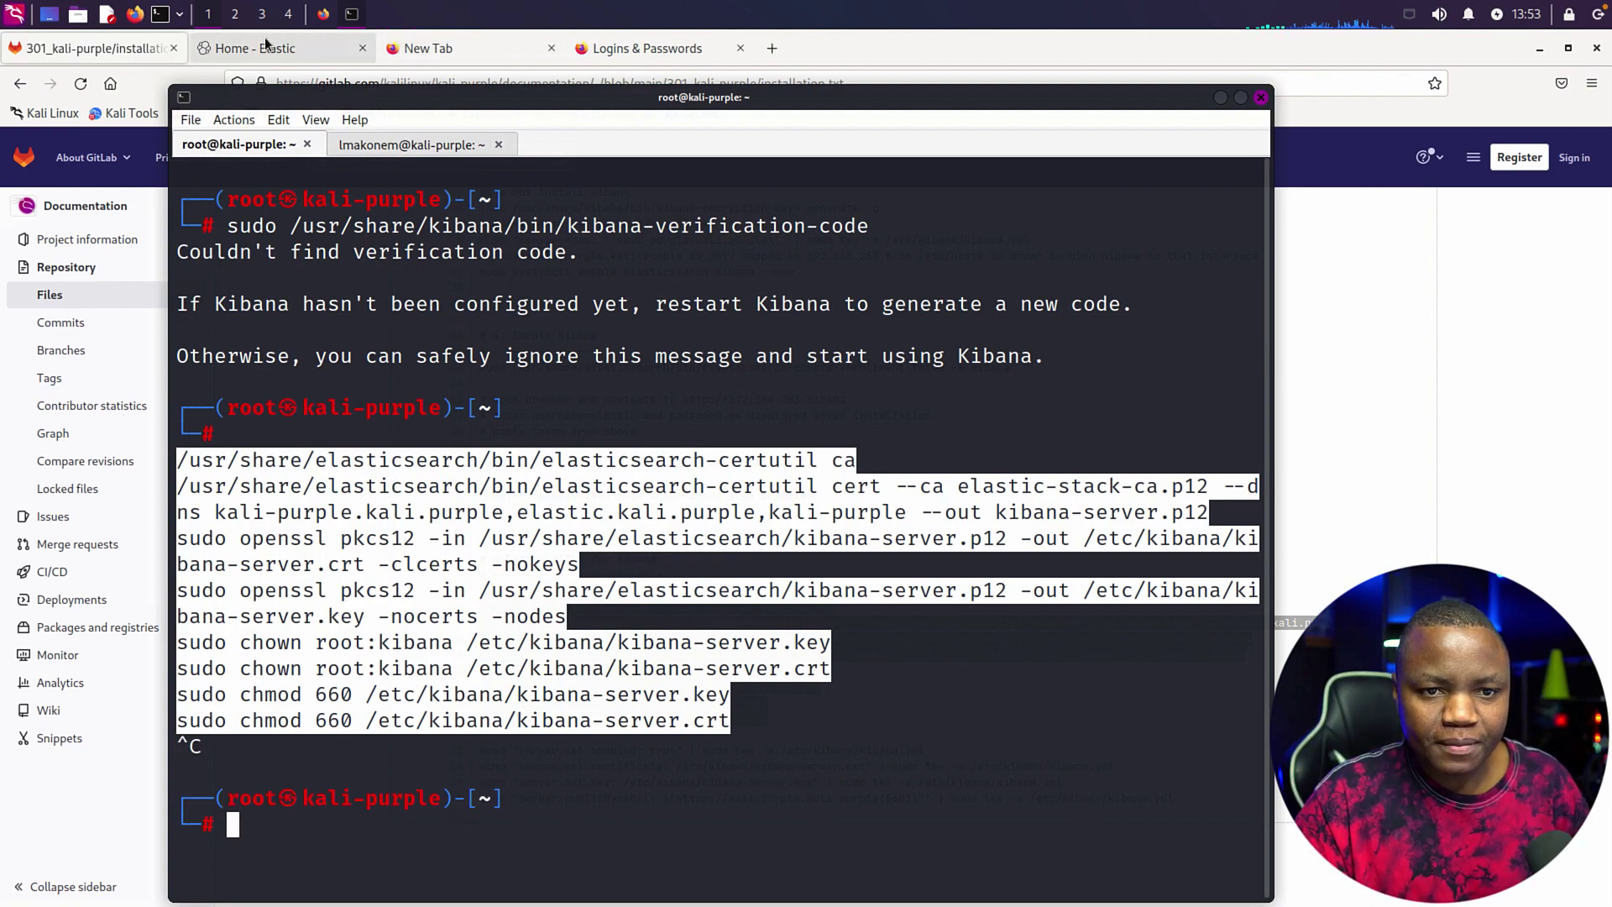
- Copy the Kibana SSL echo commands on lines 57 to 60, paste them into the root terminal, then cancel them and clear the terminal
click(128, 49)
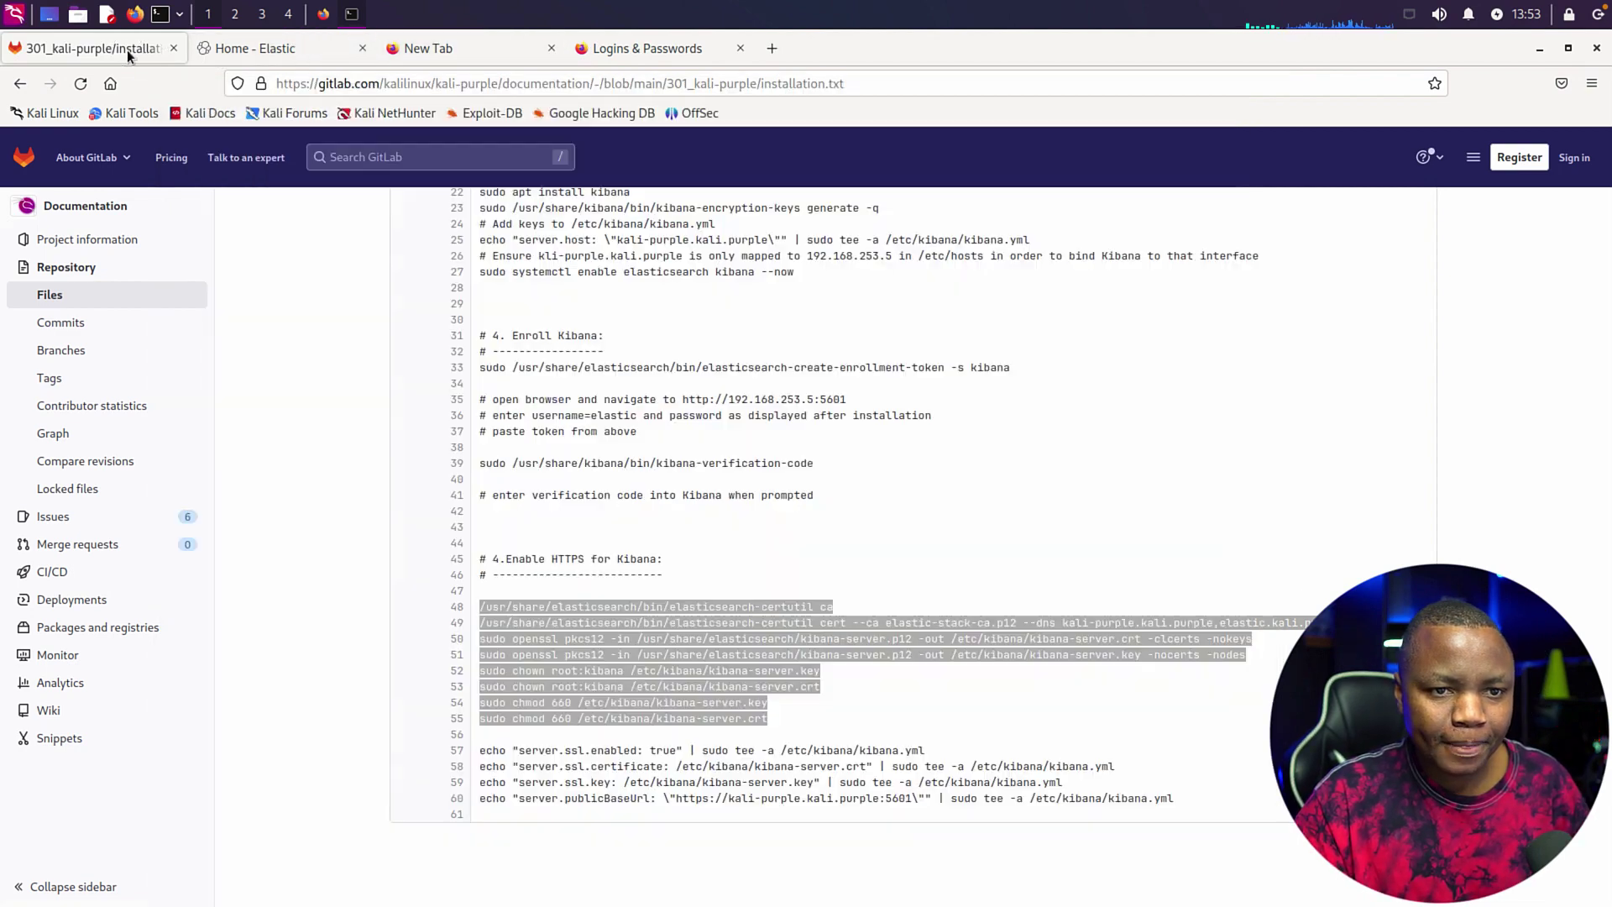
drag(978, 798, 475, 750)
right_click(542, 743)
click(579, 613)
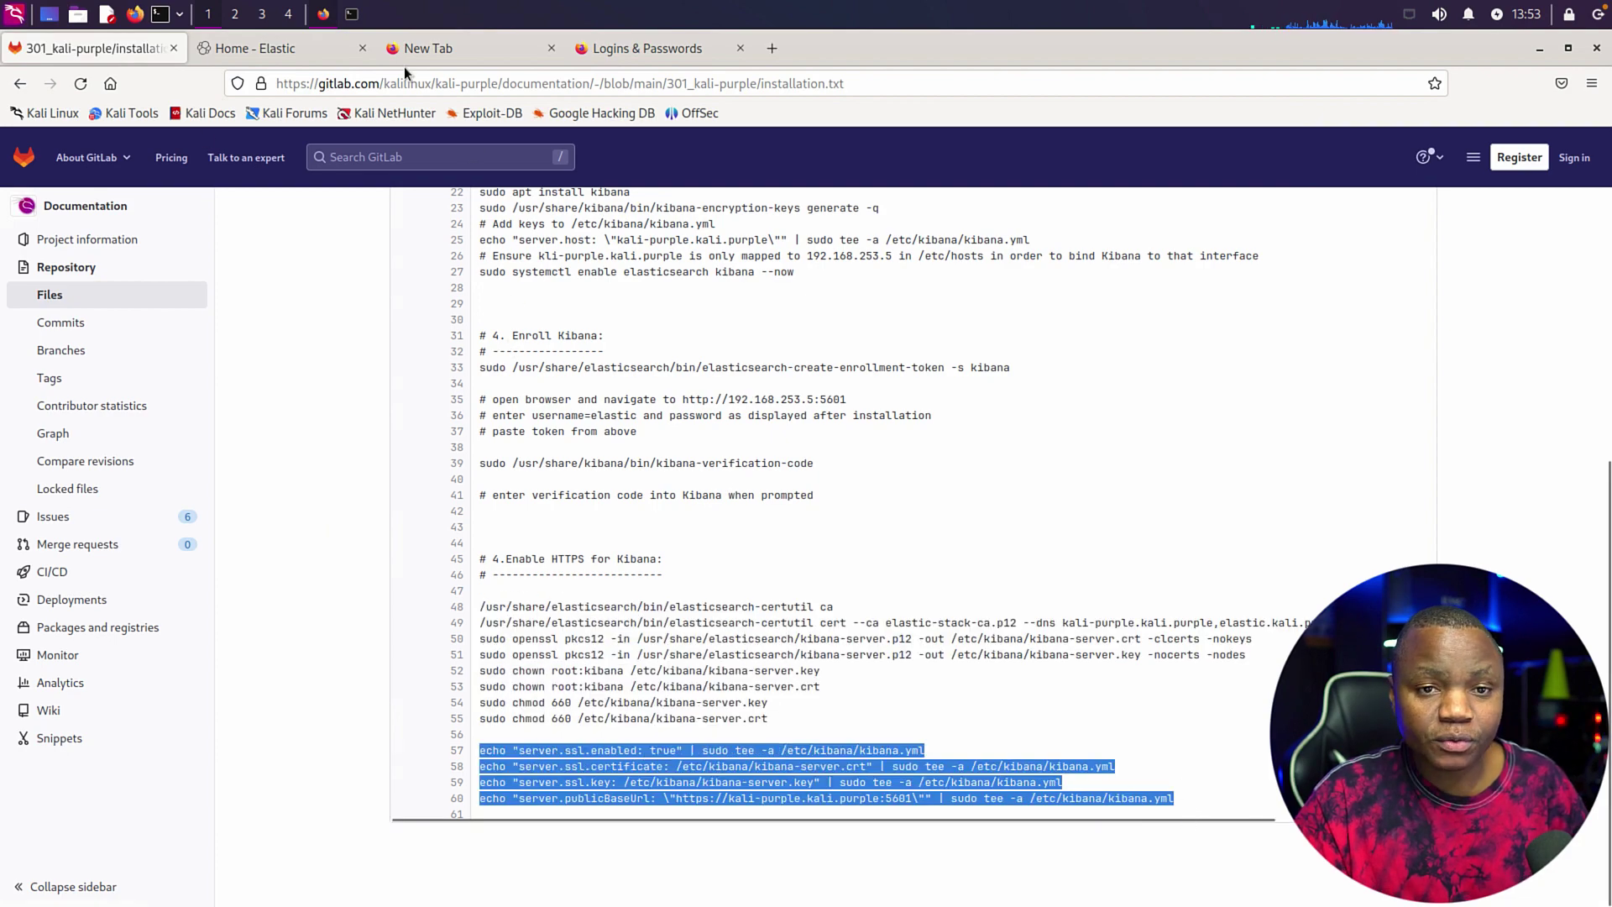
click(352, 14)
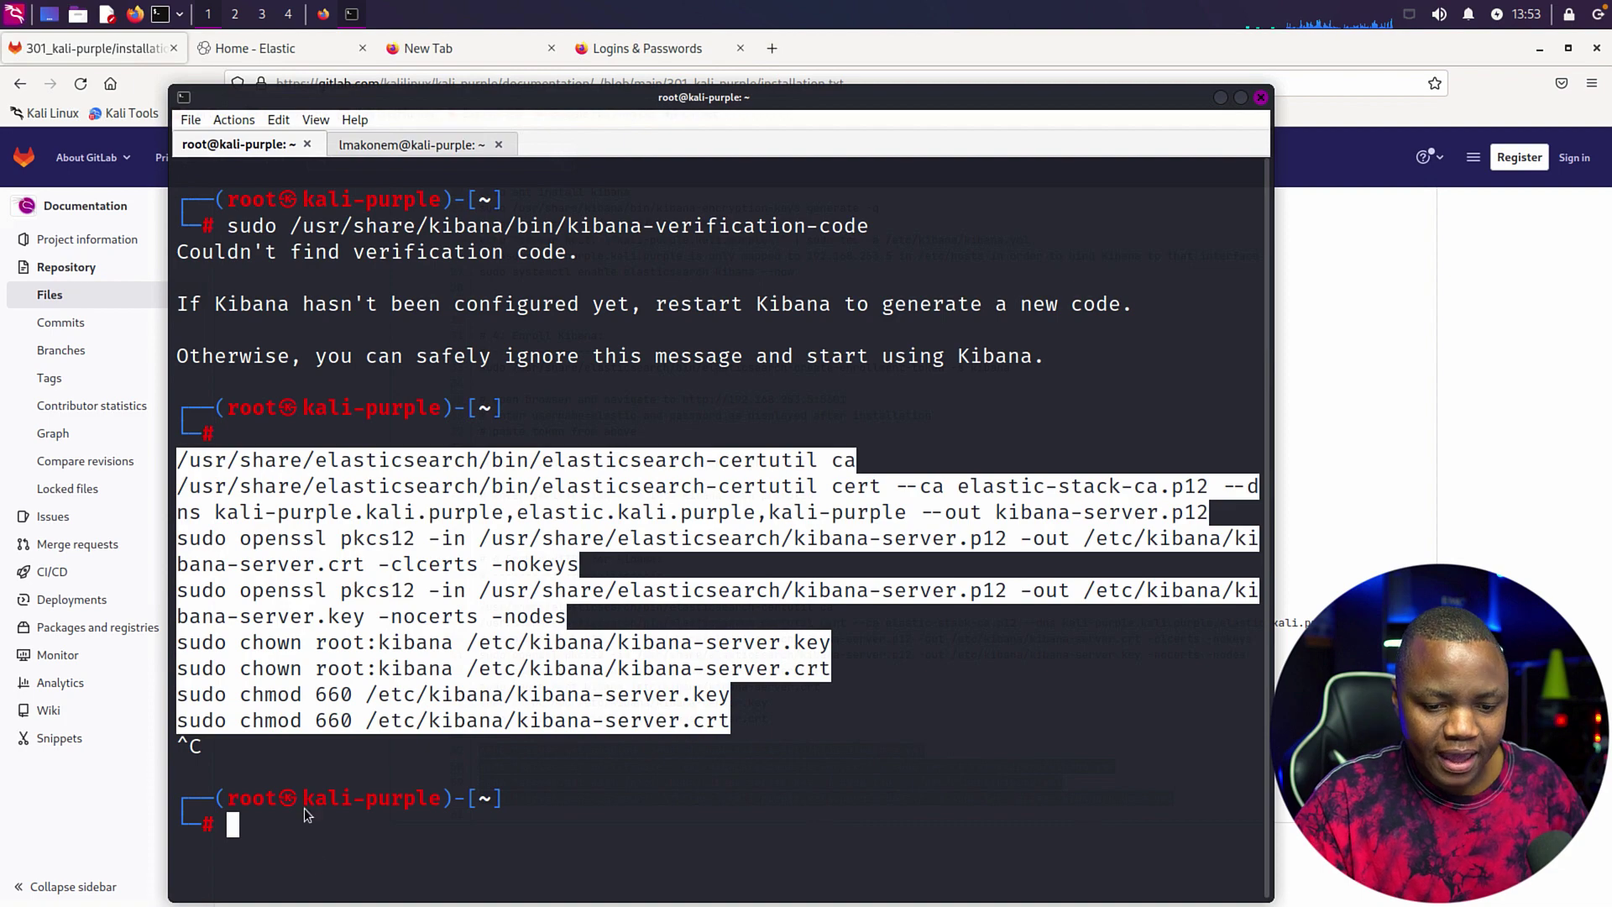
right_click(304, 819)
click(367, 592)
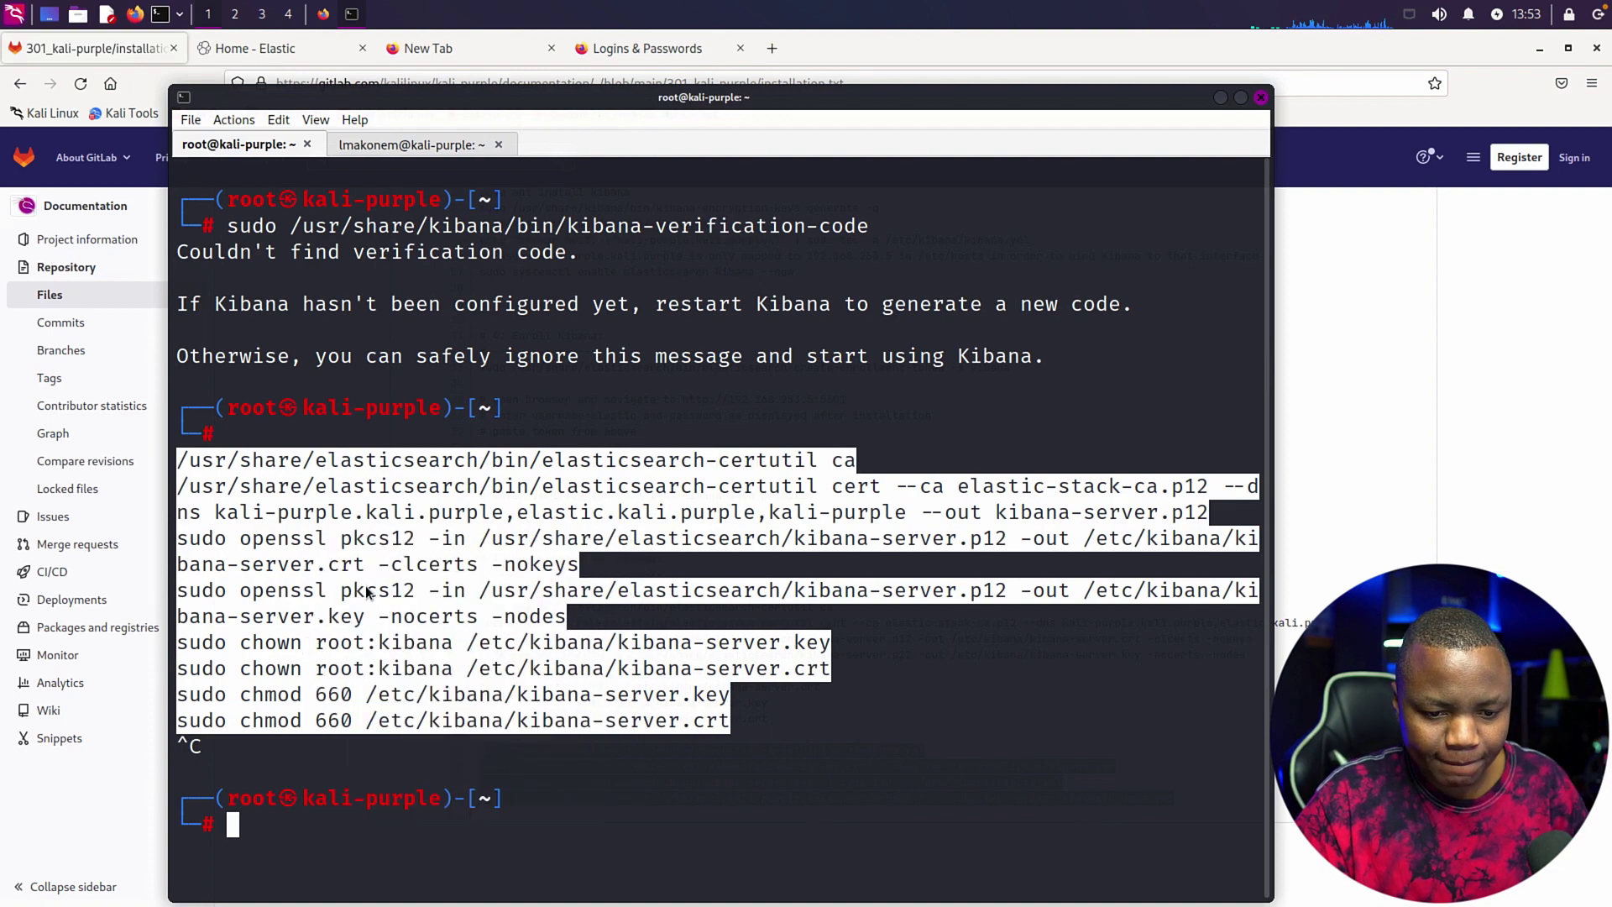
key(ctrl+c)
key(ctrl+c)
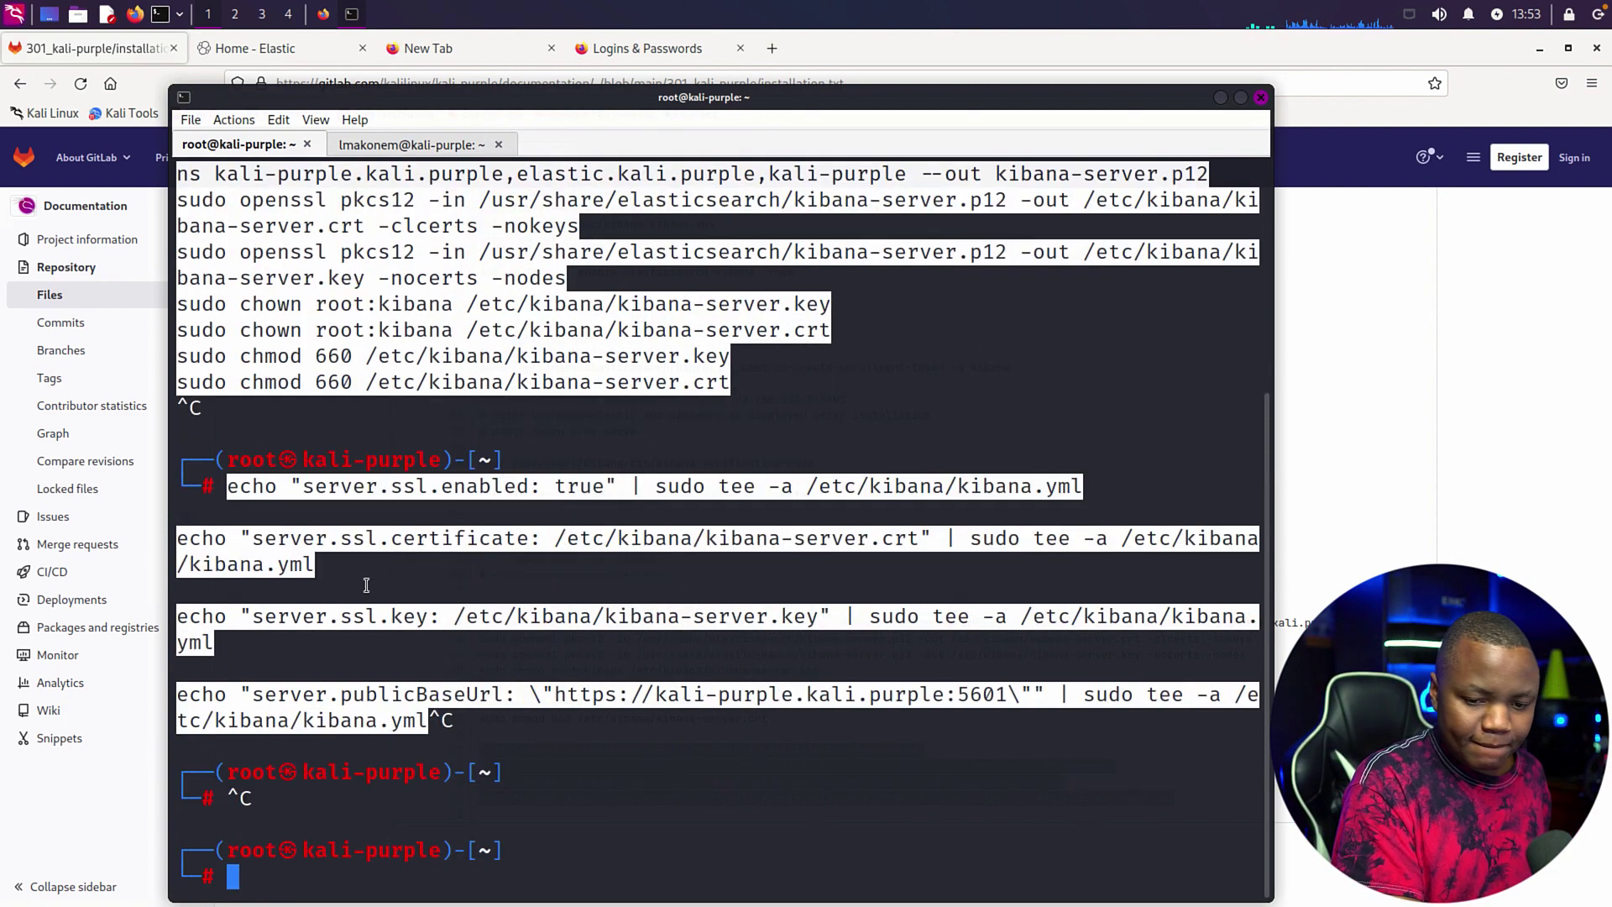
text(clear)
key(Return)
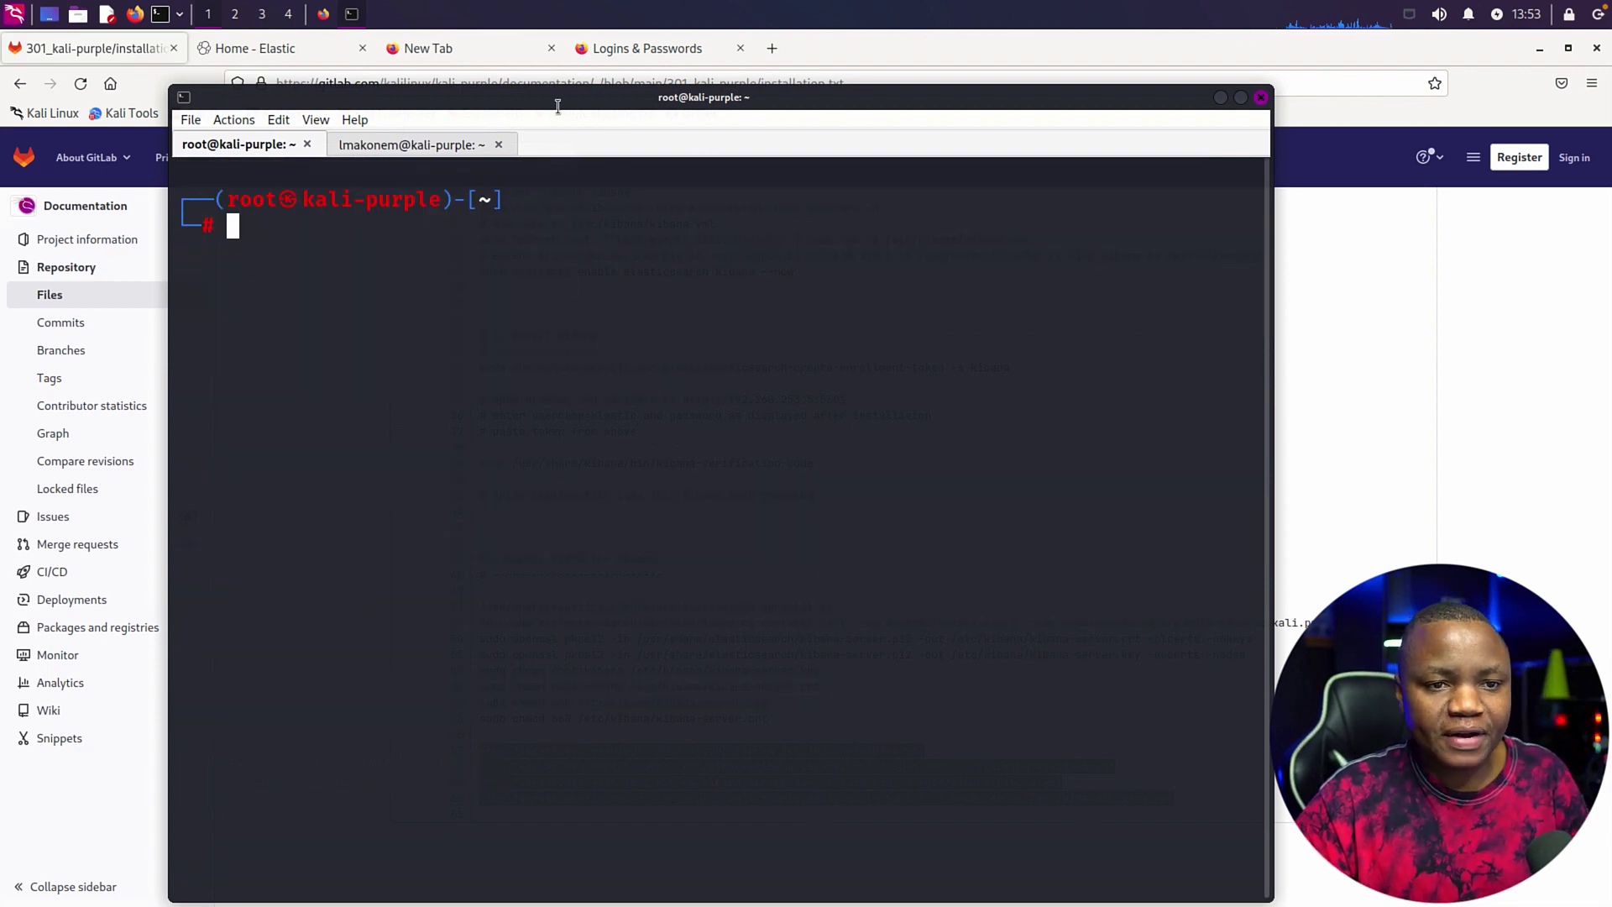
- Return to the browser and close the New Tab and Logins & Passwords tabs
click(1392, 284)
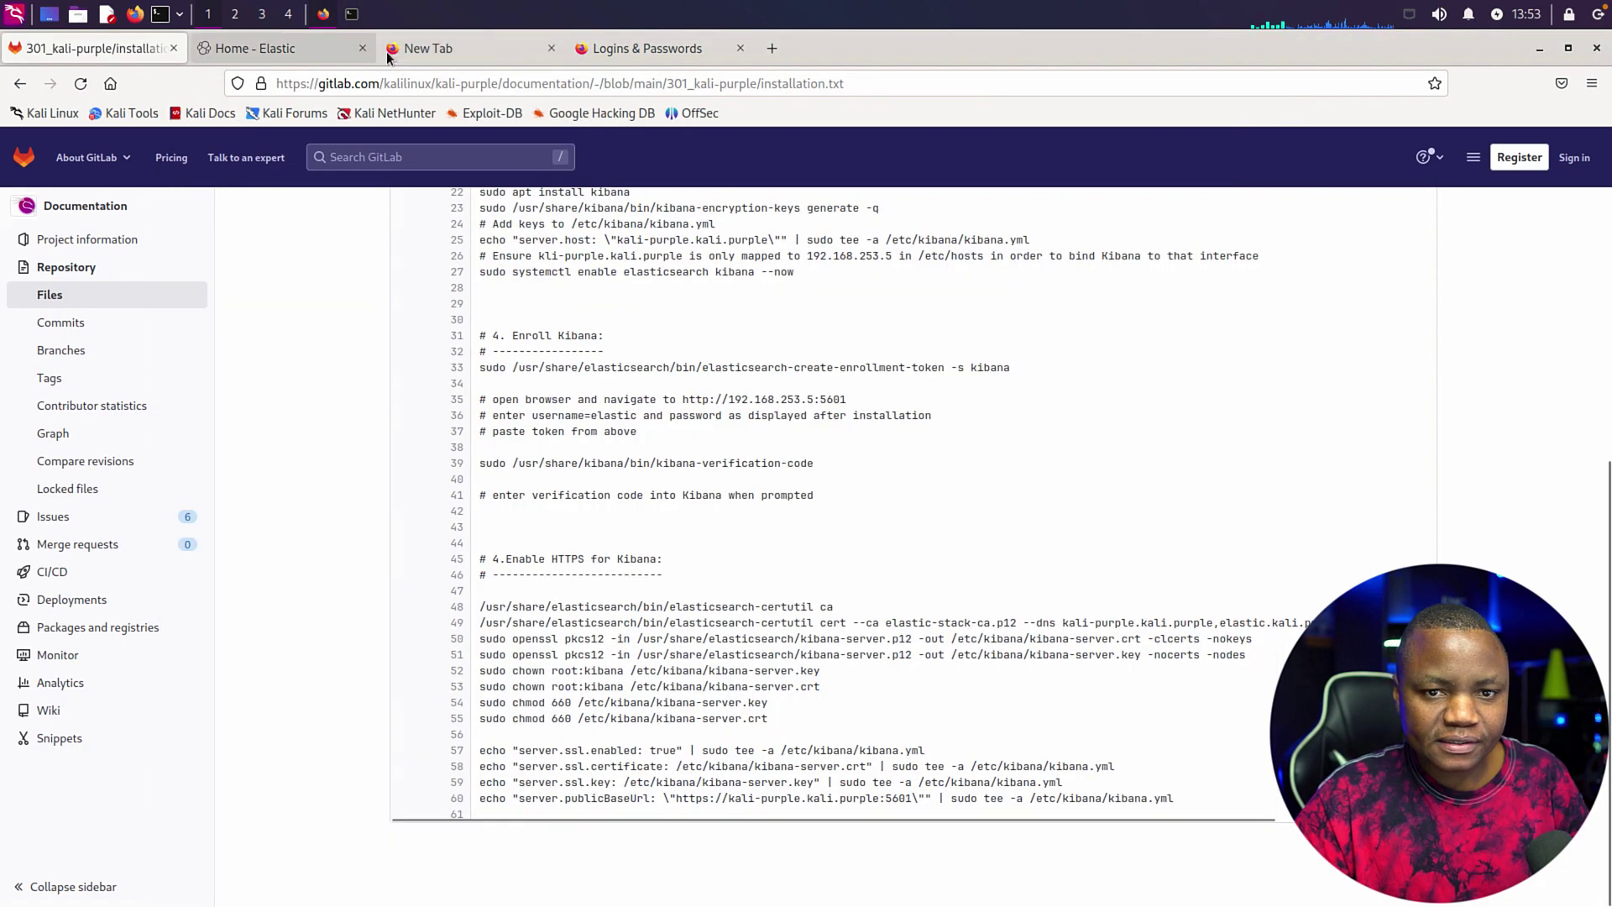
click(290, 47)
click(461, 49)
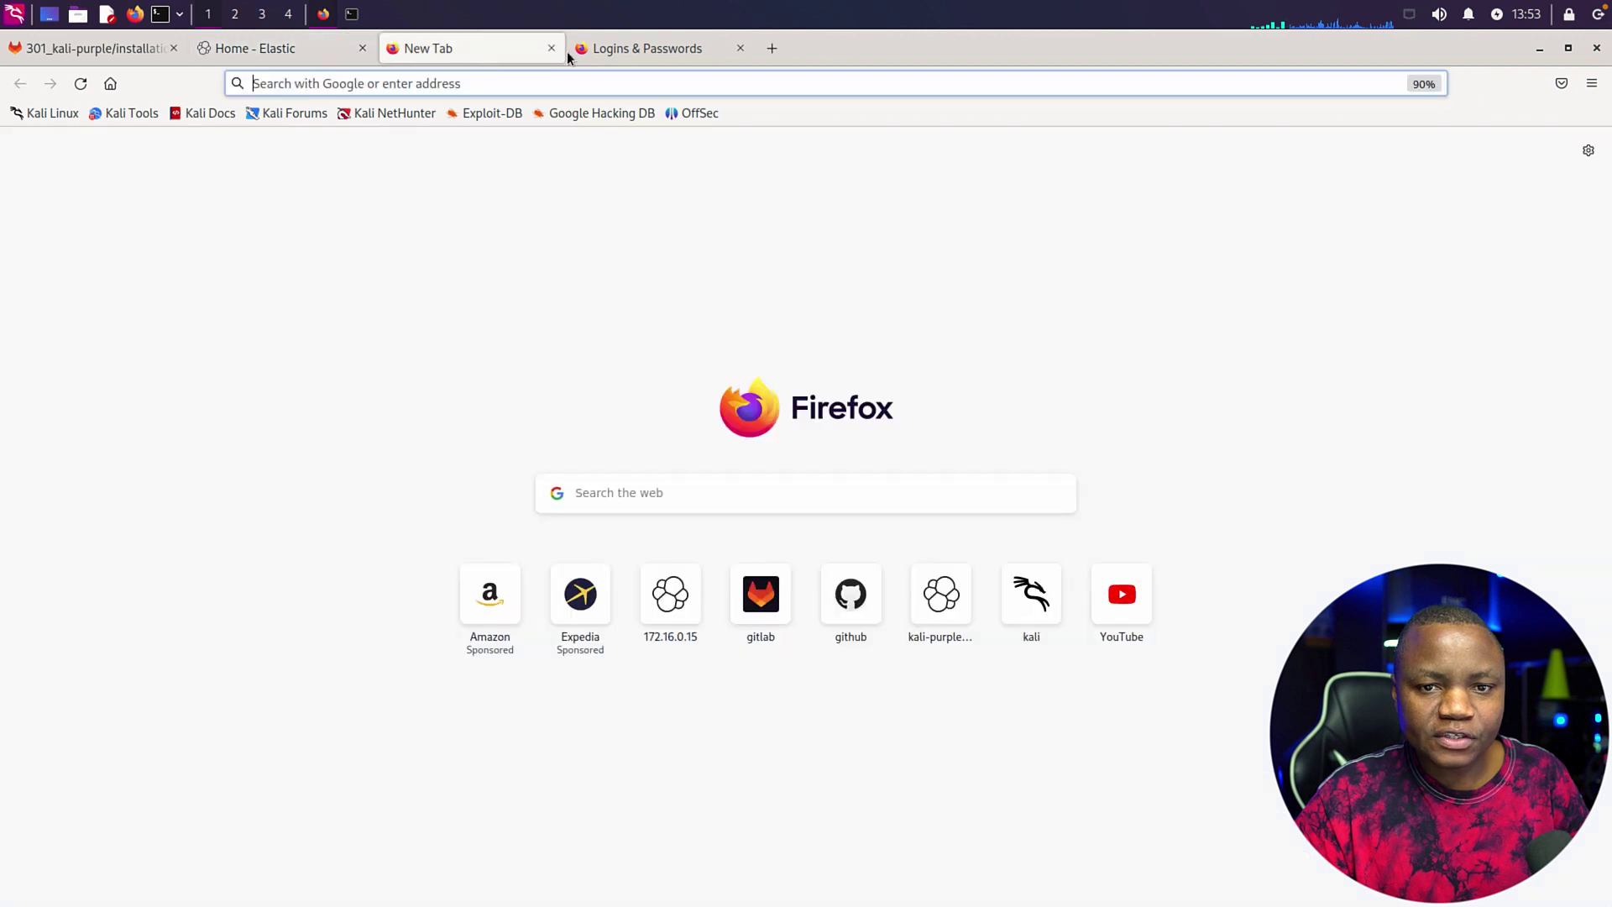
click(551, 48)
click(551, 48)
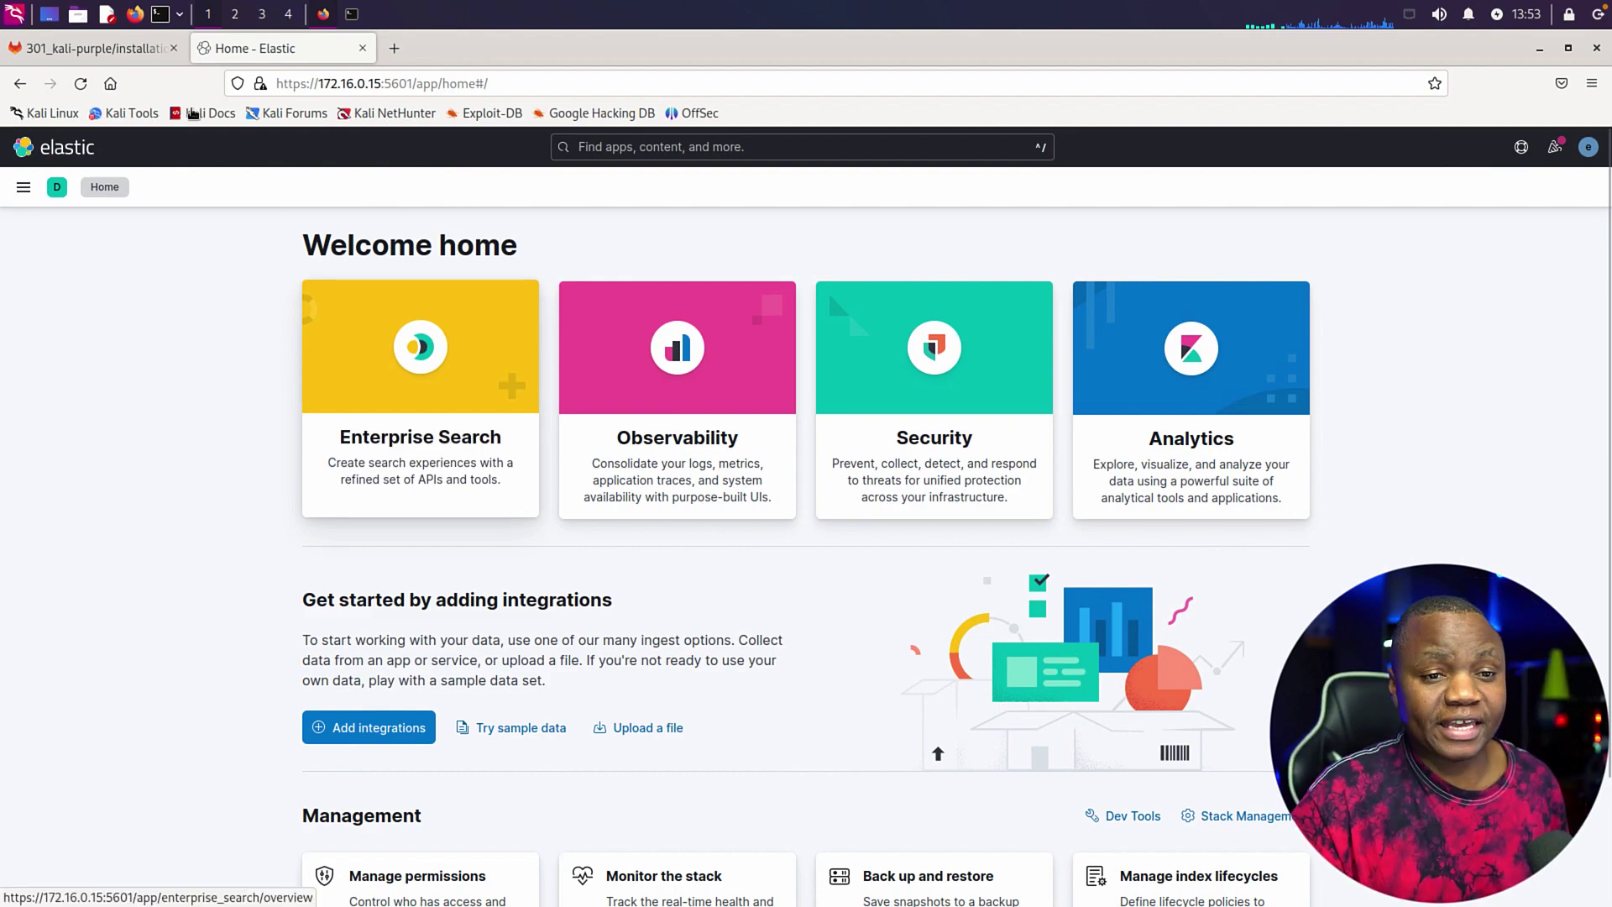
- Look over the installation instructions from their beginning and return to the Elastic home page
click(91, 48)
scroll(676, 465, up, 7)
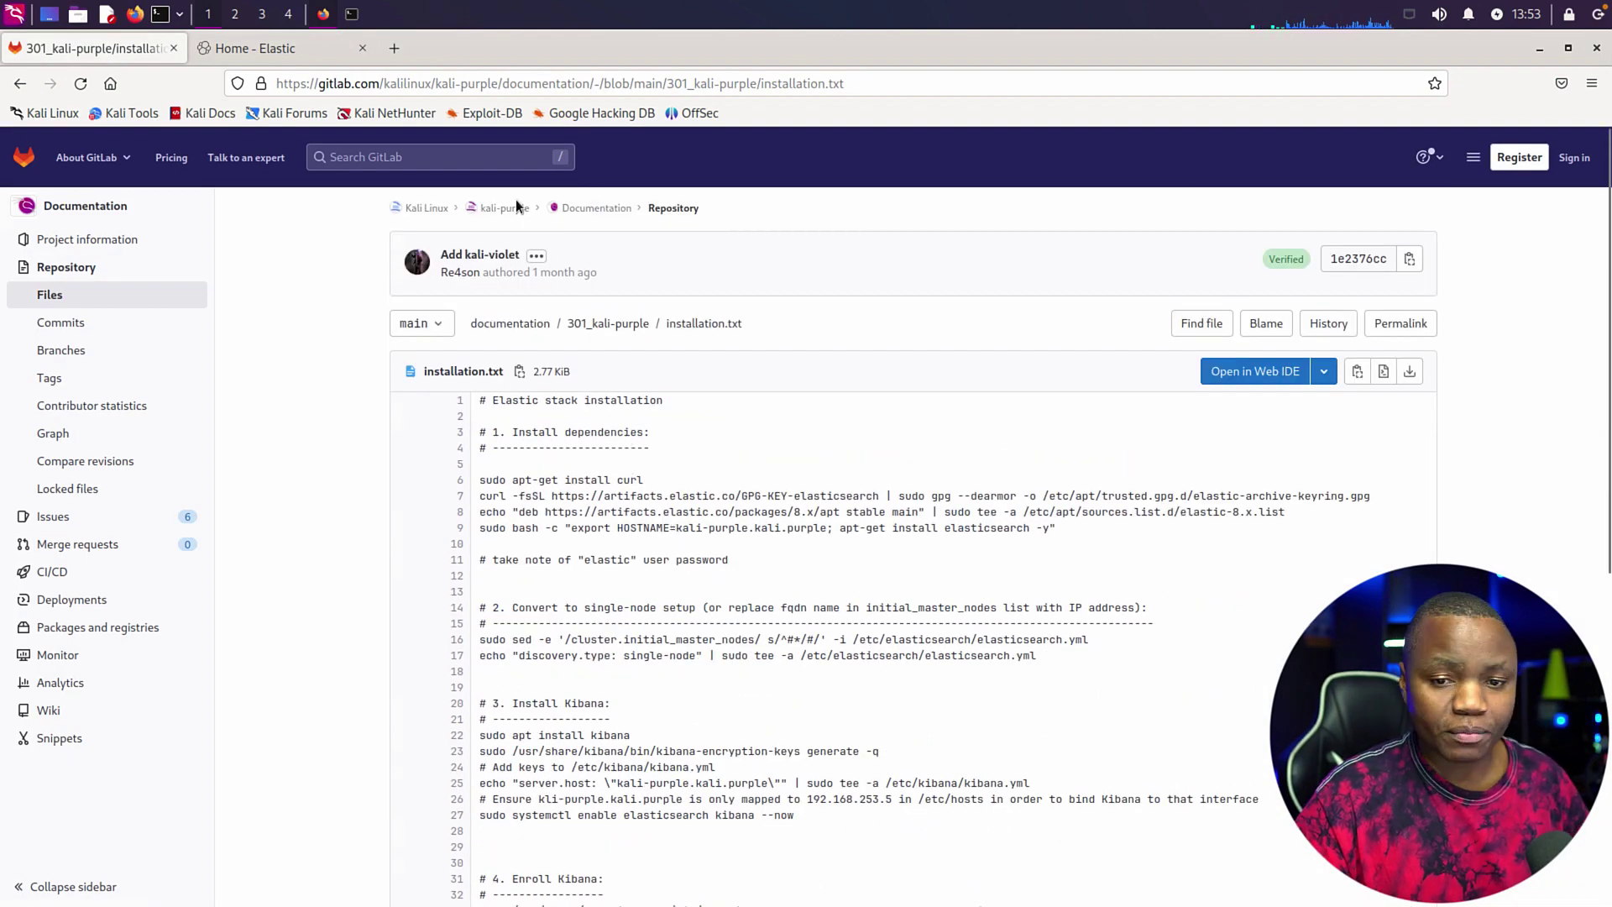
click(244, 58)
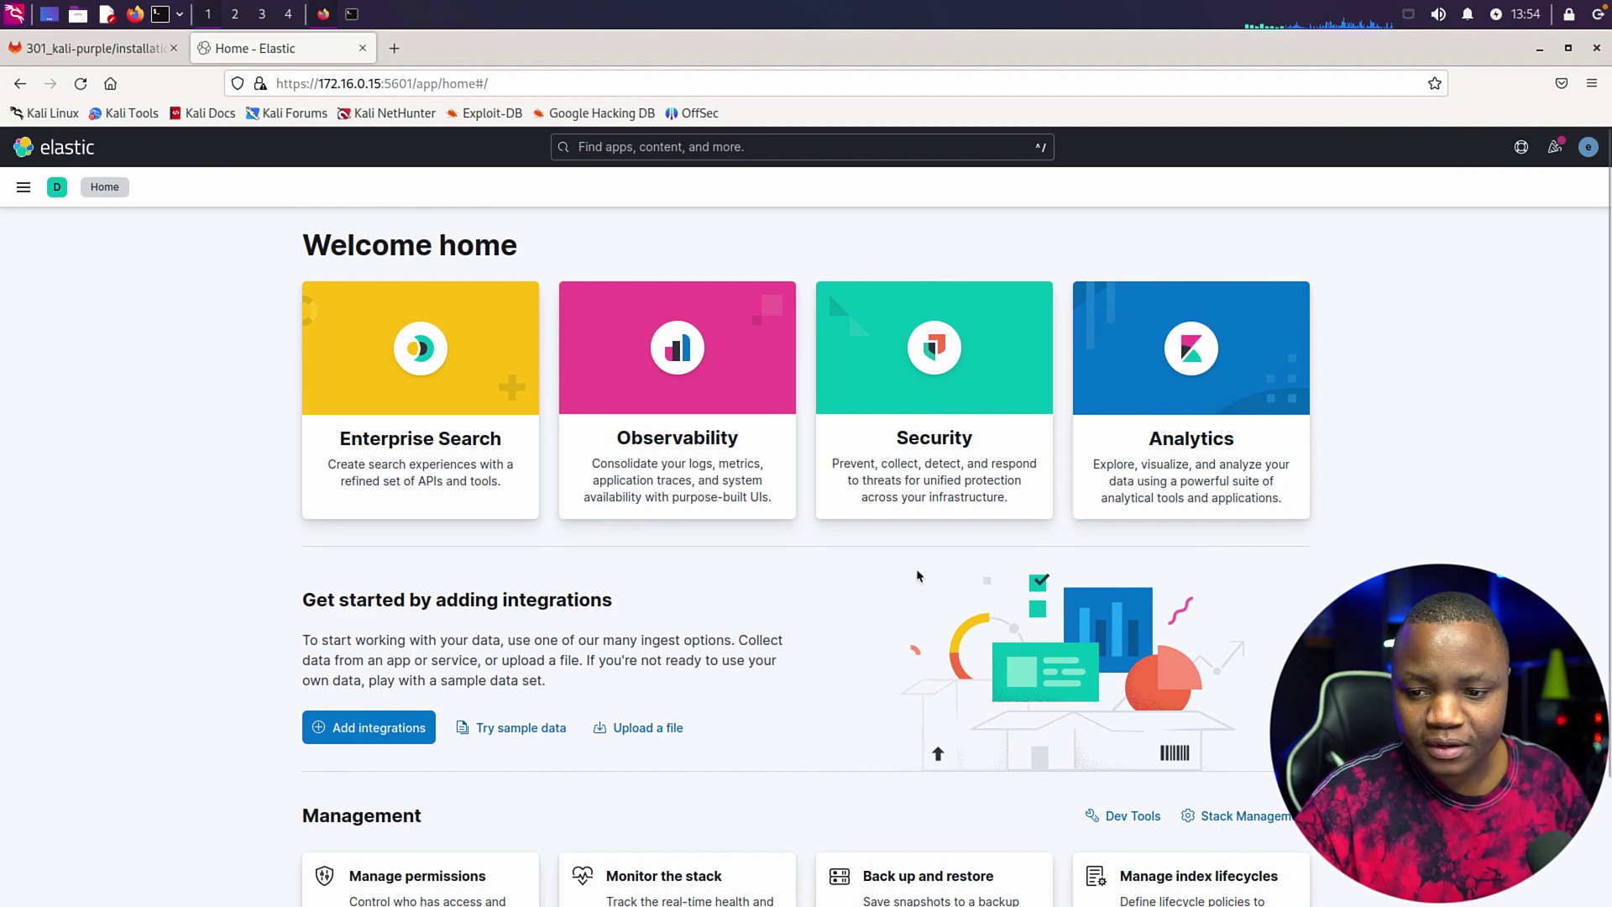
- Open Security from the Elastic home page, start adding security integrations, and glance at the Untitled Diagram.drawio page in Chrome
click(929, 442)
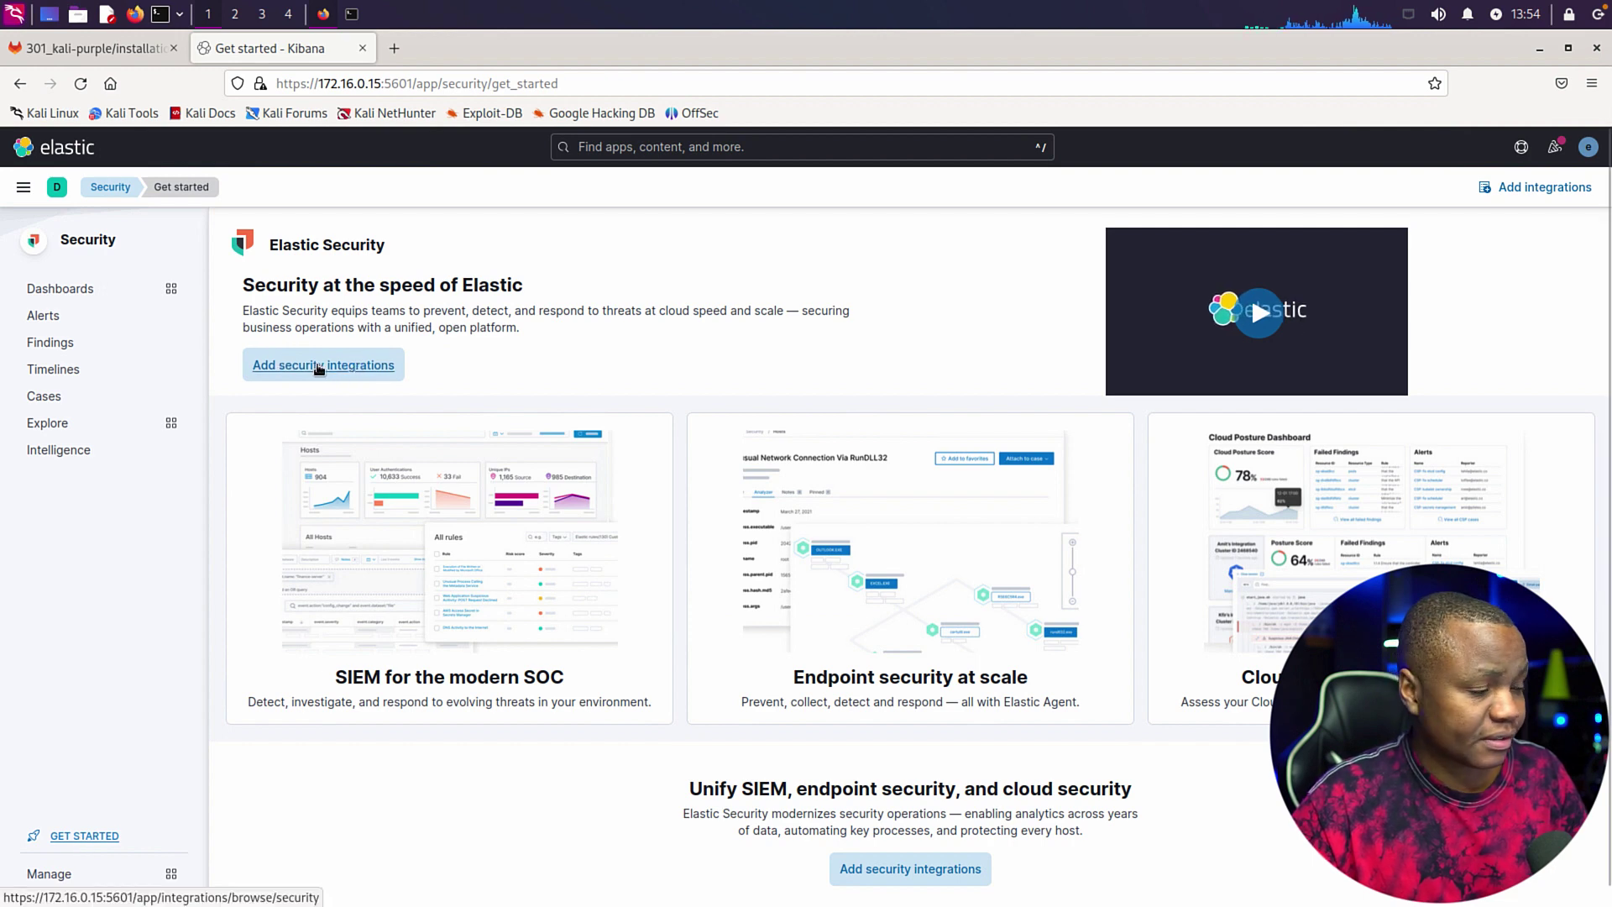
click(316, 366)
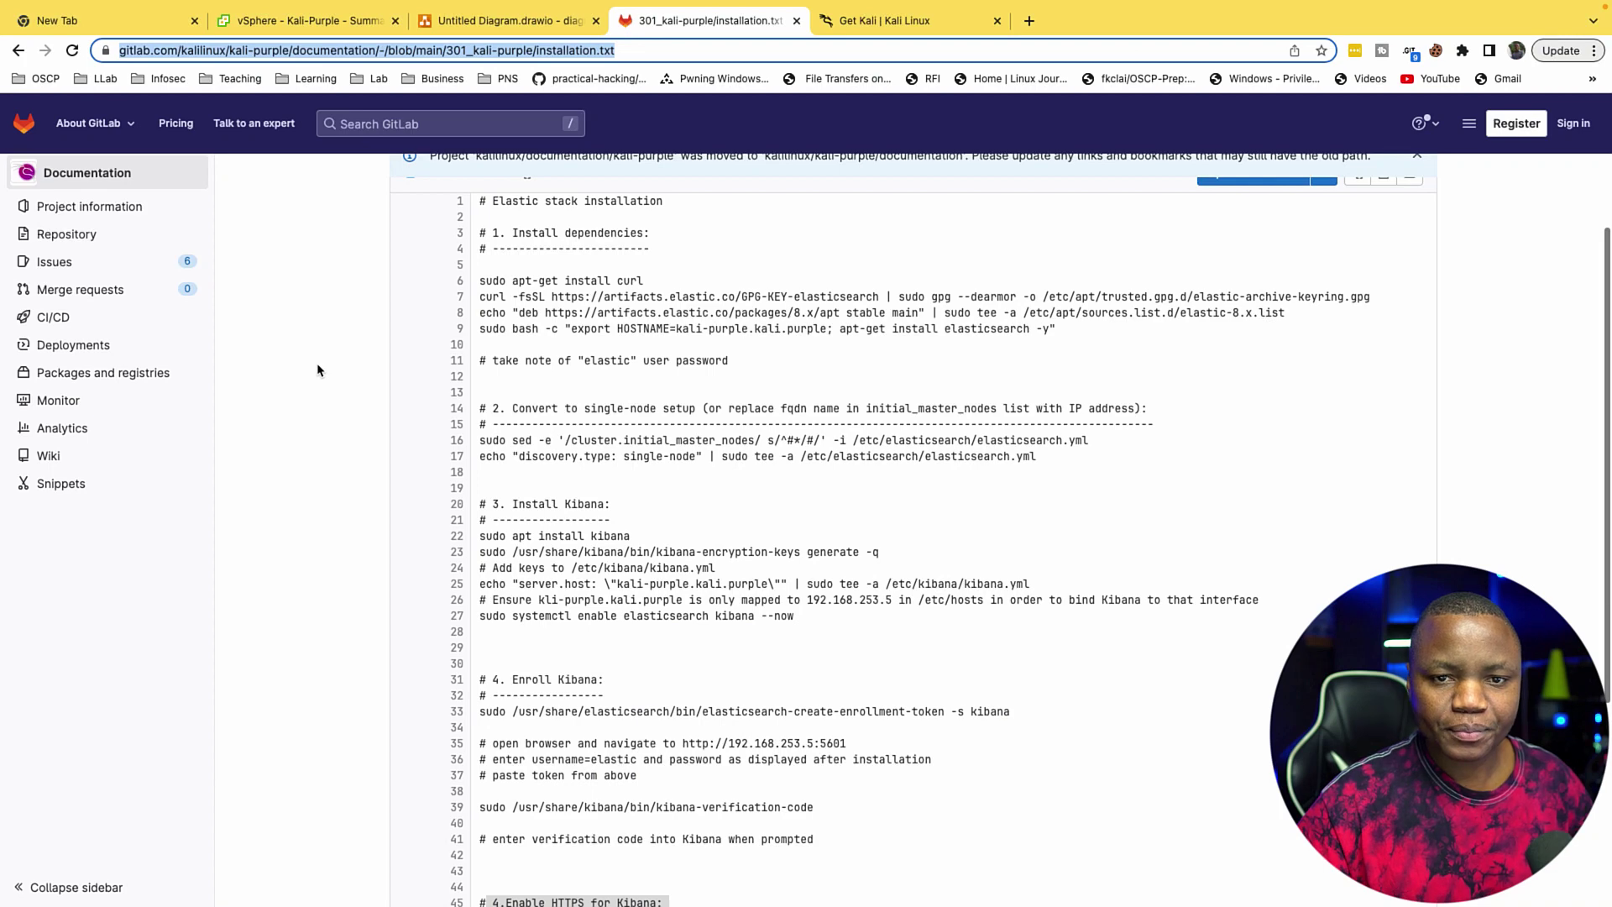
click(421, 34)
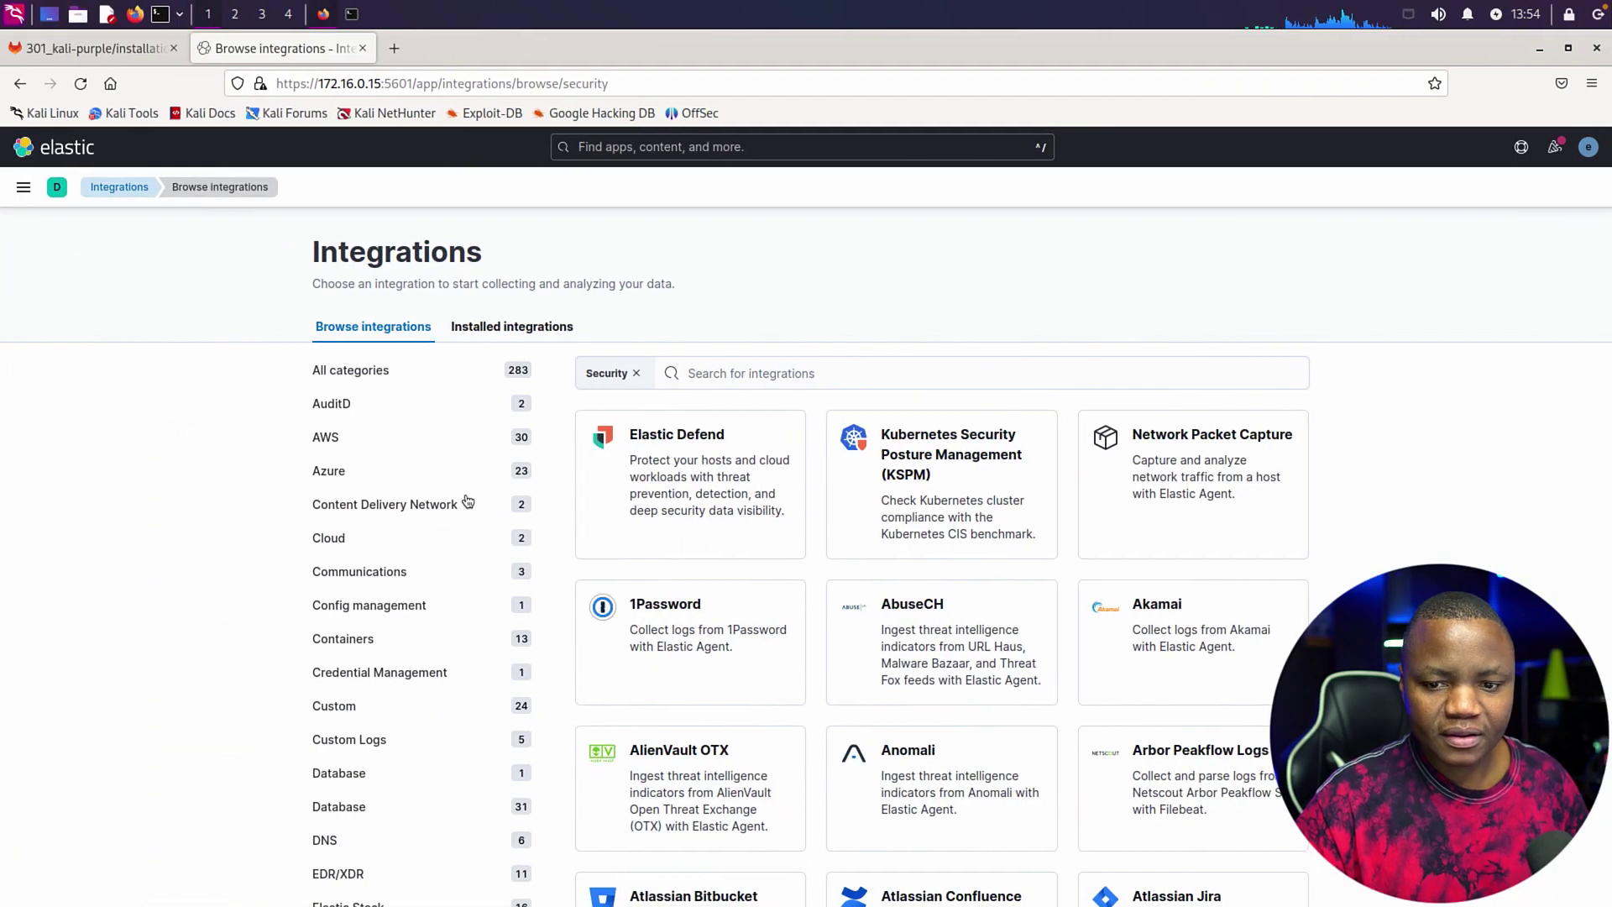
- Search the security integrations for "security" and shorten the search term to "sec"
click(724, 372)
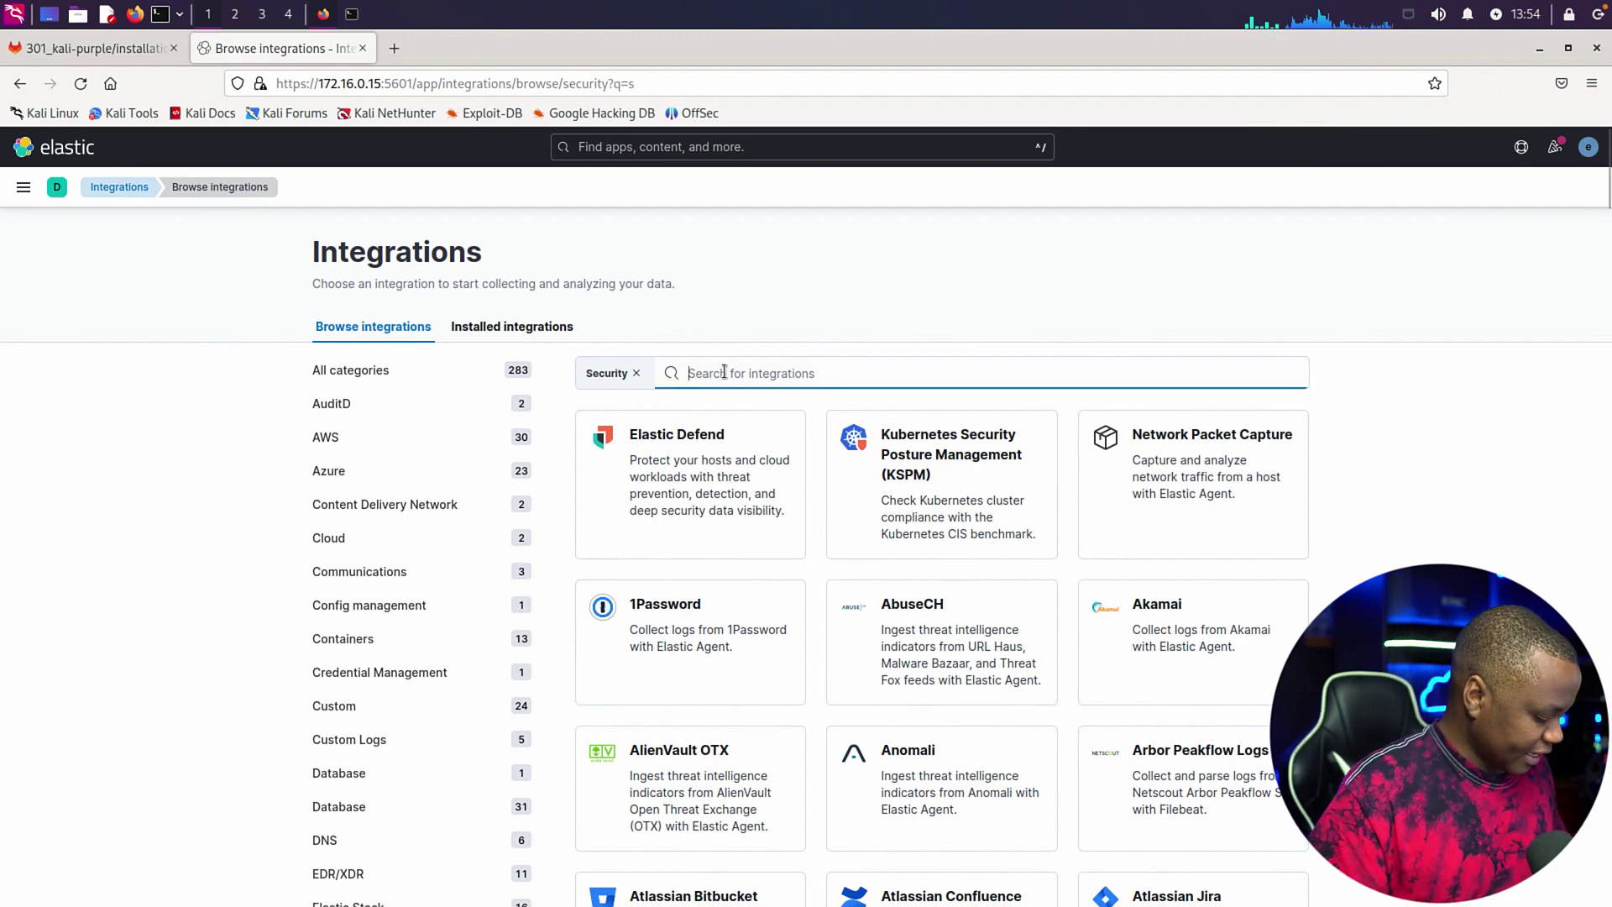
text(security)
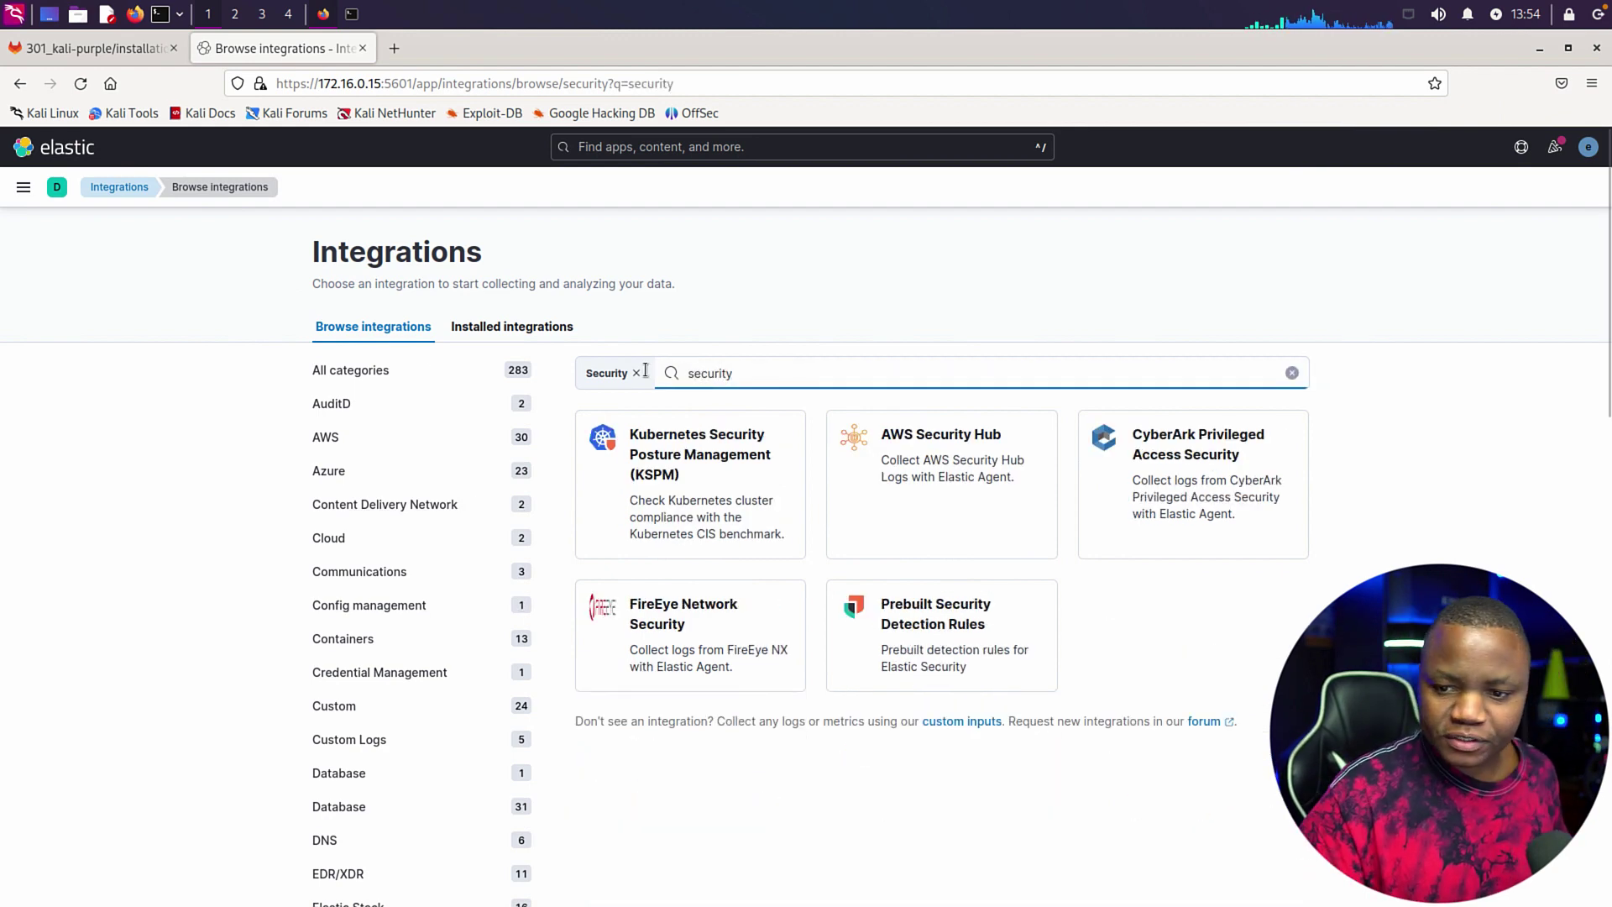
key(BackSpace)
key(BackSpace)
key(BackSpace)
key(BackSpace)
key(BackSpace)
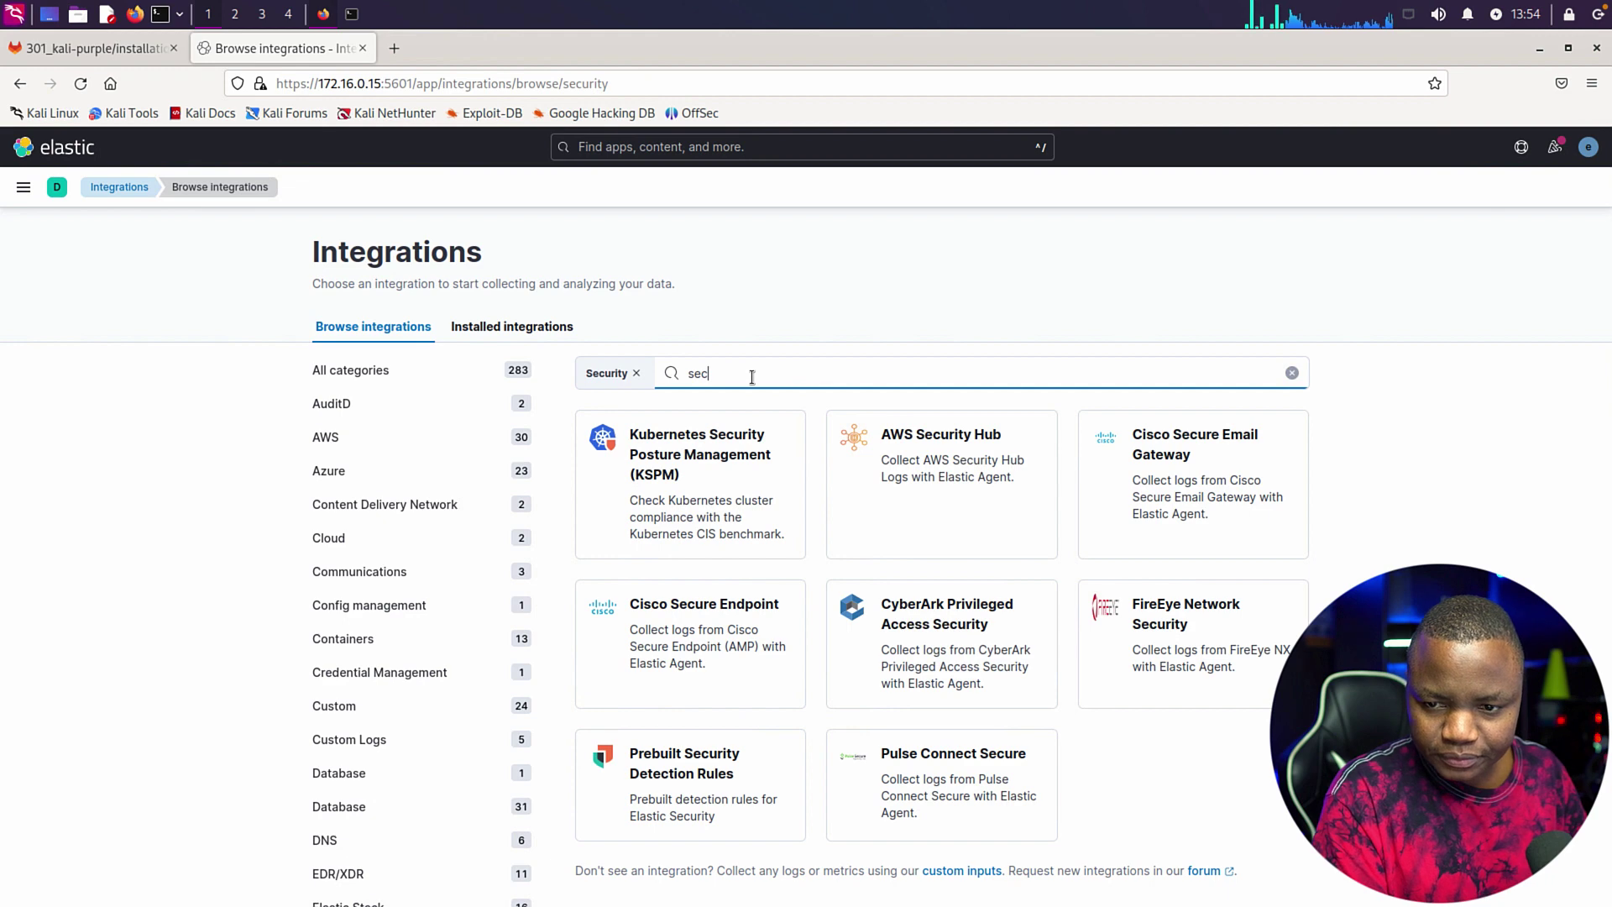
- Replace the integration search term with "elast" and open the Elastic Defend integration
key(BackSpace)
key(BackSpace)
key(BackSpace)
text(elast)
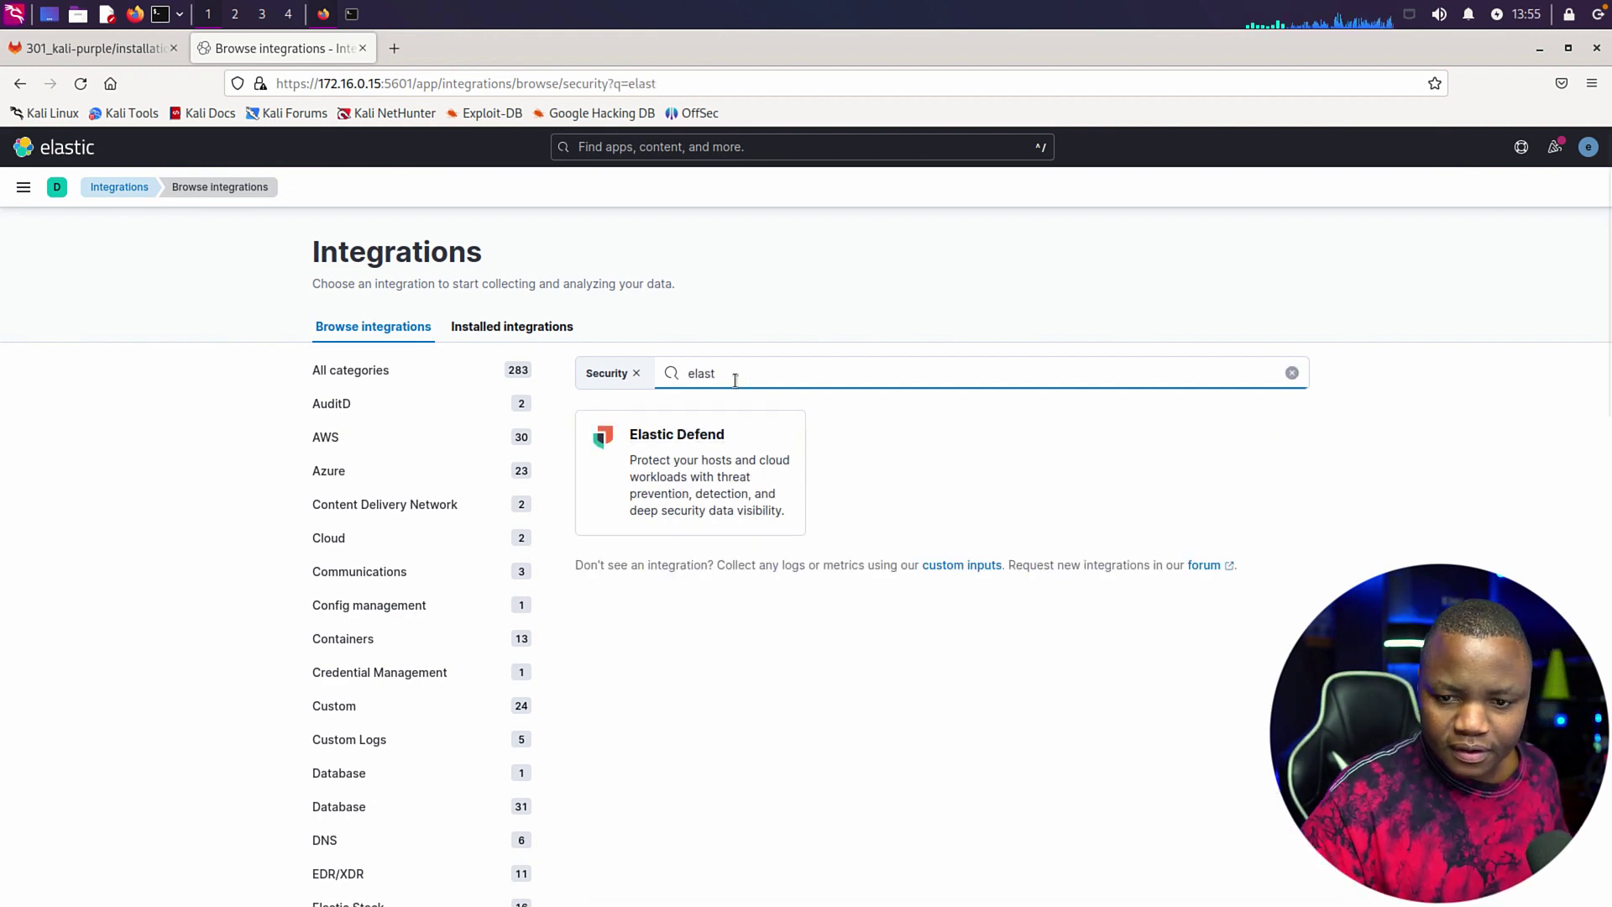
click(678, 438)
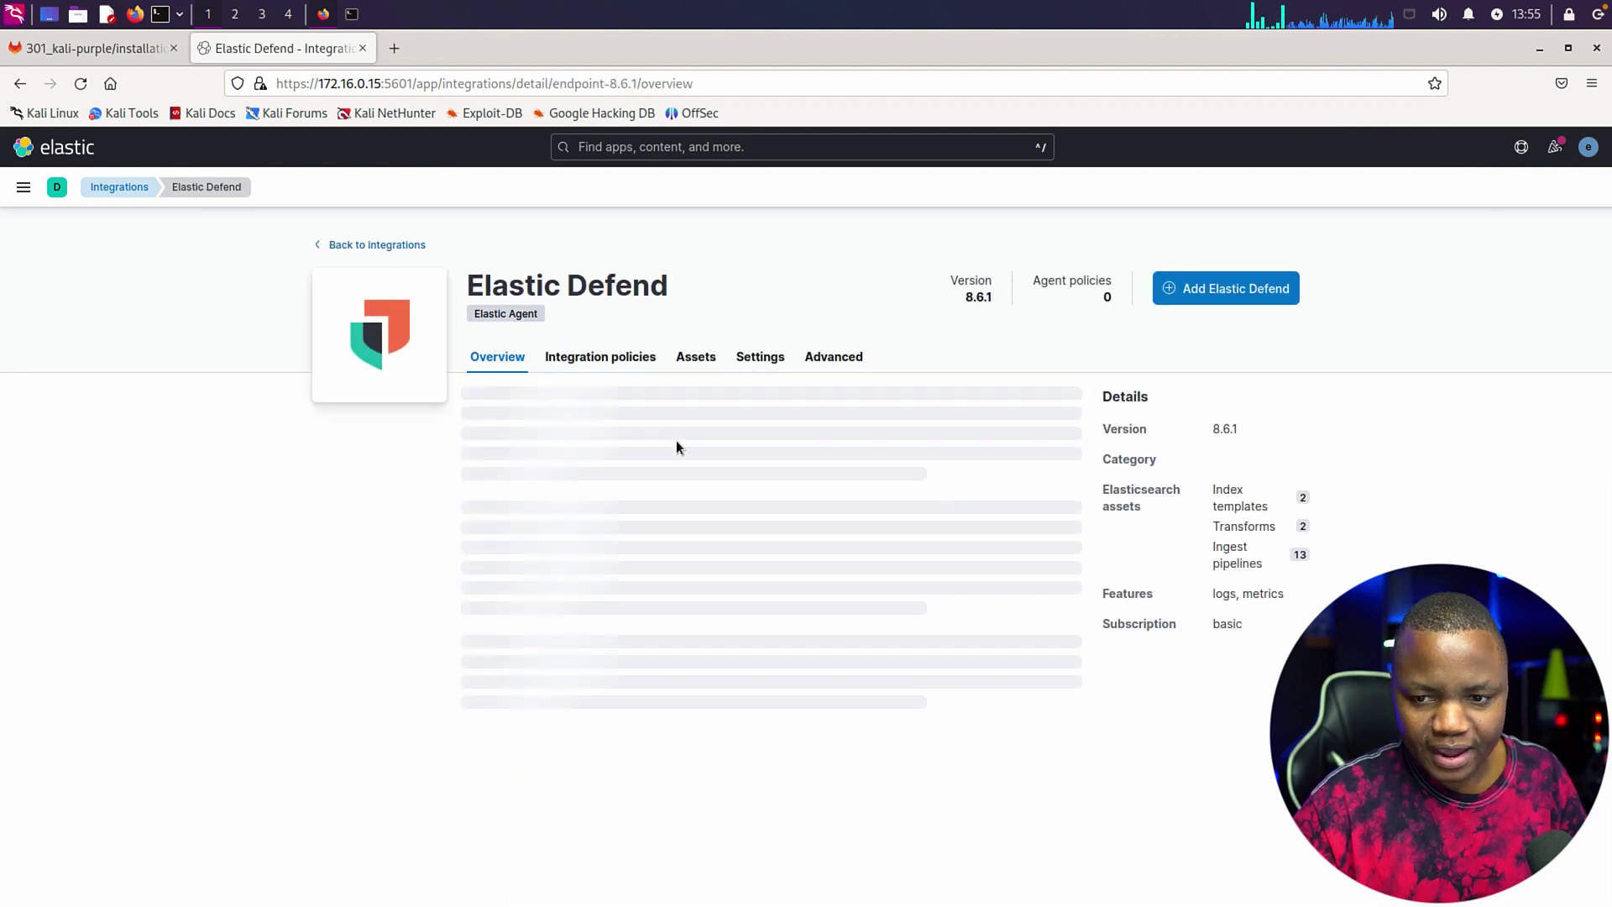
- Start adding Elastic Defend, name the integration windows-defend, and choose Traditional Endpoints as the environment to protect
click(1217, 294)
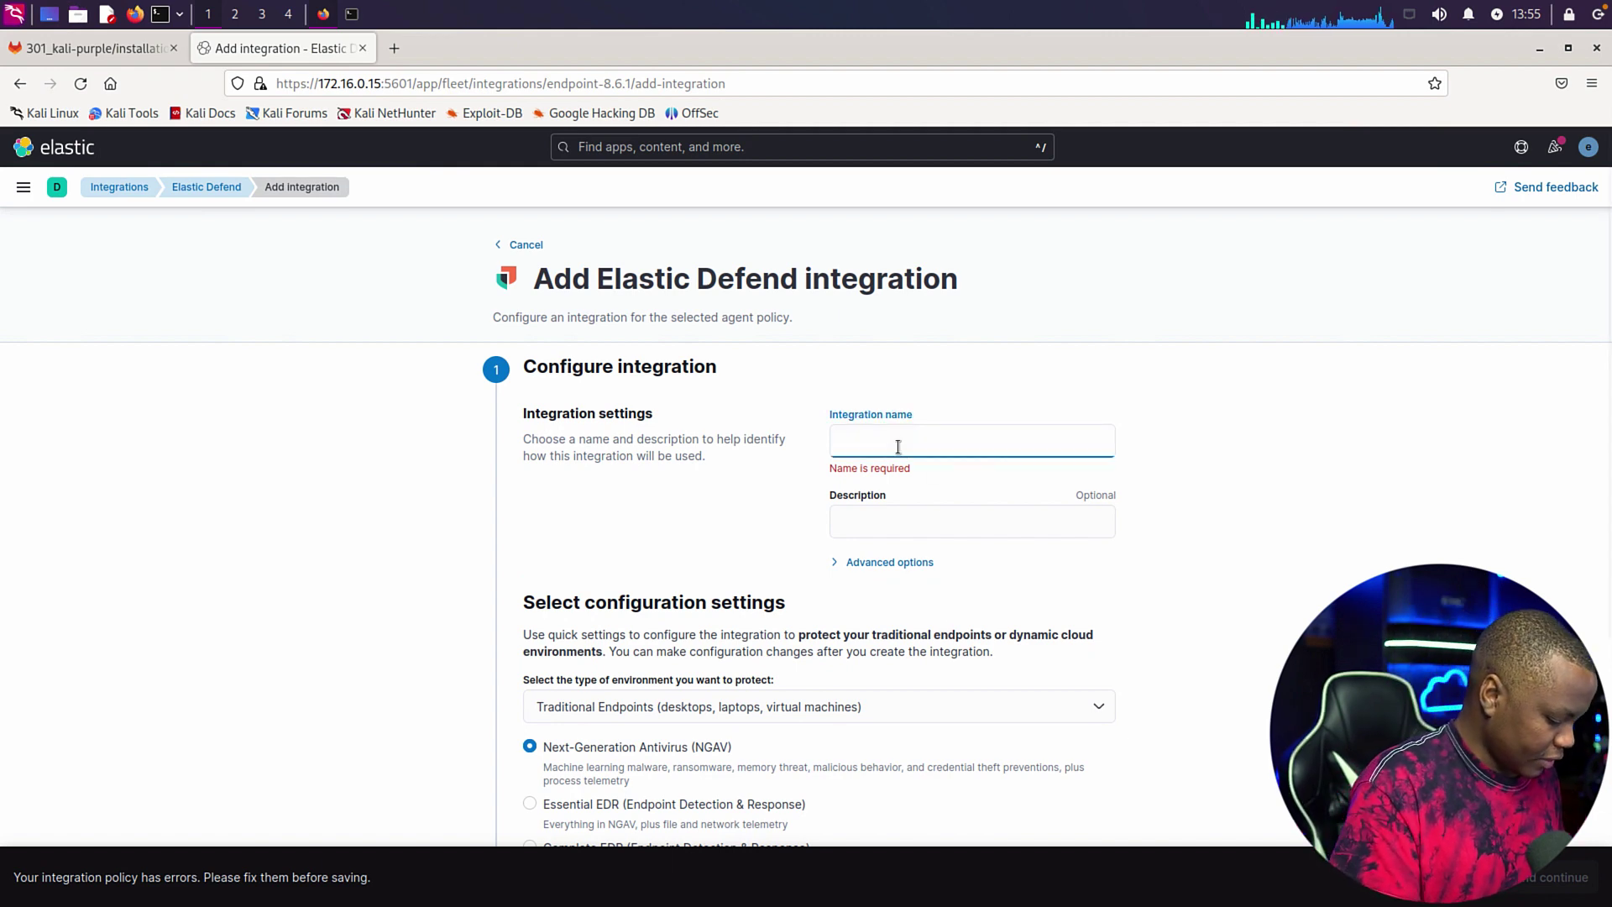
text(windoe)
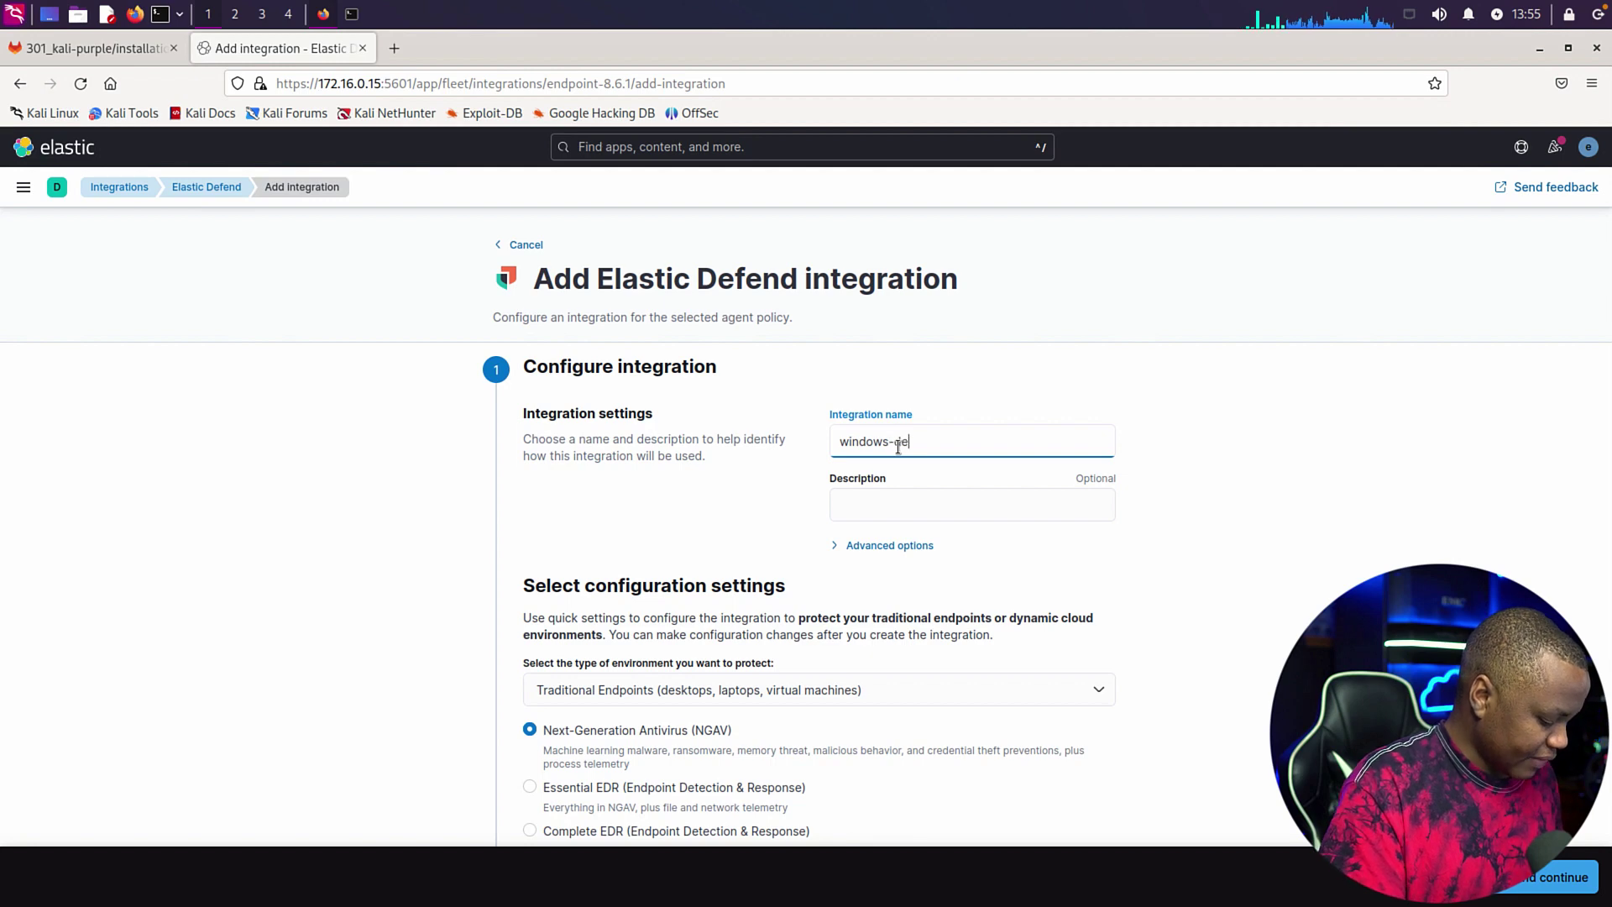
text(s-defend)
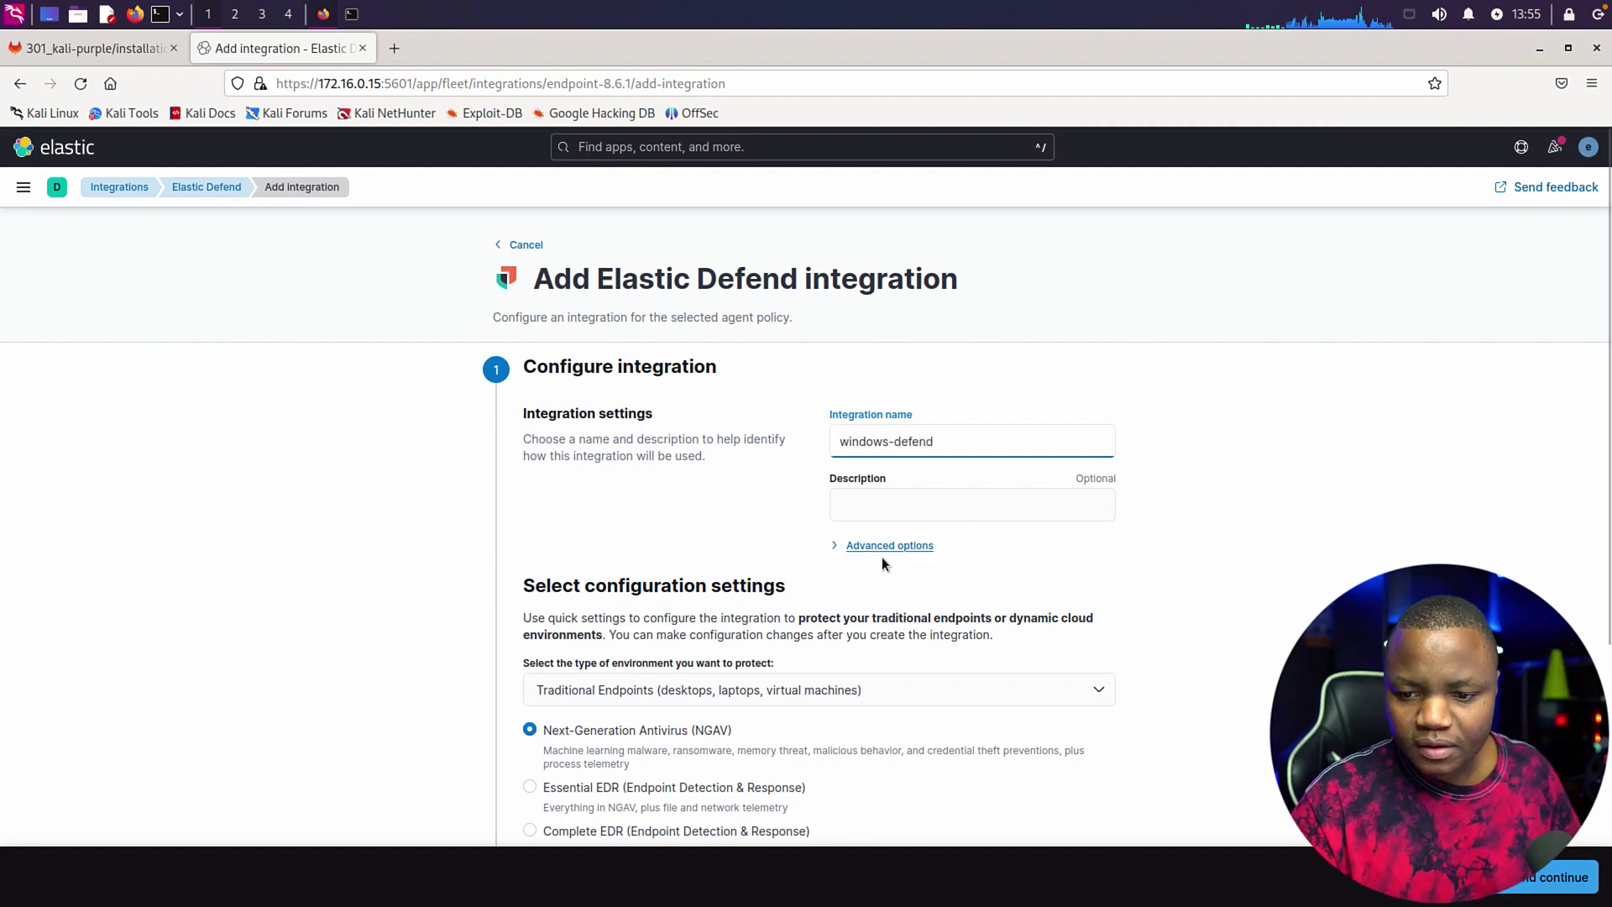
scroll(894, 559, down, 3)
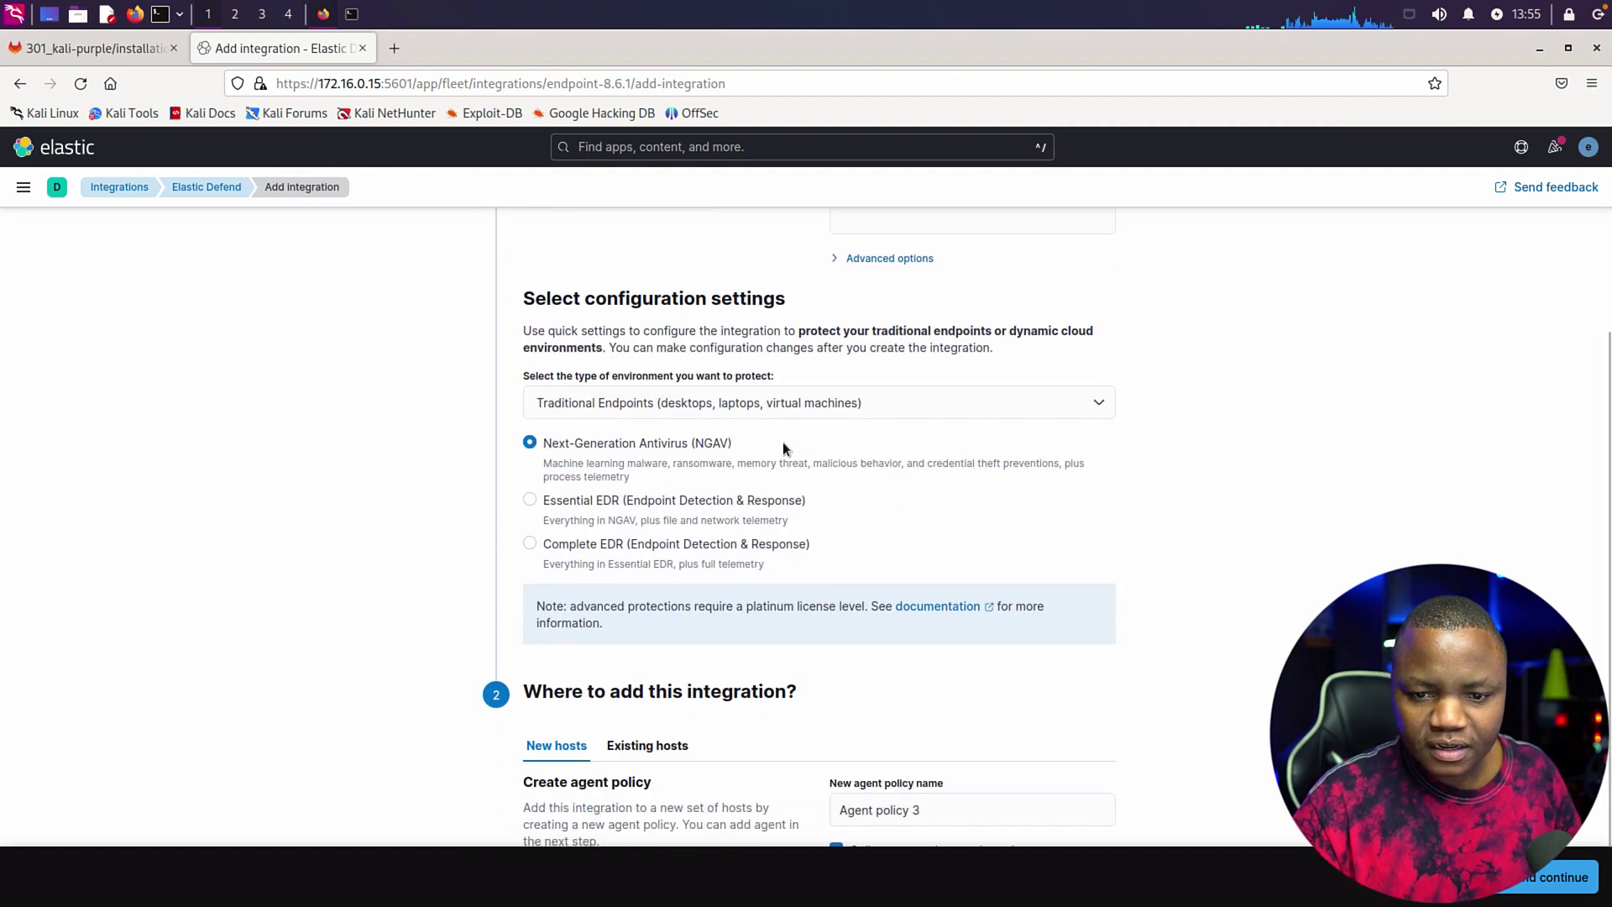
click(912, 414)
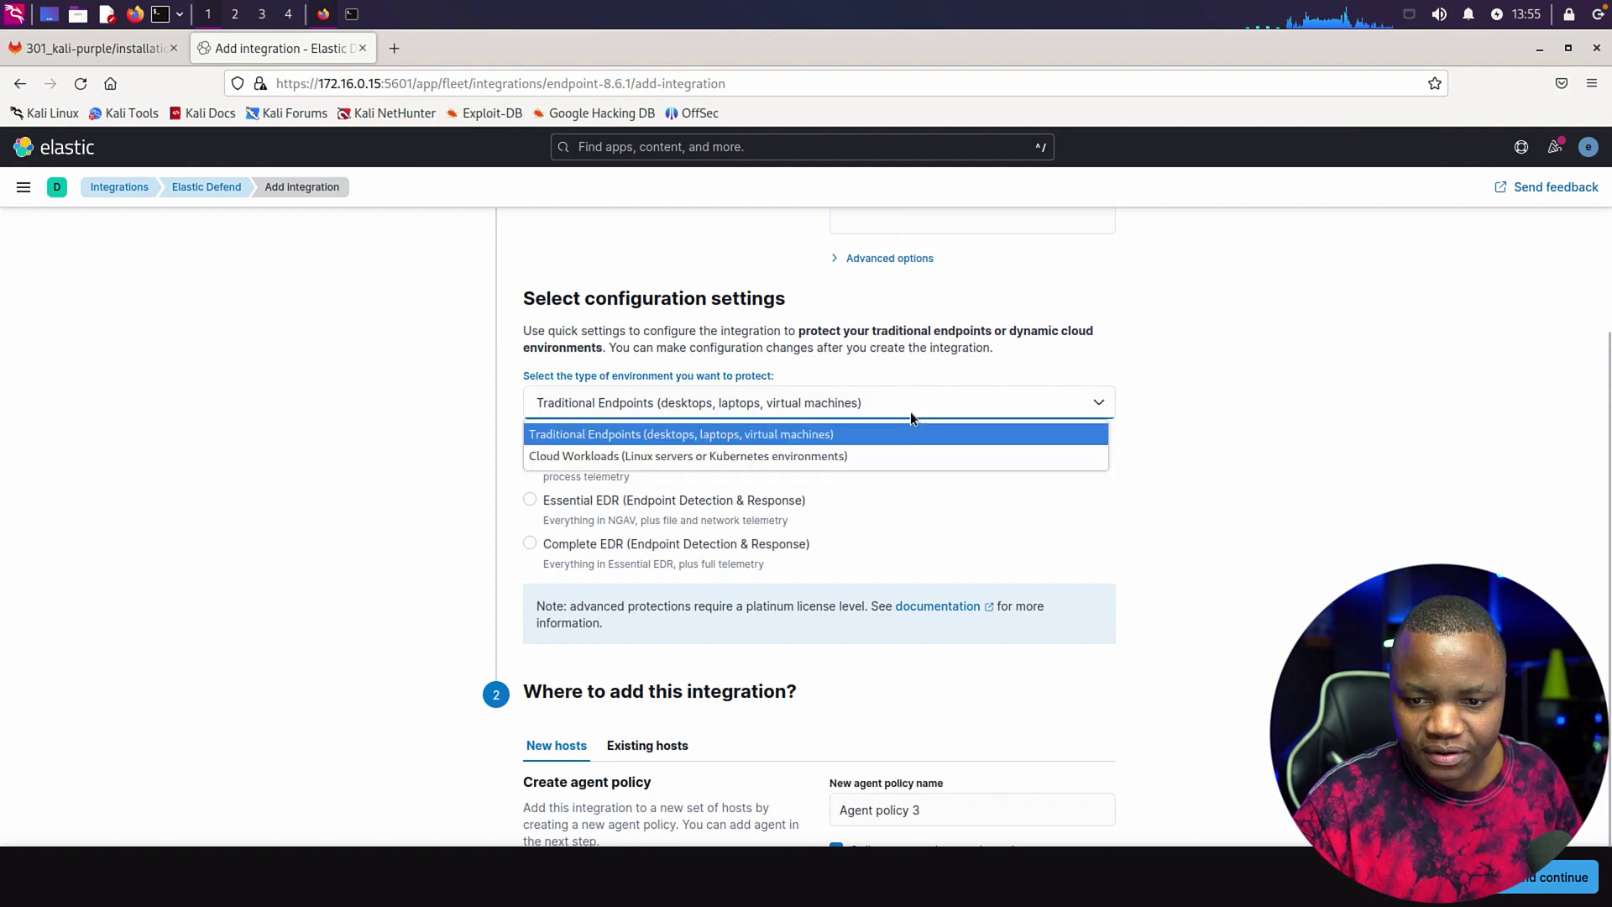
click(659, 434)
scroll(785, 498, down, 1)
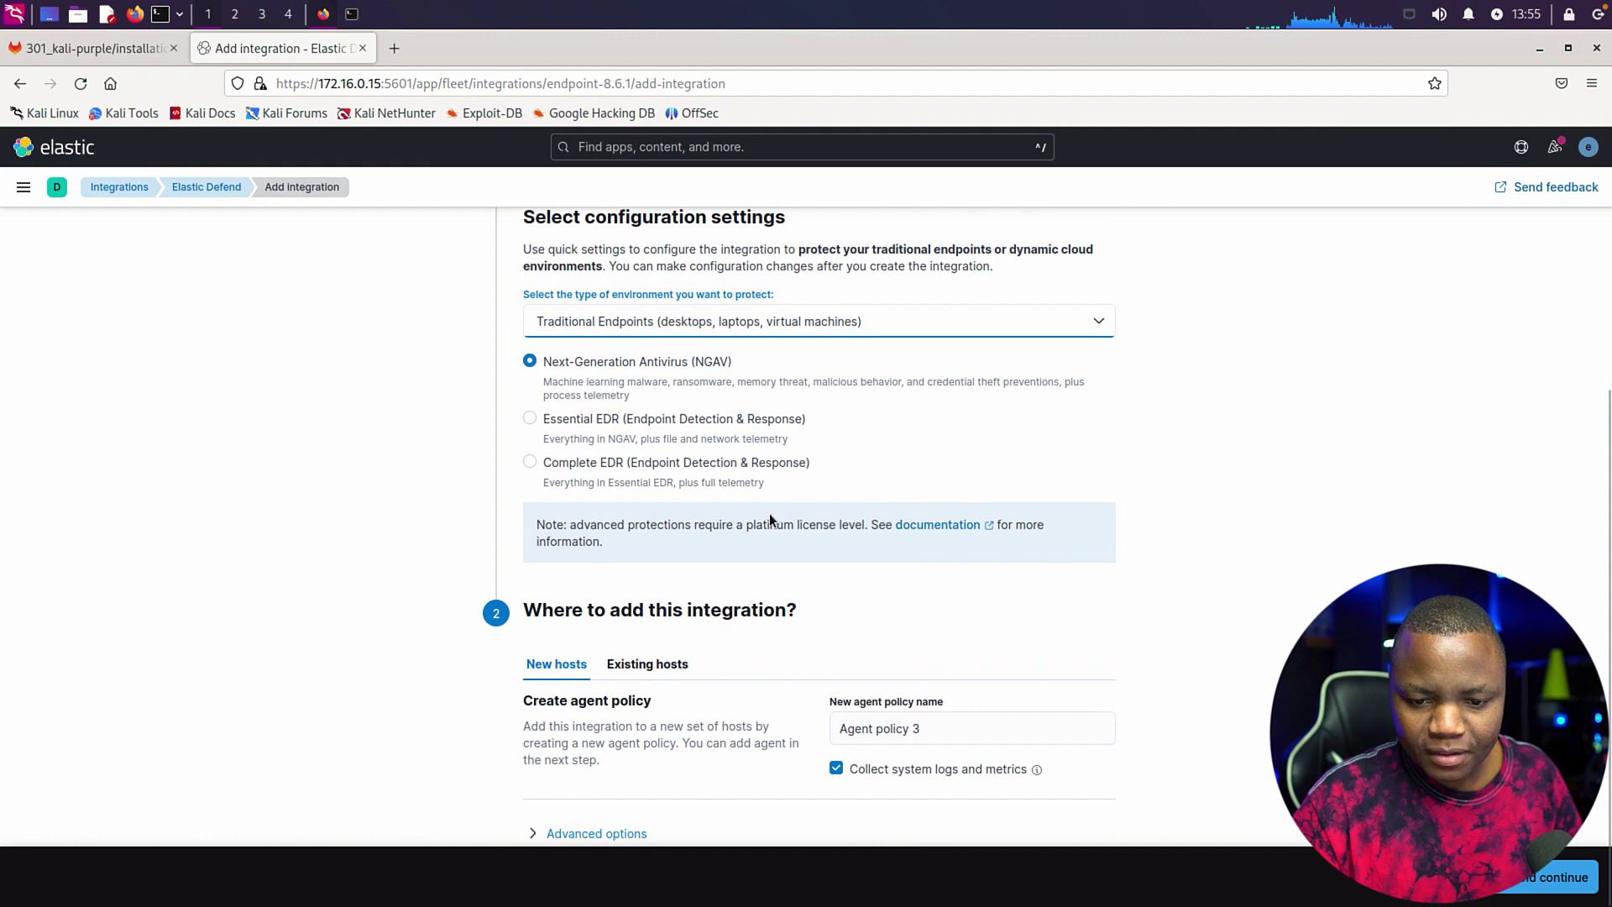
- Name the new agent policy "windows defend policy" and save the integration
click(865, 728)
key(ctrl+a)
key(BackSpace)
text(w)
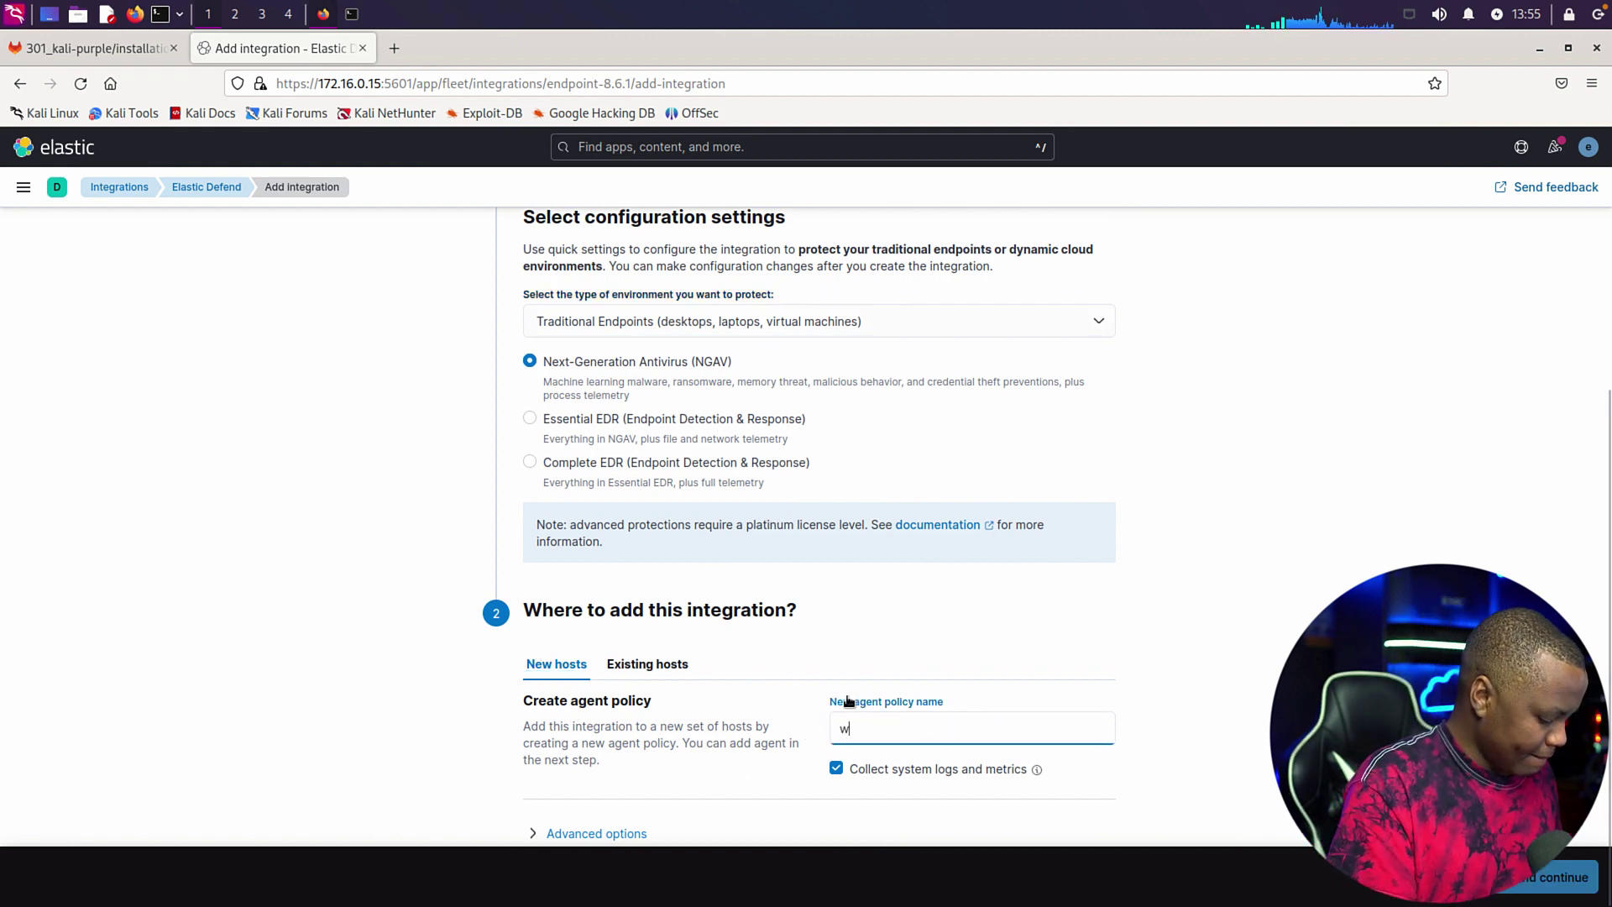
text(indows d)
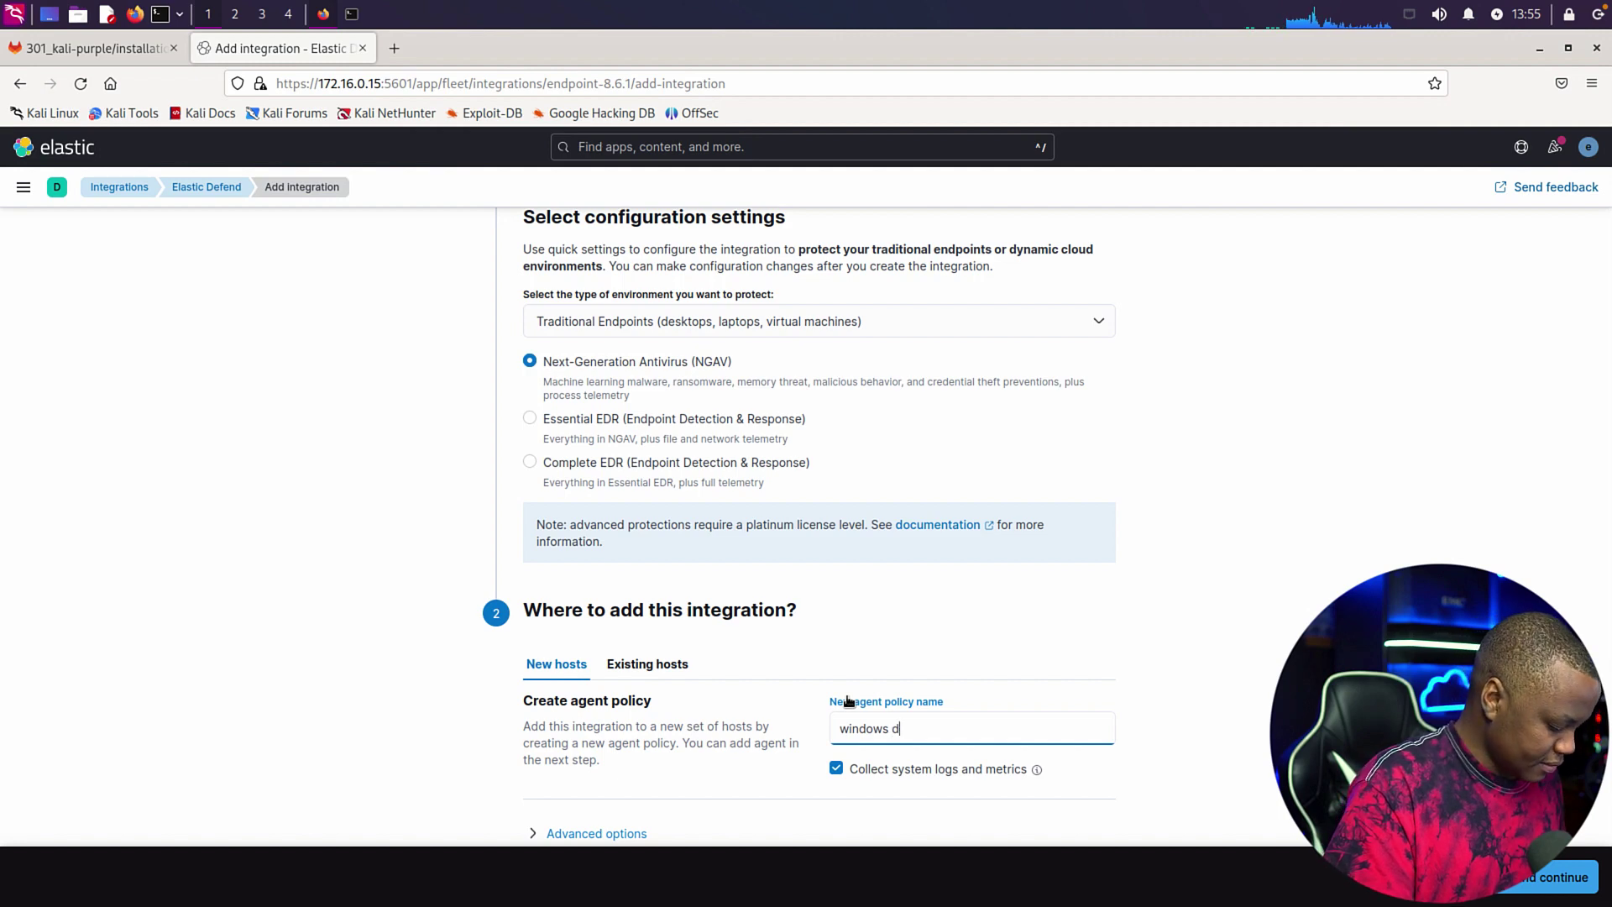
text(efend polic)
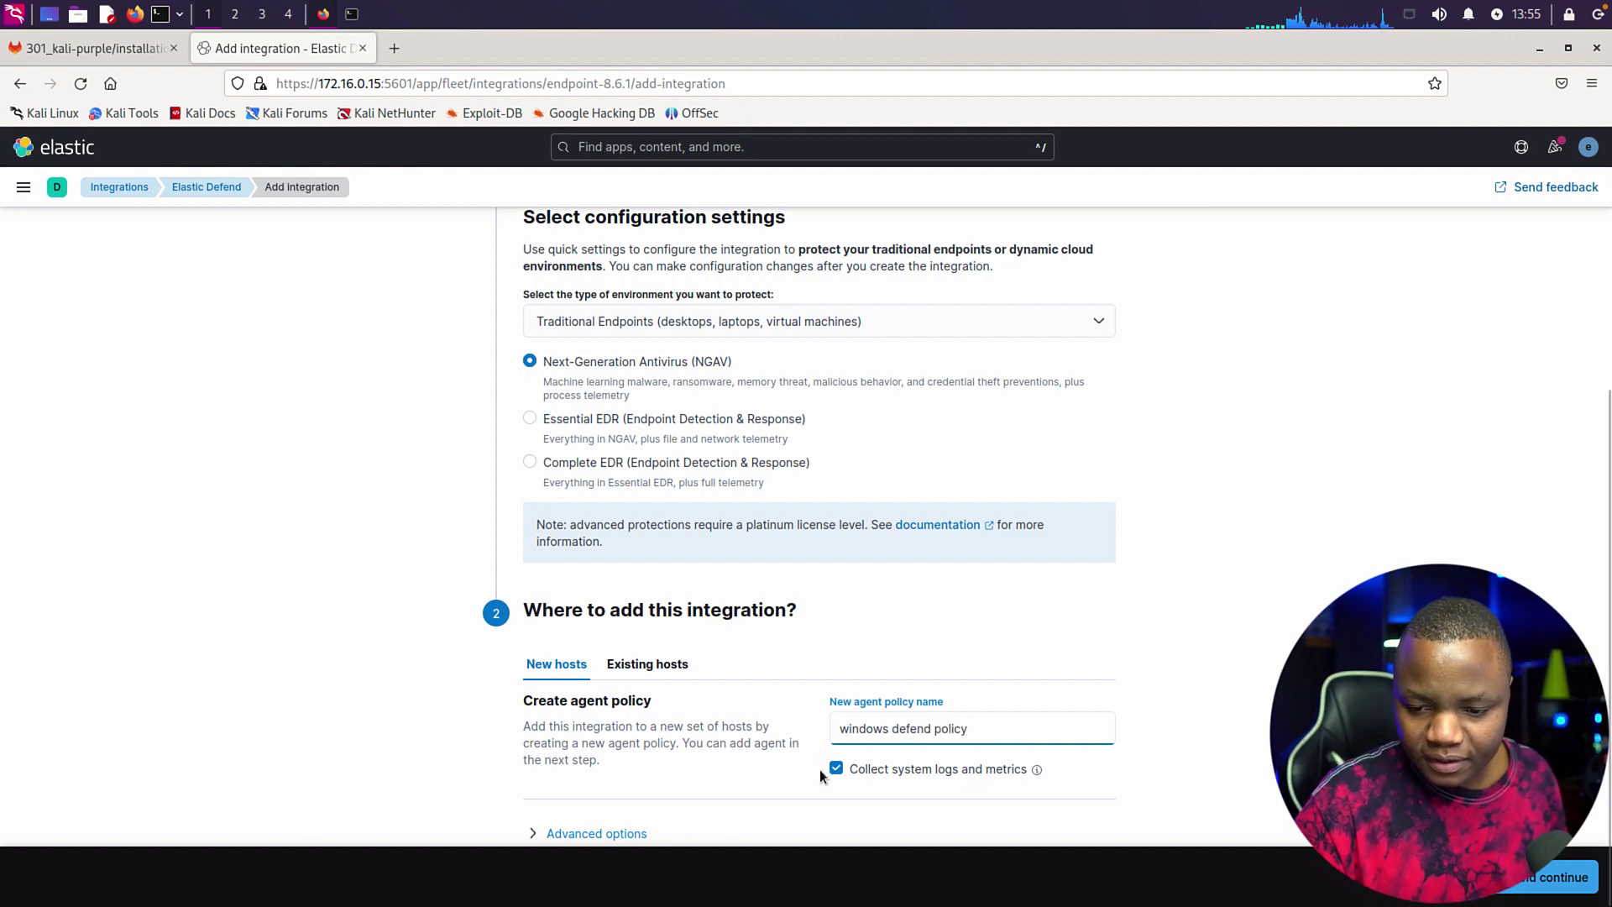
text(y)
click(1563, 876)
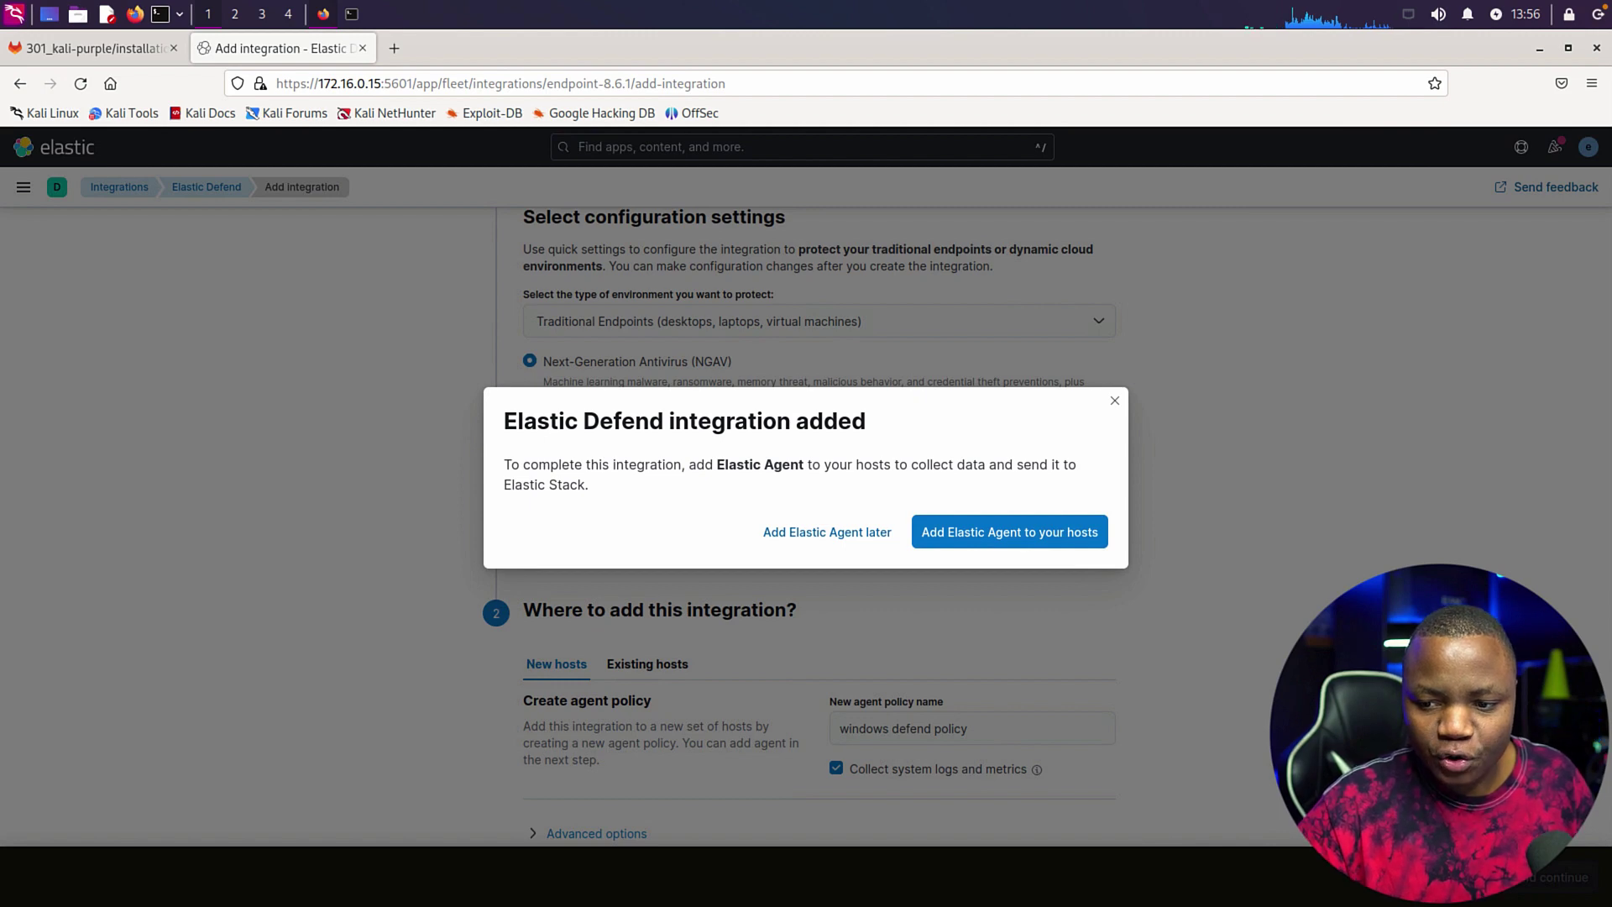
- Continue to adding Elastic Agent to the hosts, start adding a Fleet Server, and copy its Linux Tar install commands
click(957, 533)
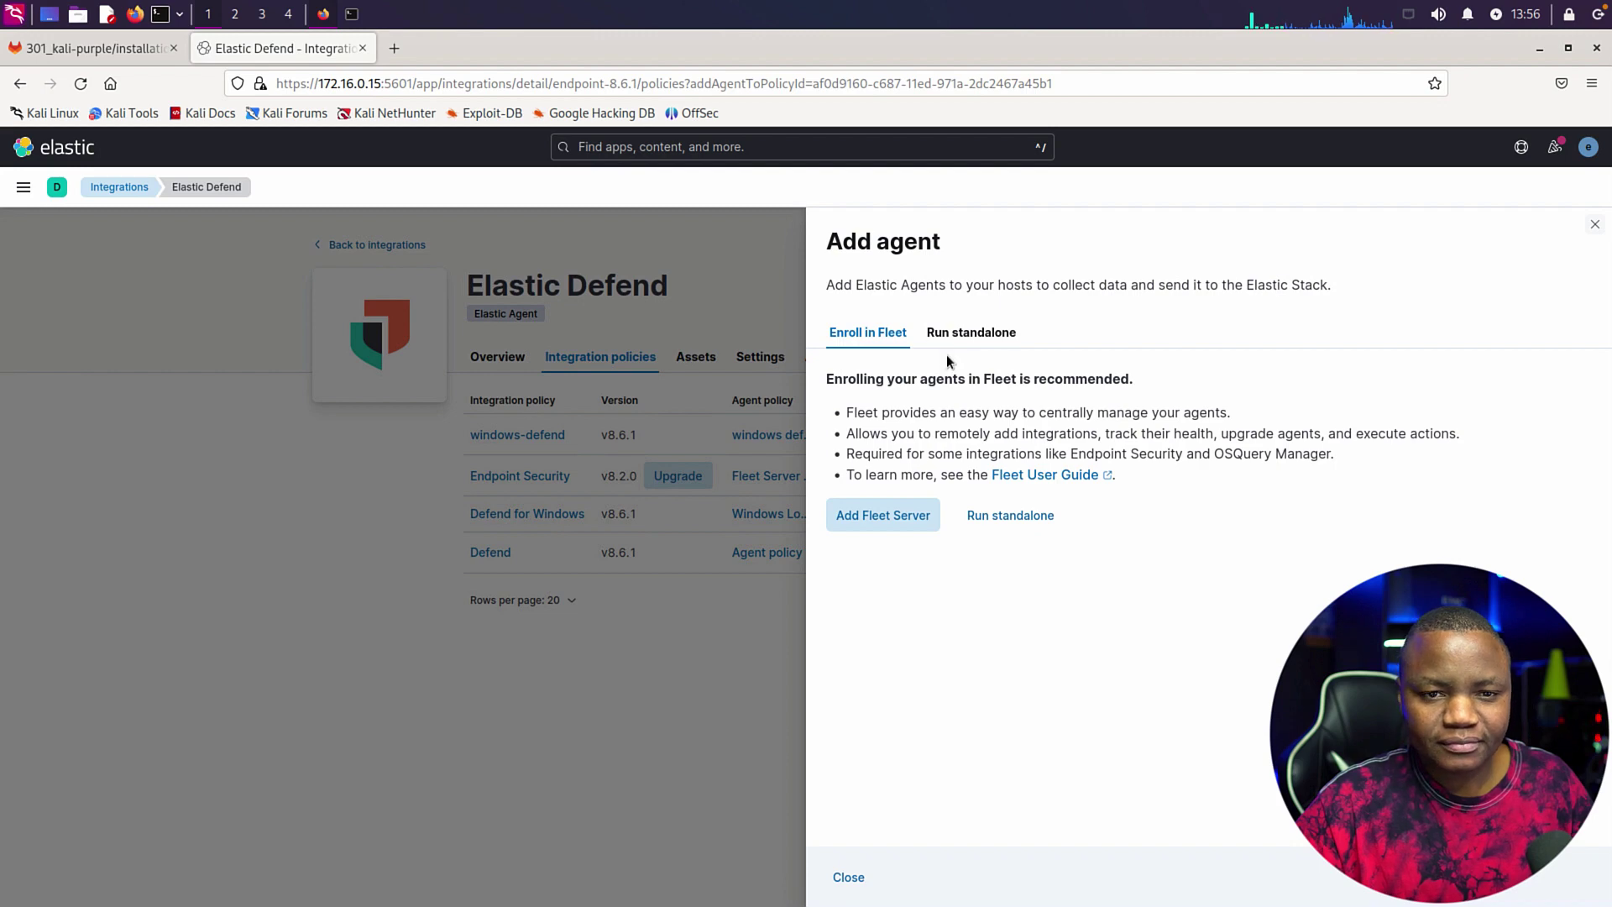
click(869, 515)
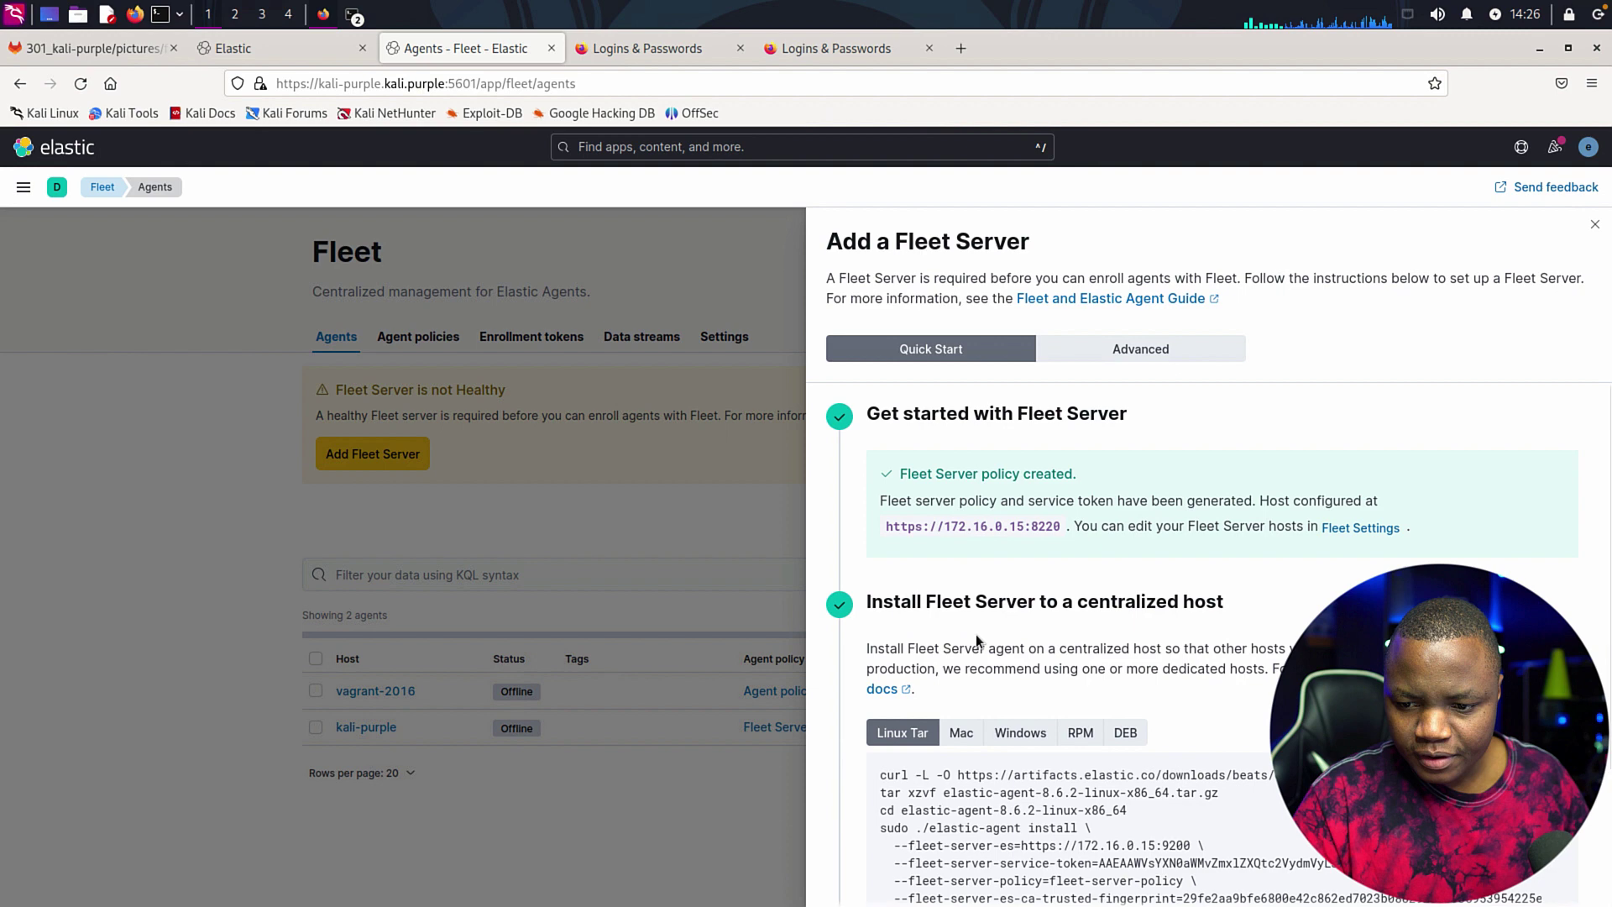
scroll(974, 643, down, 2)
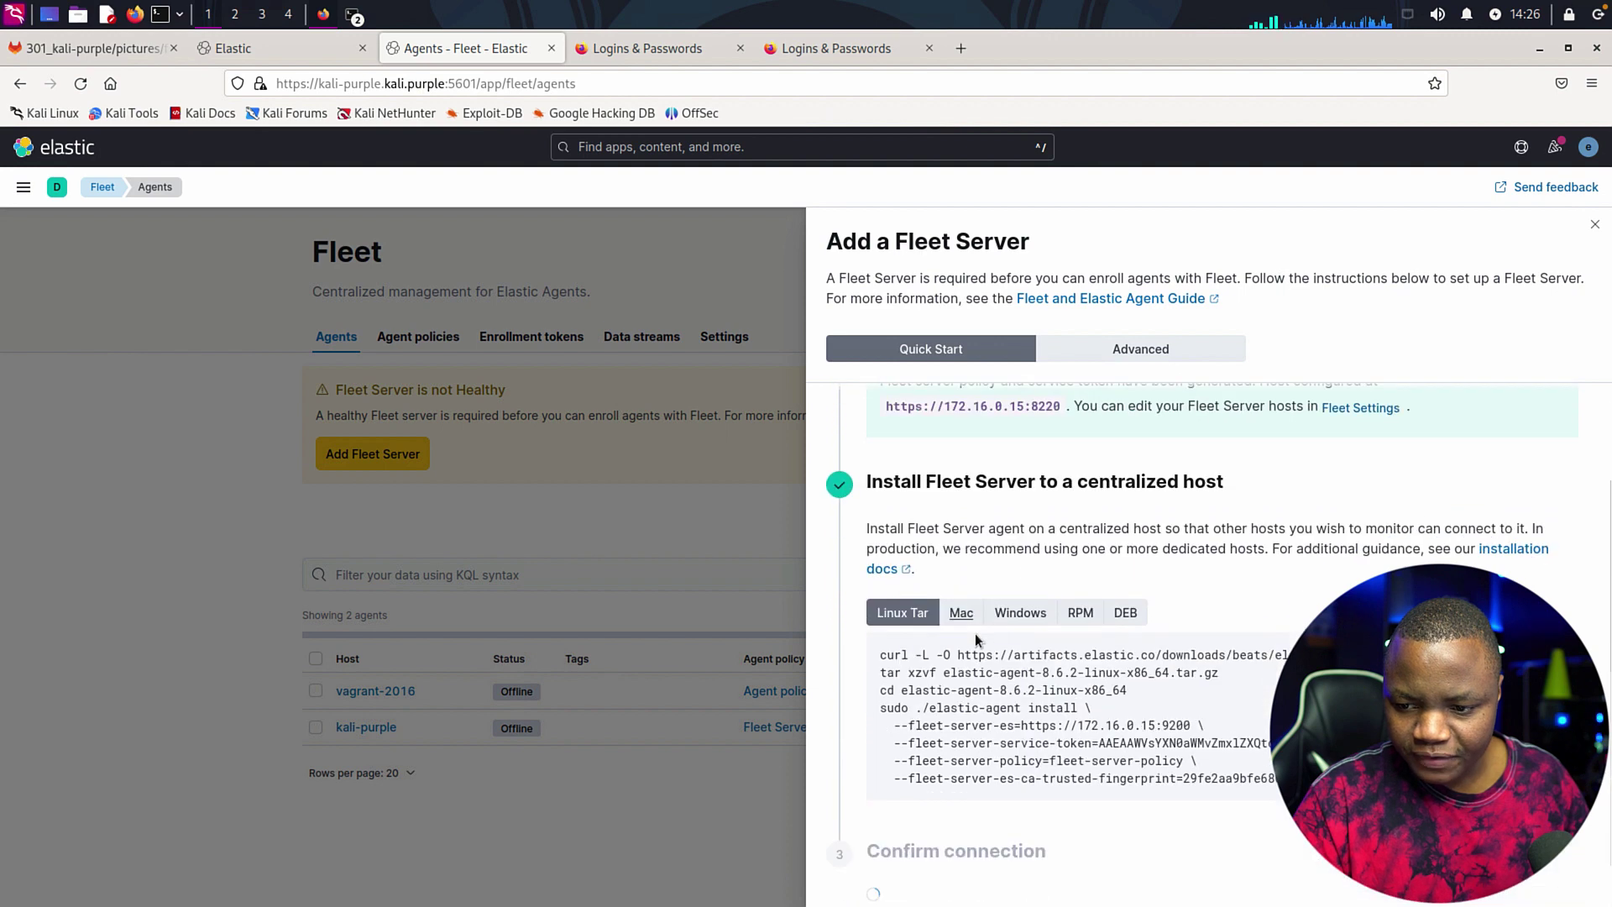
scroll(977, 640, down, 1)
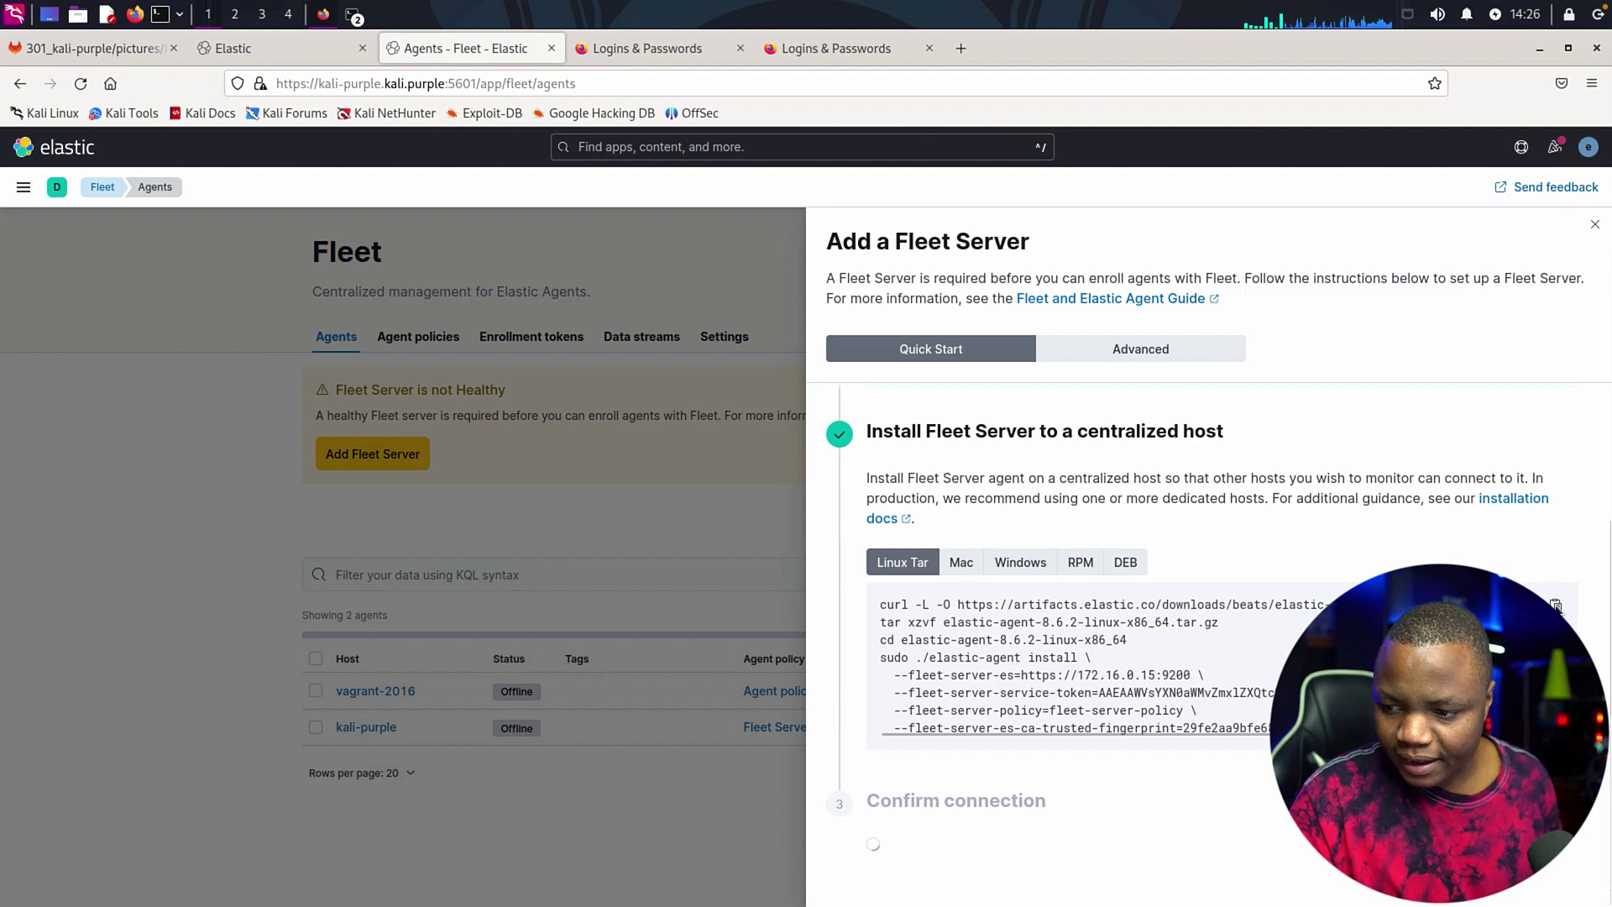
click(1556, 605)
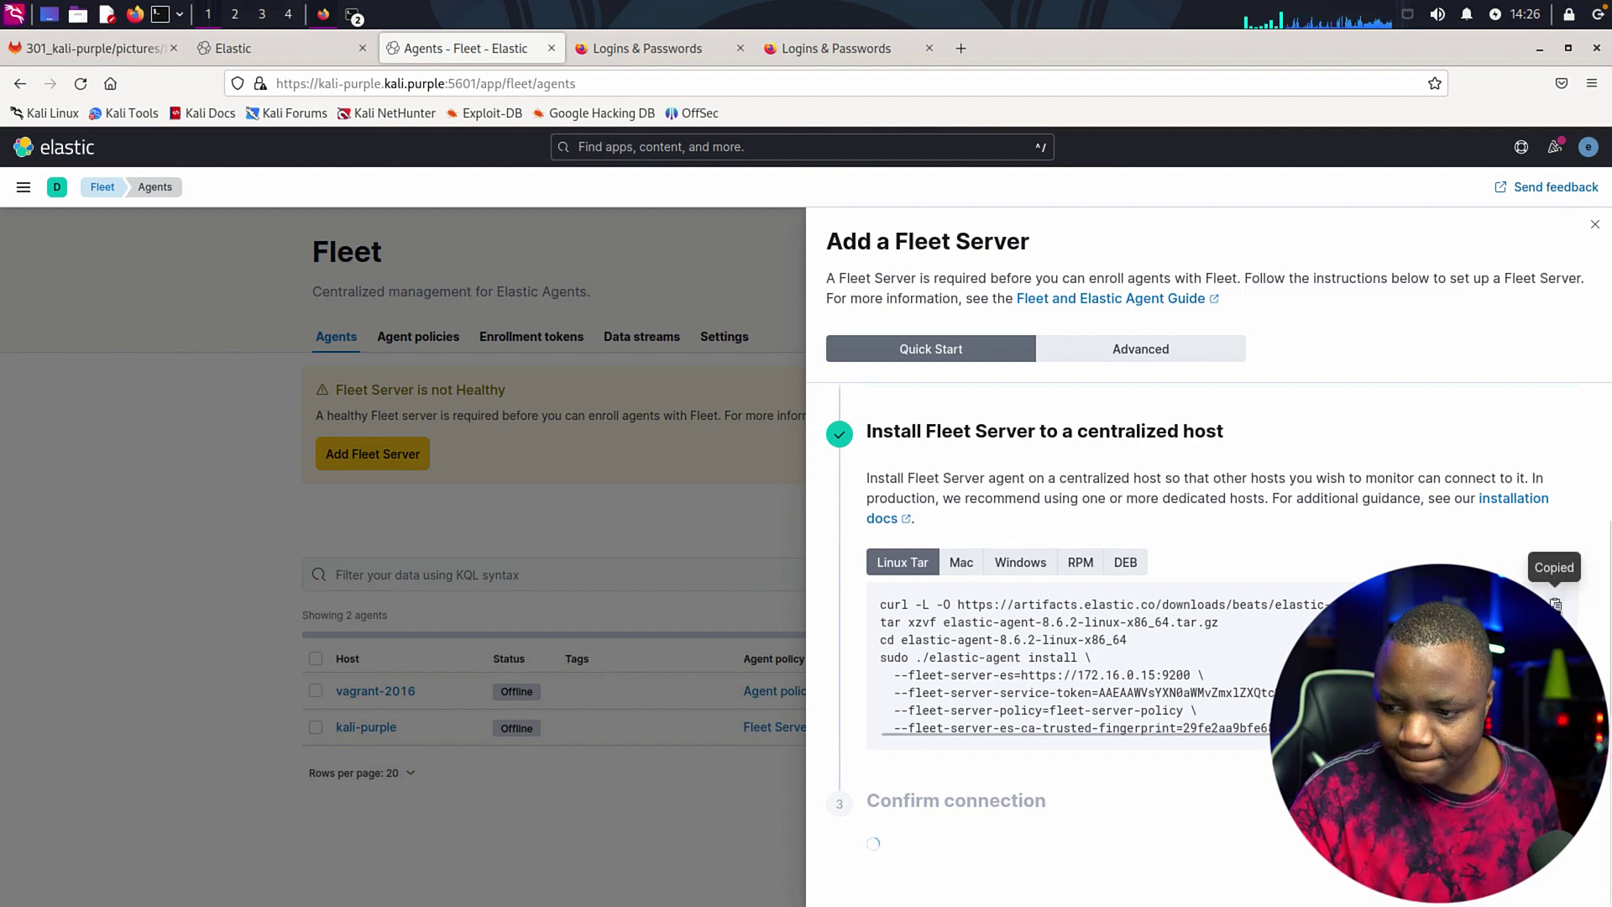
- Switch to the terminal, submit the sudo password for a root shell, and run the copied Fleet Server install commands containing the service token
click(352, 14)
click(392, 46)
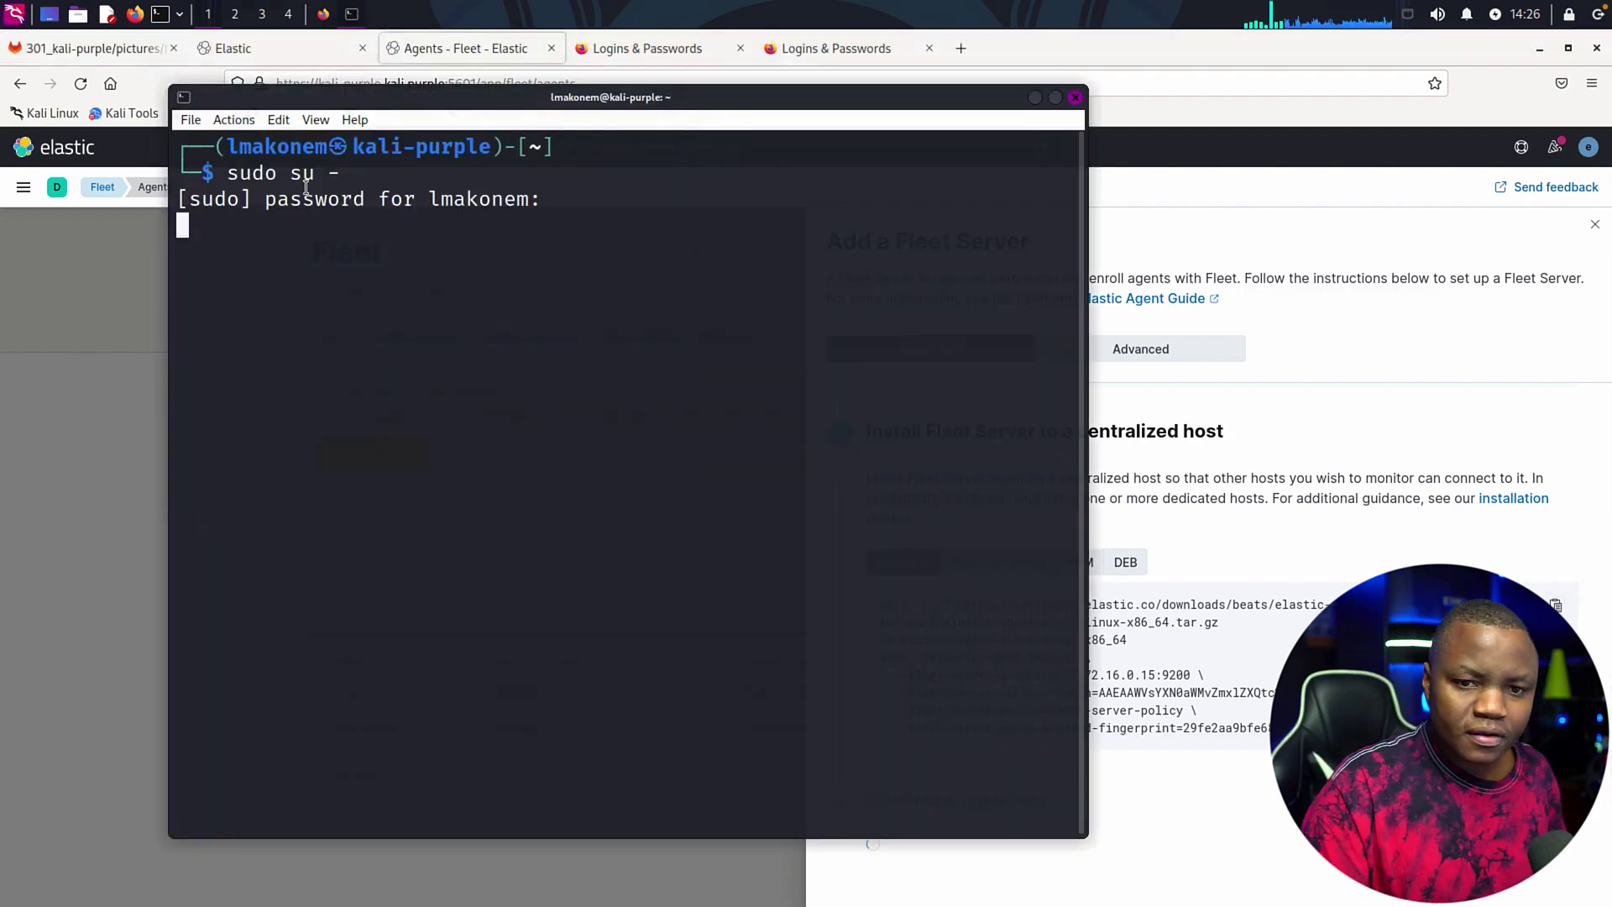
key(Return)
right_click(289, 261)
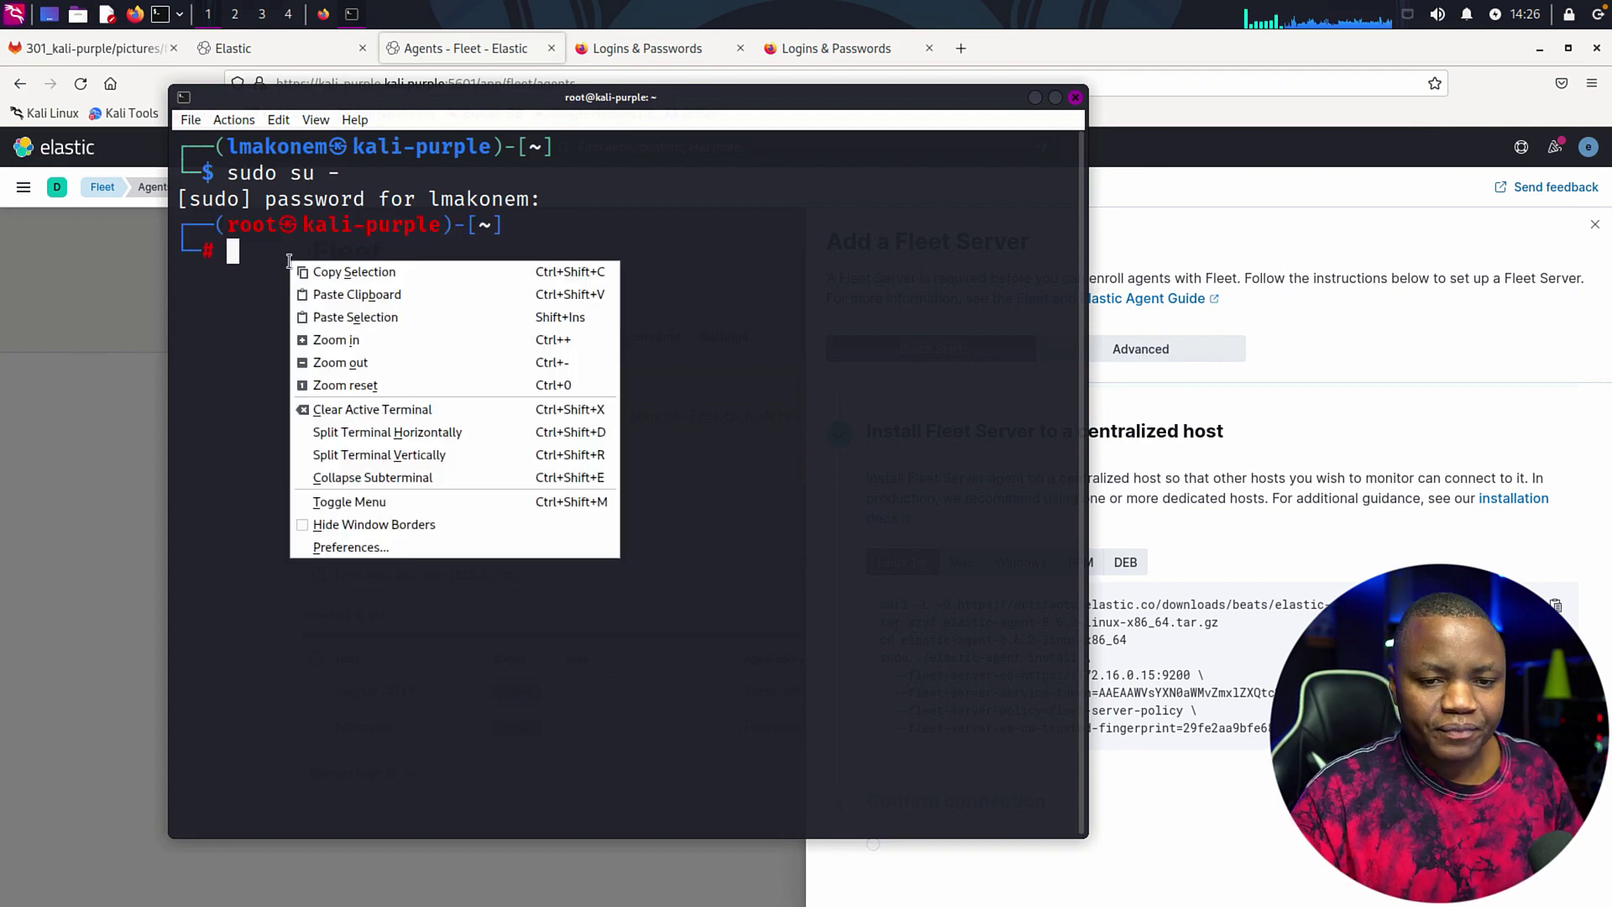
click(350, 294)
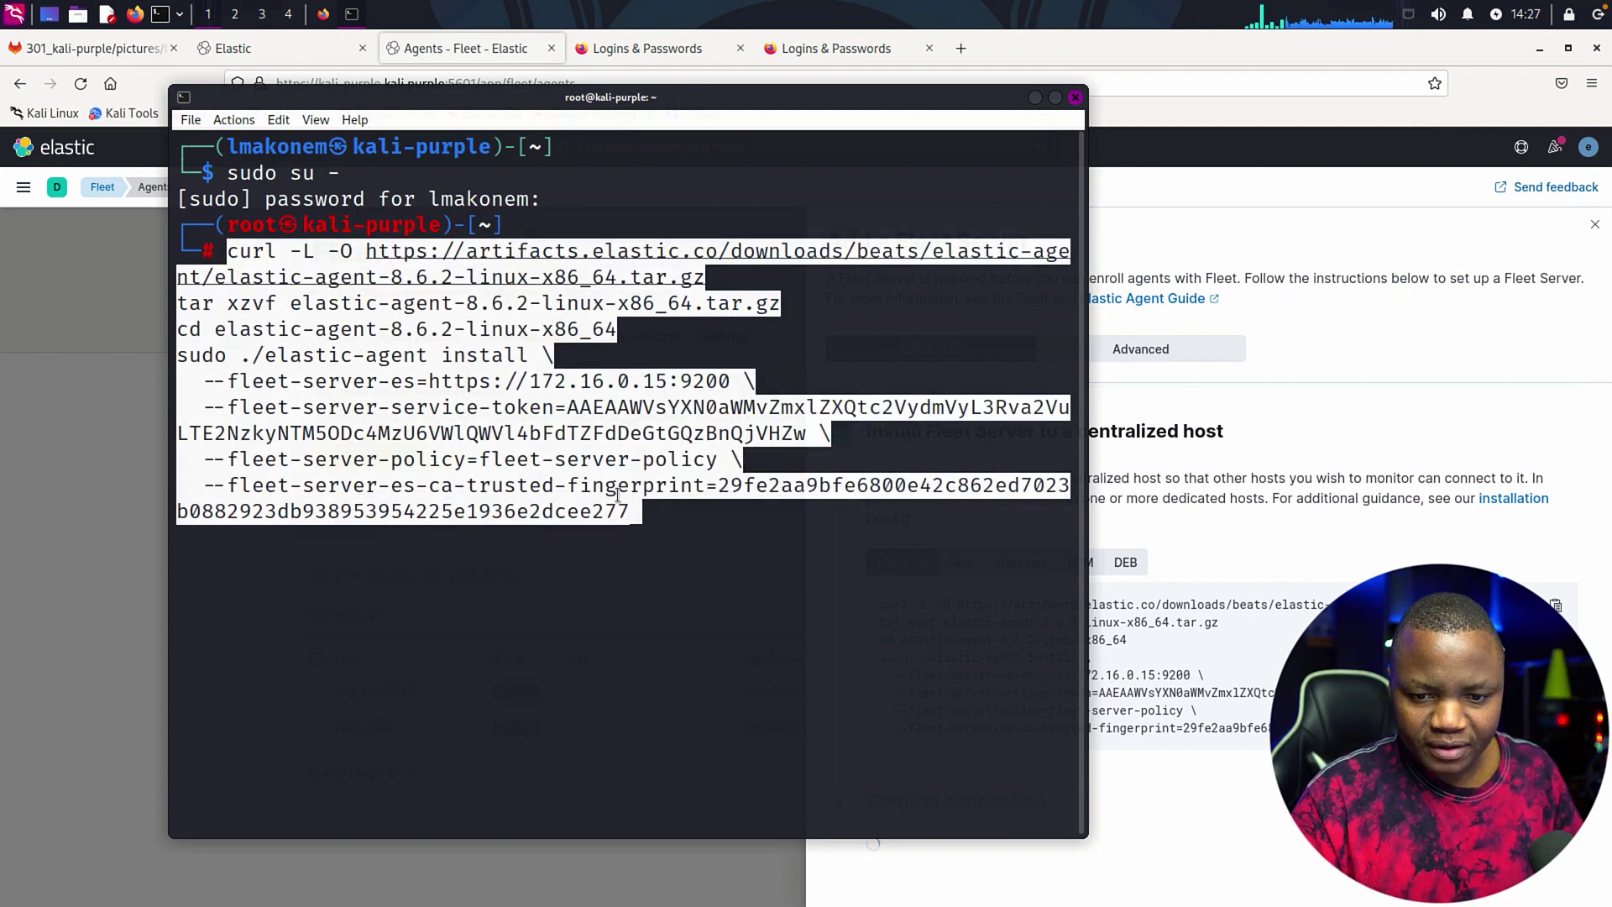
key(Return)
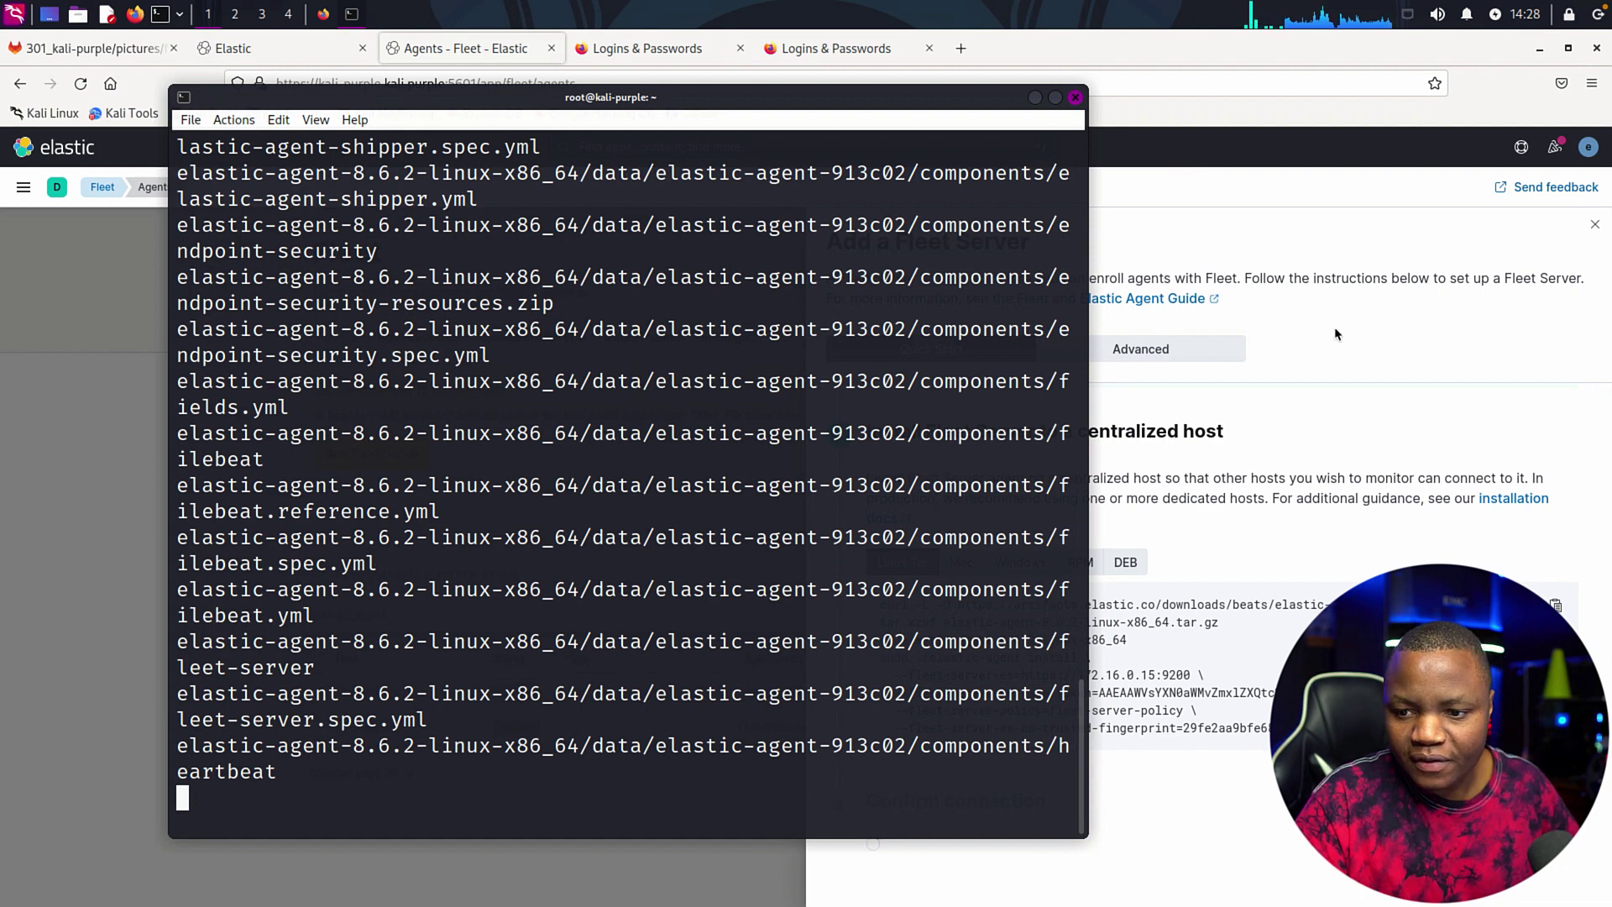
click(1034, 98)
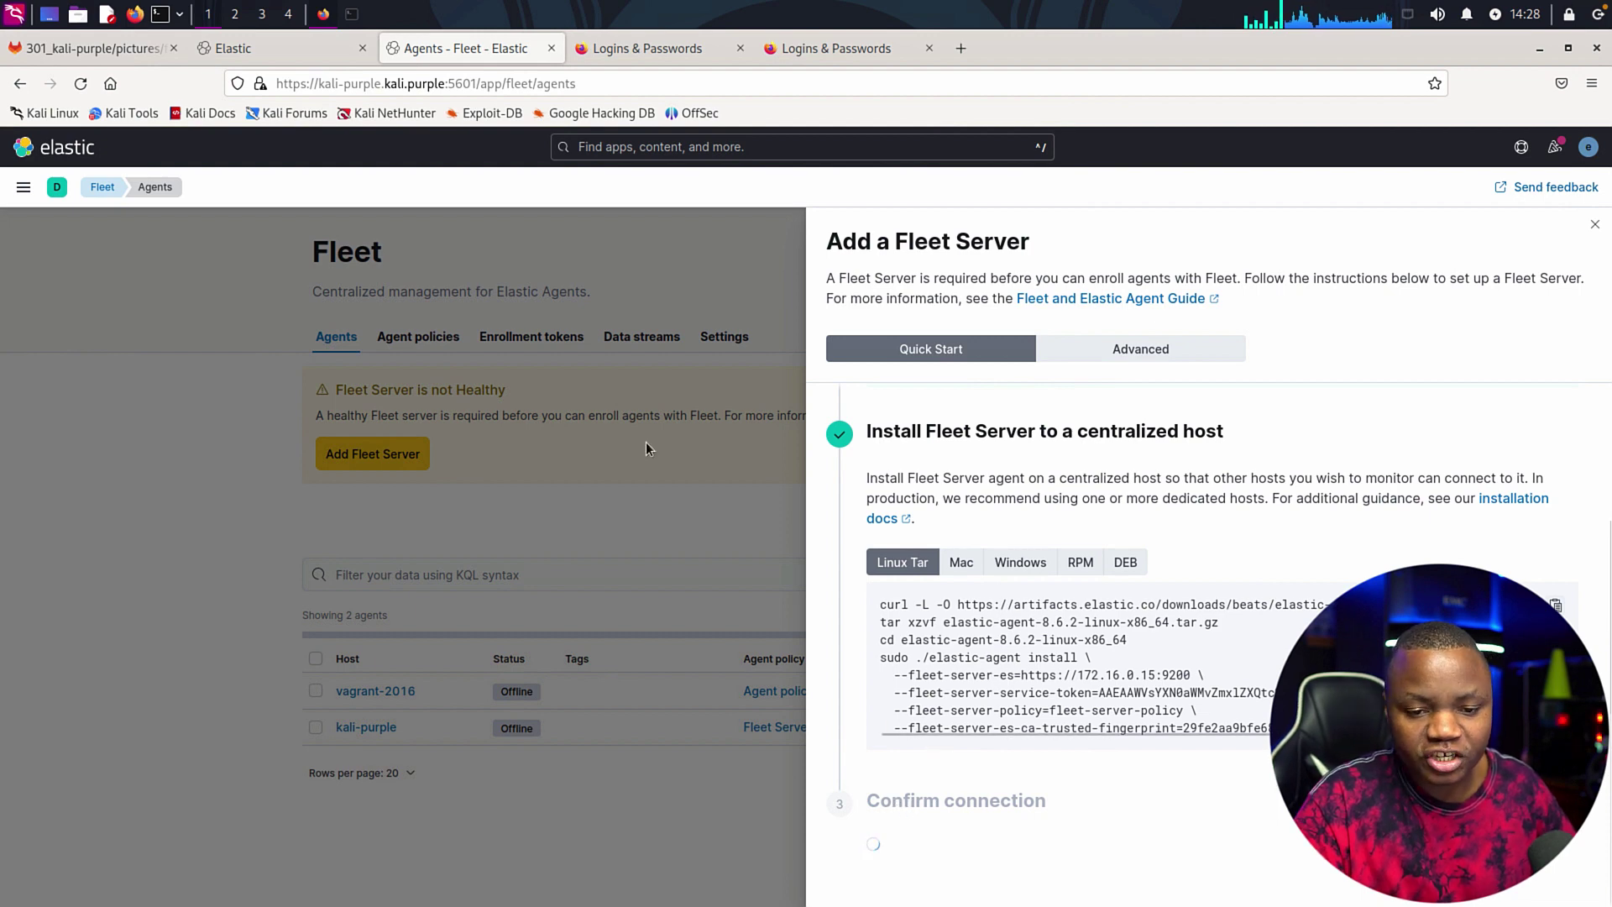
click(352, 16)
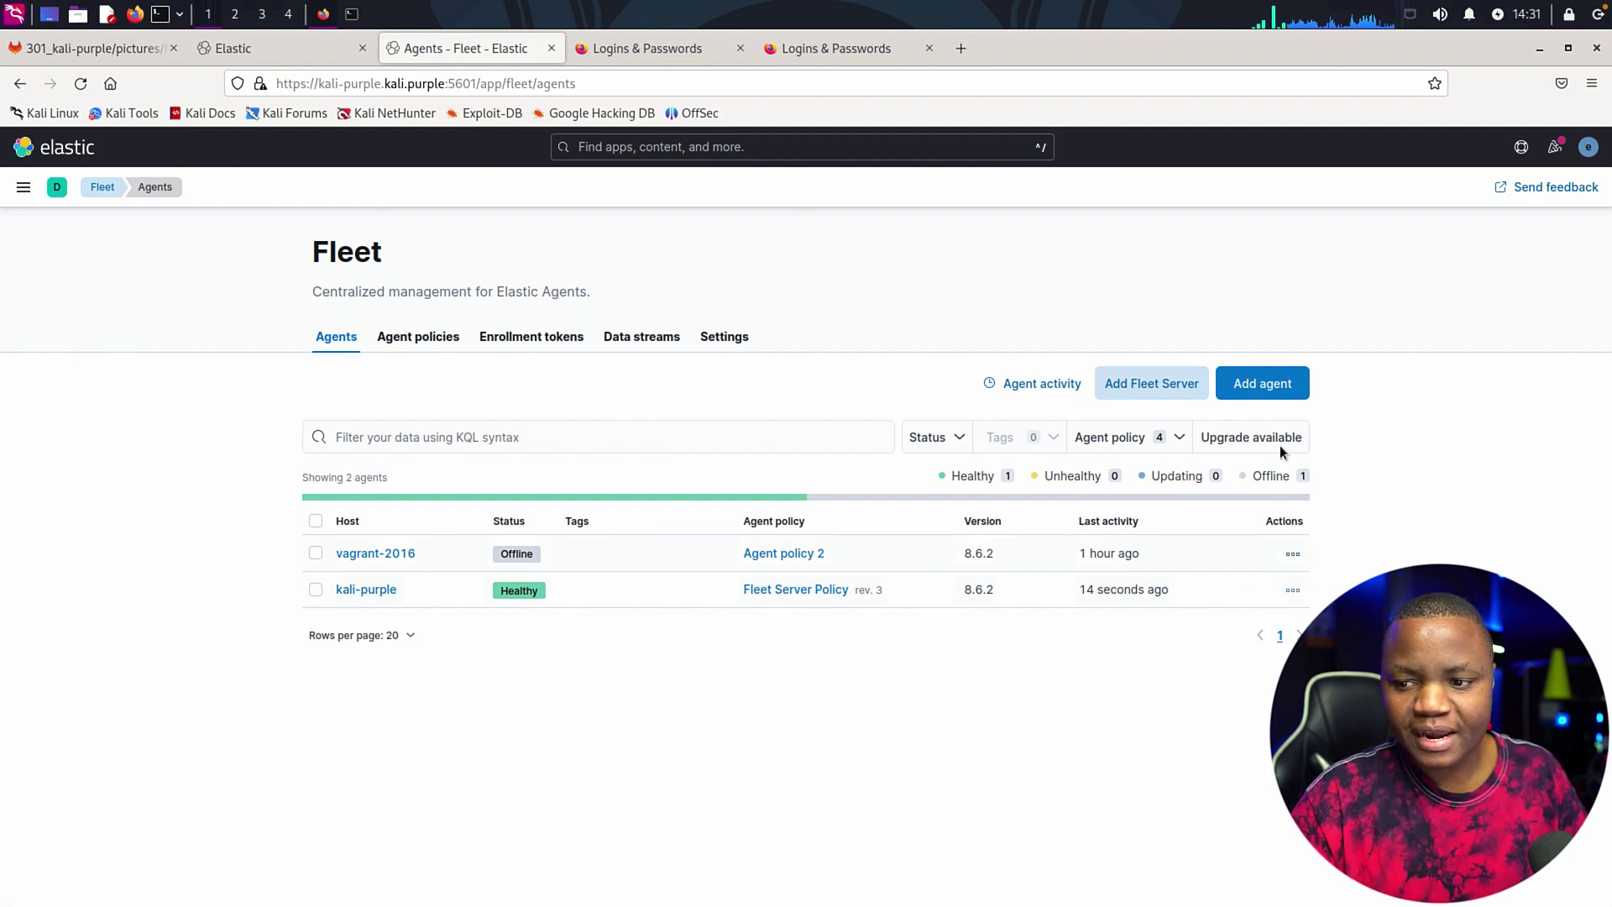
- Start adding an agent in Fleet with Agent policy 2 and copy the Windows install commands
click(1269, 388)
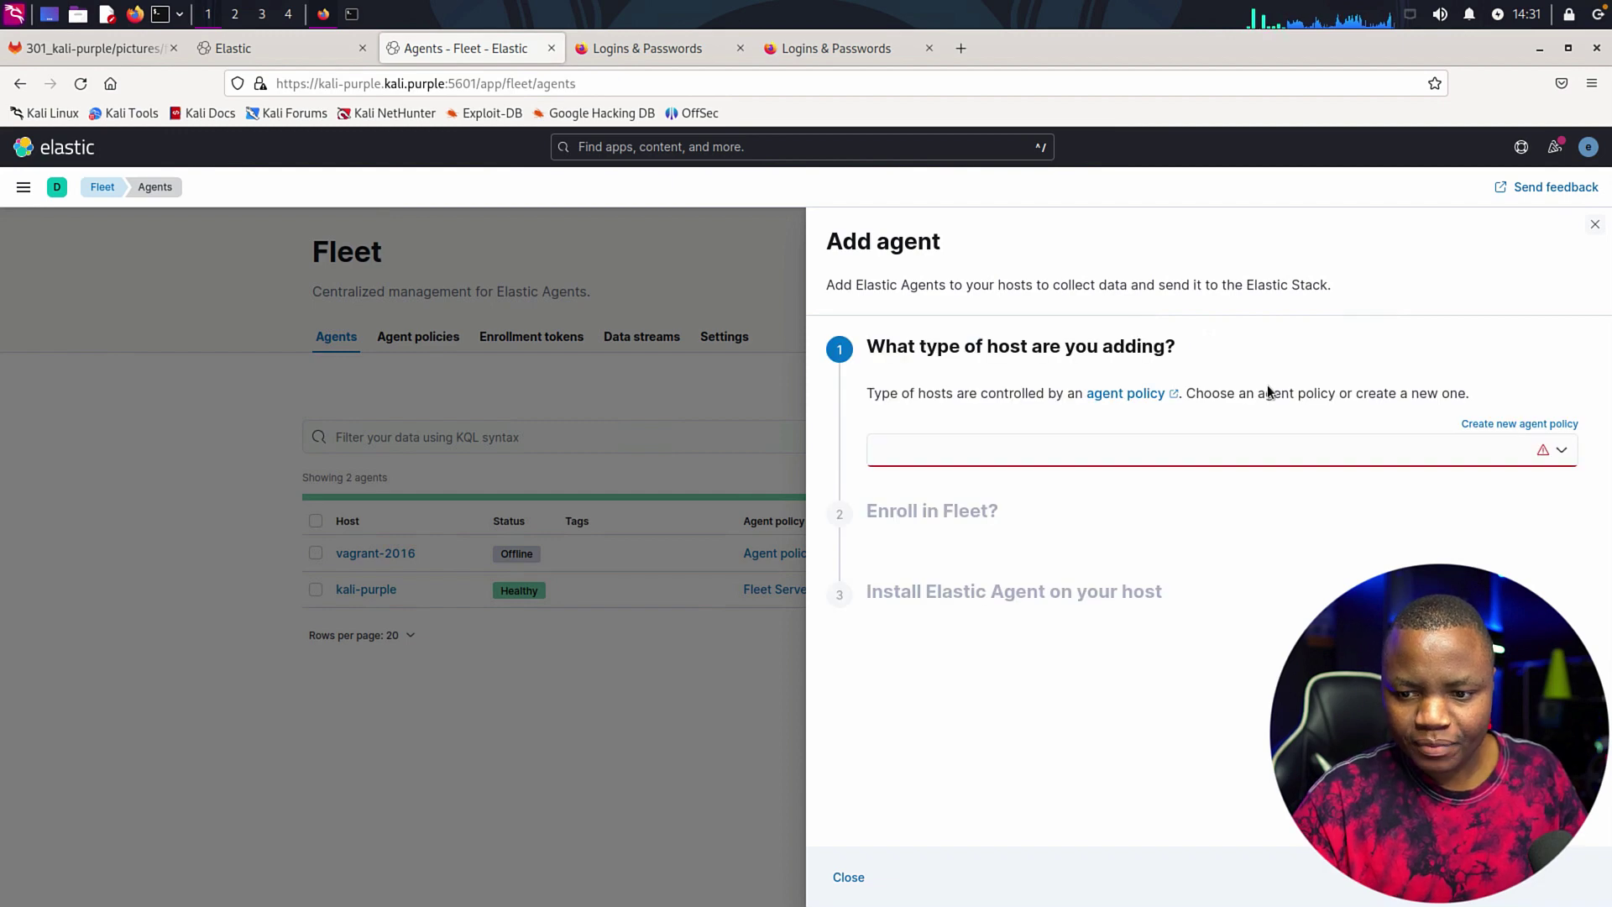
click(1562, 455)
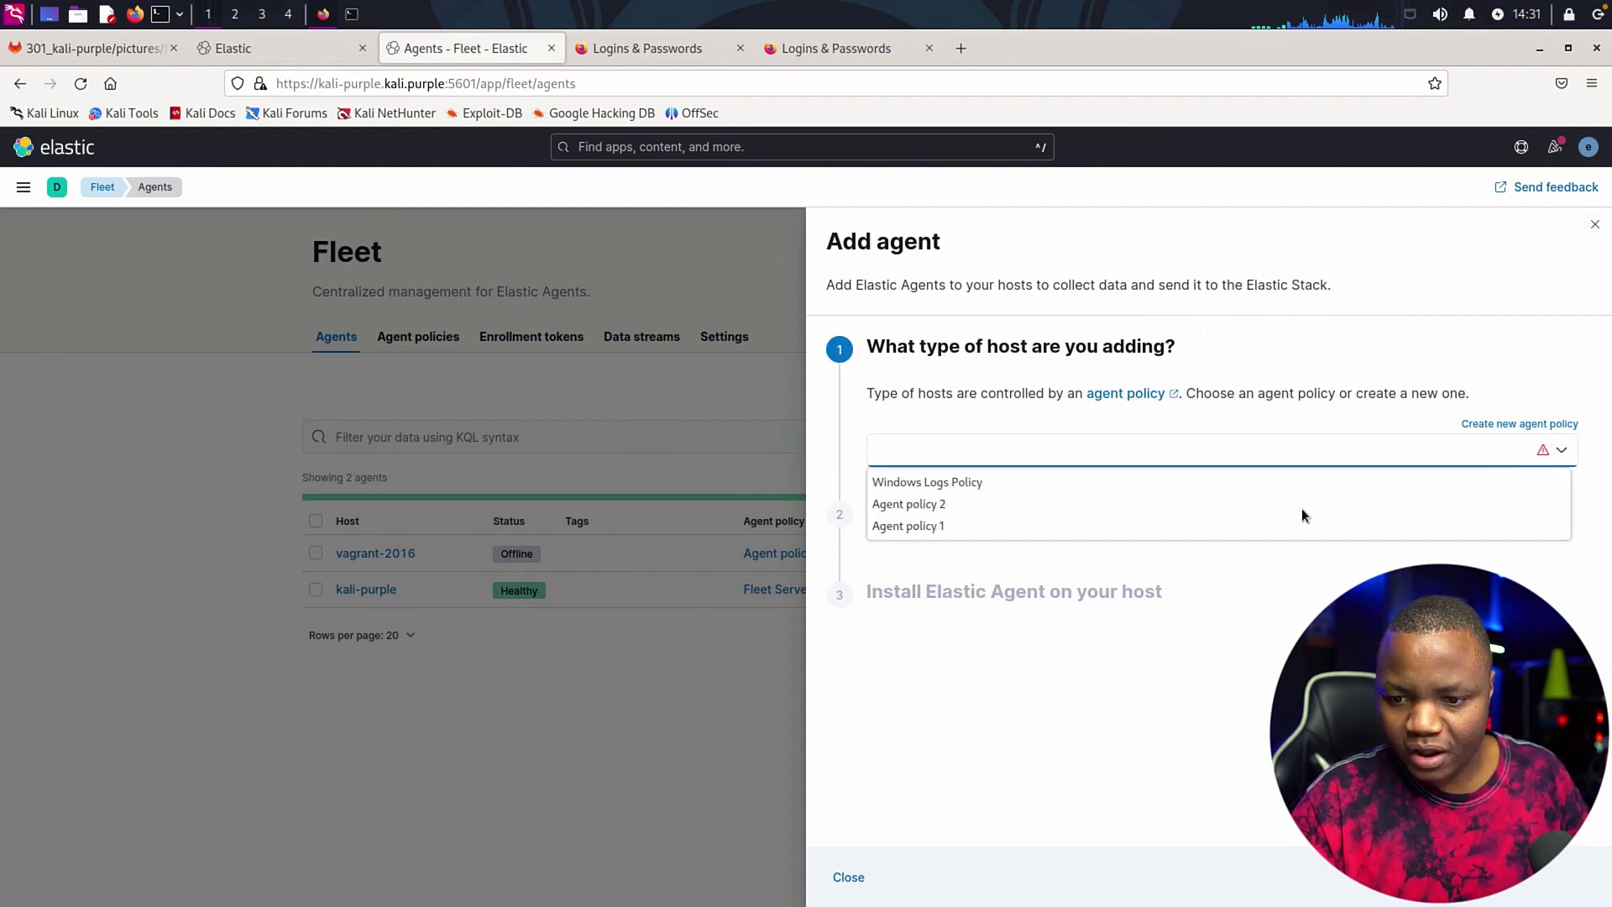
click(914, 504)
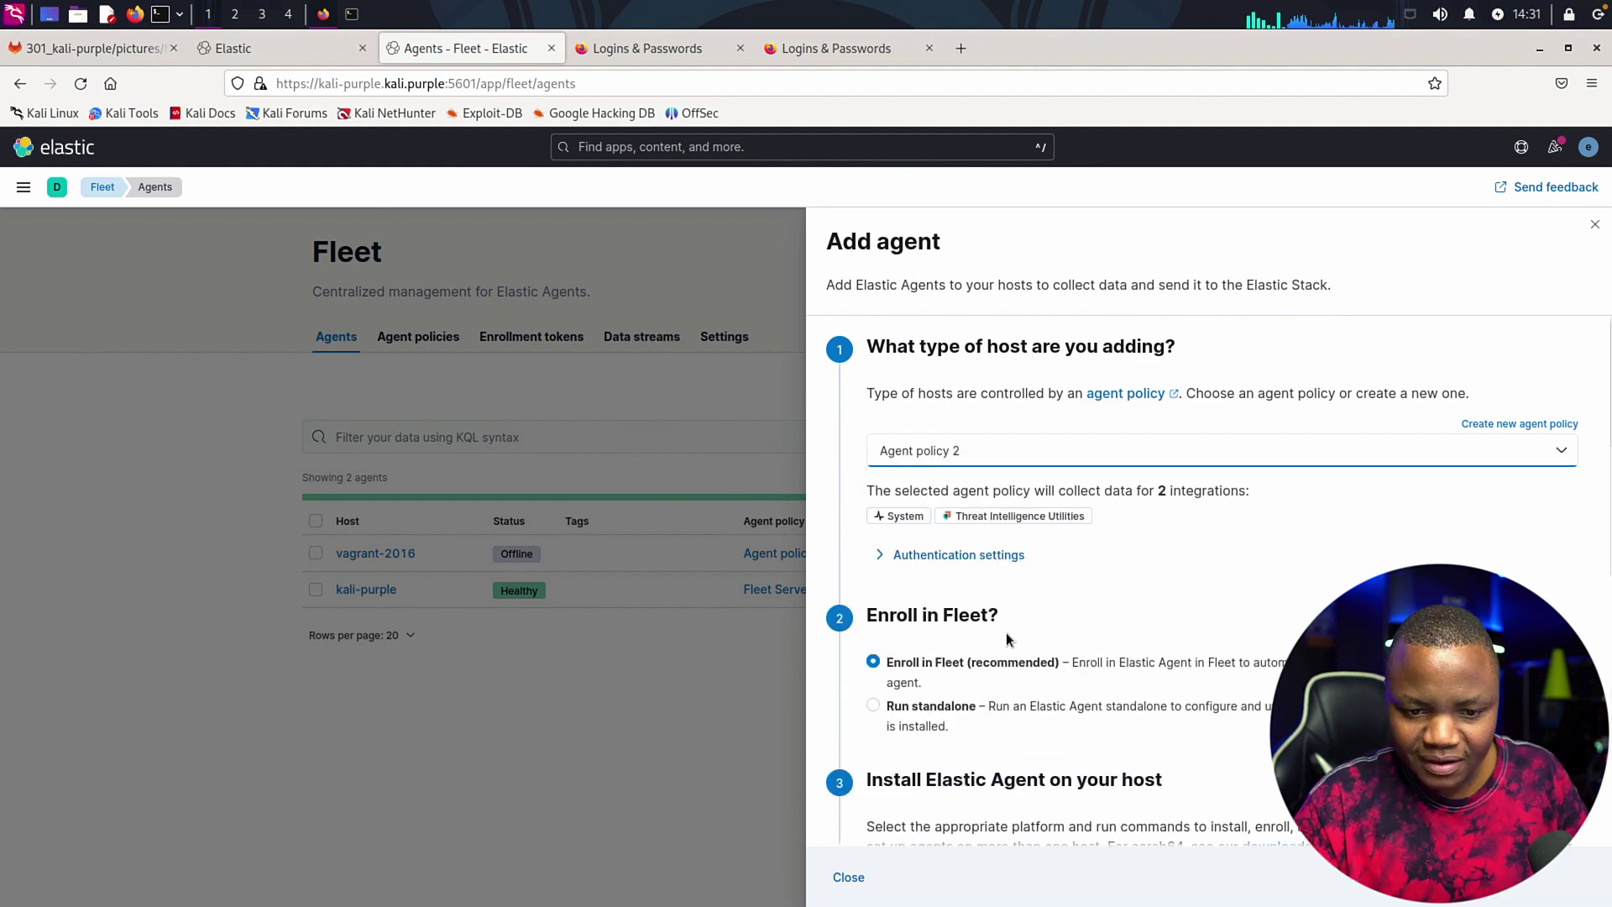
scroll(1030, 628, down, 3)
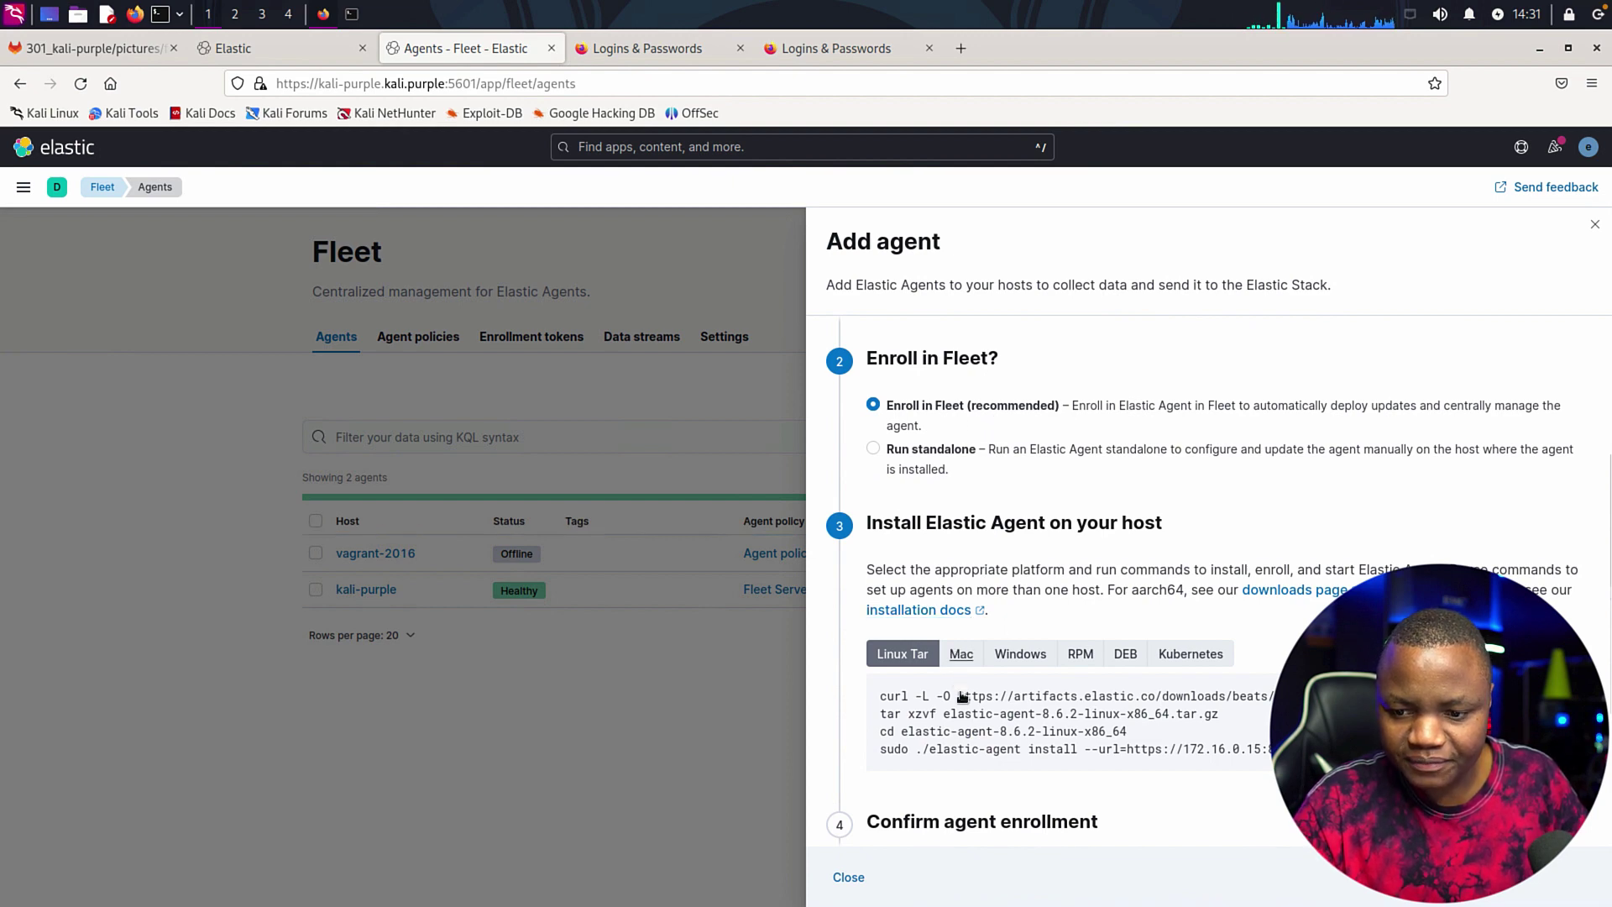
click(1031, 659)
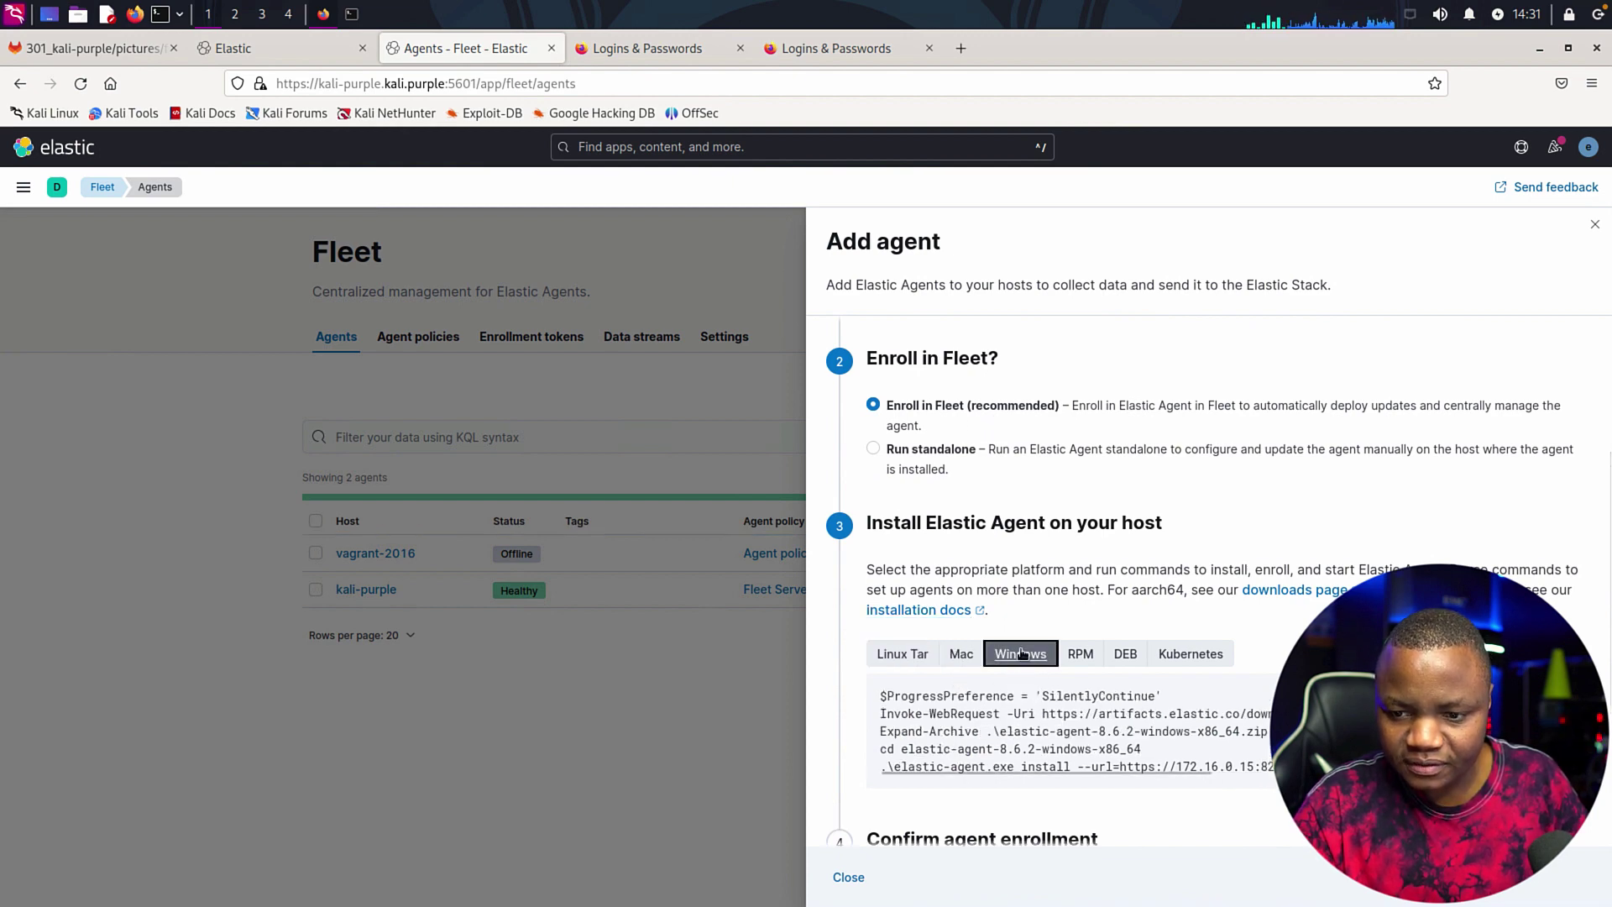
scroll(979, 505, up, 3)
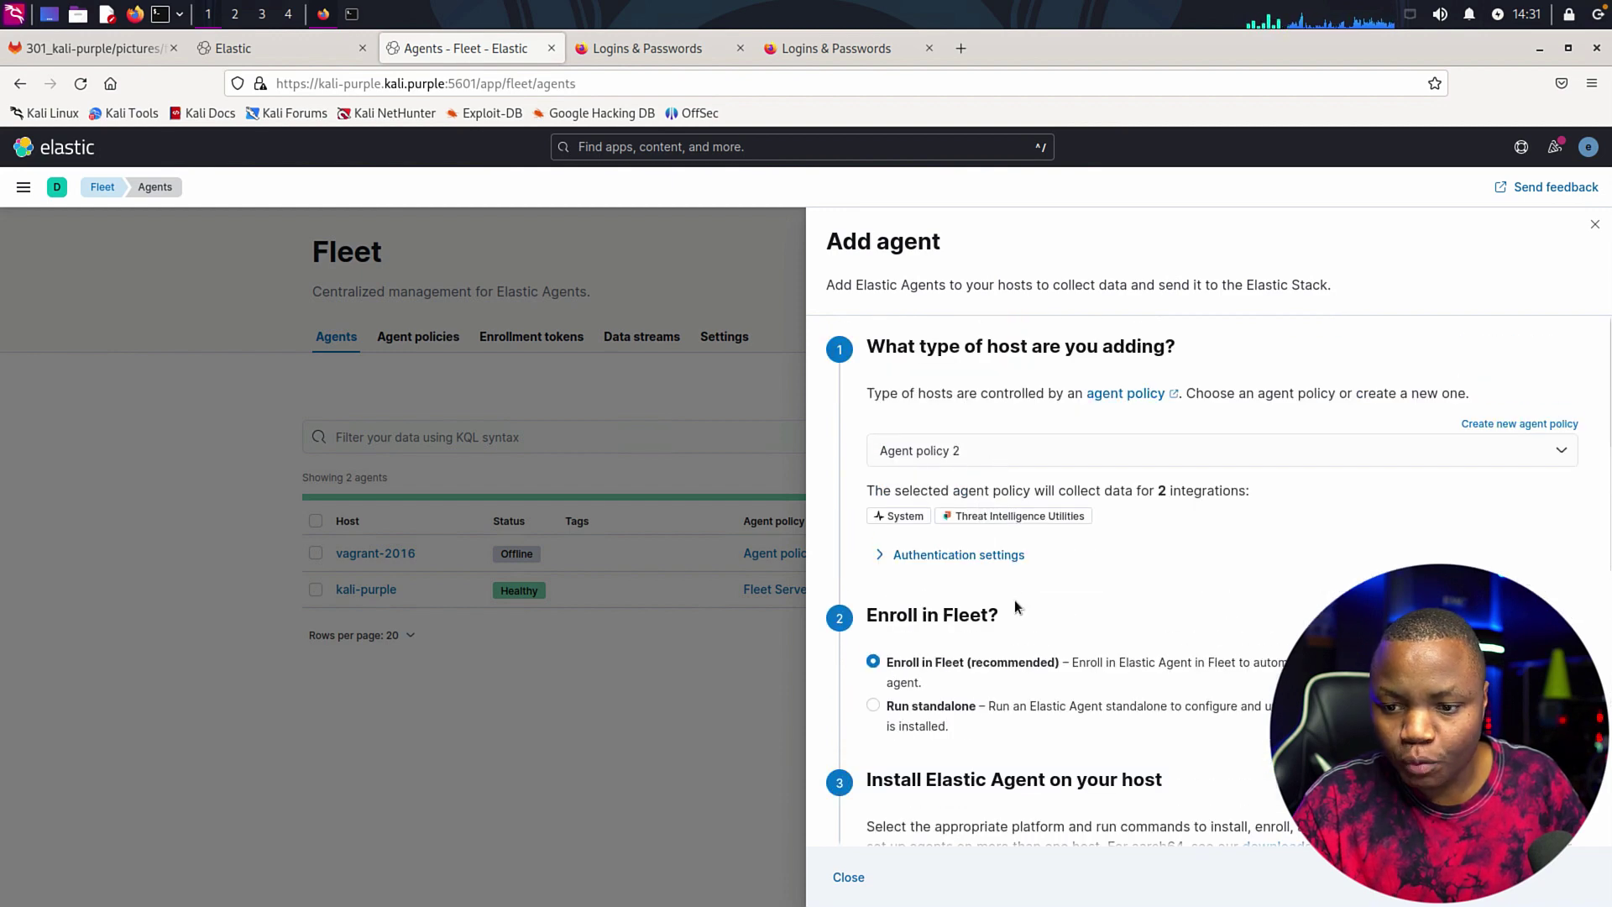
scroll(1016, 606, down, 6)
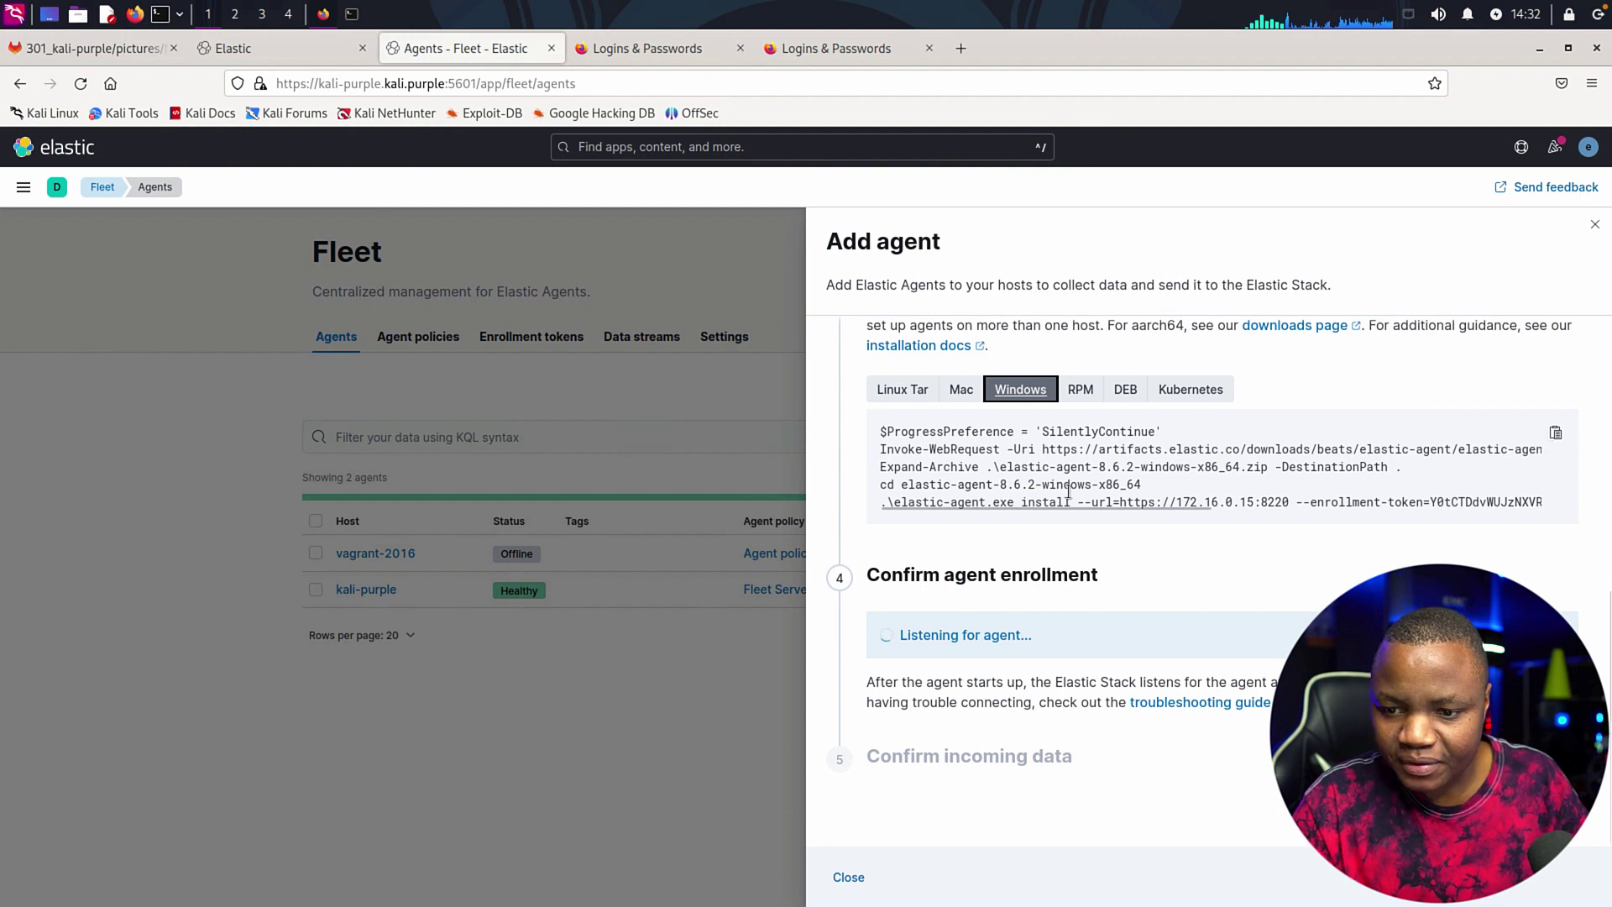
click(1556, 433)
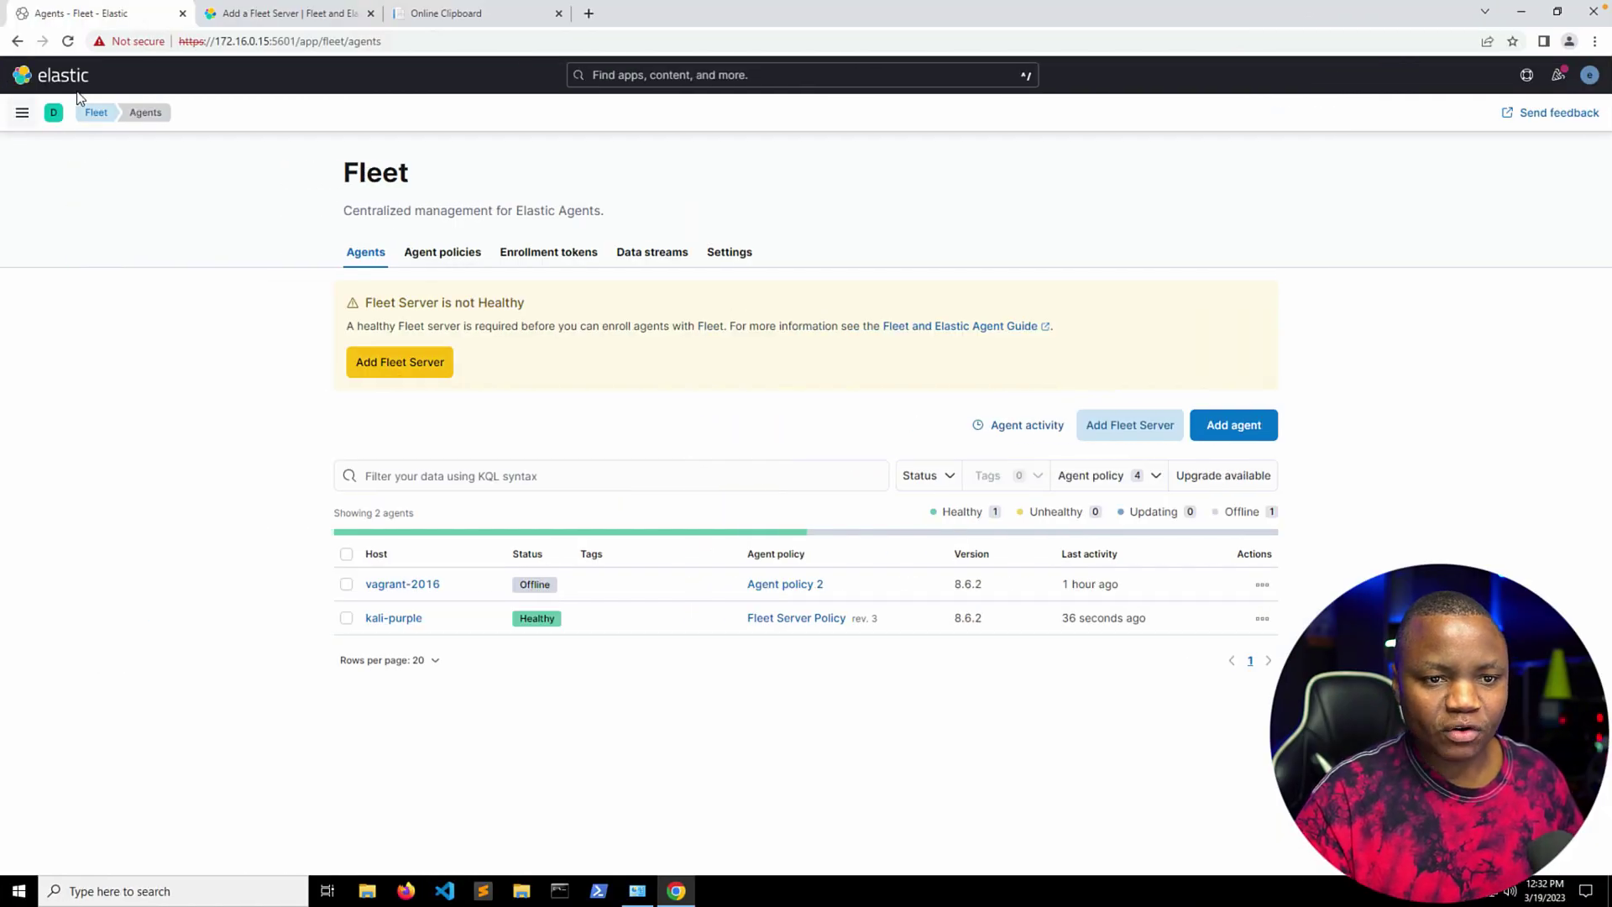
- Reload the Fleet page in Chrome on the Windows machine and start adding an agent, trying Agent policy 1 before choosing Agent policy 2
click(65, 44)
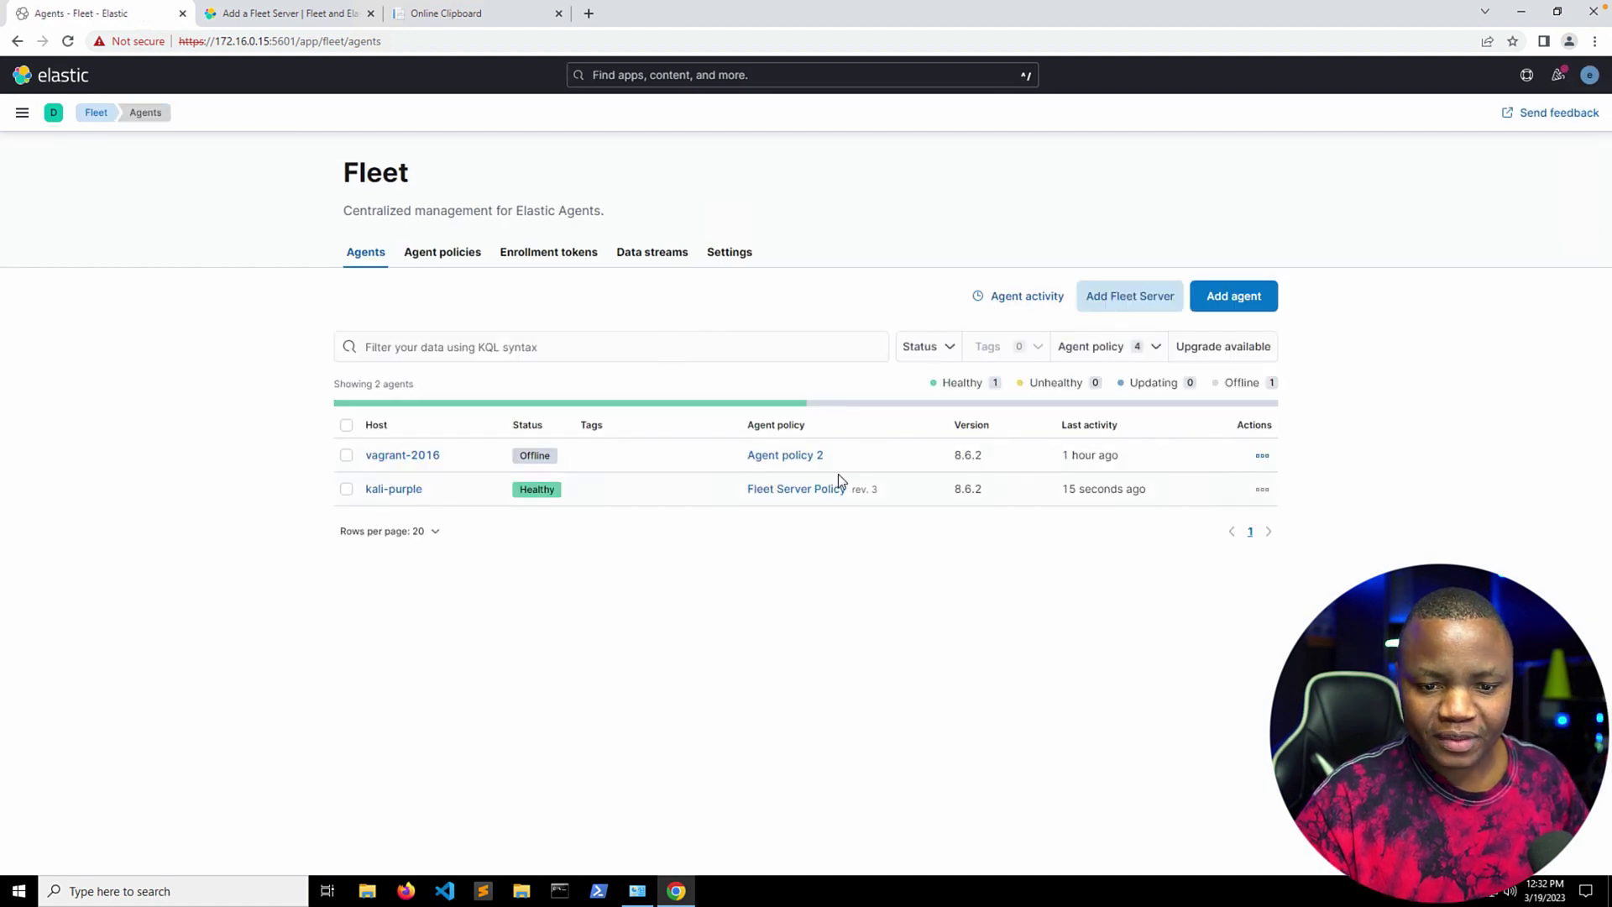
click(1239, 298)
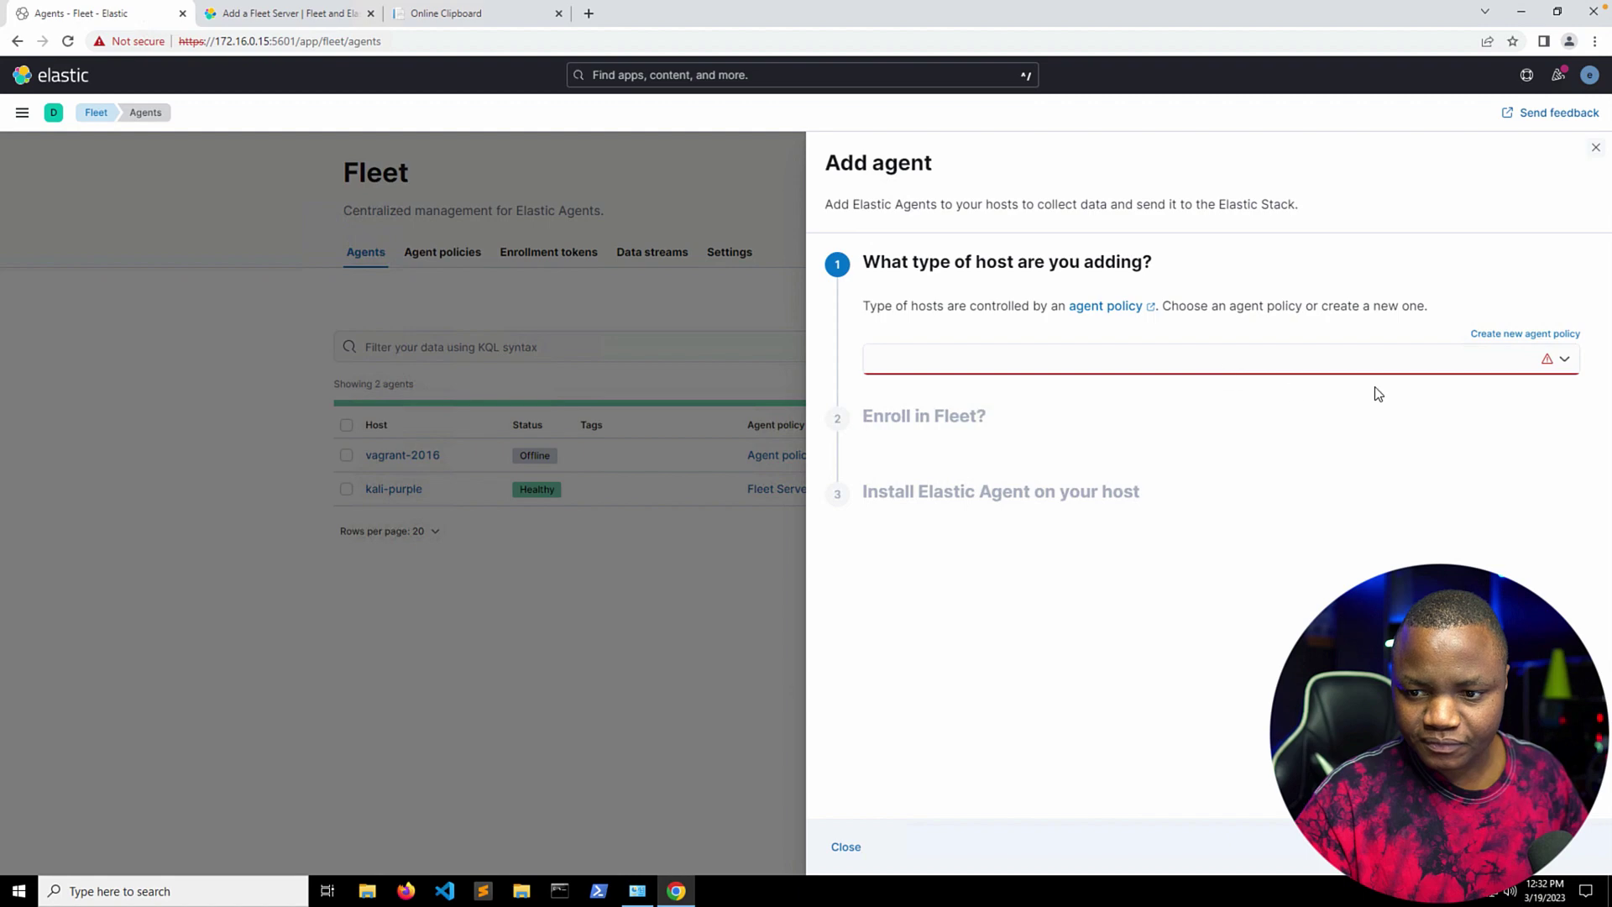
click(1564, 359)
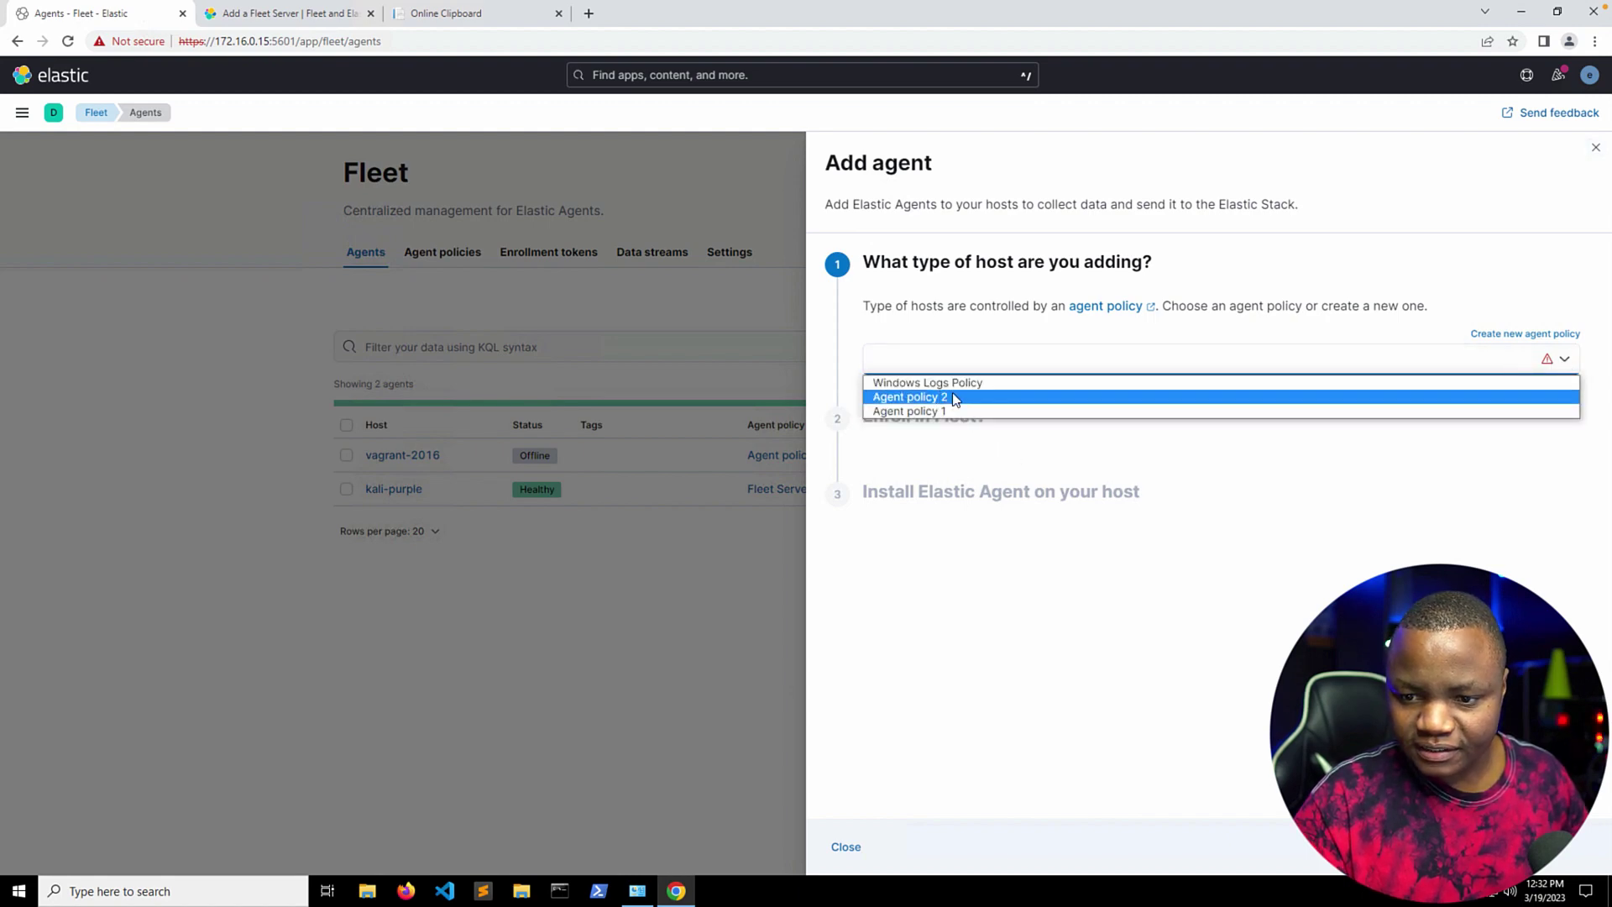
click(912, 411)
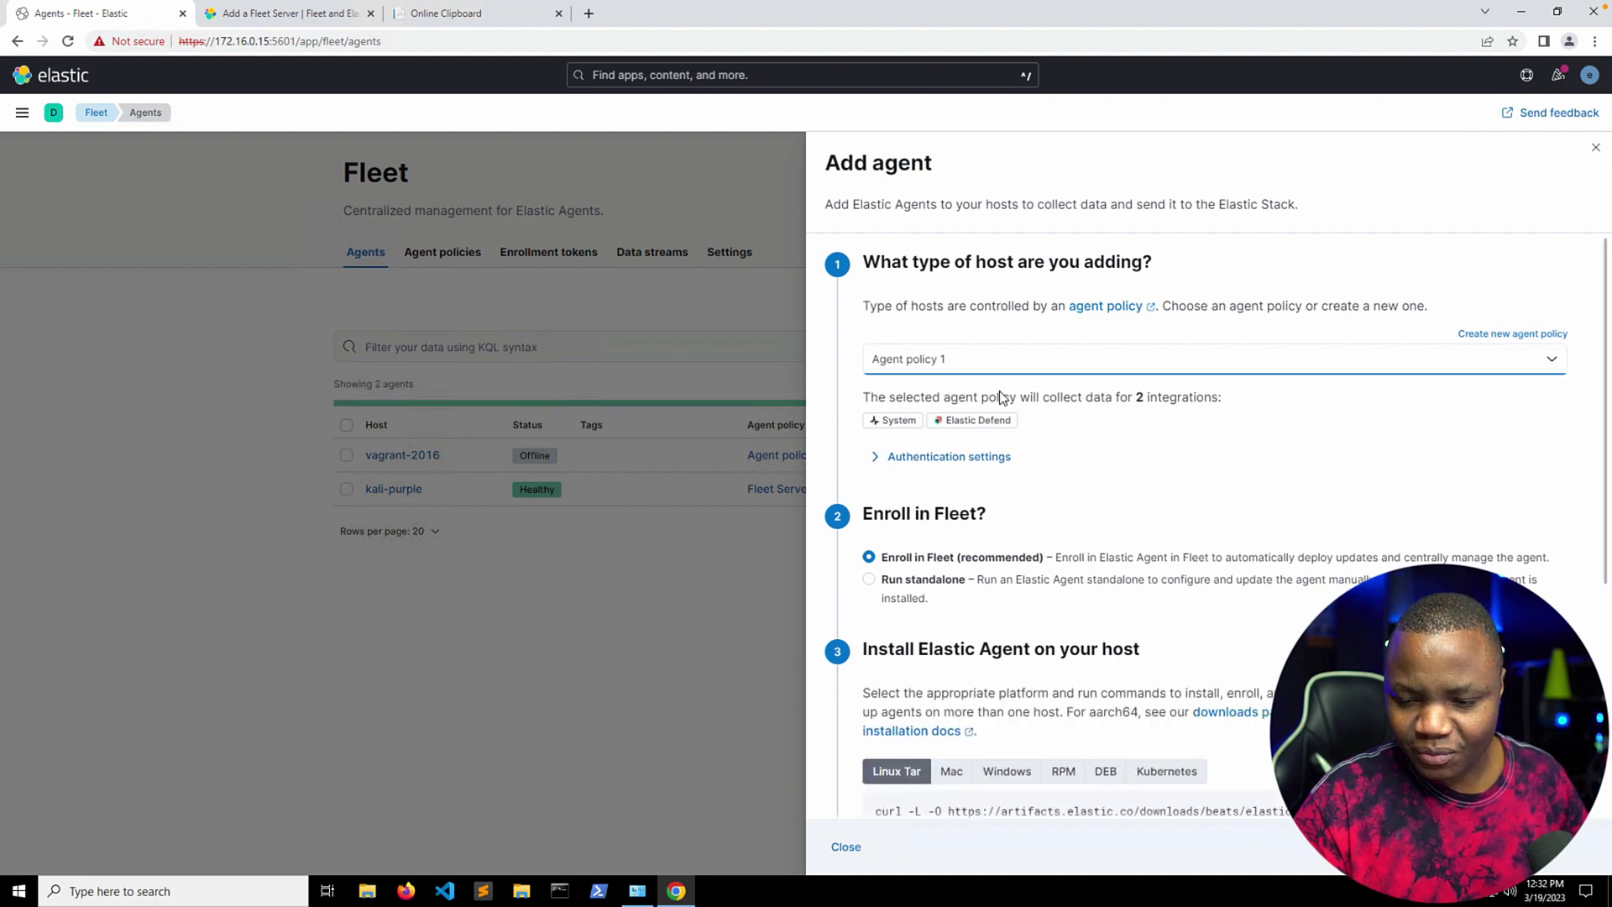
click(1547, 360)
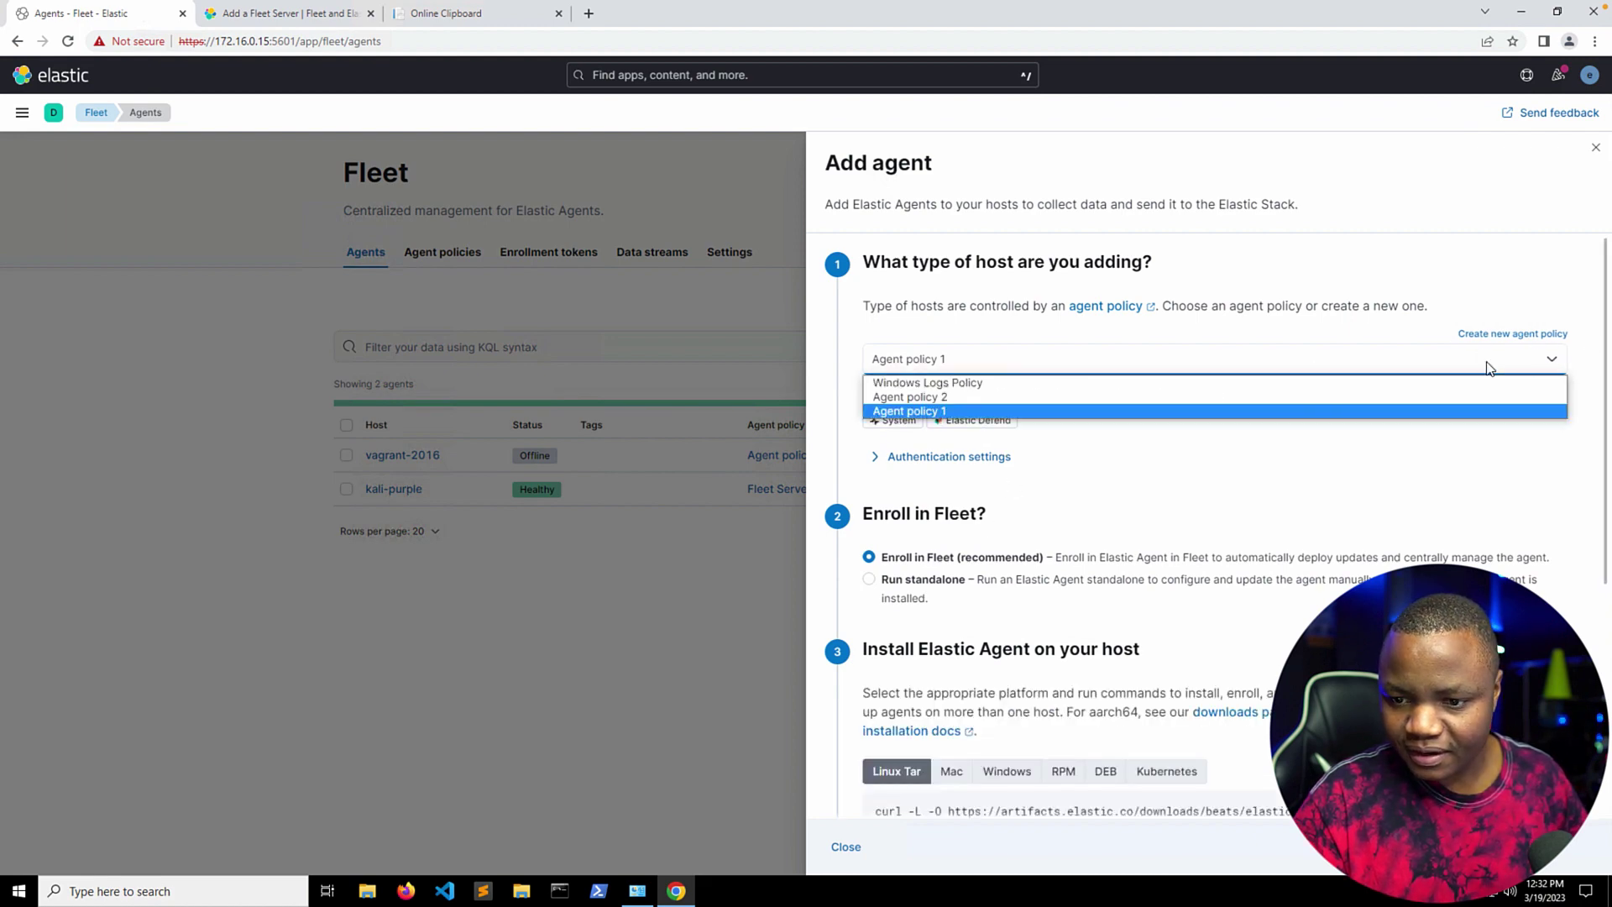
click(1033, 397)
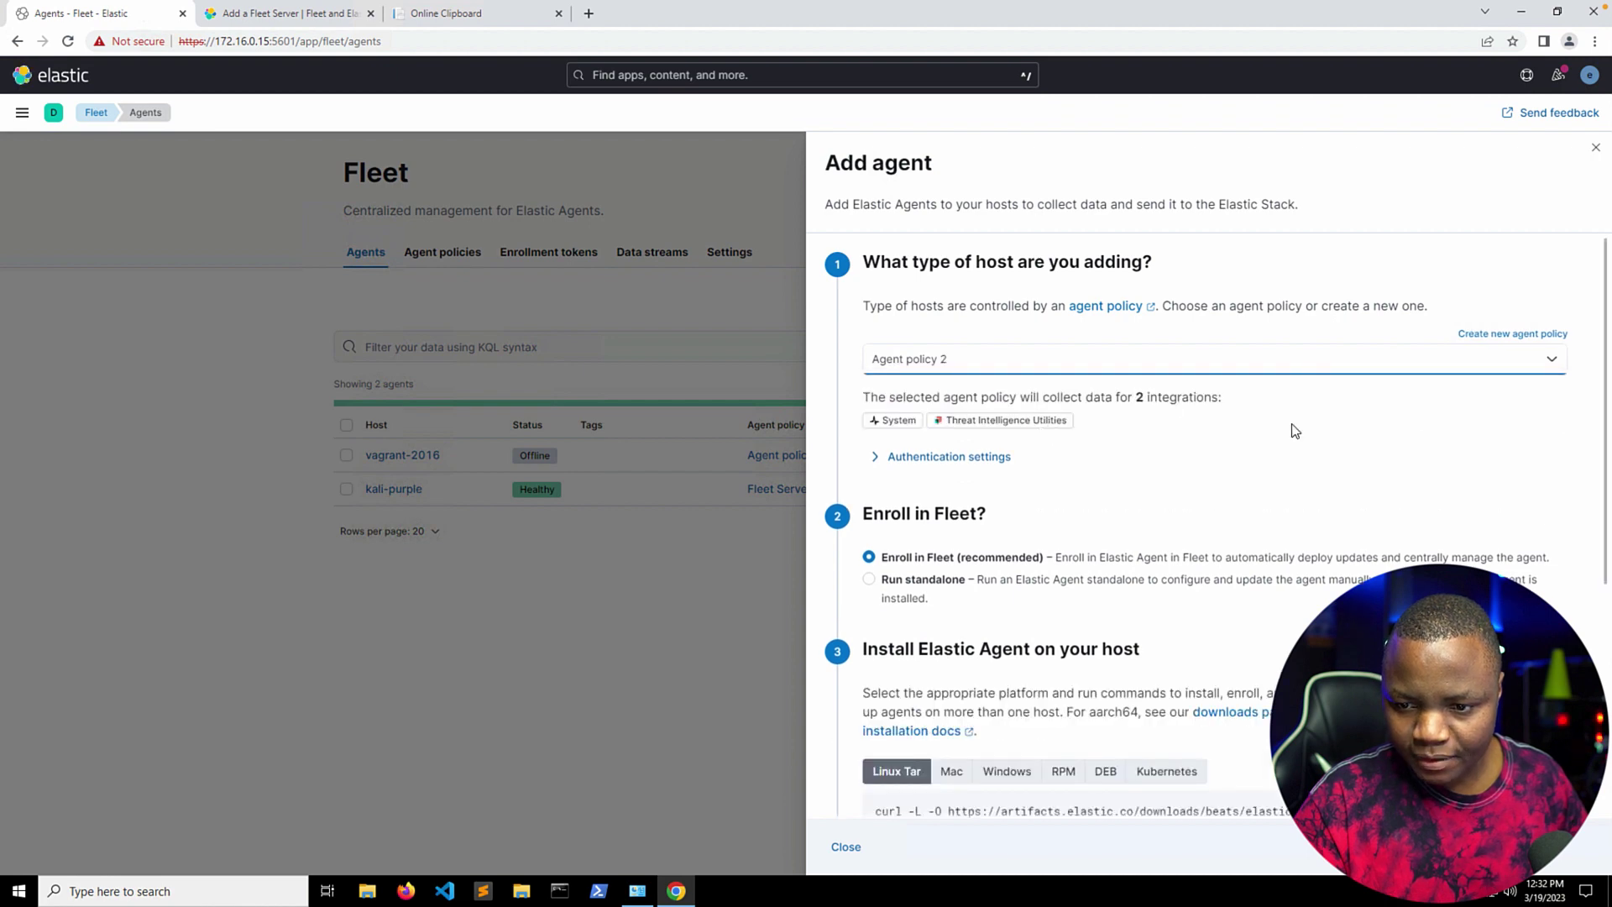
- Choose Windows Logs Policy as the agent policy and copy the Windows install commands for Elastic Agent
click(1553, 367)
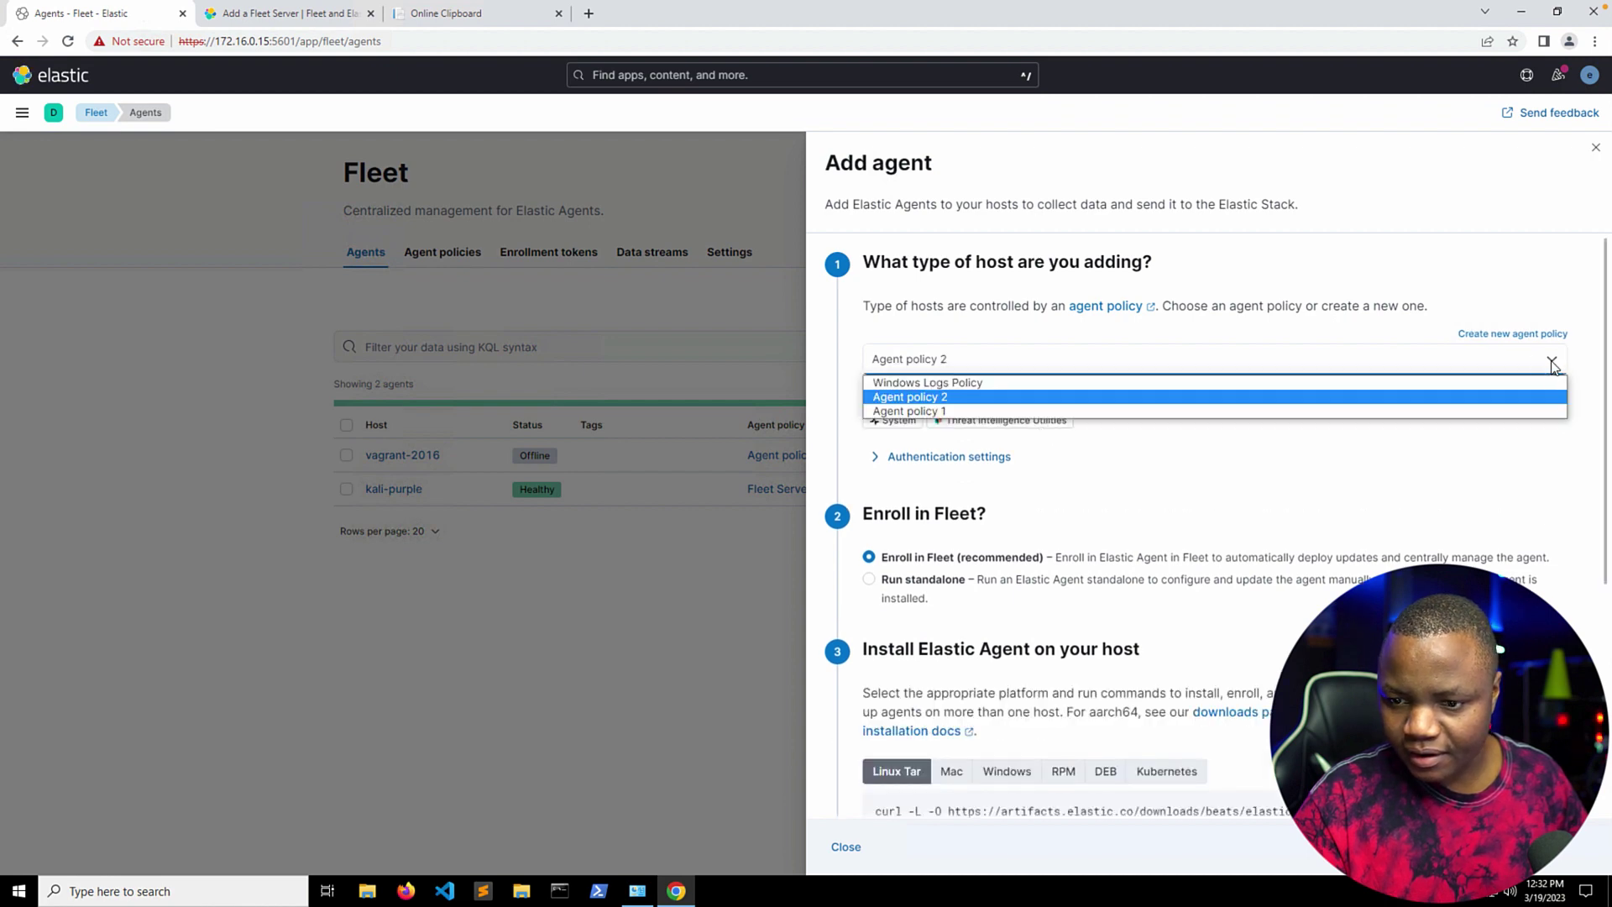
click(1152, 384)
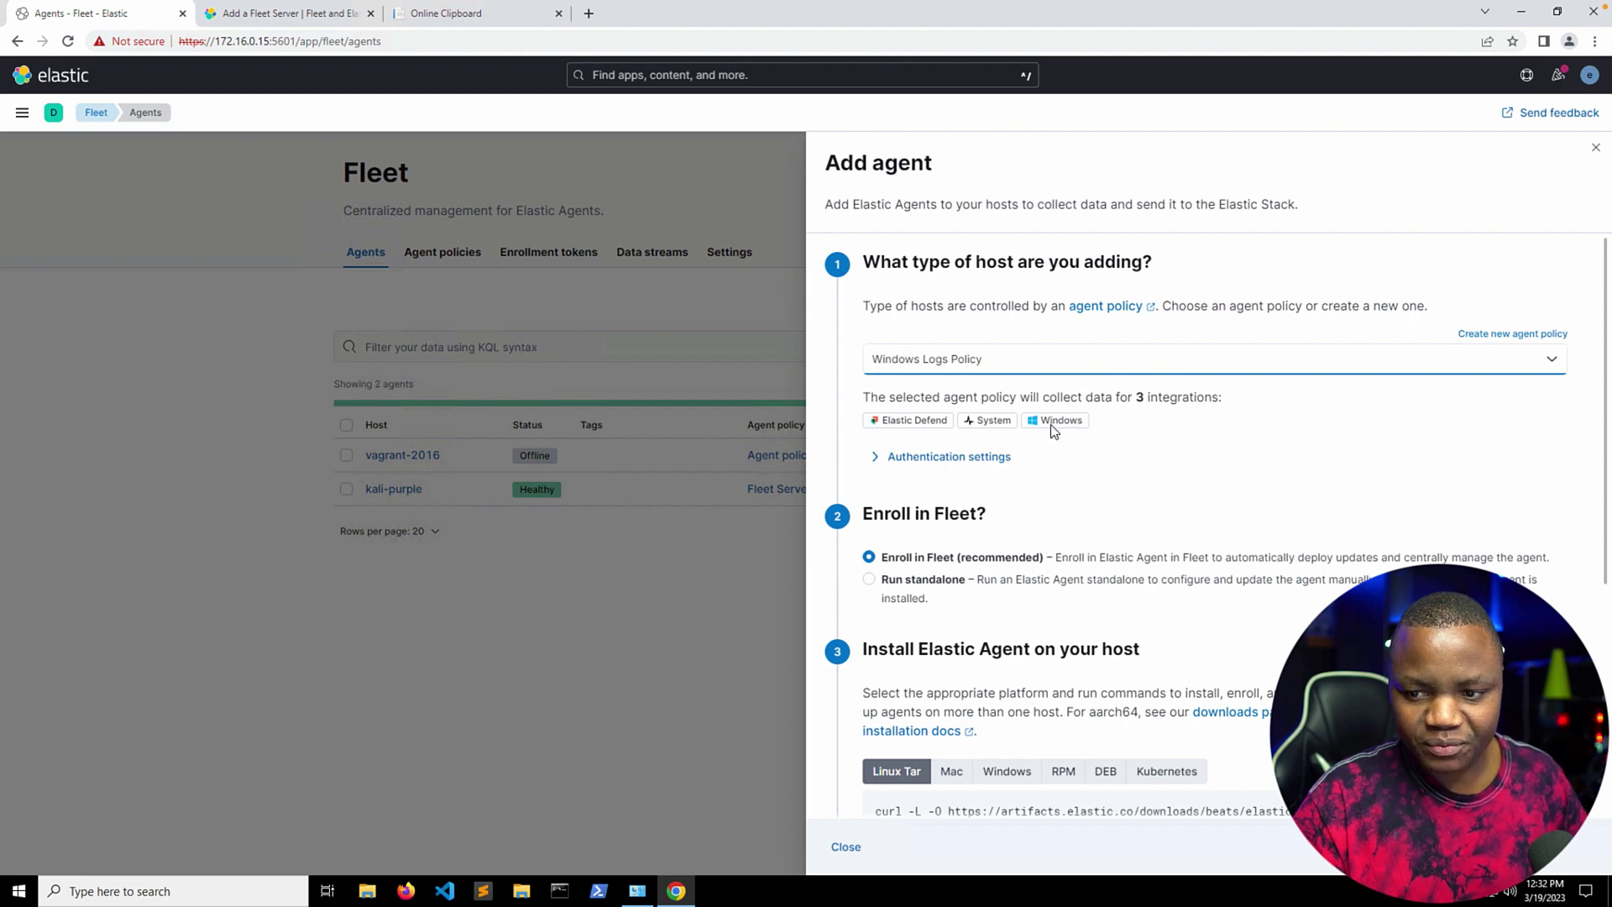
scroll(1041, 444, down, 4)
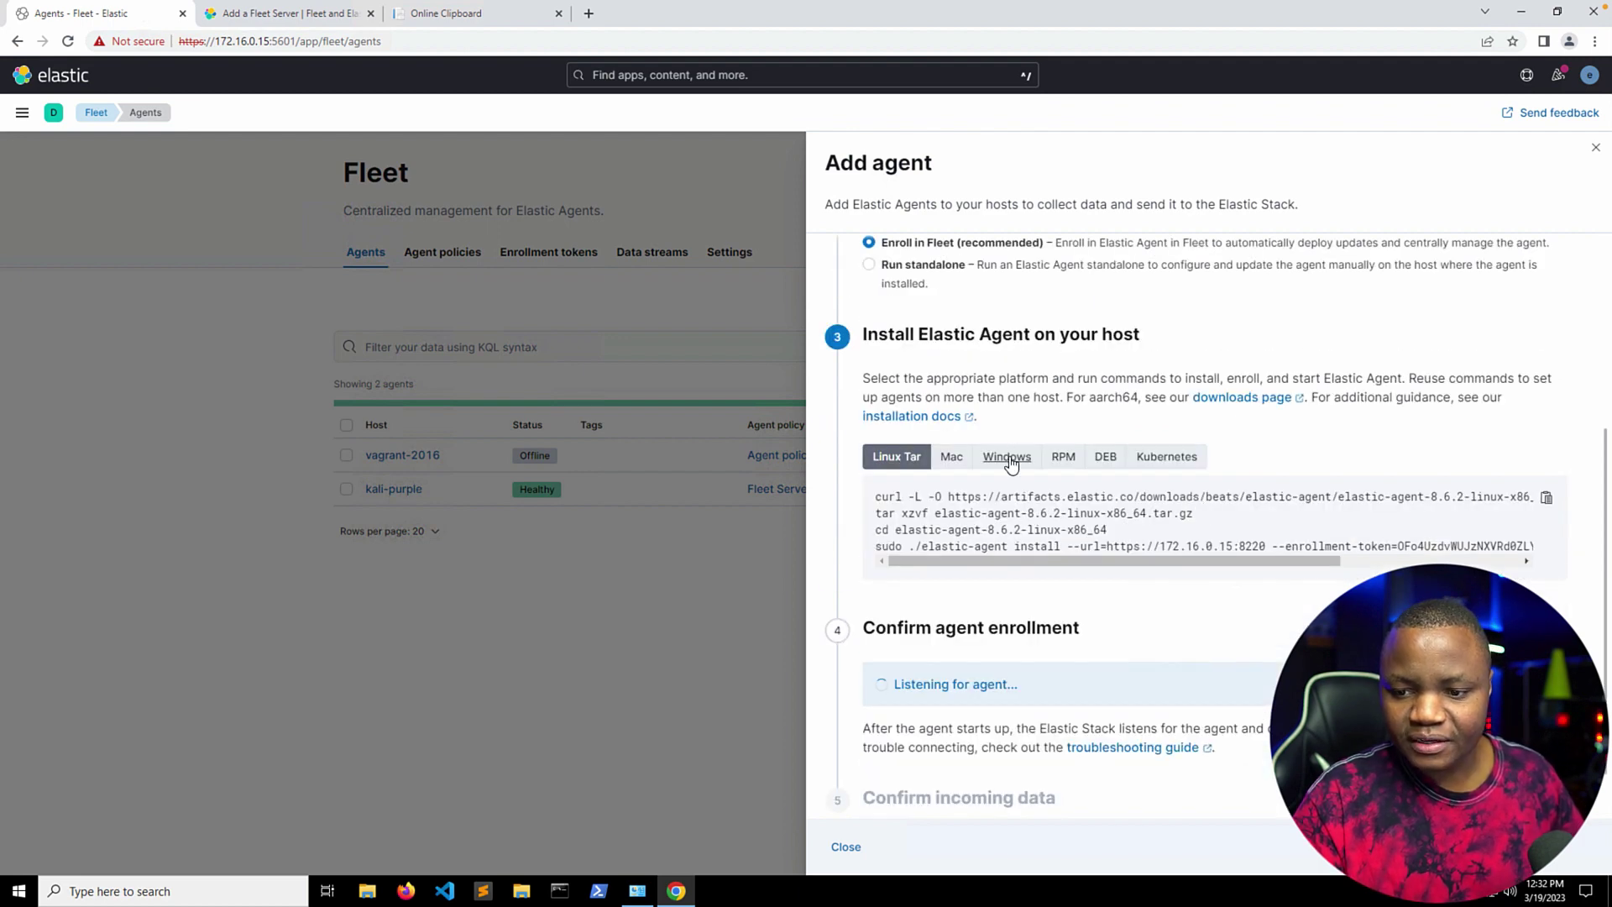
click(1010, 458)
scroll(1147, 413, up, 4)
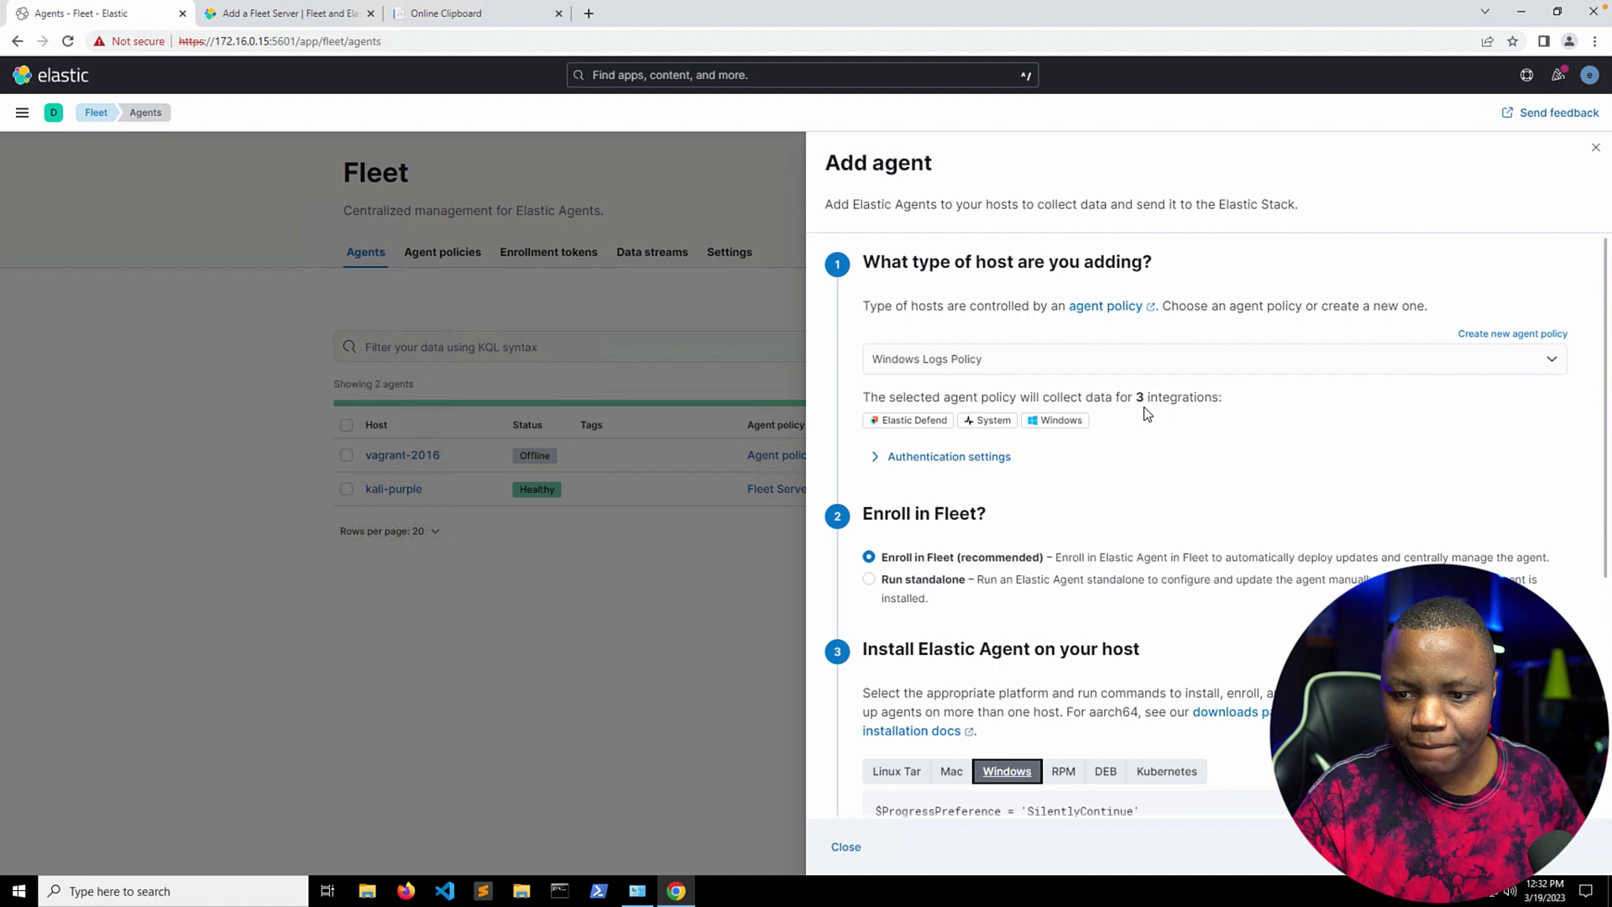
scroll(1146, 413, down, 5)
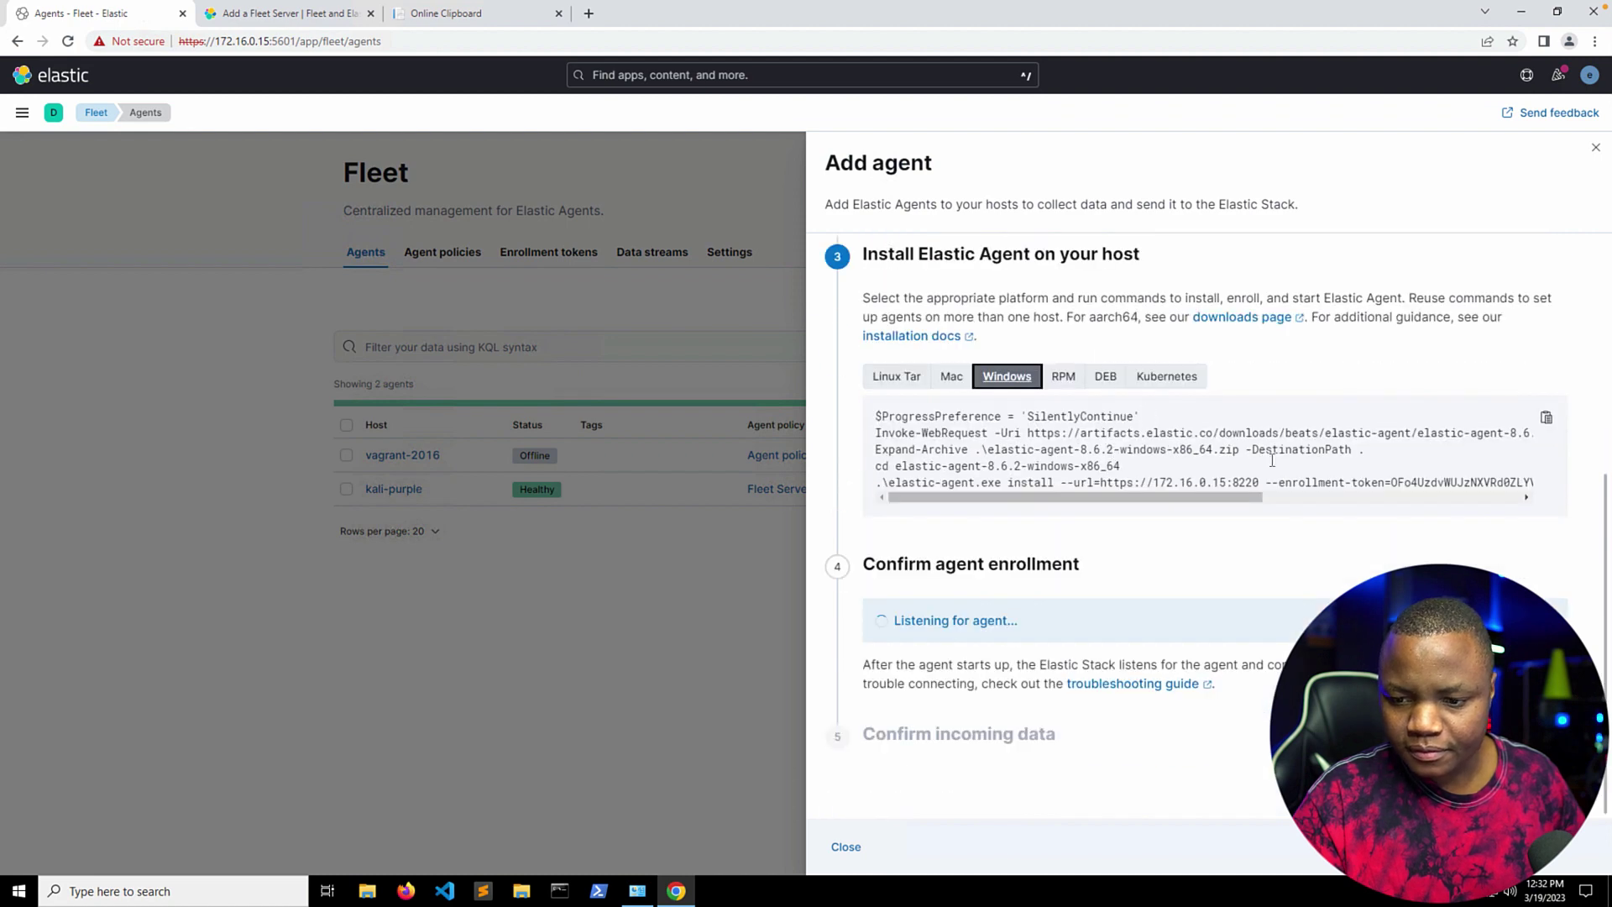
click(1545, 417)
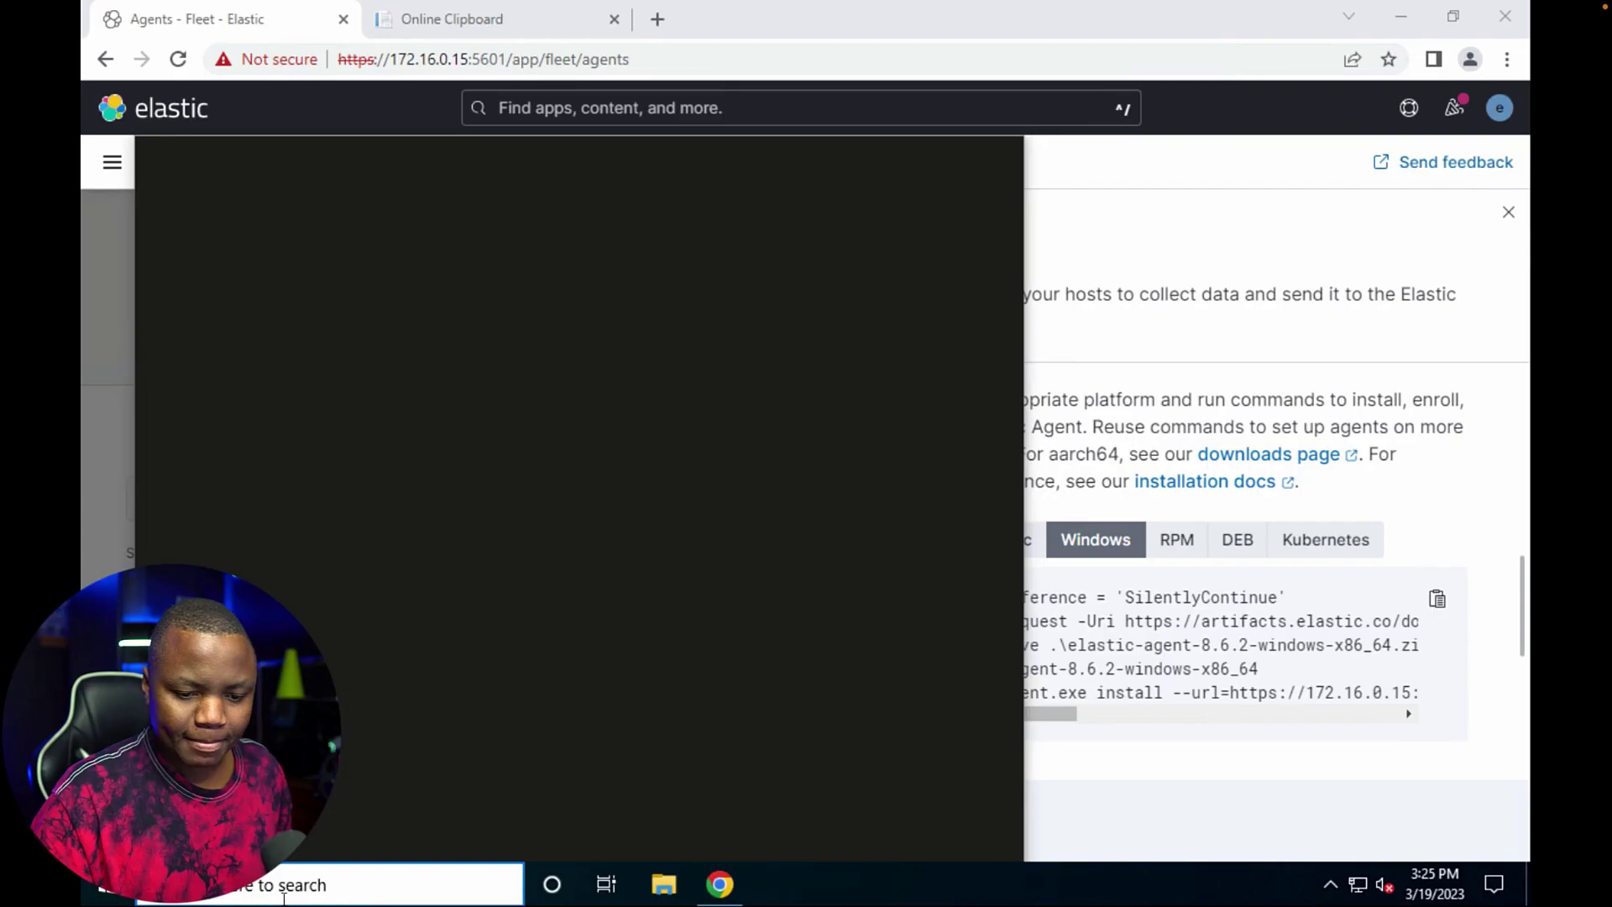
- Launch PowerShell as administrator, copy the Windows install commands from Fleet again, and run them with the enrollment token
text(powershell)
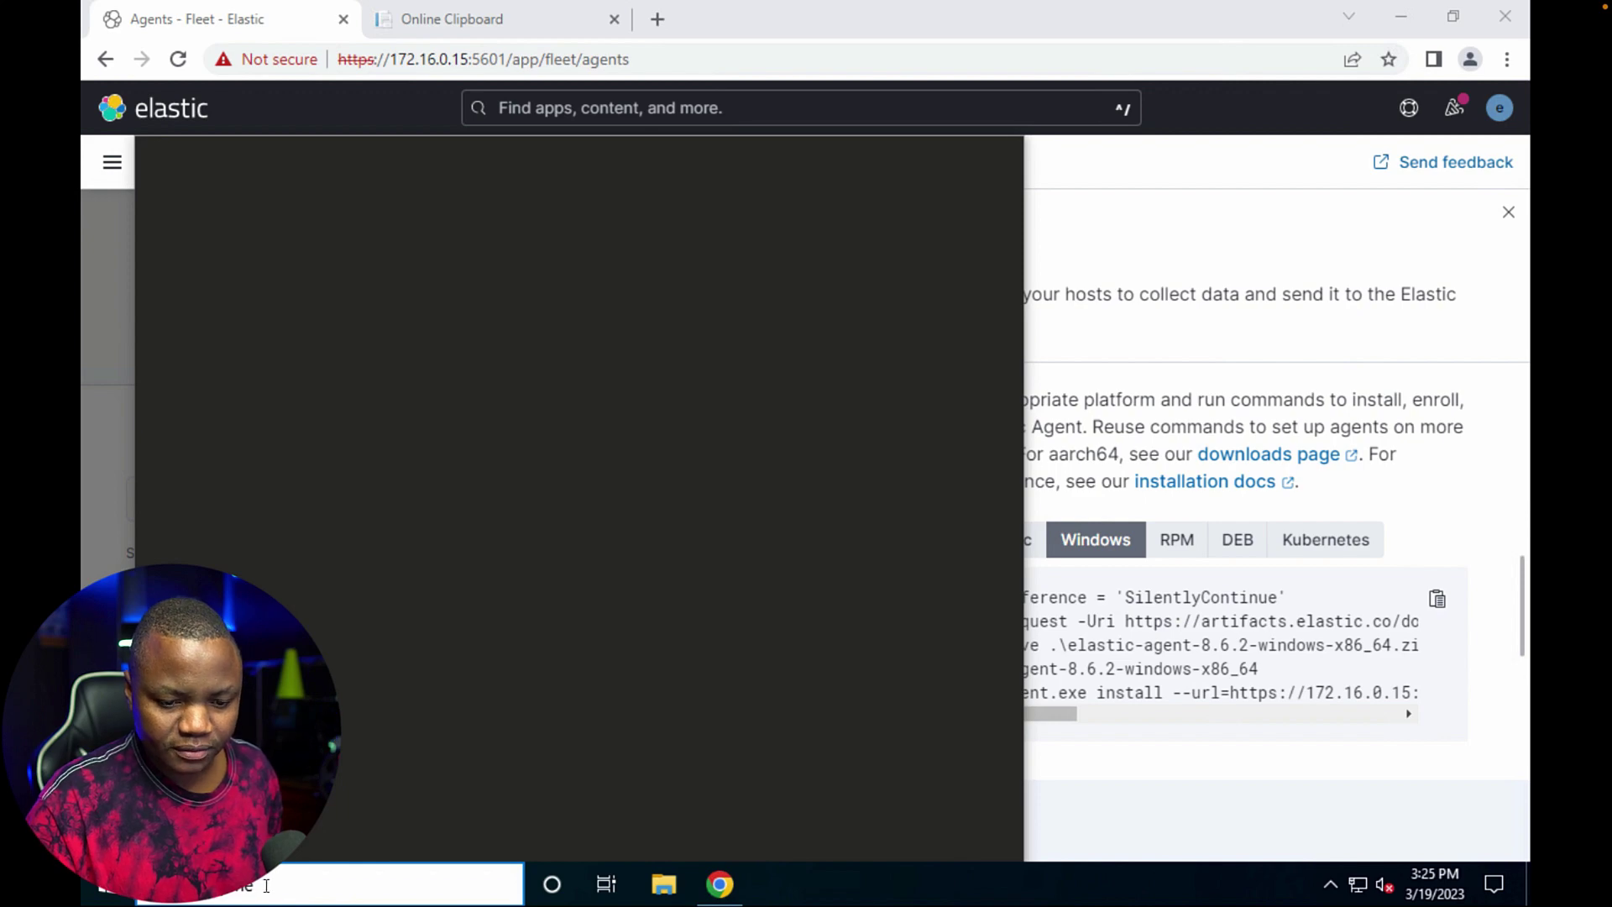
click(282, 361)
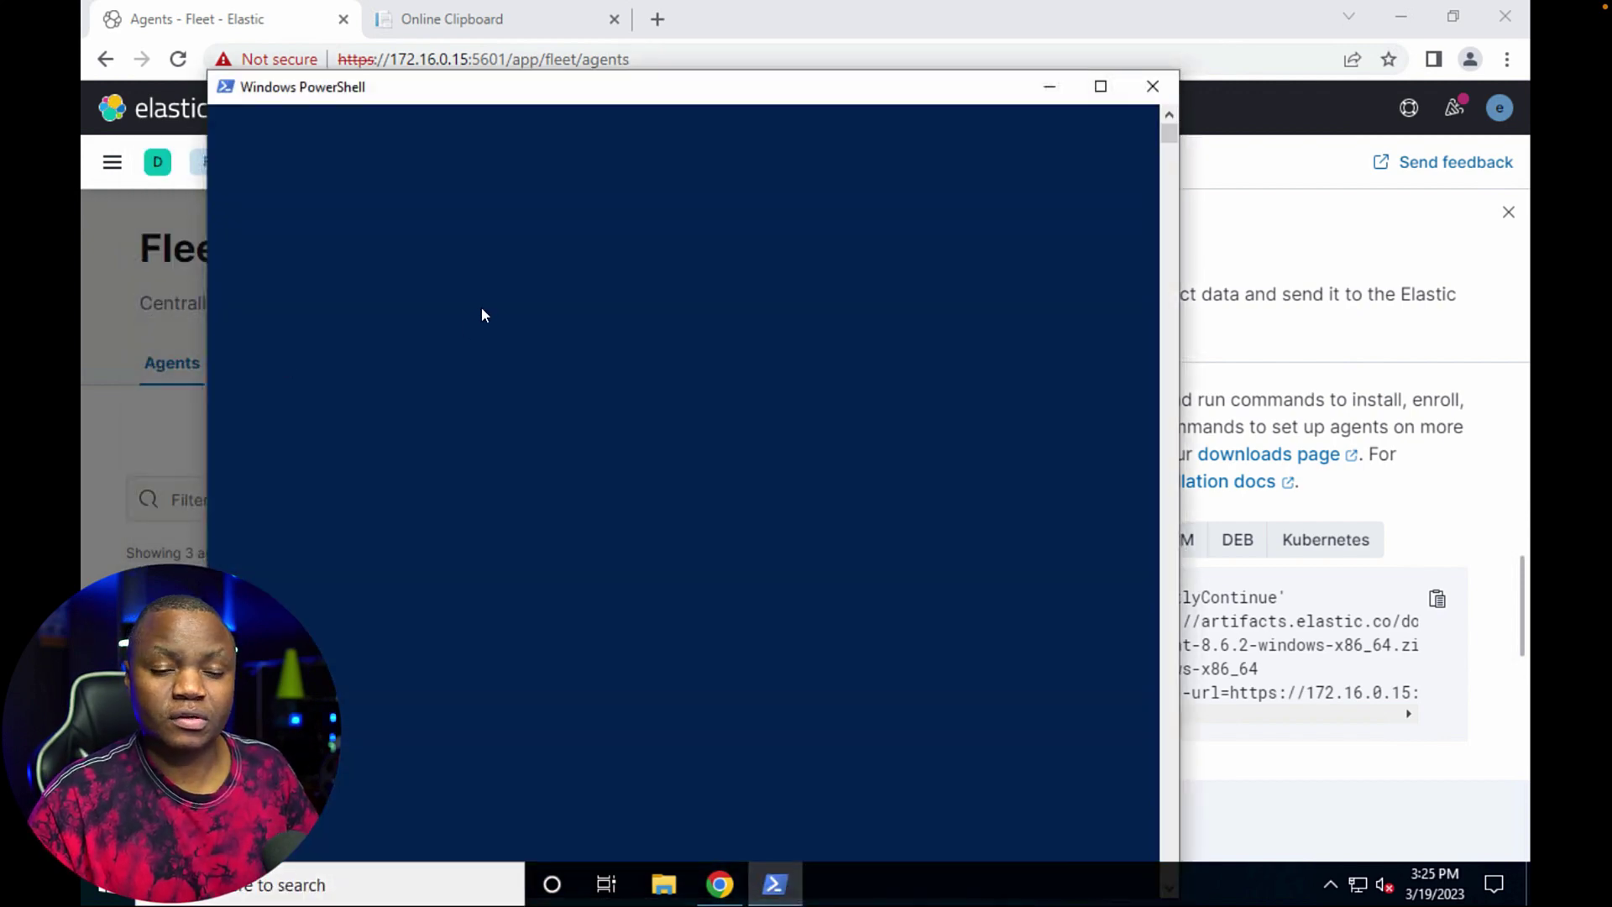
click(1439, 600)
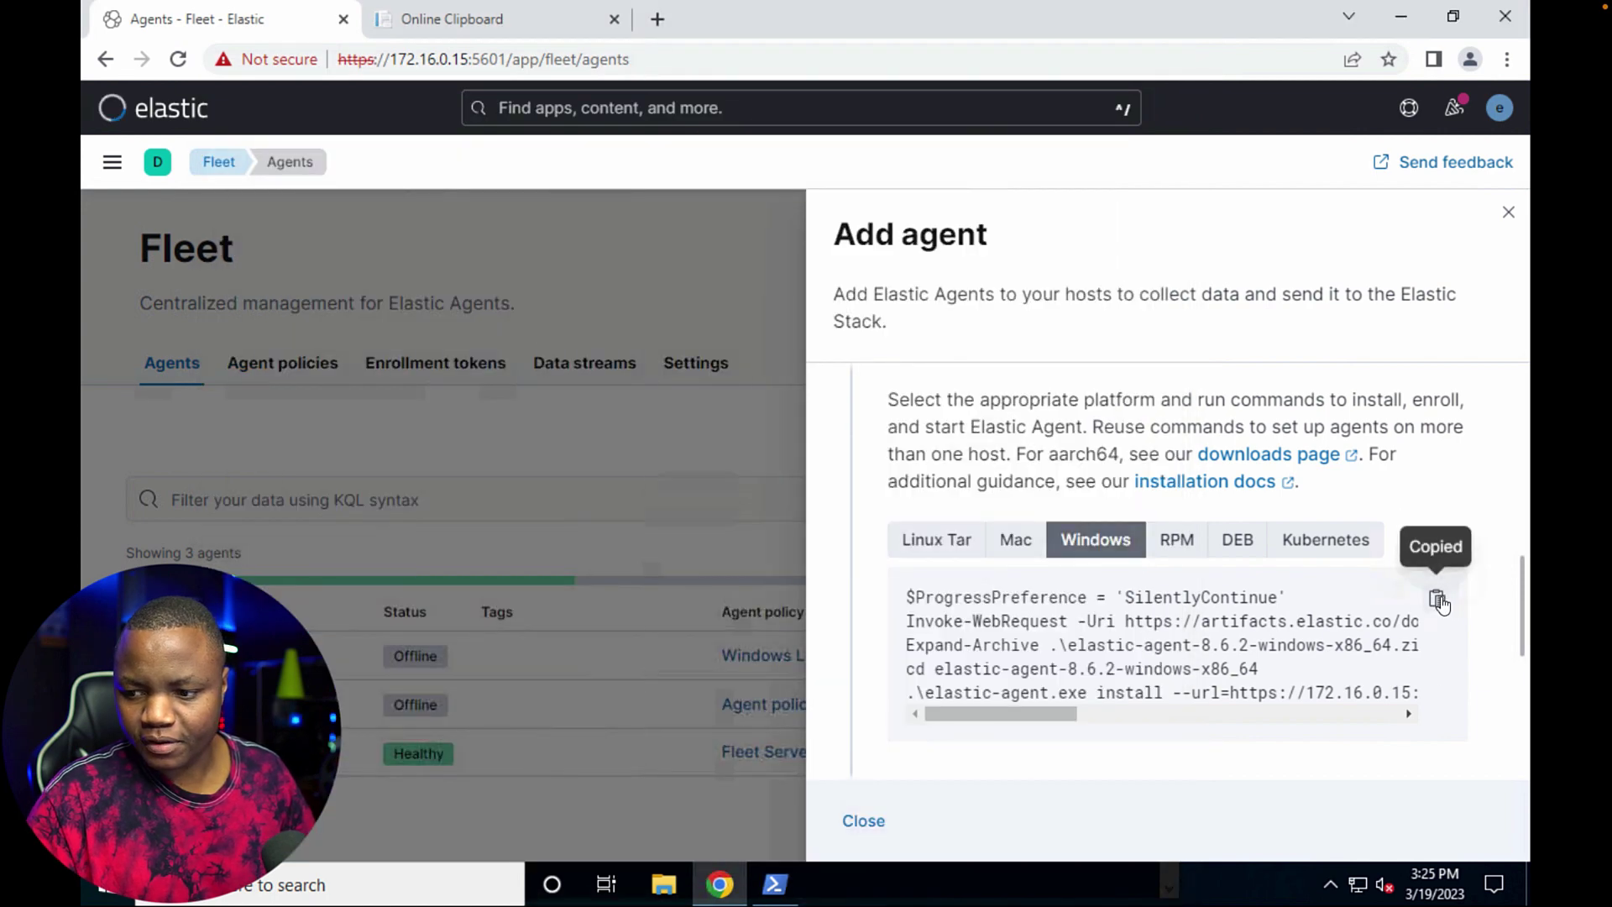
click(774, 883)
right_click(602, 323)
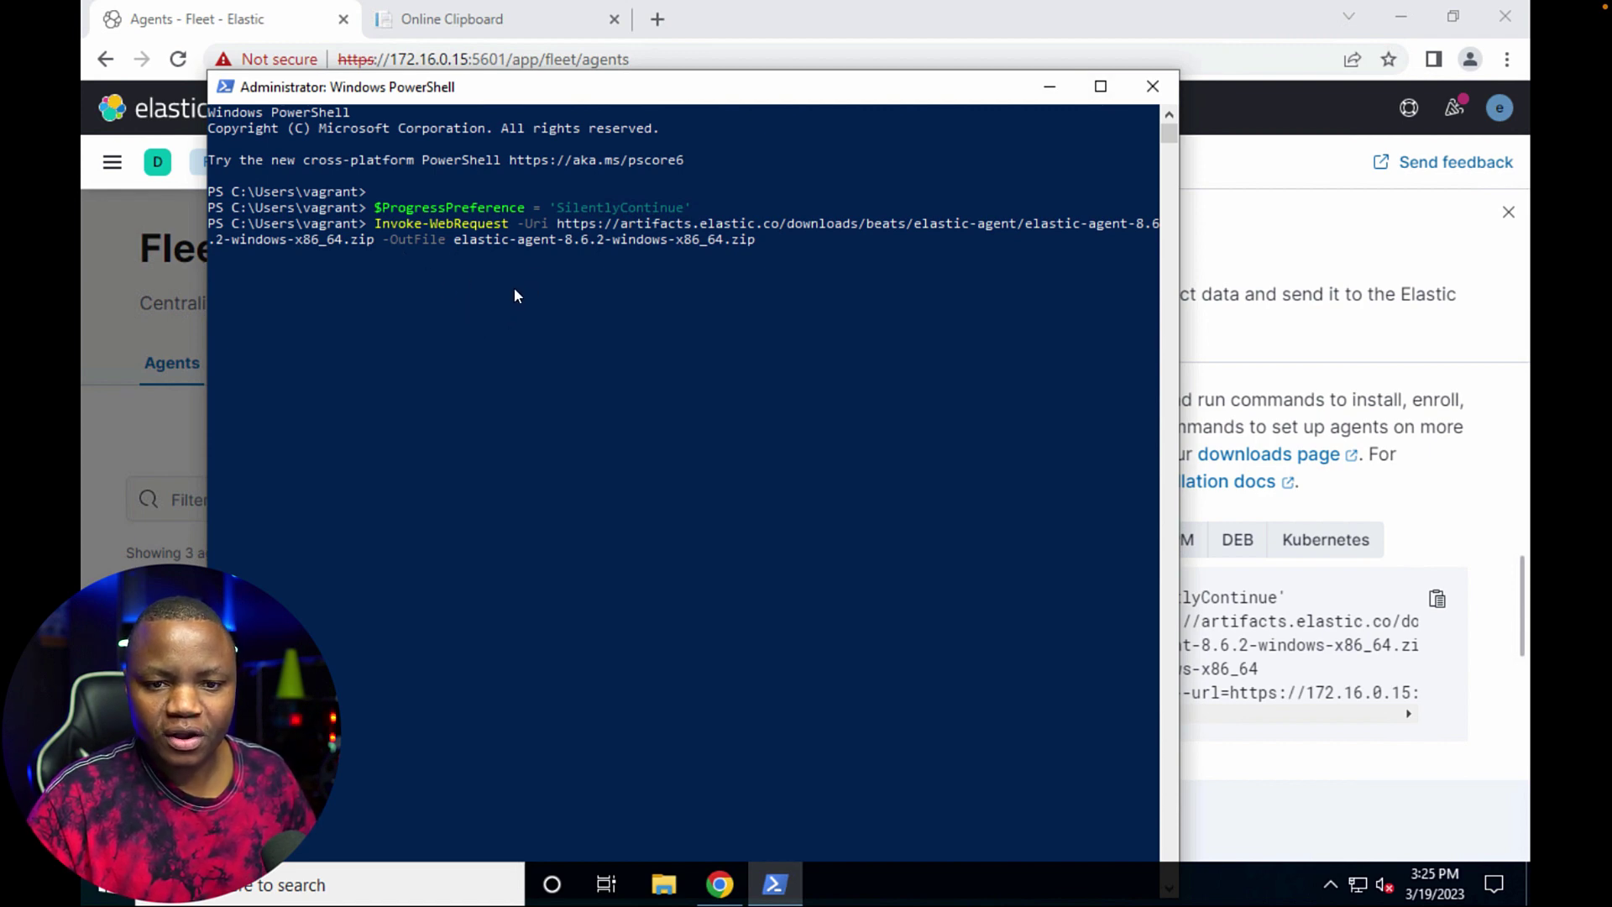
right_click(415, 247)
key(Return)
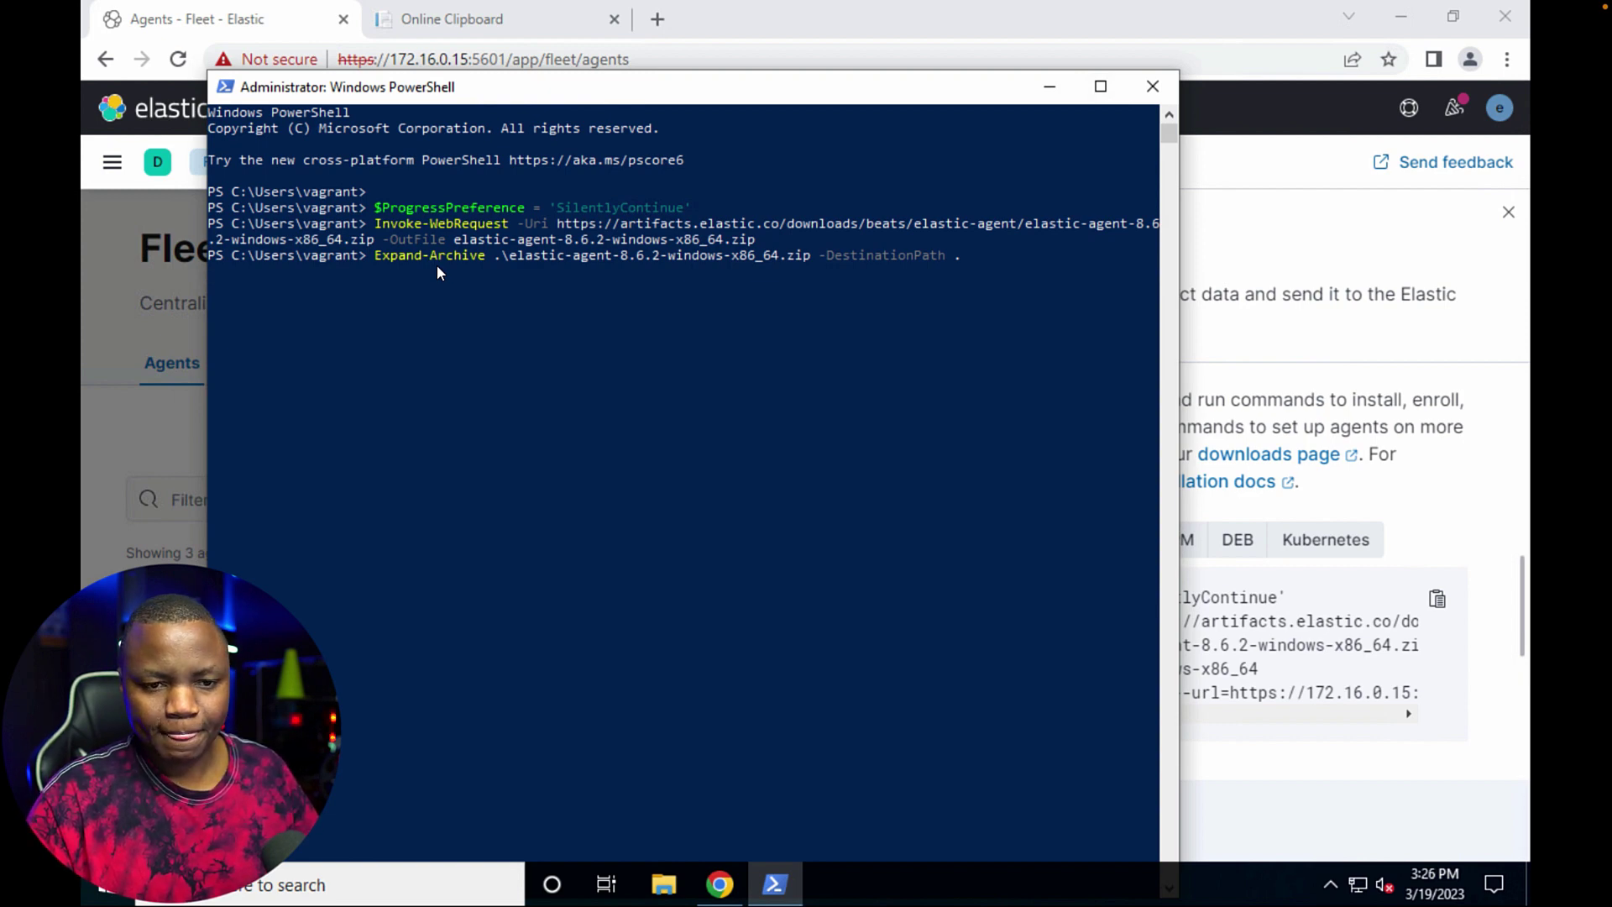
- Check the agent enrollment status in Fleet in Chrome, and return to PowerShell
click(720, 883)
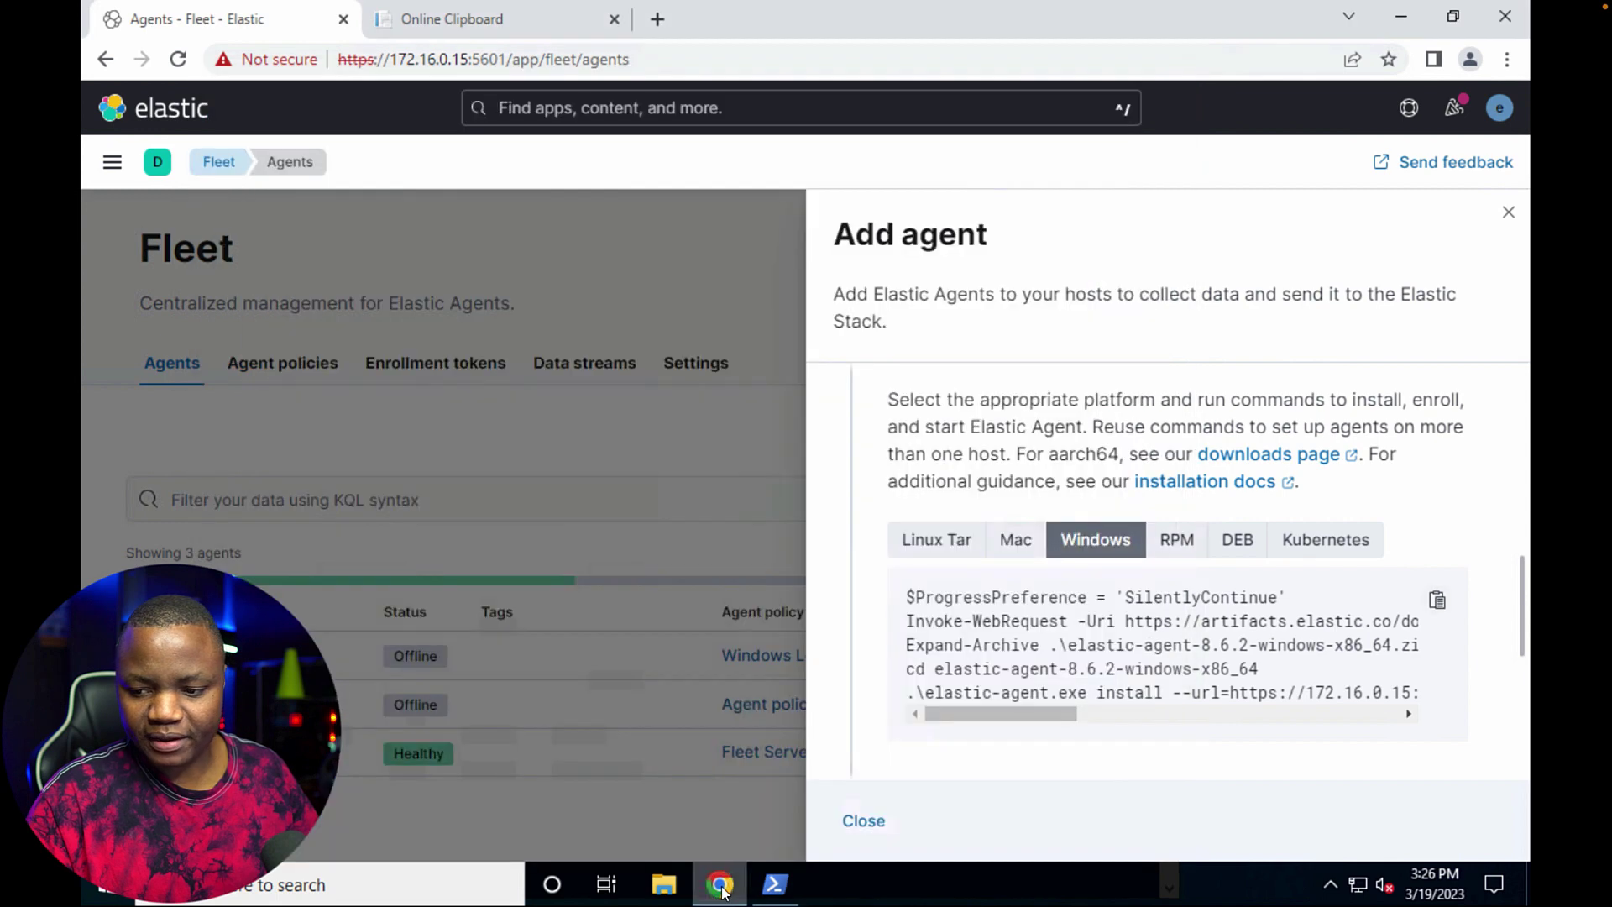
scroll(1443, 432, down, 3)
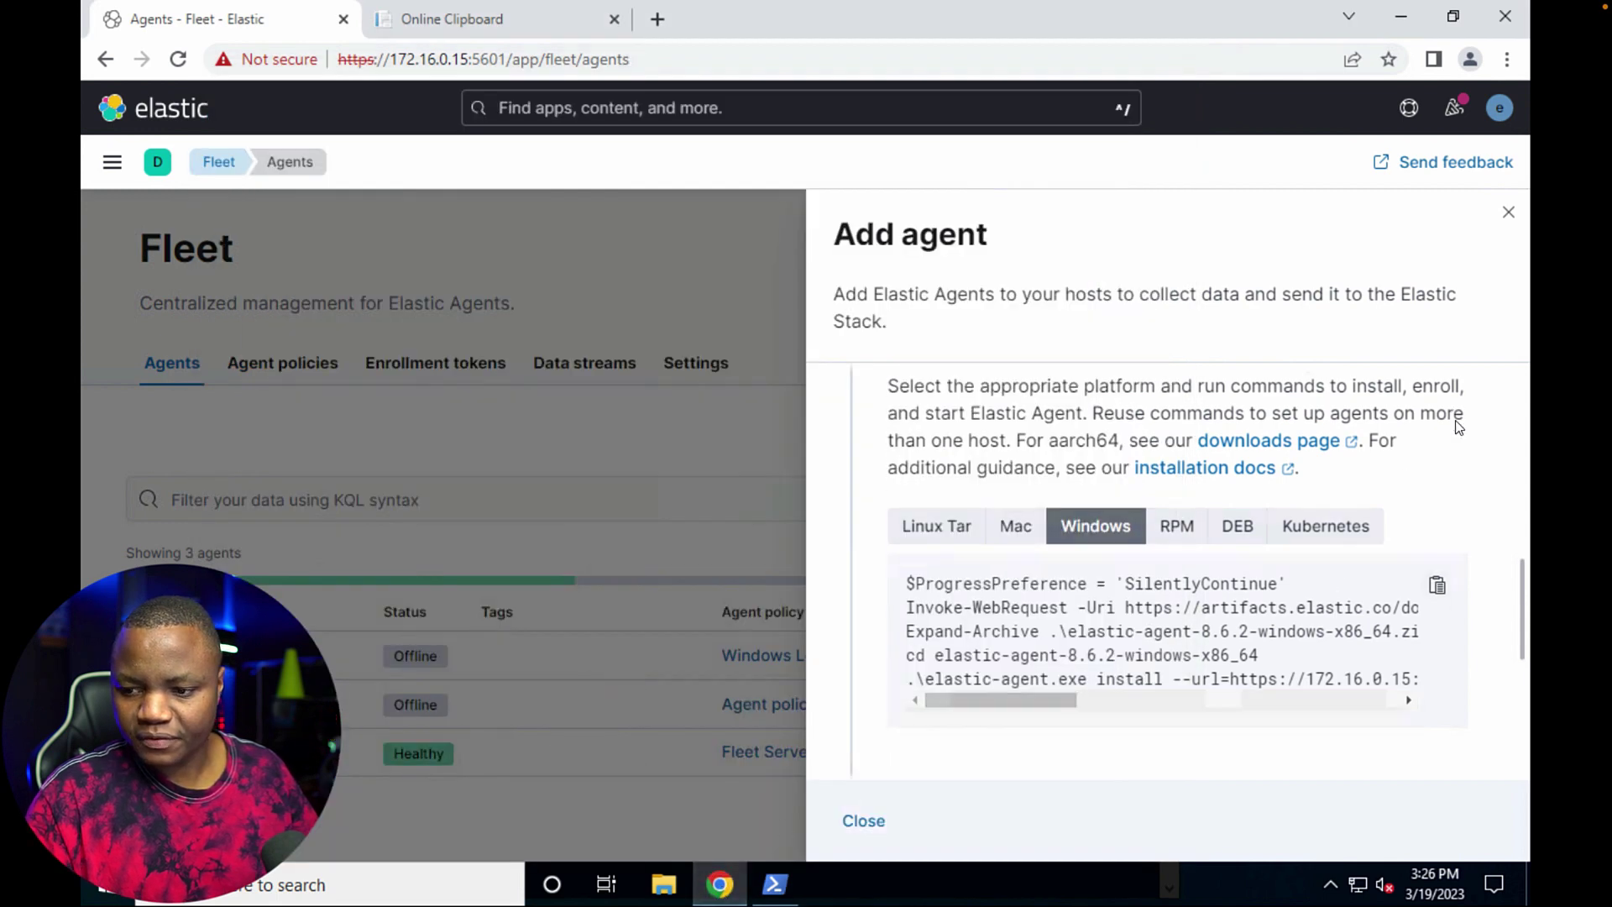
scroll(1443, 438, down, 3)
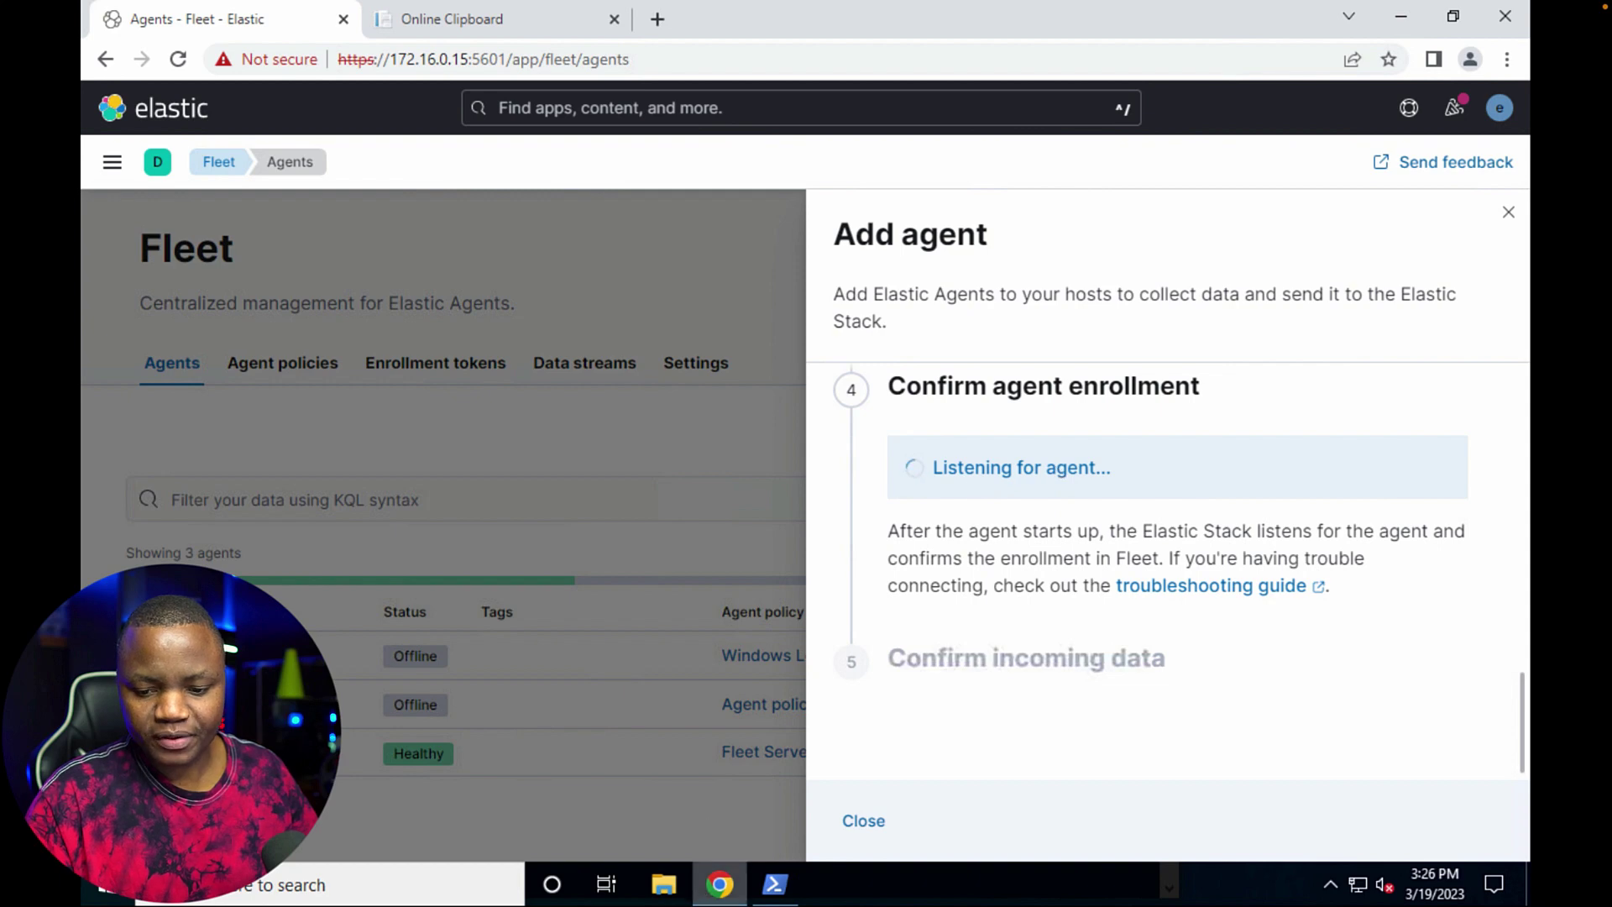
click(760, 892)
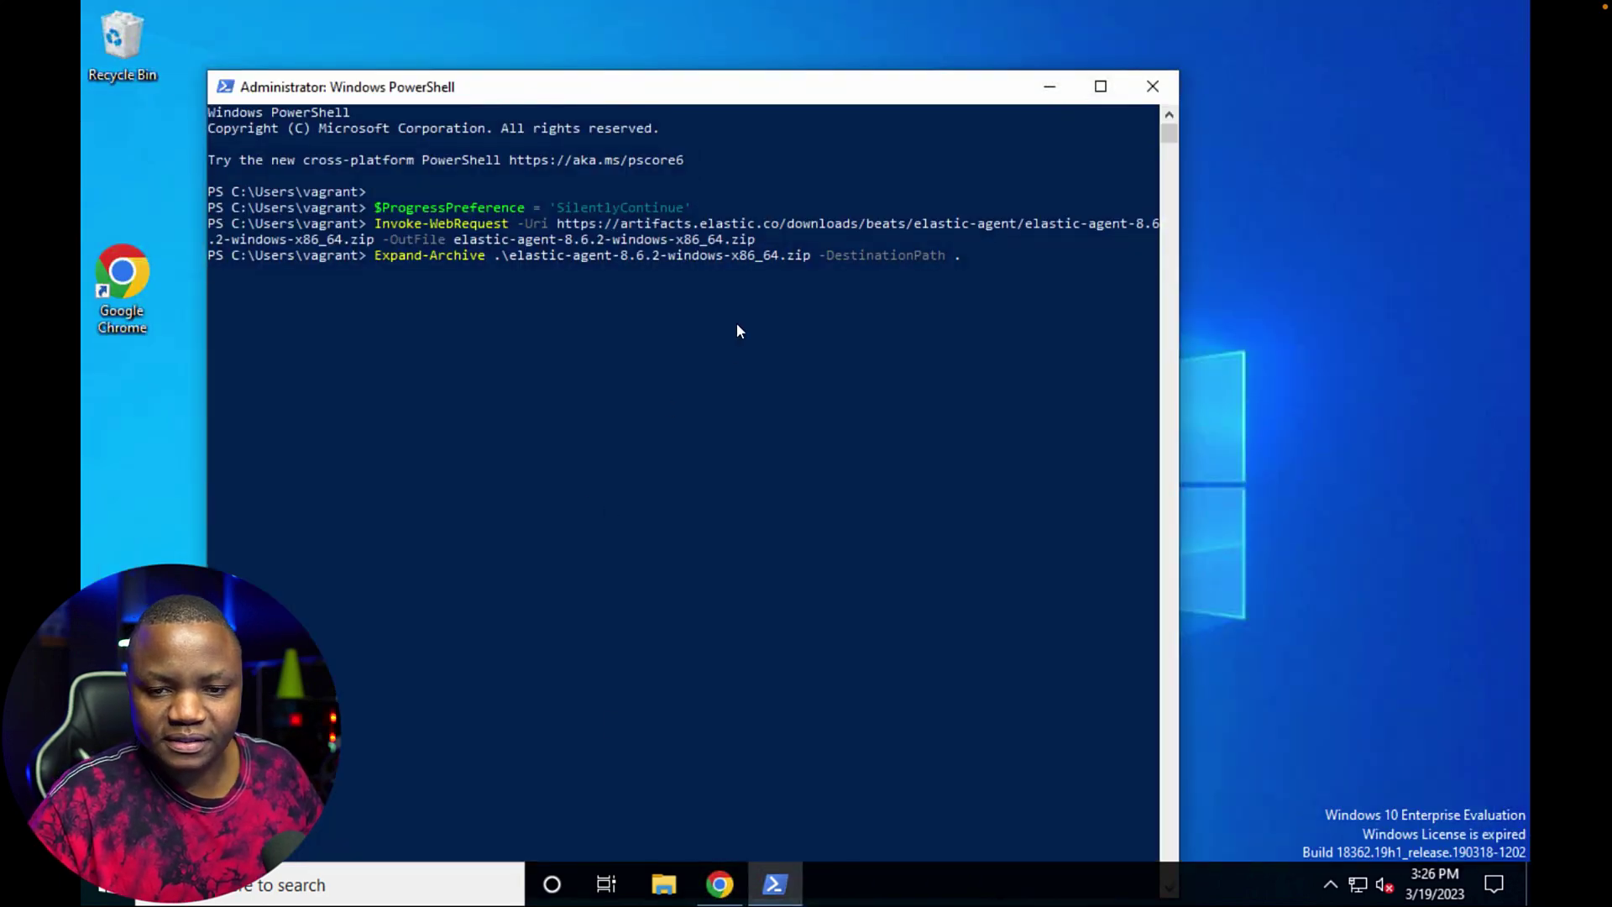
key(Return)
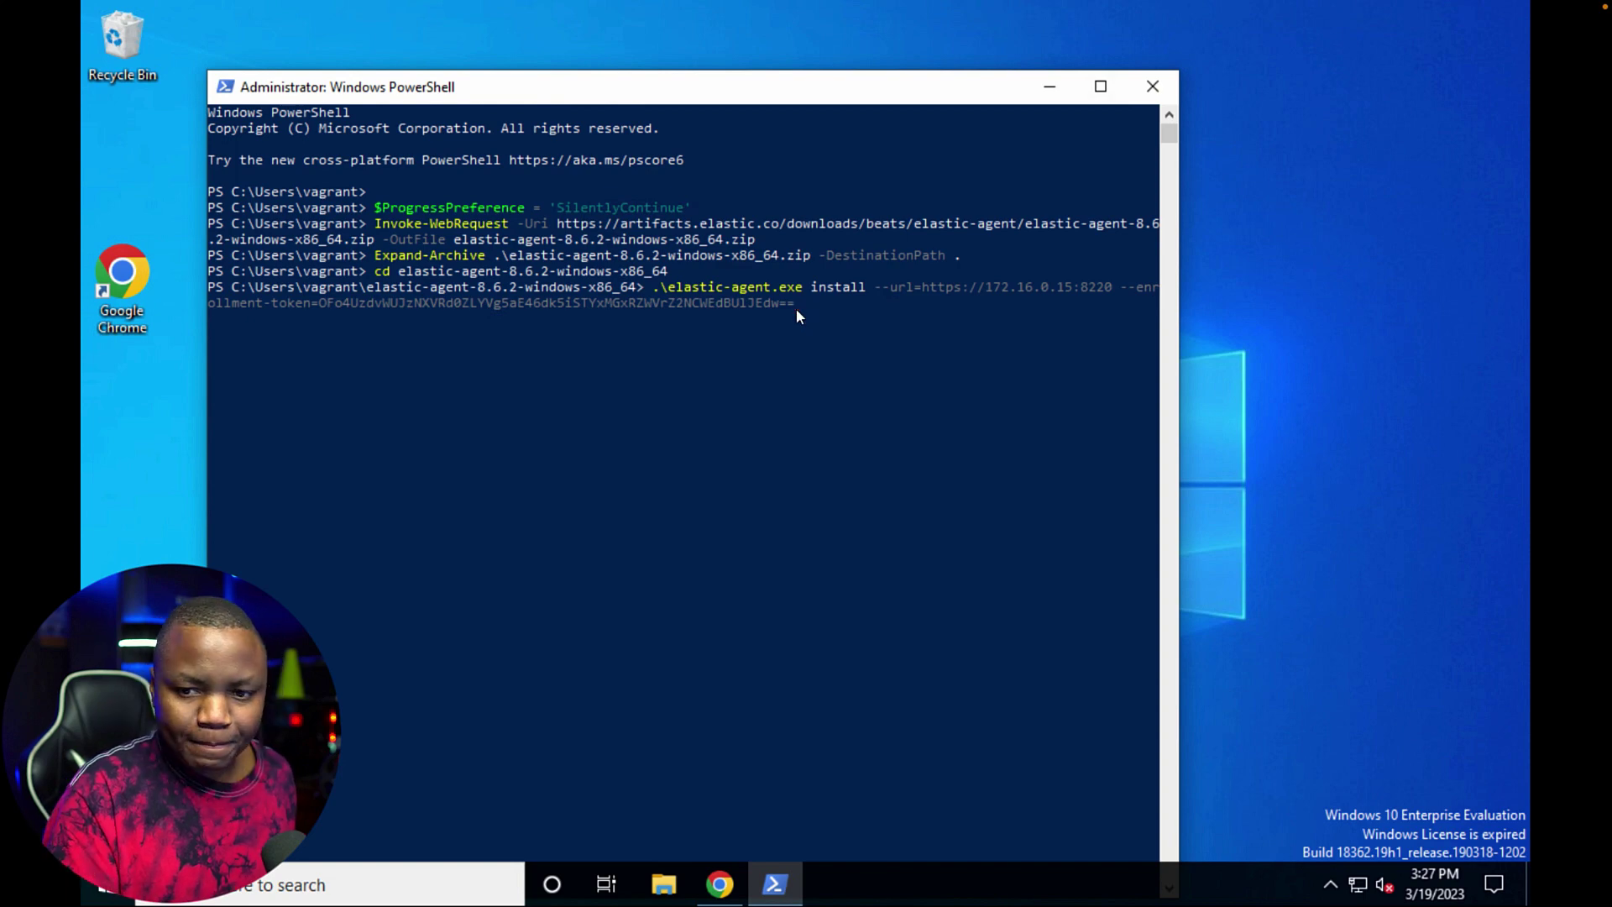
key(Return)
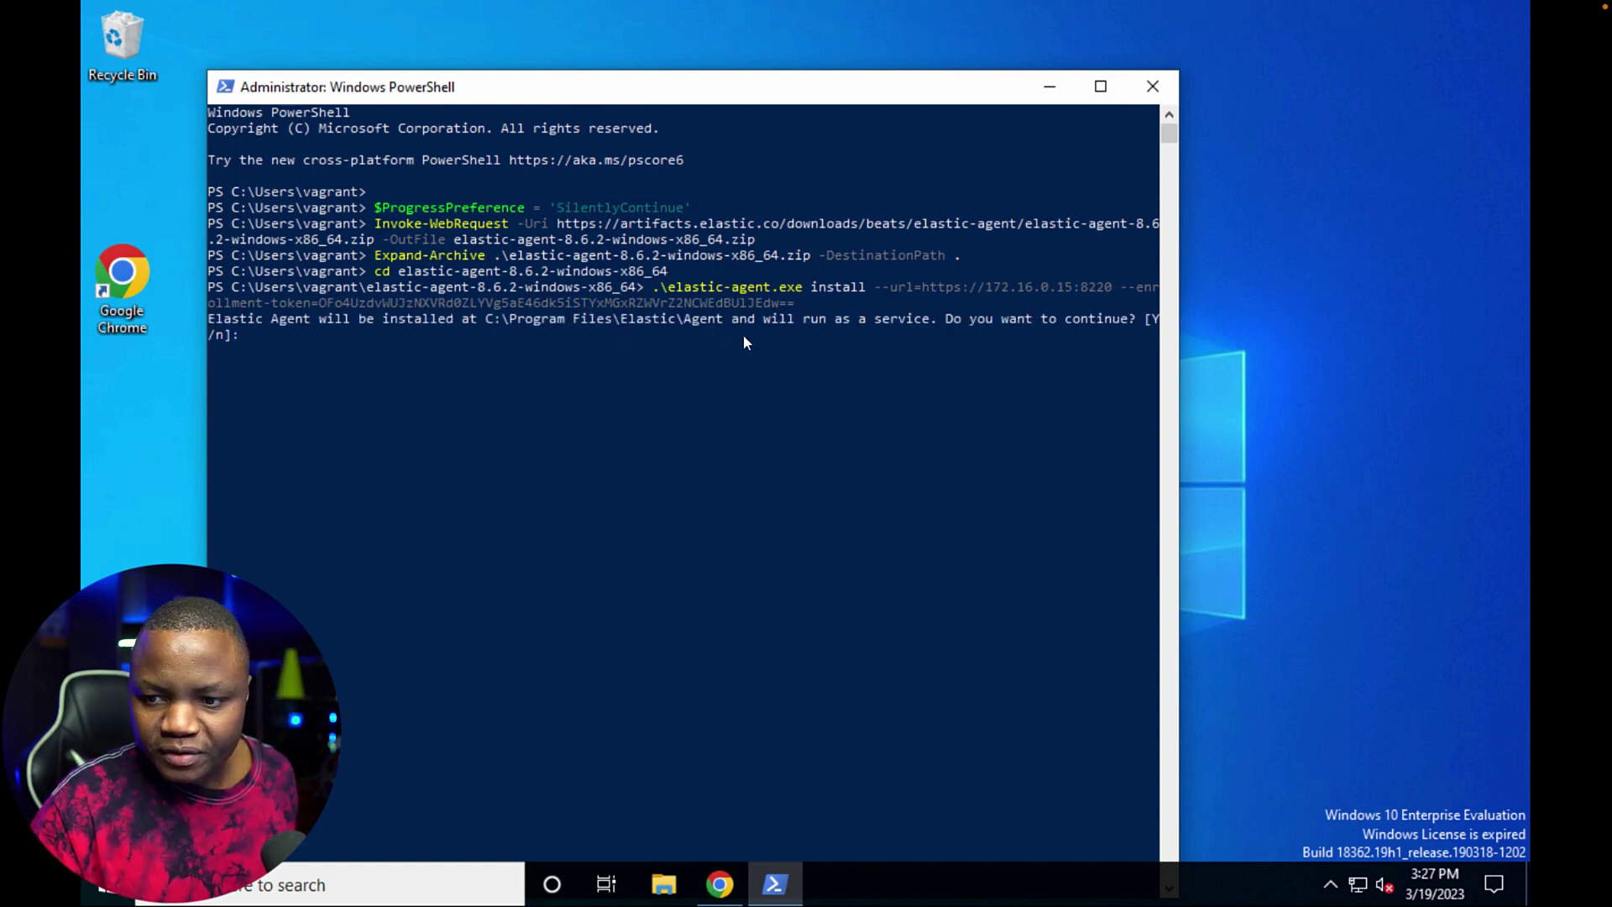
click(496, 363)
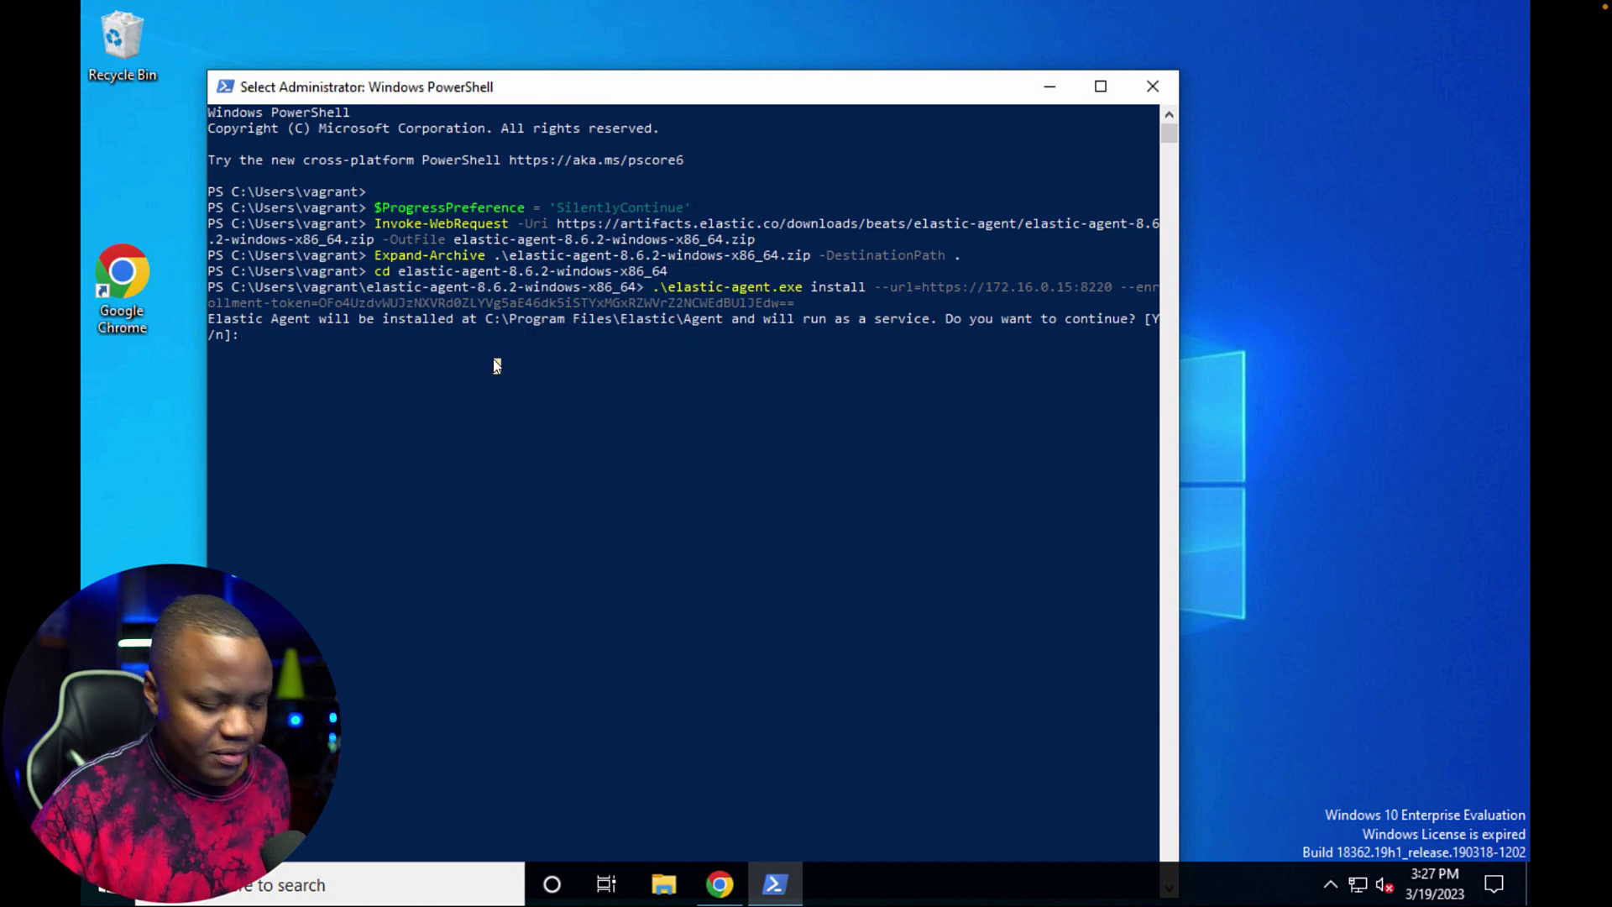
key(ctrl+x)
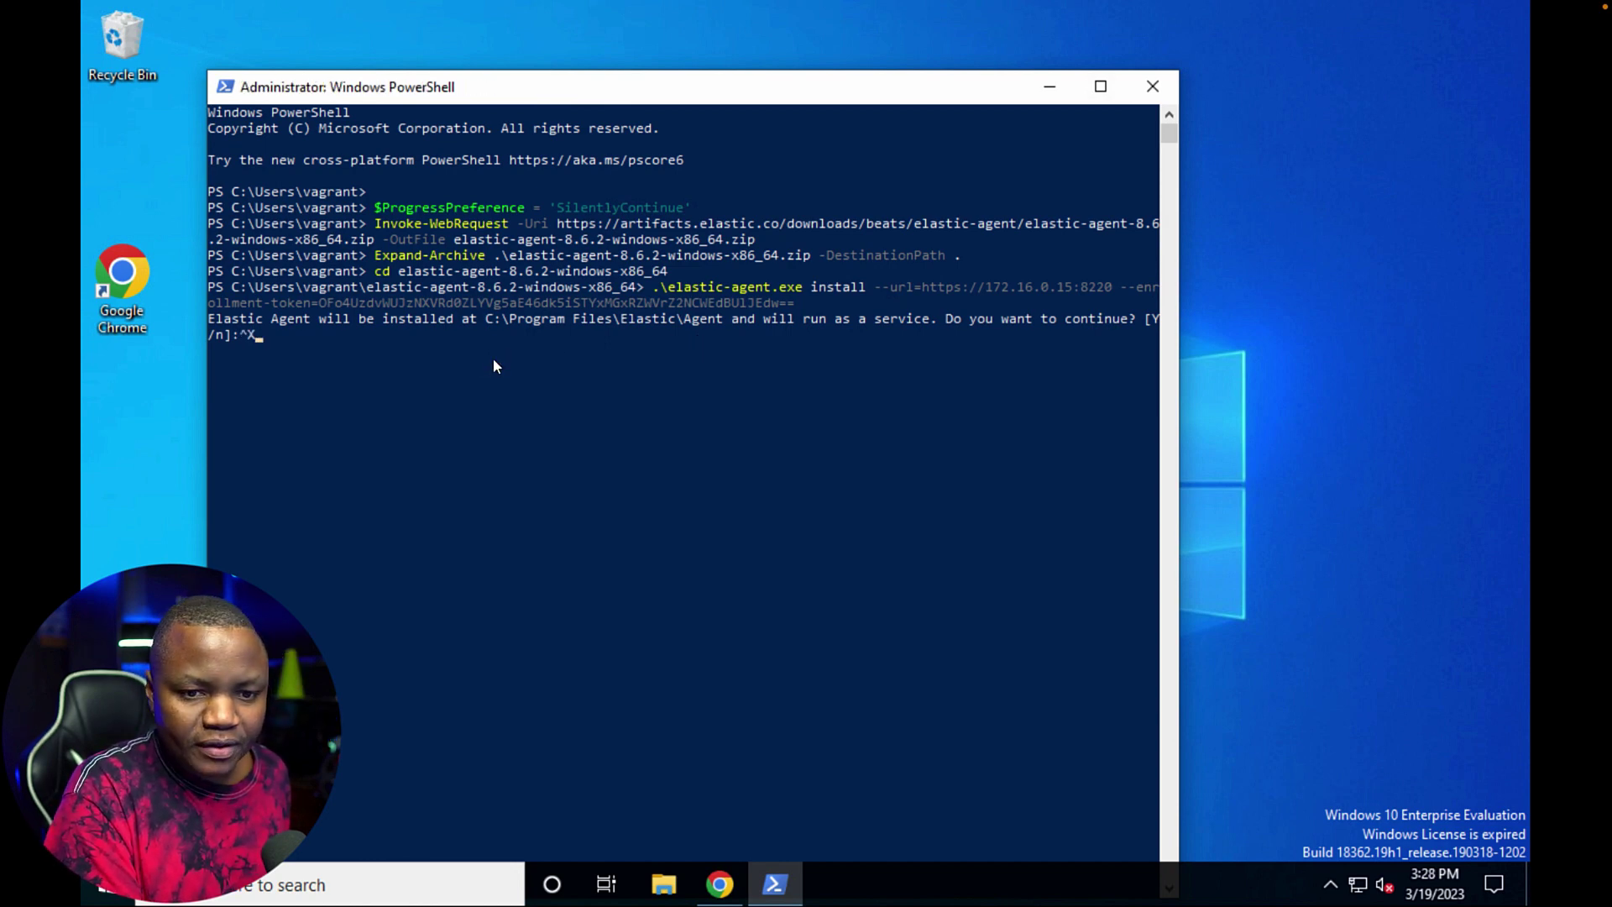
key(BackSpace)
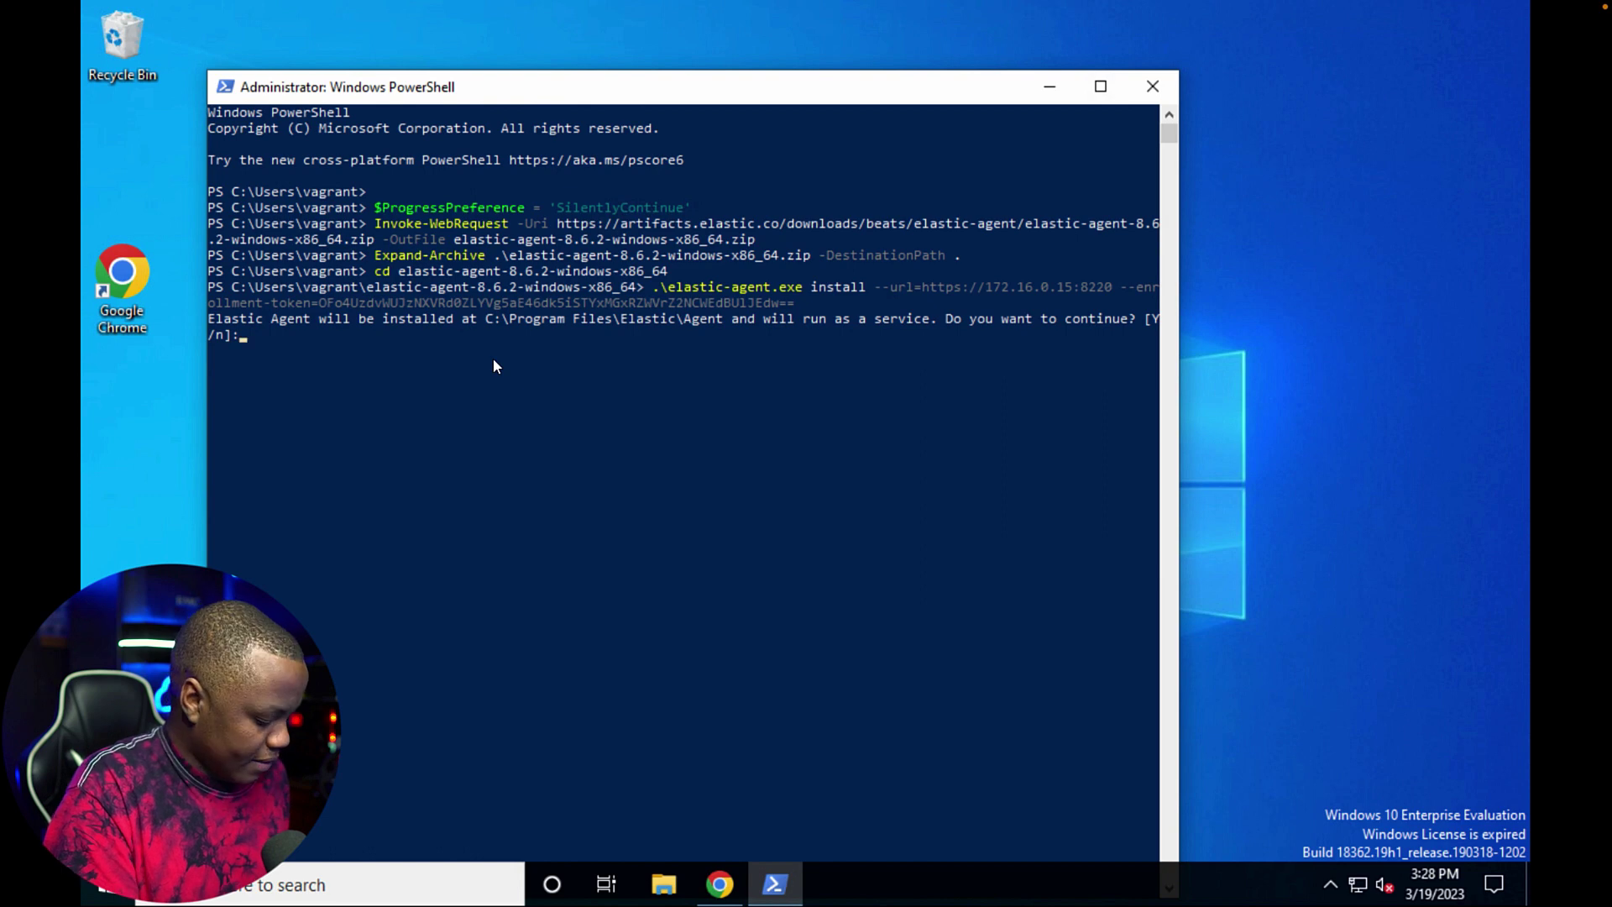
key(ctrl+c)
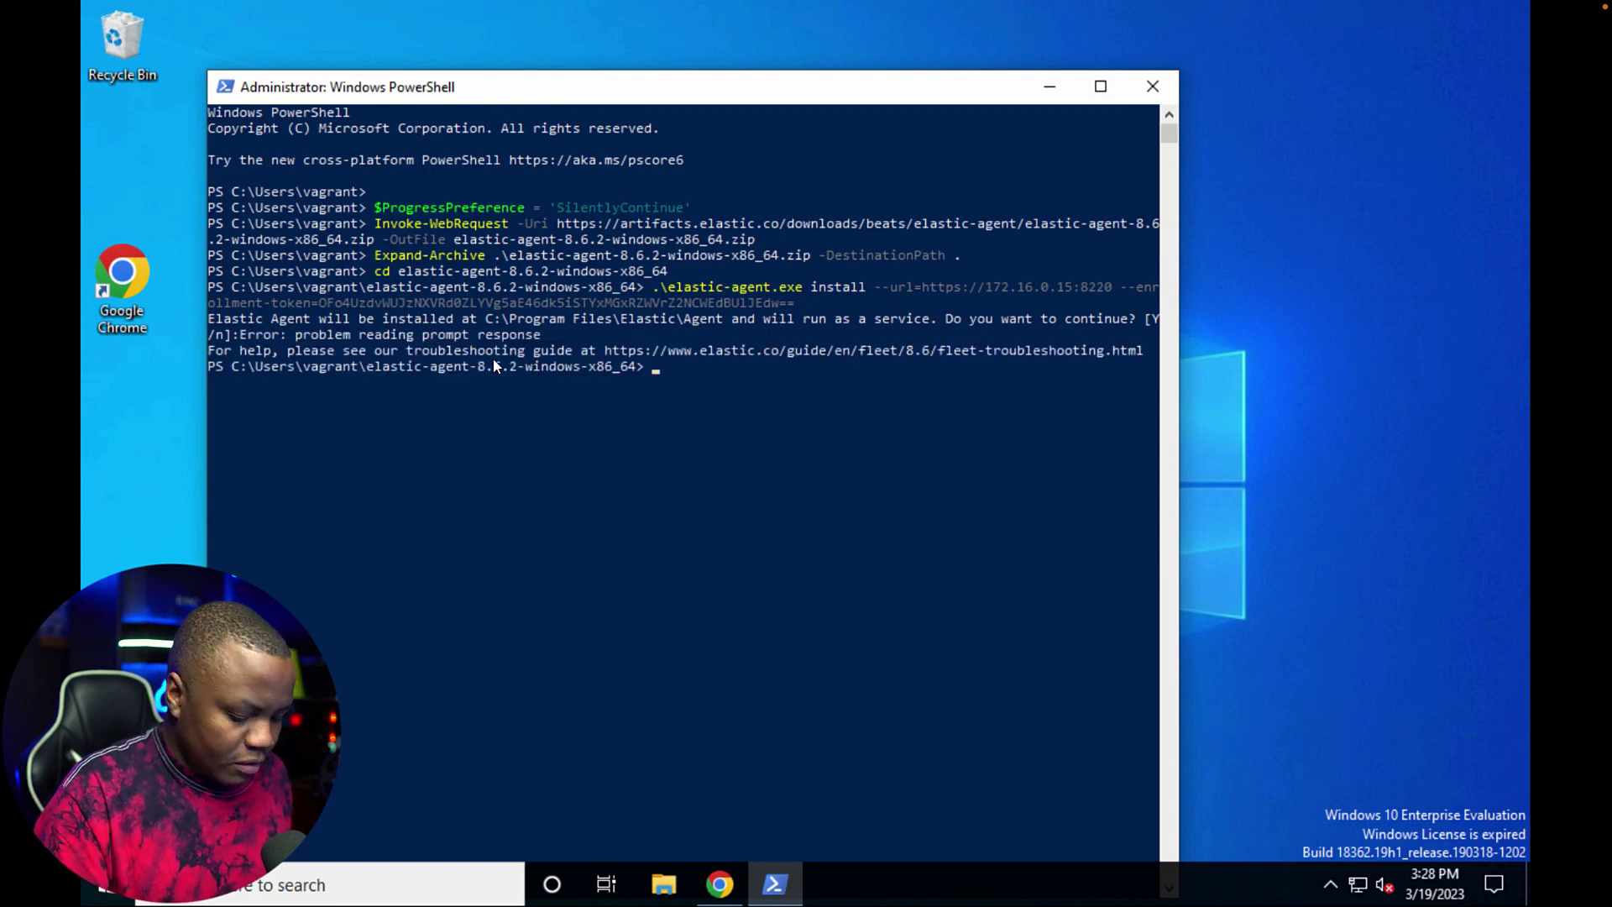
- Rerun the Elastic Agent install command with the --insecure option added and answer Y to continue the installation
key(Up)
text(--)
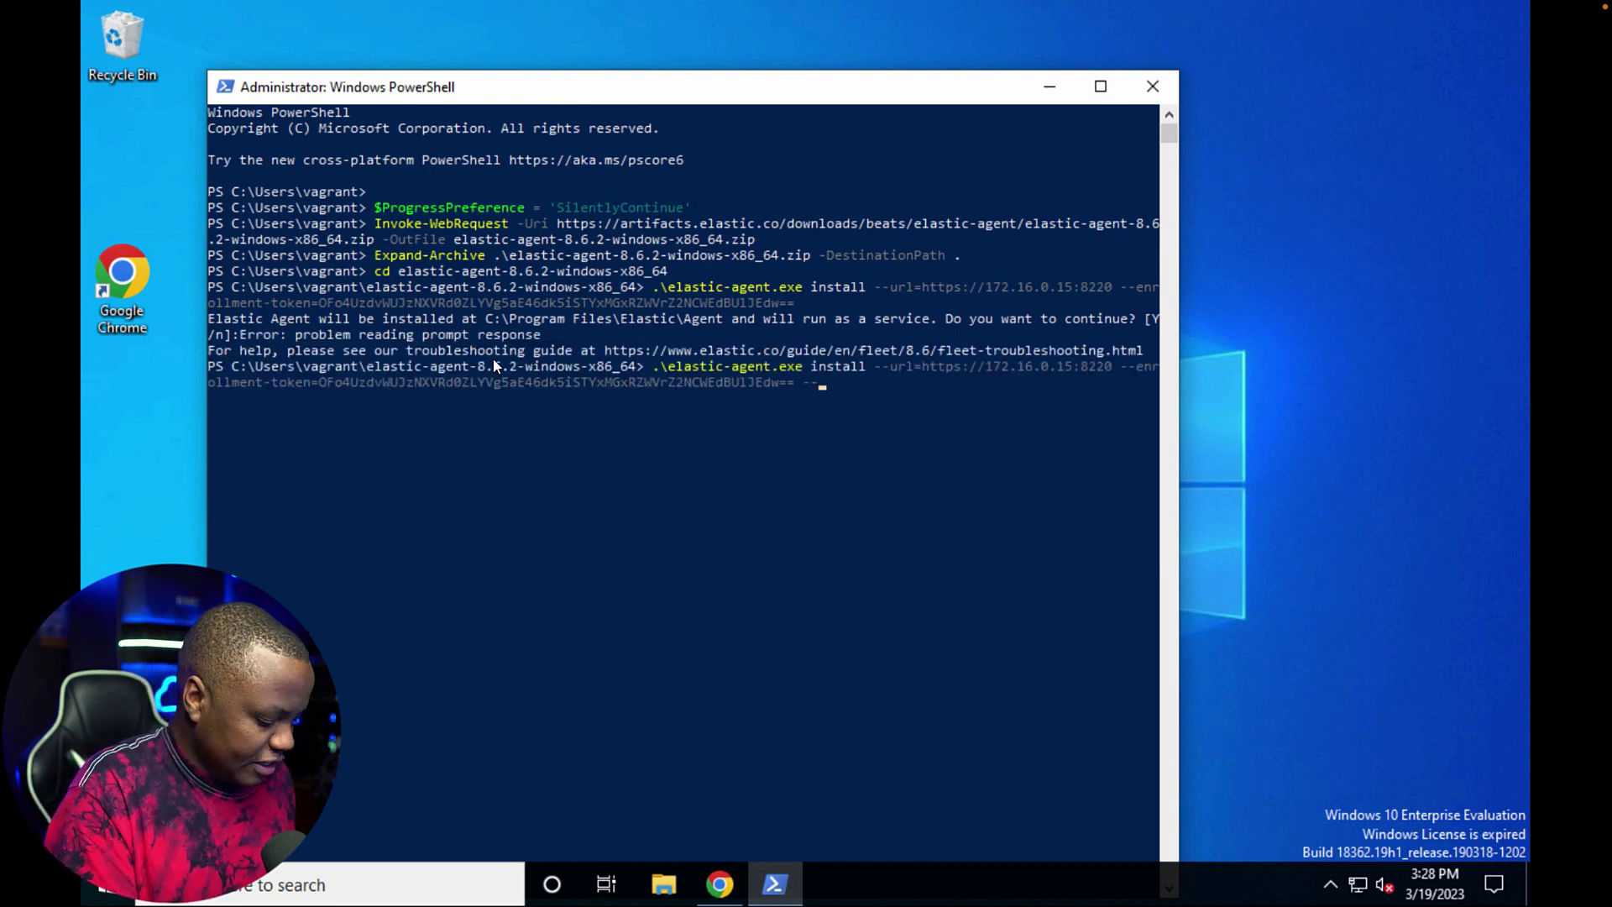
text(ins)
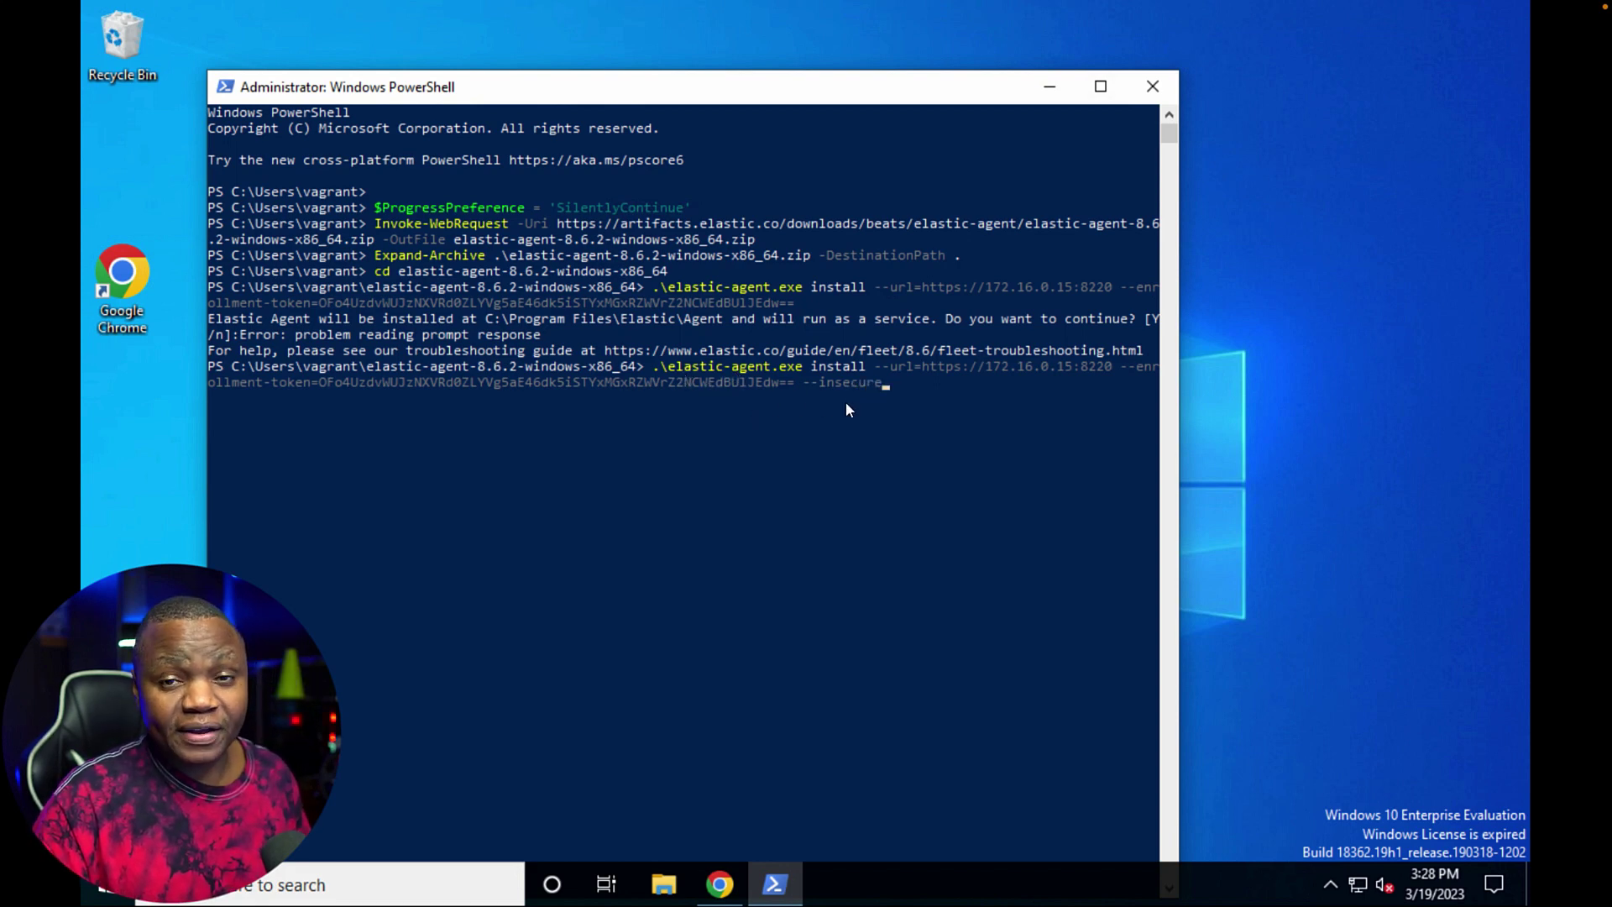
text(ecure)
key(Return)
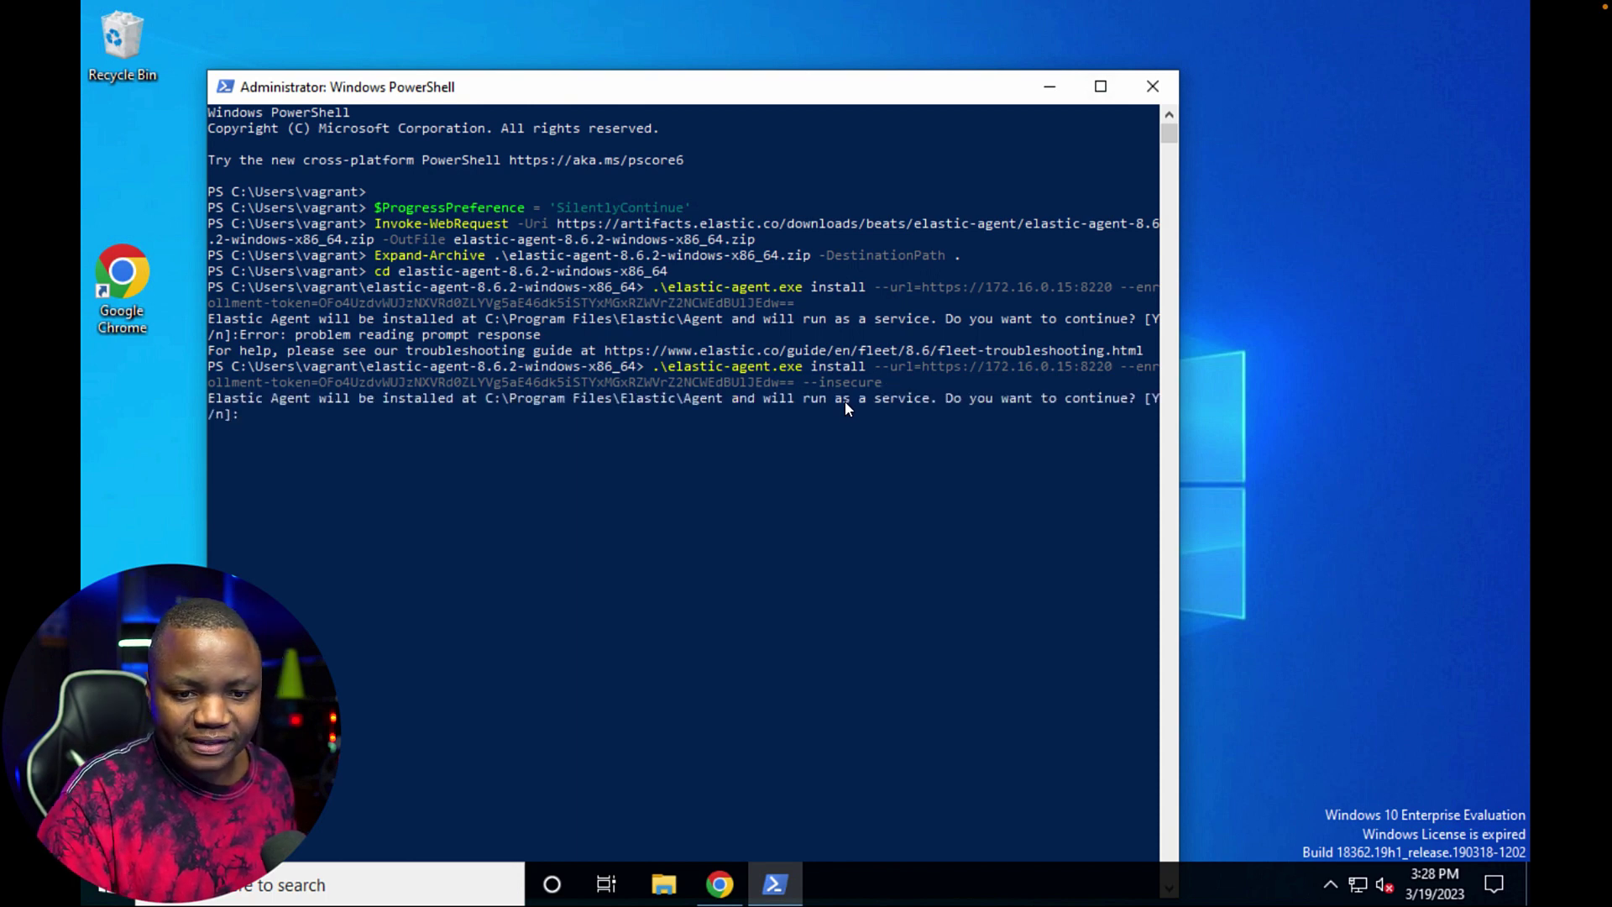
text(Y)
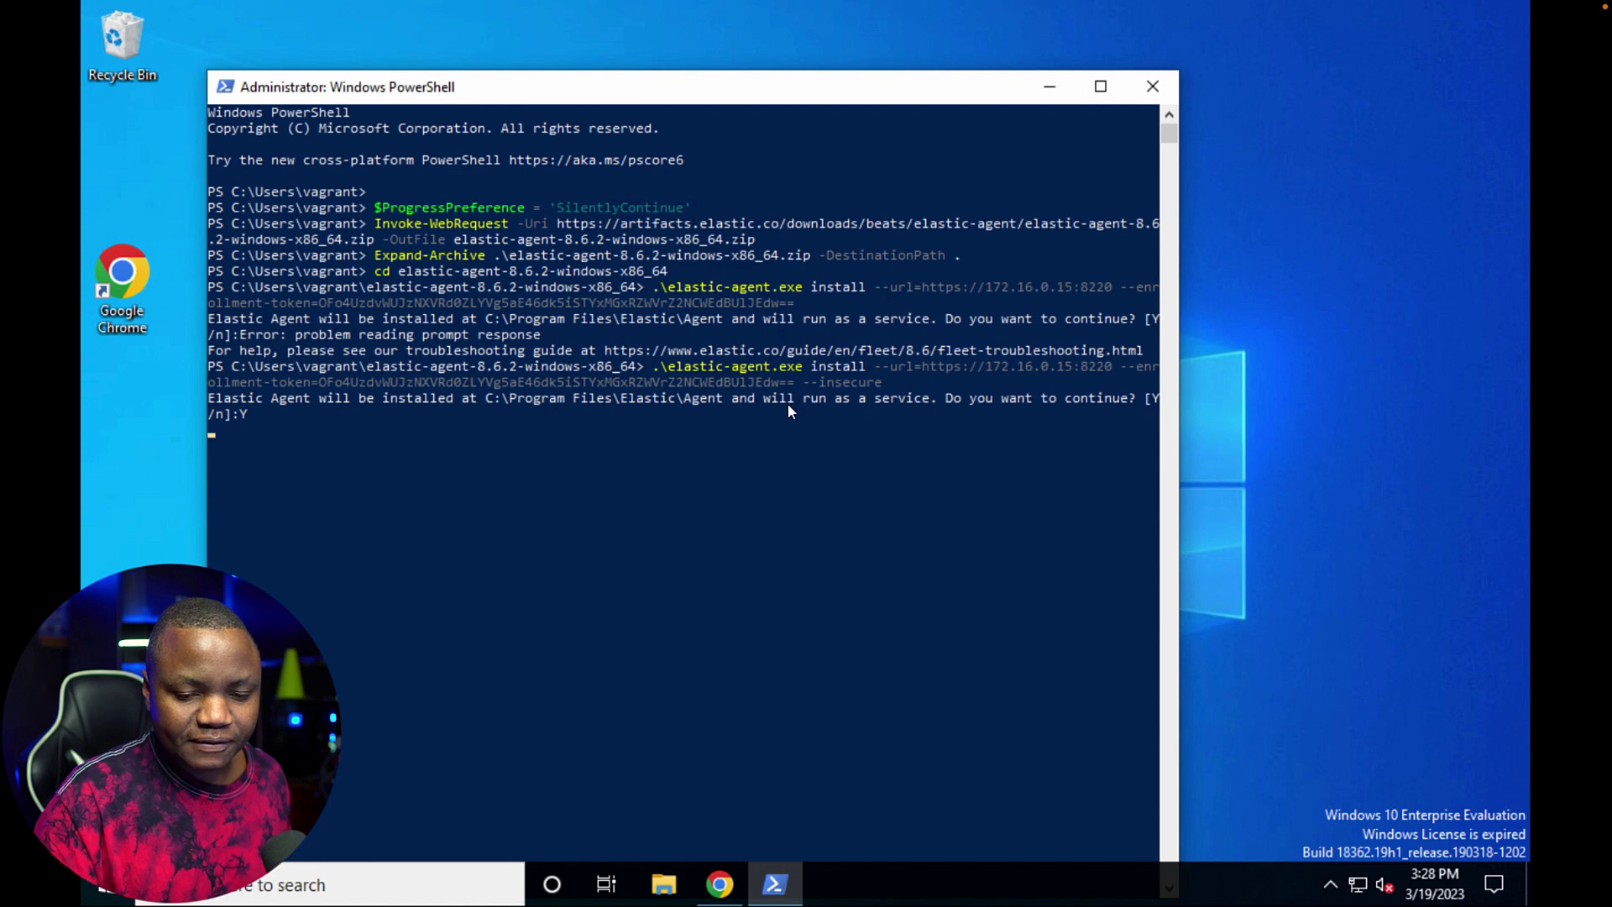
click(290, 462)
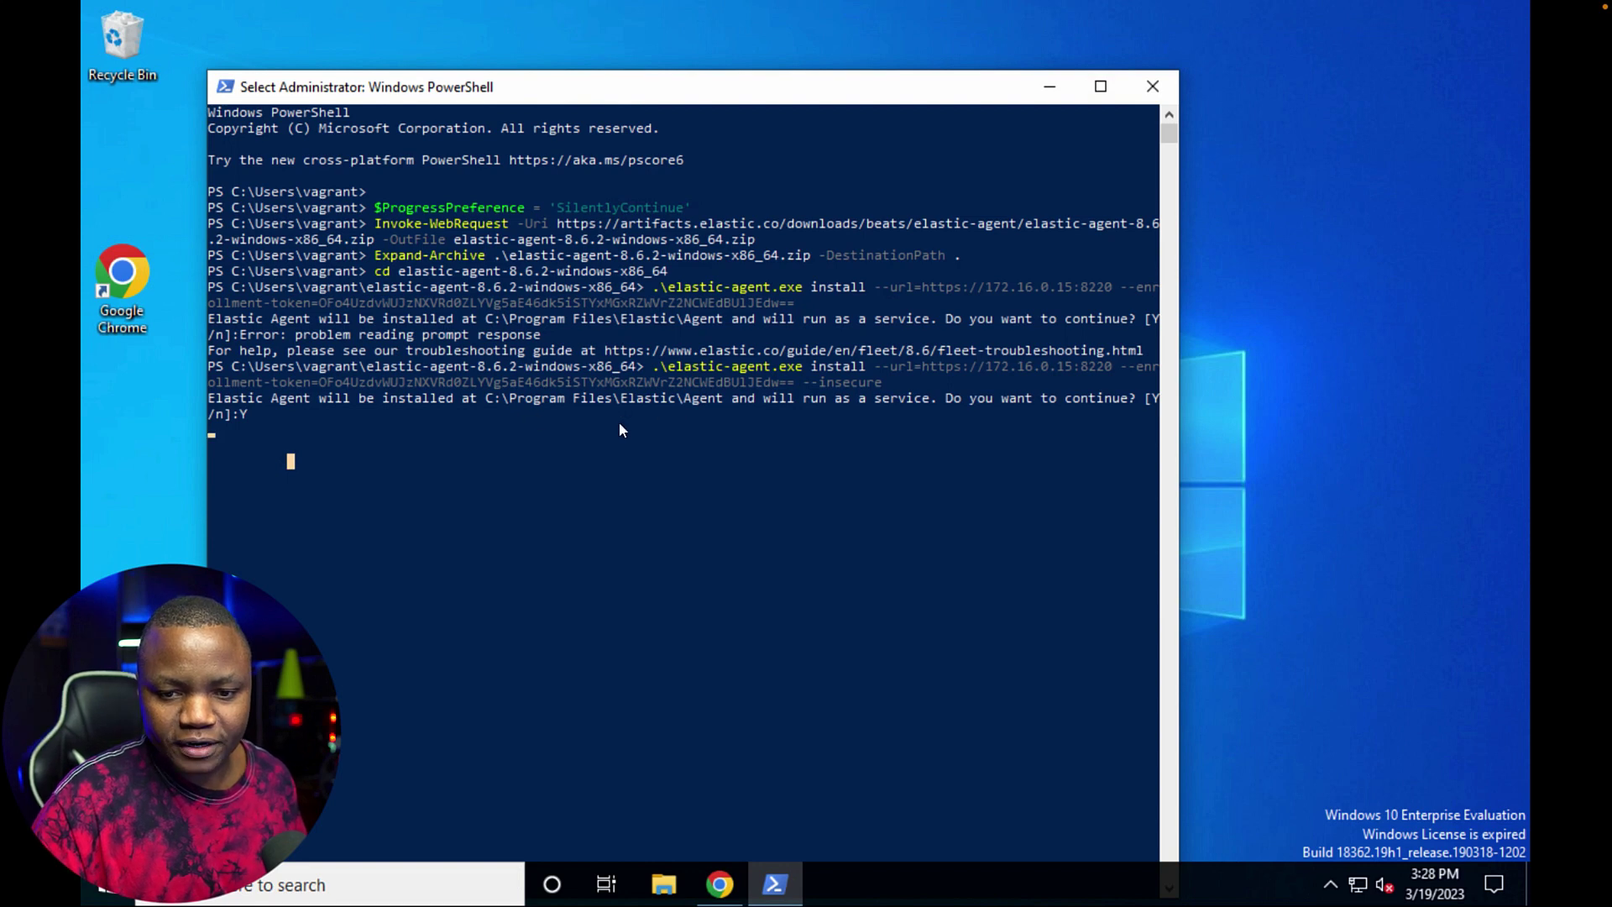
- Switch to Chrome and check the agent enrollment and incoming data confirmation in Fleet
click(719, 884)
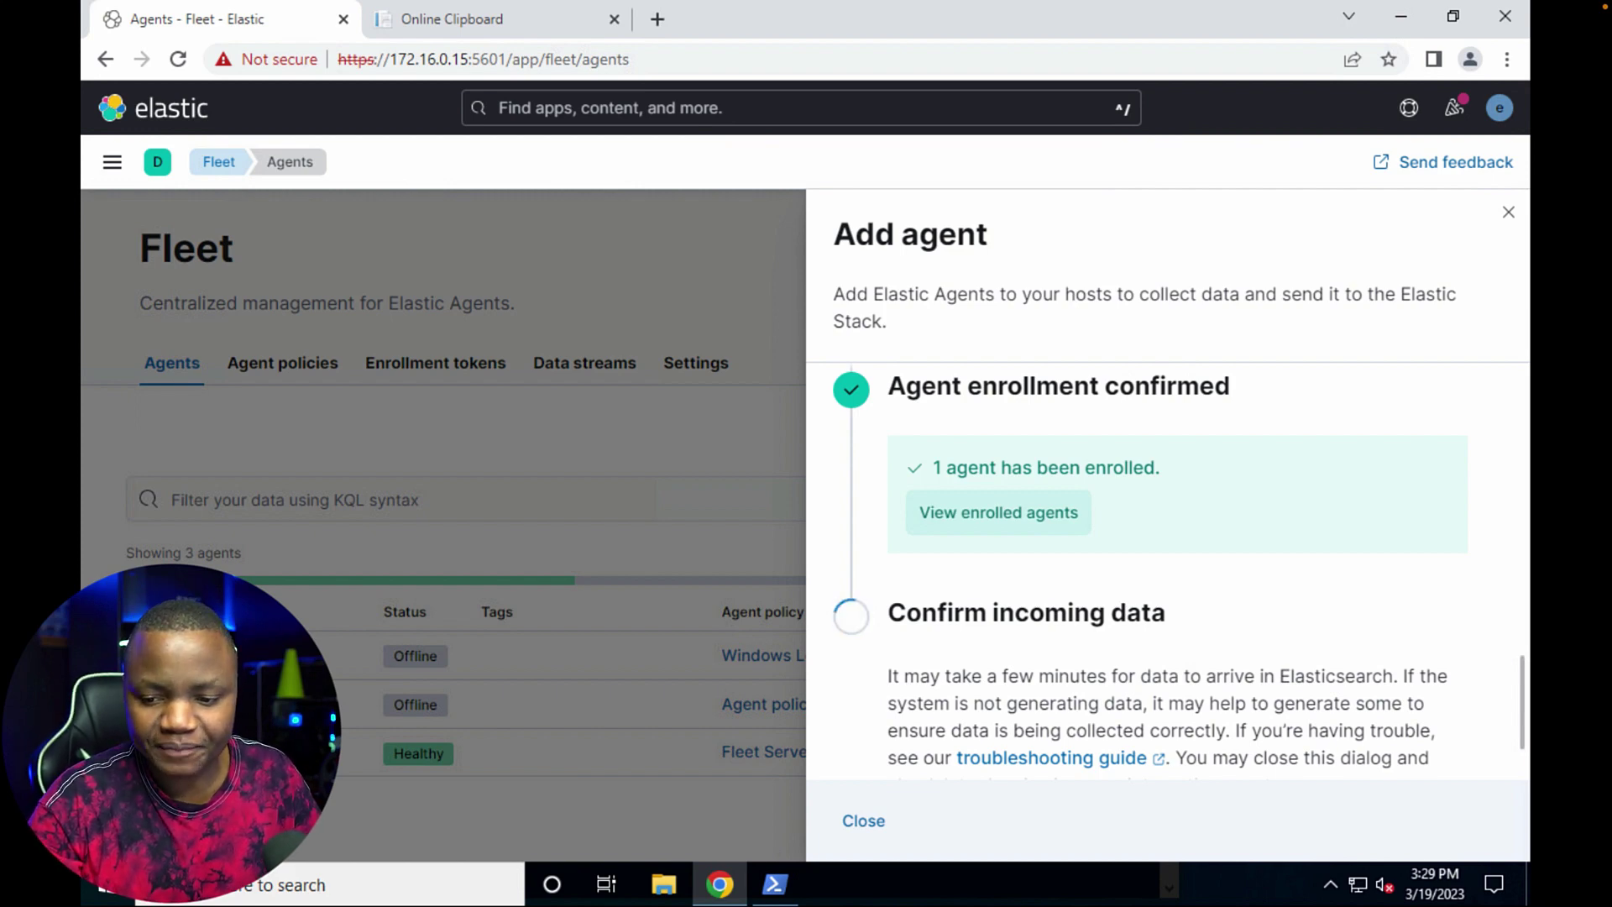
scroll(1167, 571, down, 1)
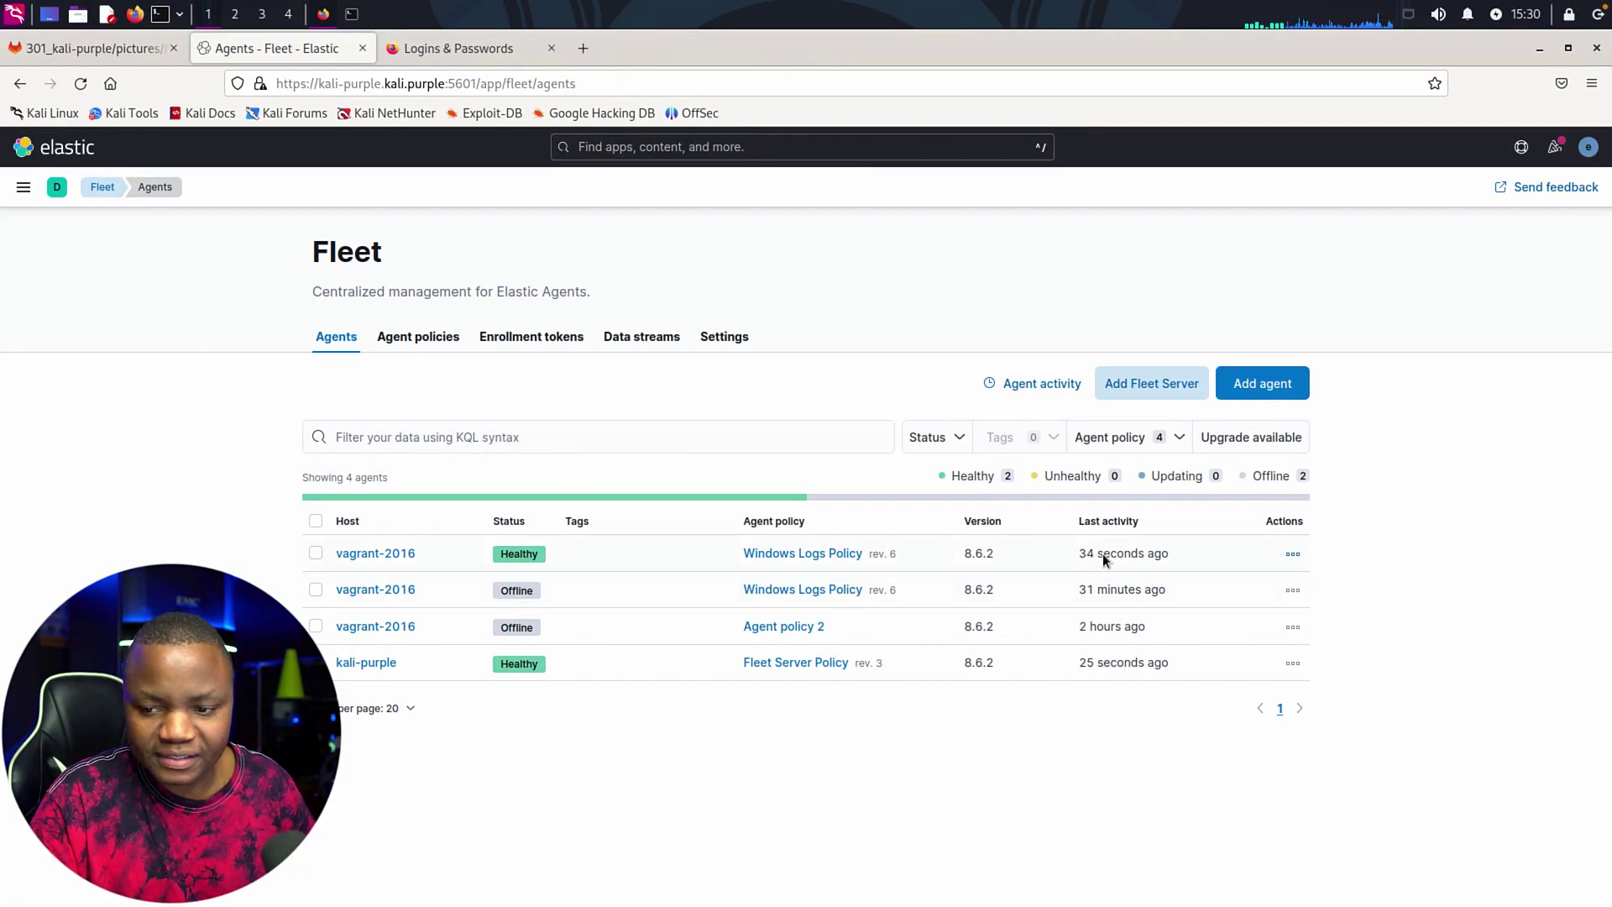
- In Windows Logs Policy, set the Defend for Windows integration's malware protection level to Prevent, then save and deploy the changes
click(804, 556)
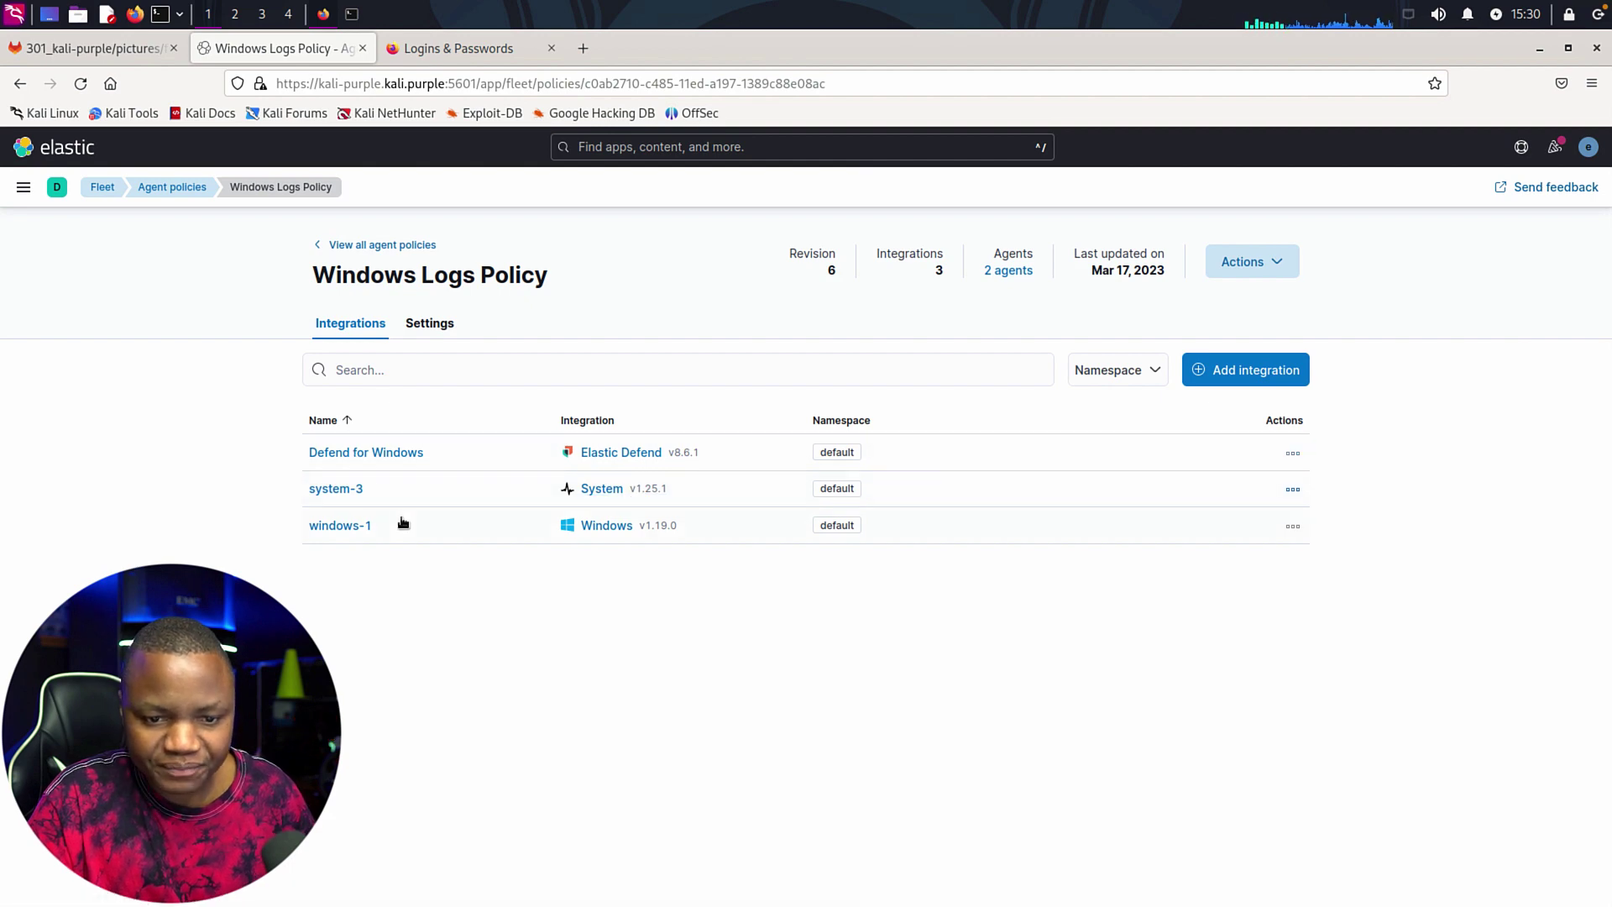
click(367, 454)
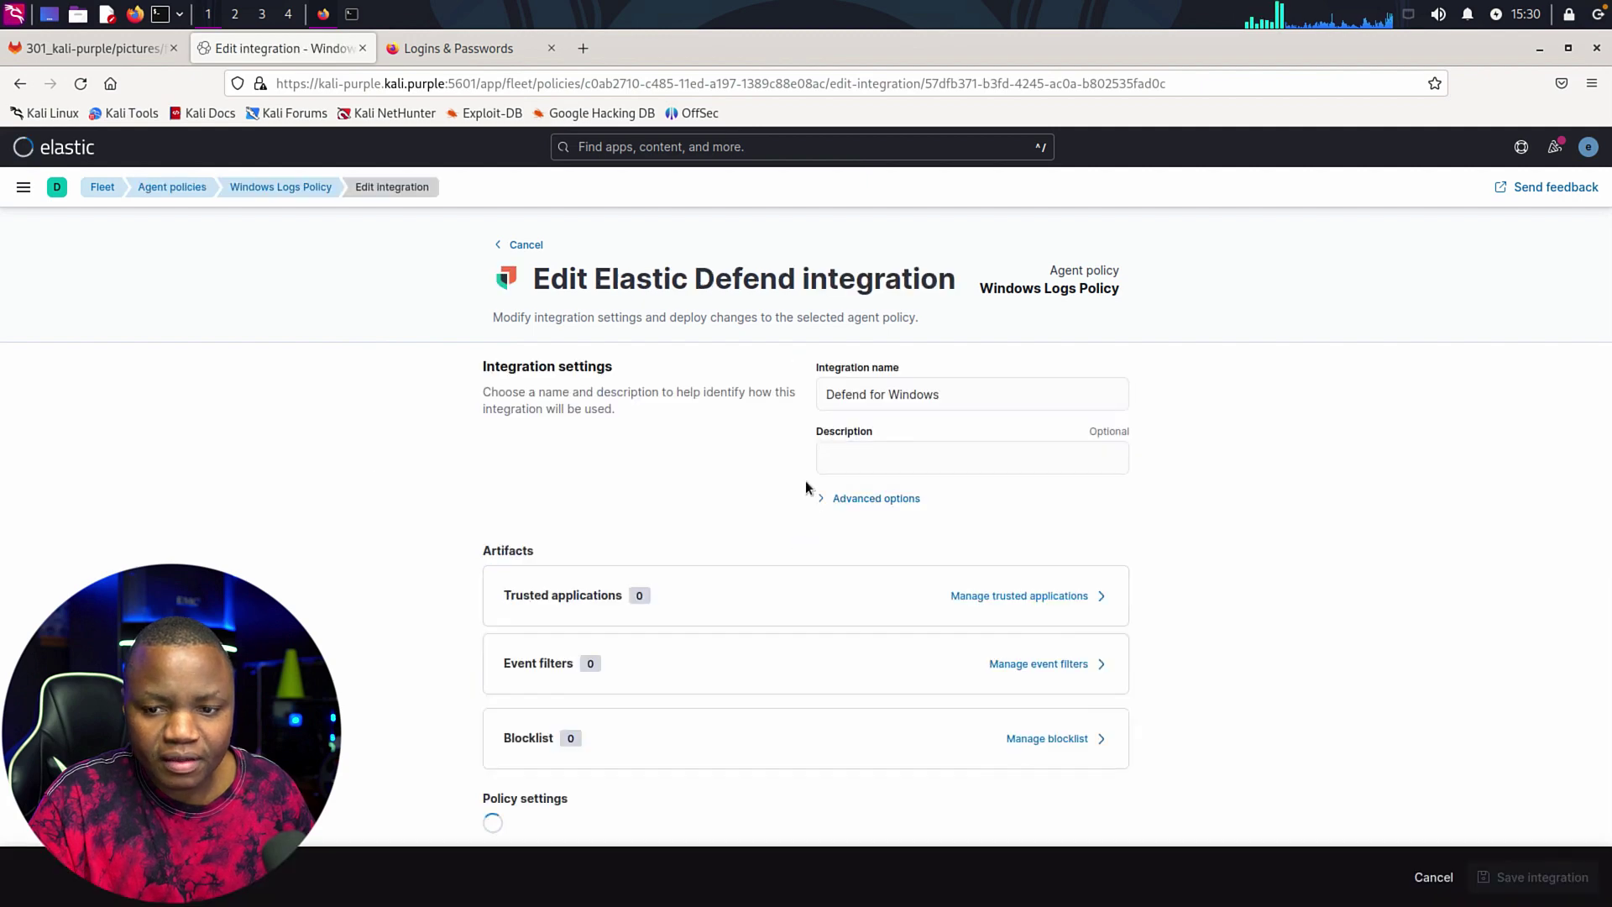
scroll(636, 497, down, 7)
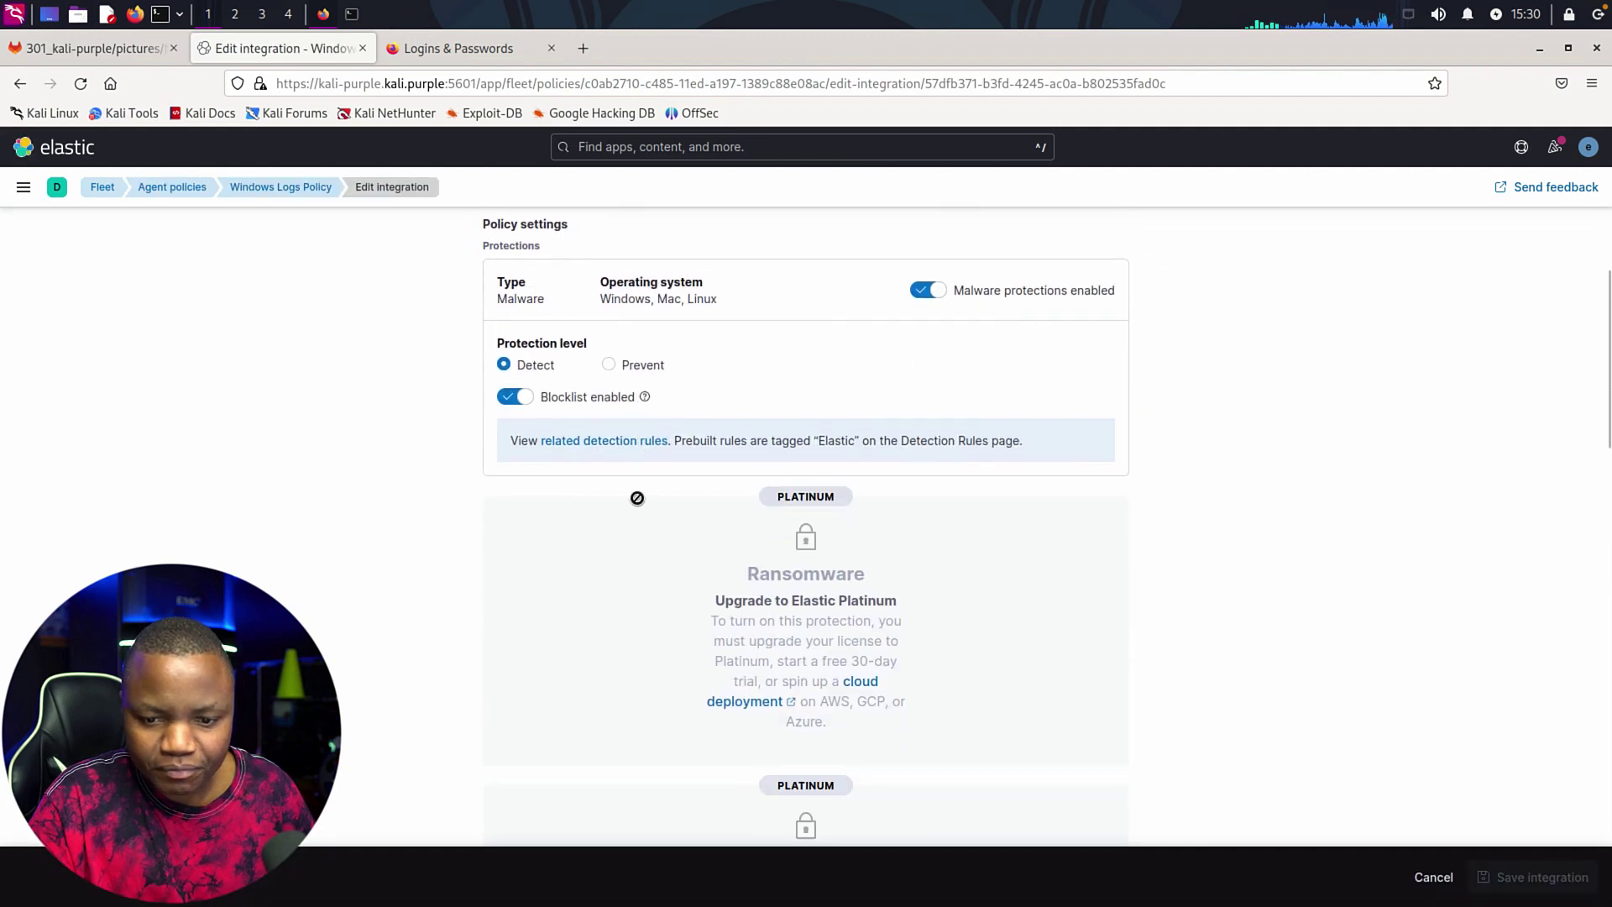
click(610, 366)
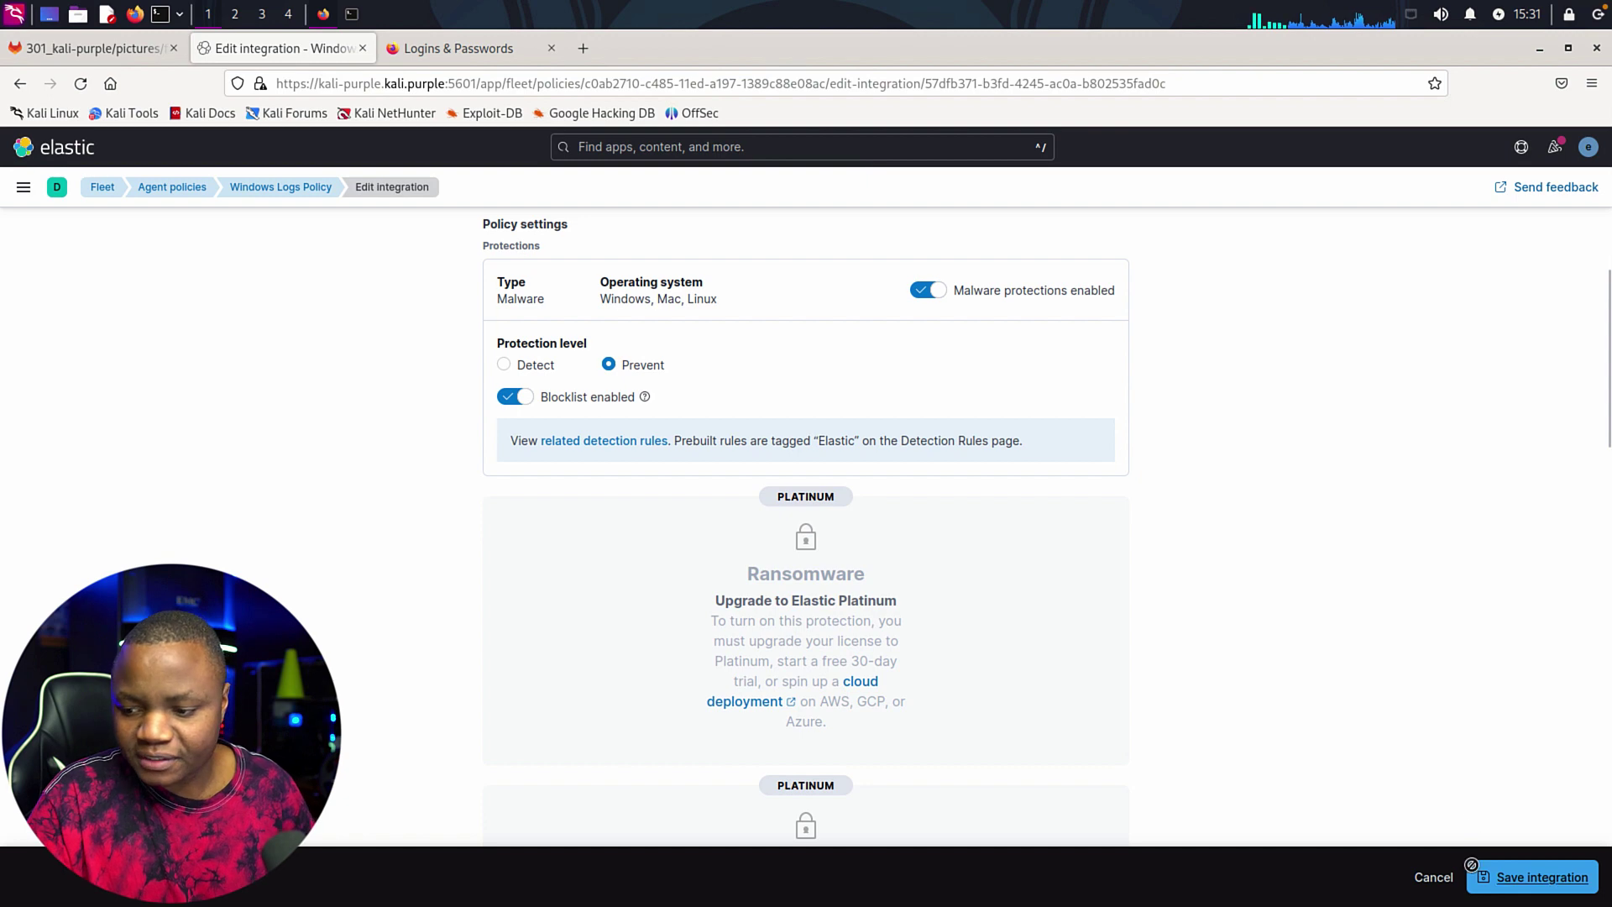
click(1510, 880)
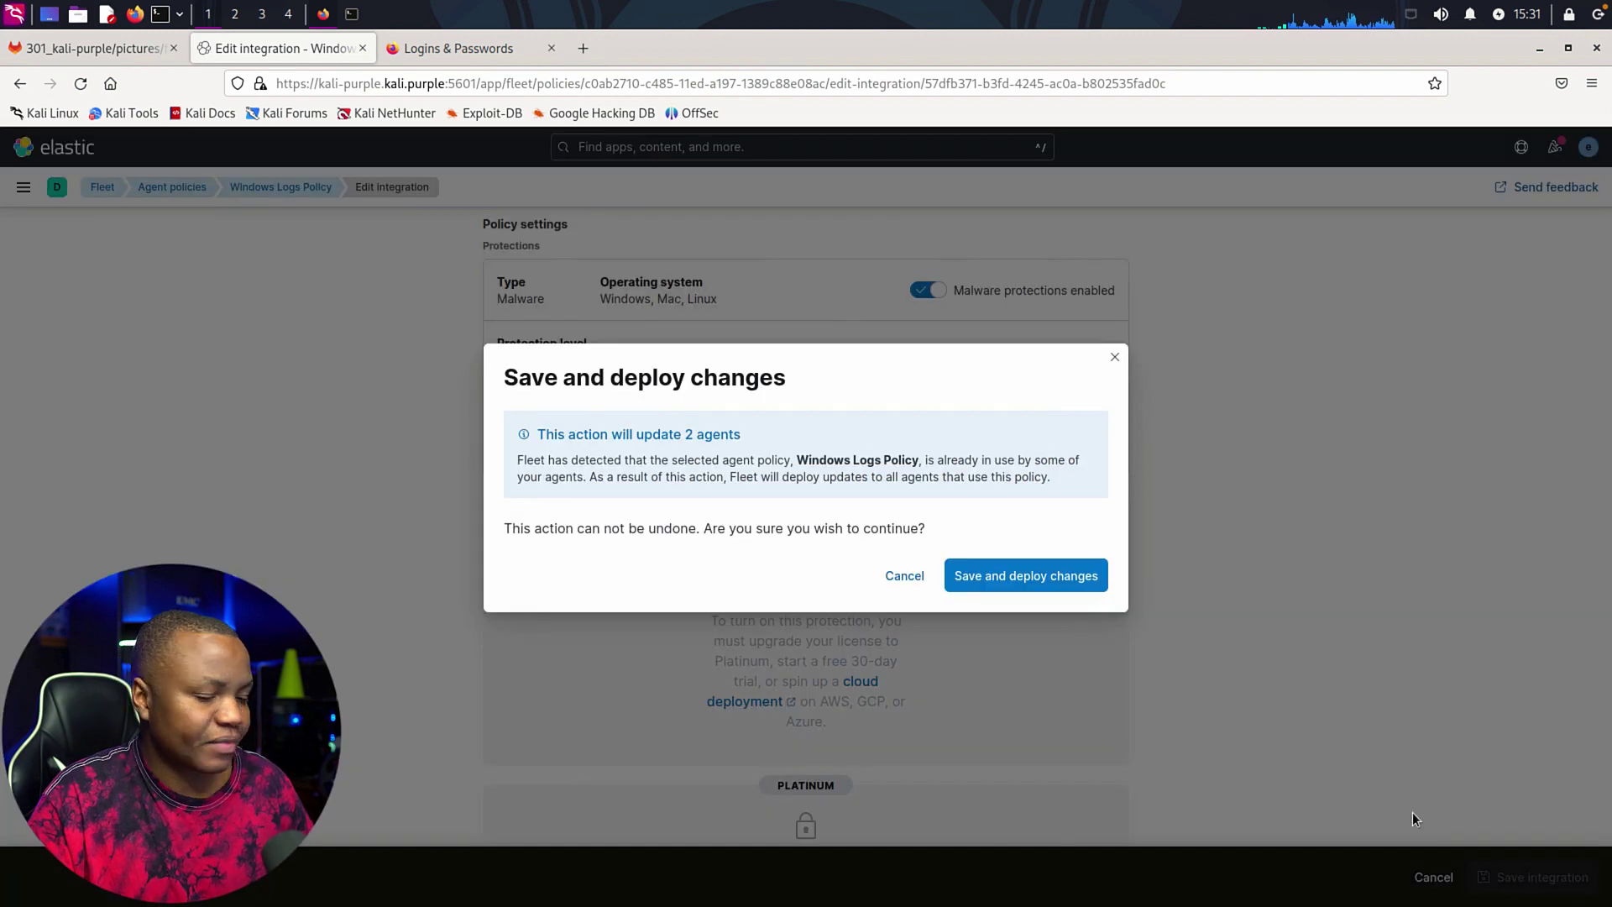
click(1020, 577)
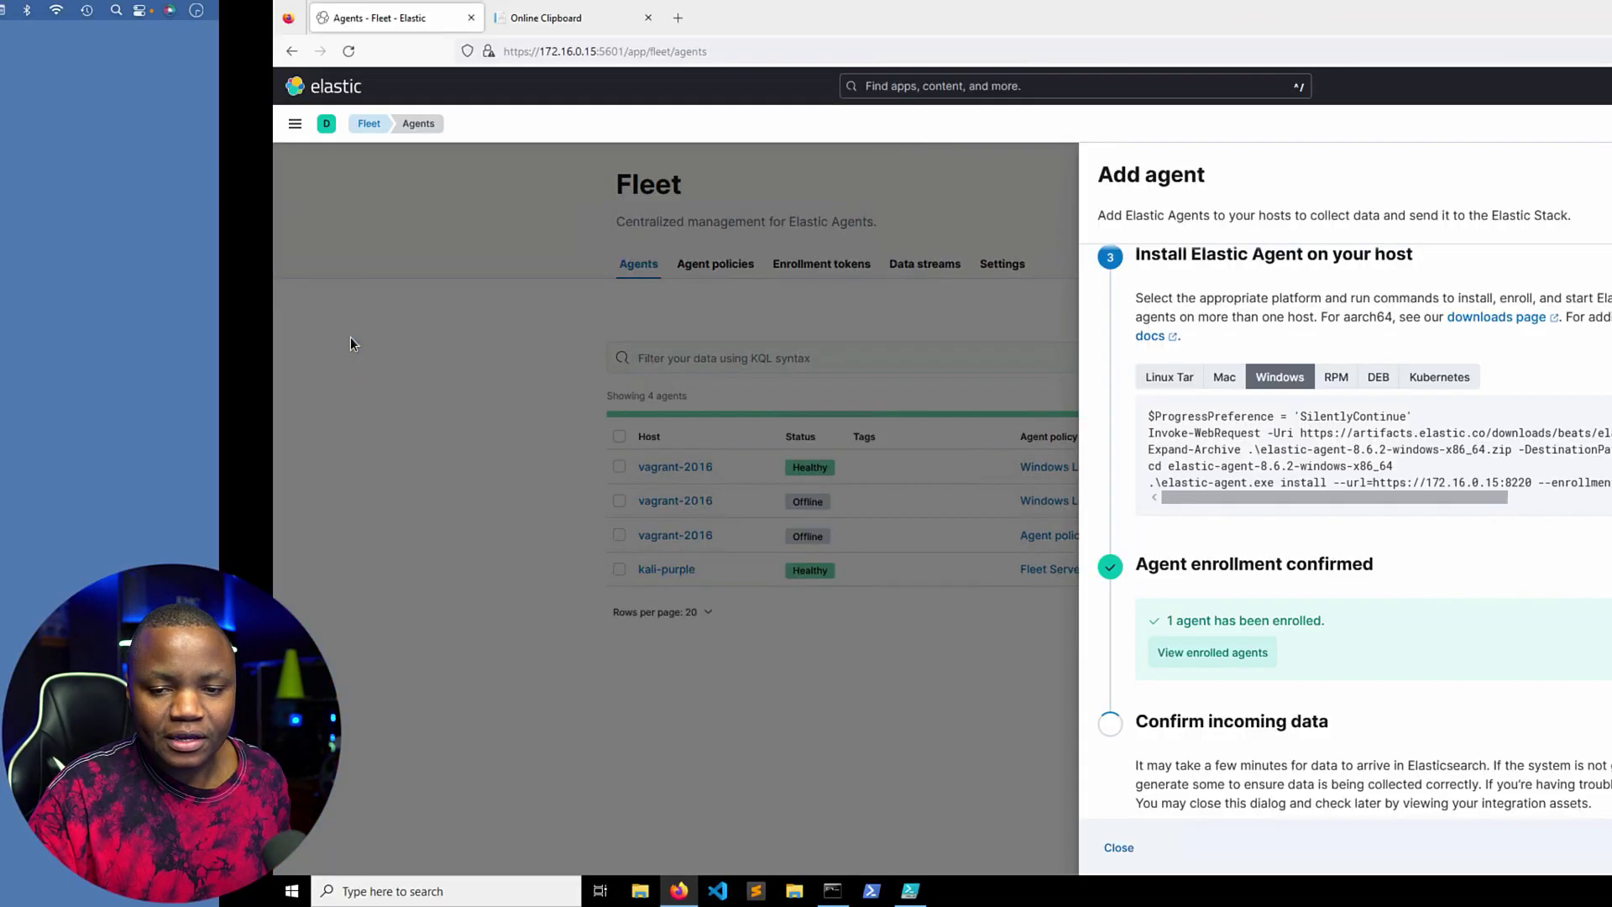
key(ctrl+Right)
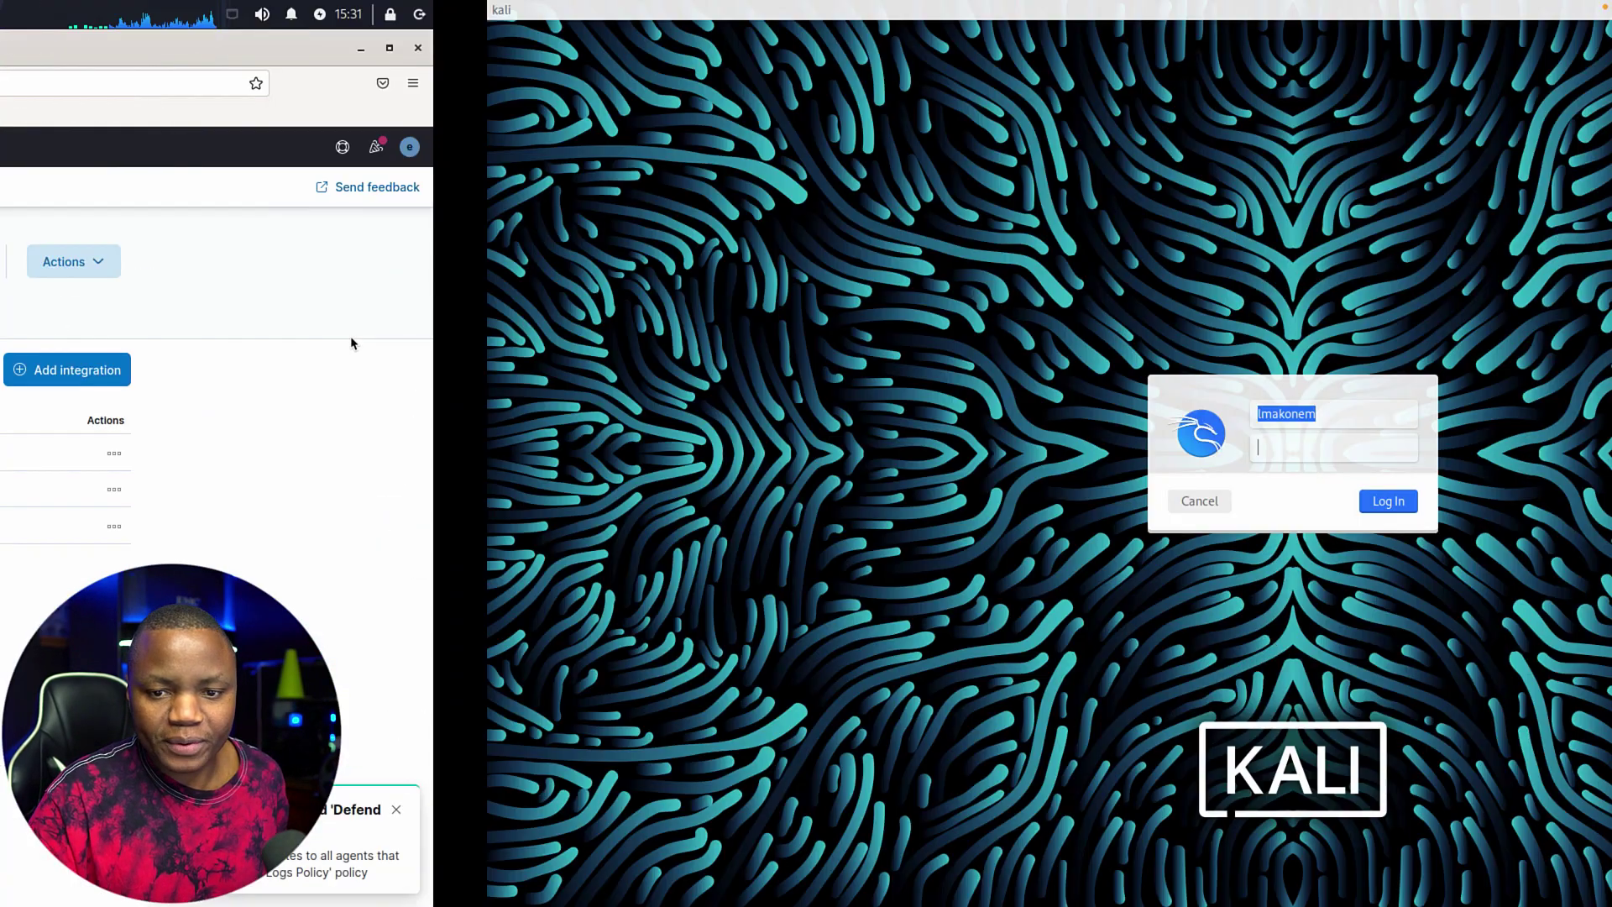
- Enter the account password on the Kali login screen to log in
text(********)
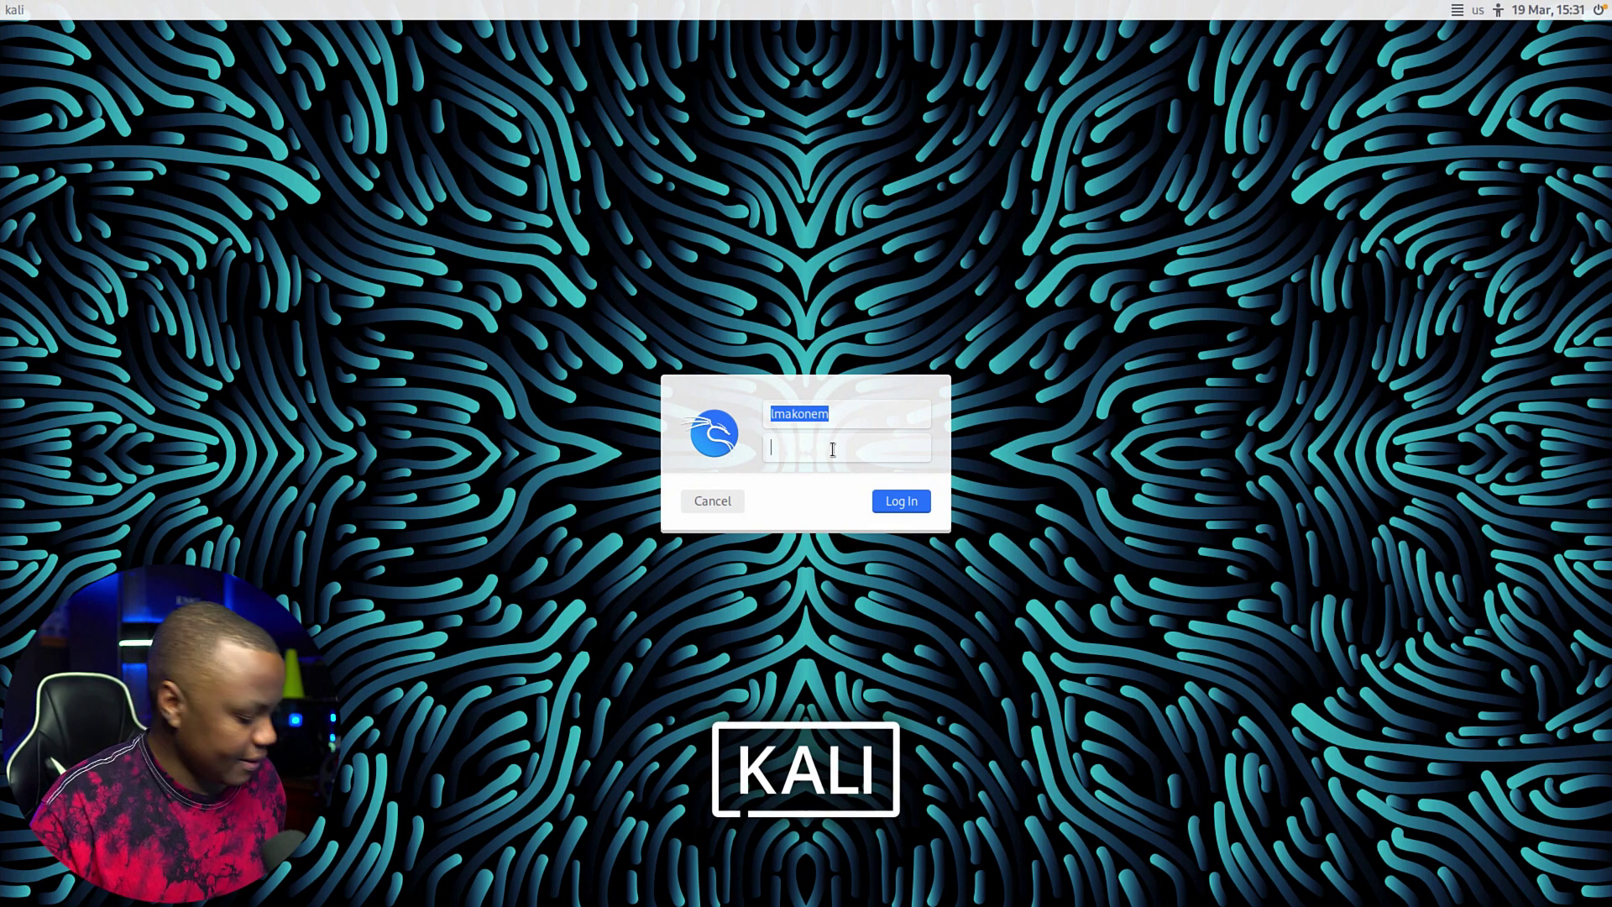
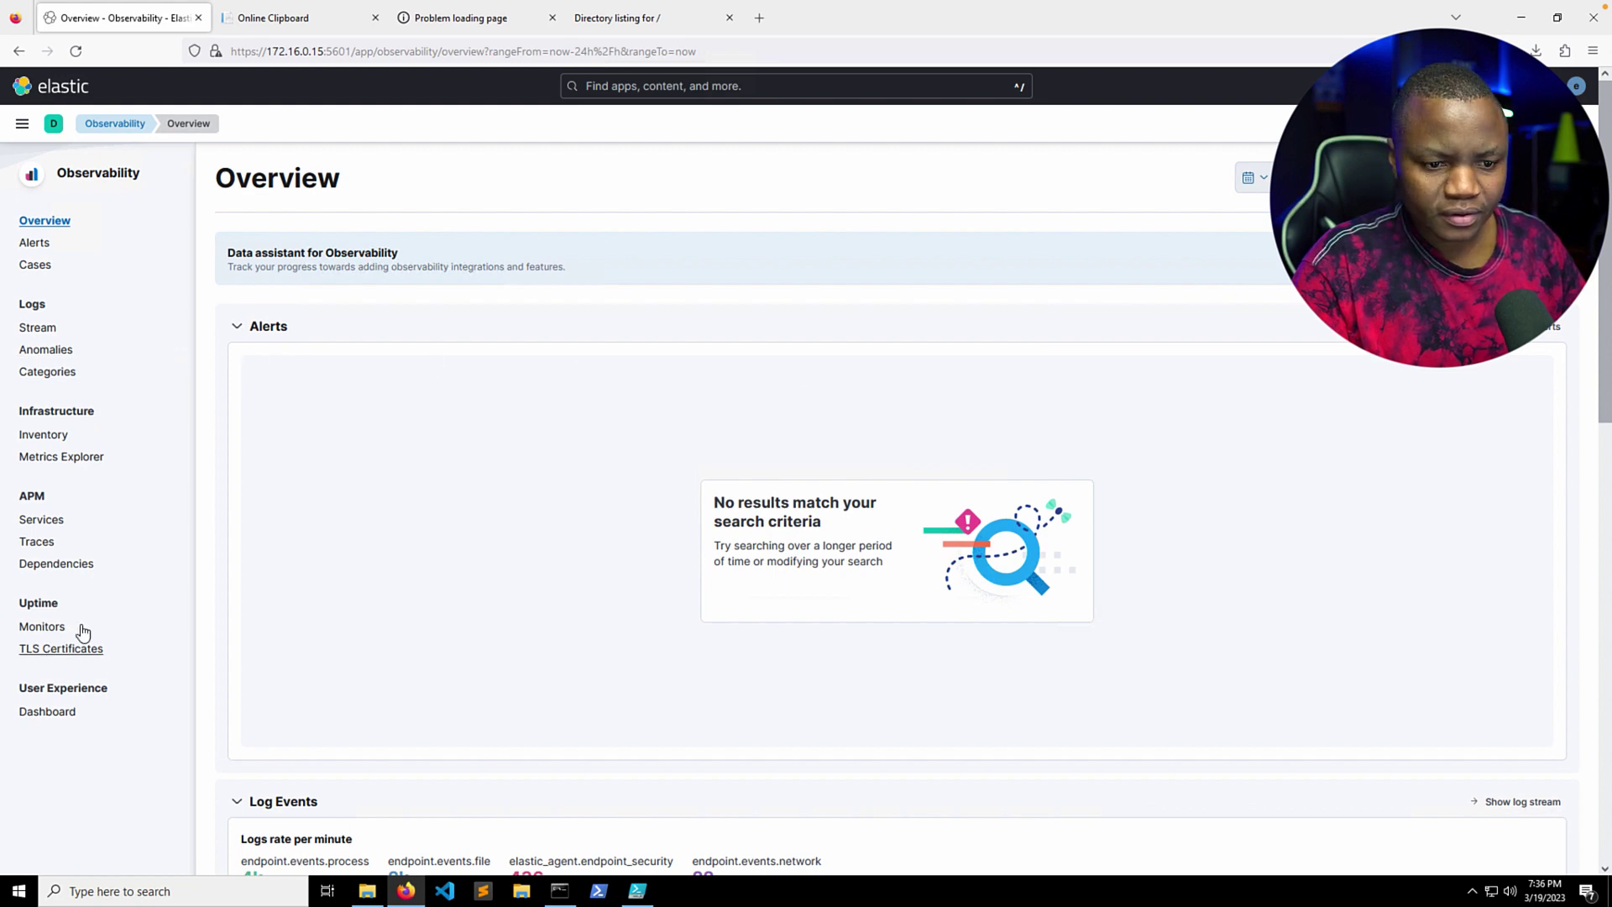
- Open the Alerts page of the Security section in Kibana
click(23, 125)
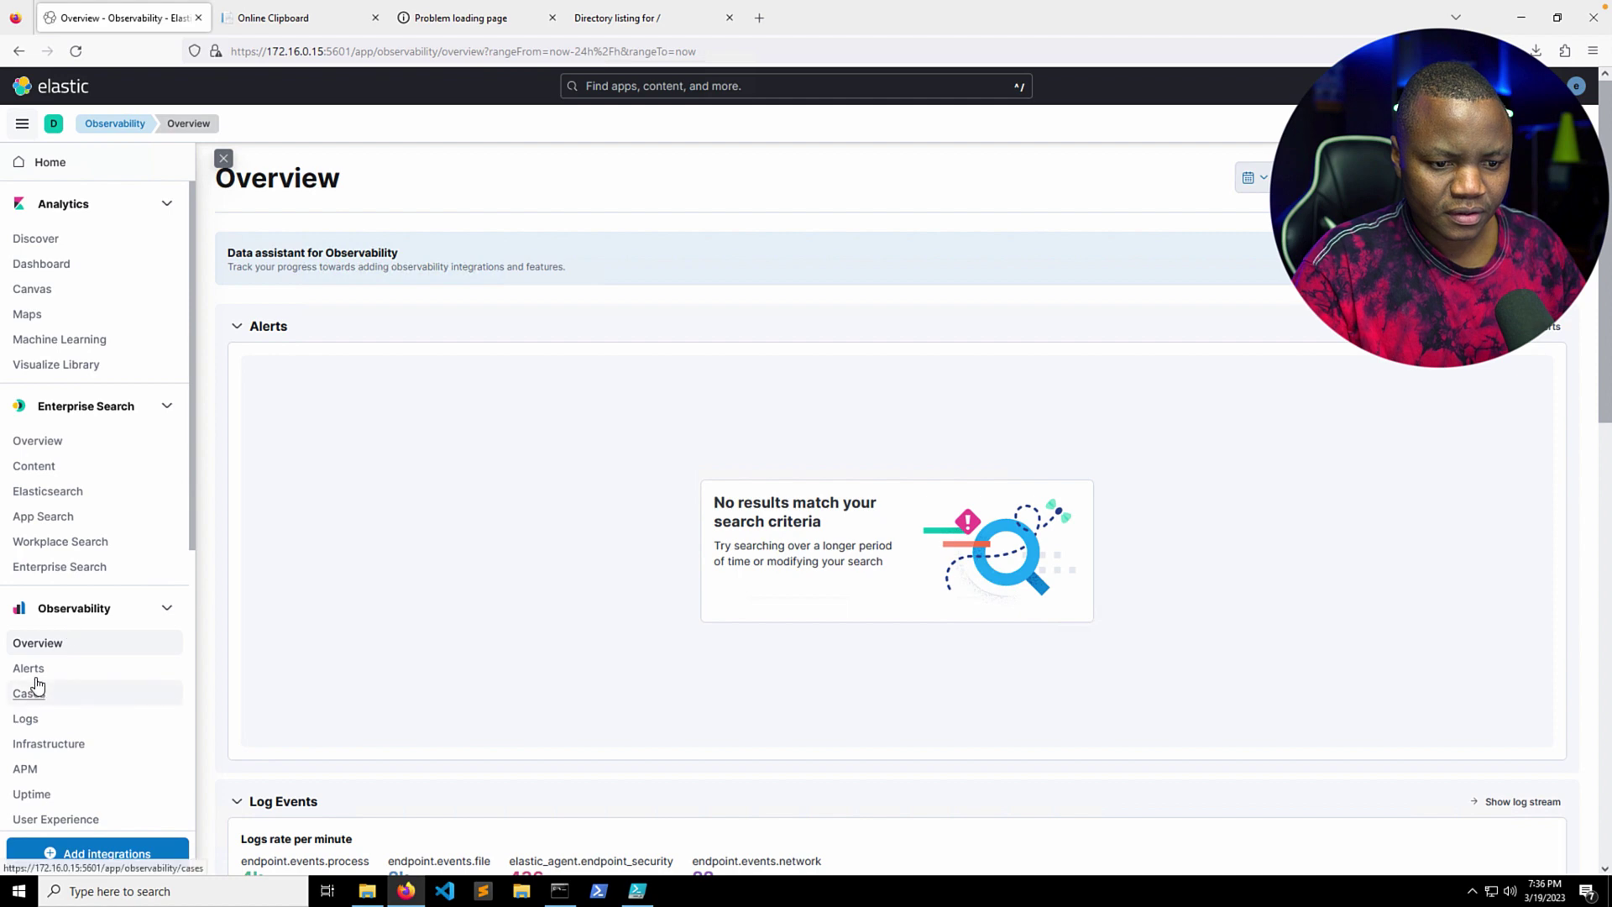
scroll(53, 677, down, 5)
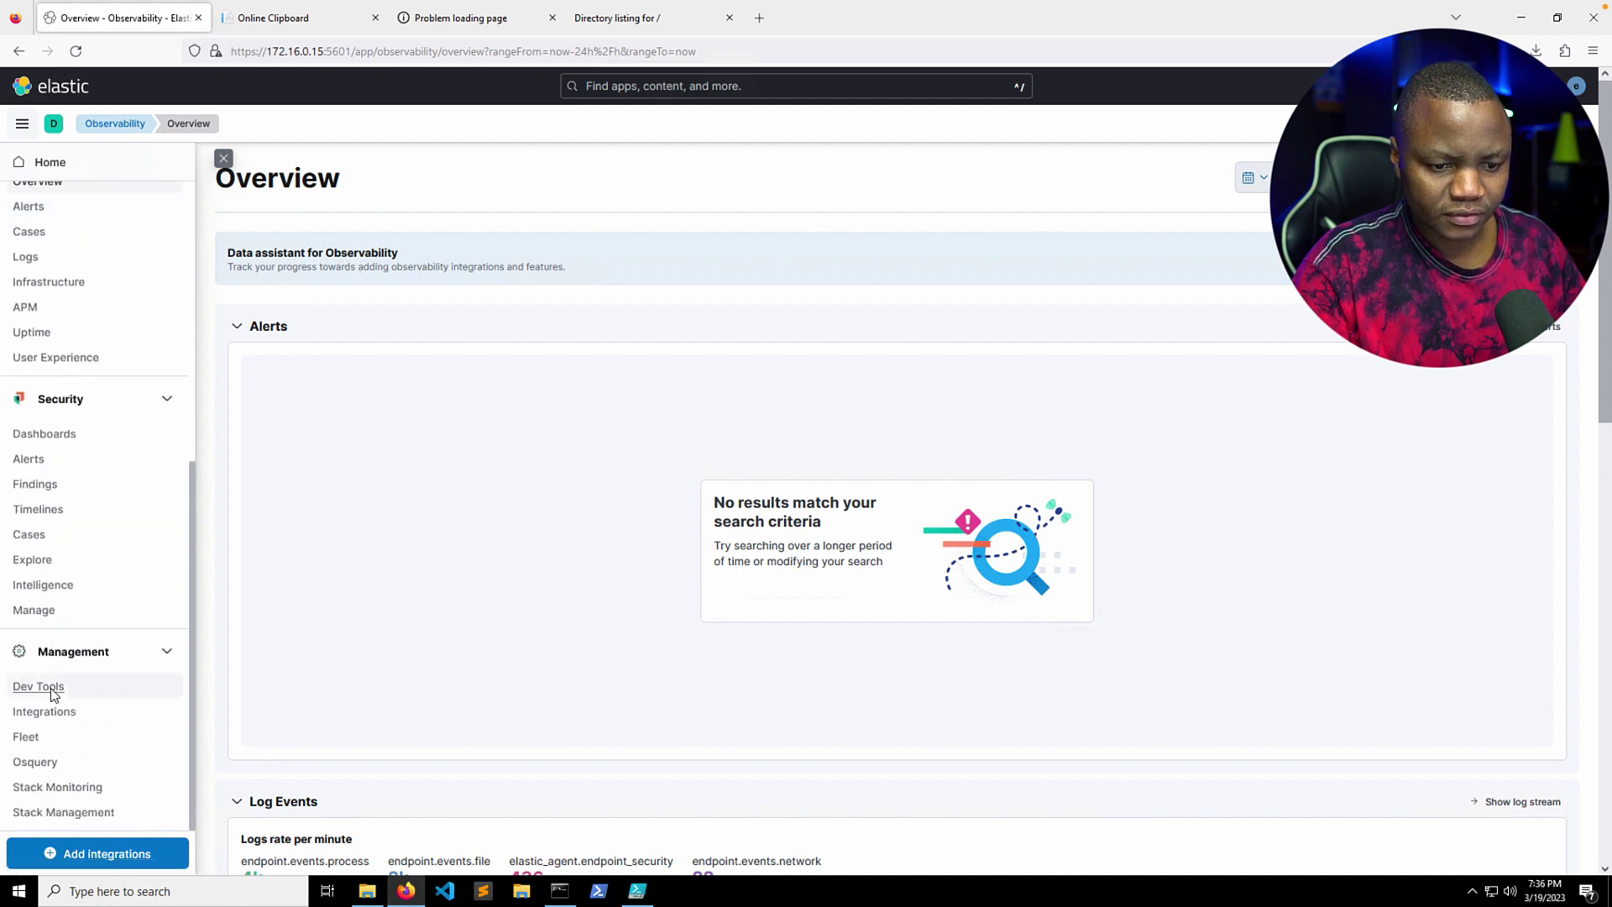
scroll(54, 687, down, 4)
click(31, 460)
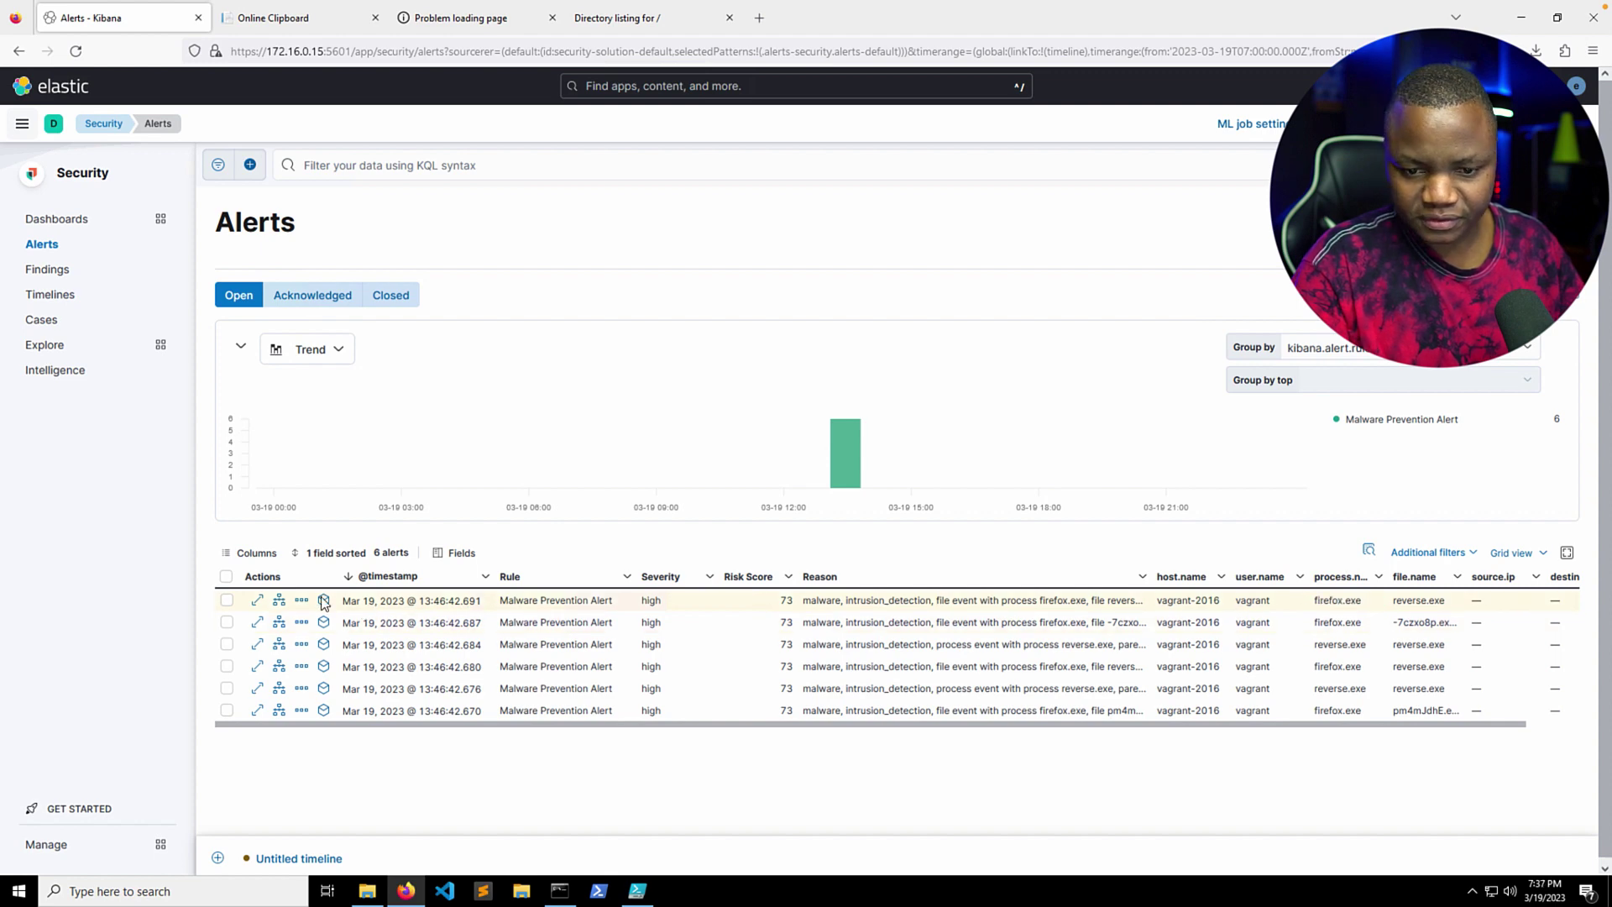
- Examine the reason and highlighted fields of the newest Malware Prevention Alert, close its details, and inspect the bar in the alert trend chart
click(255, 605)
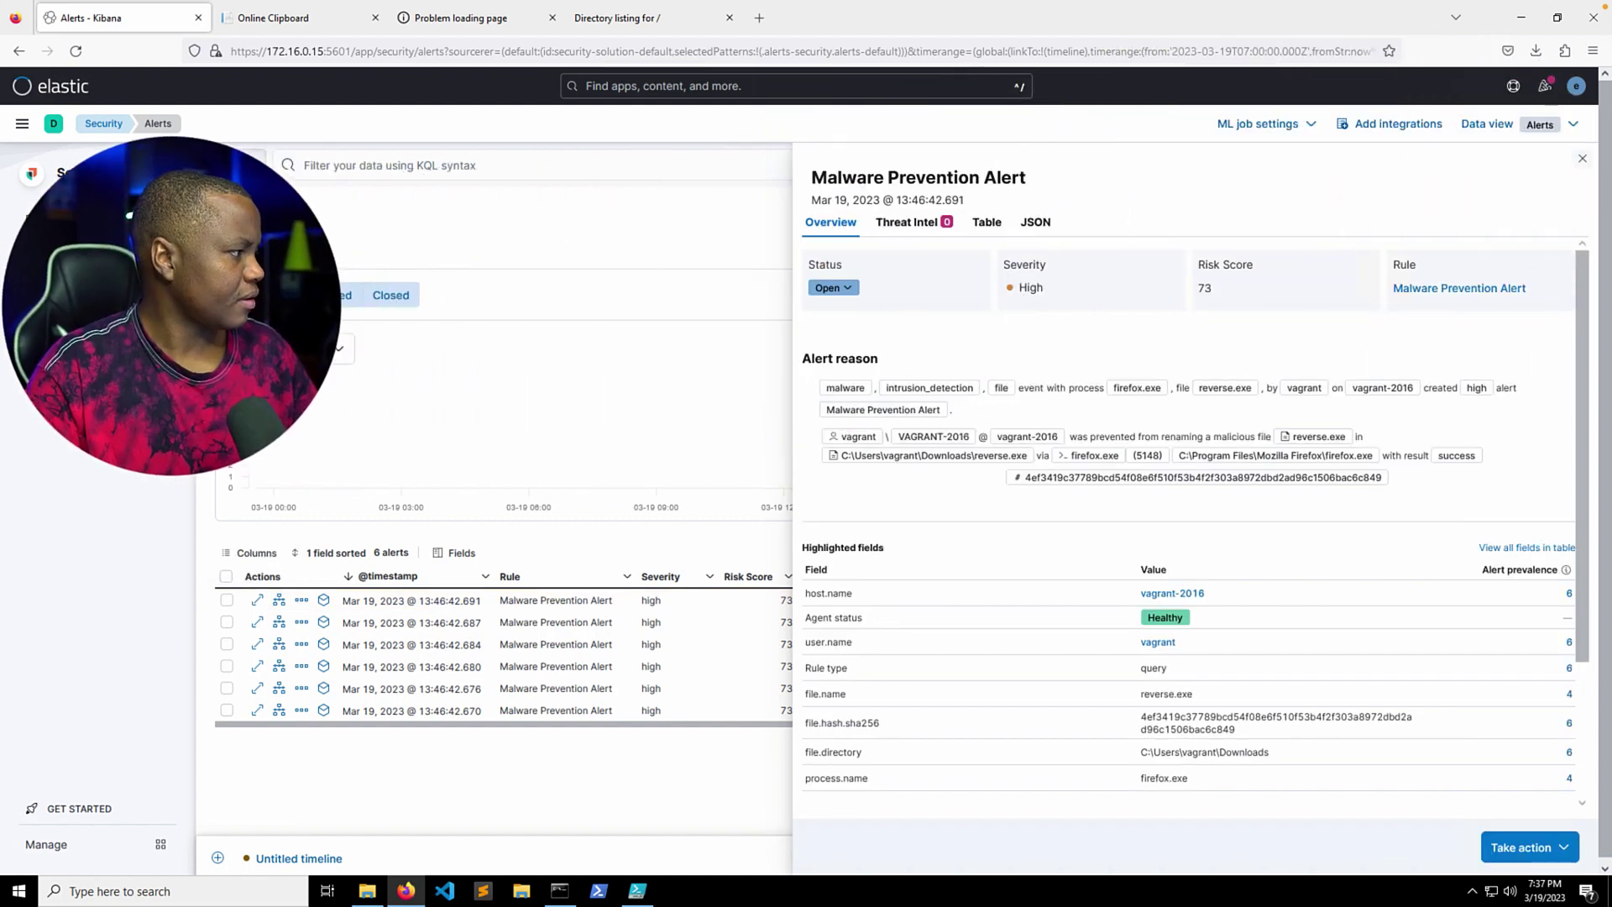
mouse_move(1167, 694)
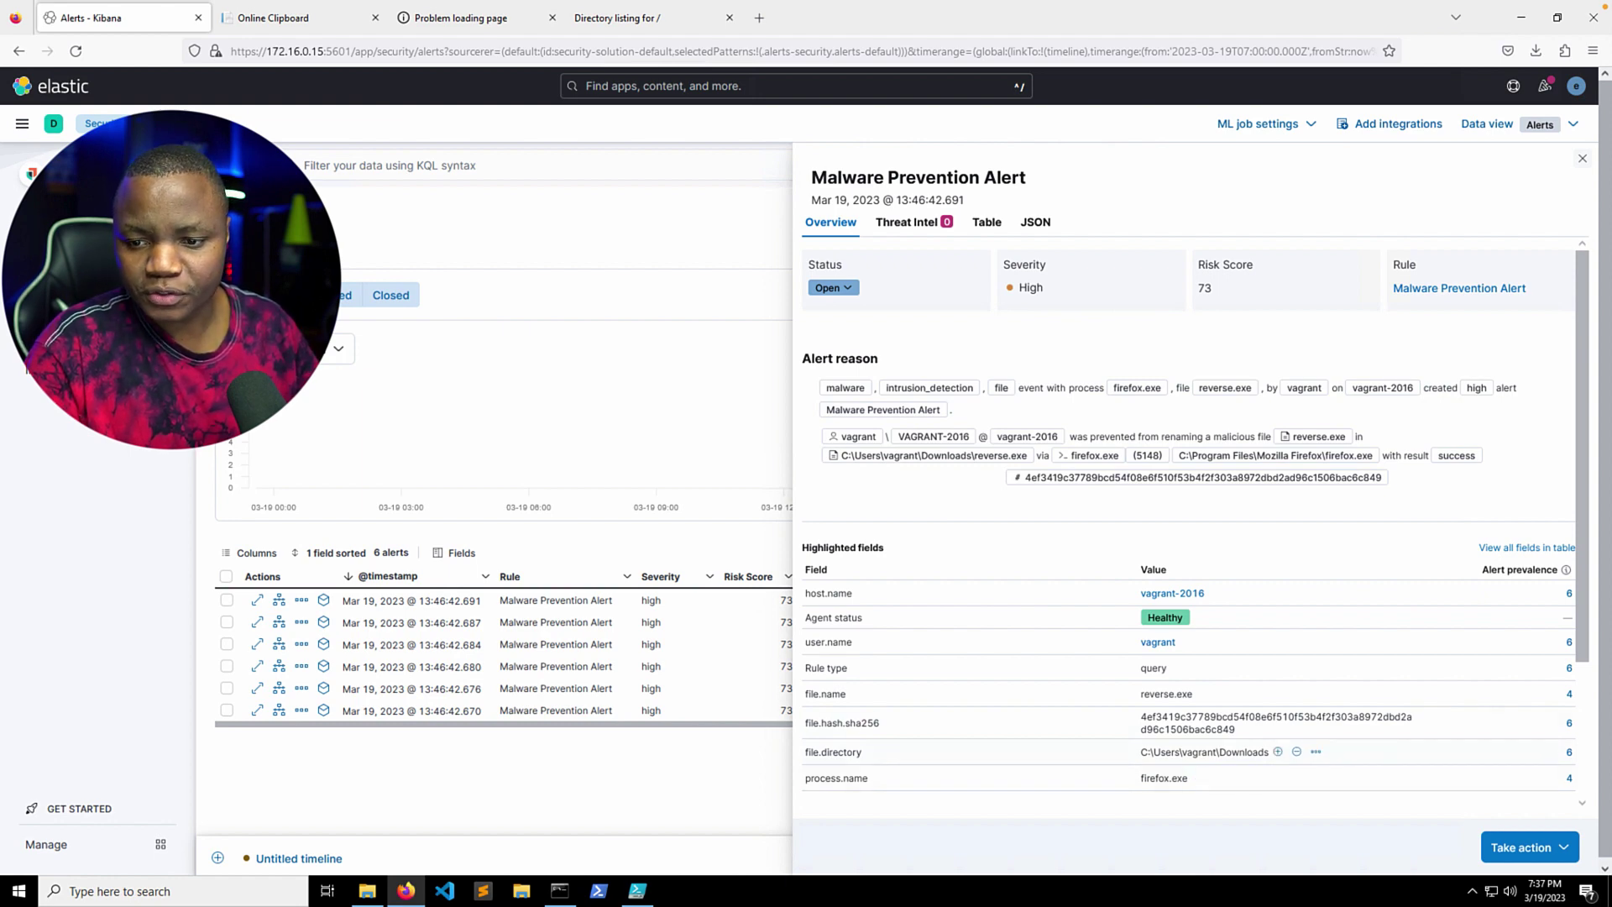
mouse_move(932, 458)
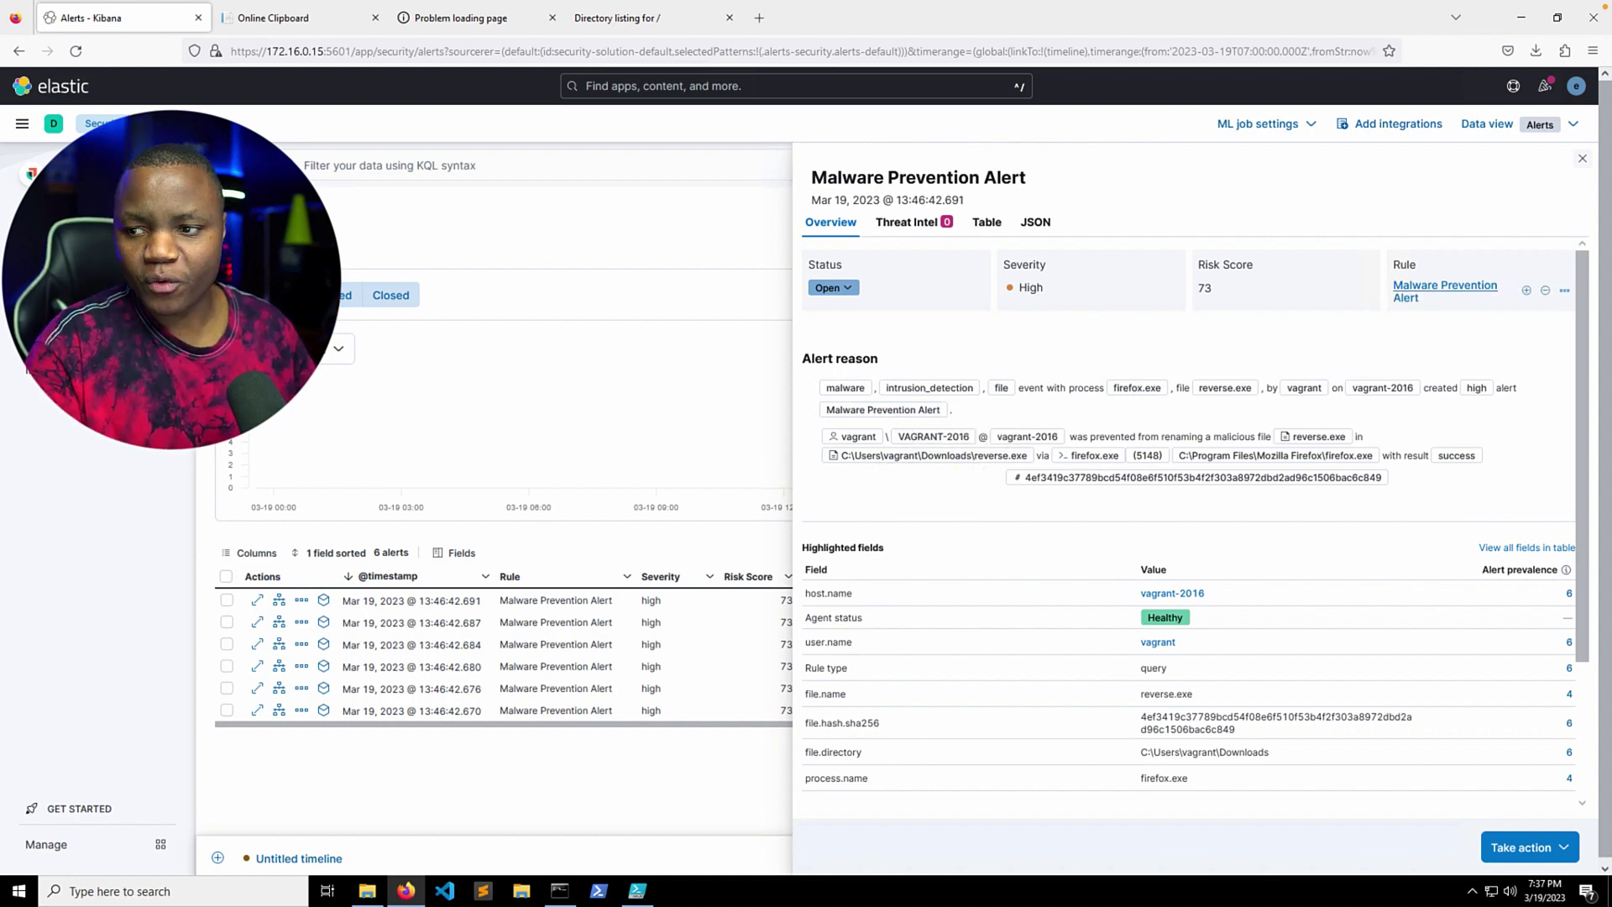
click(1584, 162)
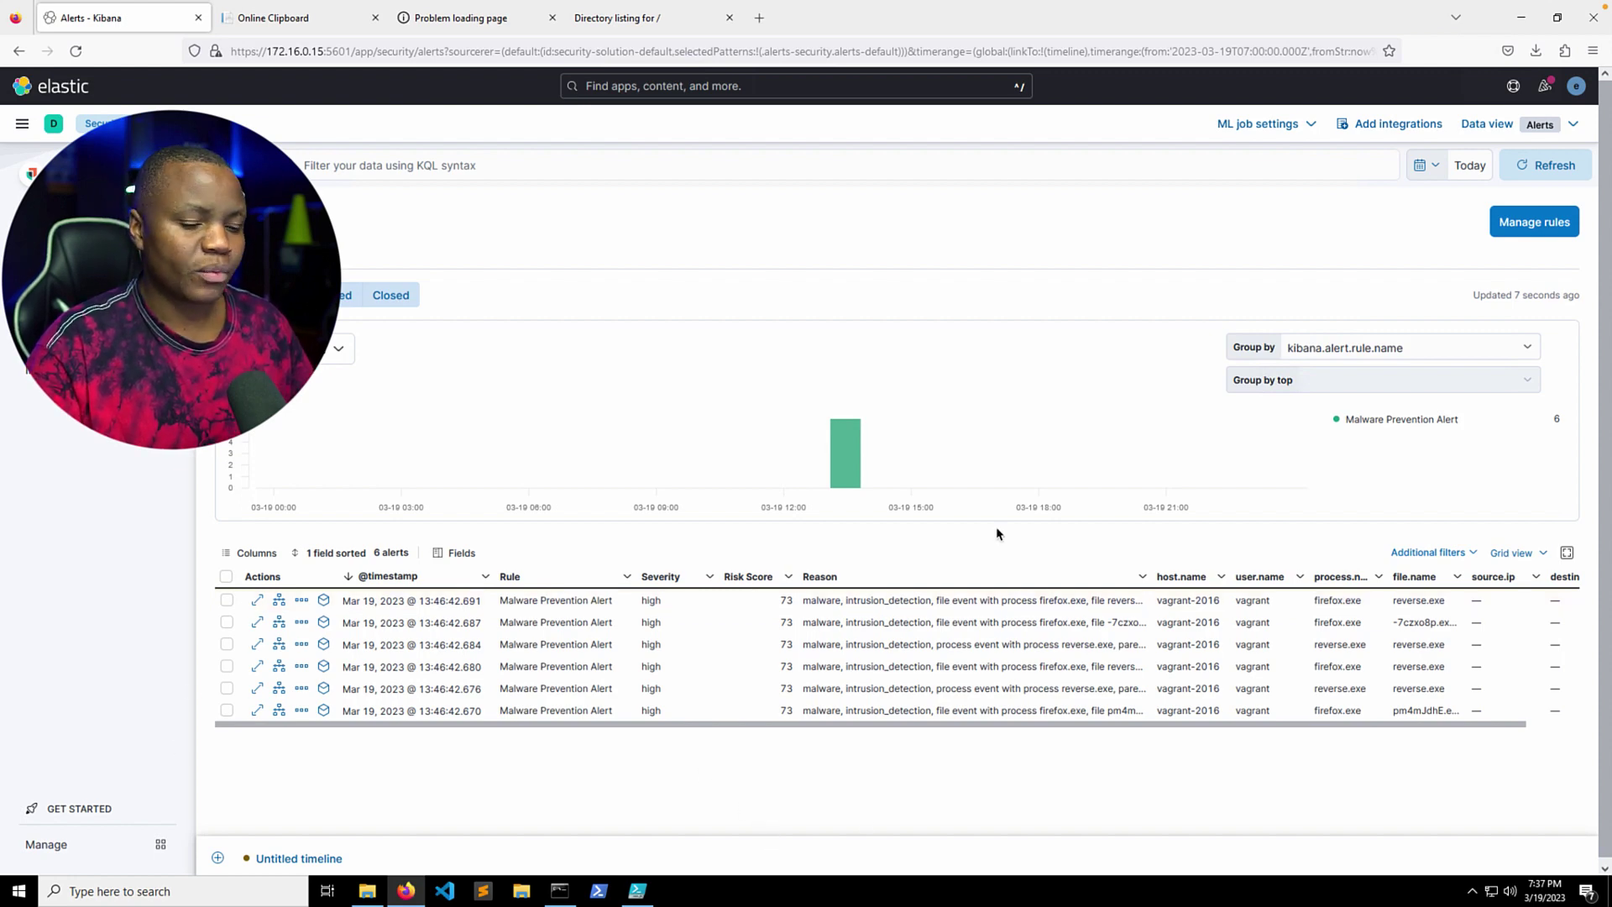
mouse_move(855, 481)
key(ctrl+Left)
key(ctrl+Right)
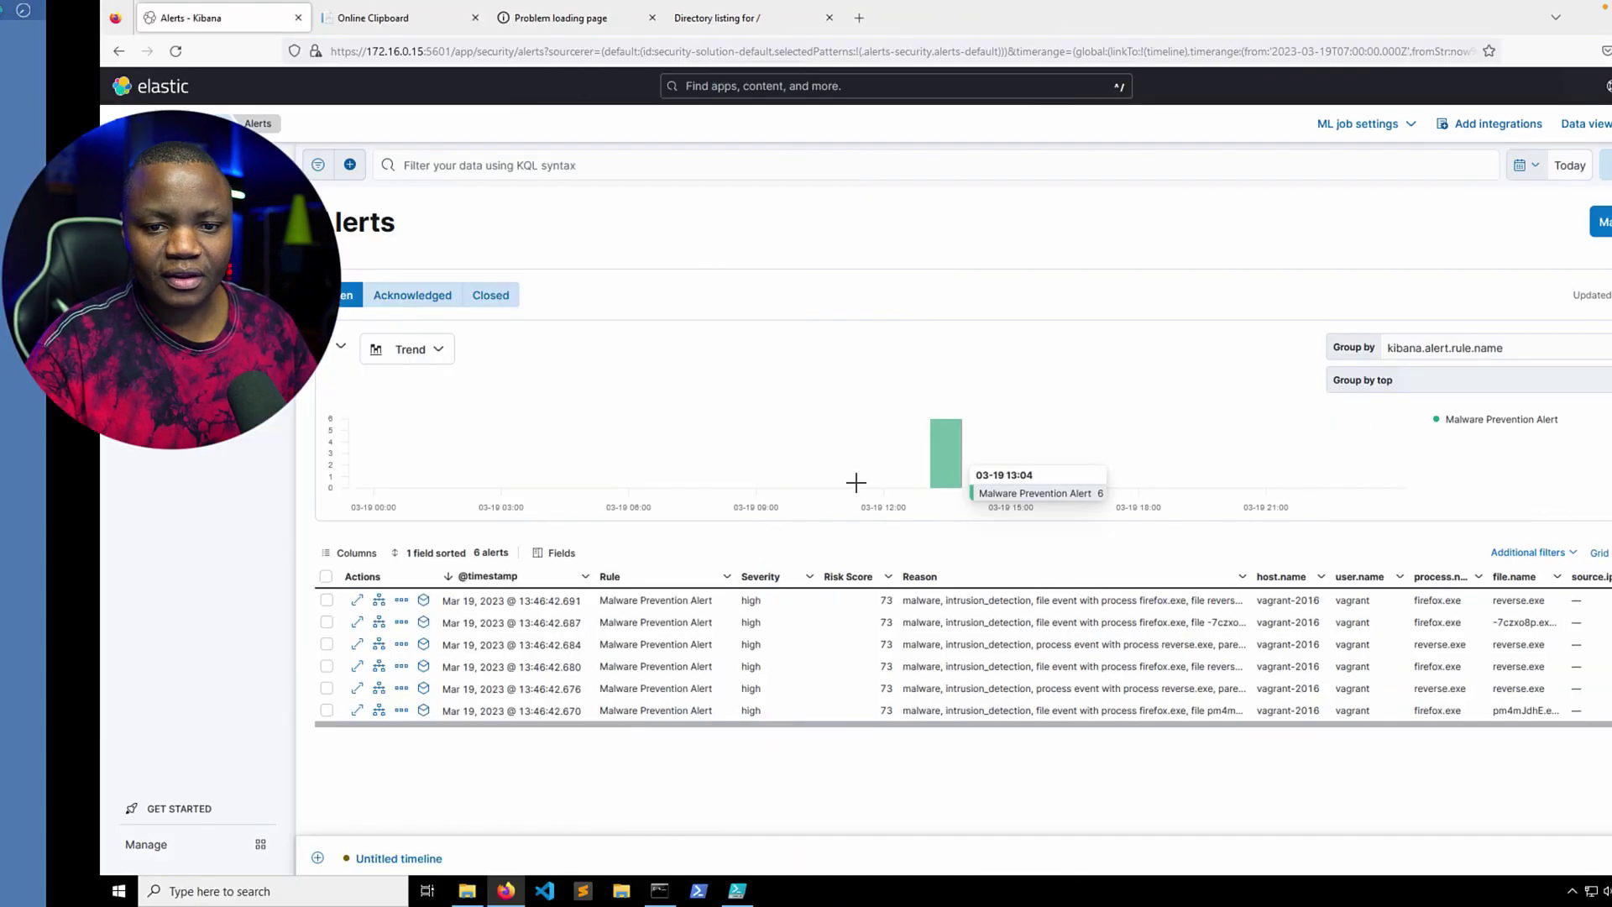